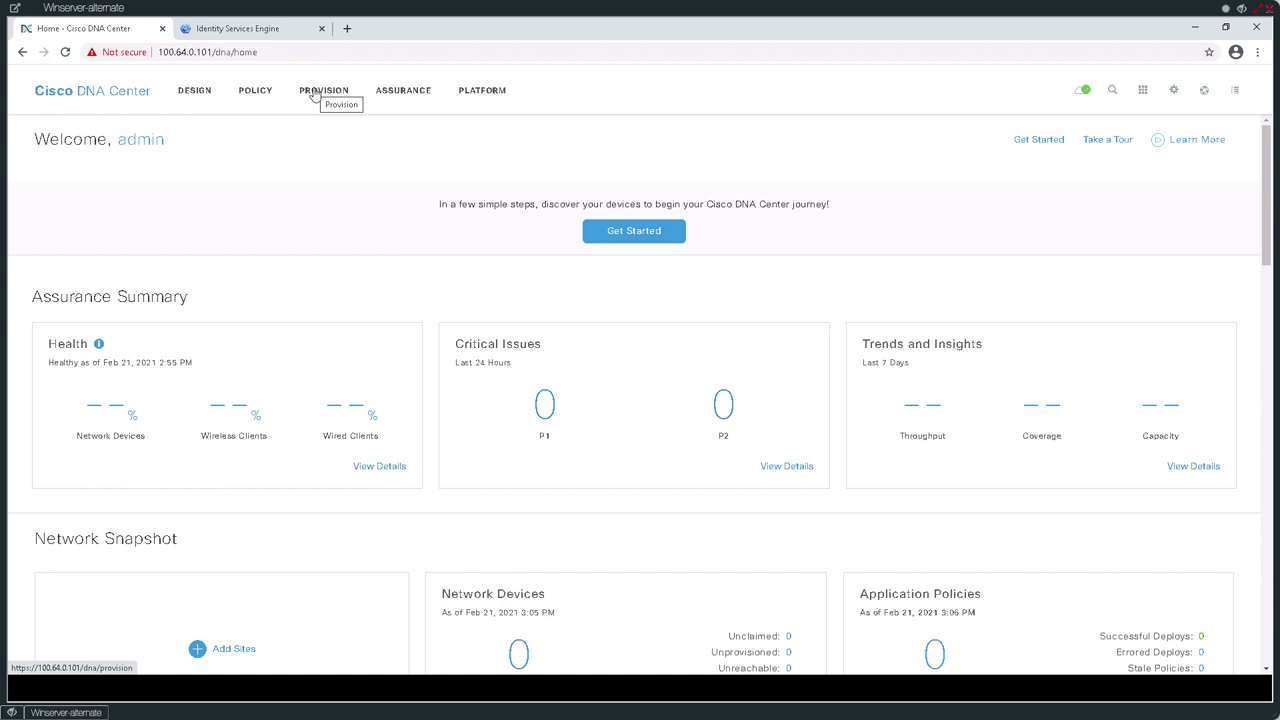
In Network Hierarchy, add a new area named US under Global
left_click(205, 95)
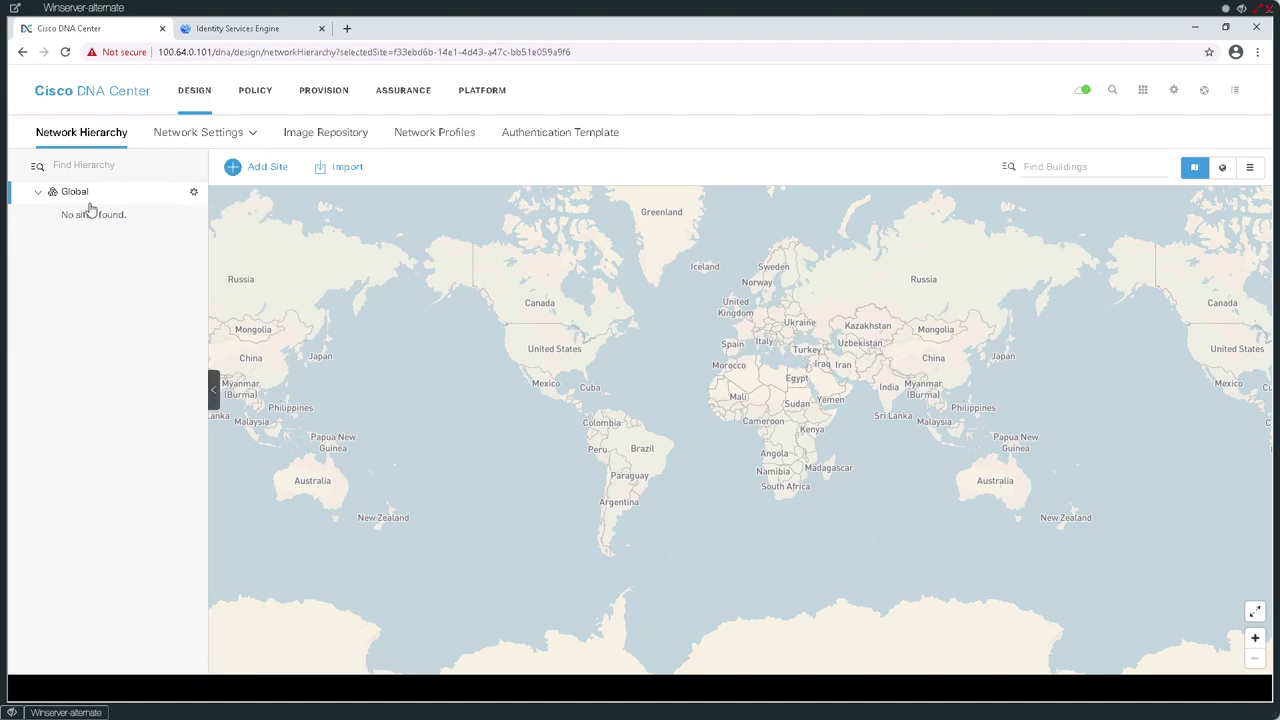
left_click(194, 192)
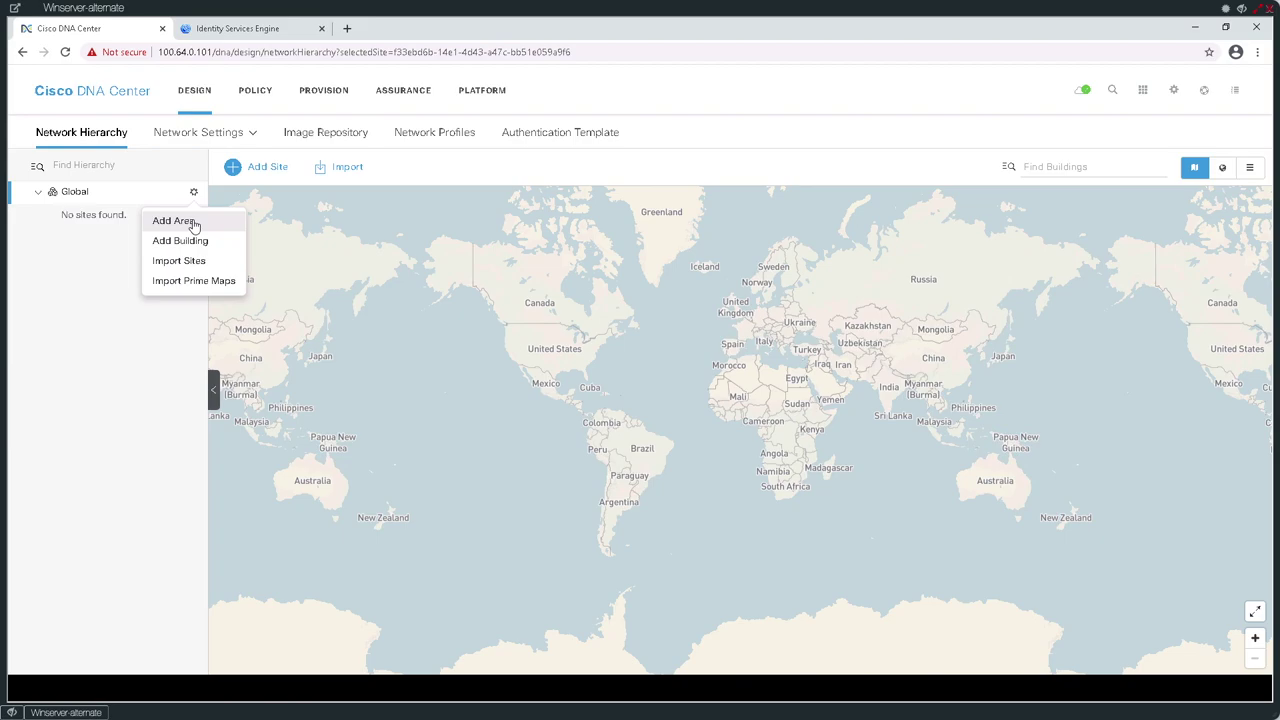
left_click(194, 222)
left_click(280, 287)
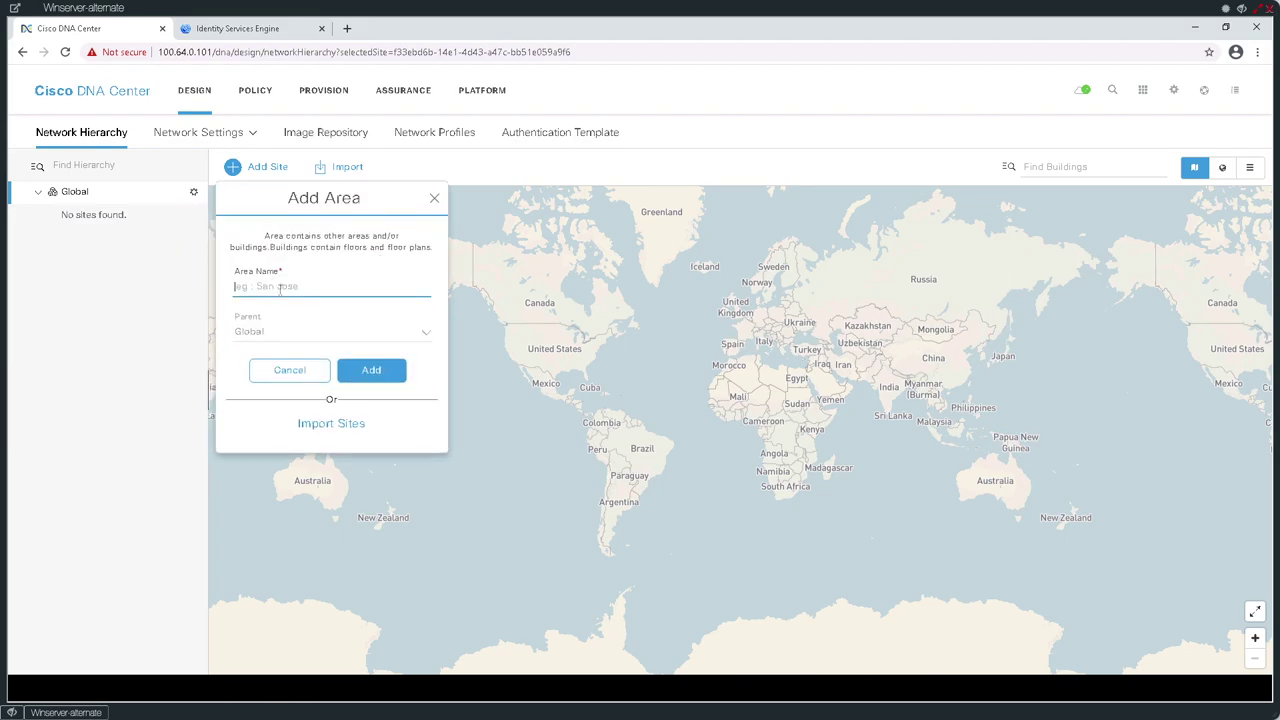
type("US")
left_click(370, 371)
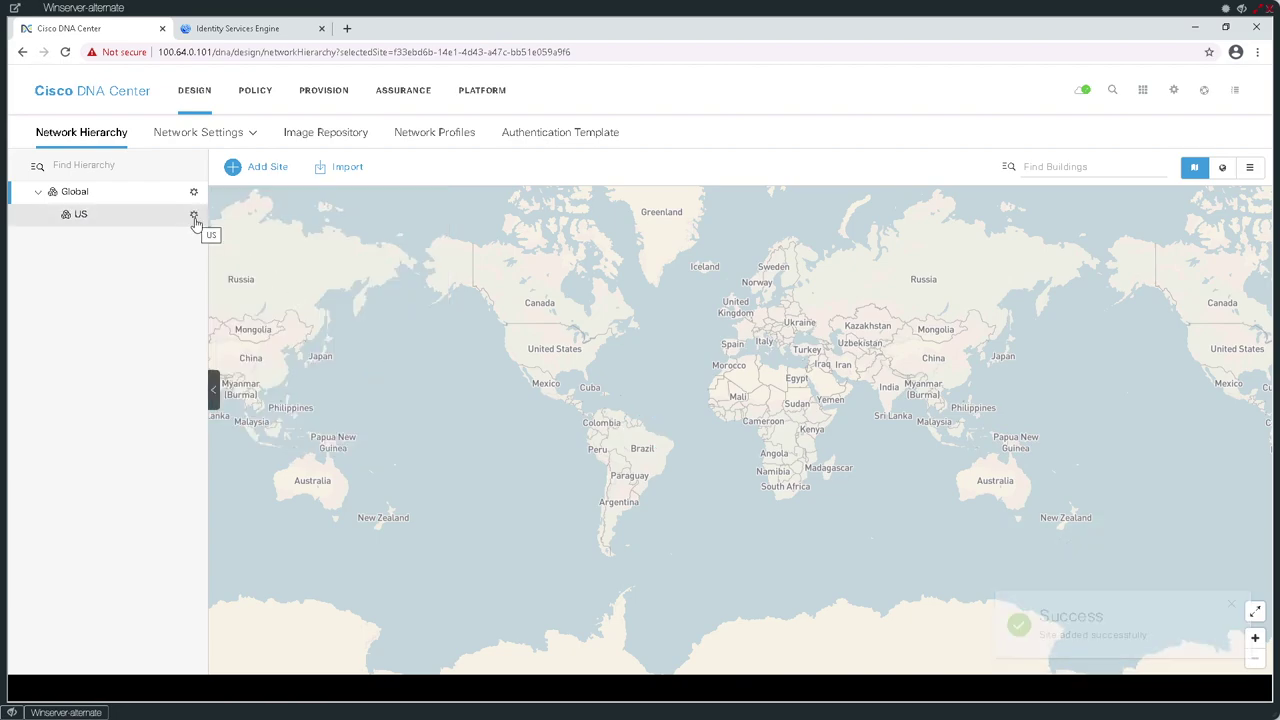
Create the area SJC with parent US, then expand US to show it
left_click(194, 217)
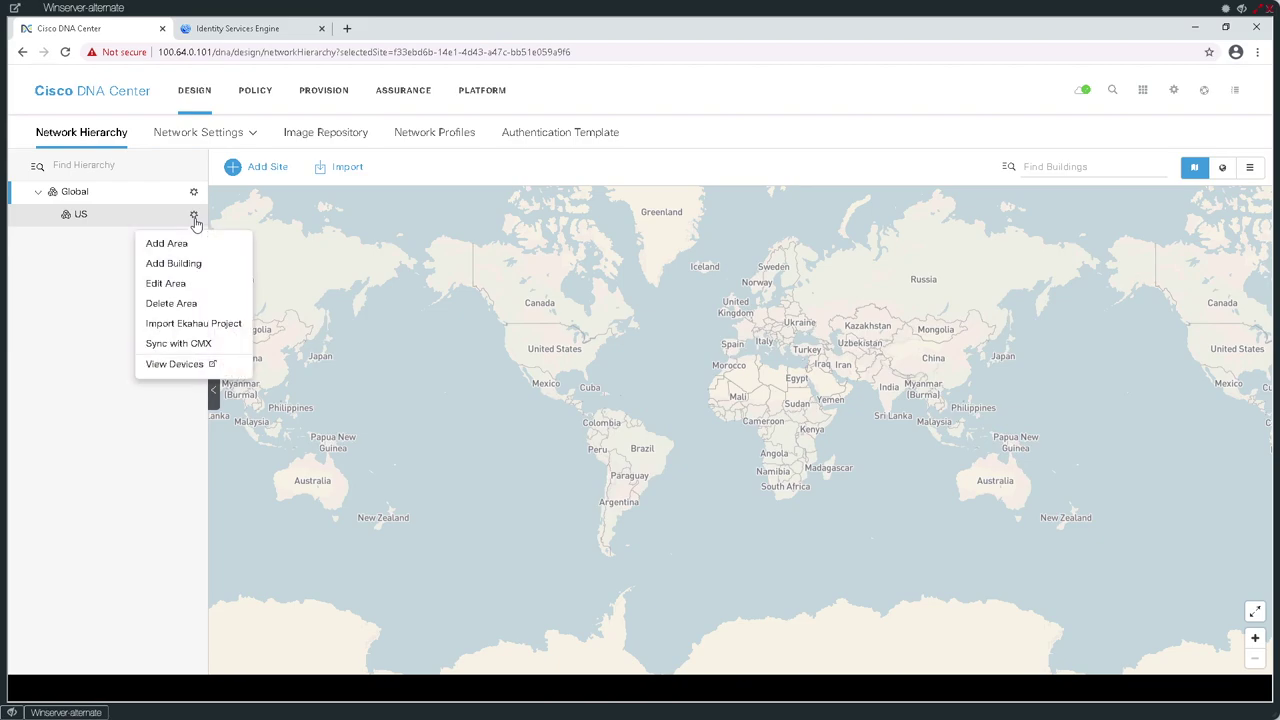
left_click(168, 244)
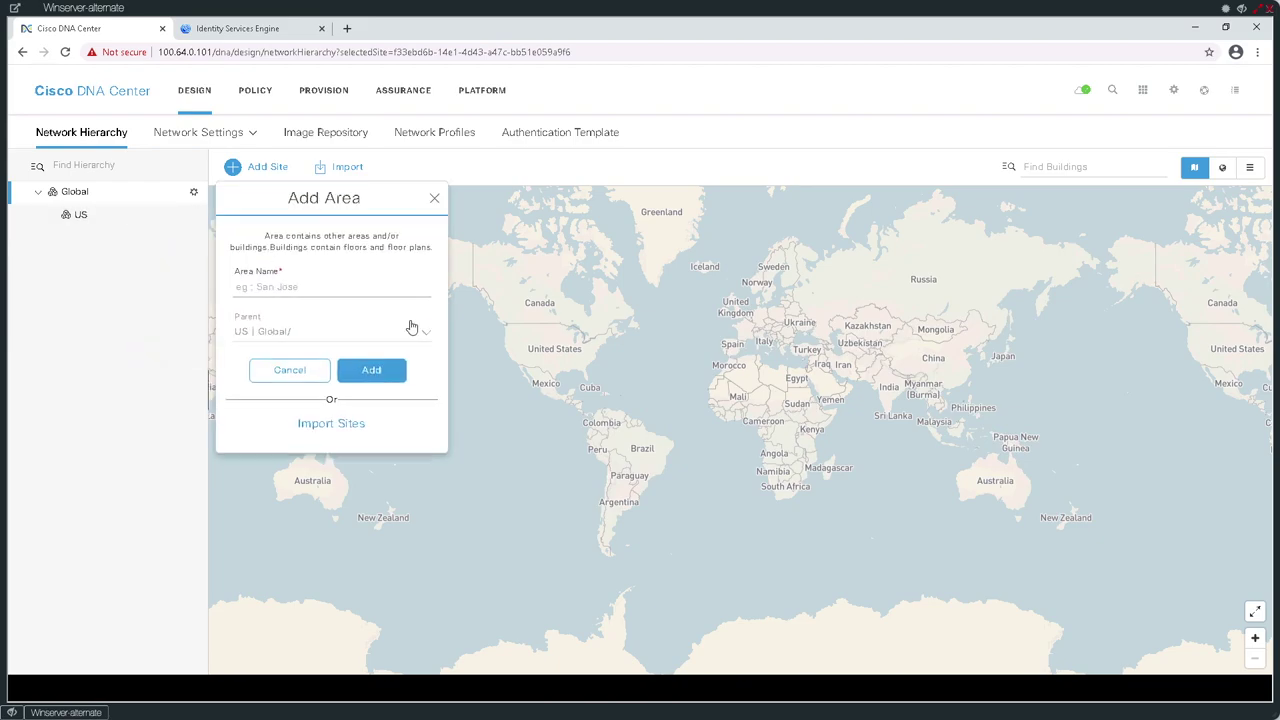
left_click(272, 286)
type("SJC")
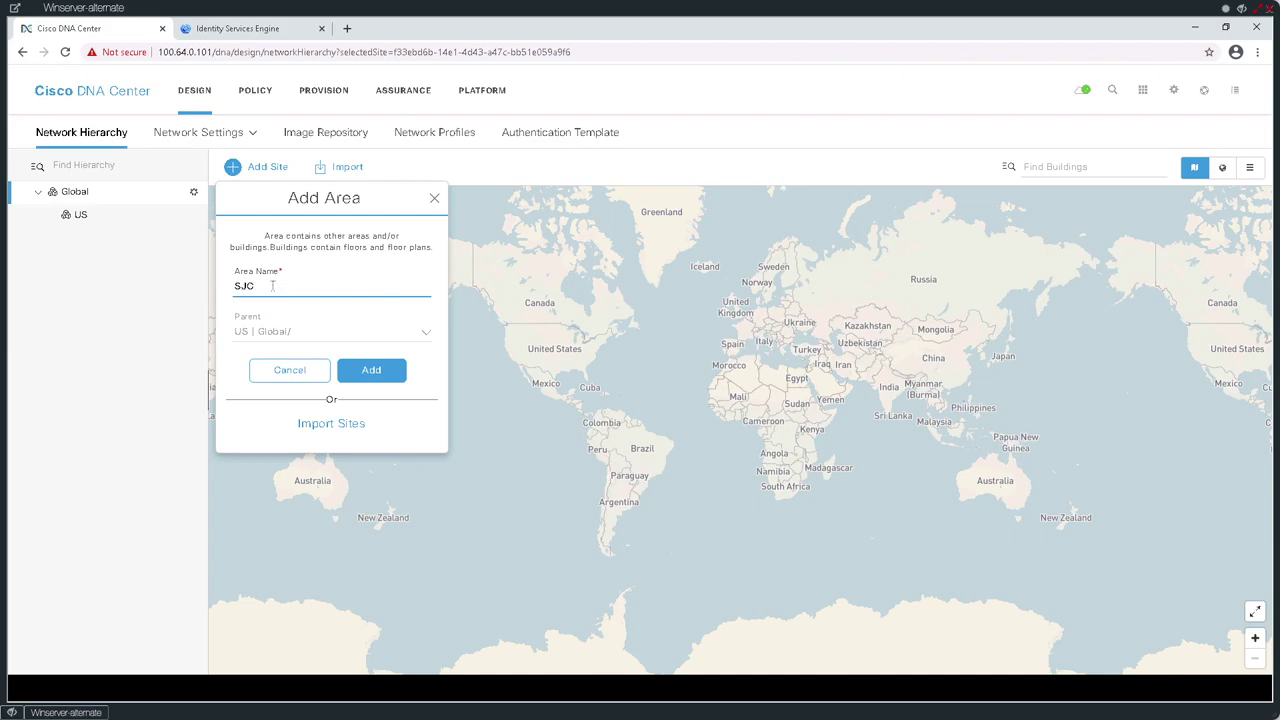
left_click(377, 374)
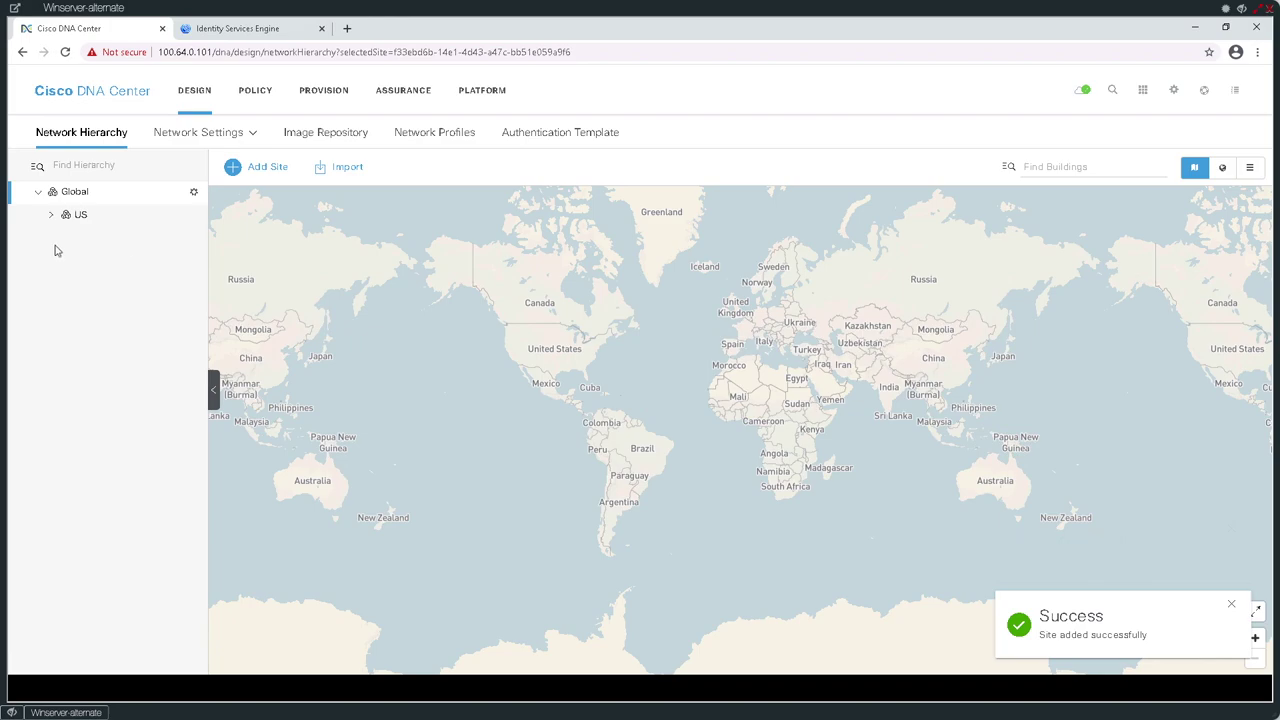
left_click(47, 216)
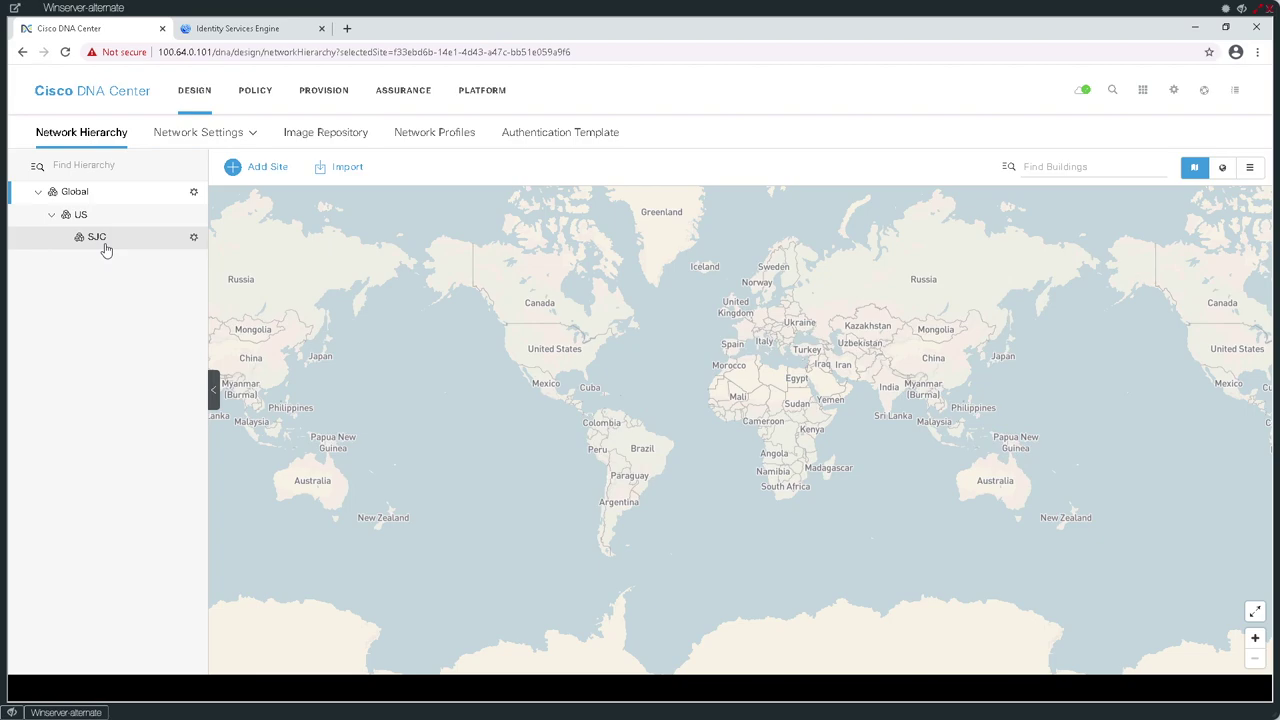
left_click(194, 237)
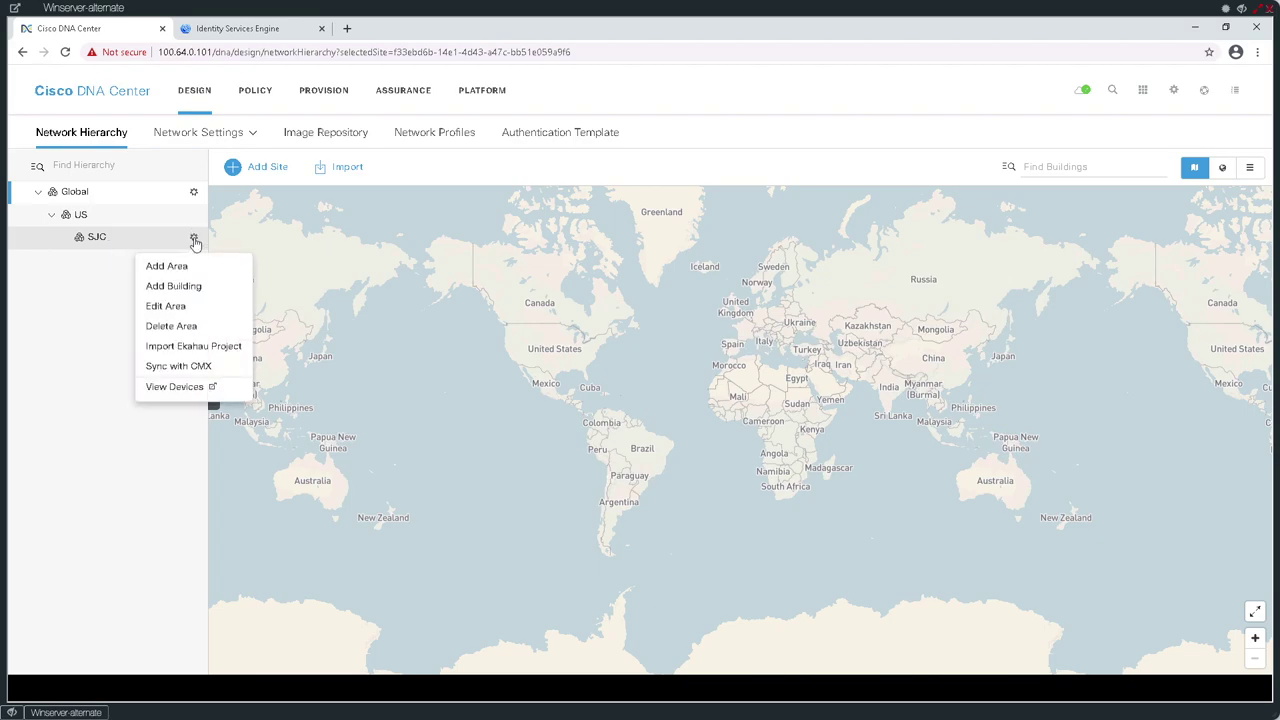
Start a new building under SJC and name it SJC-HQ
left_click(170, 288)
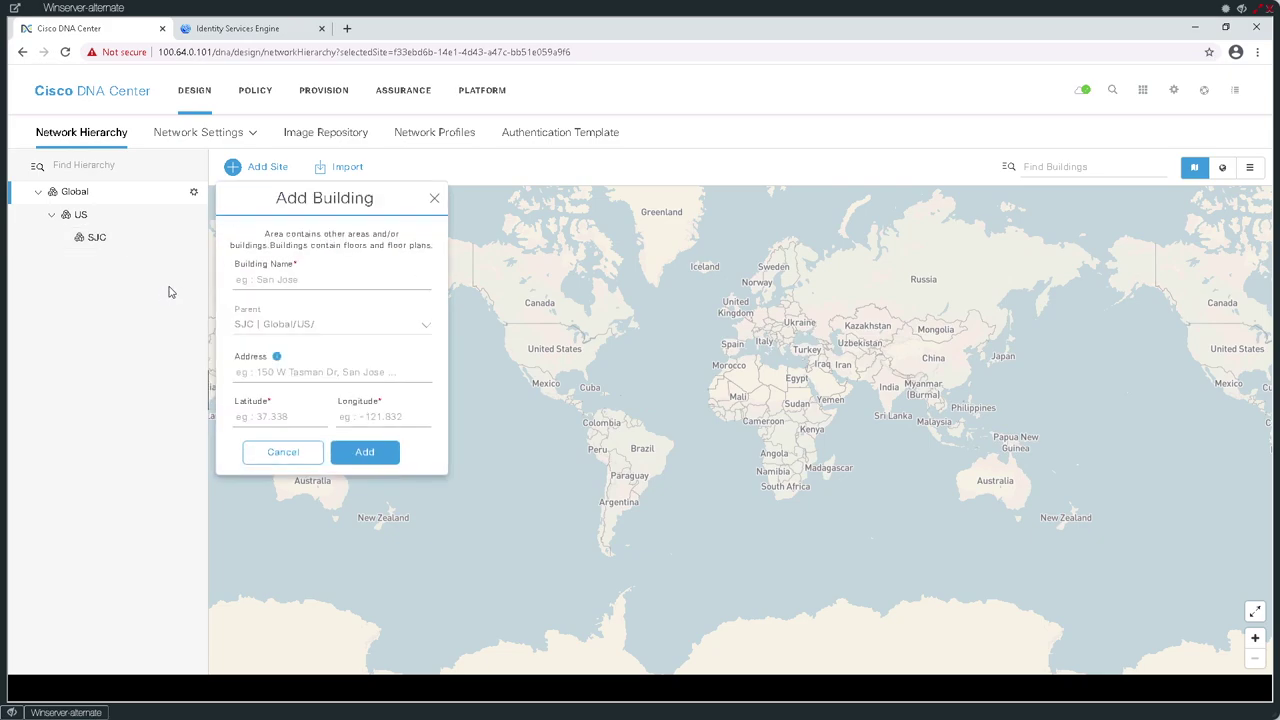
left_click(294, 280)
type("HQ")
key("BackSpace")
key("BackSpace")
type("SJC-HQ")
Set the building address to Cisco Way, San Jose 95121, add it, and expand SJC
left_click(290, 371)
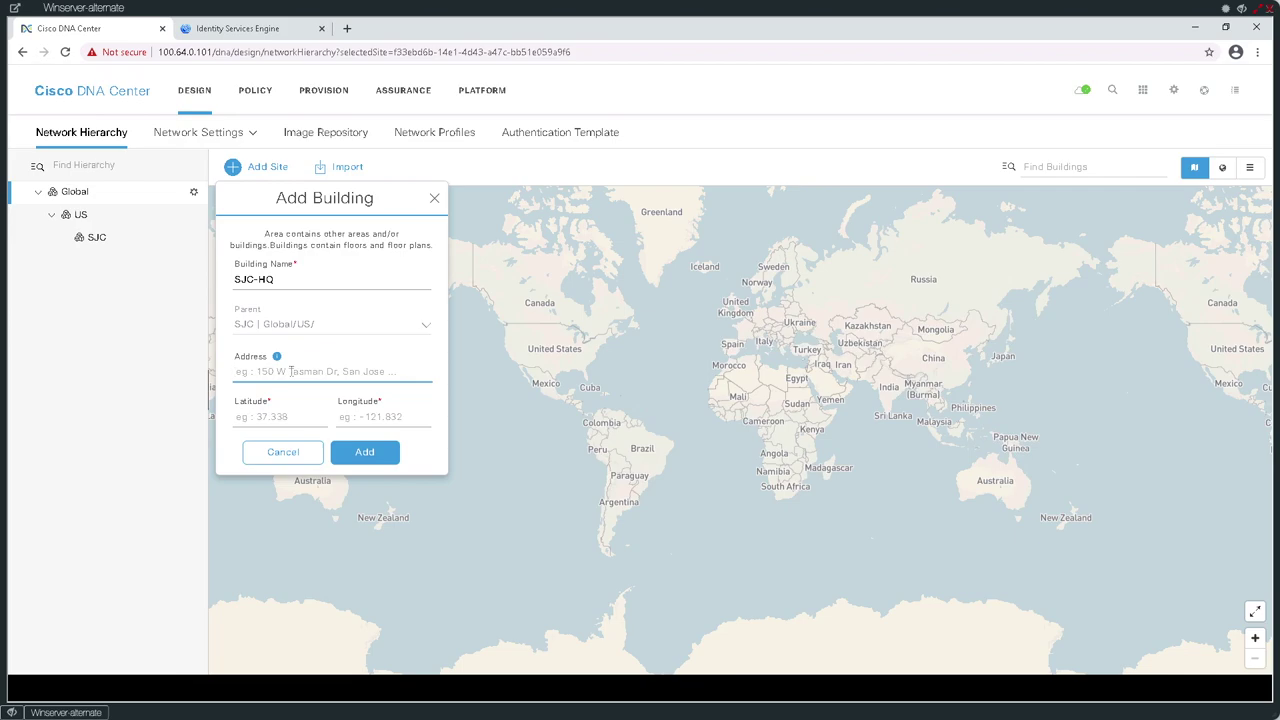
type("Cisco")
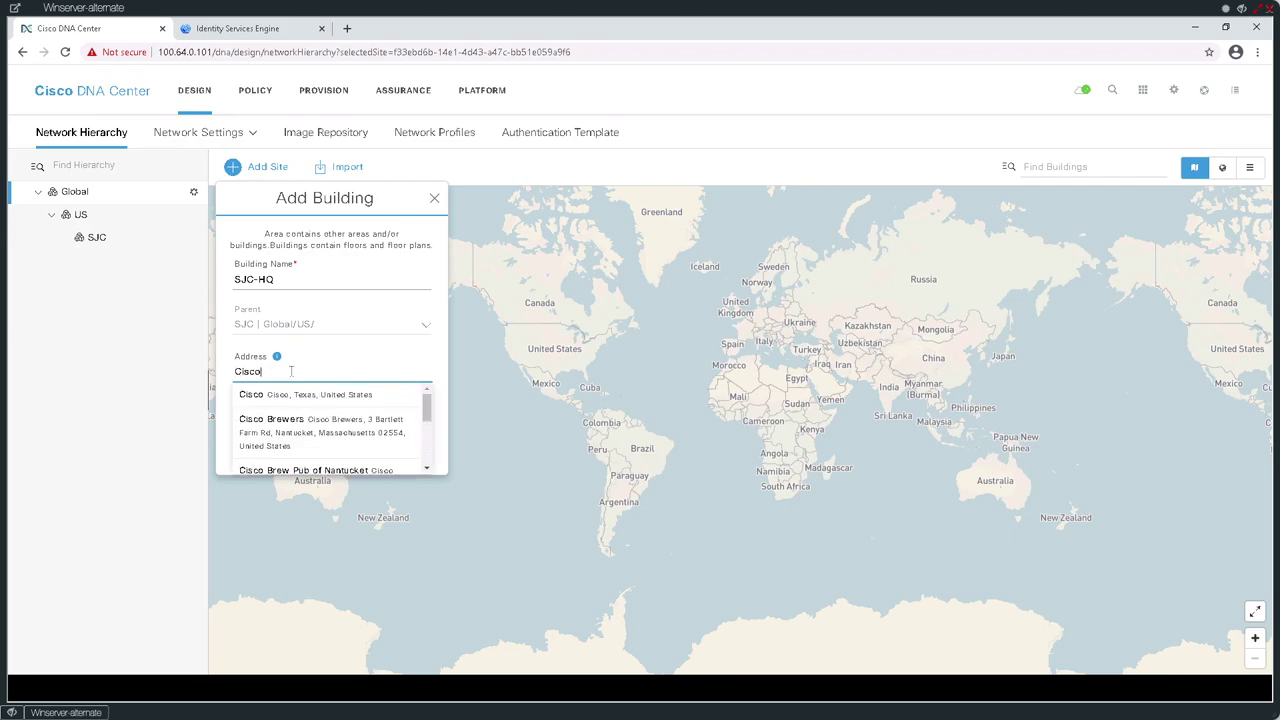
type(", san jos")
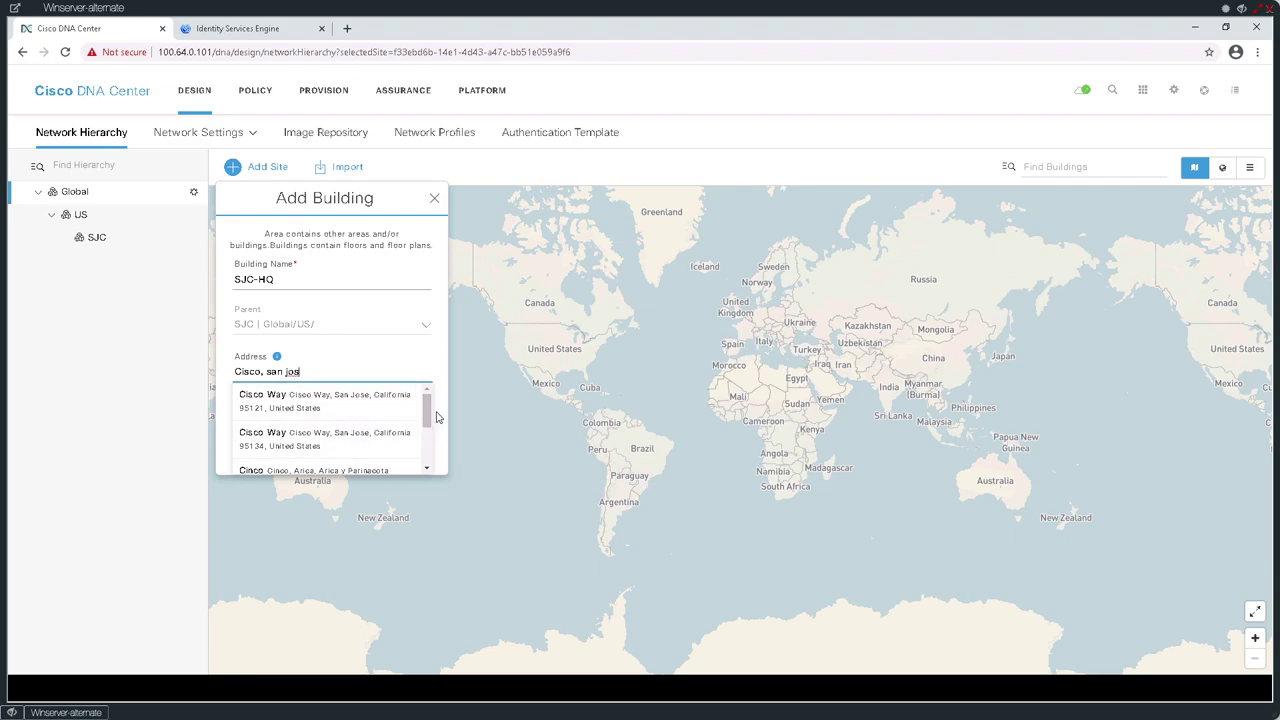
mouse_move(426, 411)
left_mouse_down()
mouse_move(423, 449)
mouse_move(428, 420)
left_mouse_up()
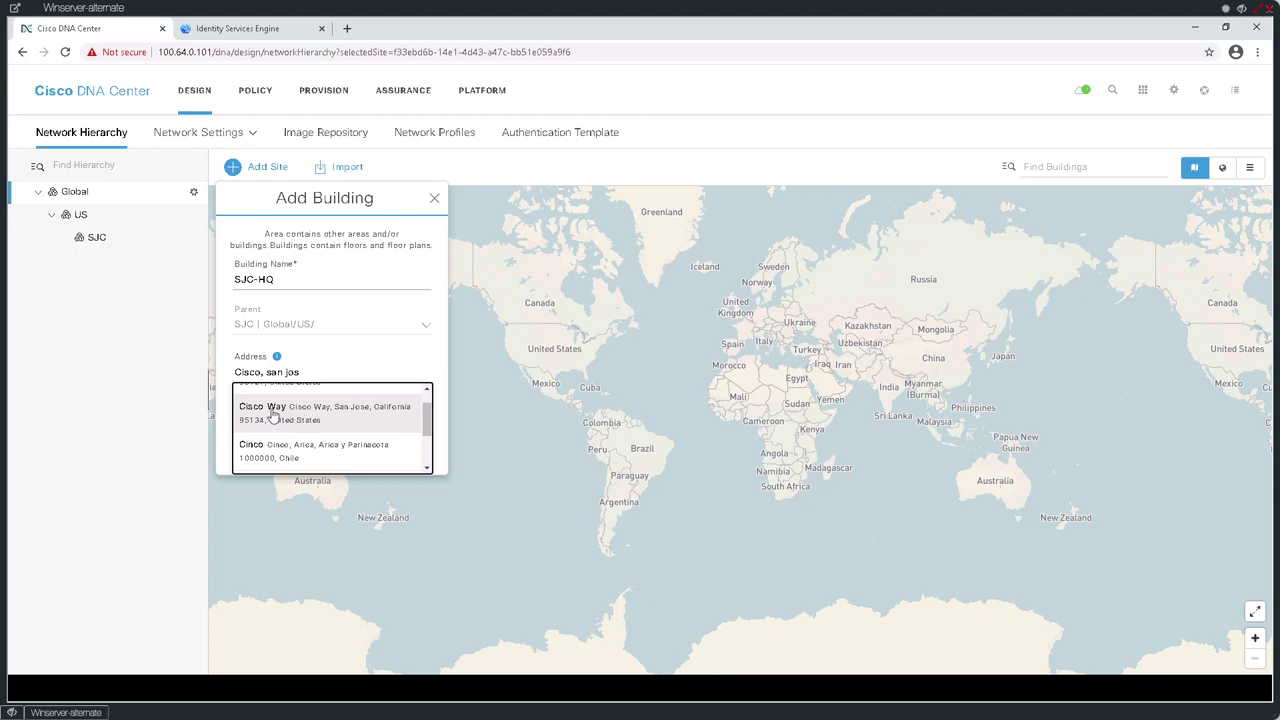
scroll(272, 418, "down", 2)
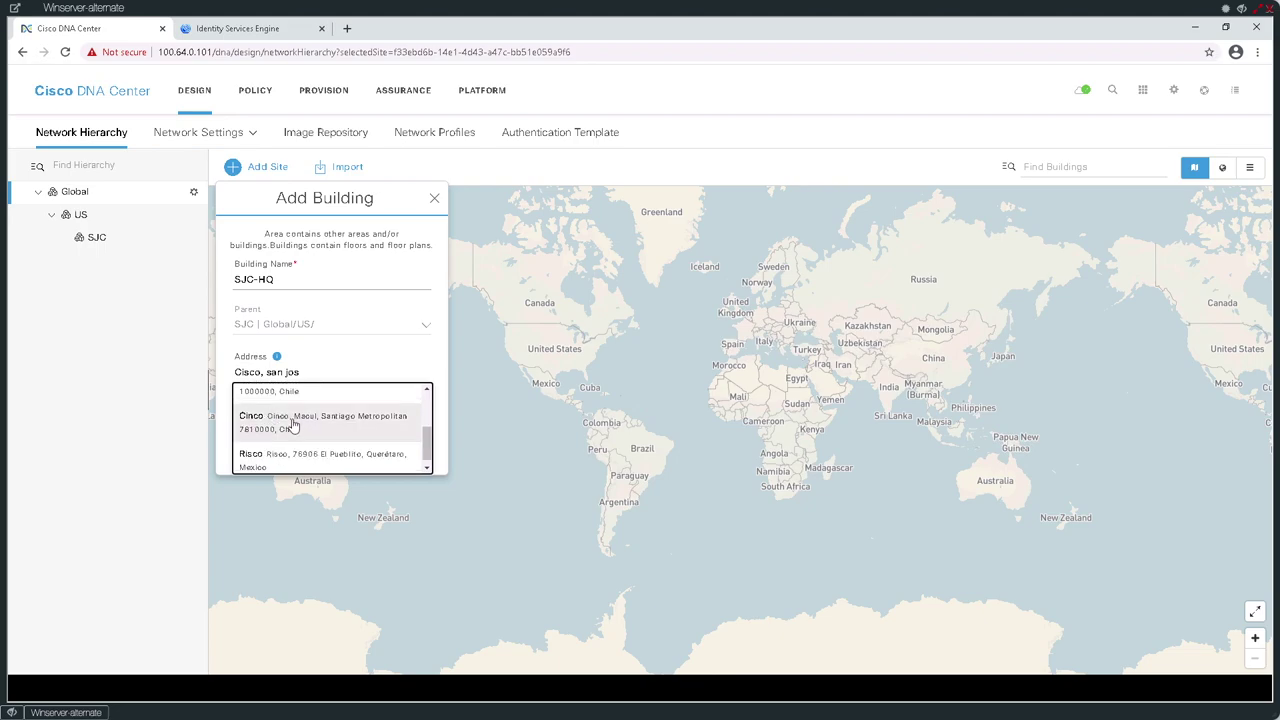
scroll(293, 425, "up", 3)
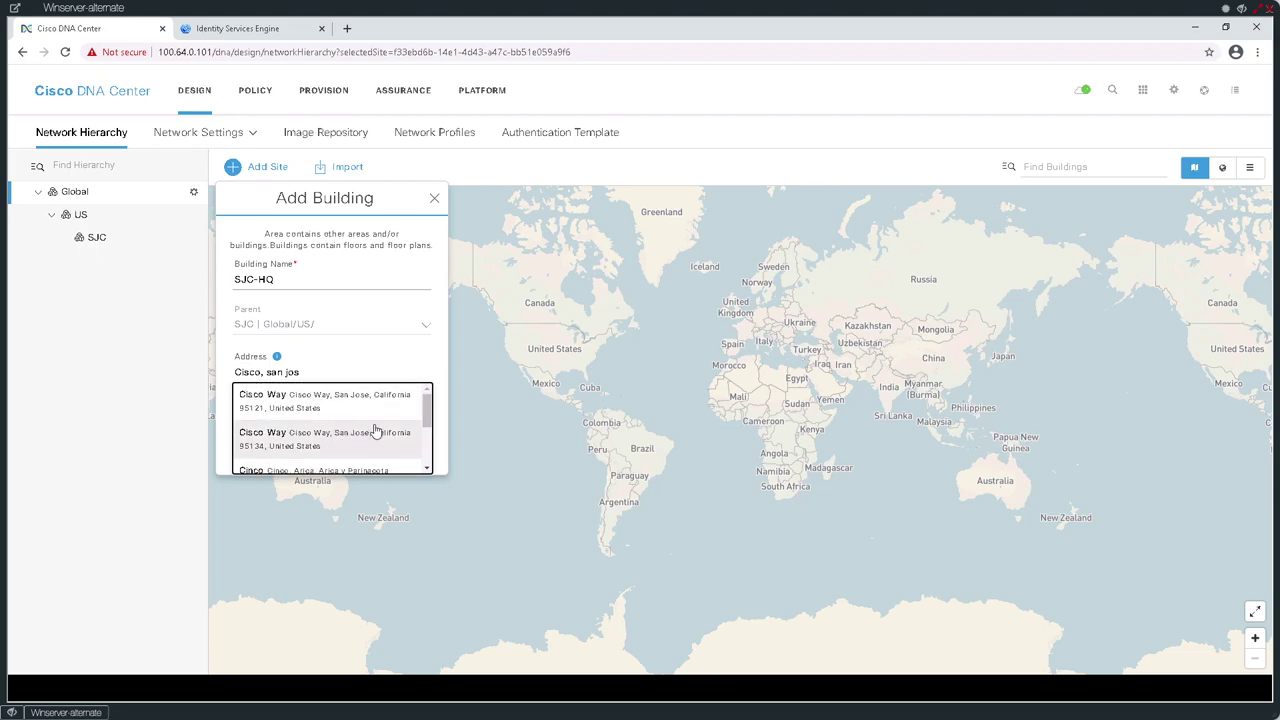
left_click(312, 406)
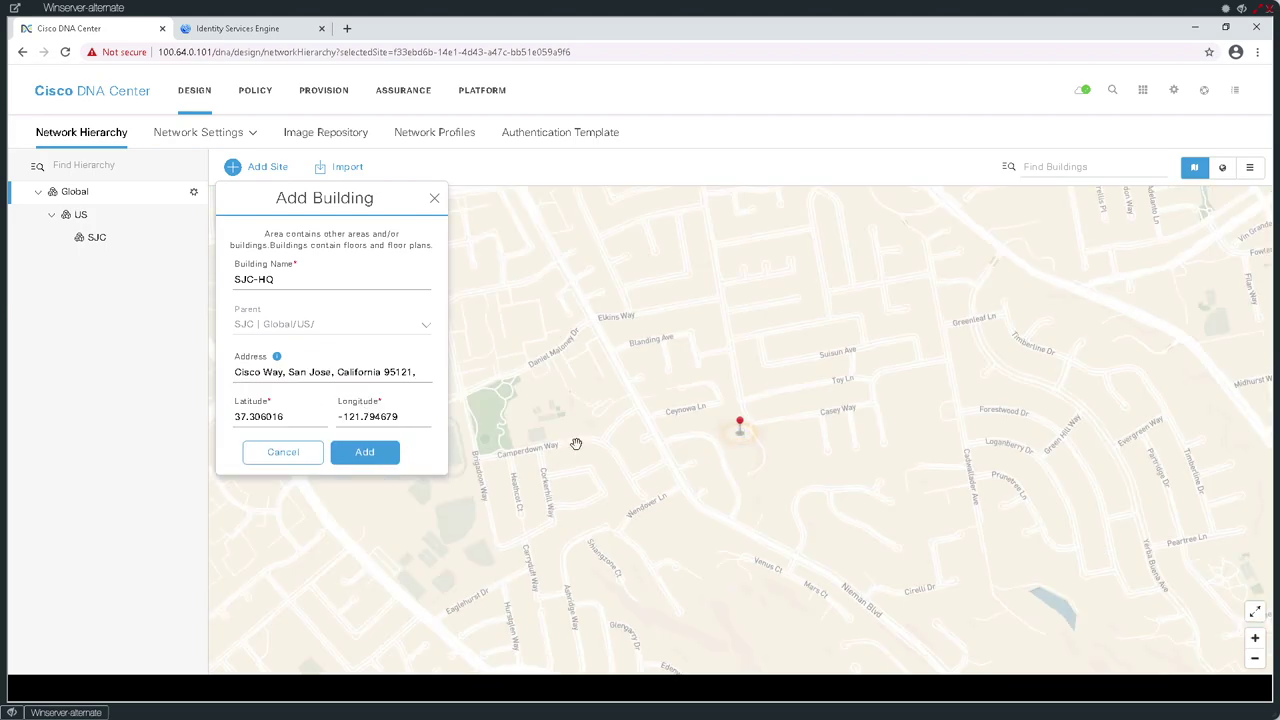
left_click(375, 456)
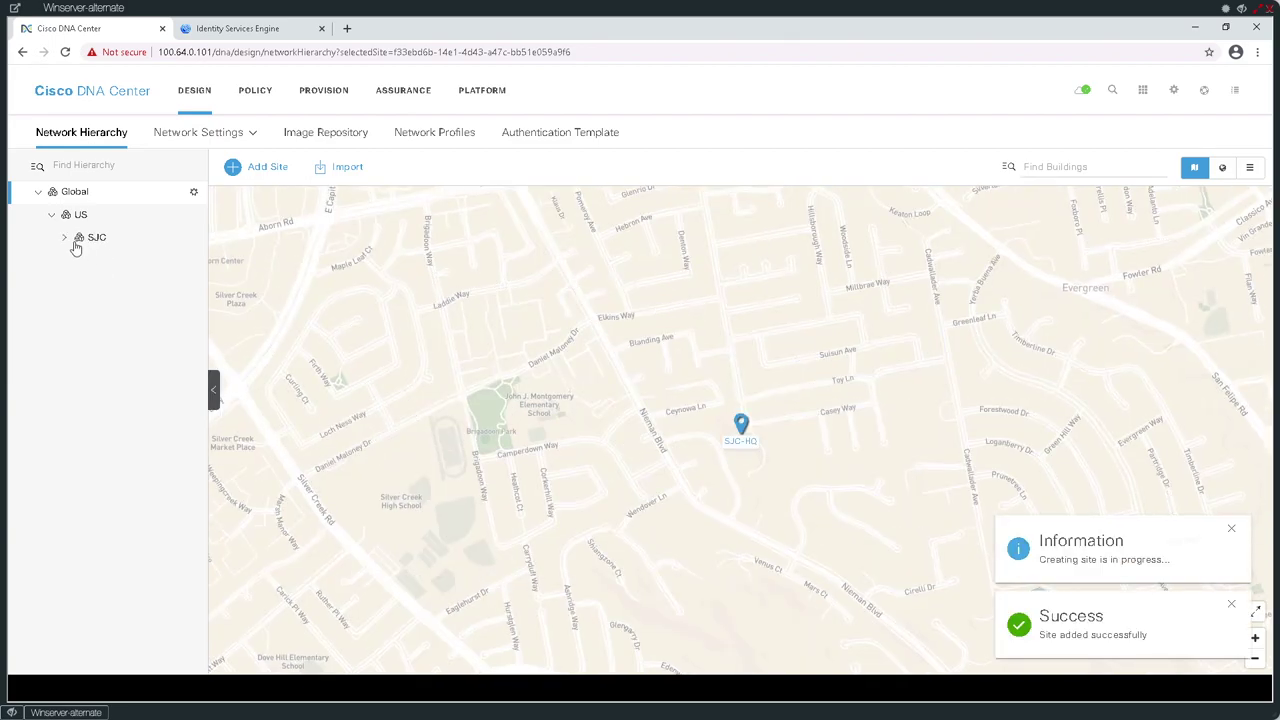
left_click(65, 240)
Add floor HQ-1 to SJC-HQ with sample-floorplan.png from Downloads as its floor plan
left_click(102, 262)
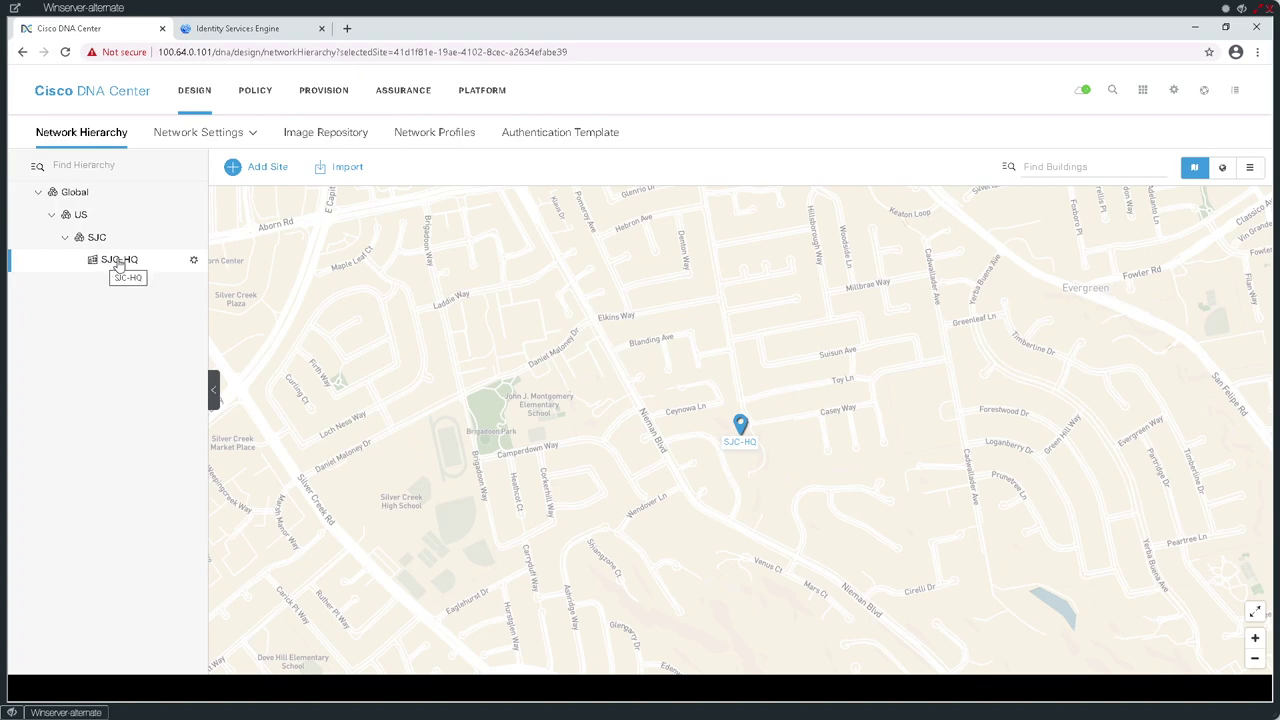
left_click(194, 261)
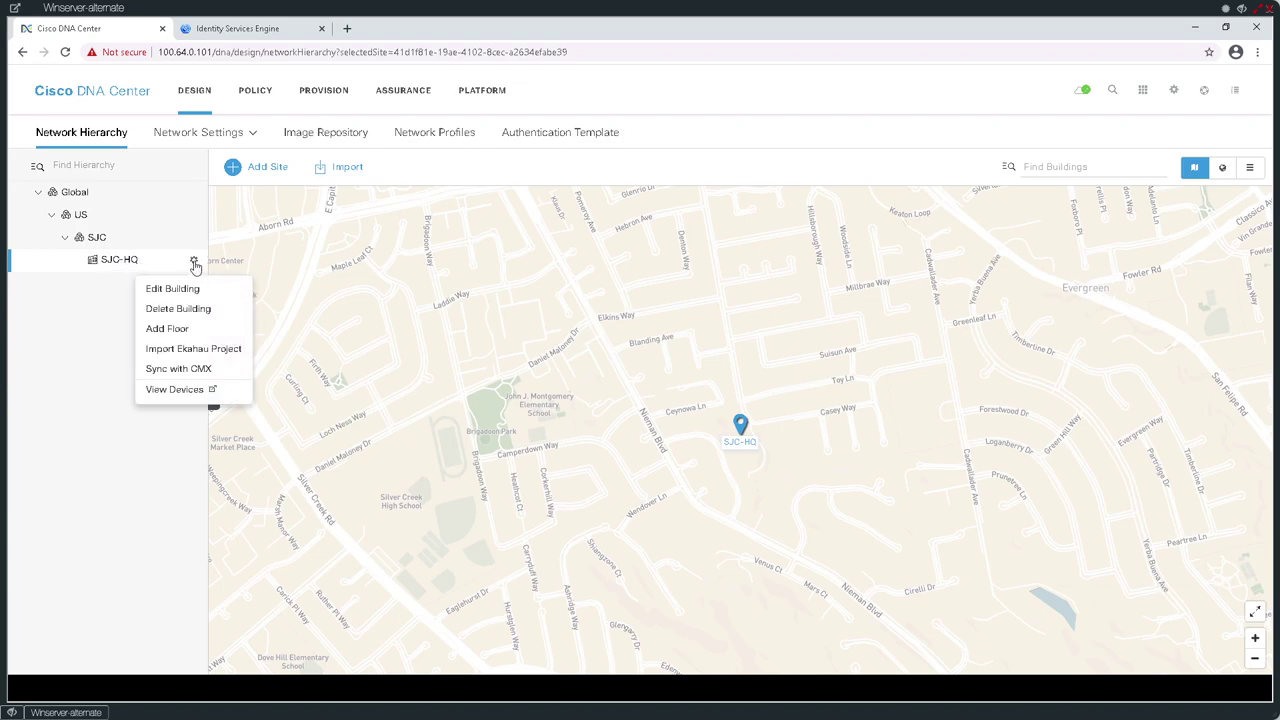
left_click(178, 328)
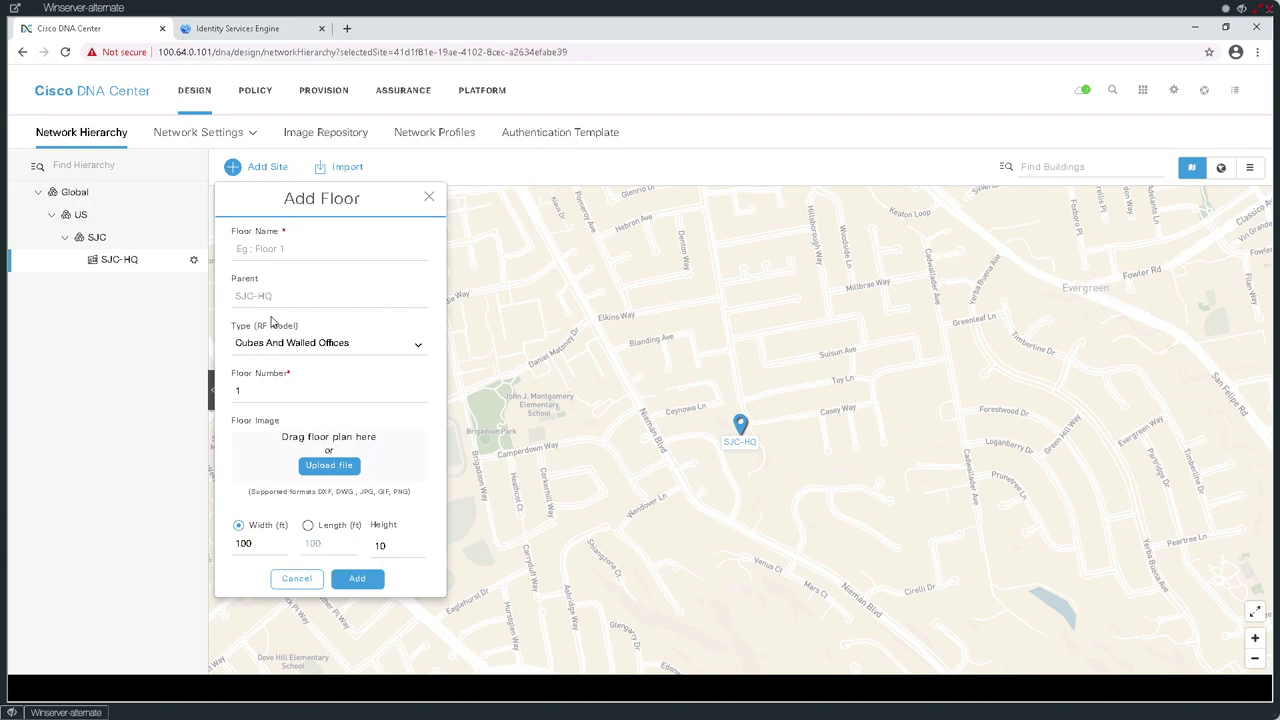
left_click(266, 250)
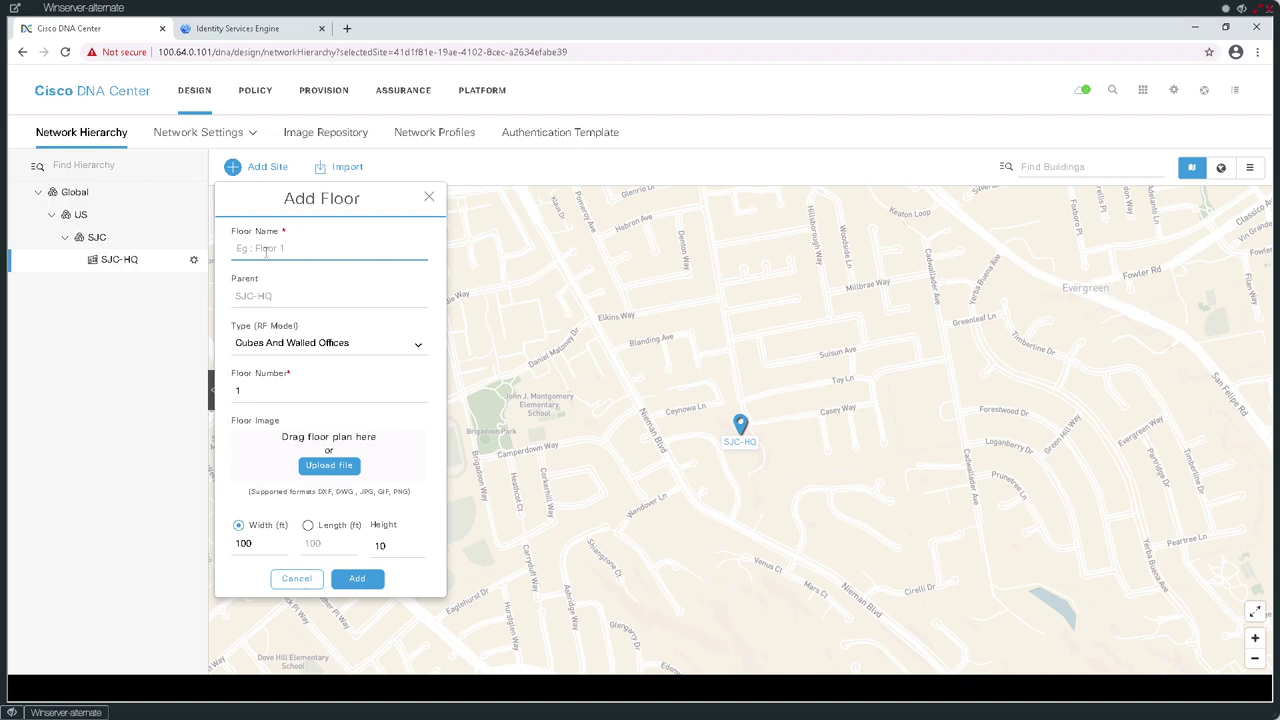
type("HQ-1")
left_click(333, 469)
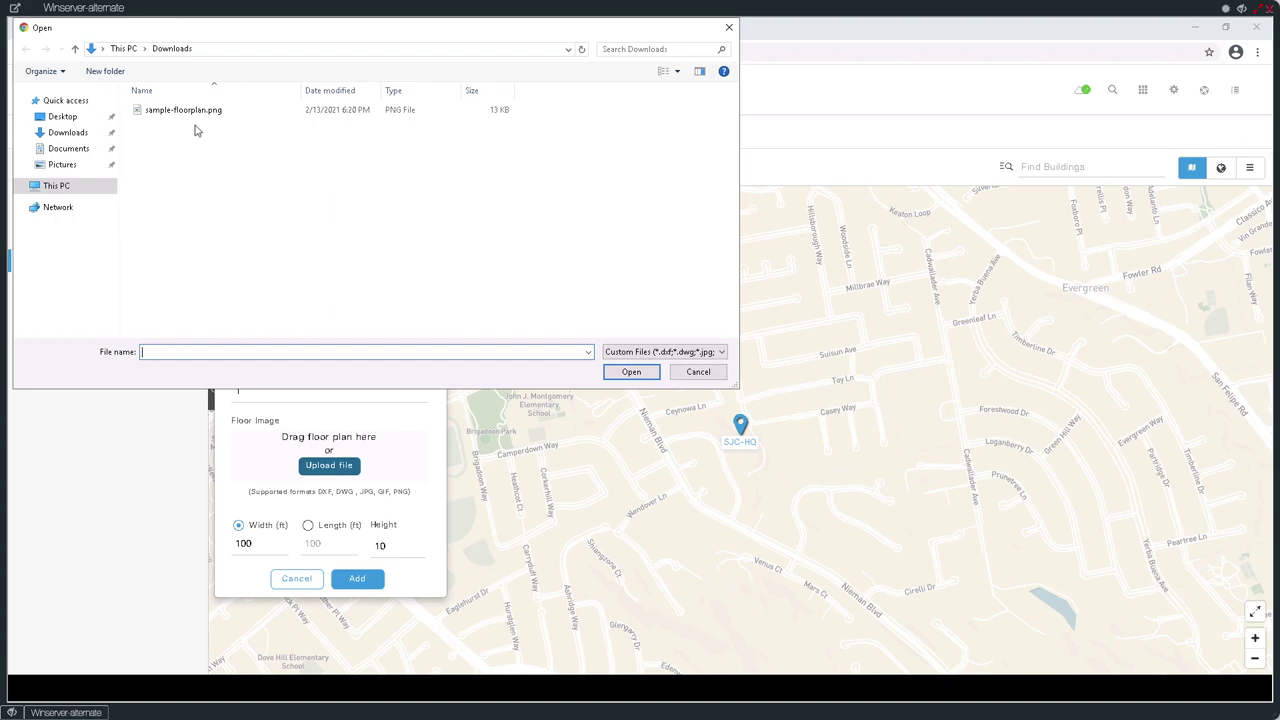
left_click(175, 111)
left_click(636, 380)
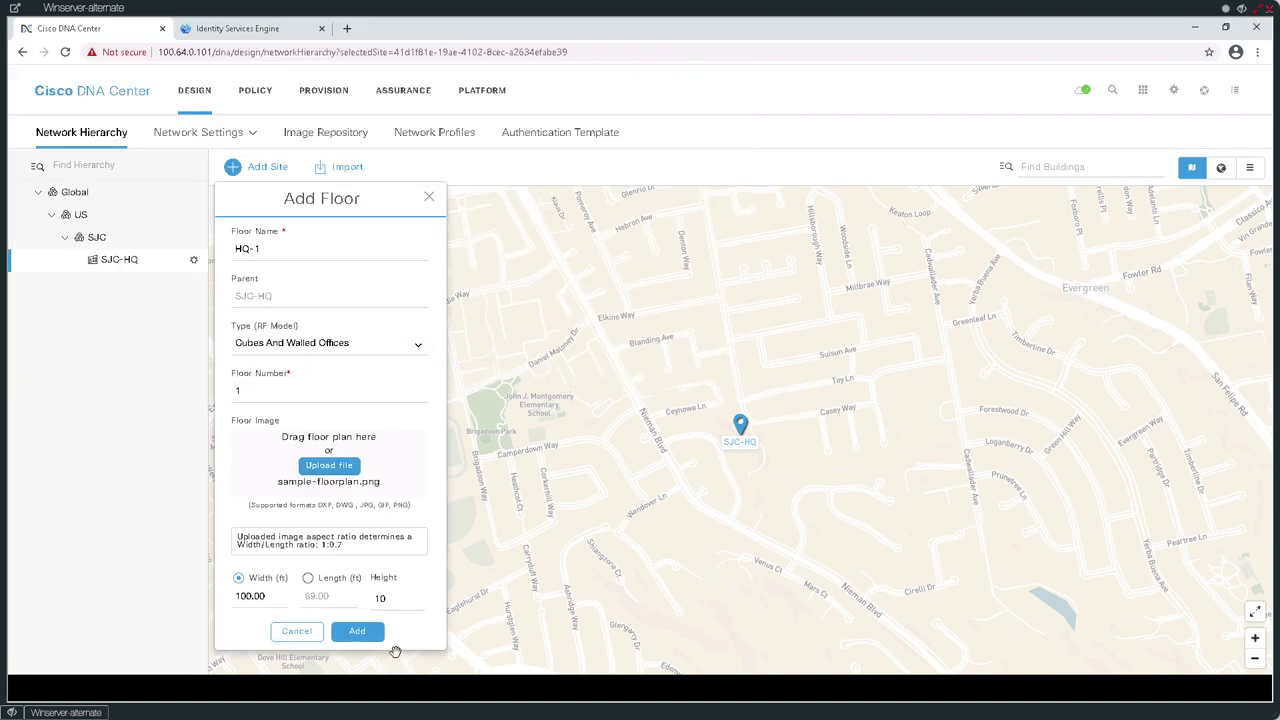
left_click(357, 634)
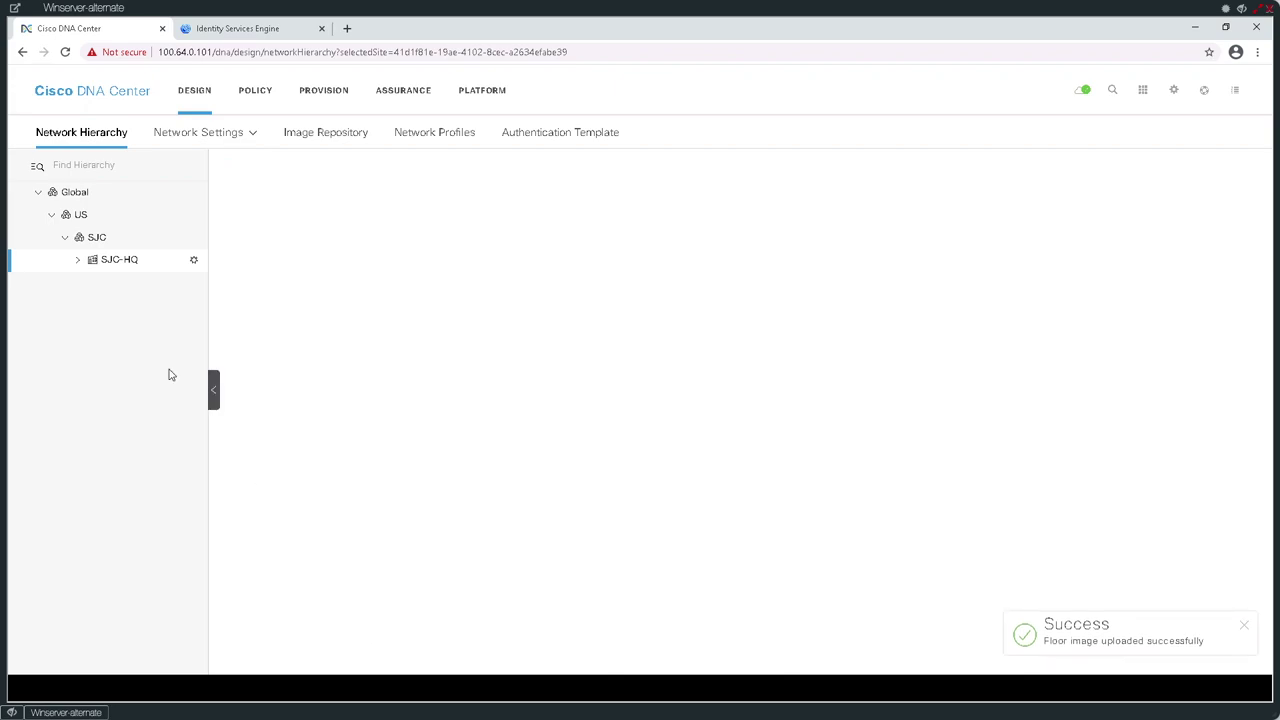
View the HQ-1 floor plan, then expand SJC-HQ so floor HQ-1 appears beneath it
left_click(78, 262)
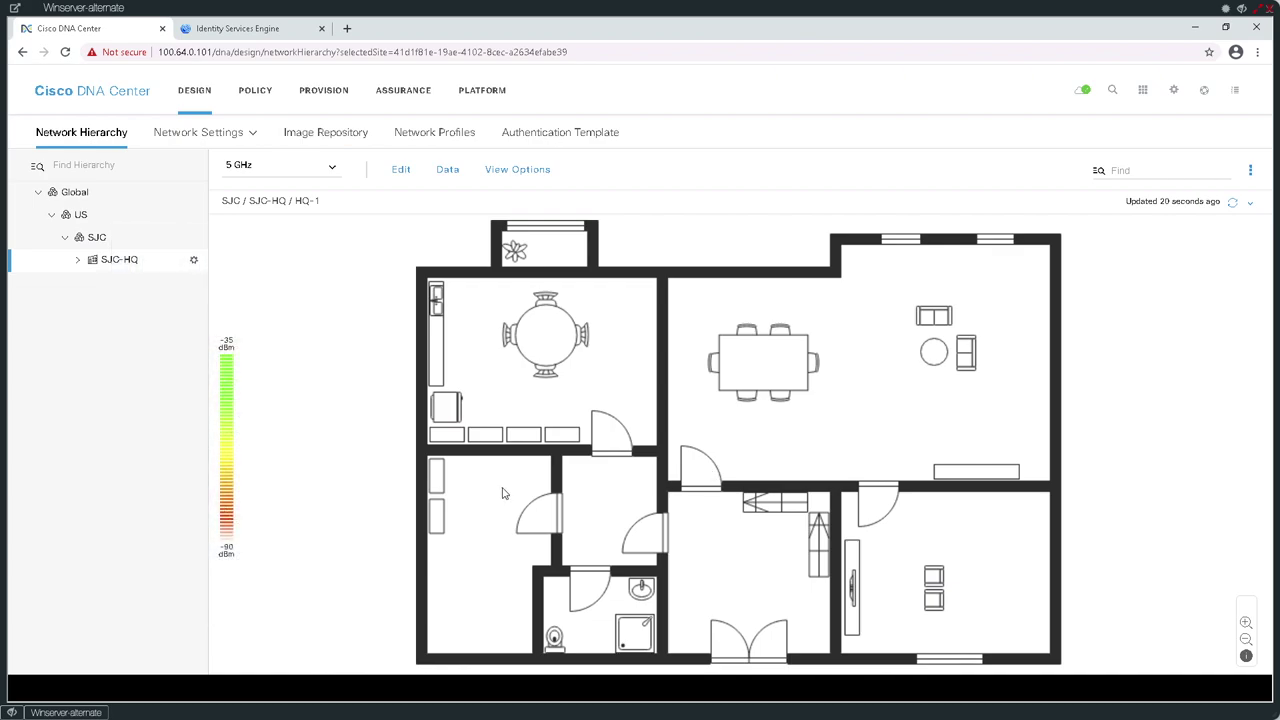
left_click(77, 260)
left_click(193, 259)
left_click(180, 296)
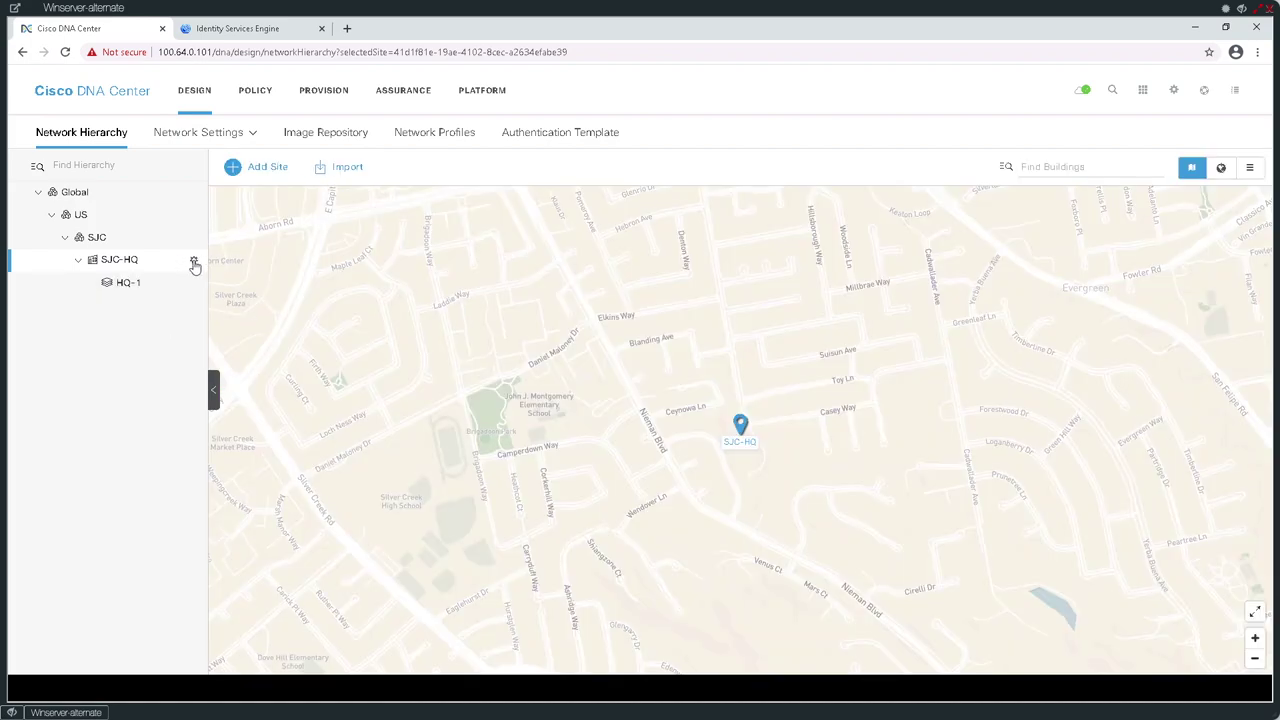
left_click(193, 262)
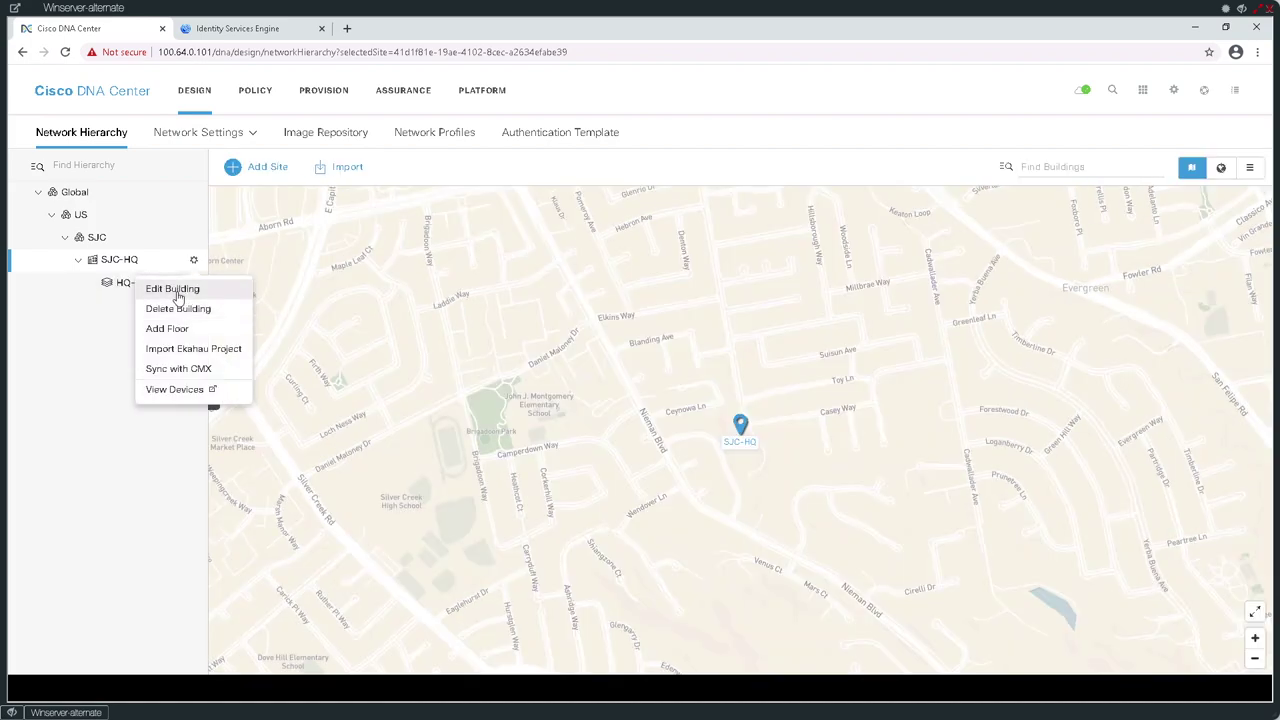
Add a second floor named MDF to SJC-HQ without a floor image and open it
left_click(168, 330)
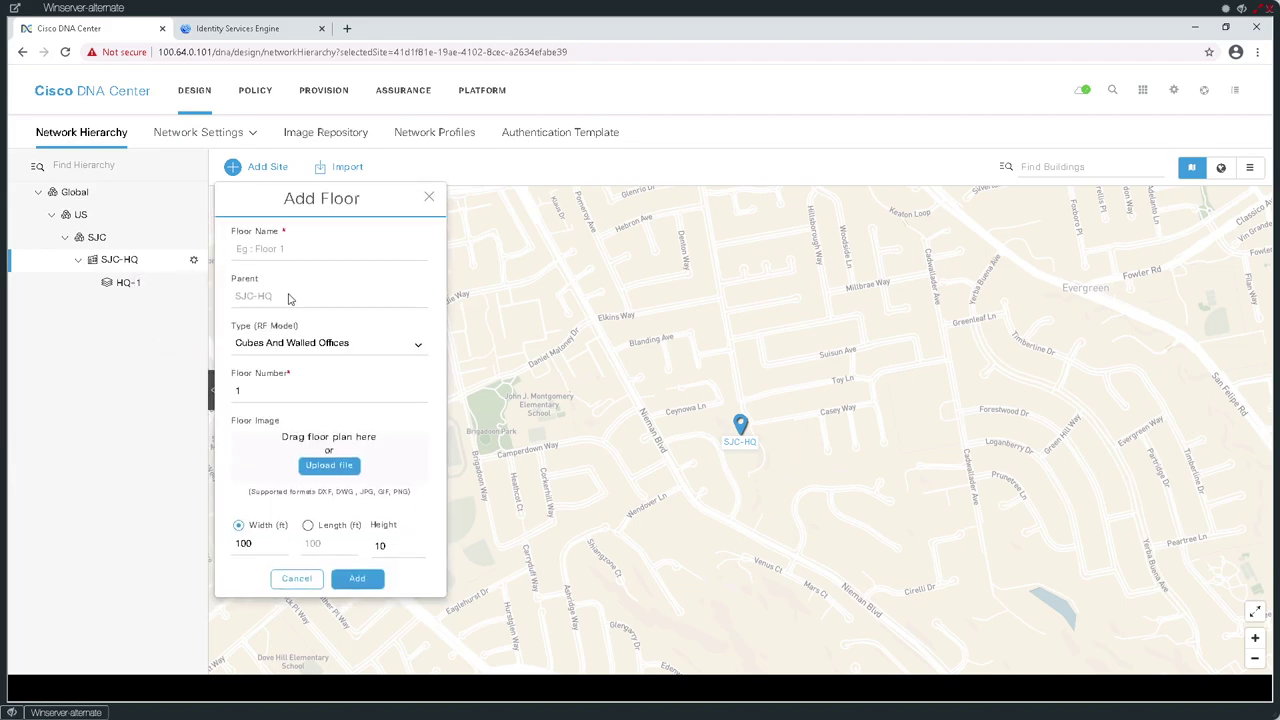
left_click(265, 252)
type("MDF")
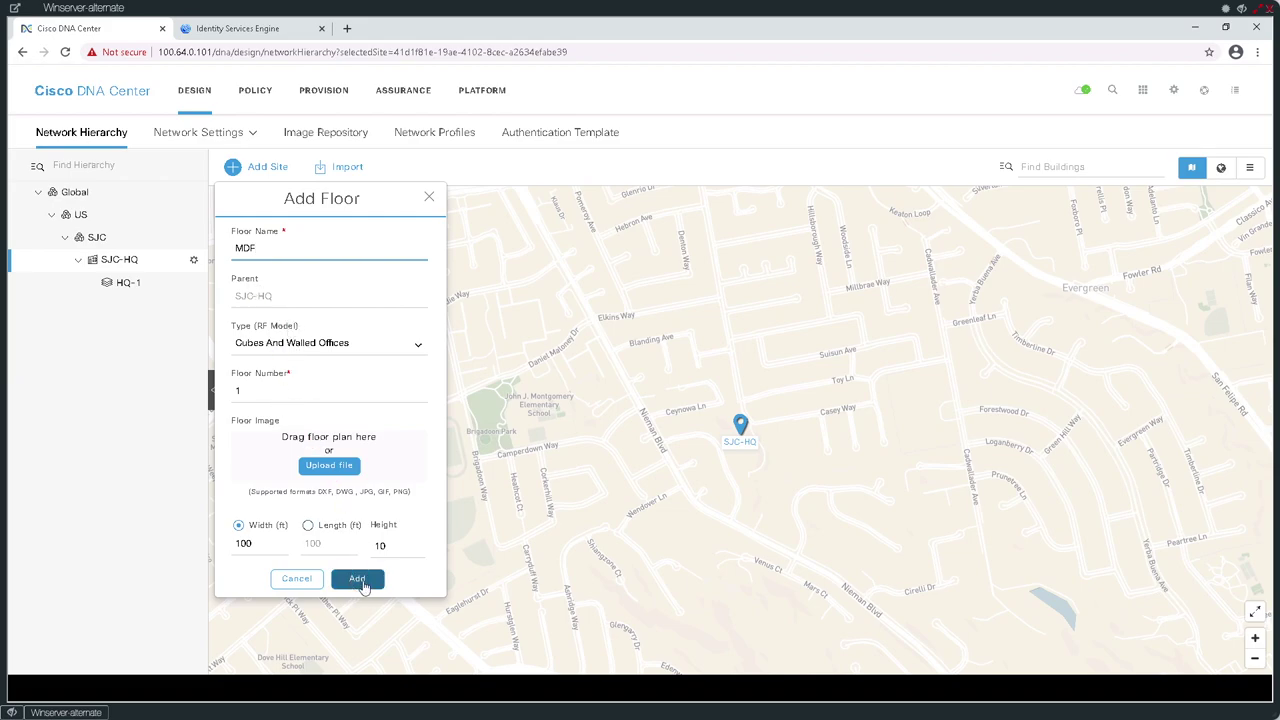
left_click(358, 580)
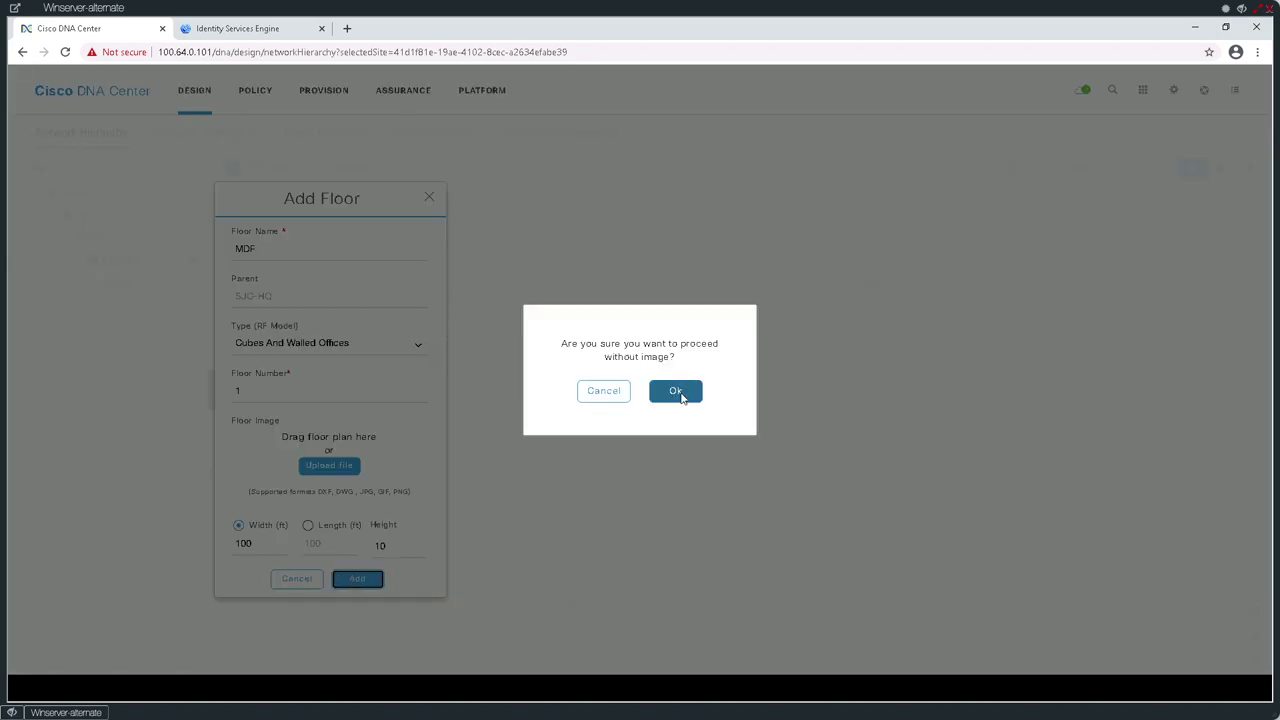
left_click(677, 393)
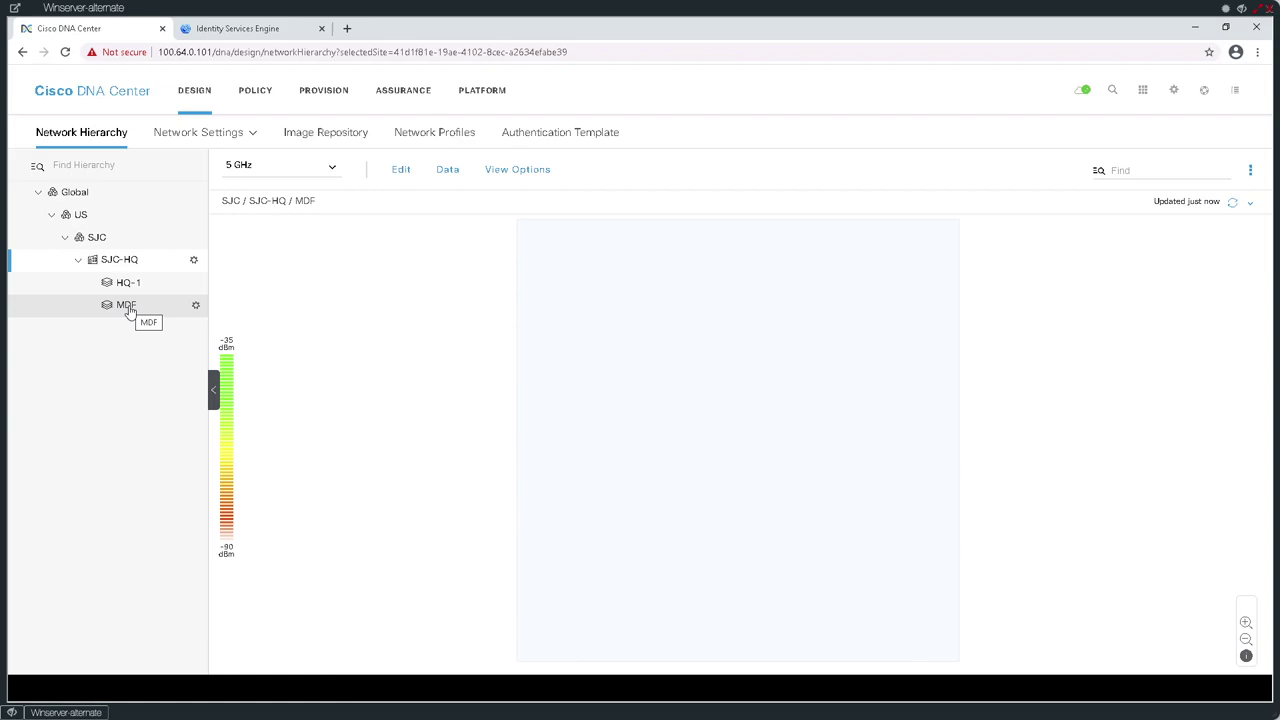
left_click(128, 309)
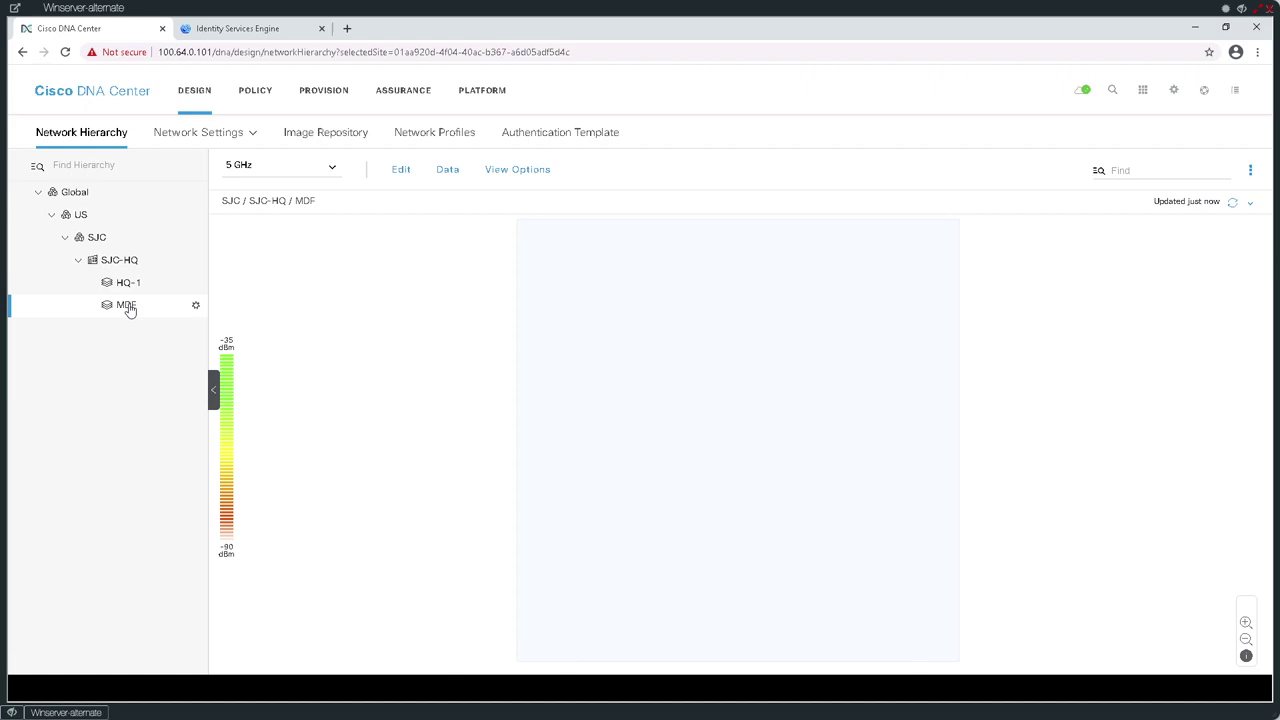
Rename the MDF floor to HQ-MDF and update it without a floor image
left_click(195, 306)
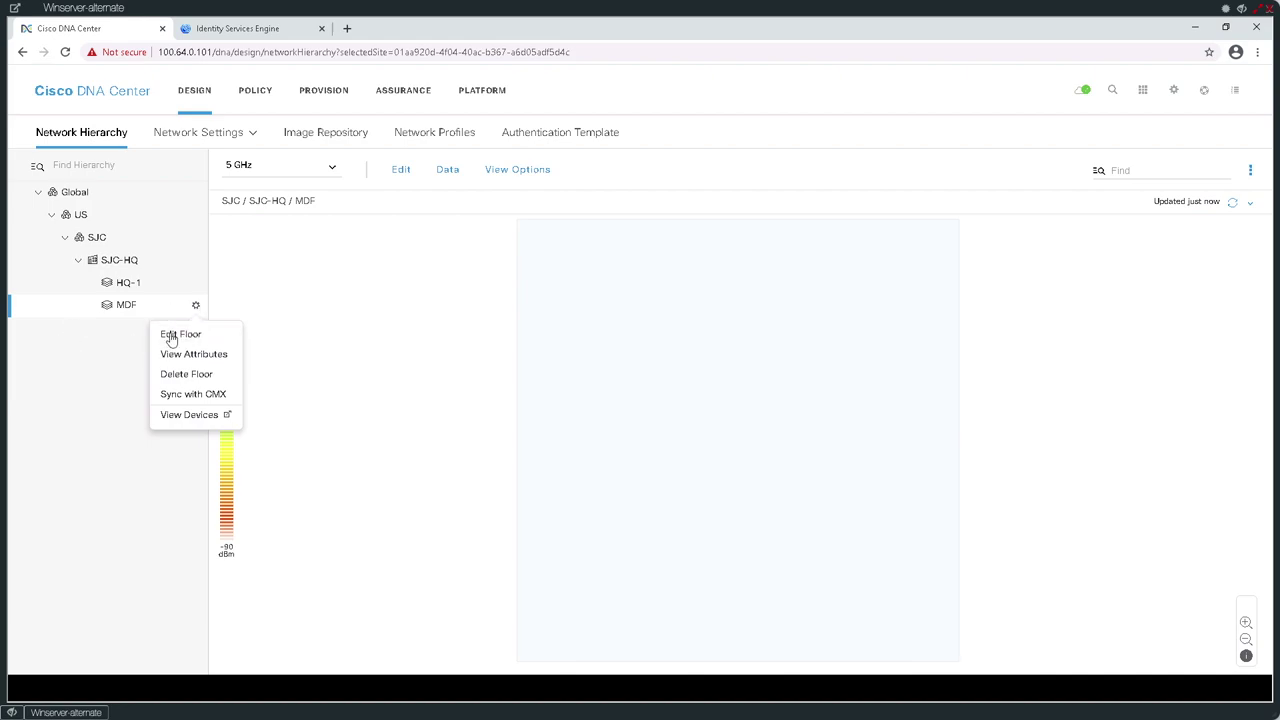
left_click(168, 334)
left_click(570, 241)
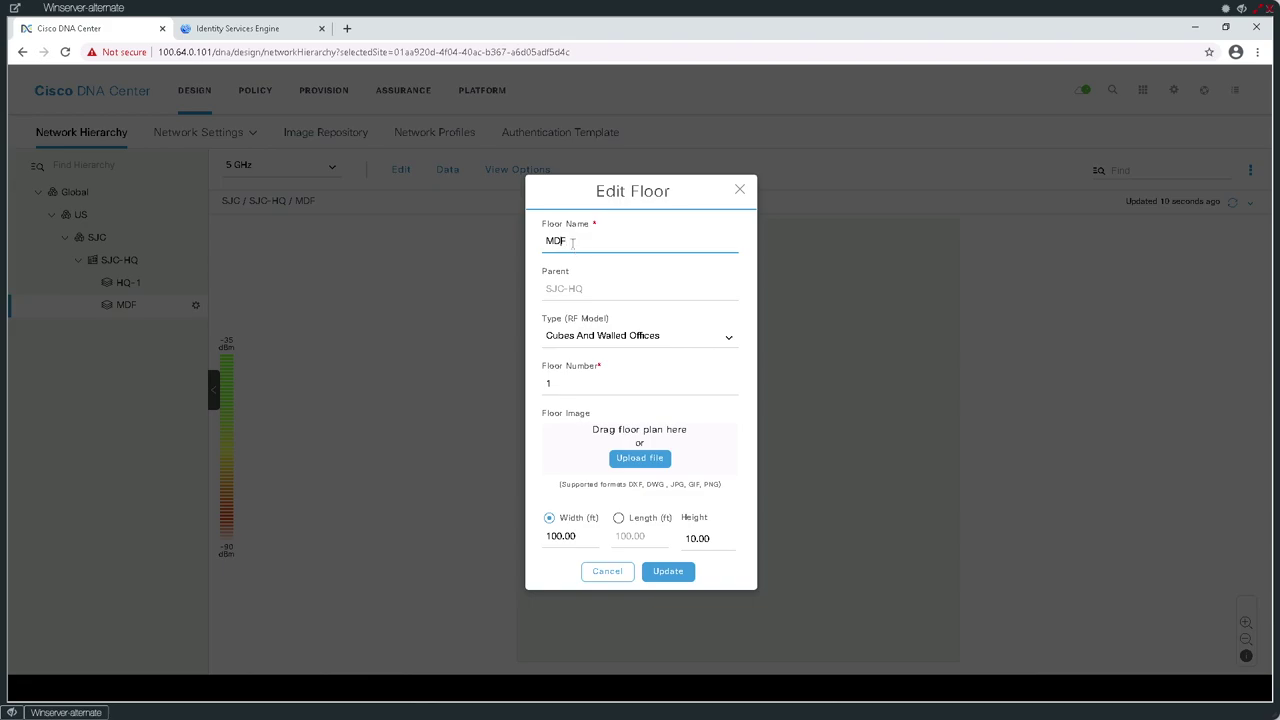
key("Home")
type("HQ-")
left_click(666, 576)
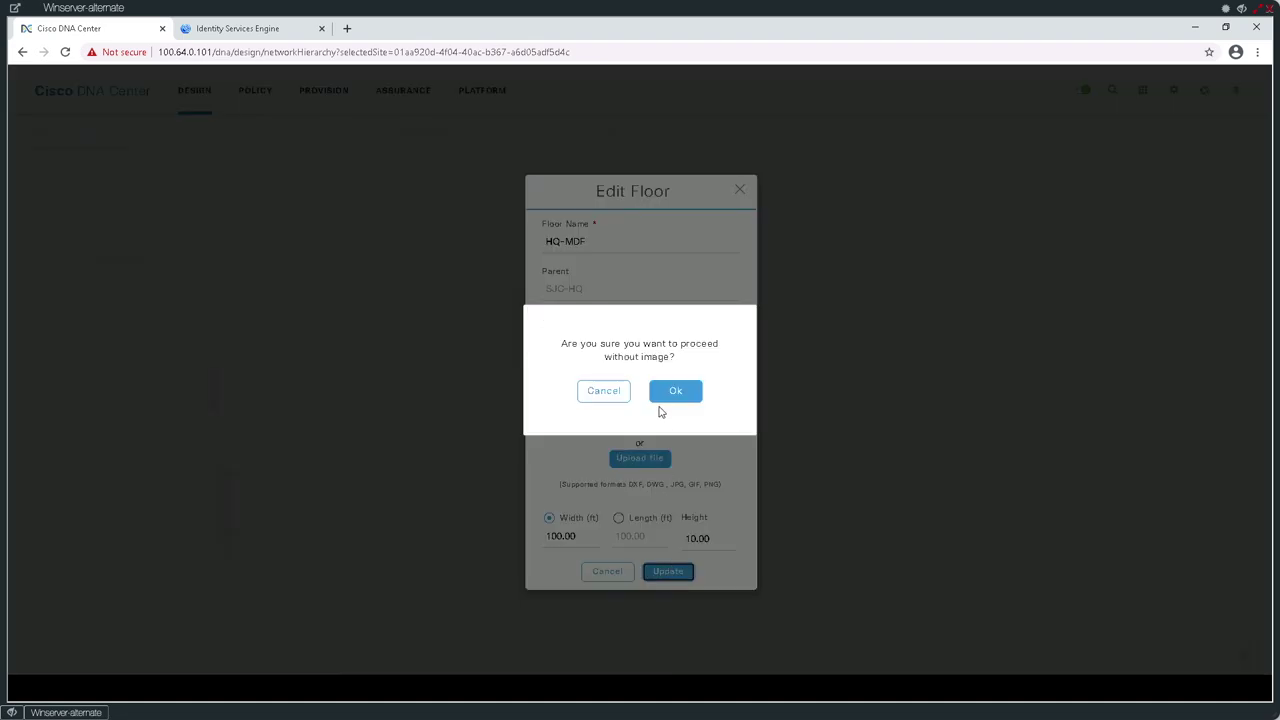
left_click(675, 391)
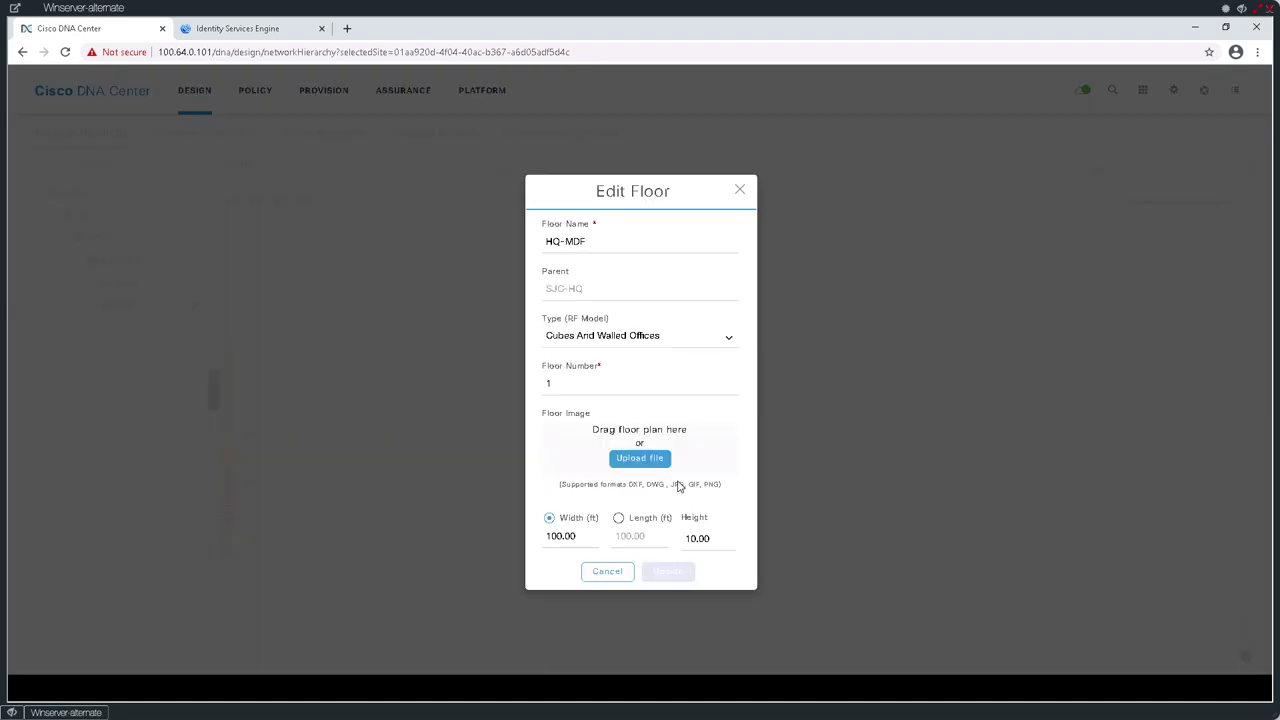
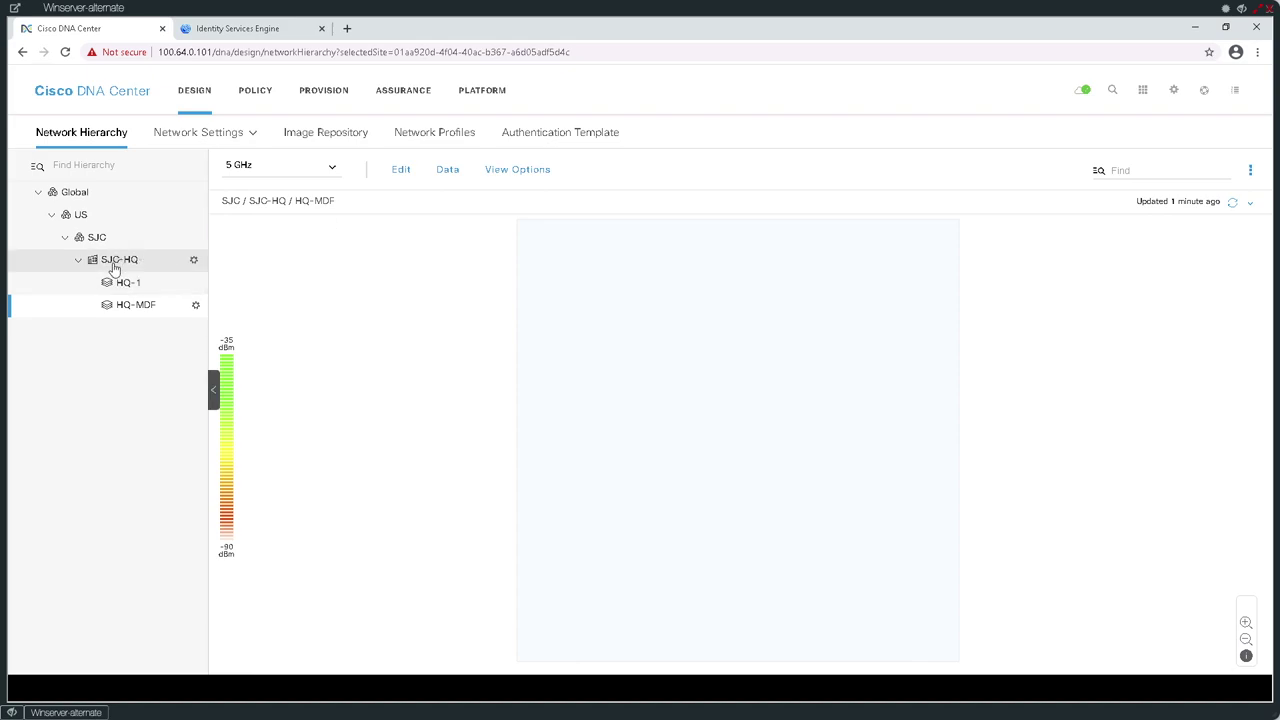
Select the Global level in the site hierarchy to show the map with SJC-HQ pinned
left_click(68, 193)
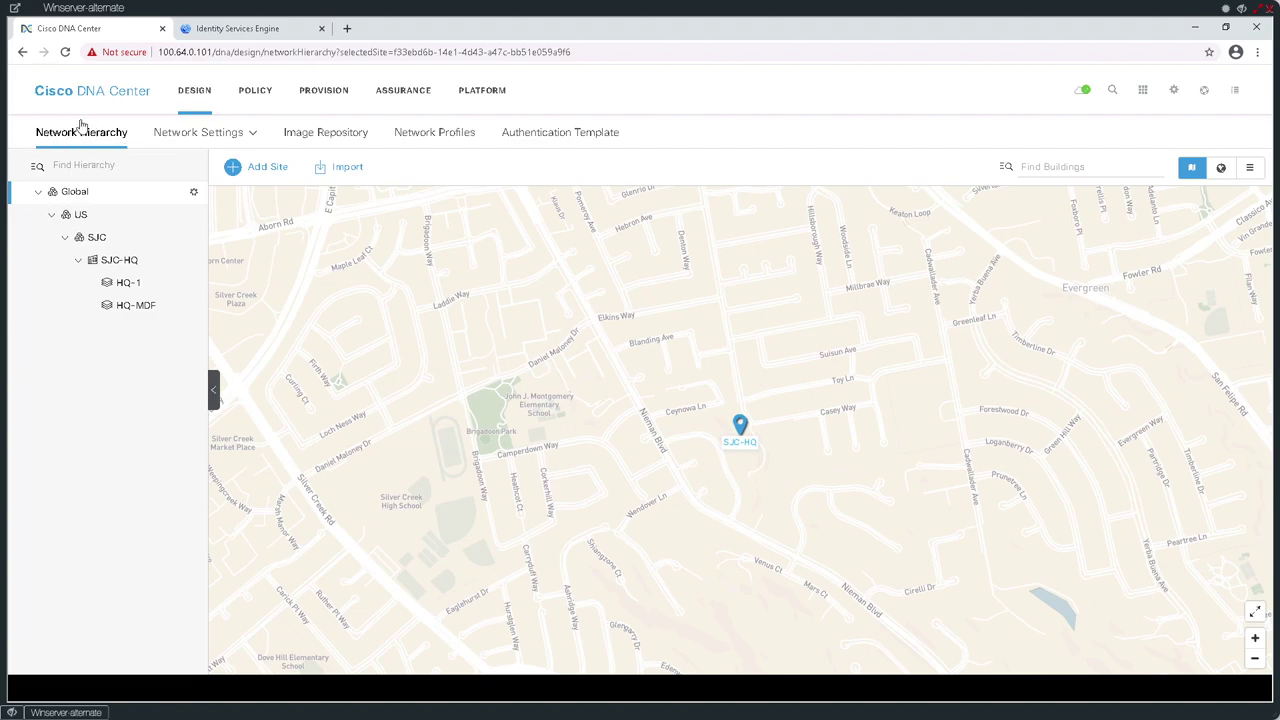
mouse_move(178, 134)
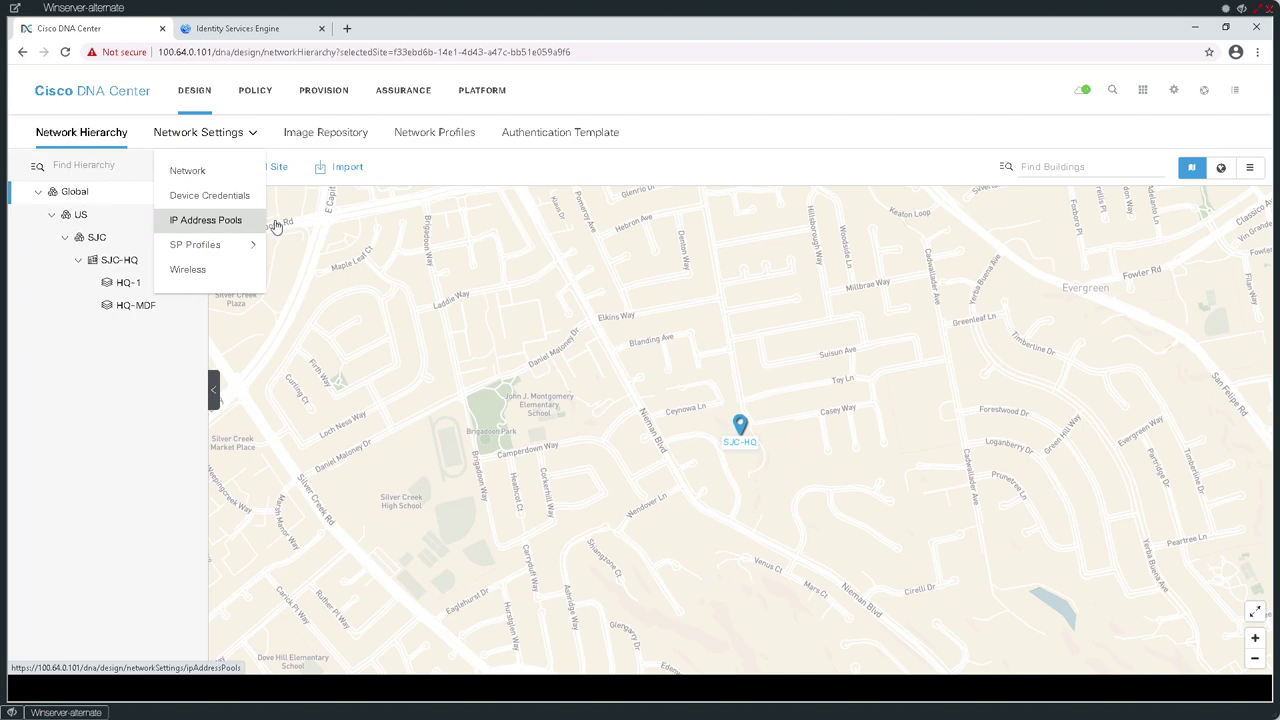
Open the Global Network settings page and bring up the Add Servers choices
left_click(186, 172)
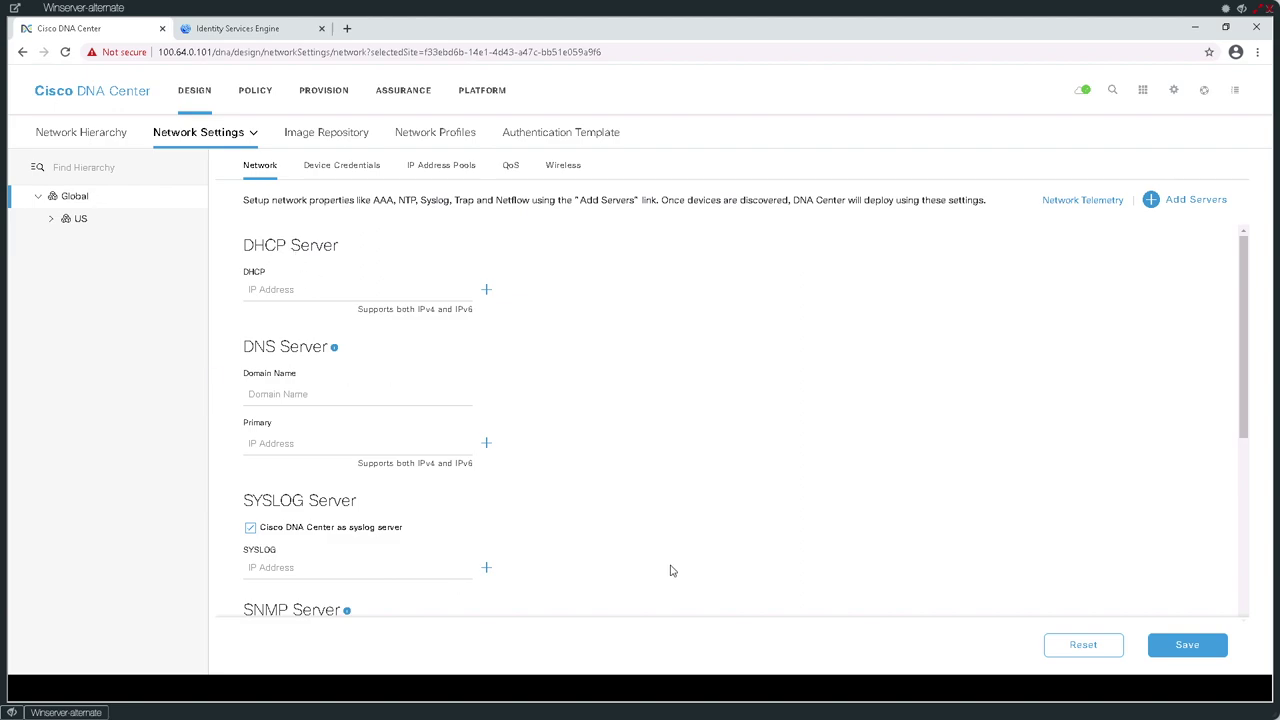
scroll(680, 555, "down", 4)
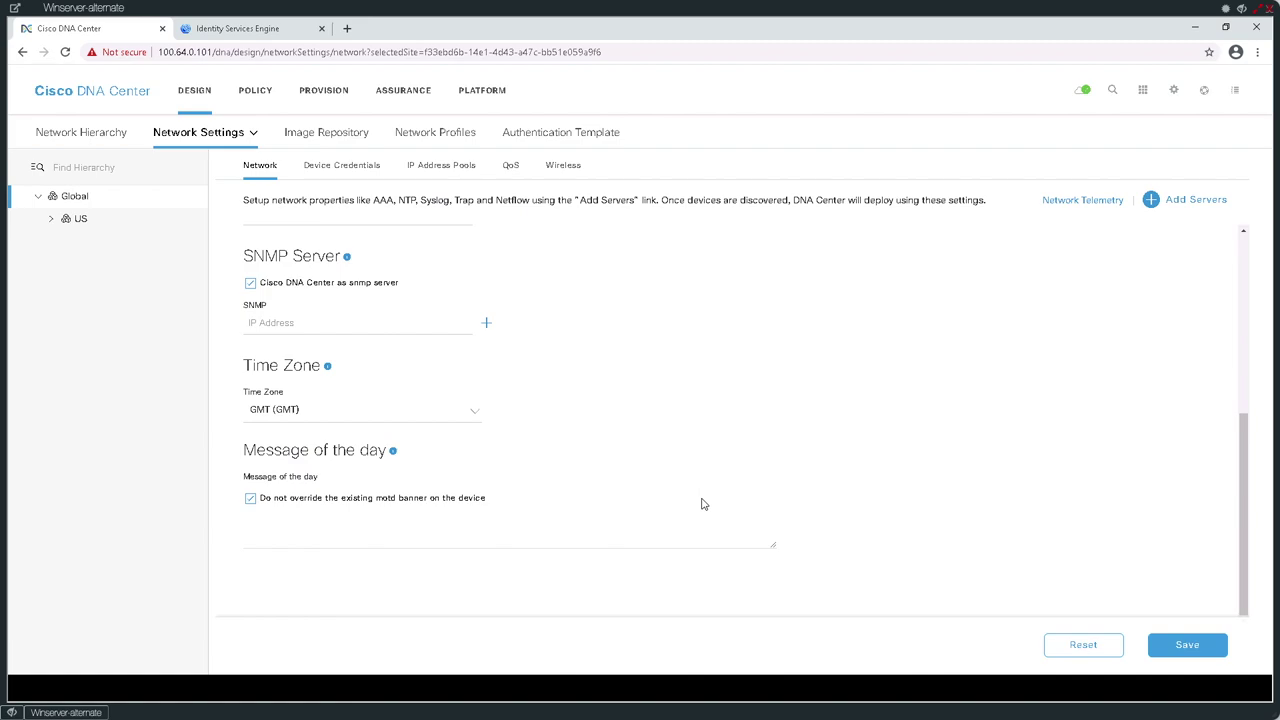
scroll(571, 391, "up", 4)
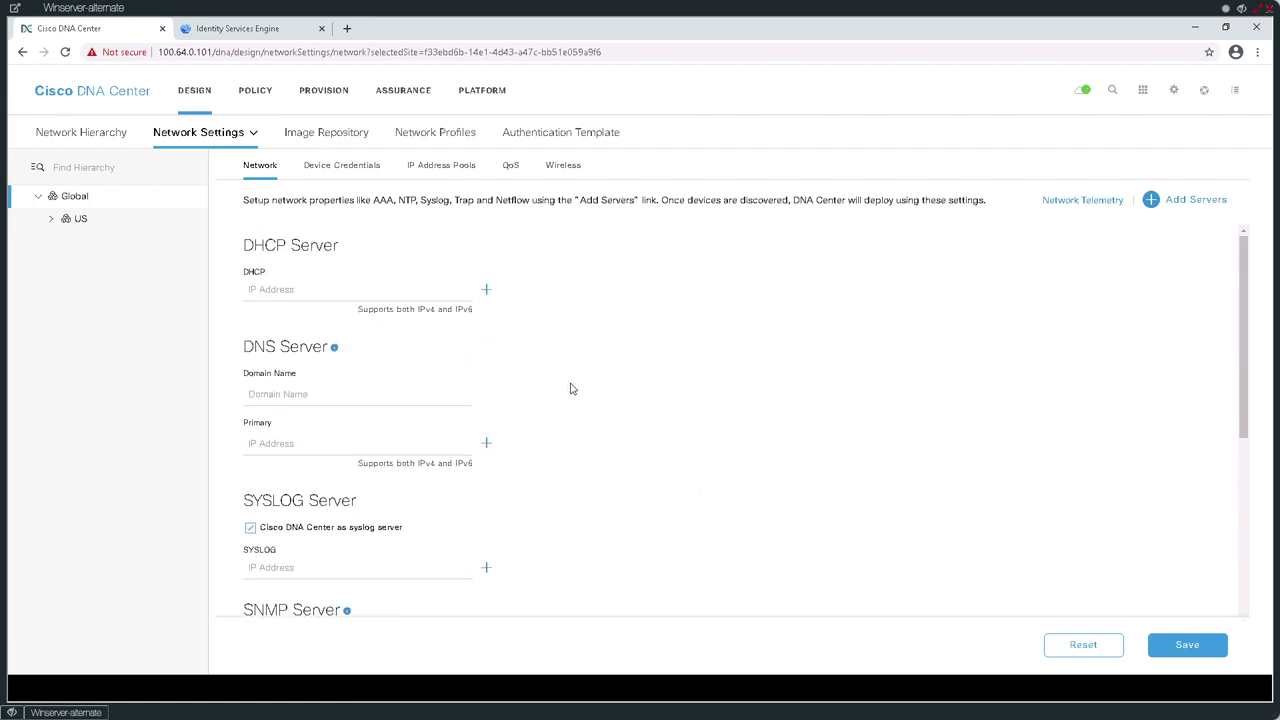
left_click(1151, 200)
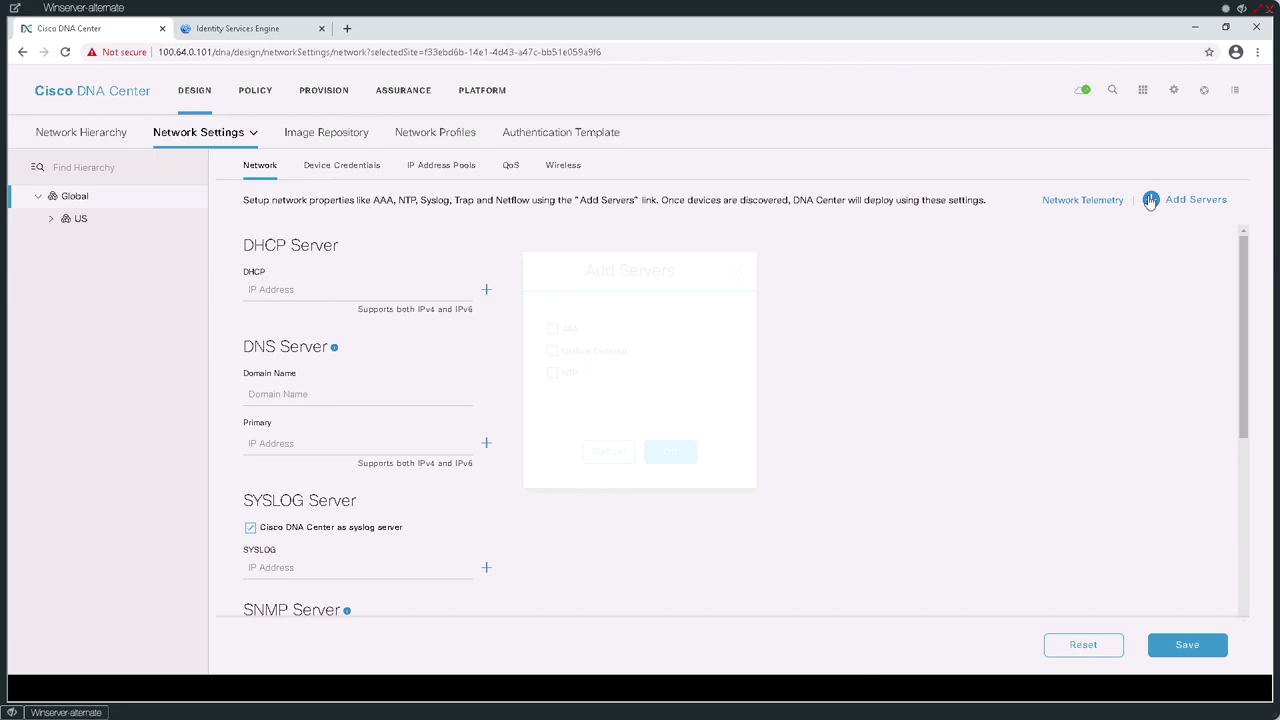
Add AAA and NTP server sections, leaving NetFlow Collector unchecked
left_click(553, 329)
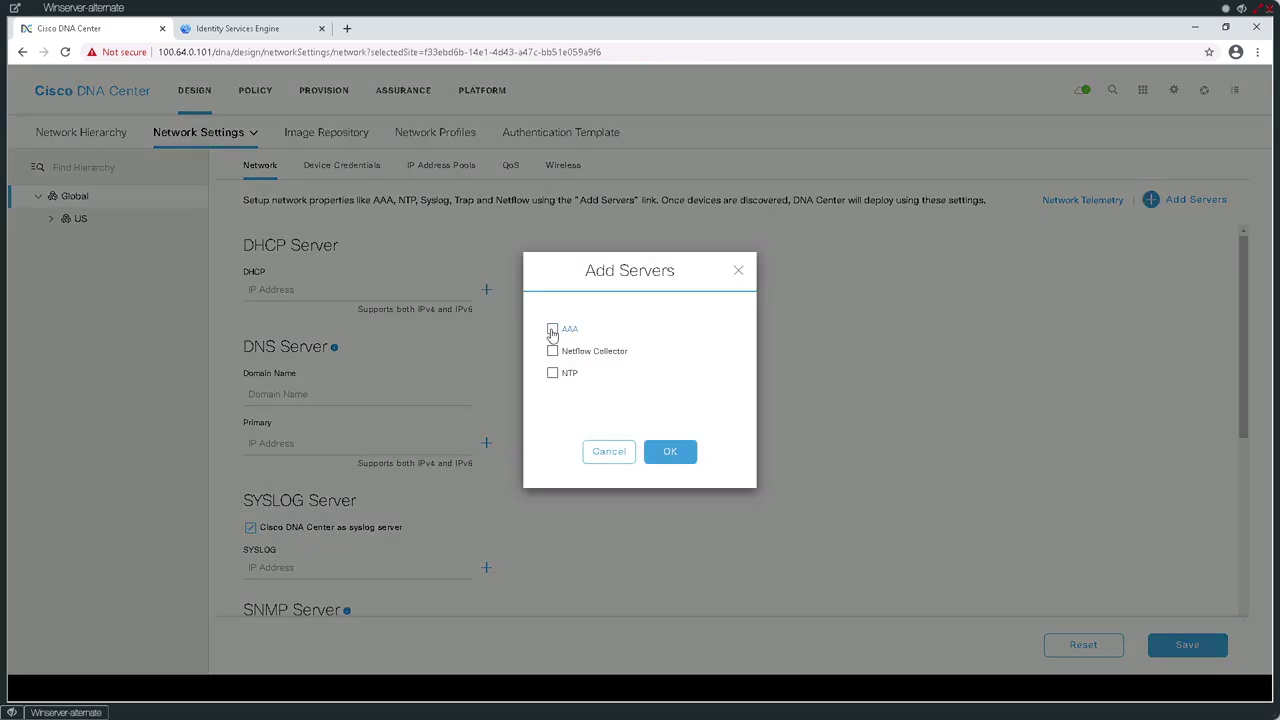
left_click(553, 373)
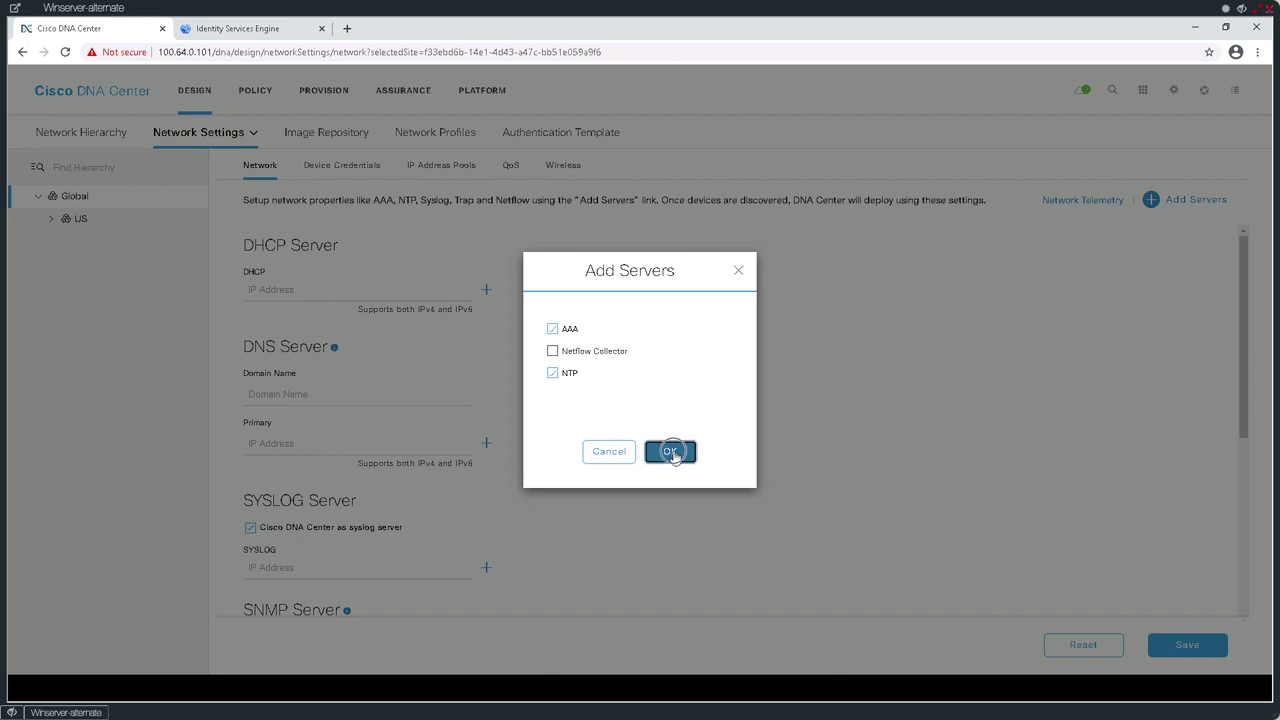
left_click(672, 452)
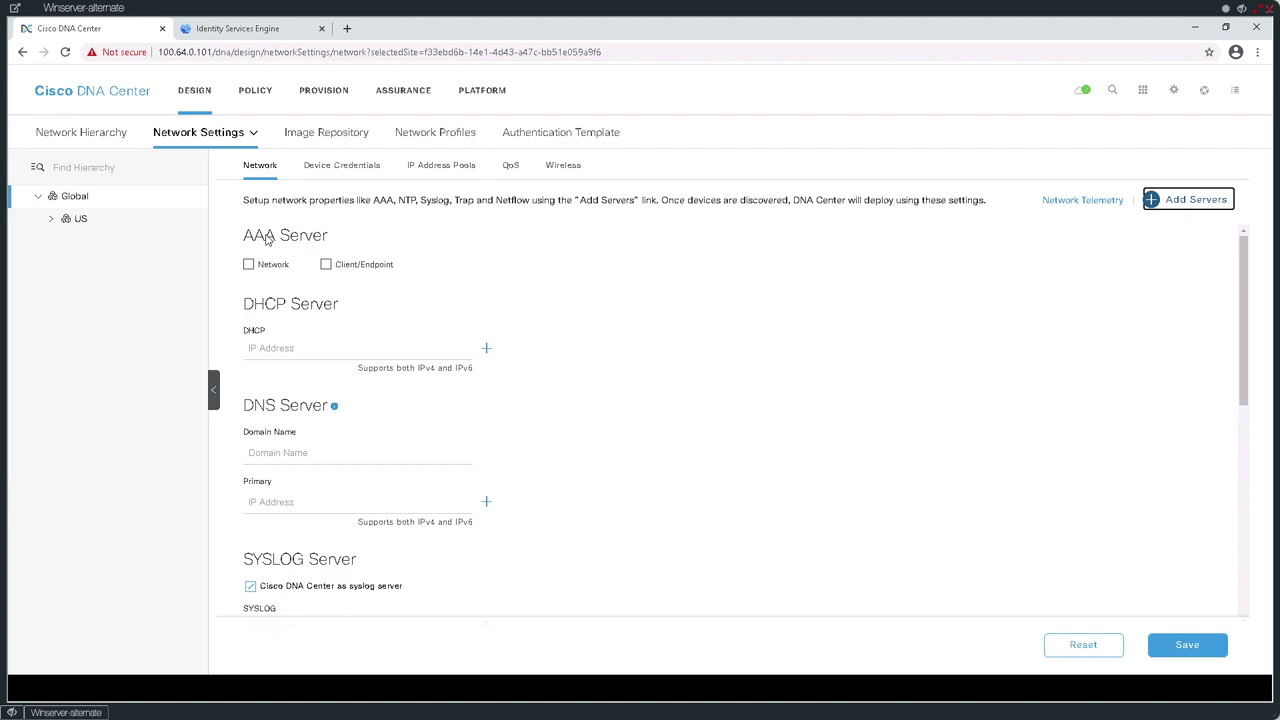
Enable AAA for Network and Client/Endpoint, using ISE with TACACS for network devices
left_click(248, 266)
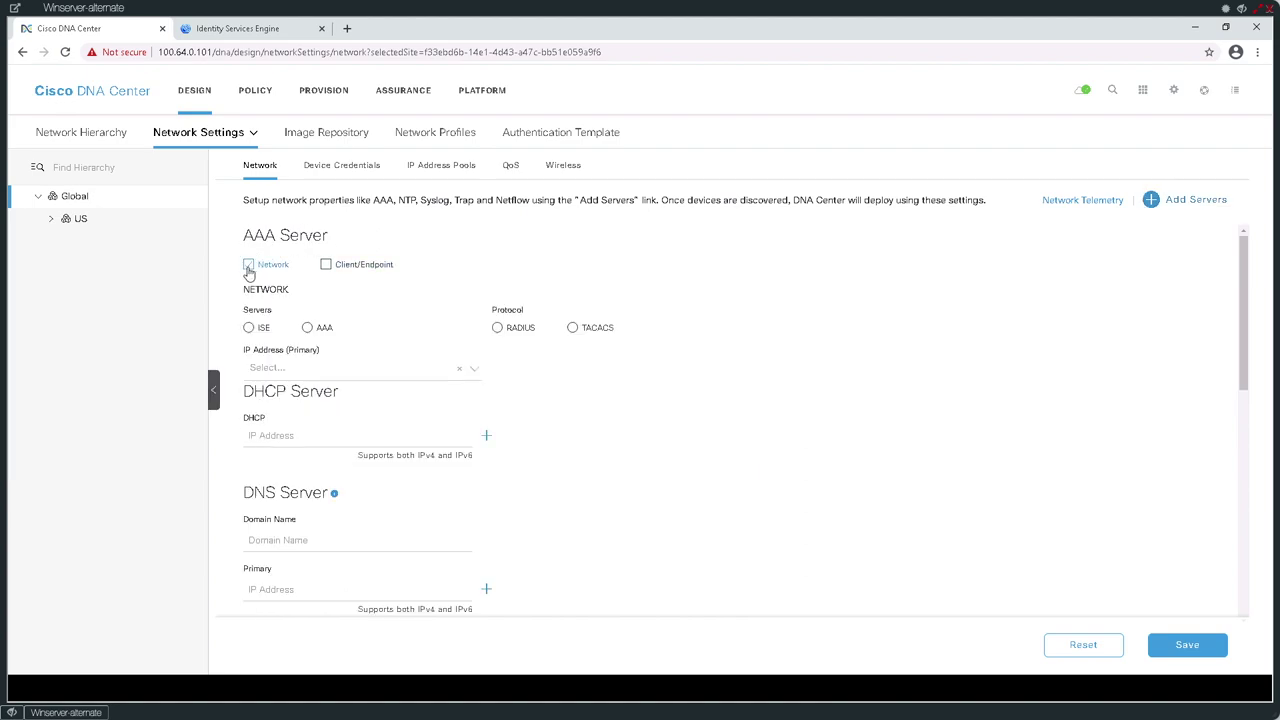
left_click(325, 268)
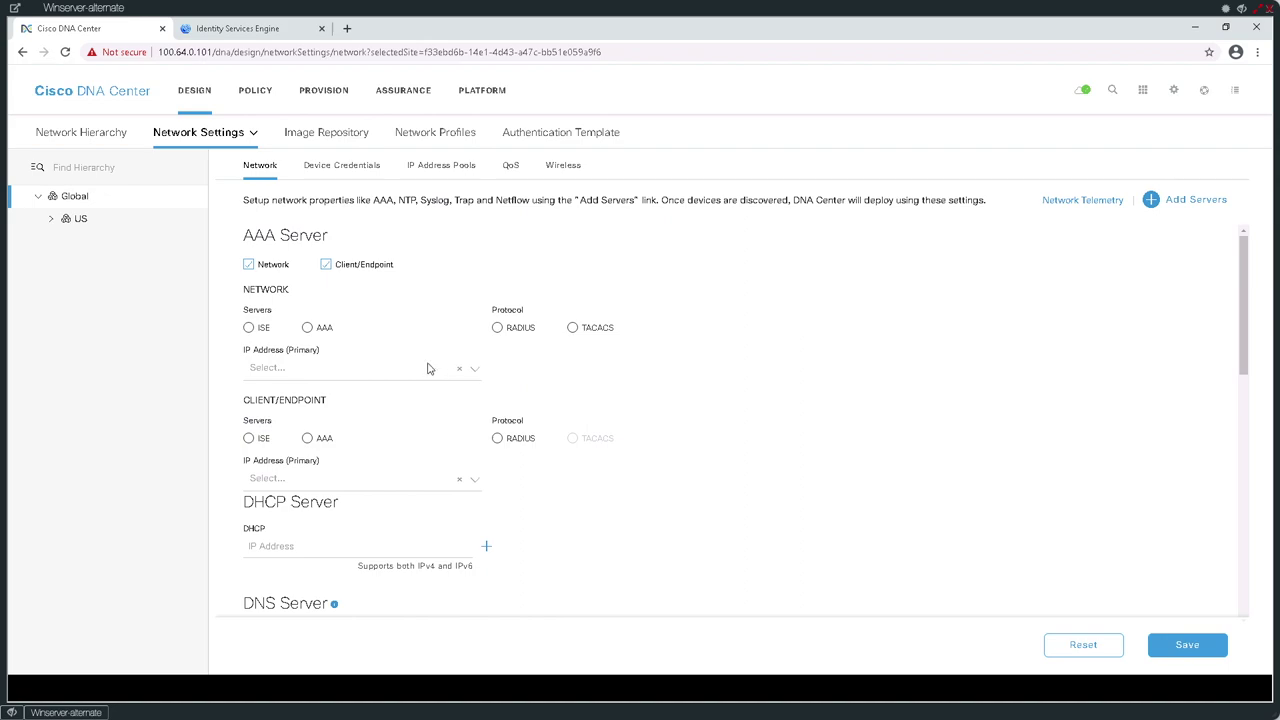
left_click(249, 329)
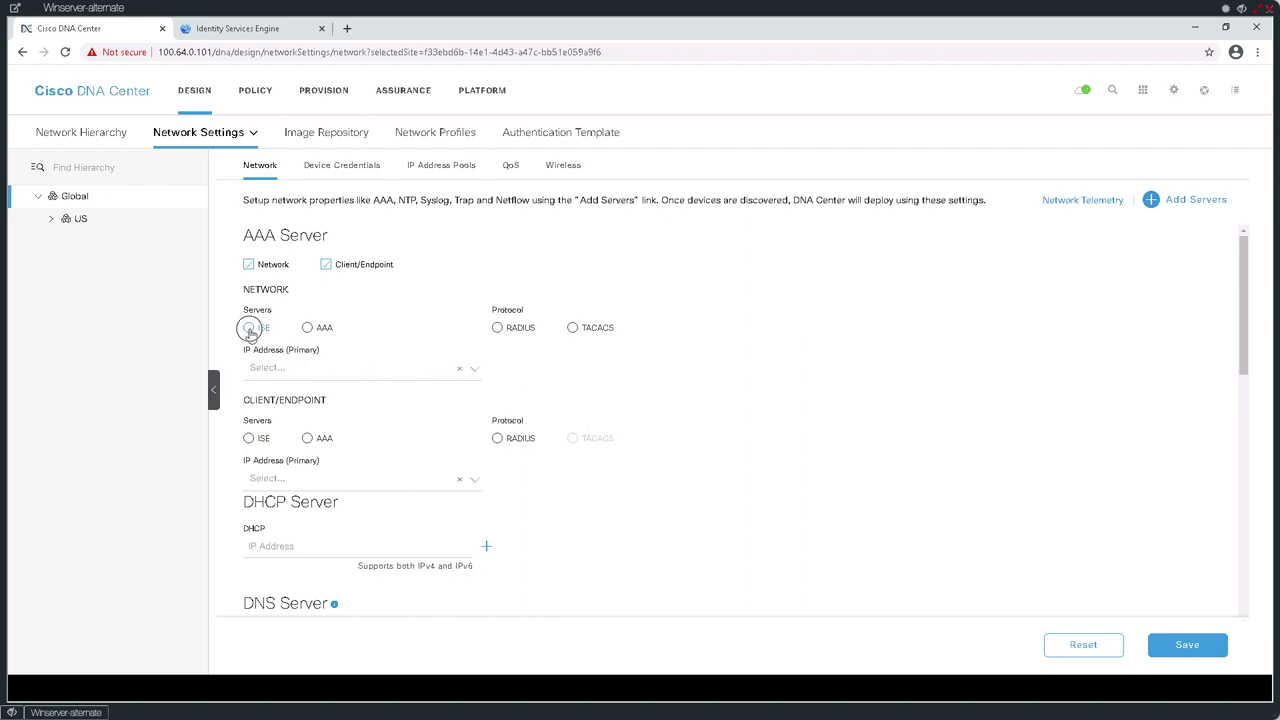
left_click(573, 330)
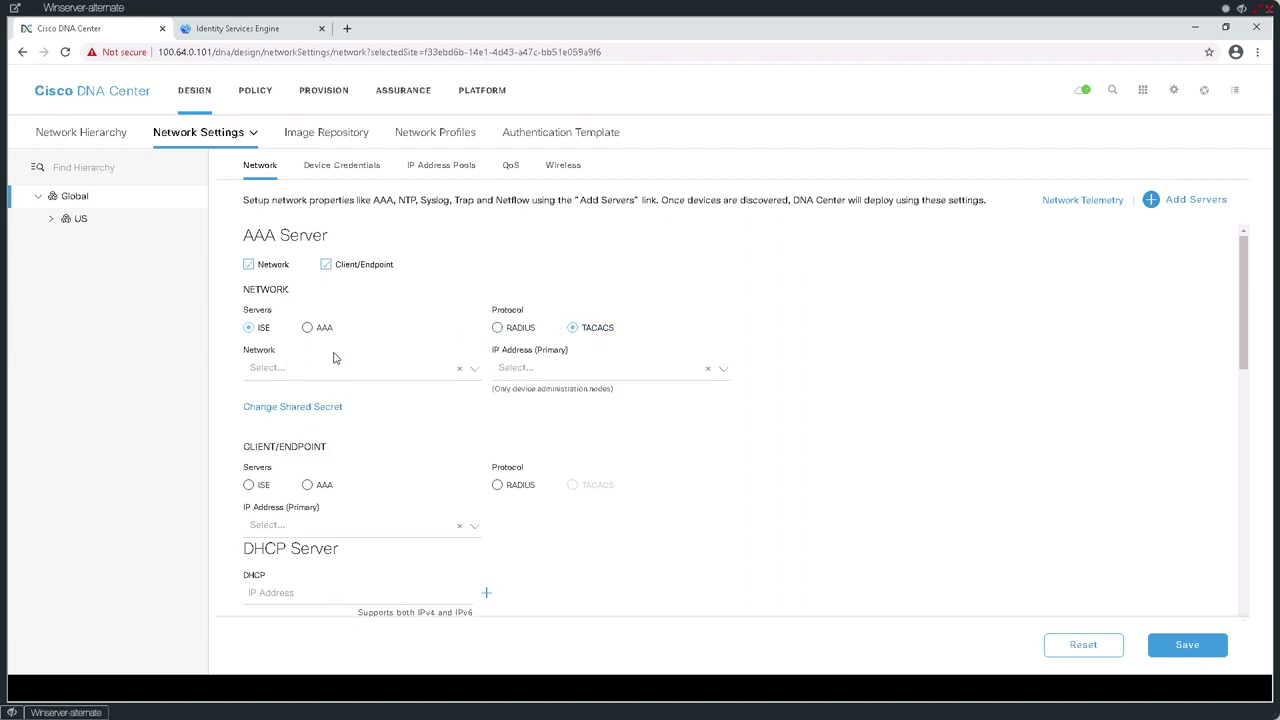
left_click(473, 372)
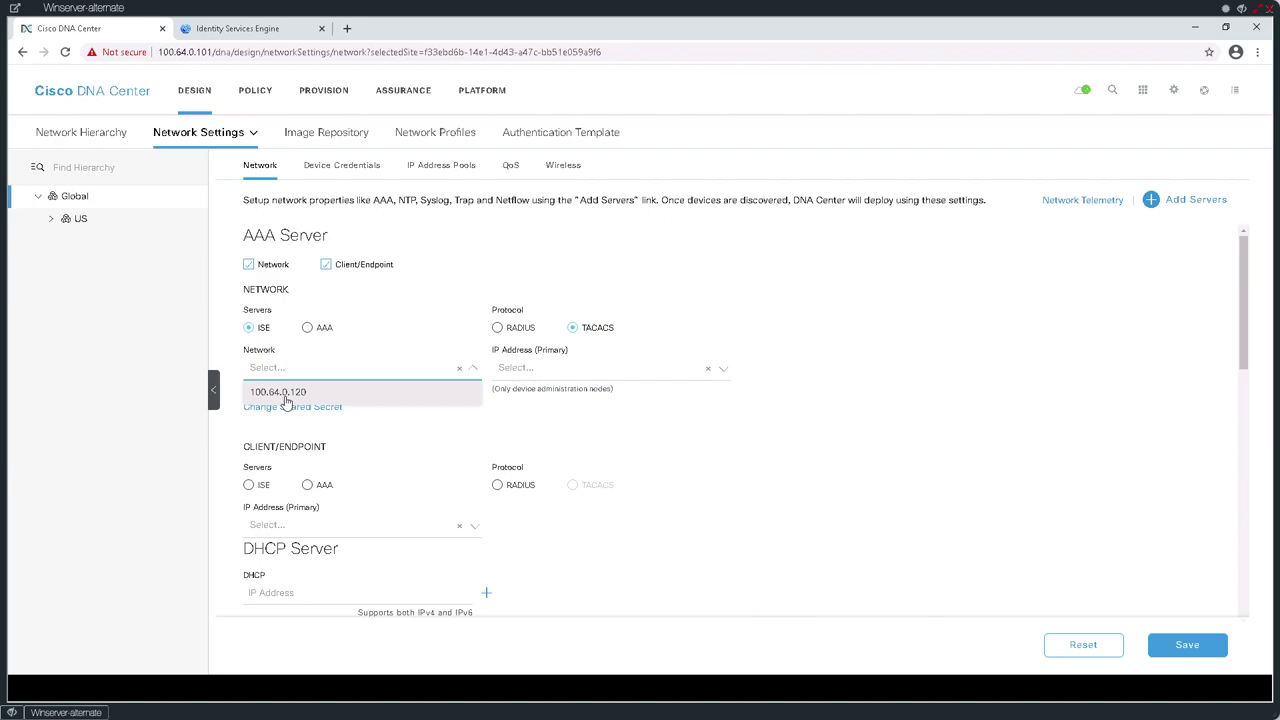
Set the network AAA server and its primary IP address to 100.64.0.120
left_click(287, 398)
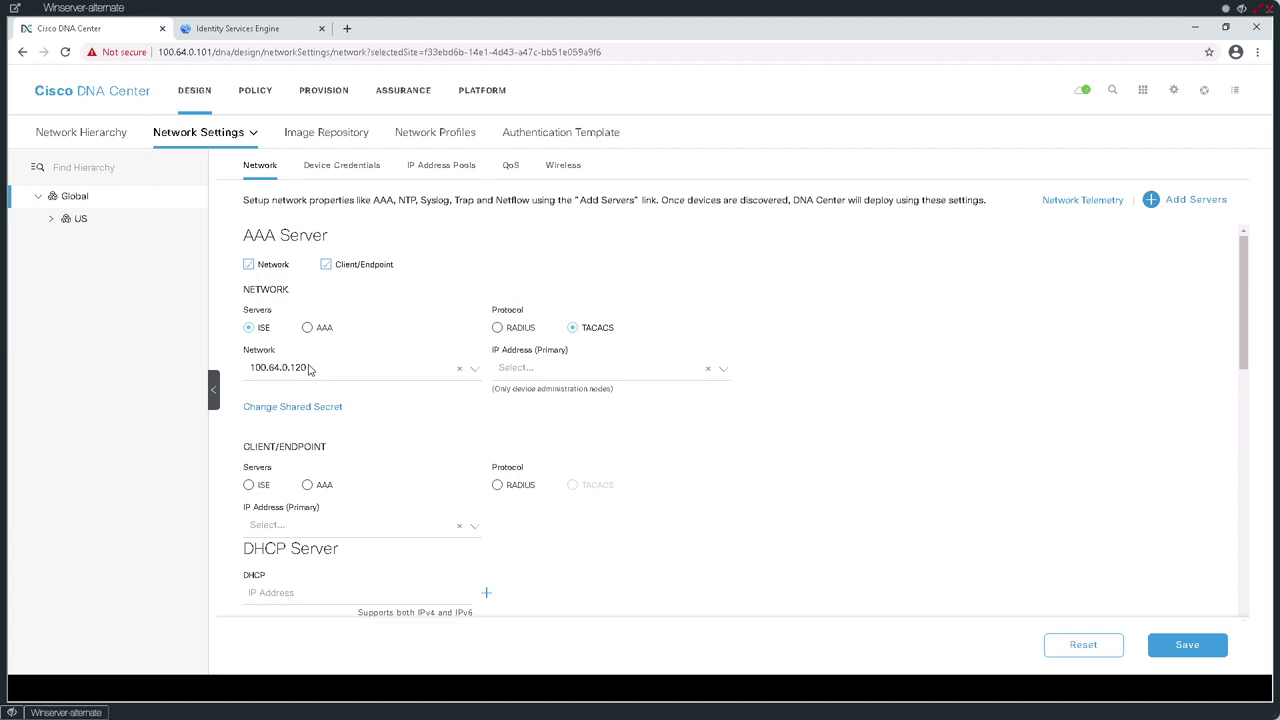
left_click(721, 370)
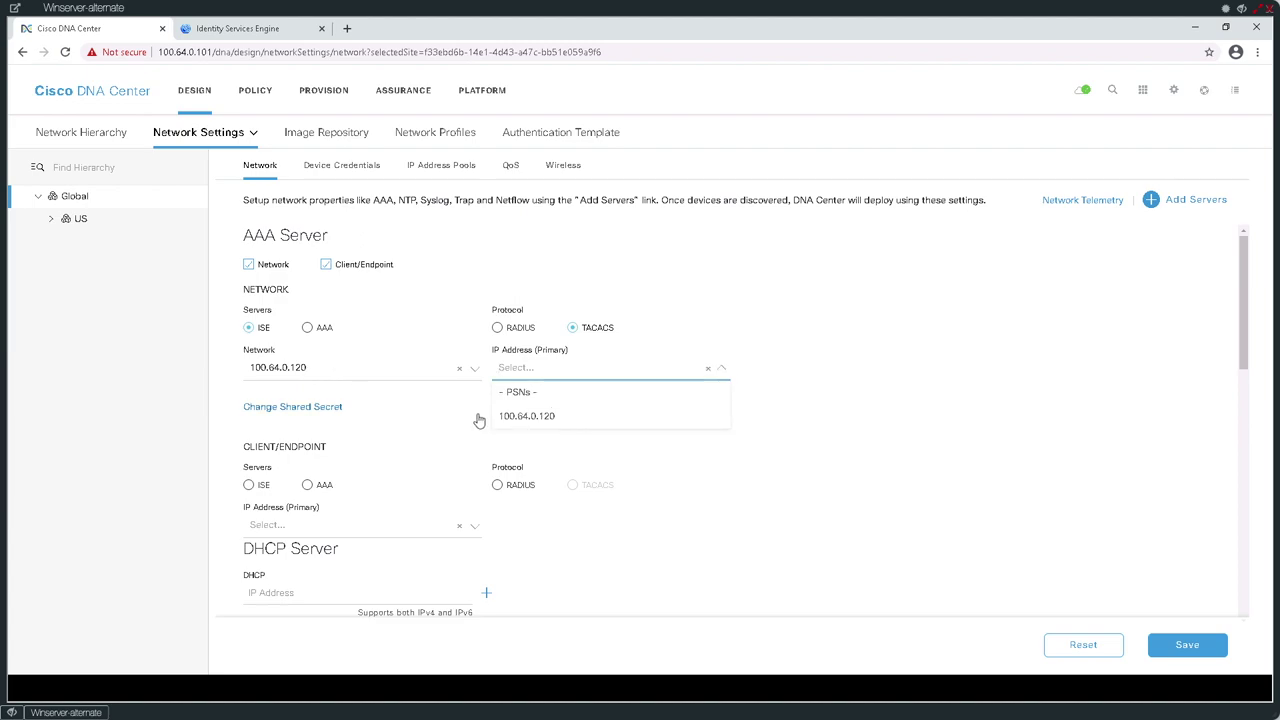
left_click(515, 415)
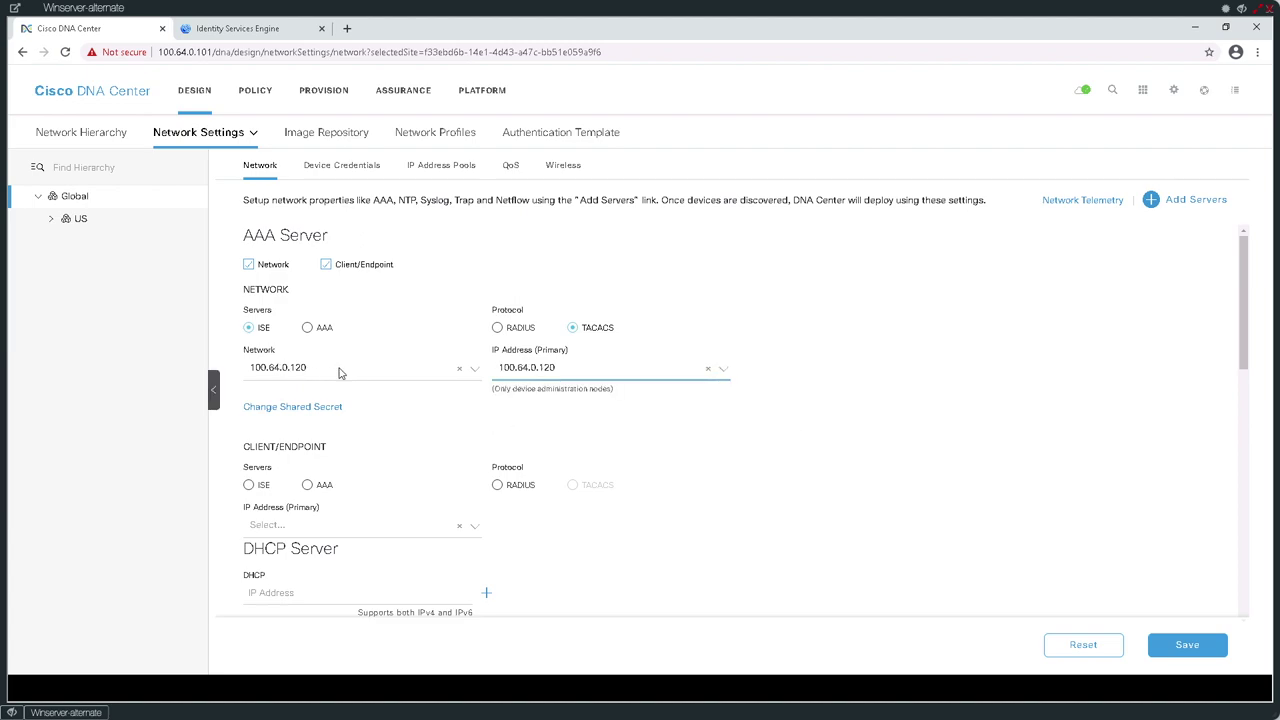
left_click(475, 370)
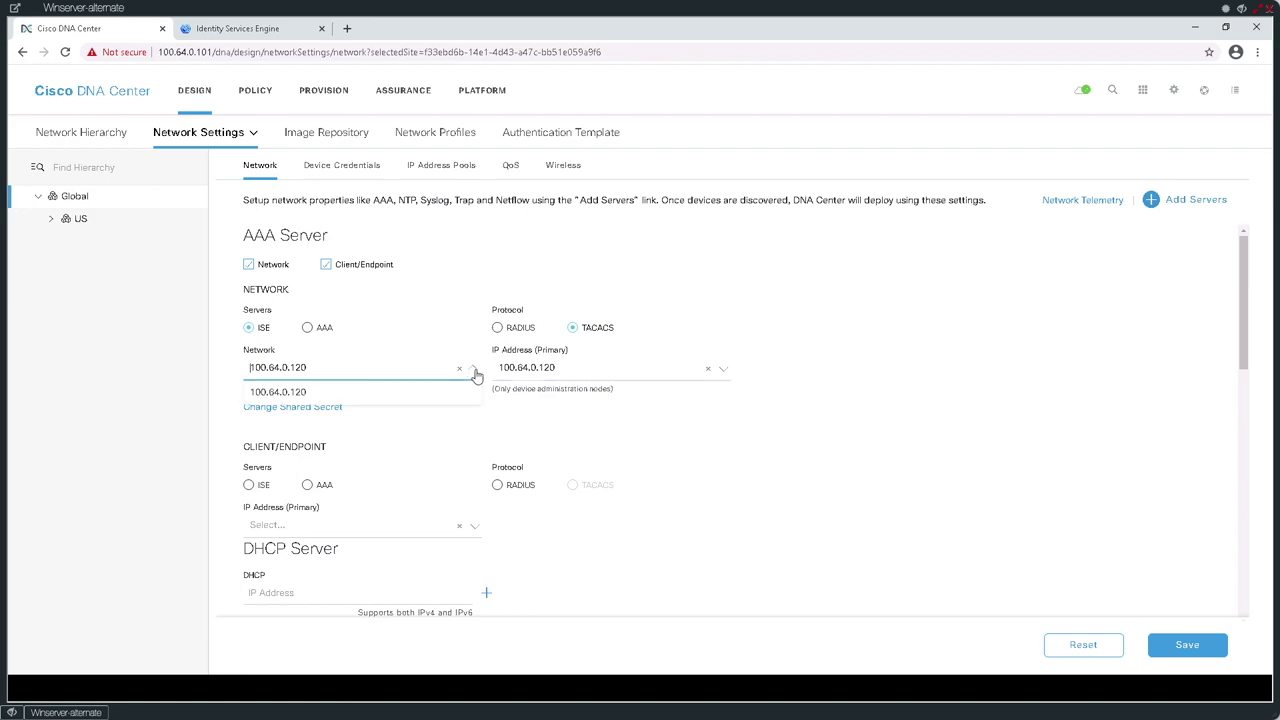
left_click(361, 361)
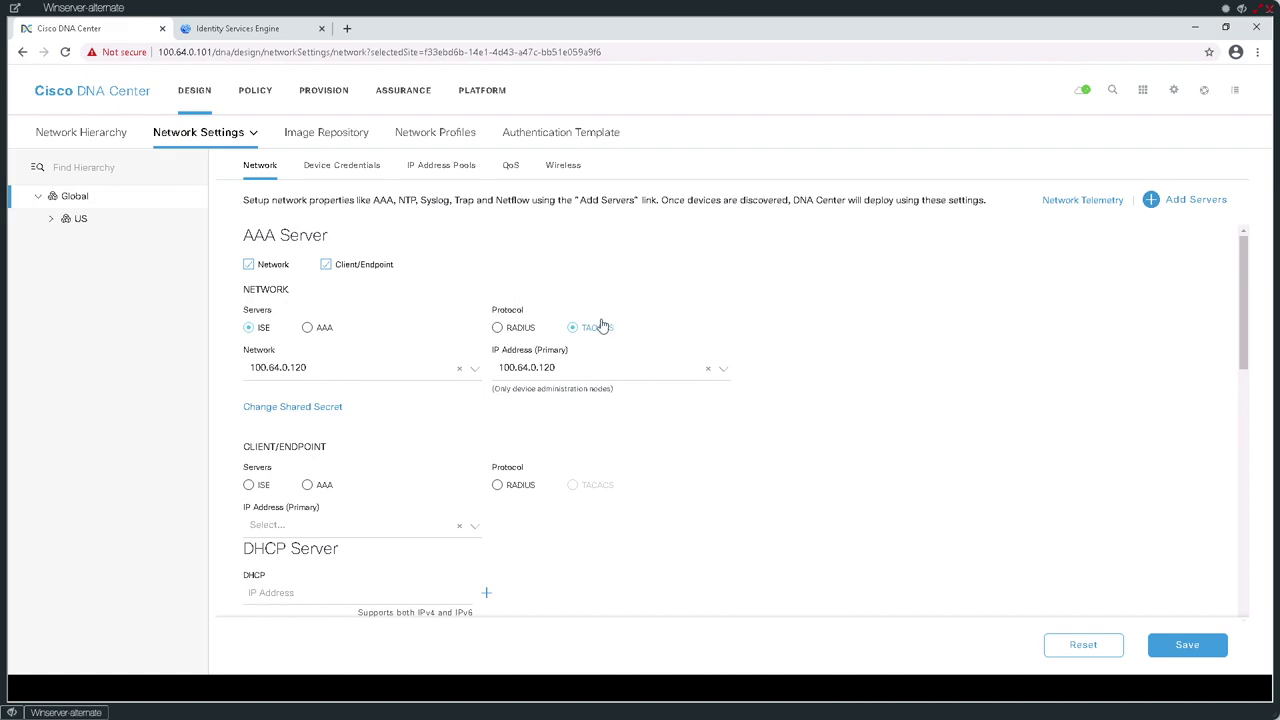
left_click(724, 372)
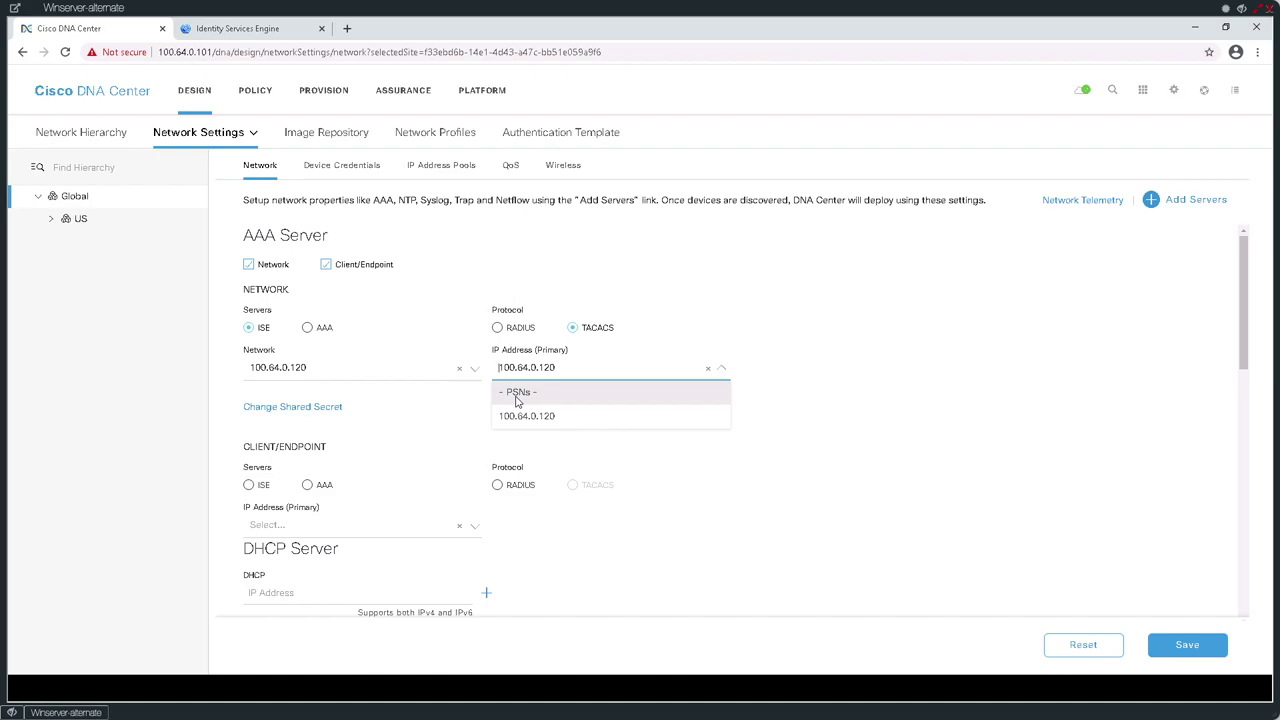
left_click(896, 378)
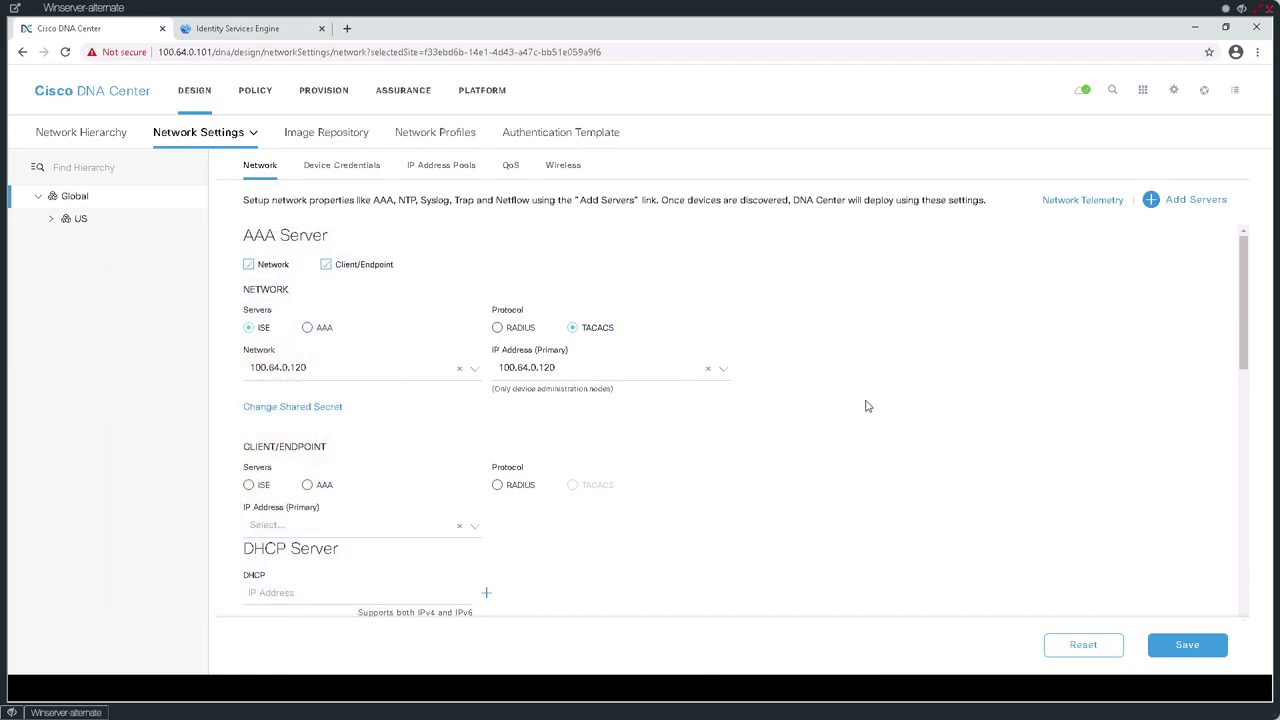
scroll(767, 405, "down", 1)
scroll(767, 405, "down", 2)
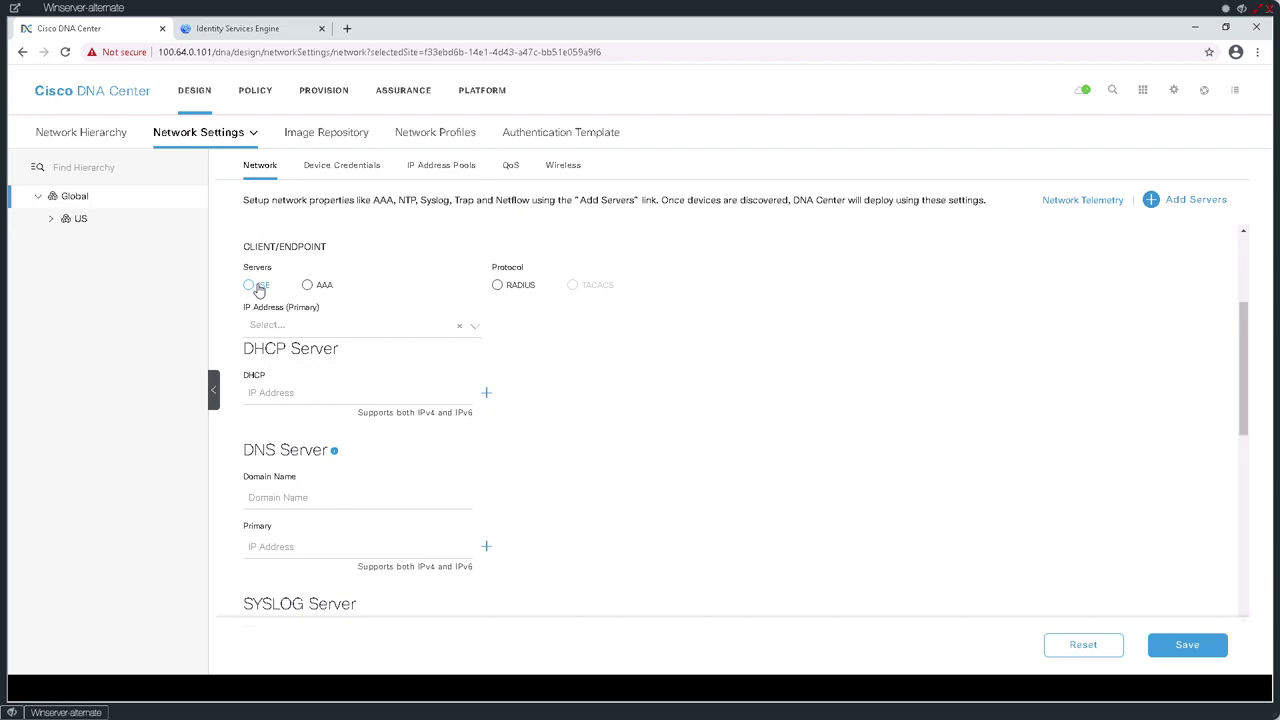
Use ISE for client/endpoint AAA with 100.64.0.120 as server and primary IP address
left_click(248, 286)
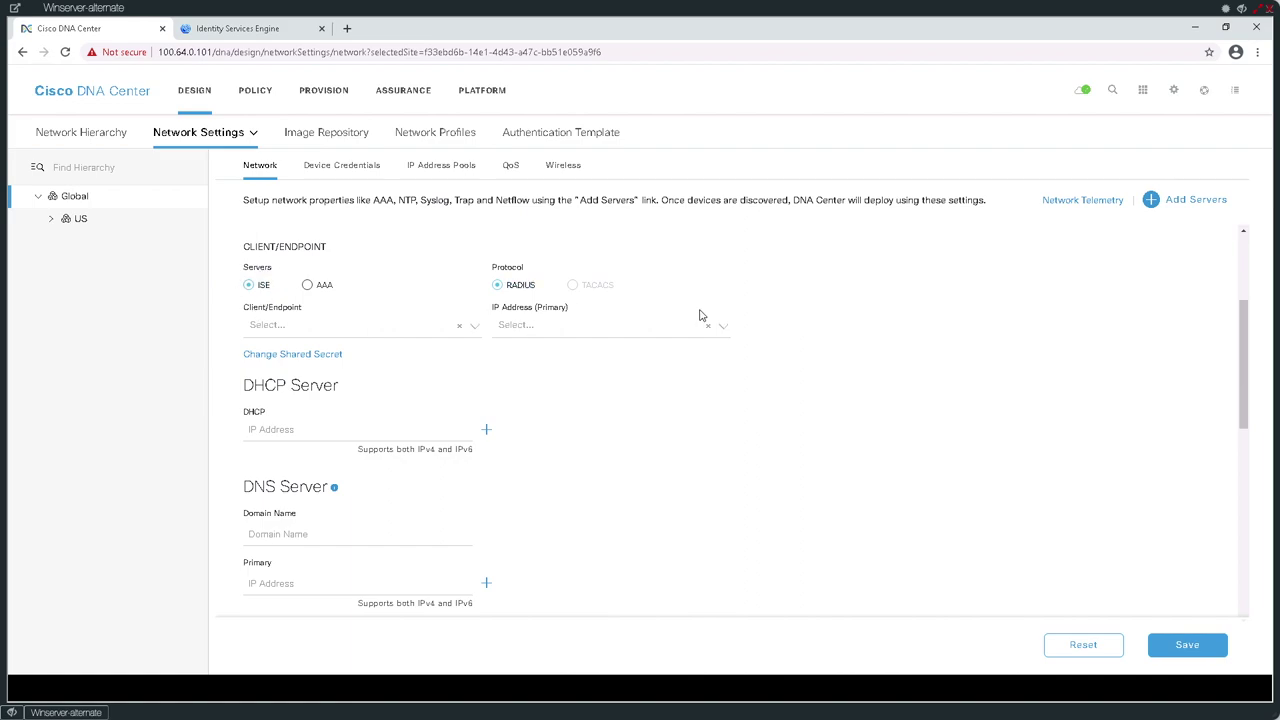
scroll(716, 310, "up", 1)
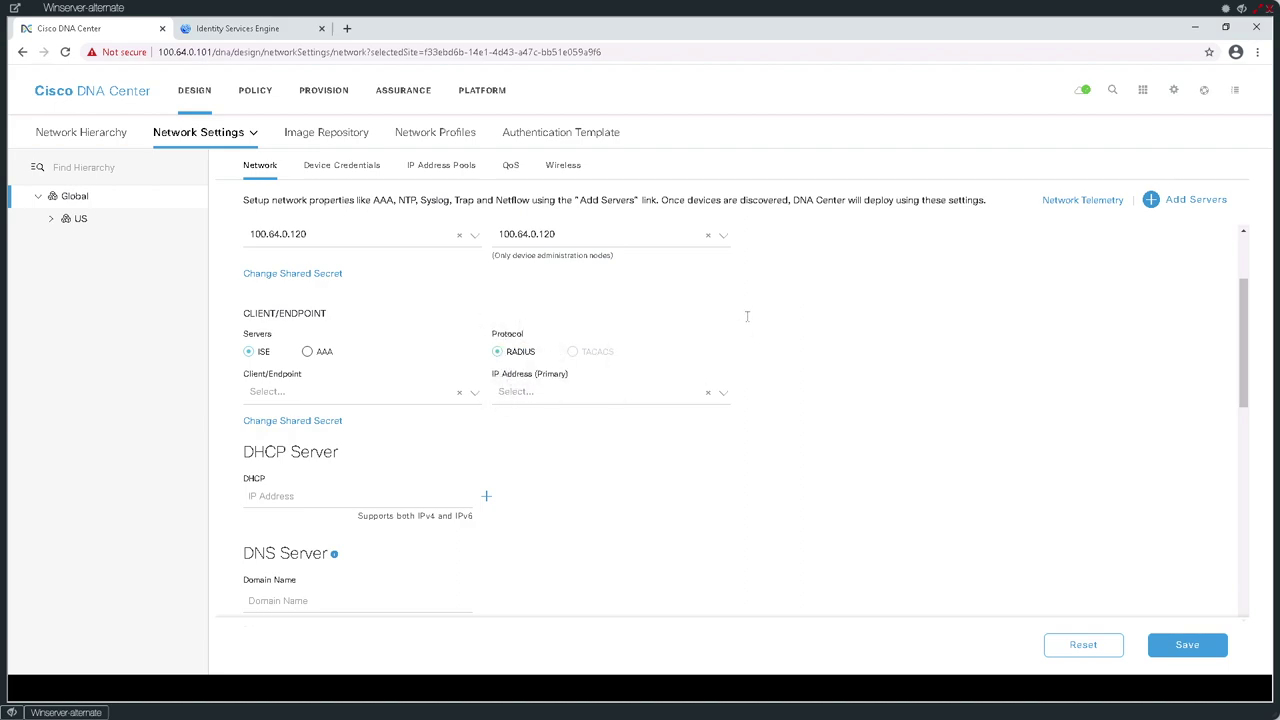
scroll(320, 392, "up", 1)
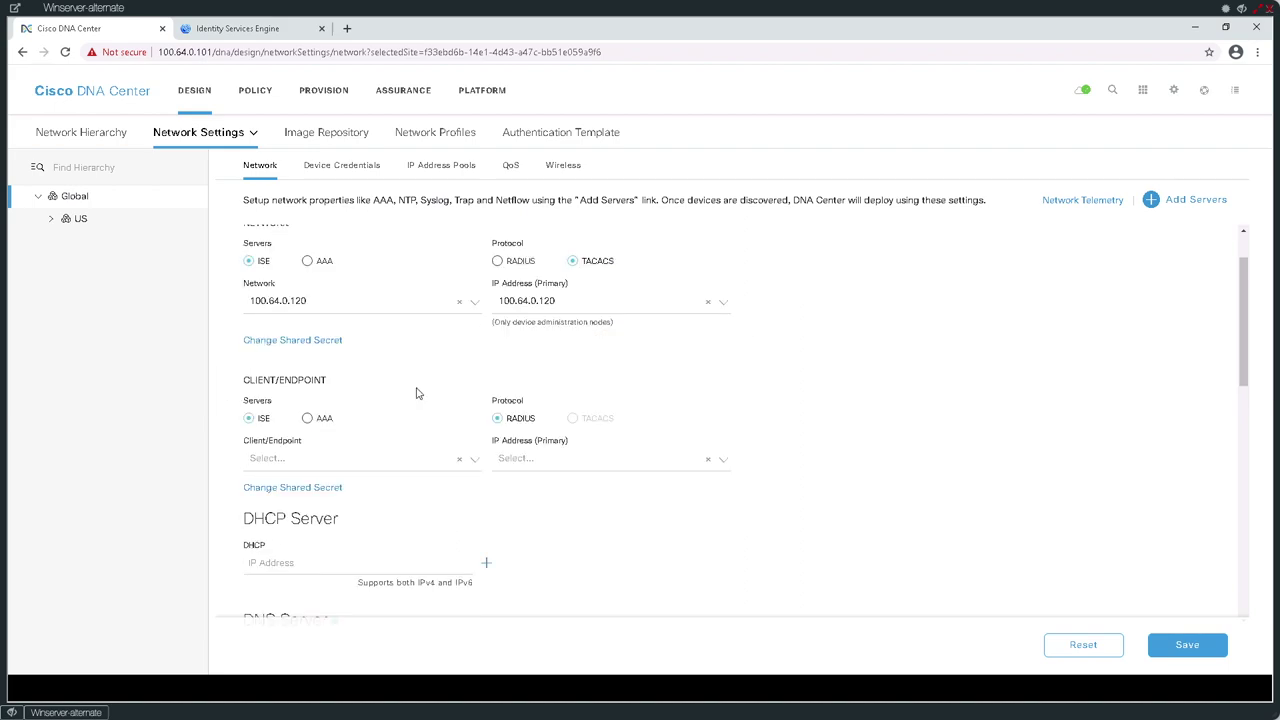
left_click(474, 464)
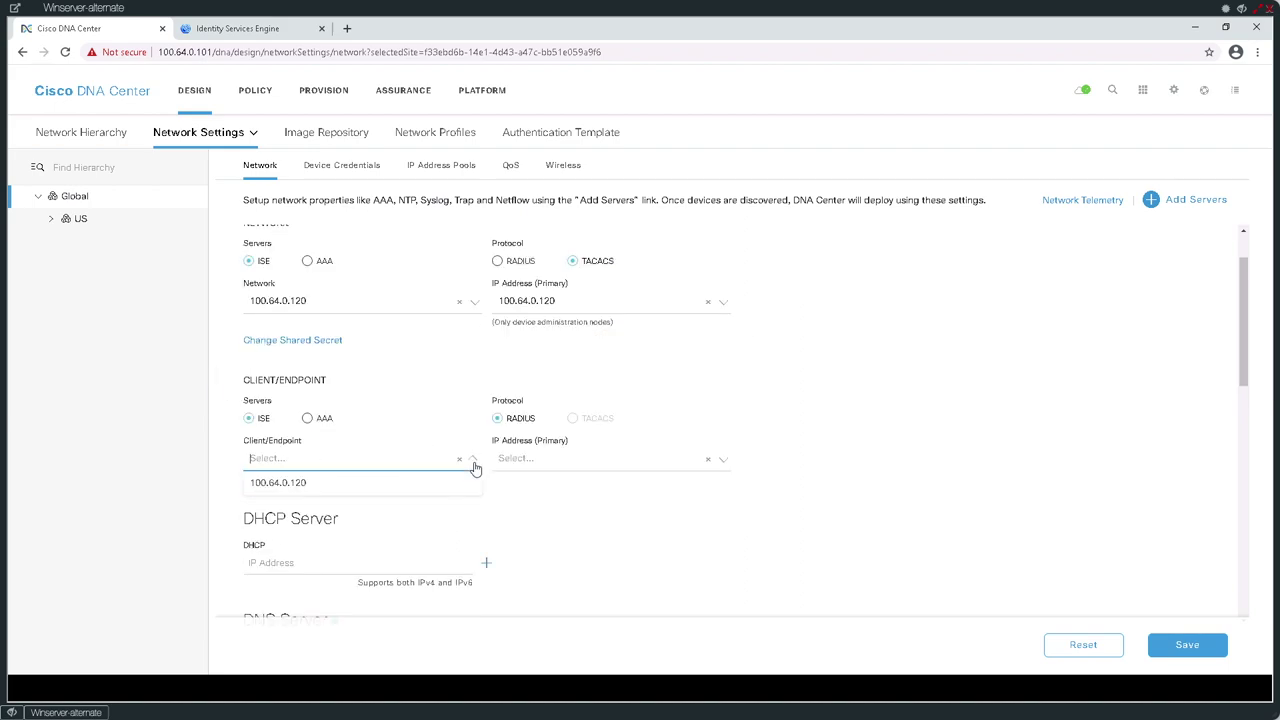
left_click(283, 489)
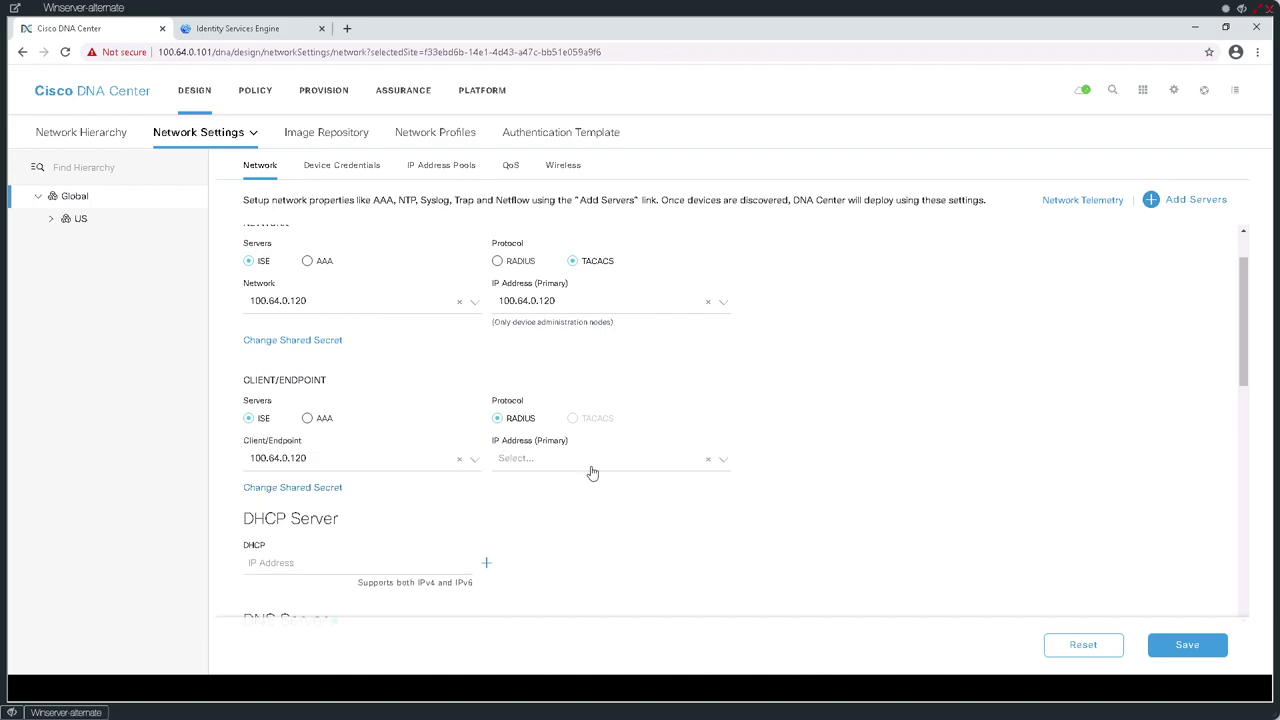
left_click(723, 463)
scroll(797, 383, "down", 1)
left_click(723, 326)
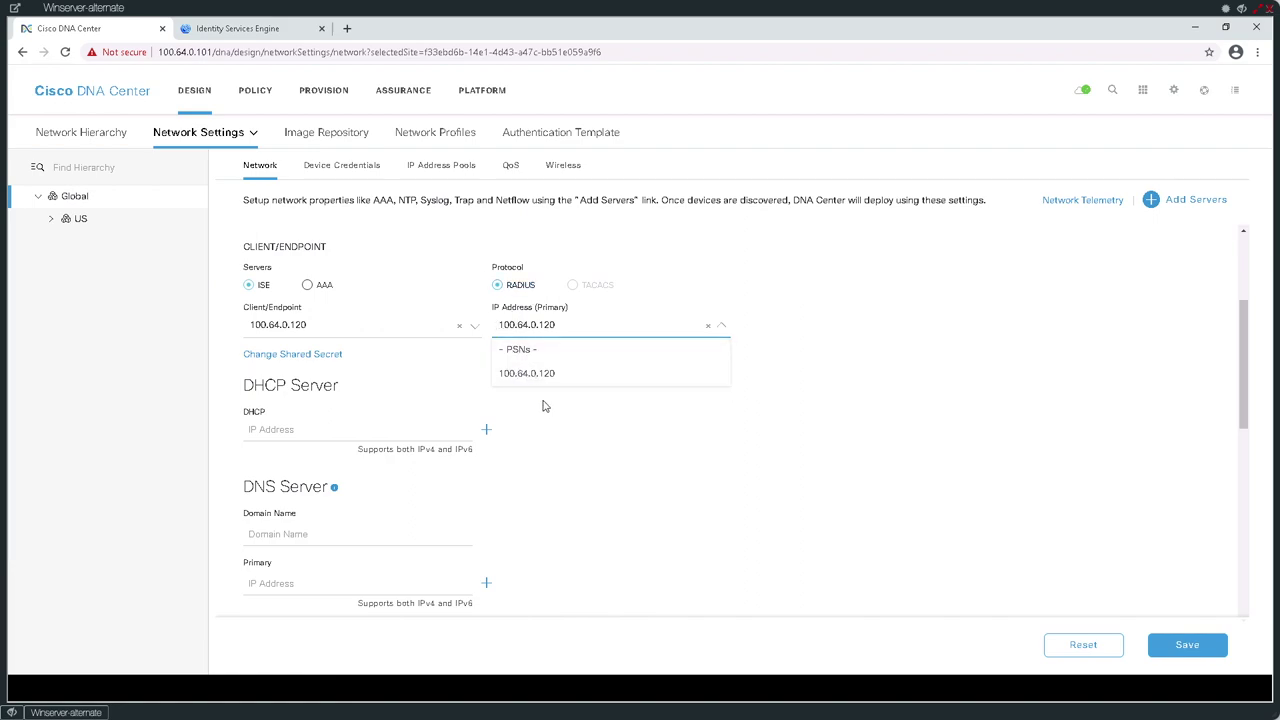
left_click(528, 386)
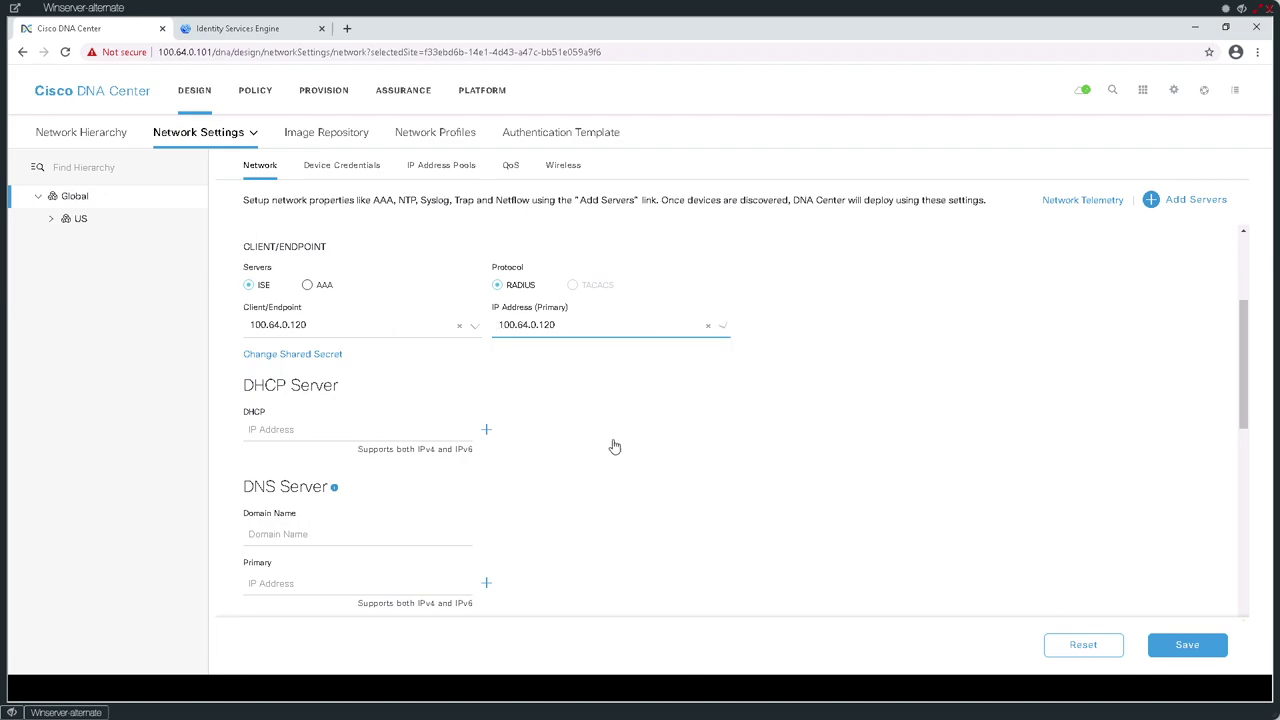
scroll(919, 419, "down", 1)
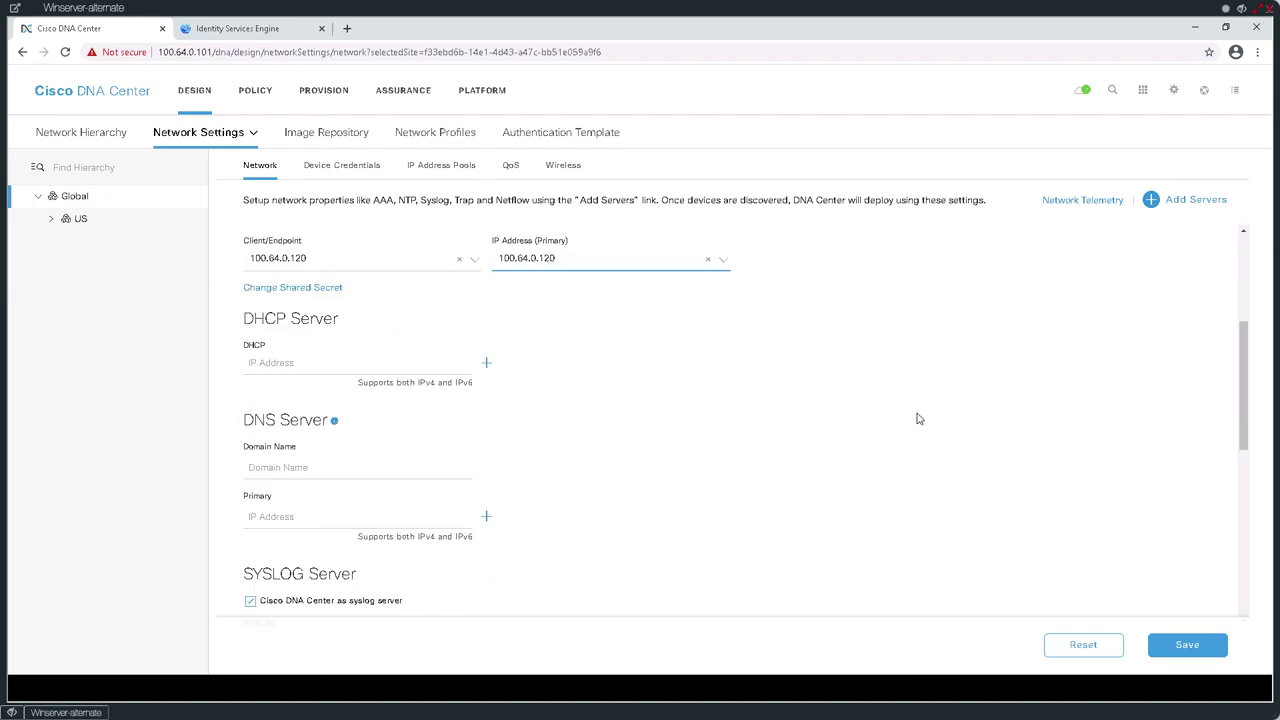
Enter DHCP server 100.64.0.2, DNS domain micronicslab.com and primary DNS 100.64.0.2
left_click(299, 362)
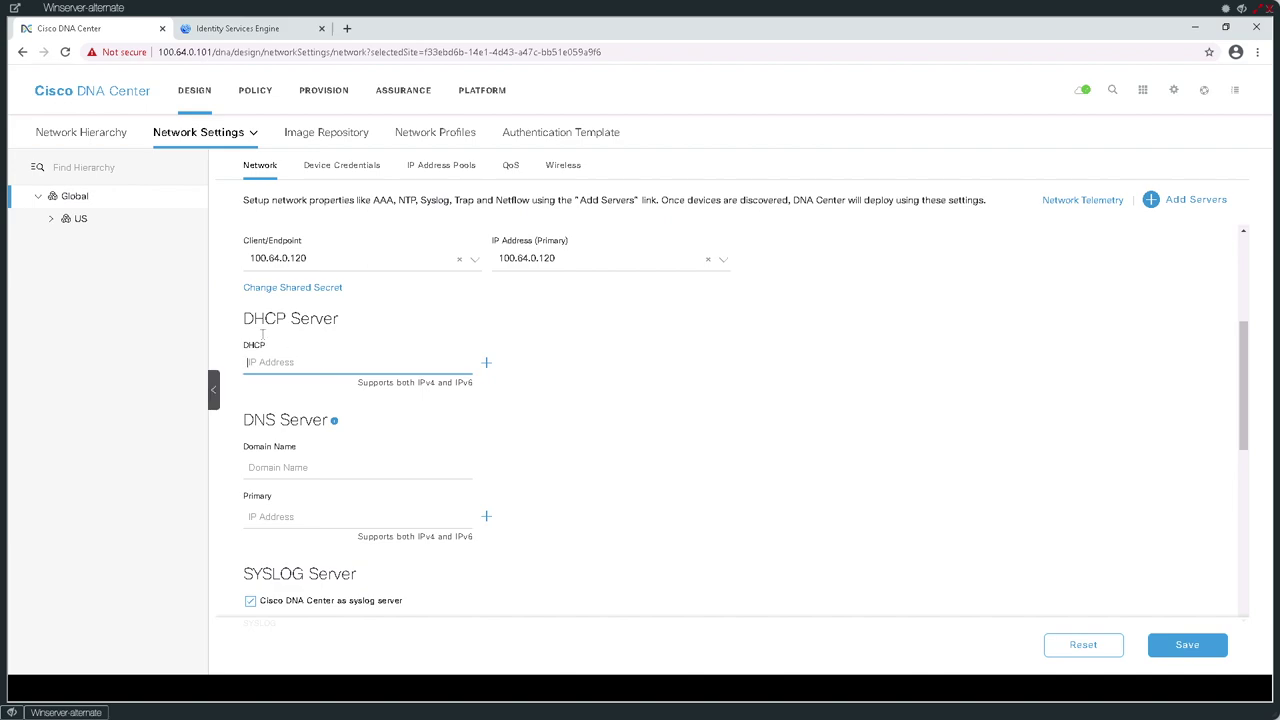
type("100")
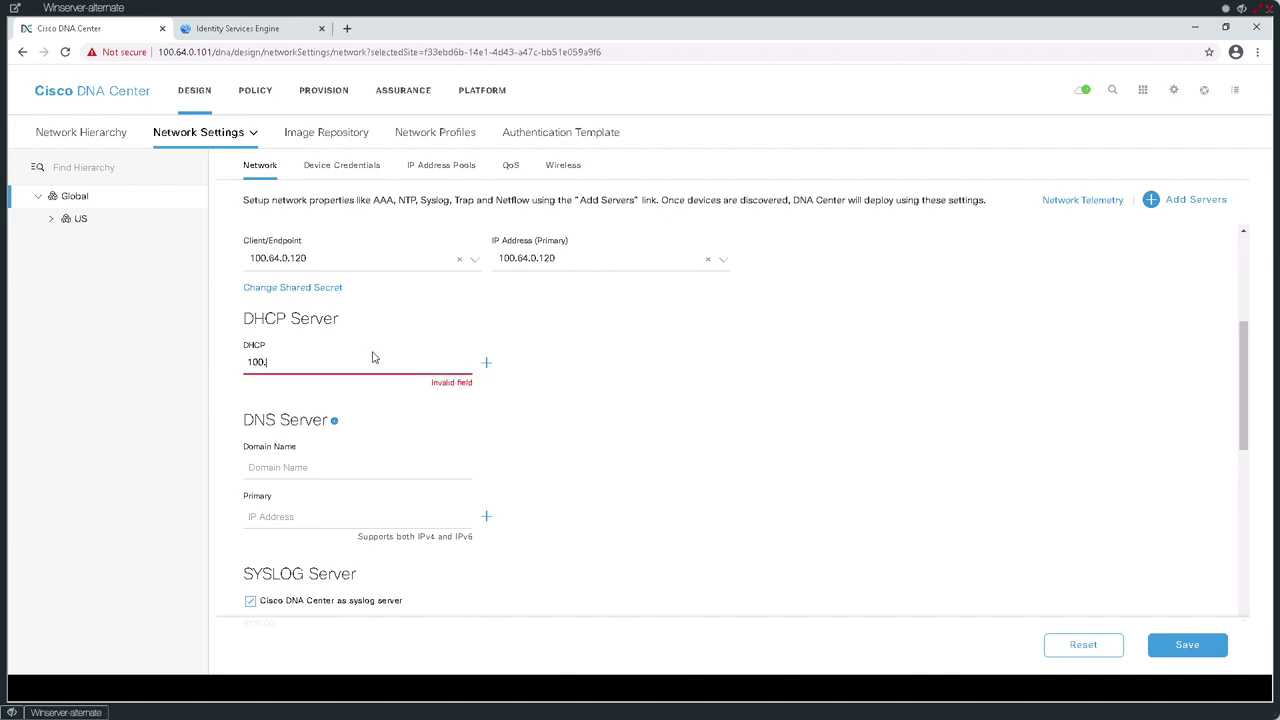
type(".64.0.2")
left_click(310, 463)
type("micronic")
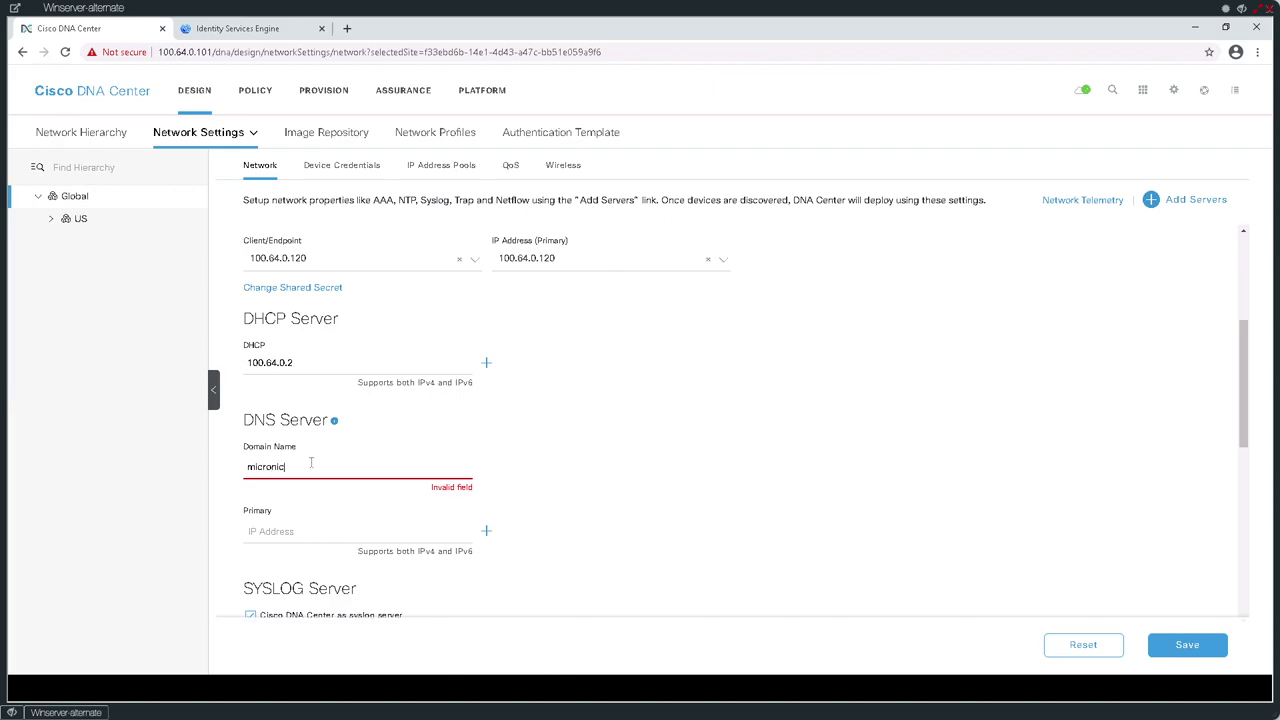
type("slab.com")
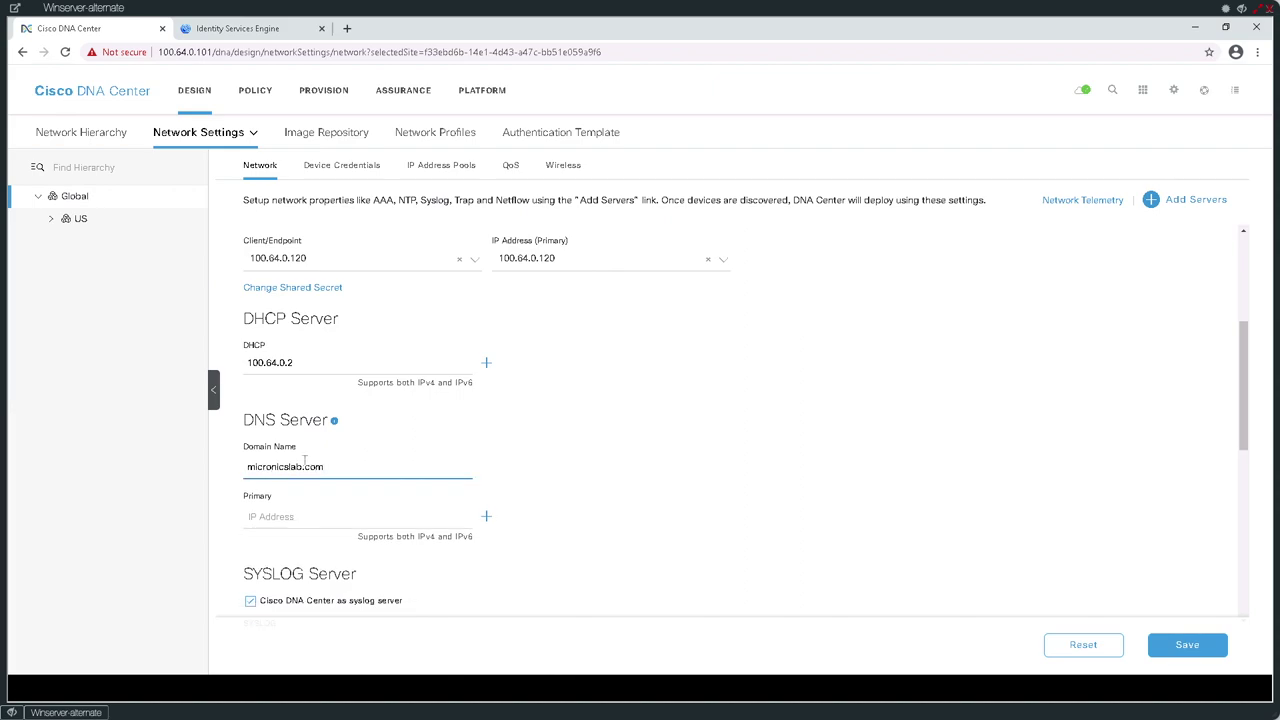
left_click(285, 518)
type("100")
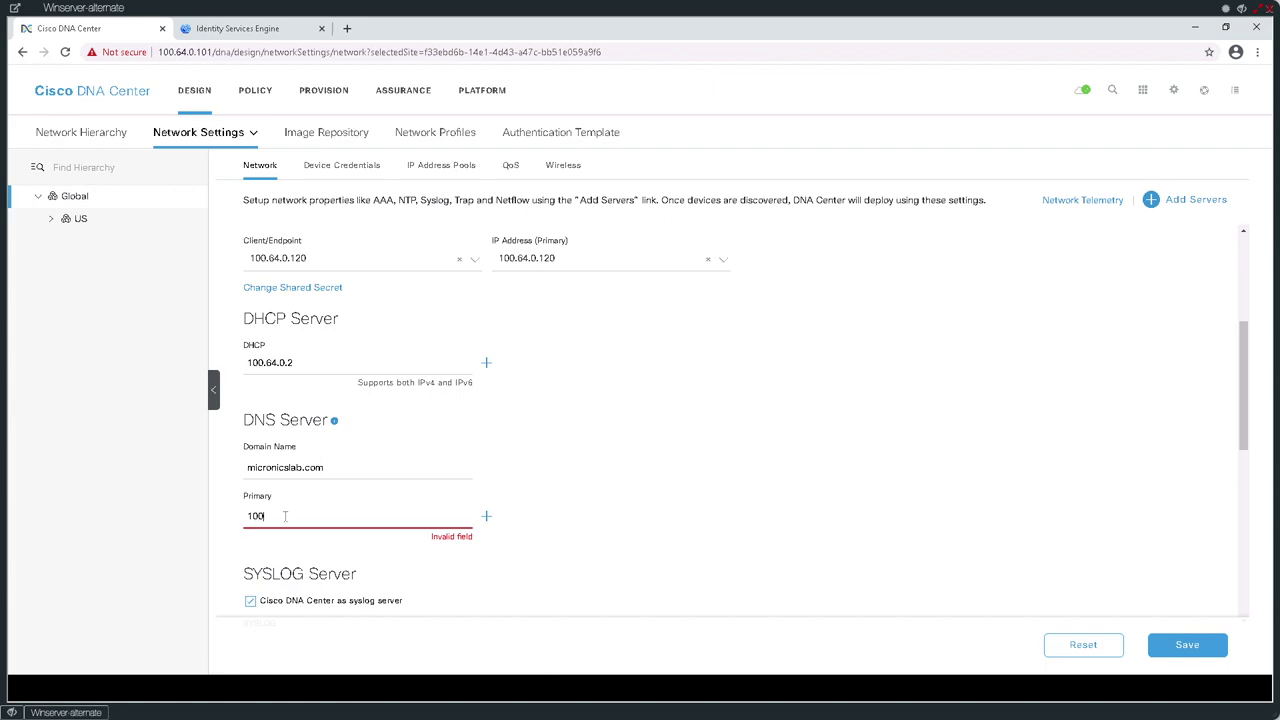
type(".64.0.2")
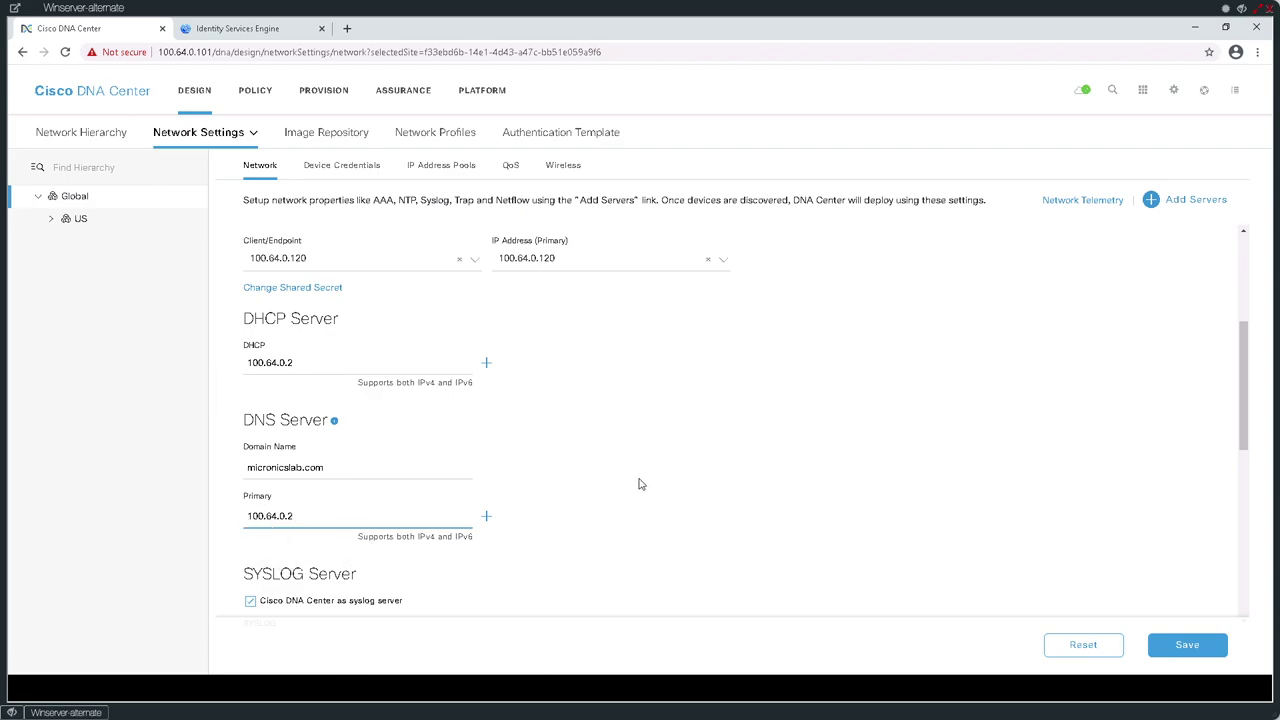
scroll(640, 484, "down", 2)
scroll(640, 484, "down", 1)
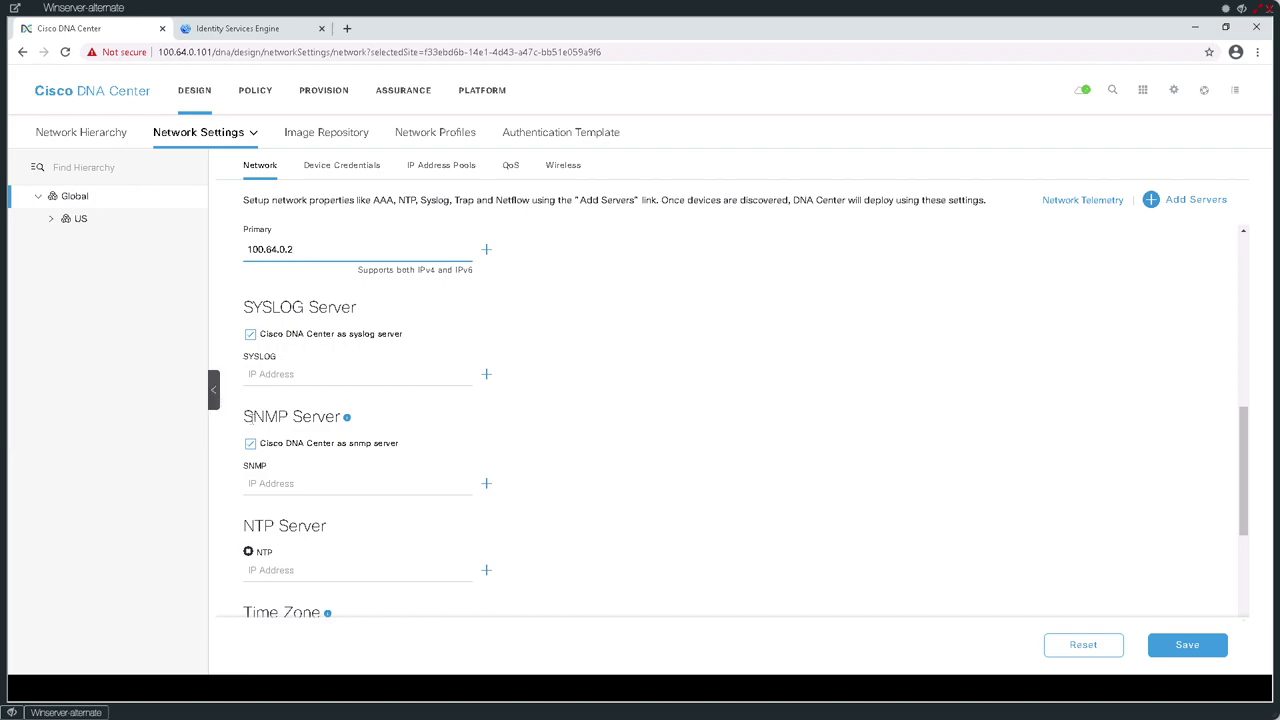
Set the NTP server to 100.64.0.2 and the time zone to US/Pacific (PST)
scroll(645, 485, "down", 2)
scroll(646, 484, "down", 1)
left_click(271, 372)
type("100.64.0.2")
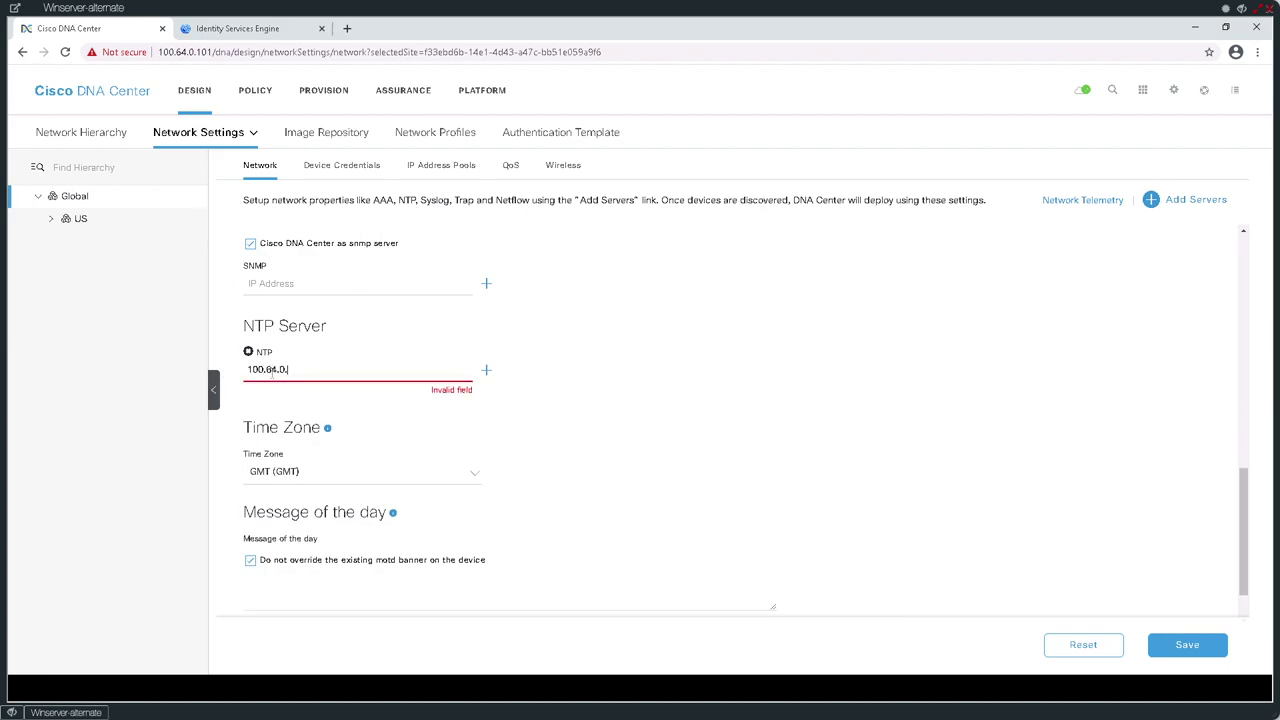
left_click(300, 462)
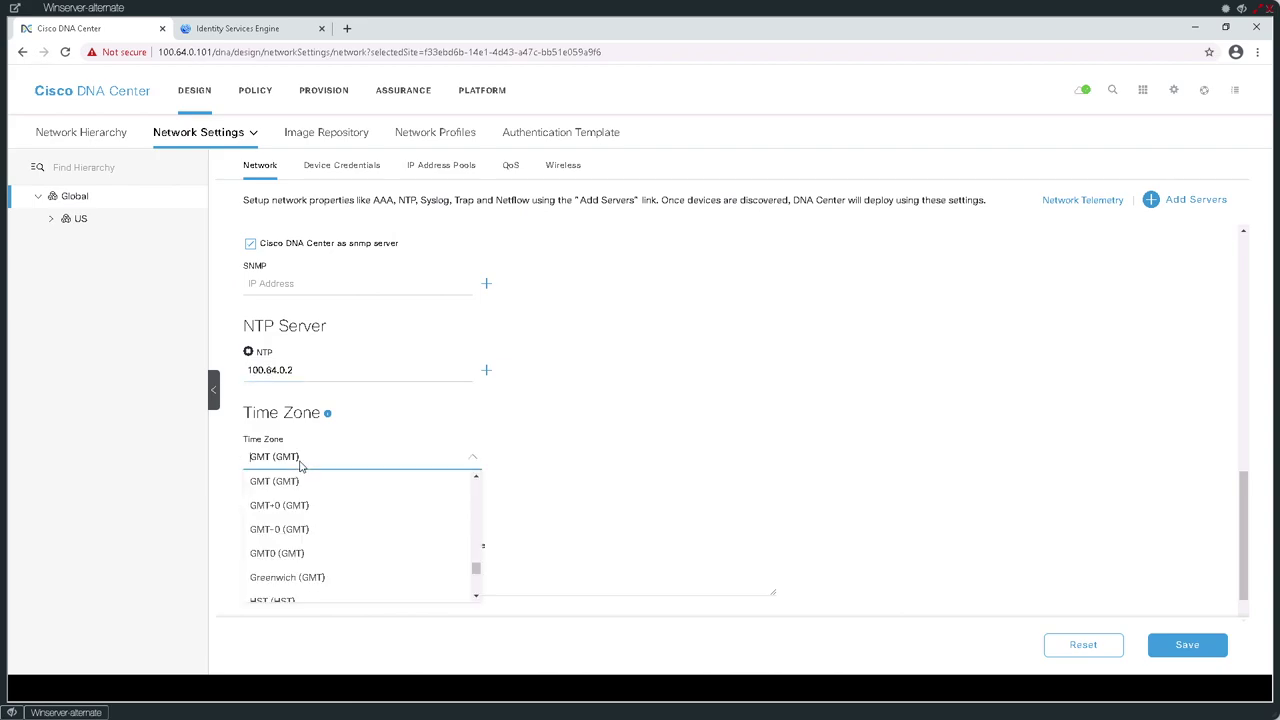
type("PST")
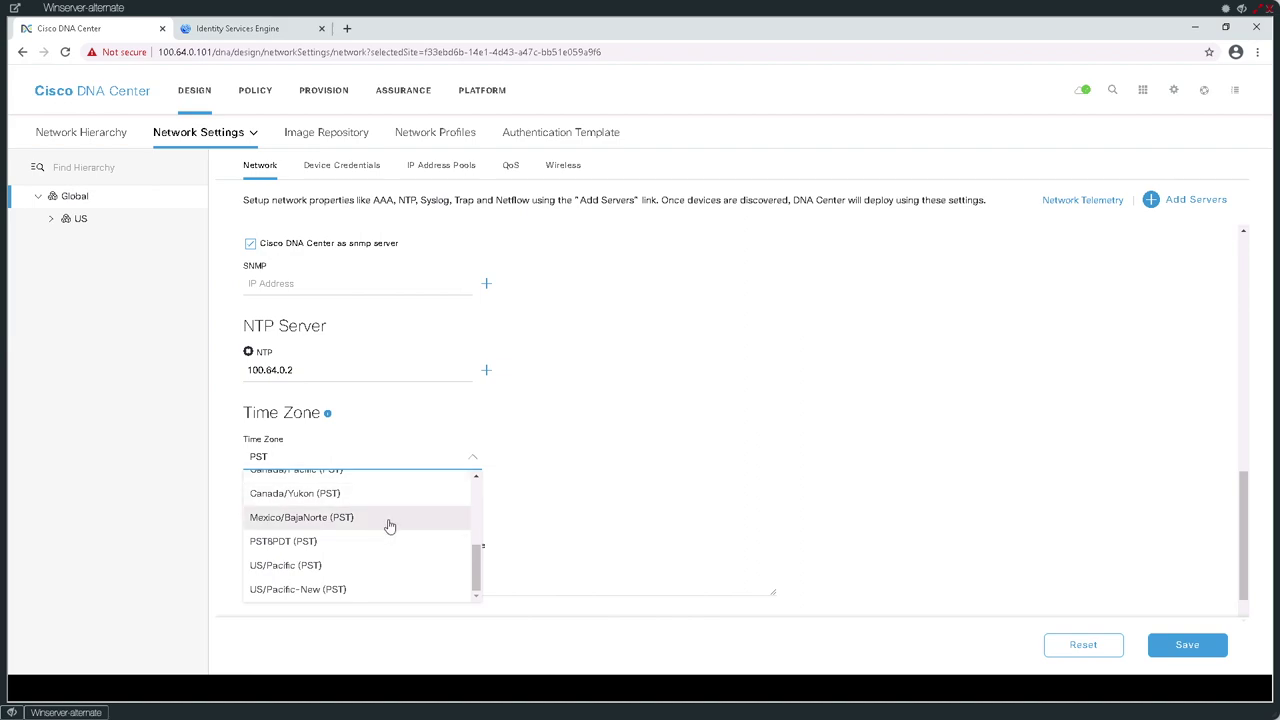
left_click(280, 575)
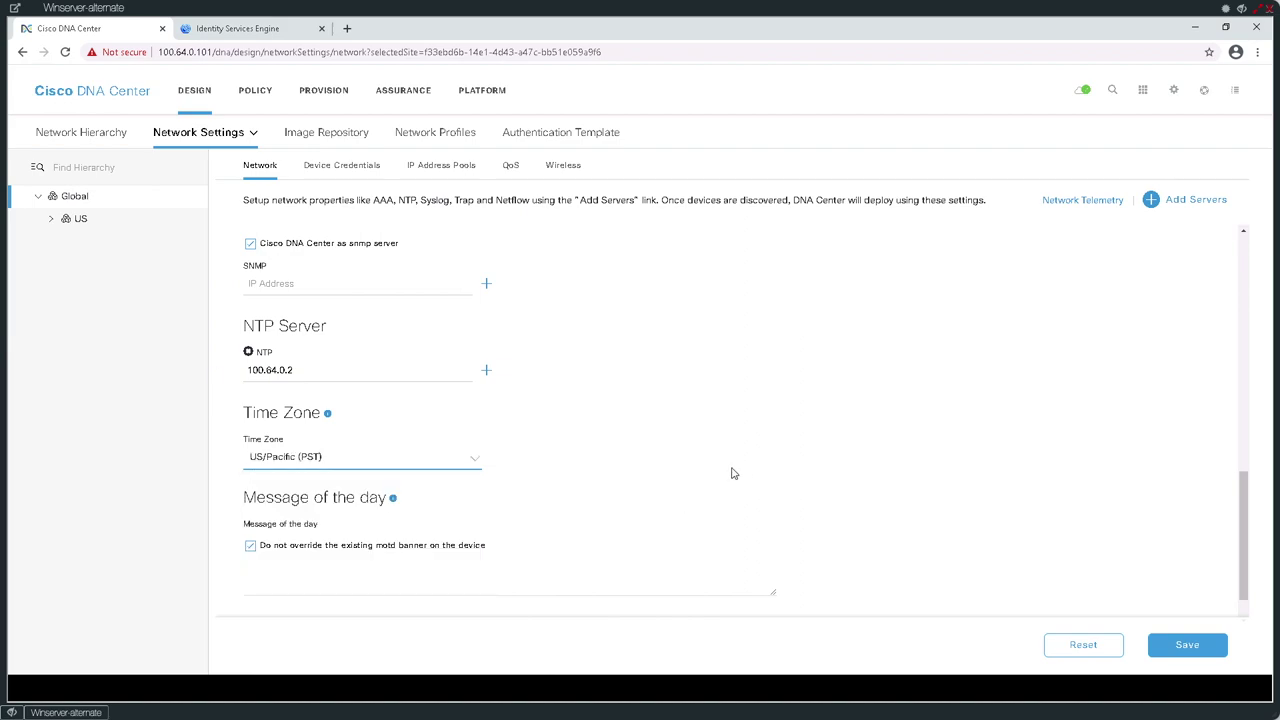
Save the global network settings and go to the Device Credentials page
left_click(1186, 646)
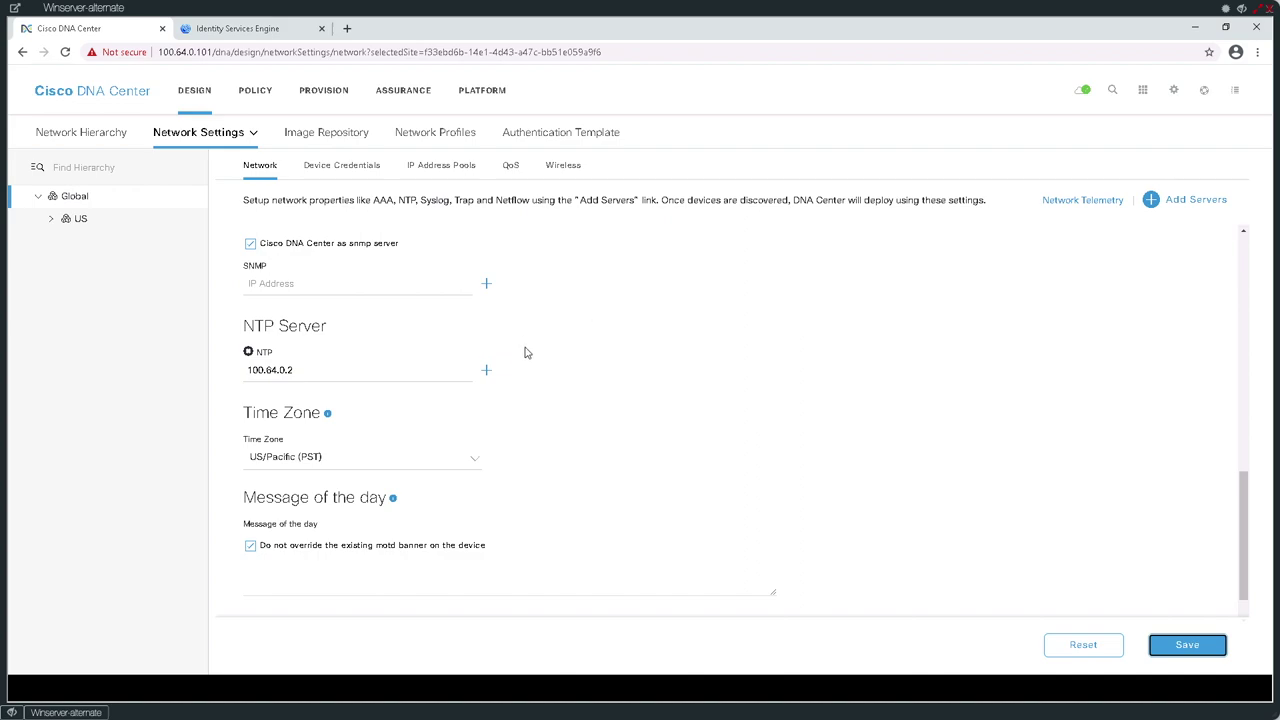
left_click(326, 170)
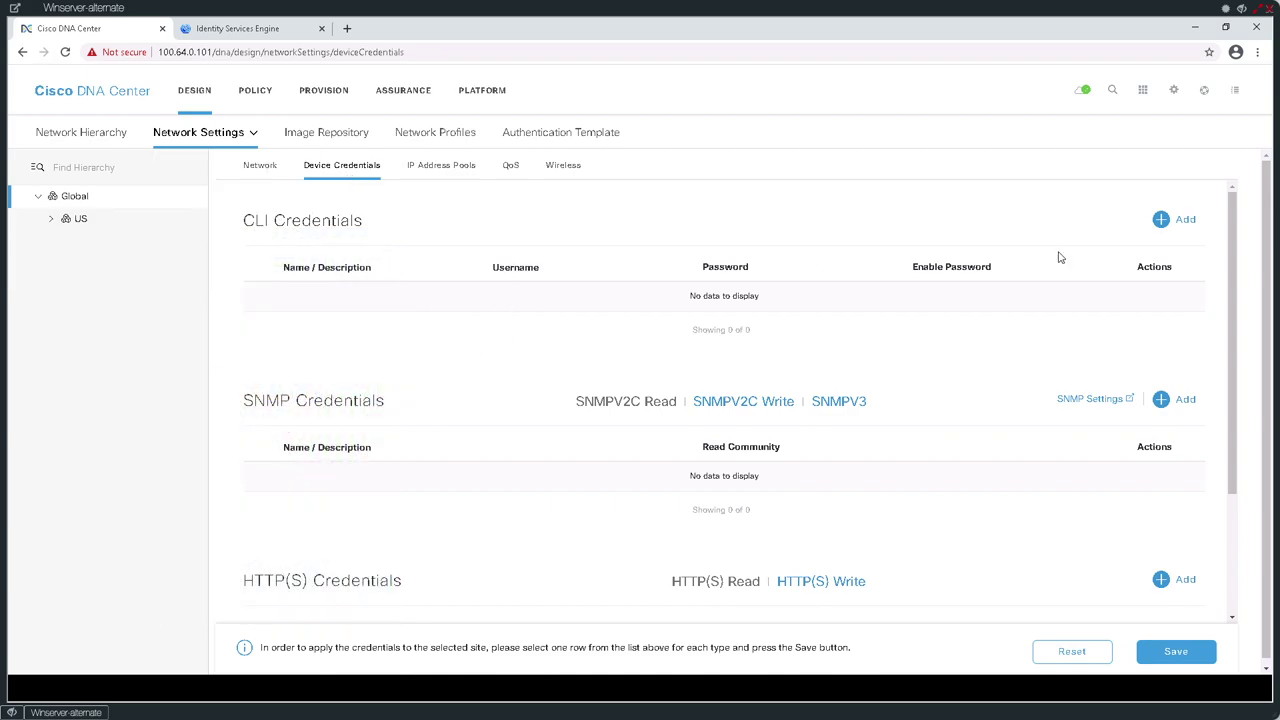
Add a CLI credential 'IOS Device Admin Account' with username netadmin, a password and an enable password
left_click(1155, 219)
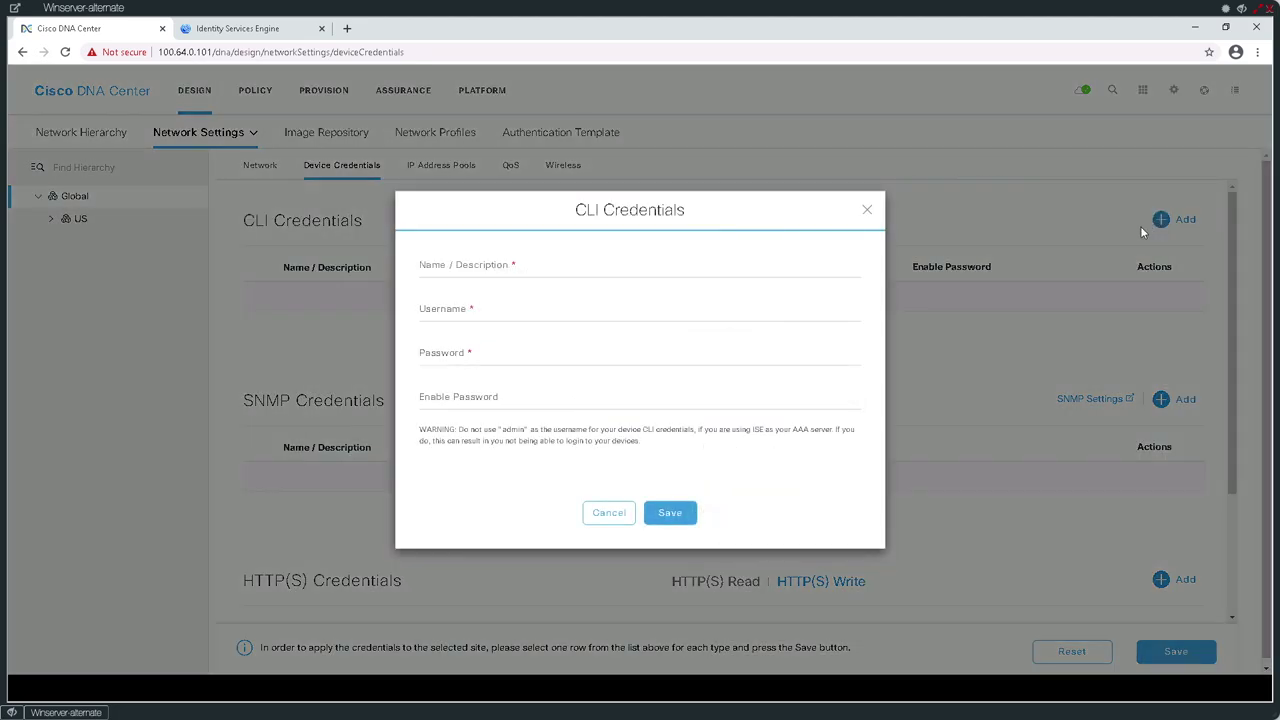
left_click(511, 268)
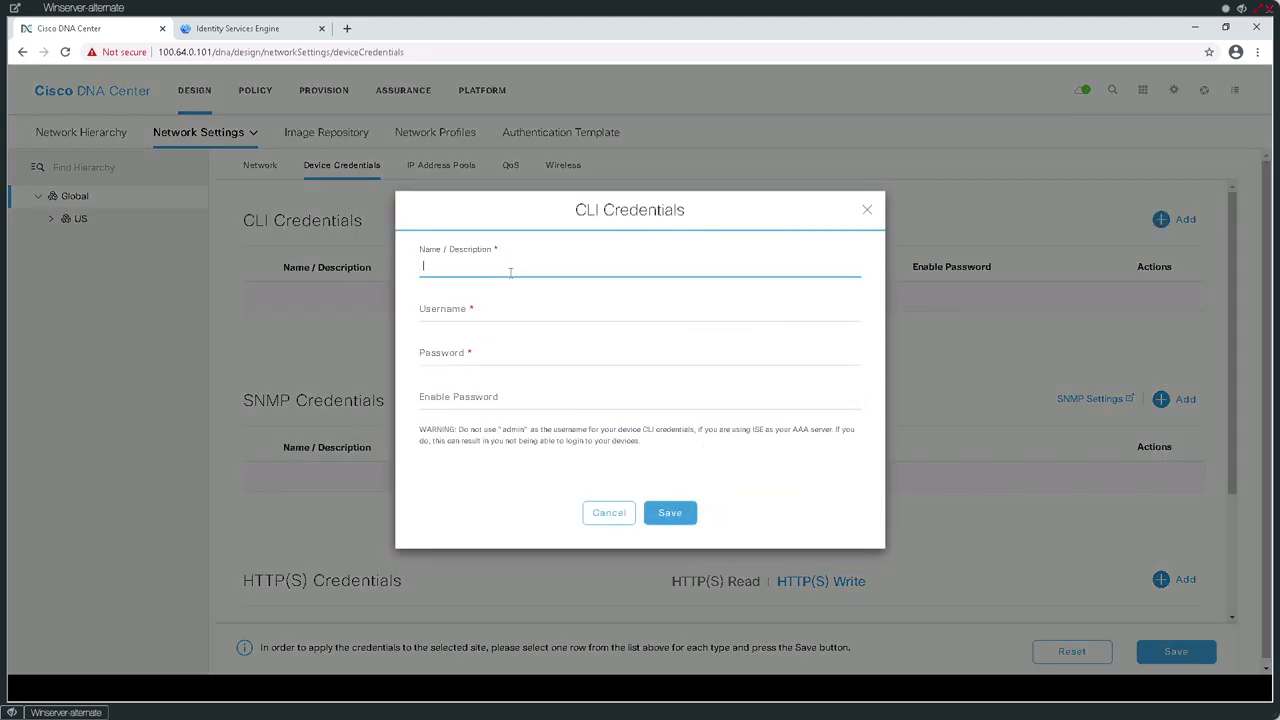
type("IOS Device Admin Account")
left_click(440, 310)
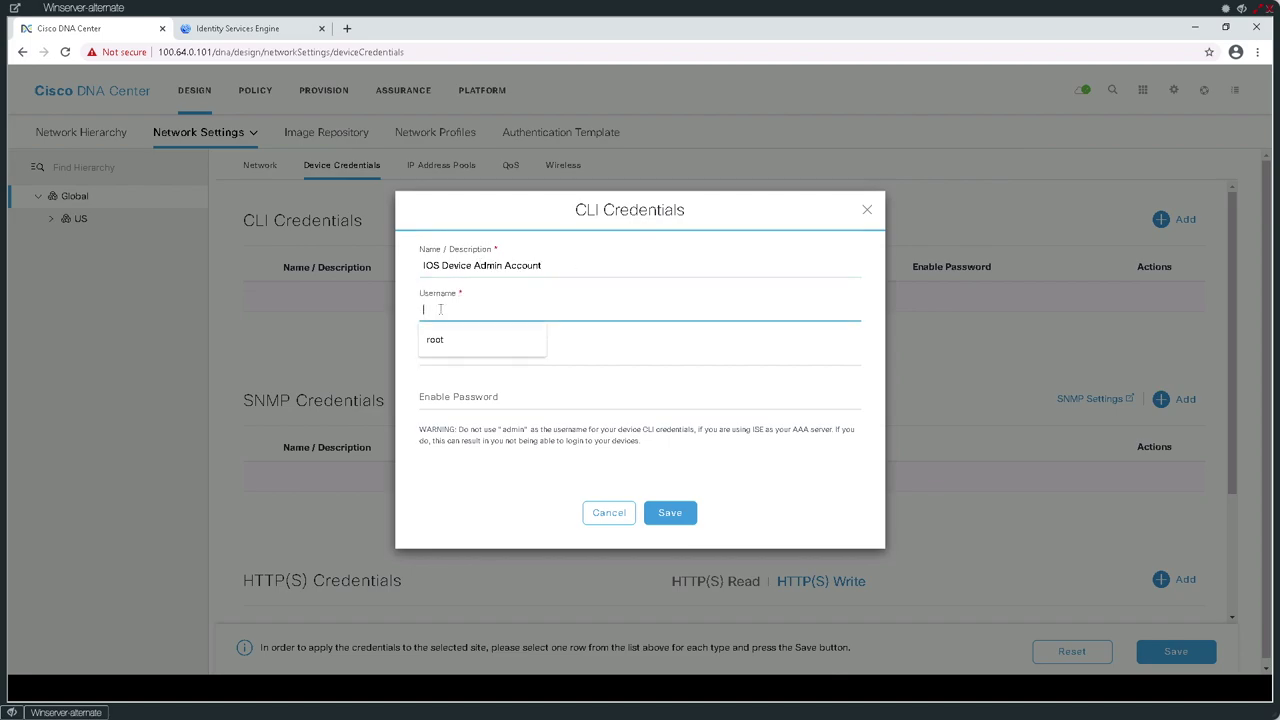
type("netadmin")
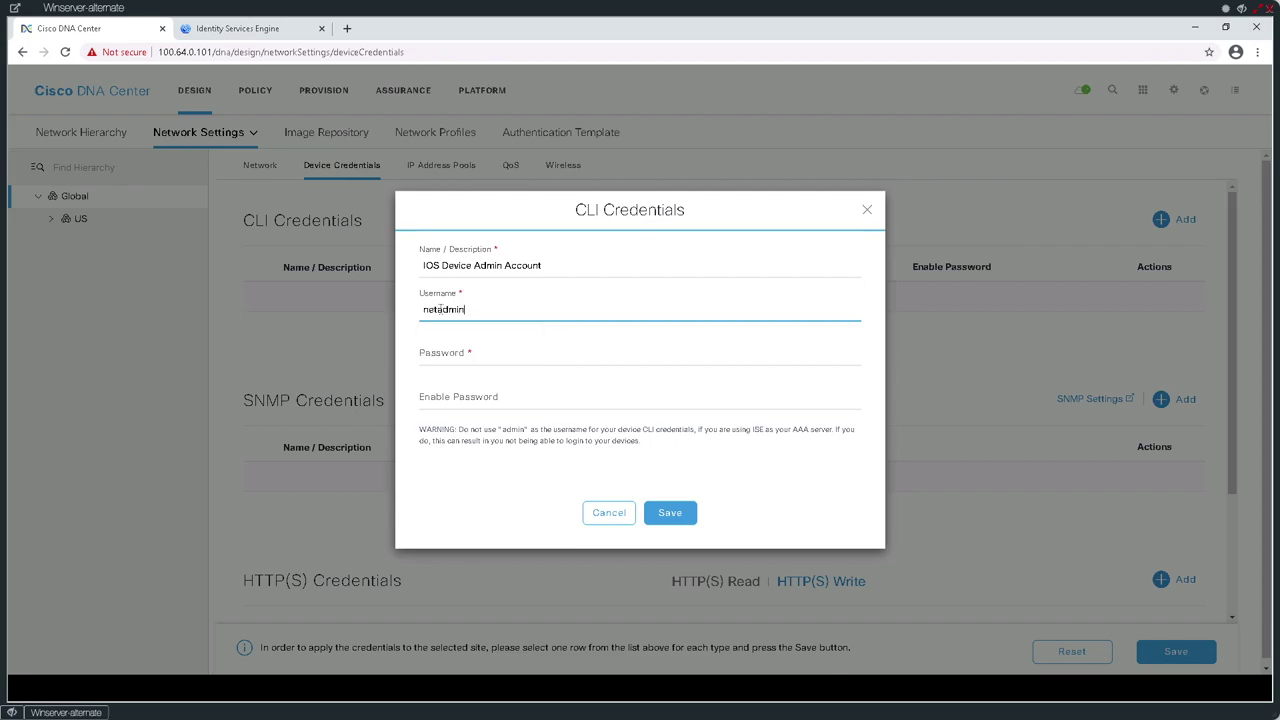
key("Tab")
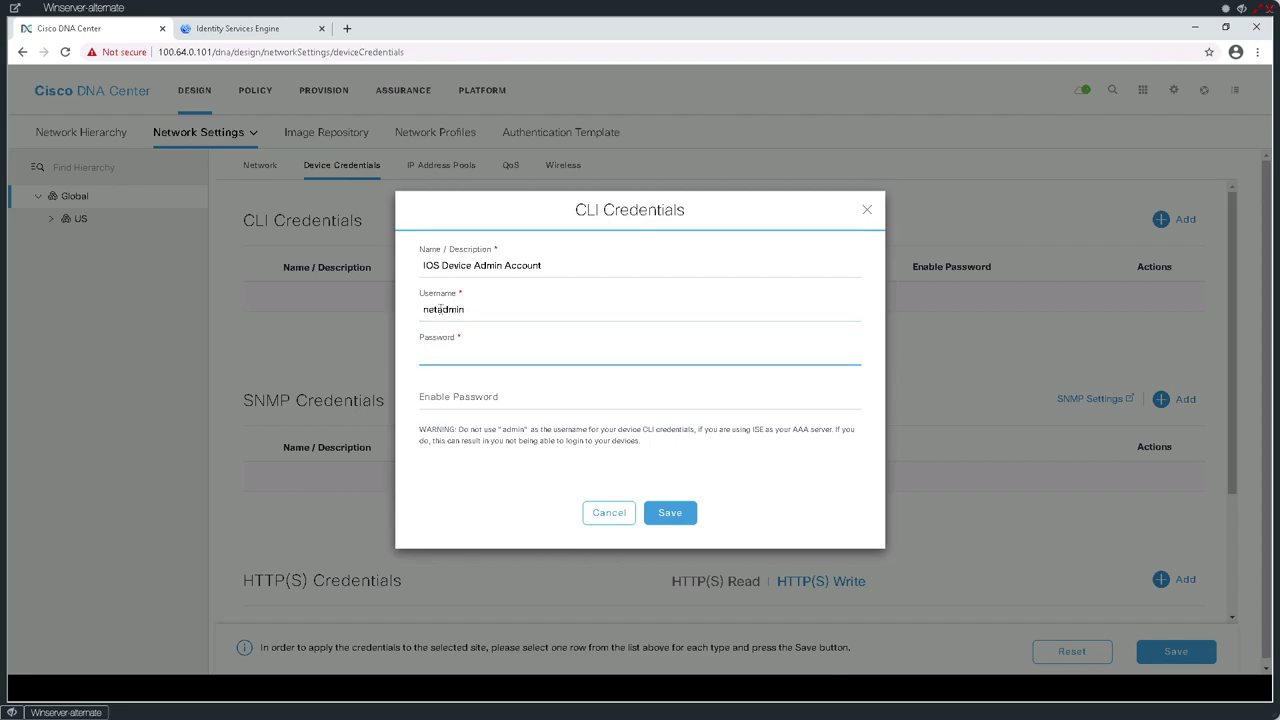
key("Tab")
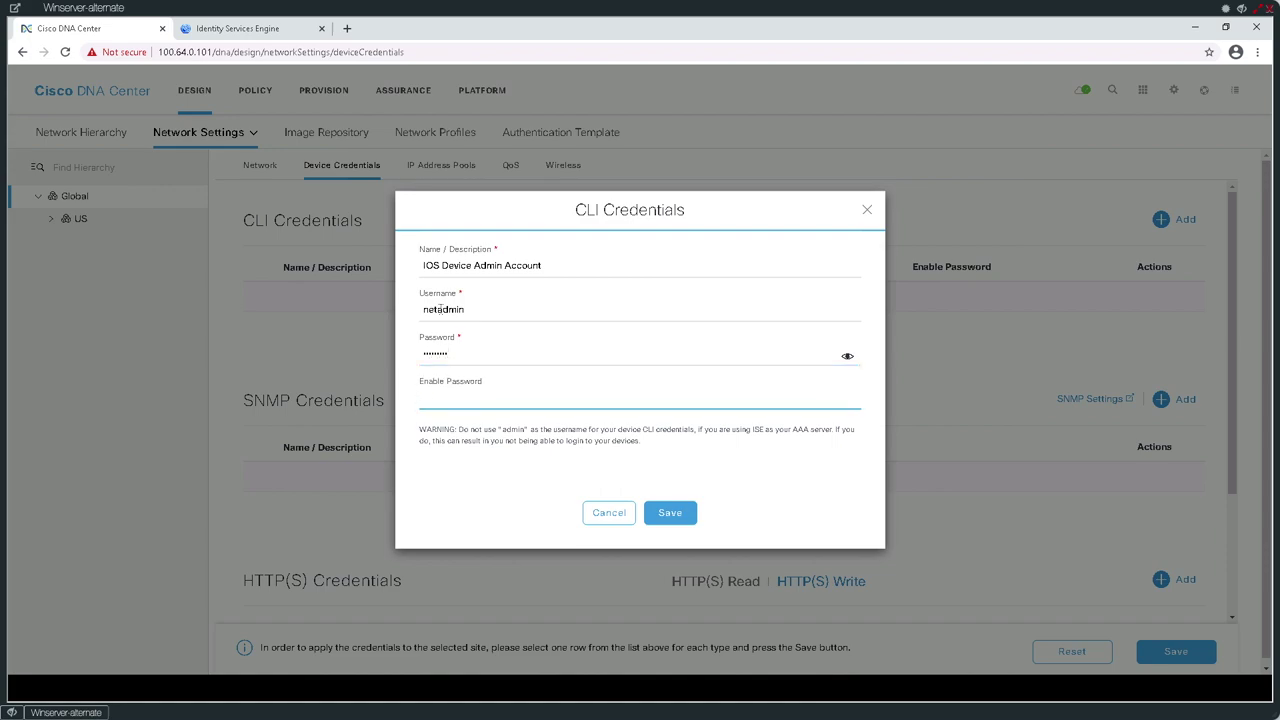
Reveal both passwords to verify them, then save the CLI credential
left_click(847, 356)
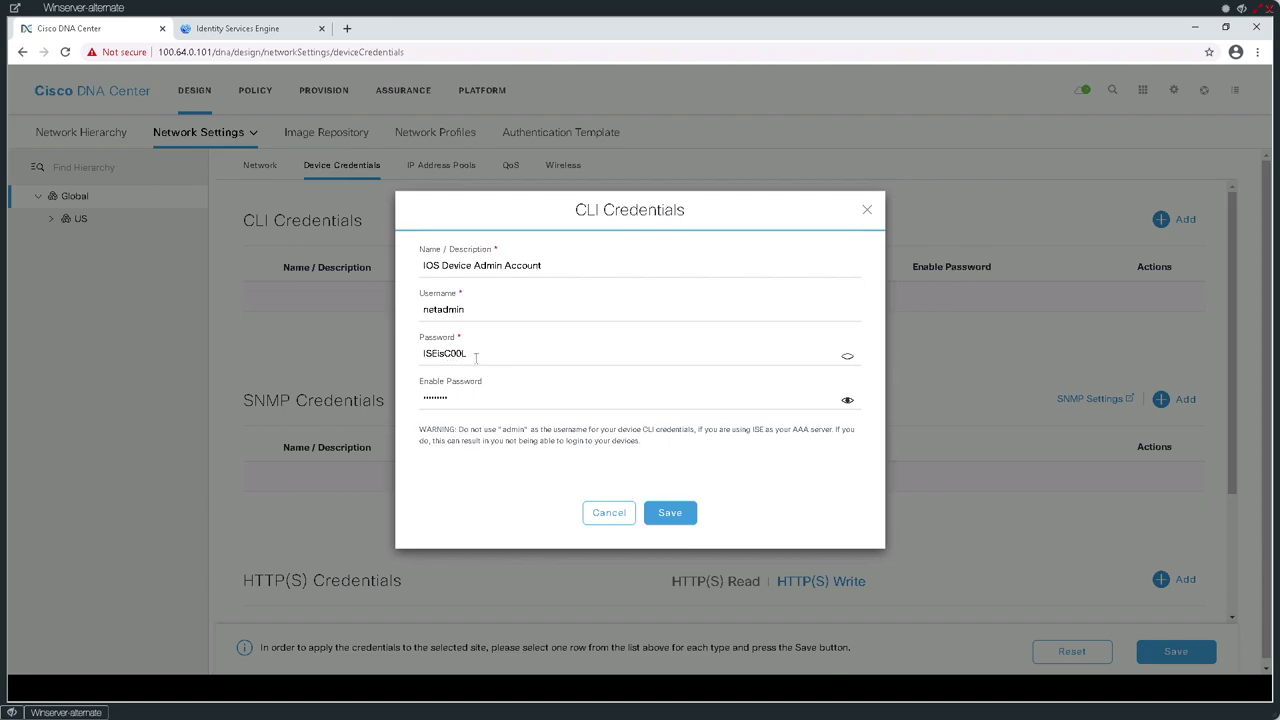
left_click(847, 400)
left_click(667, 516)
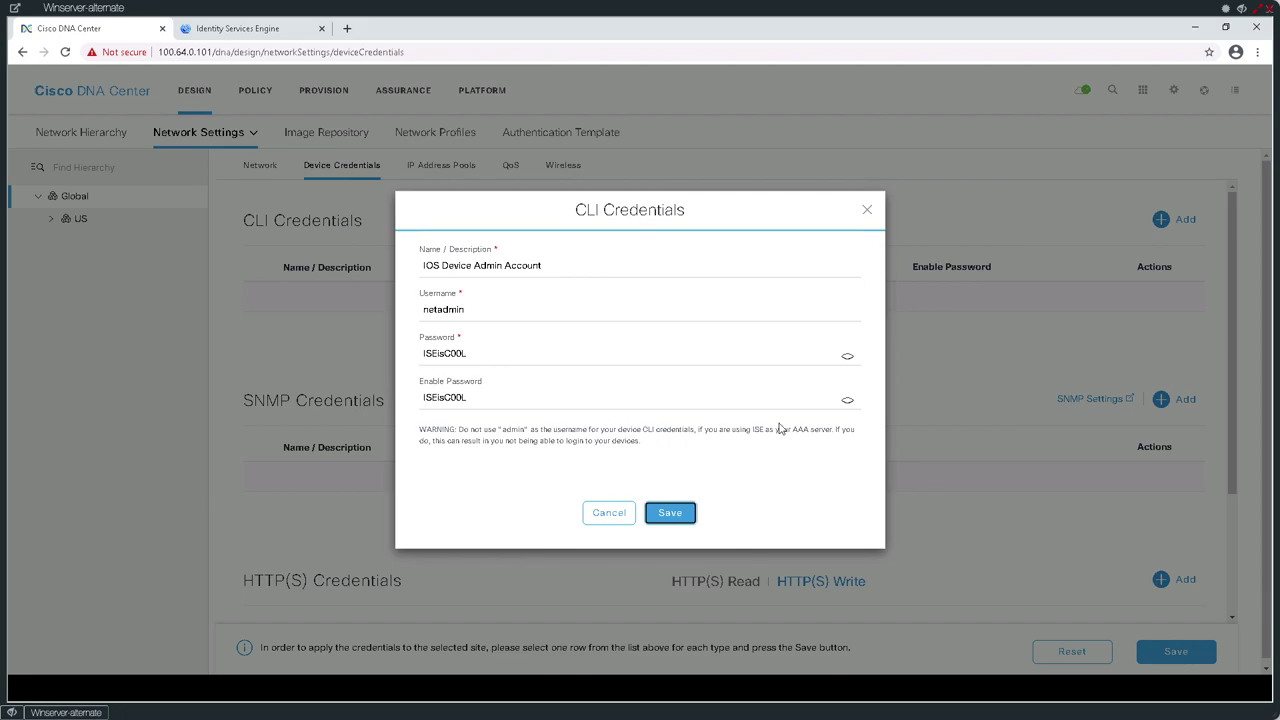
left_click(674, 516)
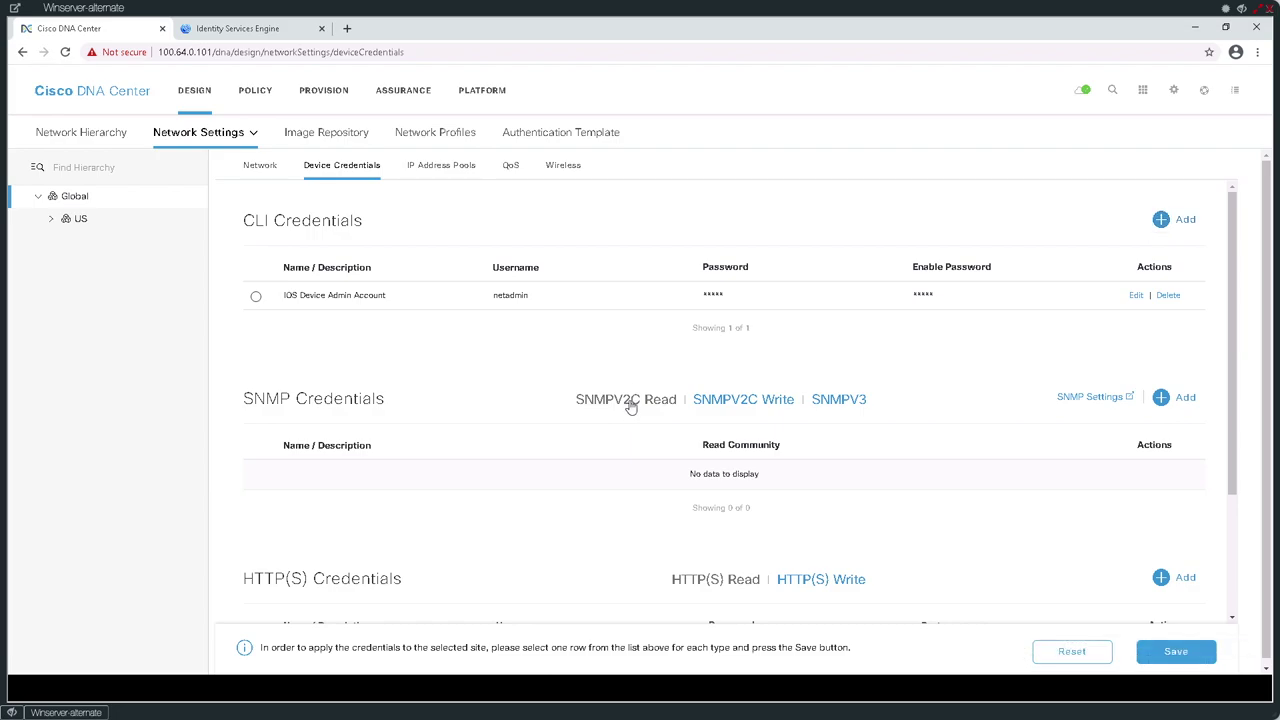
Add an SNMPv2c Read credential named 'ro' with its read community string, and save it
left_click(1158, 401)
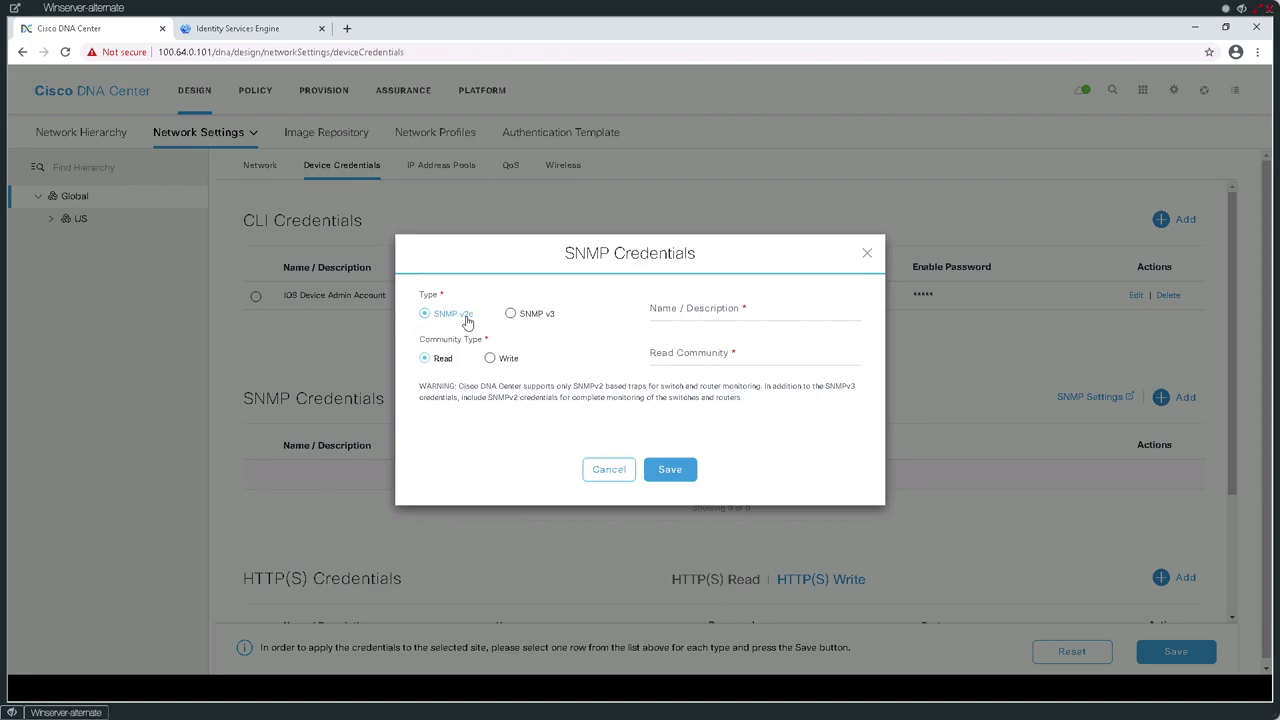
left_click(697, 311)
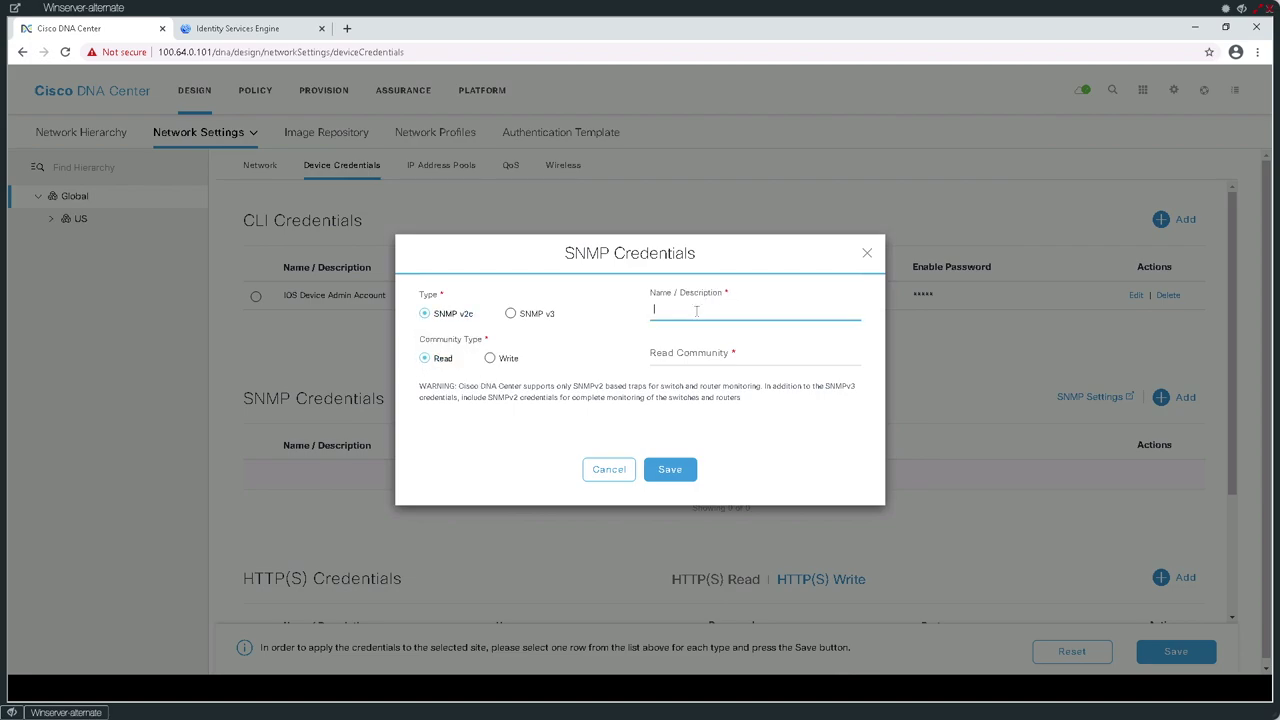
key("Tab")
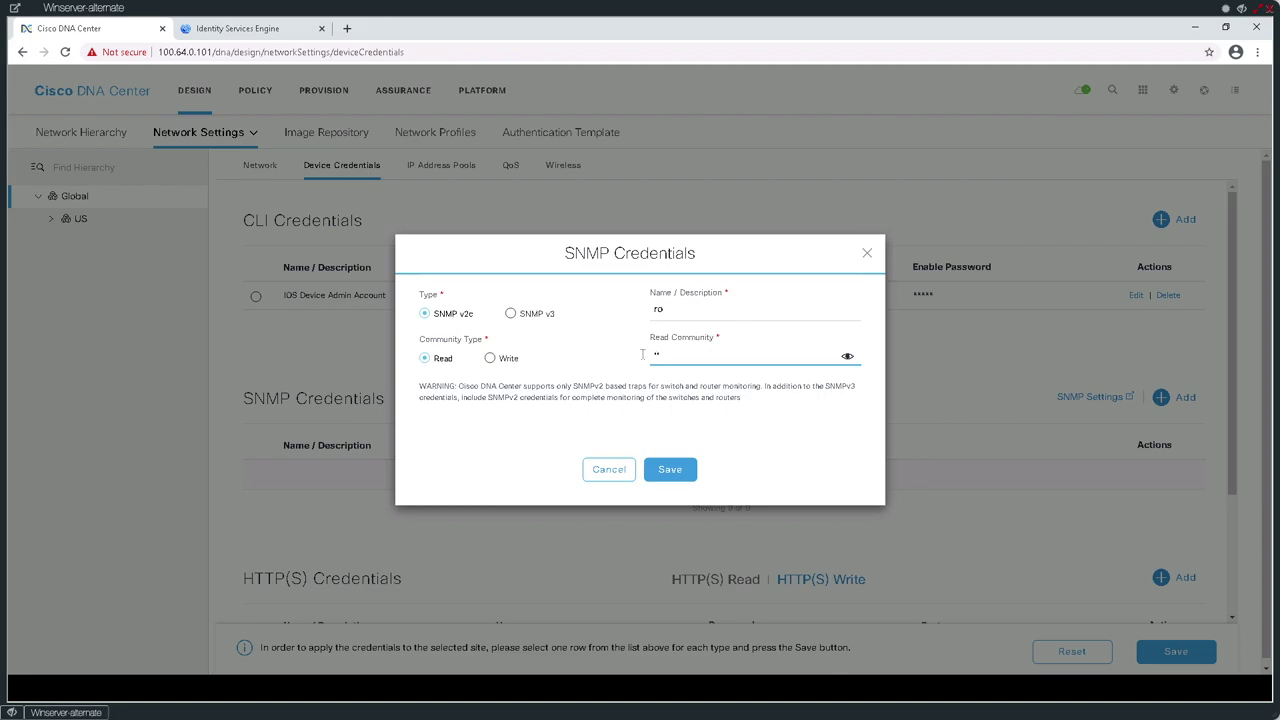
left_click(847, 358)
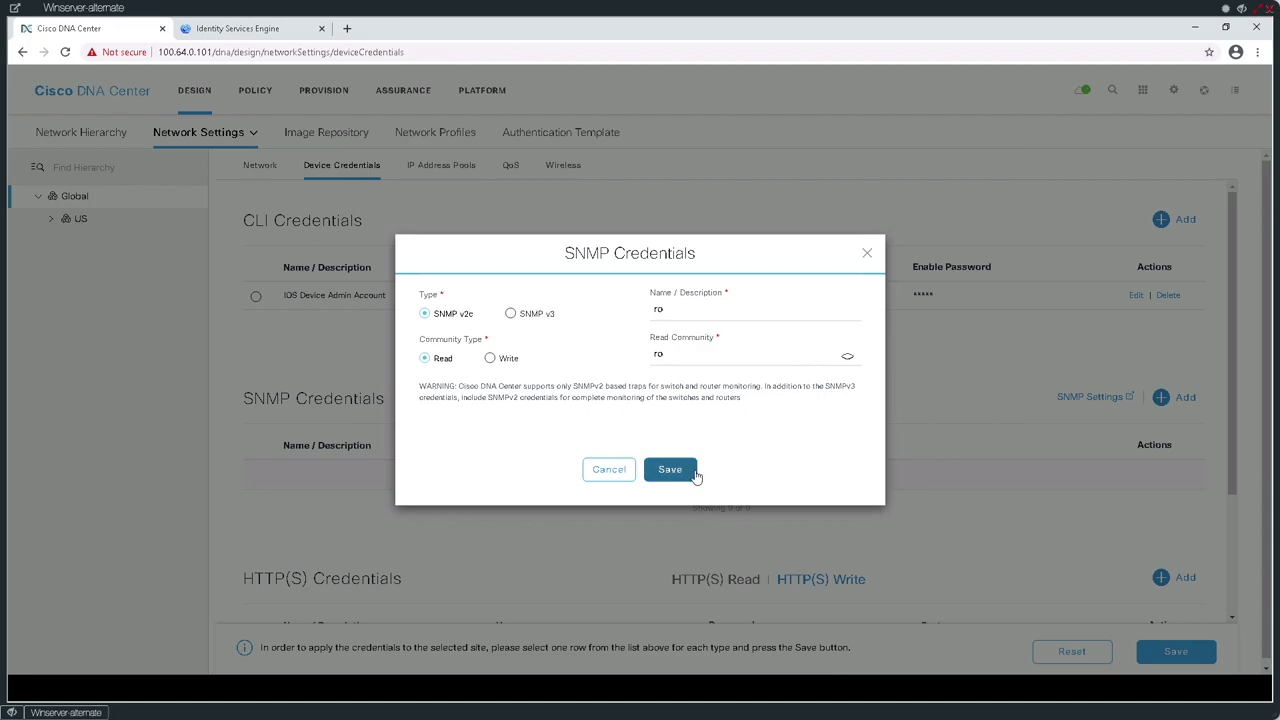
left_click(692, 475)
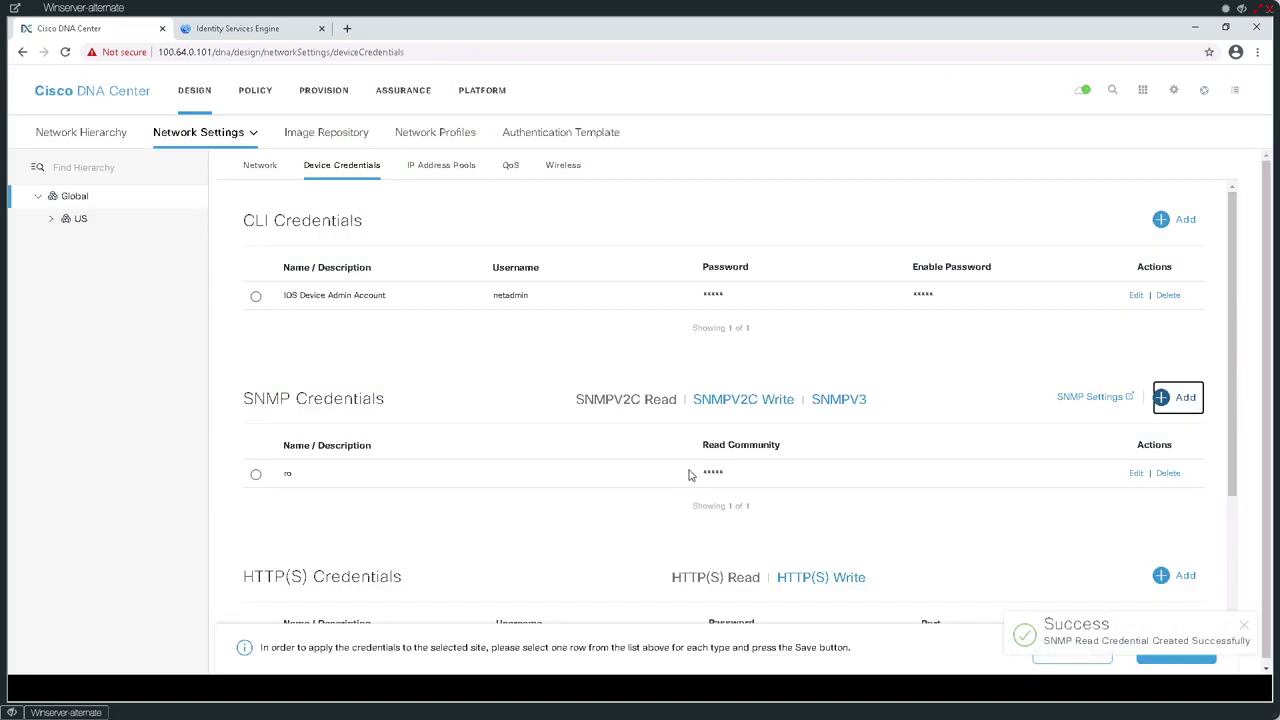
Add an SNMPv2c Write credential named 'rw' with its write community string, and save it
left_click(722, 401)
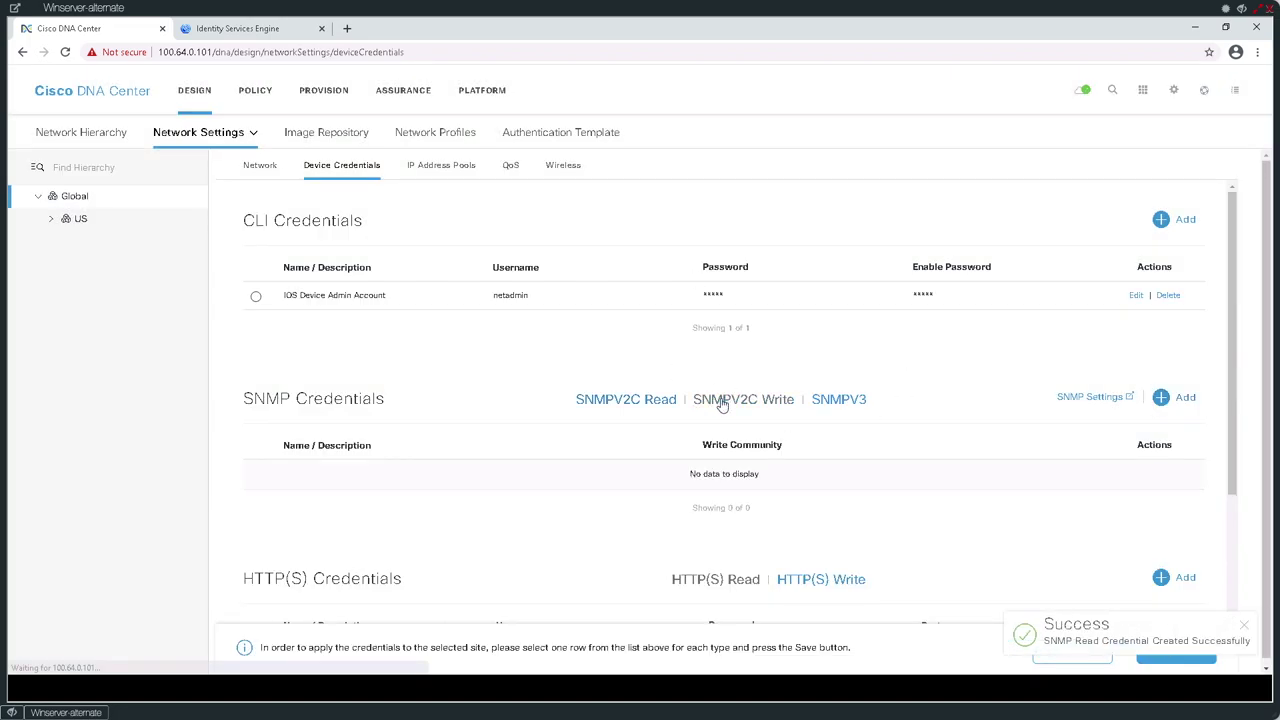
left_click(1160, 397)
left_click(700, 313)
key("Tab")
left_click(676, 472)
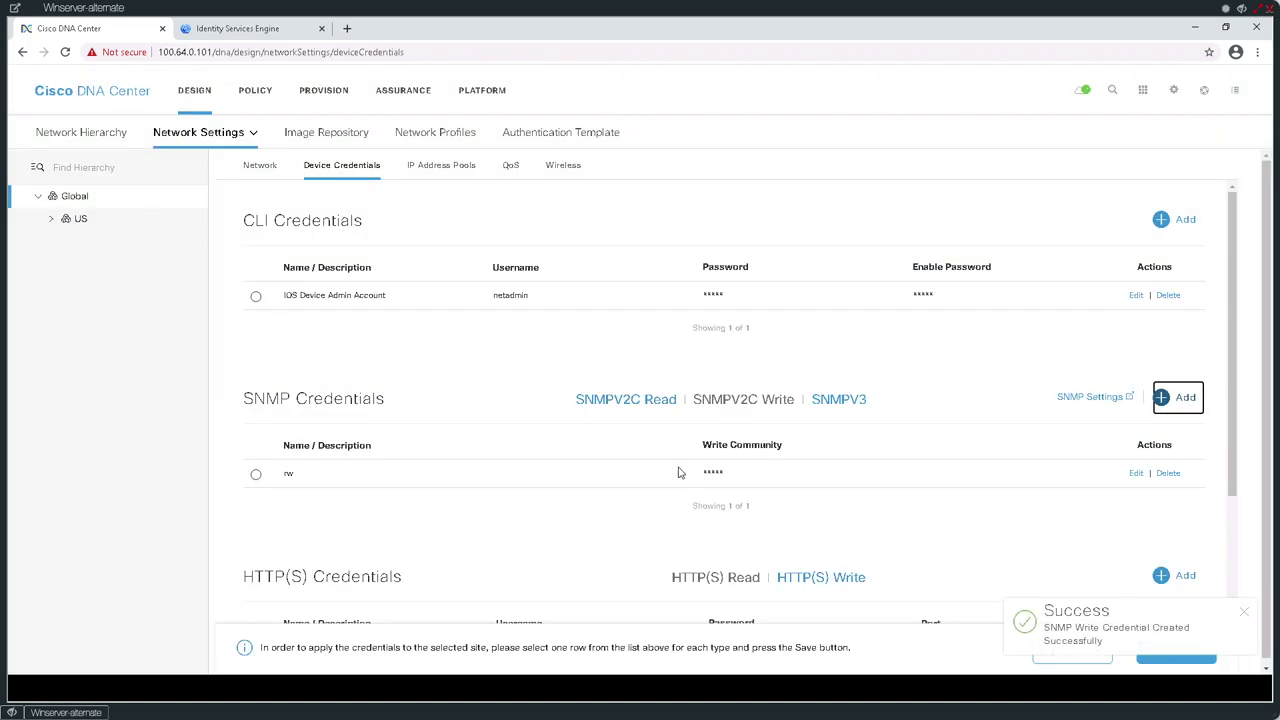
scroll(723, 414, "down", 2)
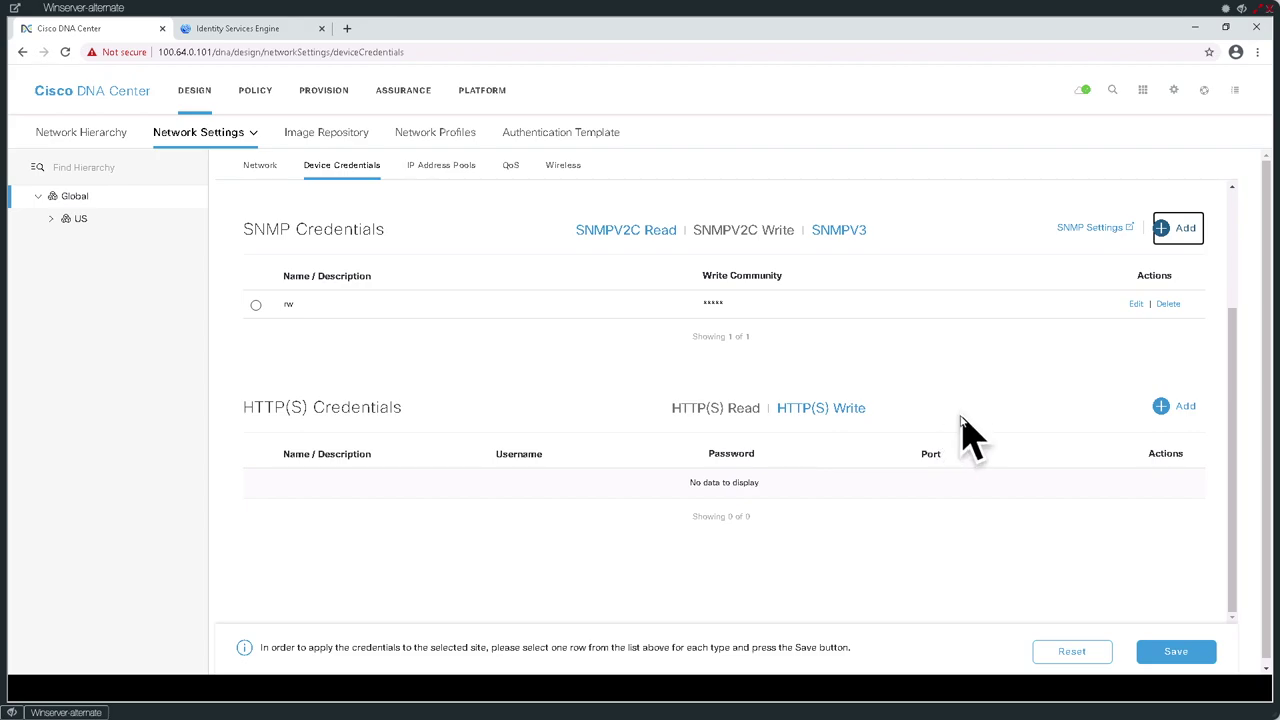
Select the IOS Device Admin Account CLI credential, rw write and ro read communities for Global, then save
scroll(960, 433, "up", 2)
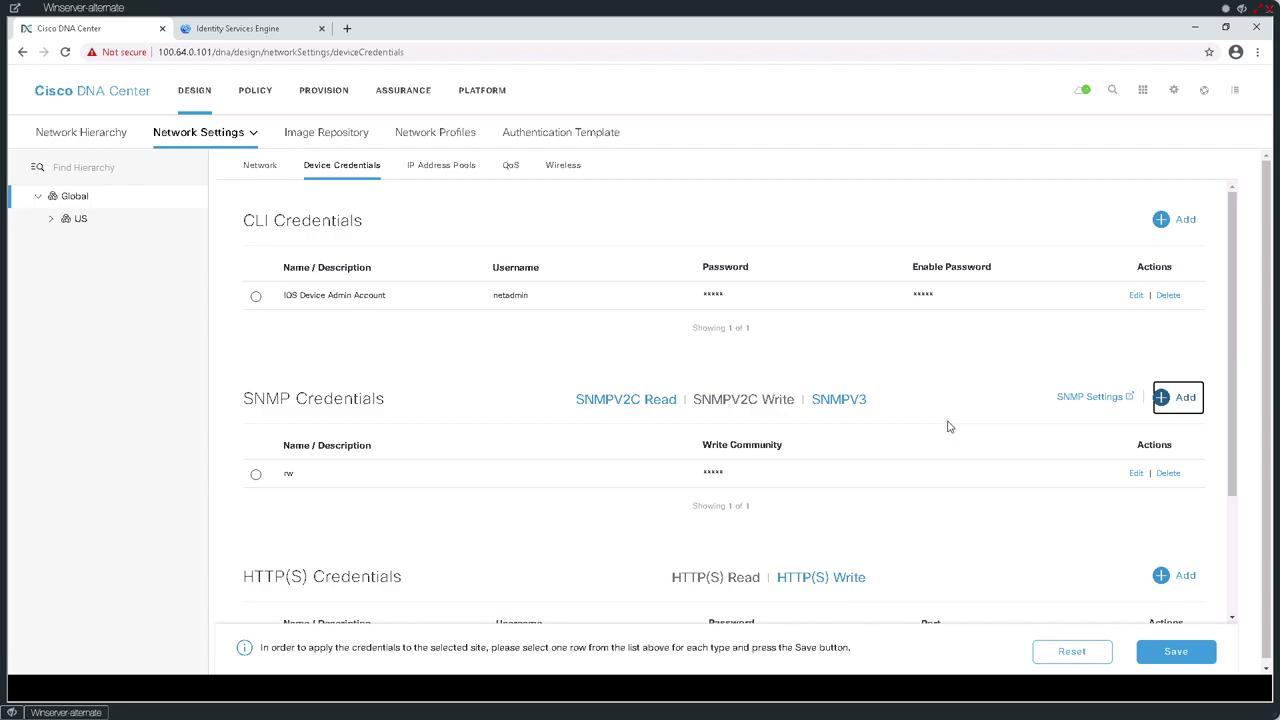
left_click(256, 296)
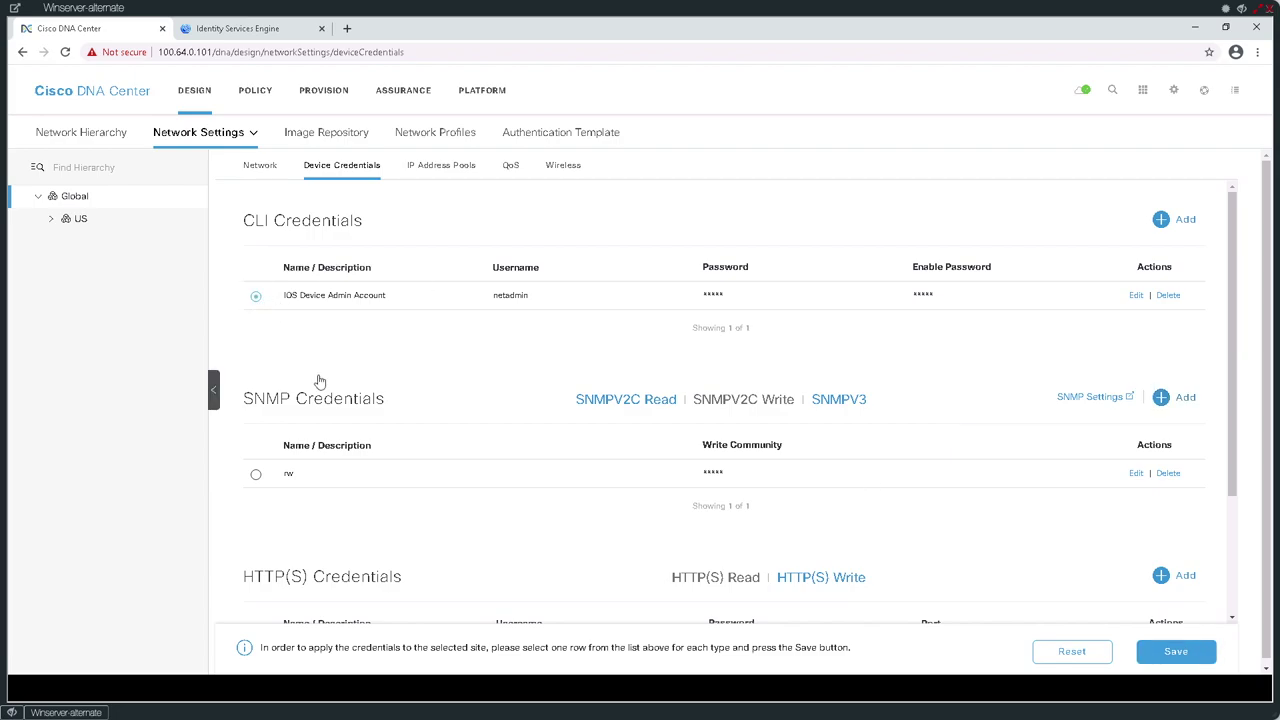
left_click(256, 474)
left_click(627, 400)
left_click(255, 478)
scroll(433, 548, "down", 2)
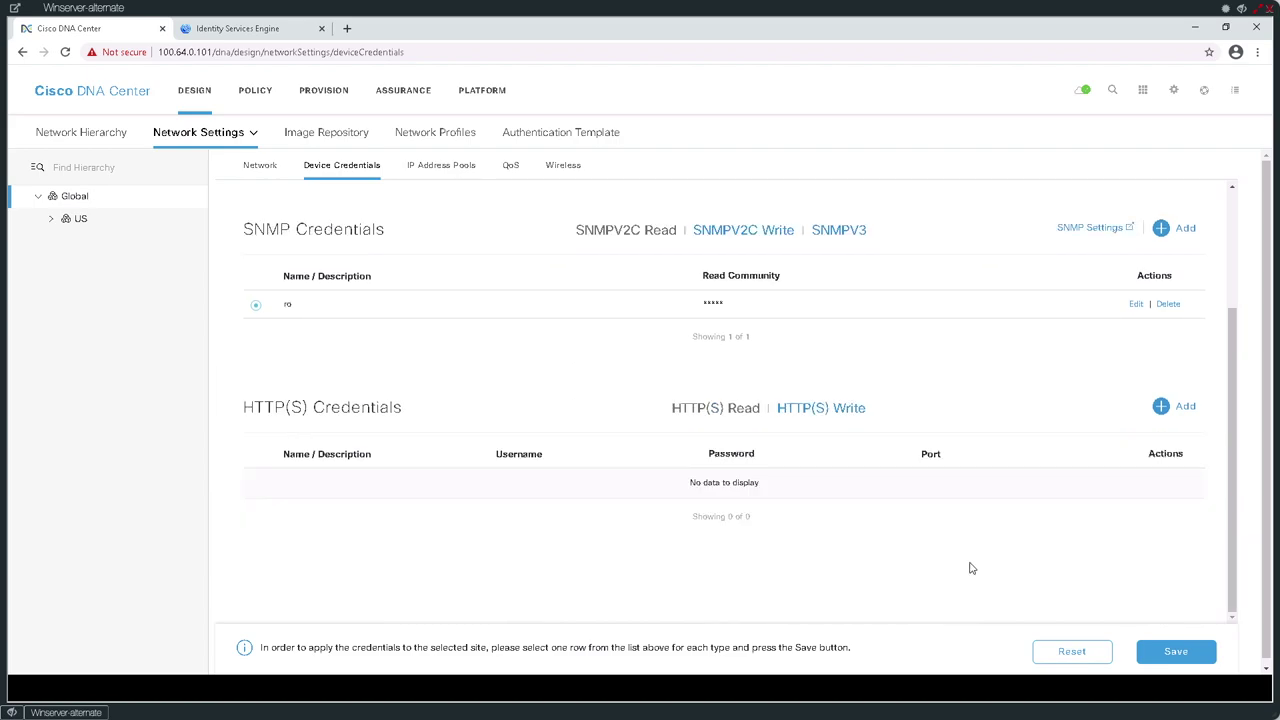
left_click(1178, 656)
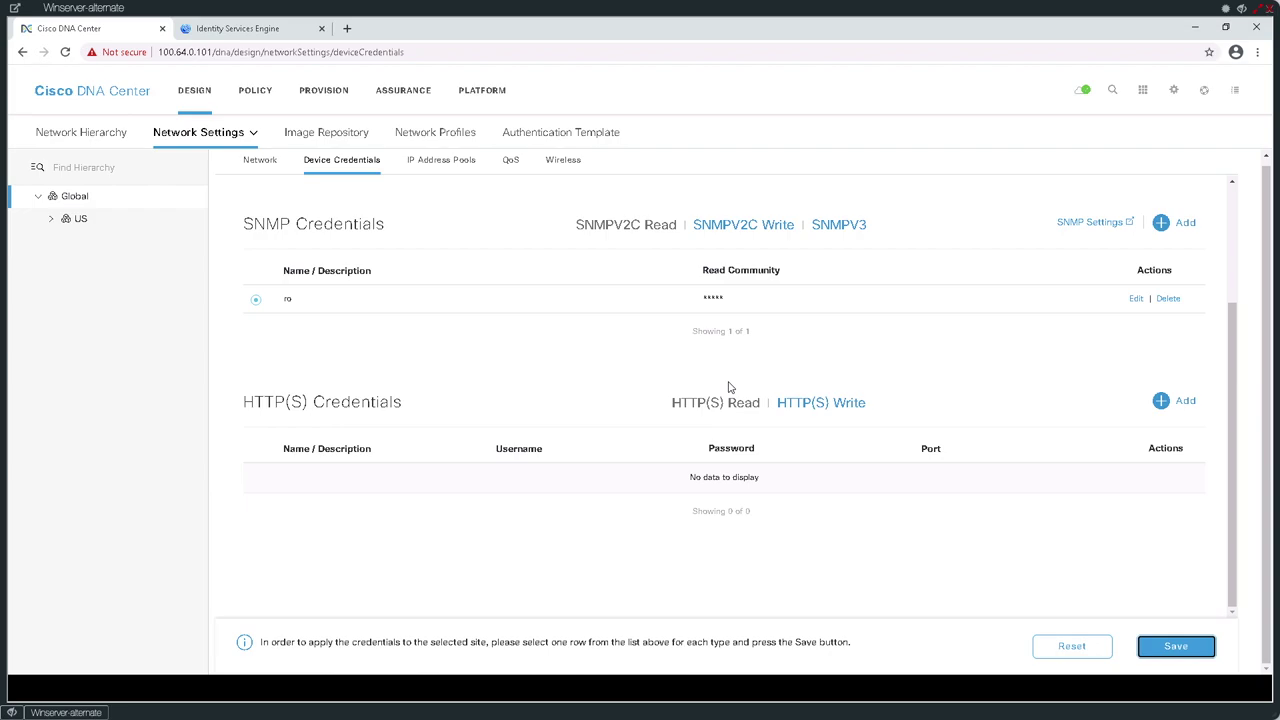
Show the IP Address Pools tab in Network Settings, which has no pools yet
left_click(424, 167)
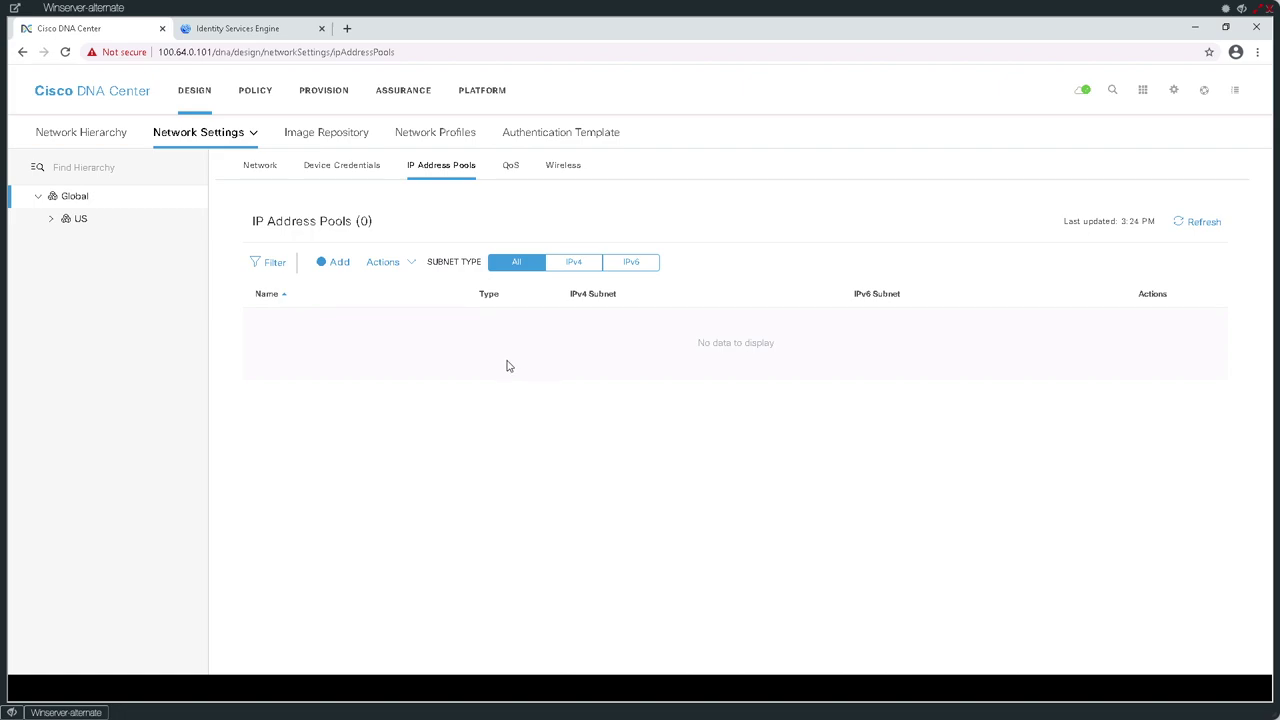
Start a new IP pool of Generic type named Global-Pool-1
left_click(322, 263)
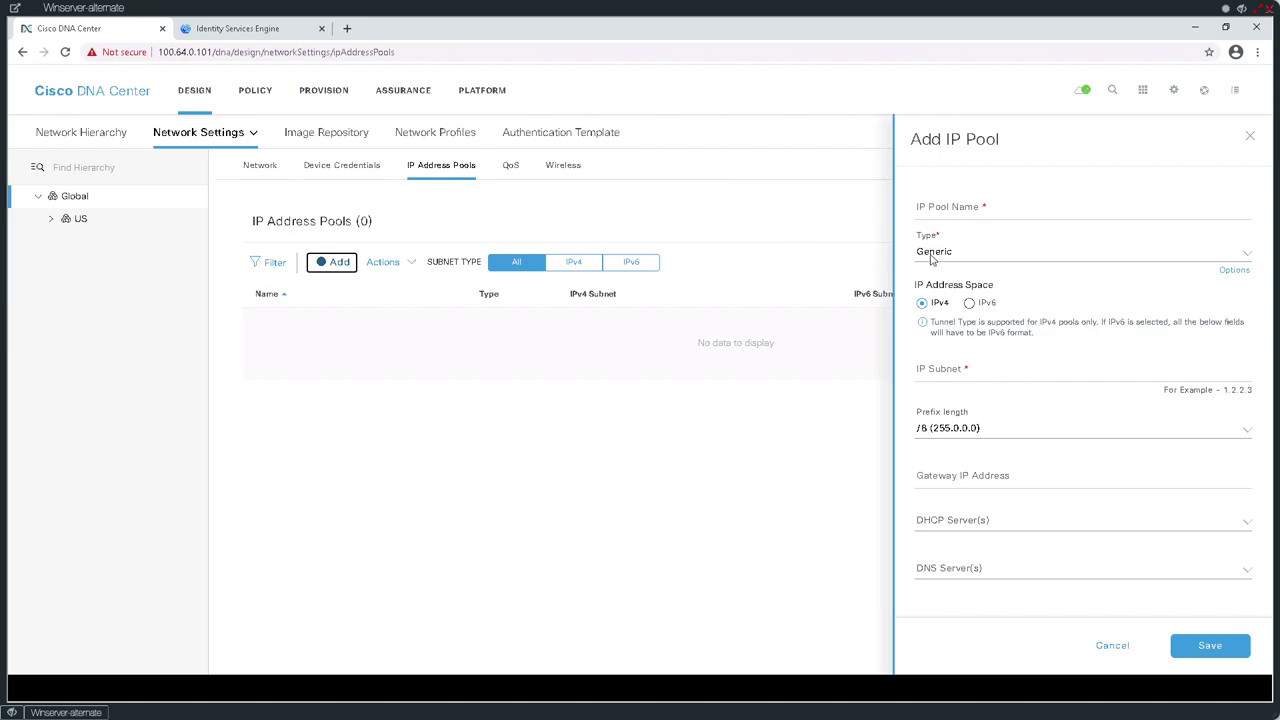
left_click(1137, 262)
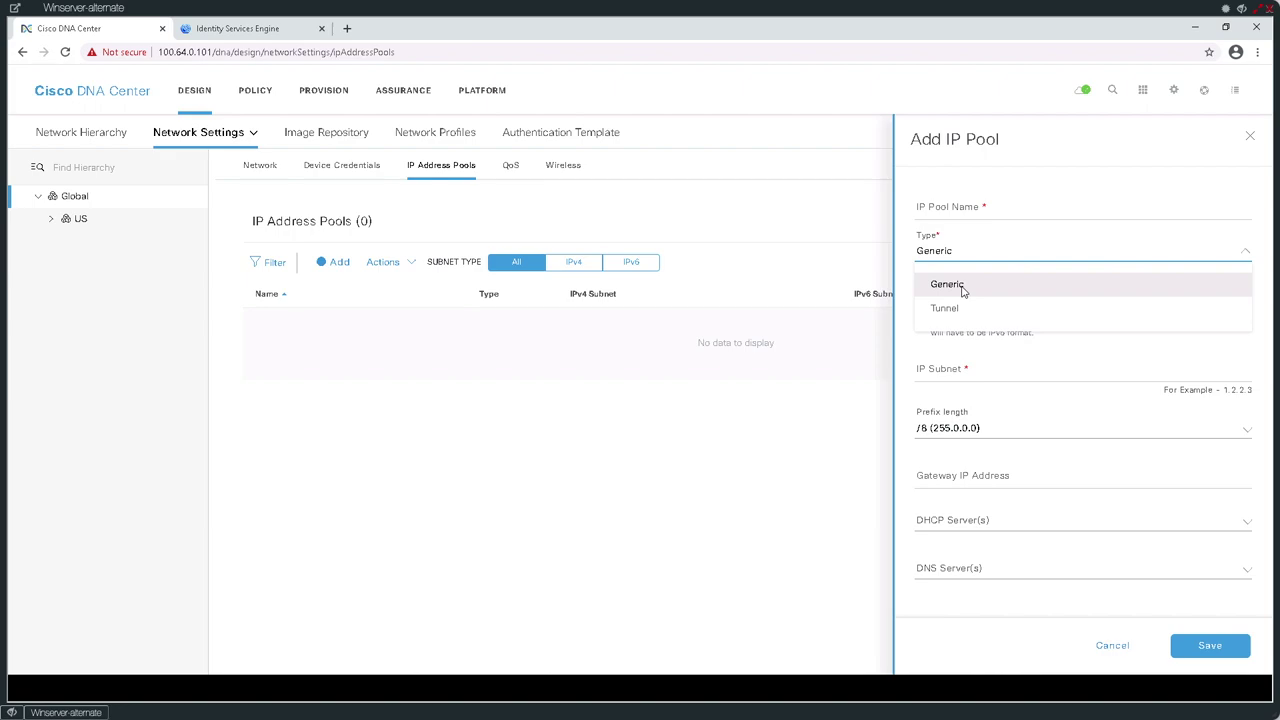
left_click(1012, 243)
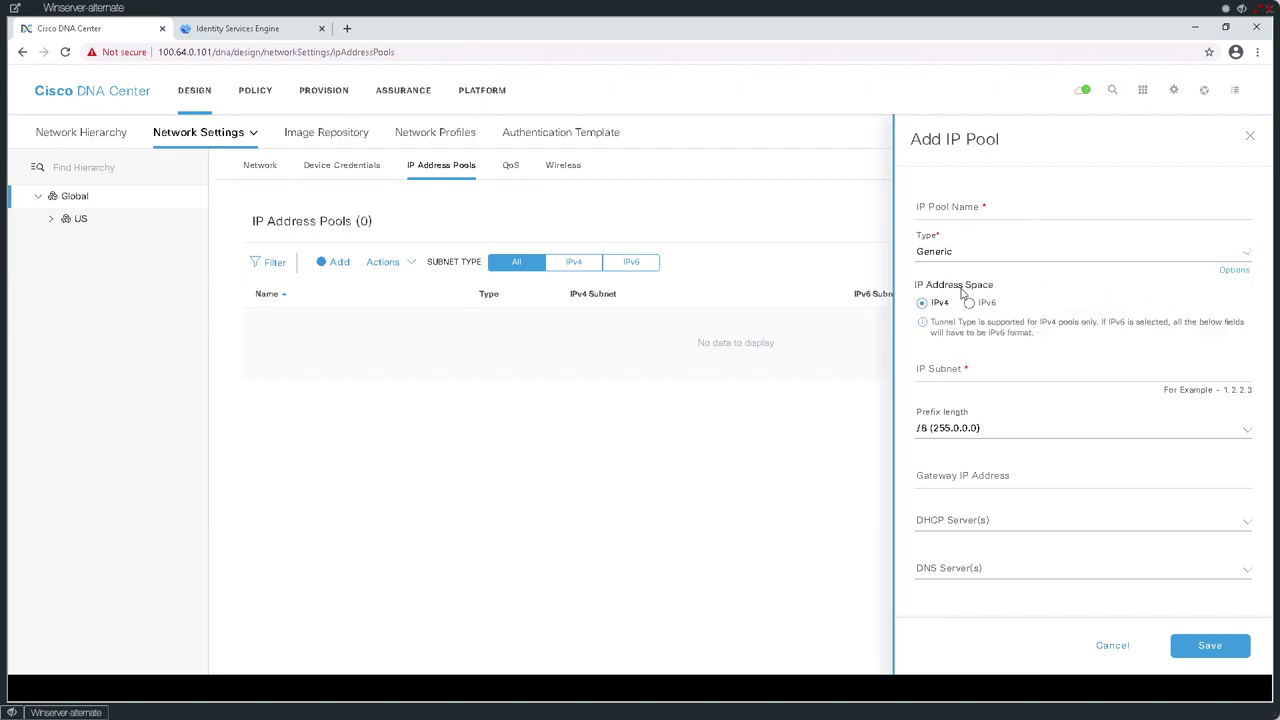
left_click(946, 208)
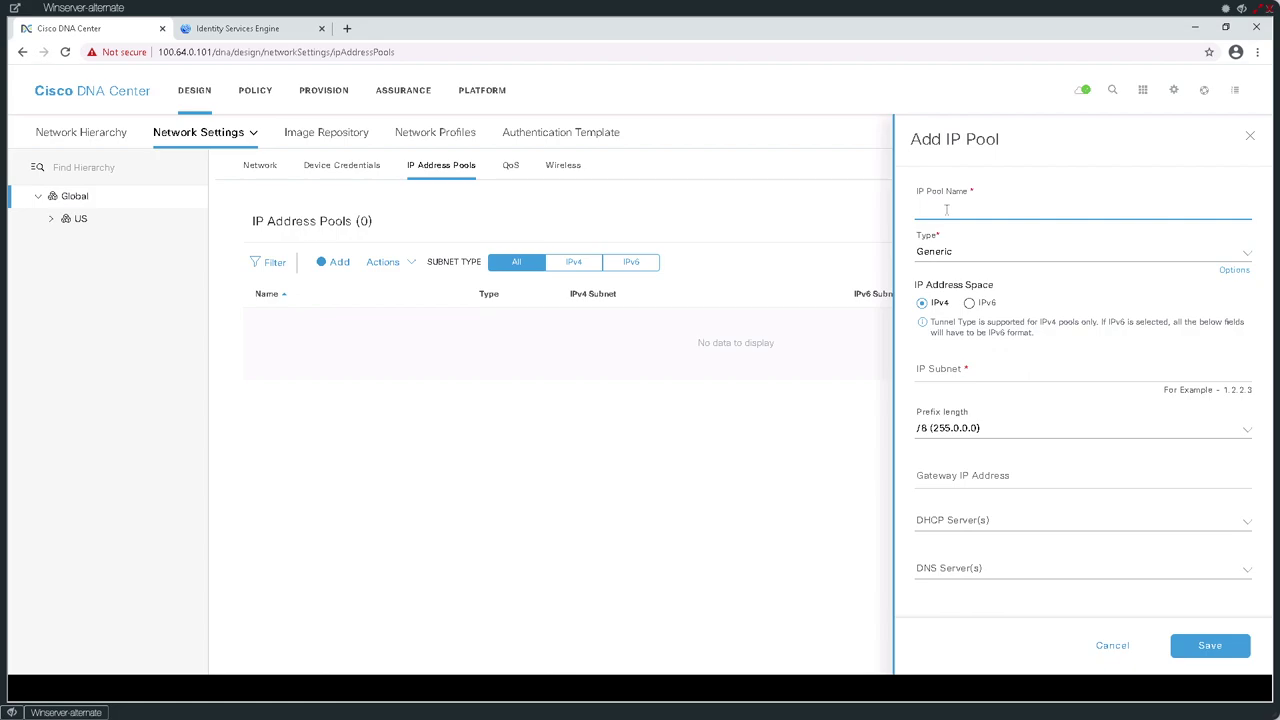
type("Global-Pool-1")
Give Global-Pool-1 subnet 100.96.0.0/11 and gateway 100.96.0.1
left_click(928, 370)
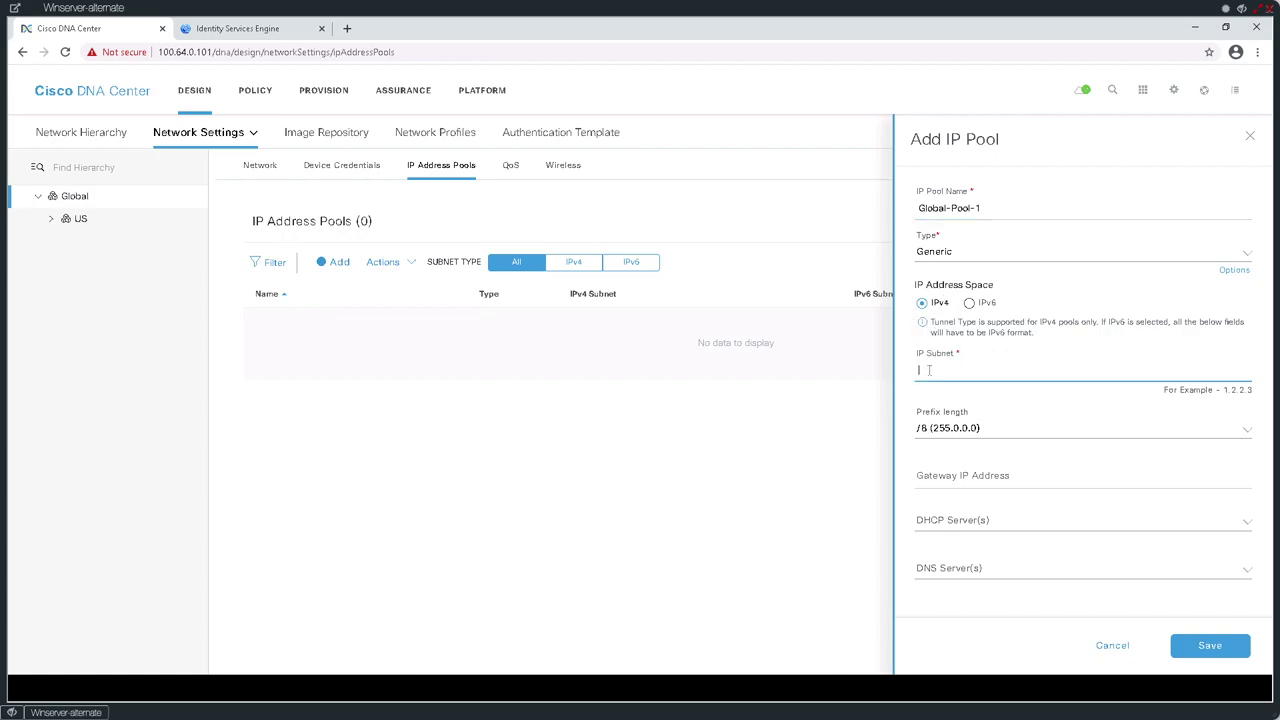
type("100.")
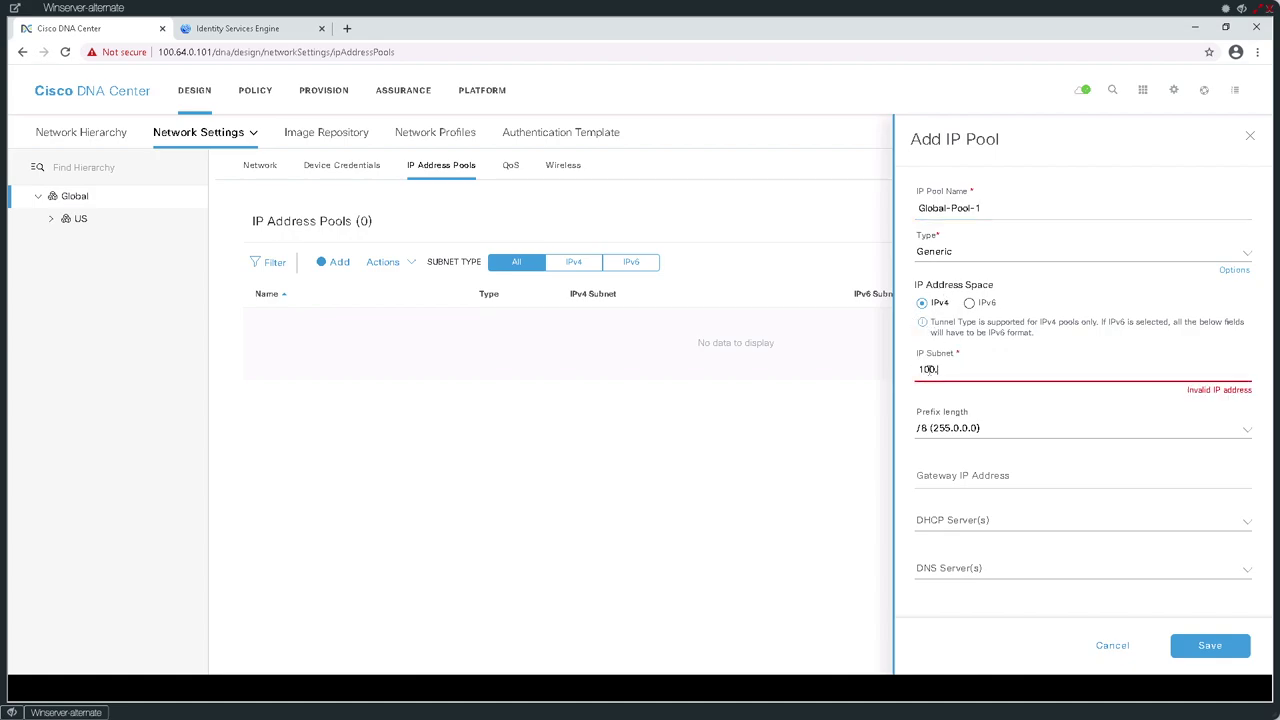
type("96.0.0")
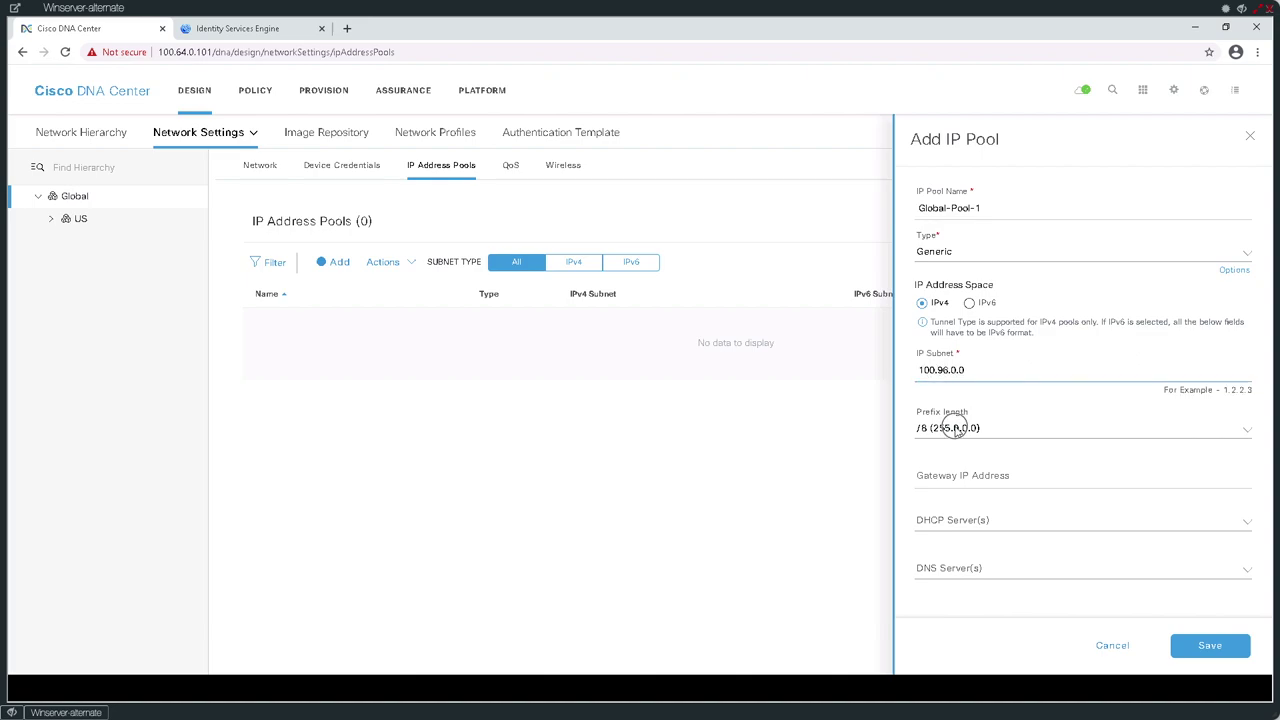
left_click(957, 427)
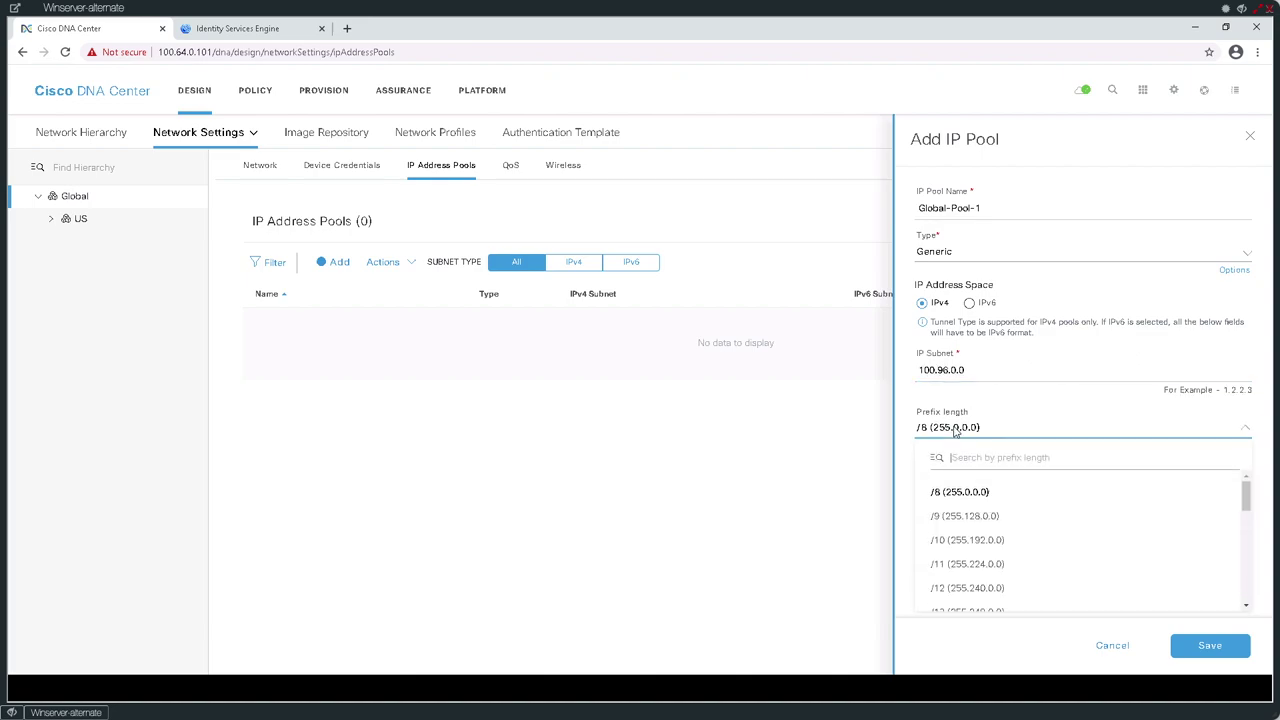
left_click(967, 566)
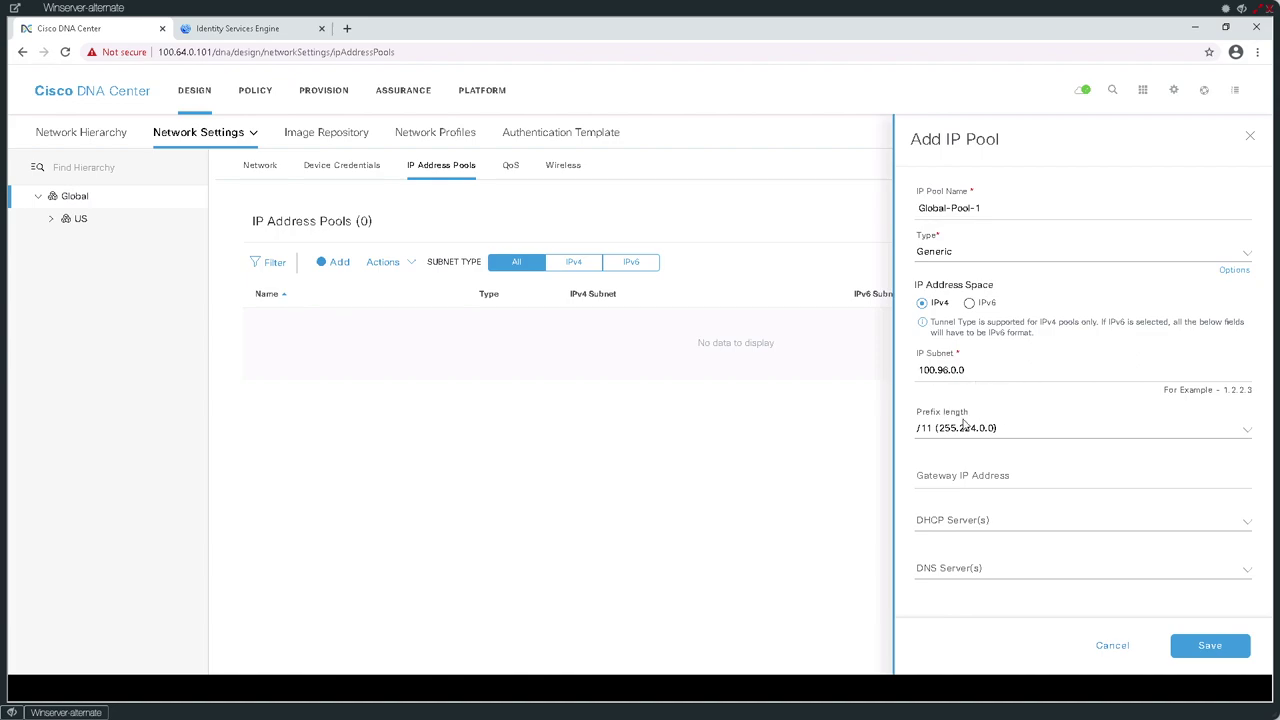
left_click(948, 476)
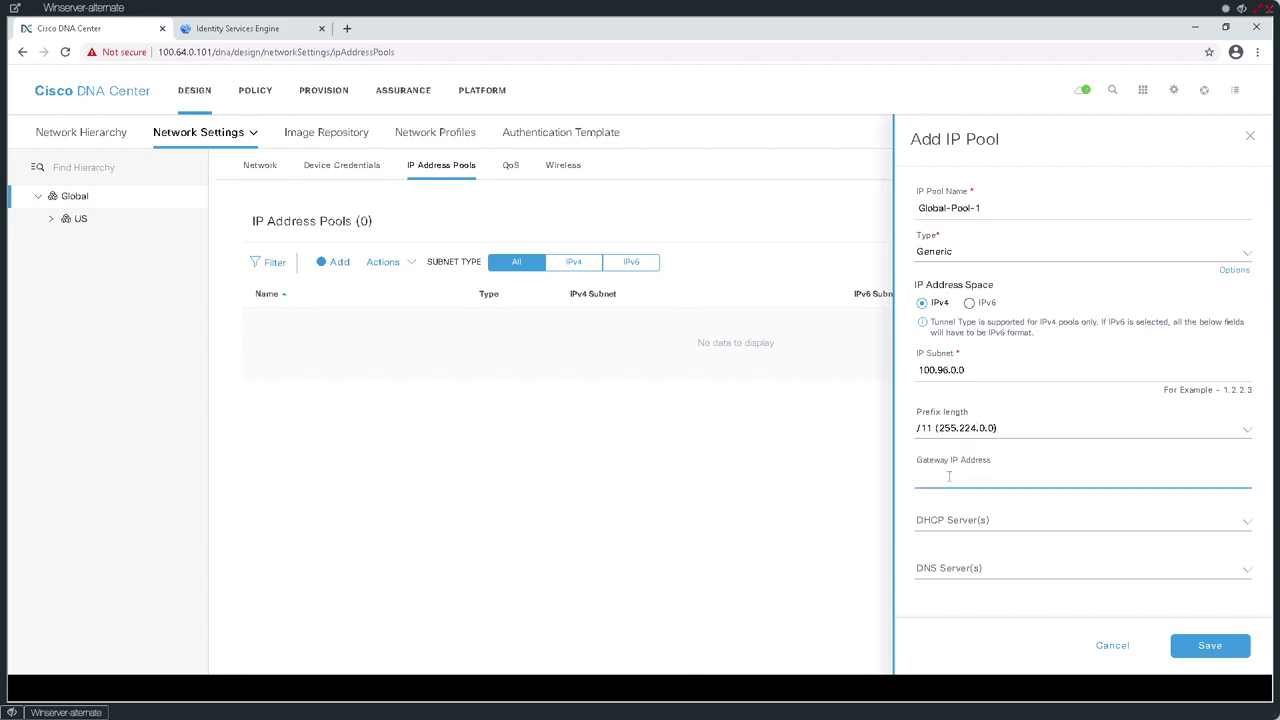
type("100.")
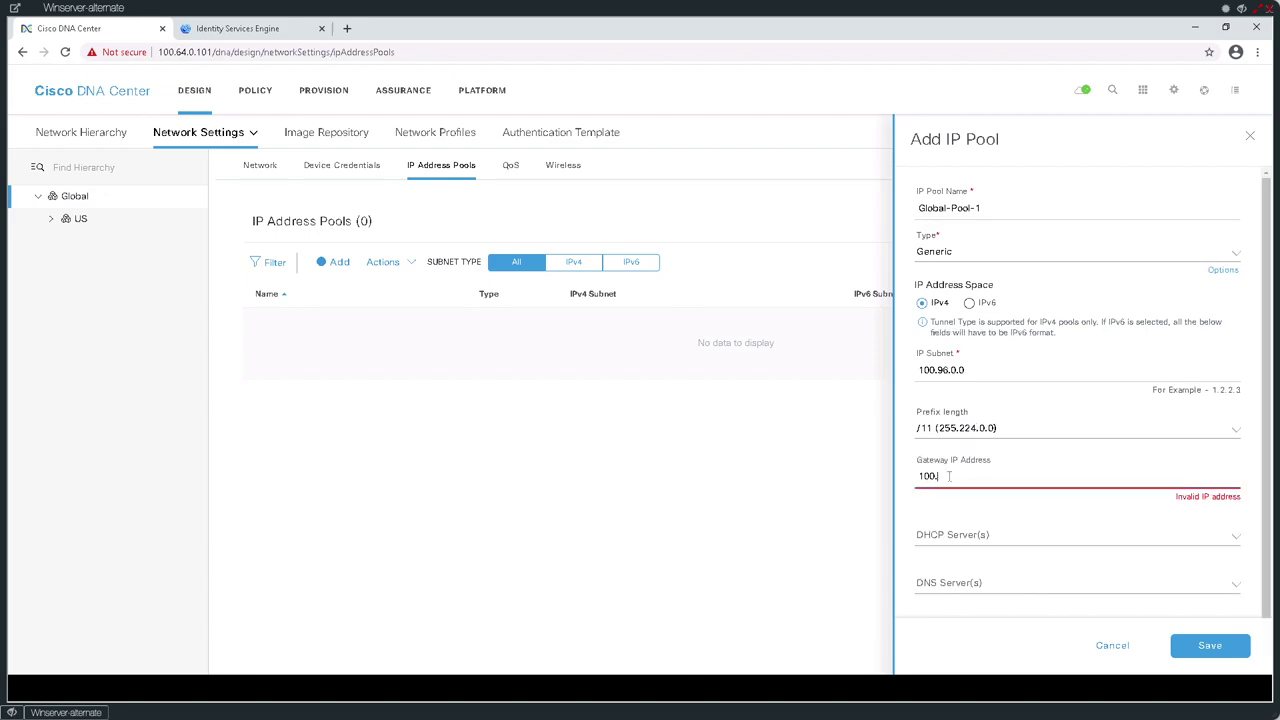
type("96.0.1")
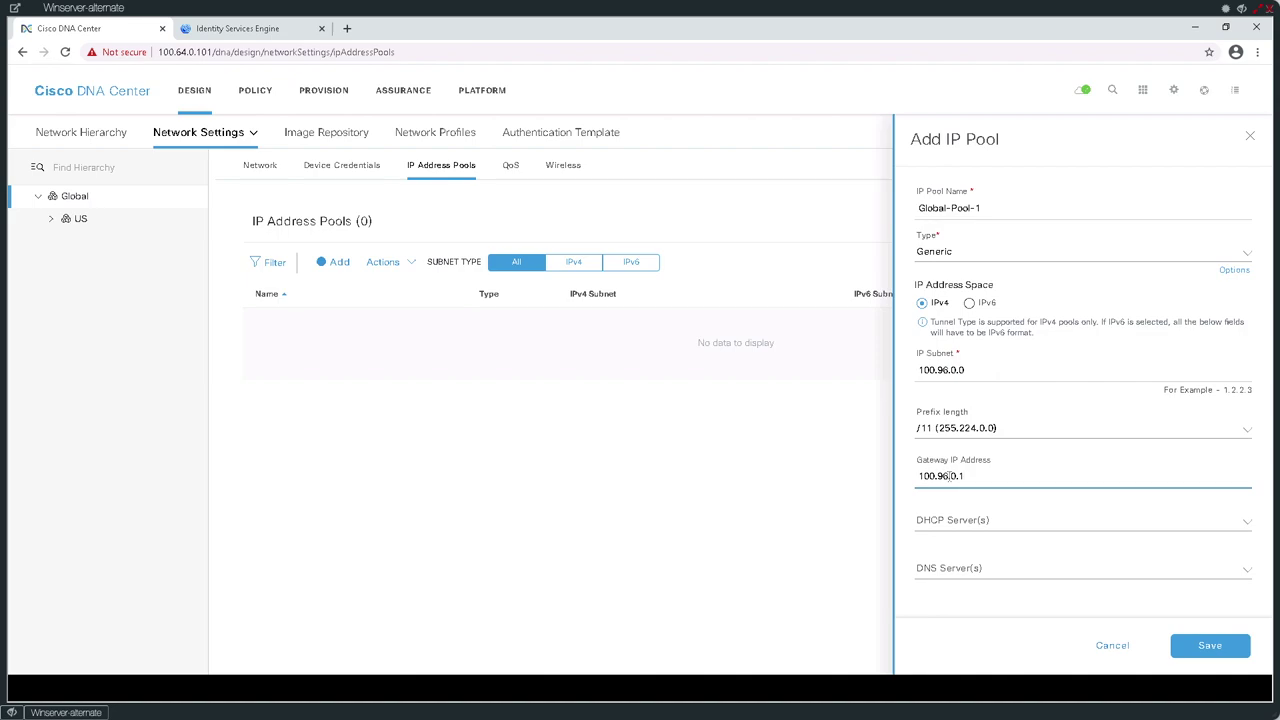
left_click(1036, 511)
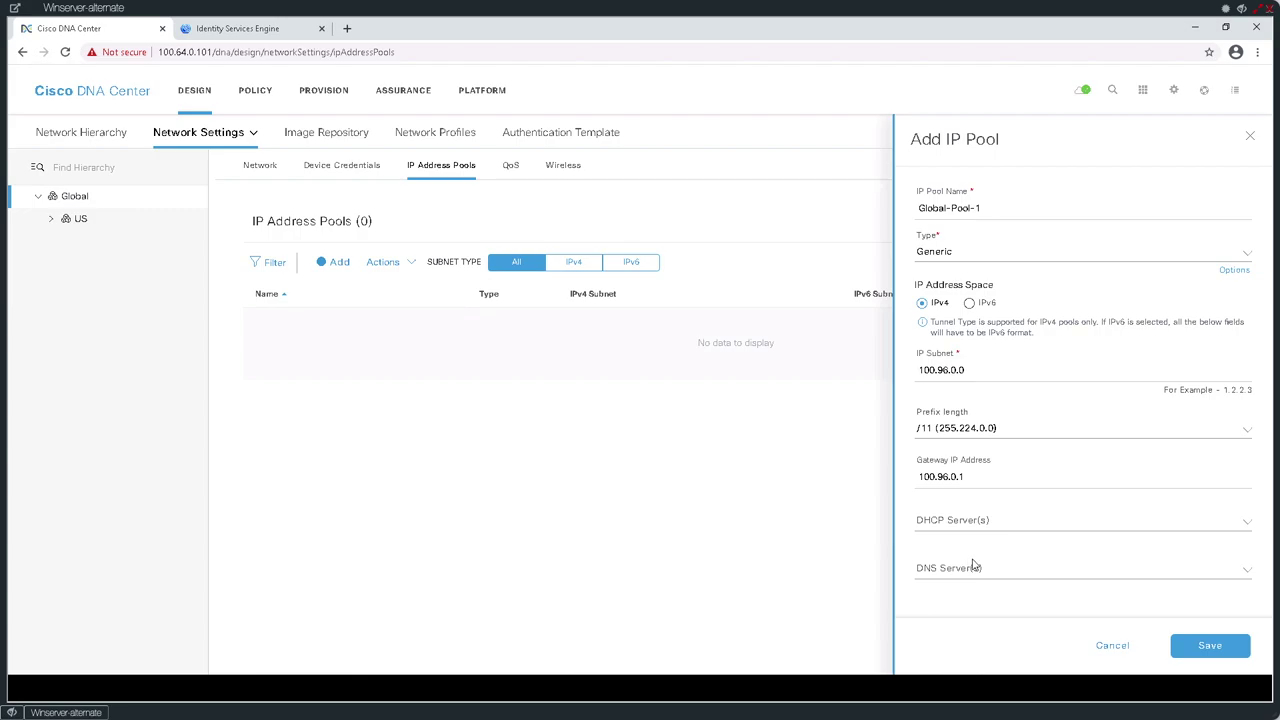
Save Global-Pool-1 and select the Global site level
left_click(1207, 647)
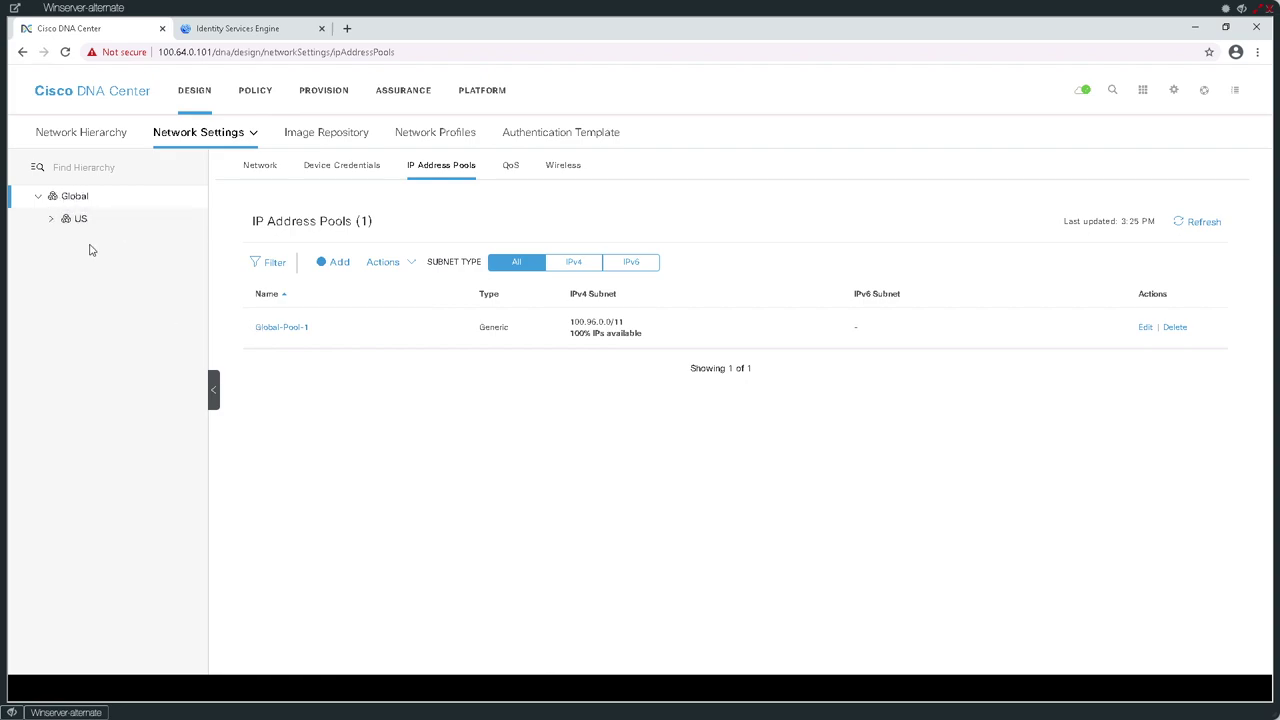
left_click(66, 200)
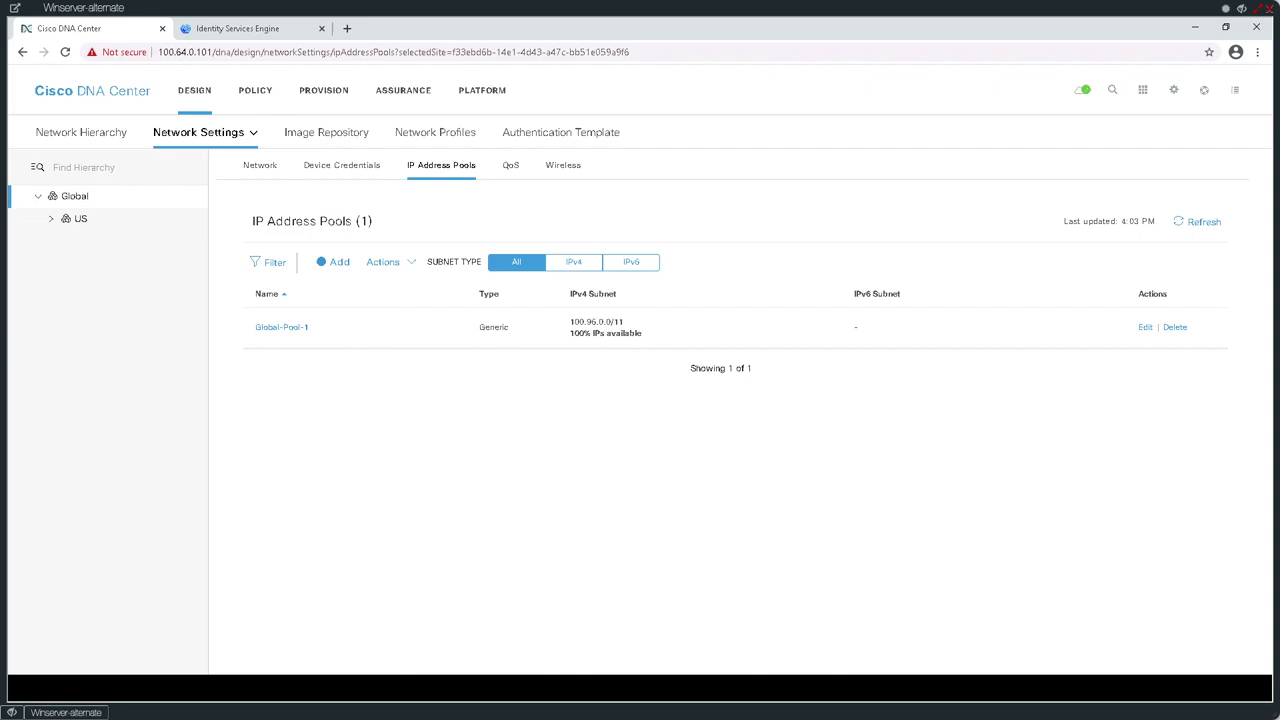
Select SJC-HQ under US, permanently dismiss the inherited-settings notice, and begin a pool reservation
left_click(51, 221)
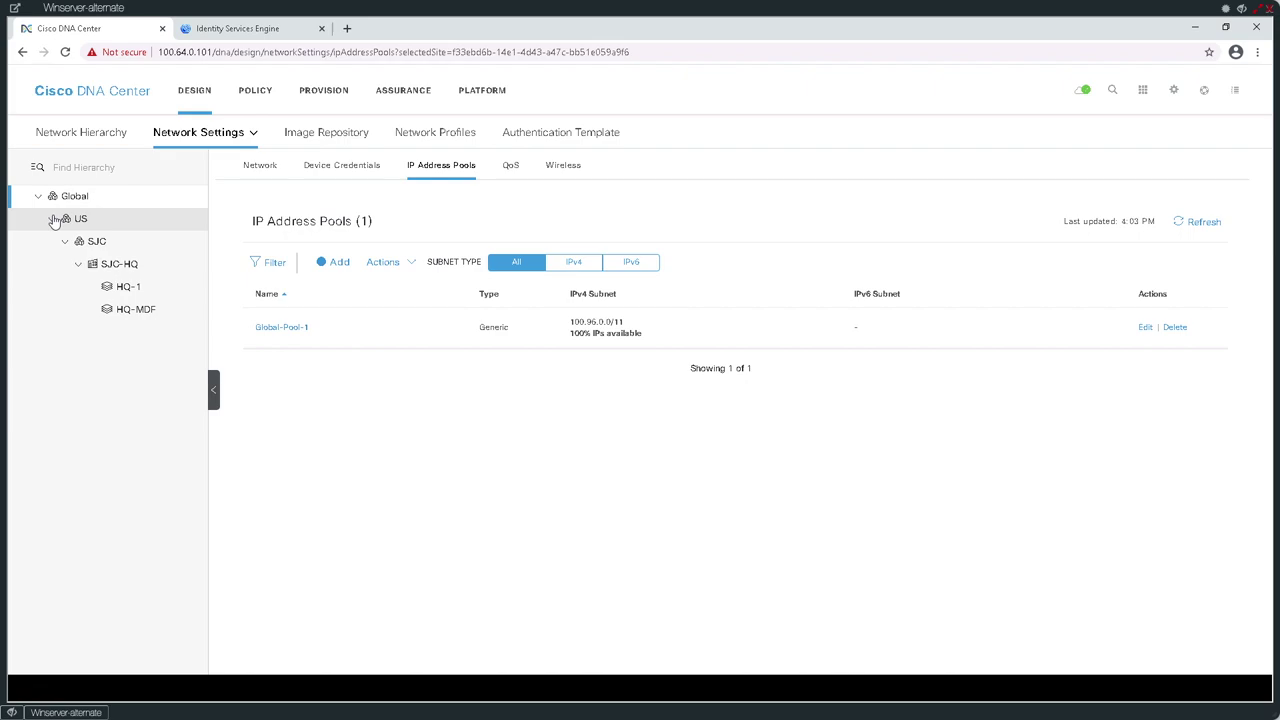
left_click(109, 266)
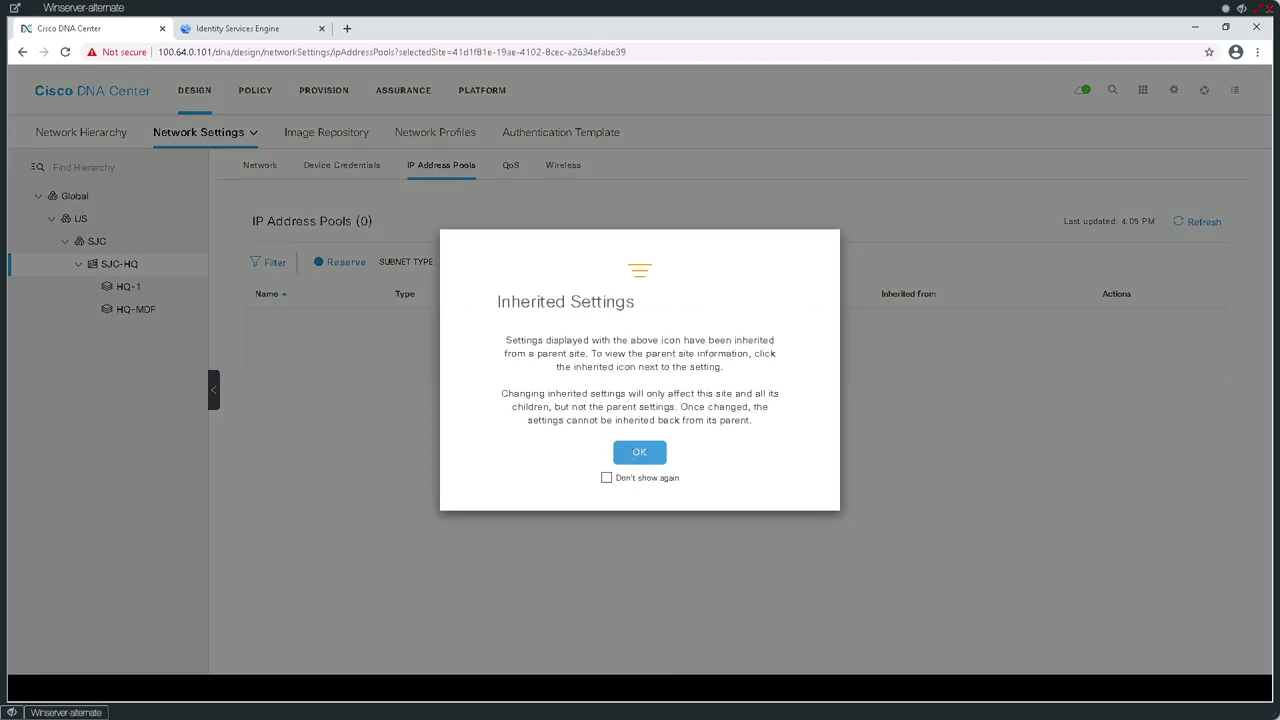
left_click(606, 480)
left_click(636, 458)
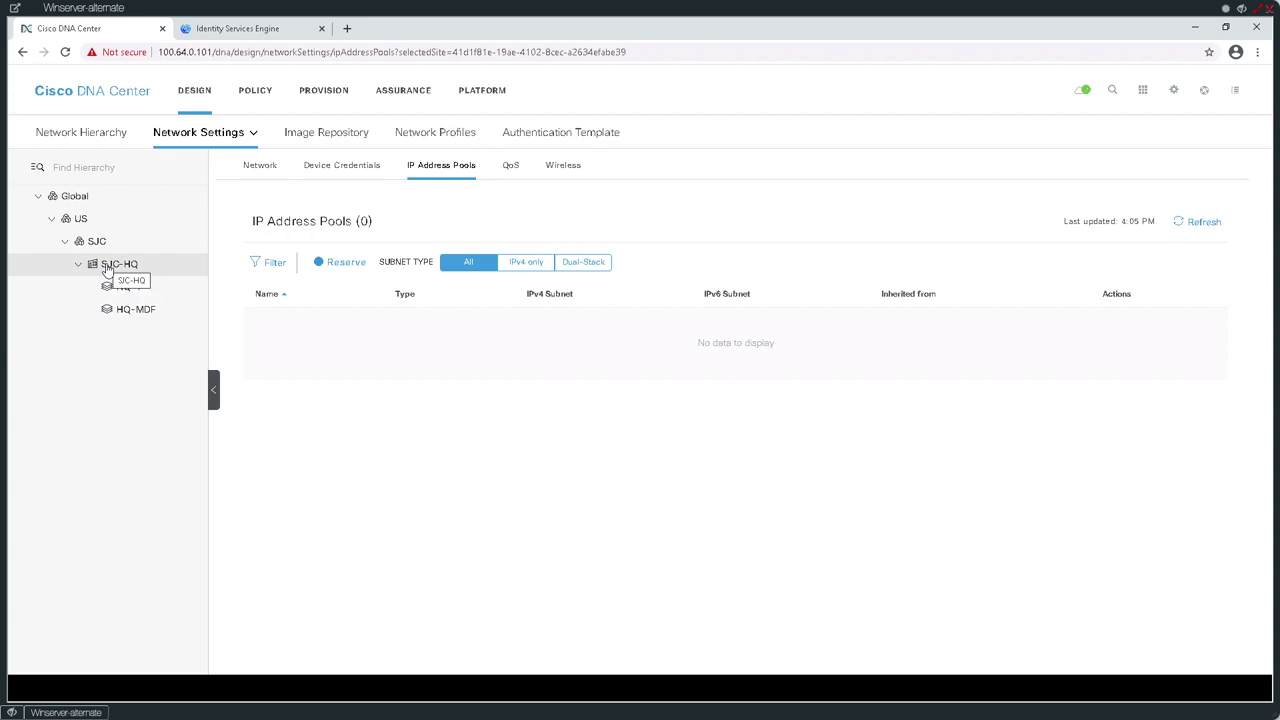
left_click(319, 264)
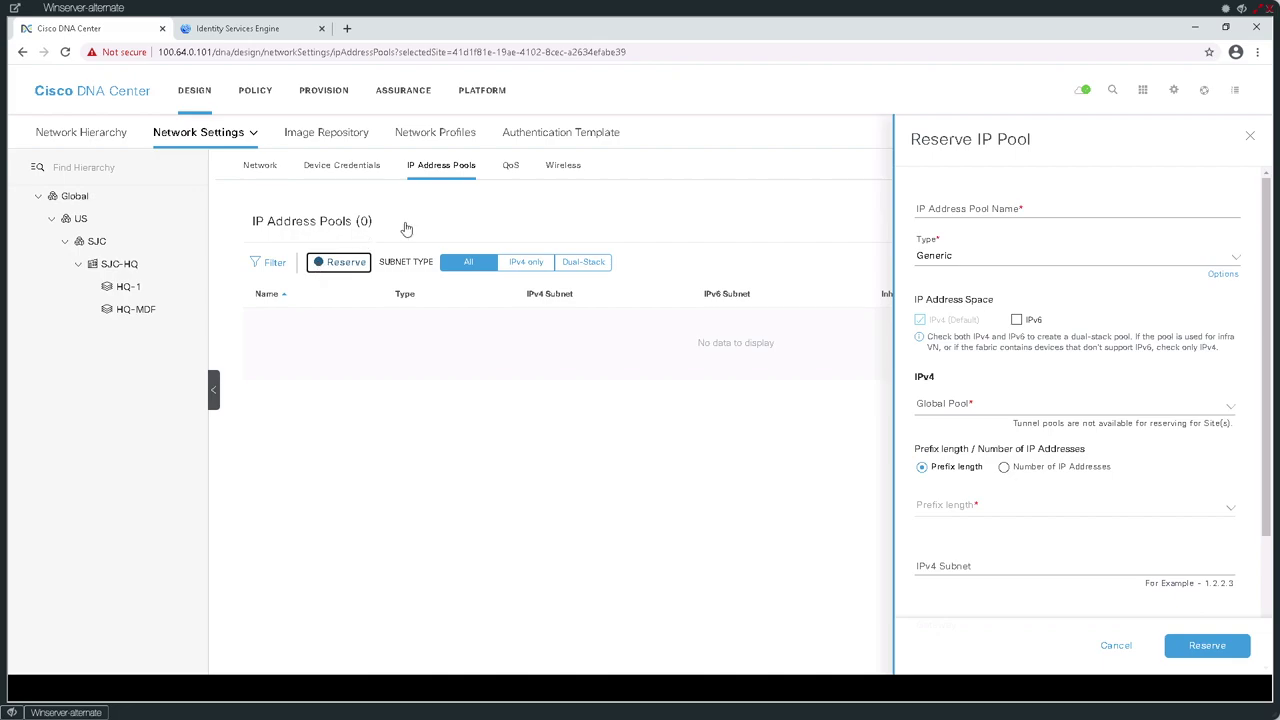
Name the reservation SJC-Border-Handoff and draw it from Global-Pool-1 (100.96.0.0/11)
left_click(938, 207)
type("SJ")
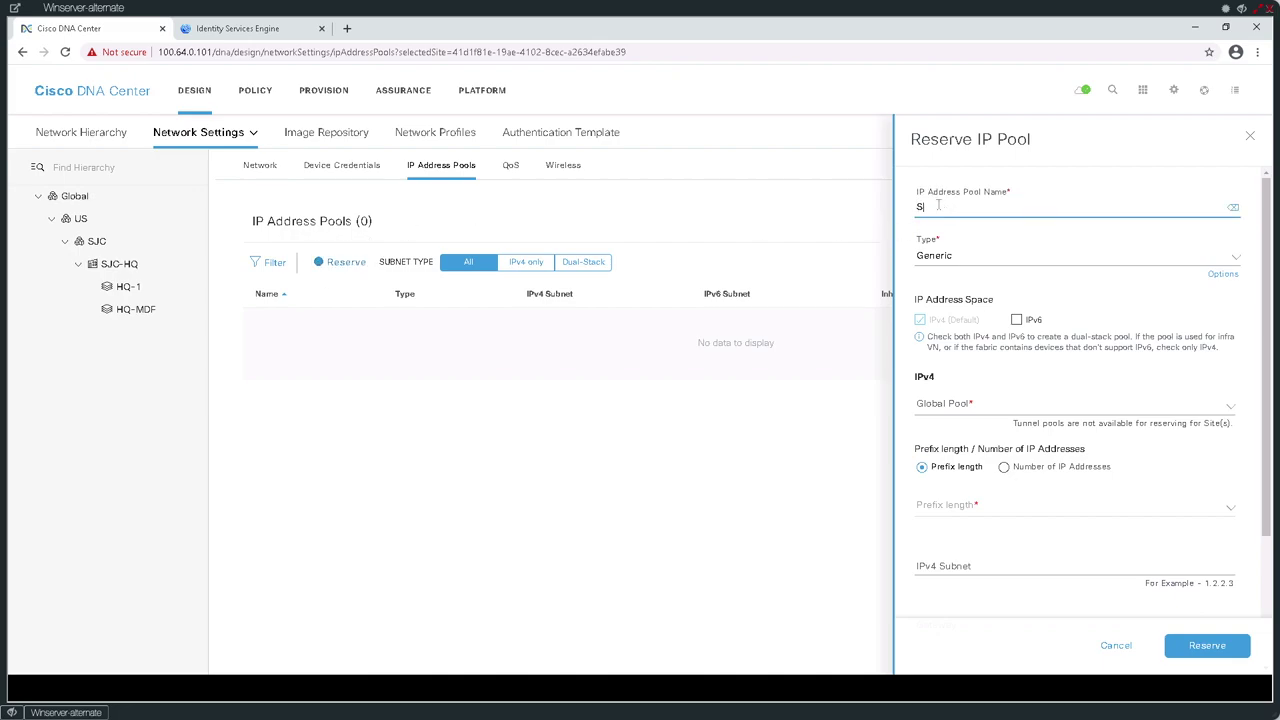
type("C-Border-Handoff")
left_click(950, 414)
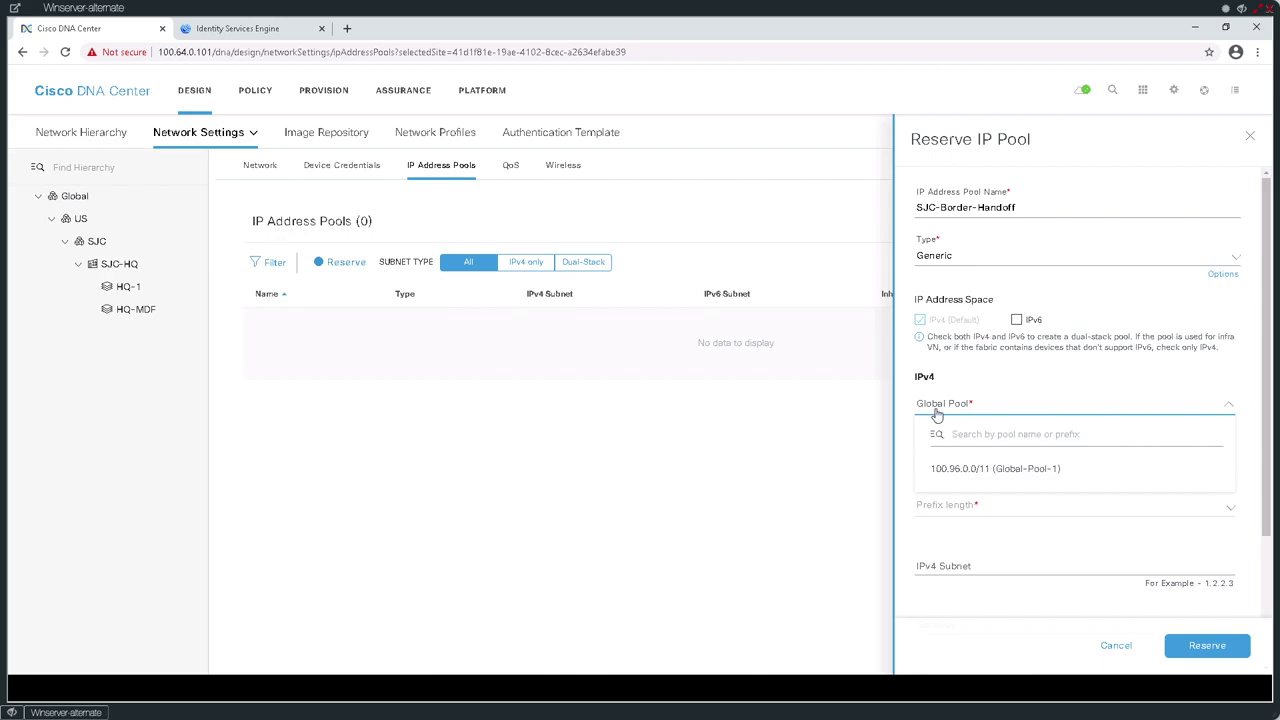
left_click(947, 472)
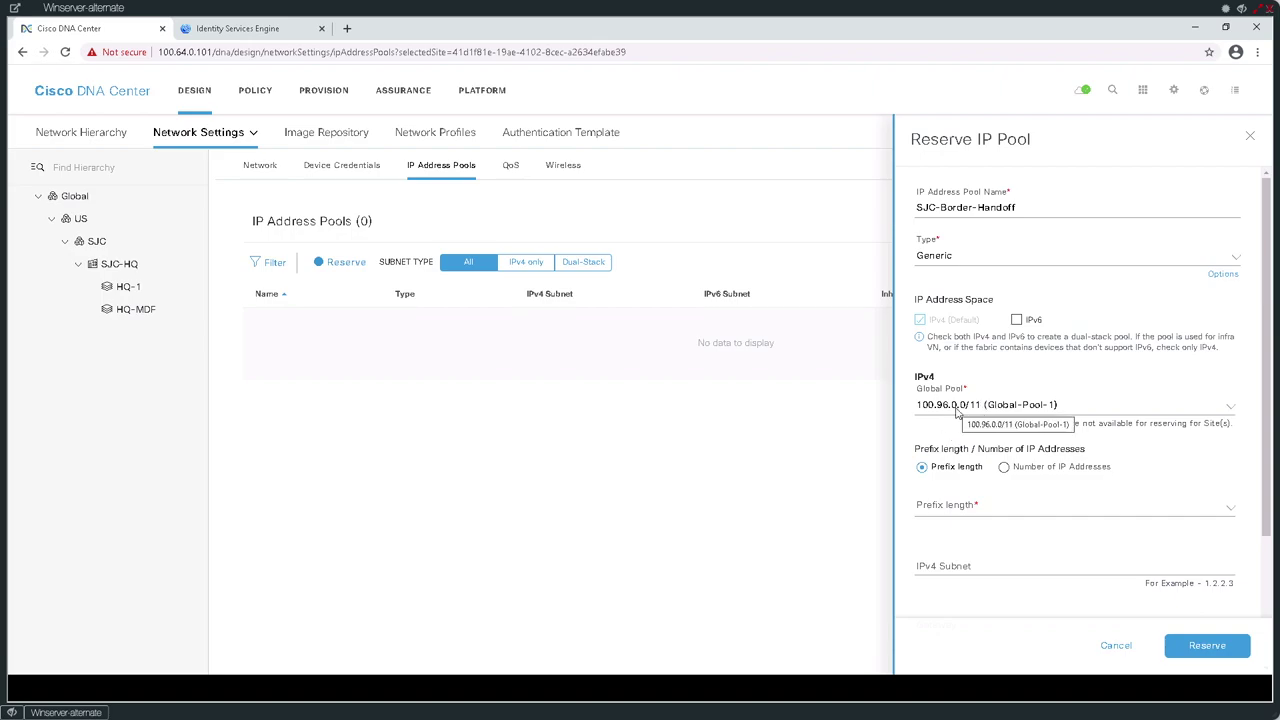
Set prefix /24, subnet 100.126.1.0 and gateway 100.126.1.1, then reserve the pool
scroll(948, 467, "down", 1)
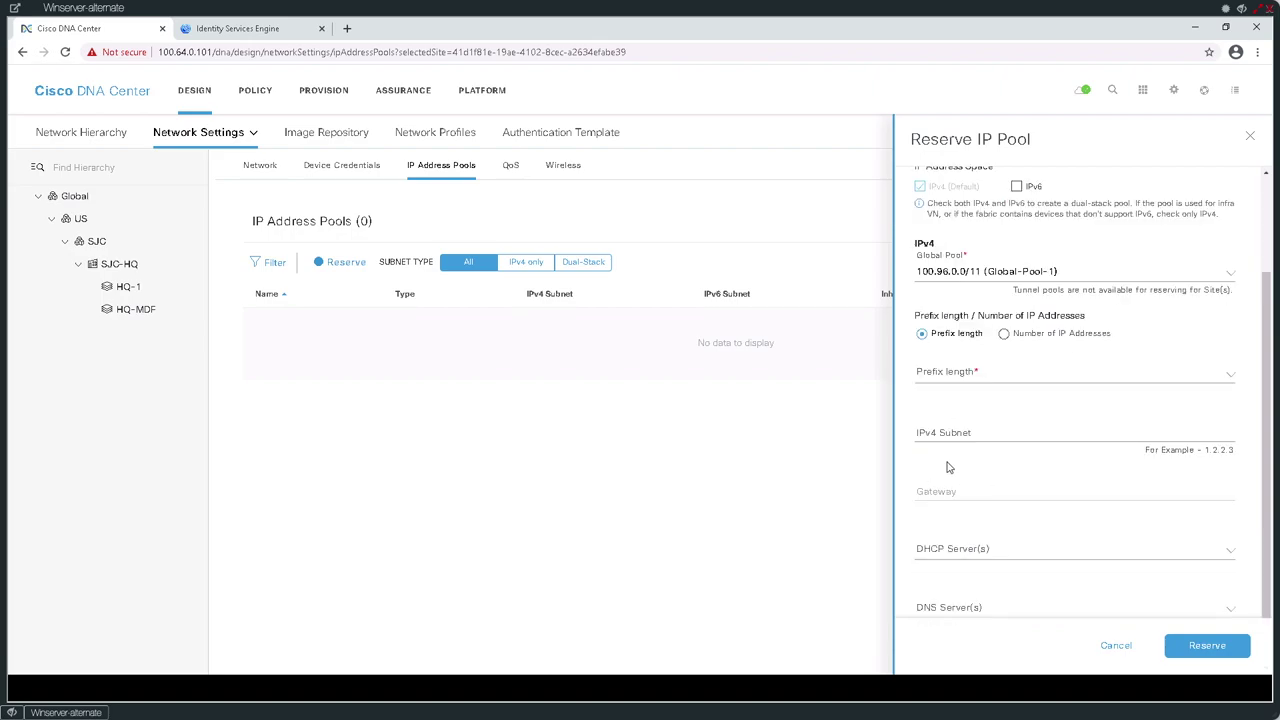
left_click(976, 373)
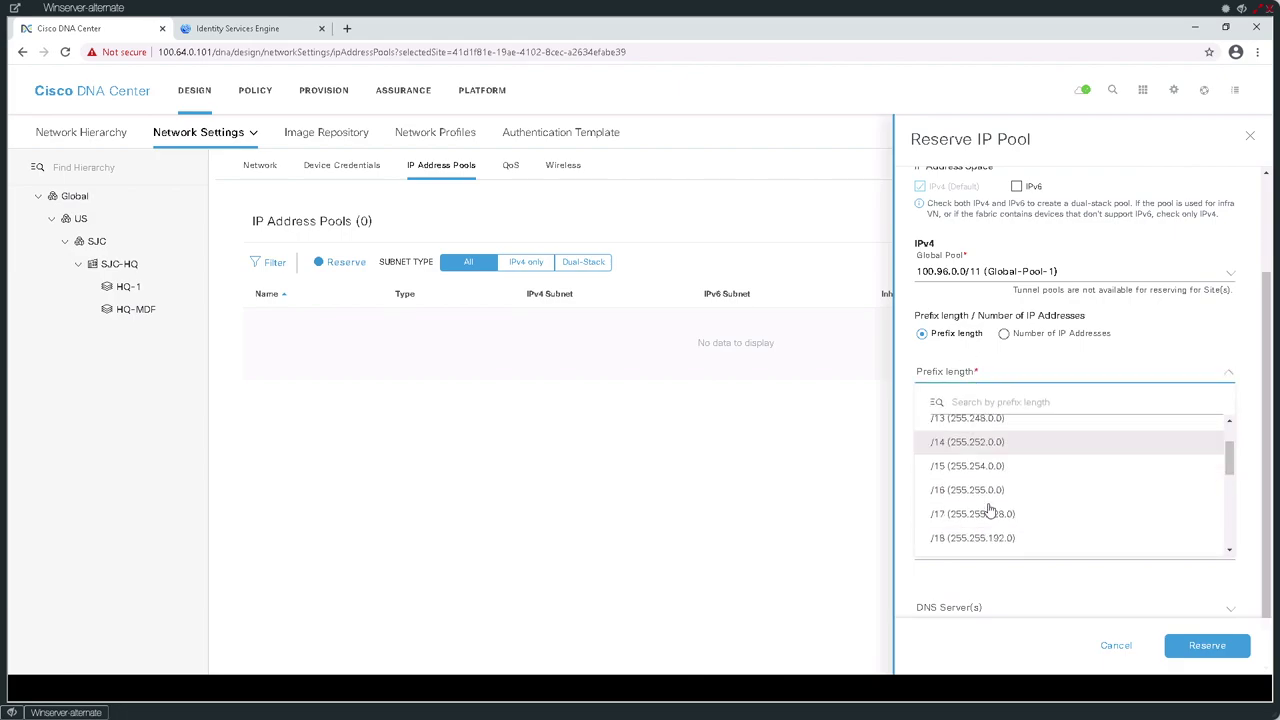
scroll(986, 508, "down", 5)
left_click(967, 484)
left_click(962, 436)
type("10")
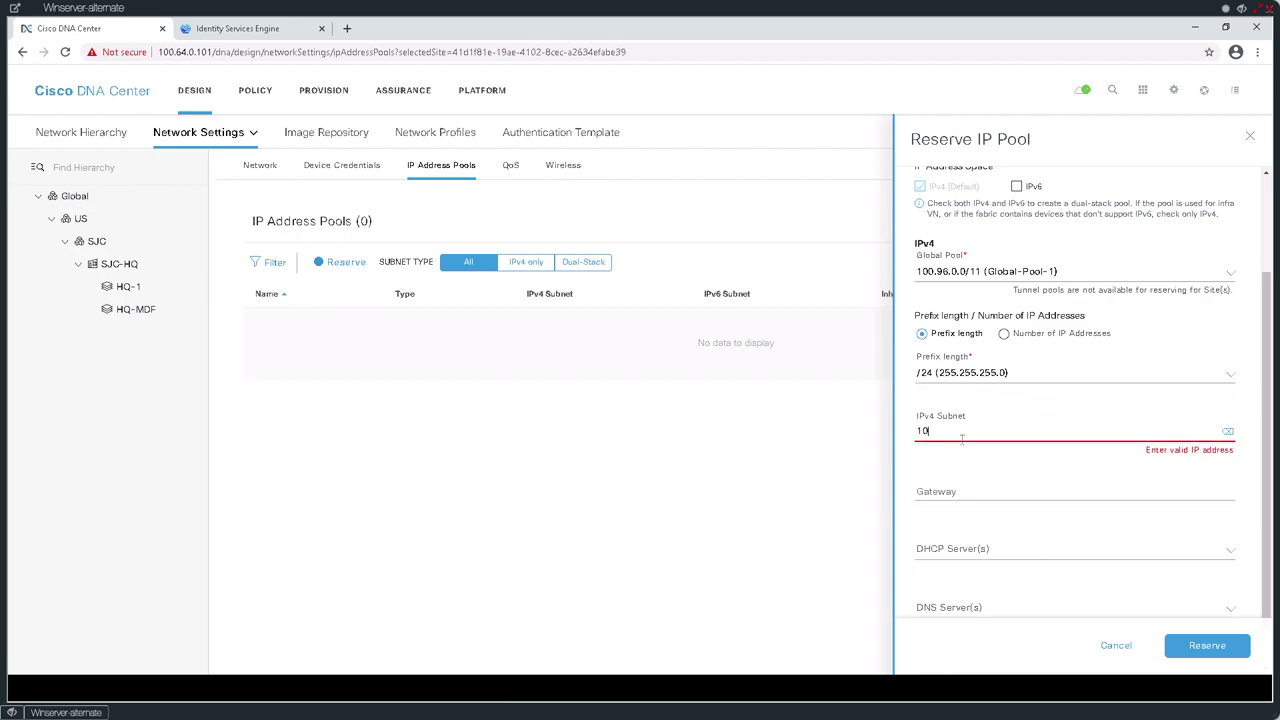
type("0.126.1.0")
left_click(953, 490)
type("100.12")
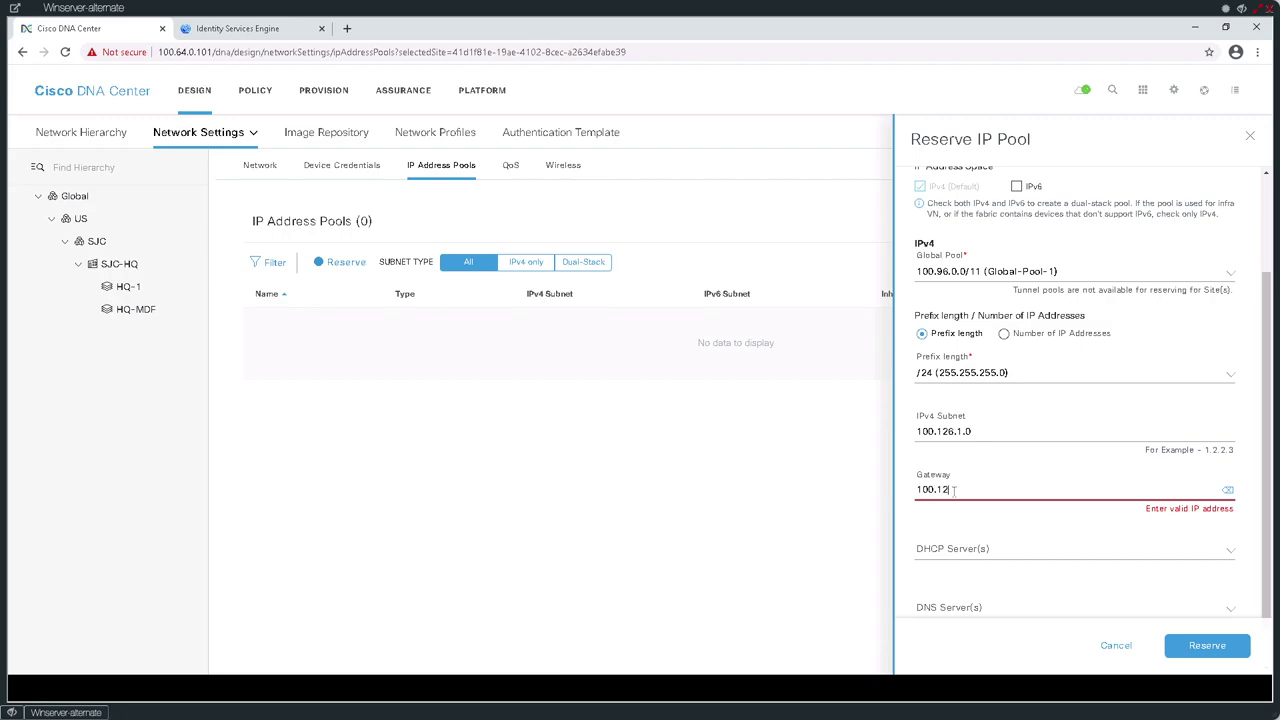
type("6.1.1")
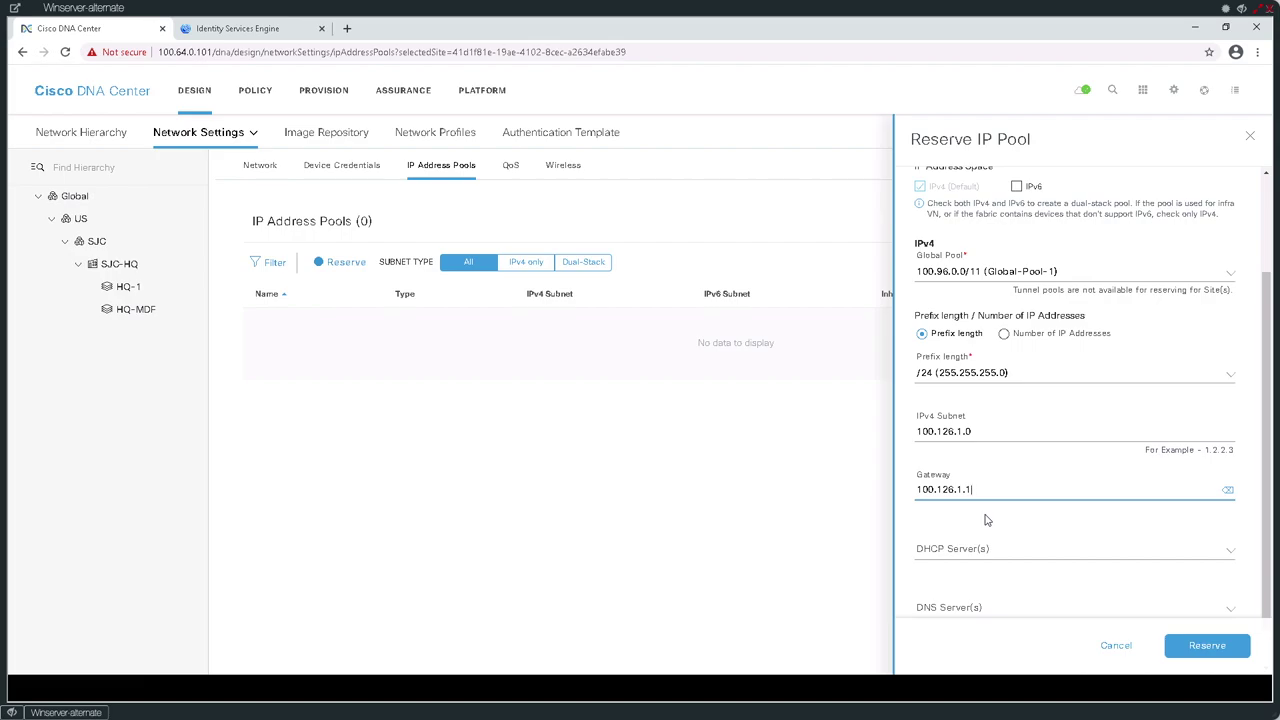
left_click(1213, 648)
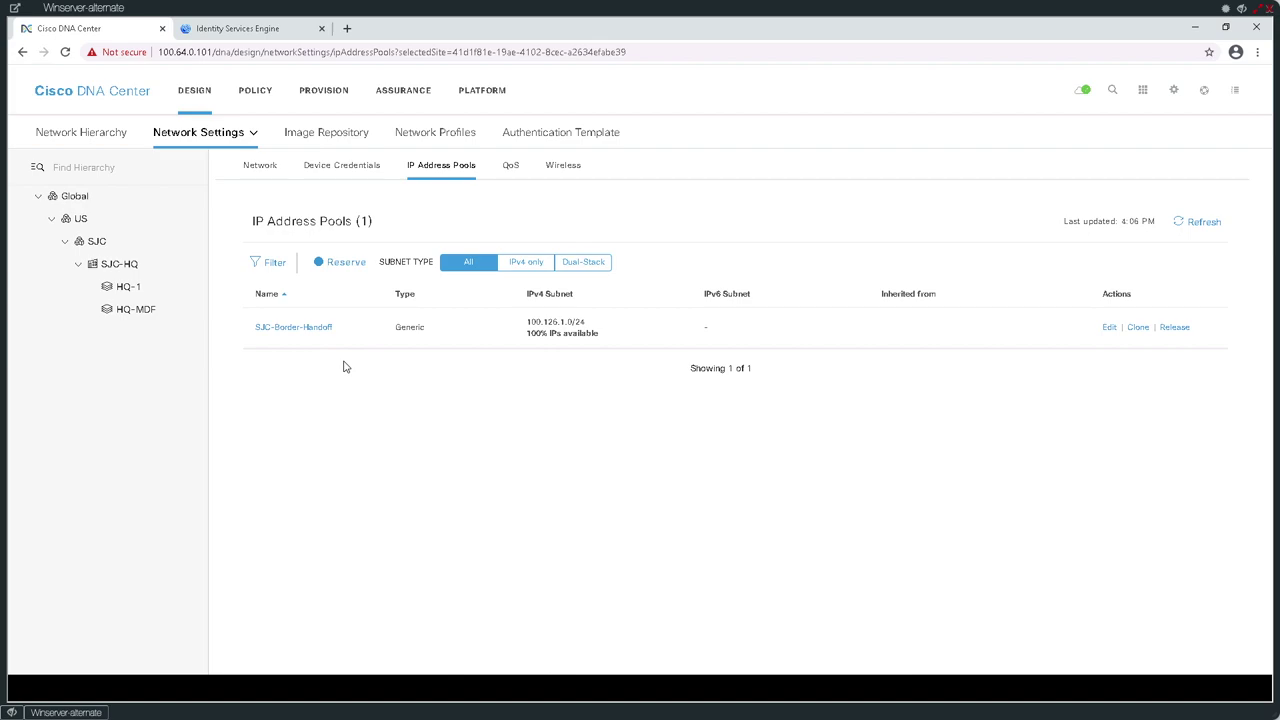
Start a new reservation named SJC-Campus-Users drawn from Global-Pool-1
left_click(316, 263)
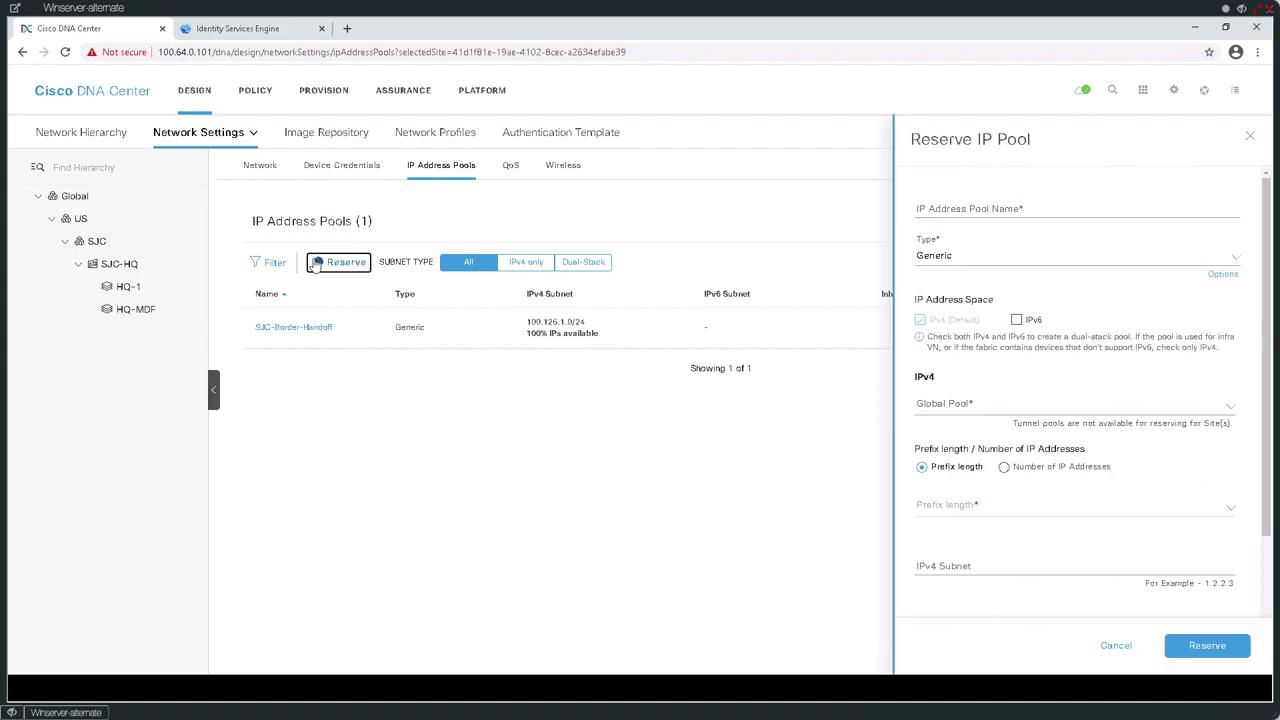
left_click(932, 211)
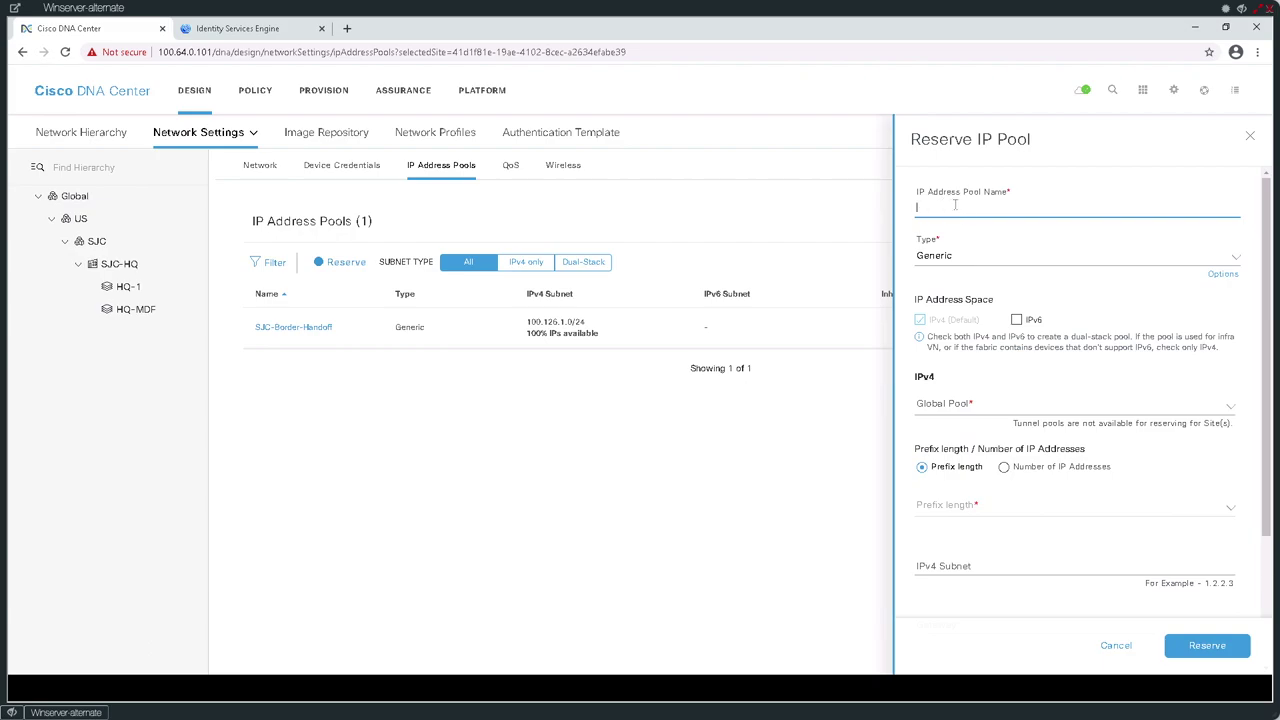
type("SJC-Campus-Users")
left_click(951, 403)
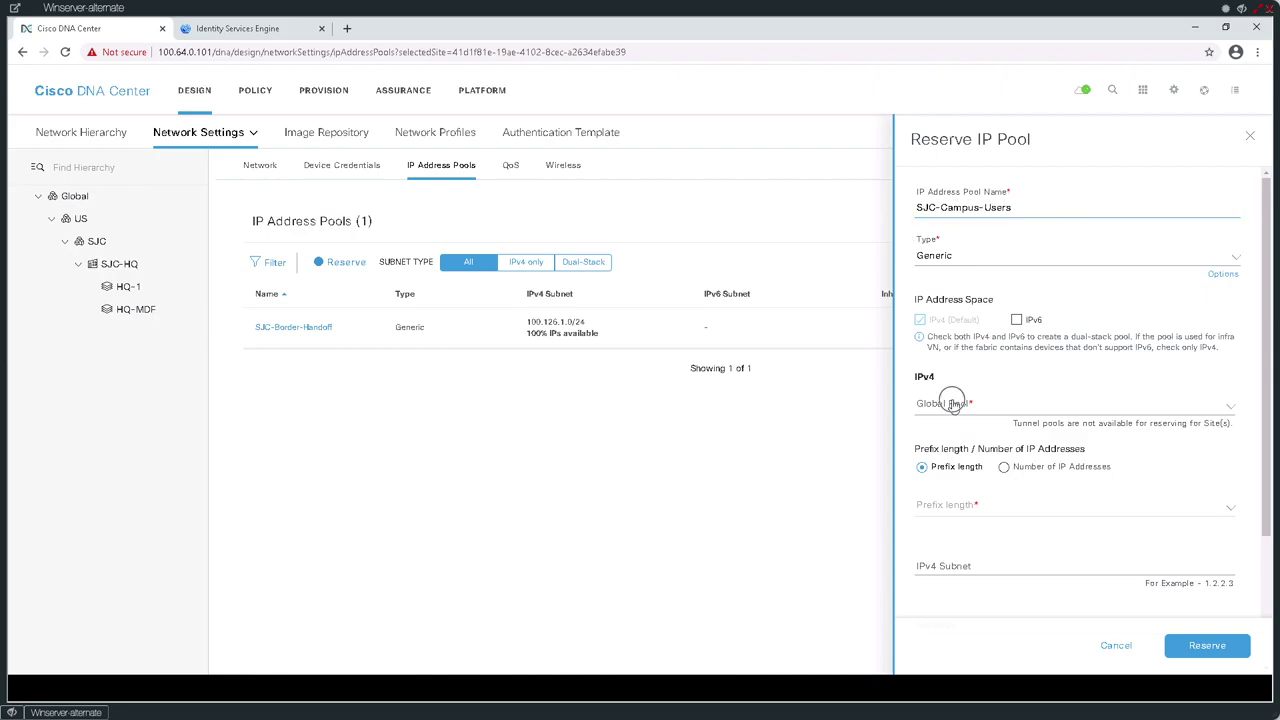
left_click(971, 468)
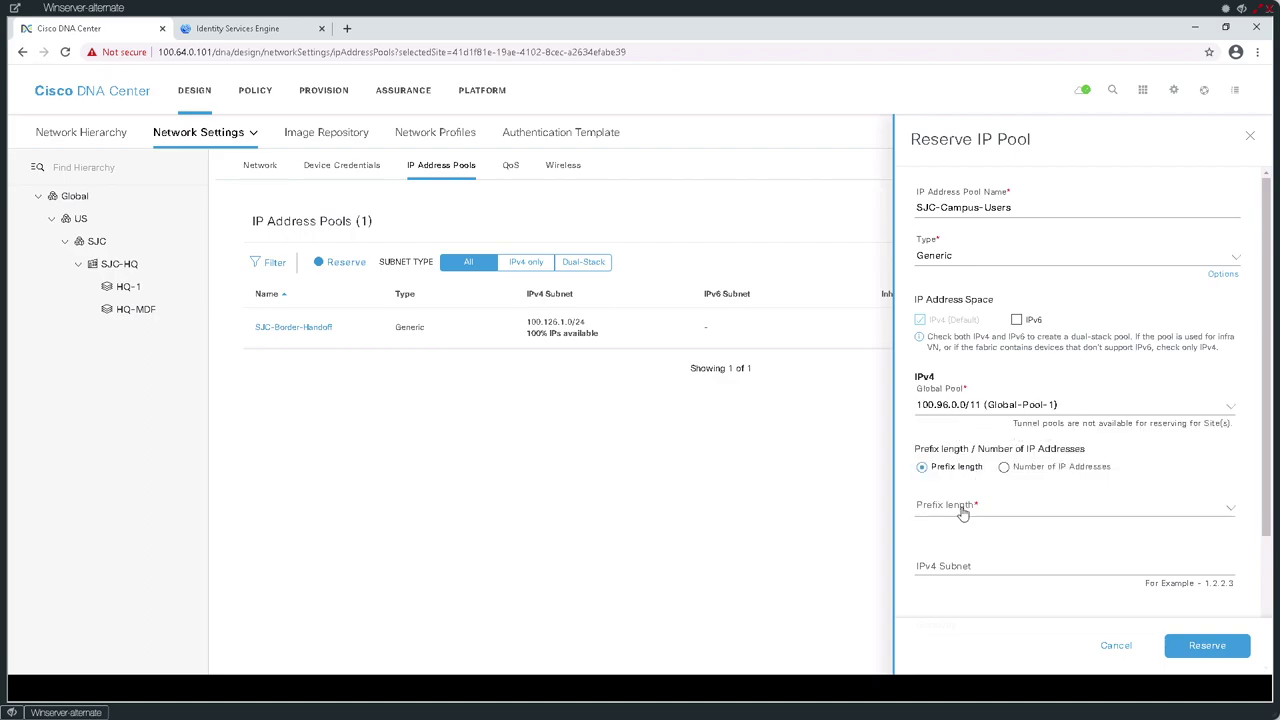
Set prefix /20, subnet 100.100.0.0 and gateway 100.100.0.1
left_click(960, 511)
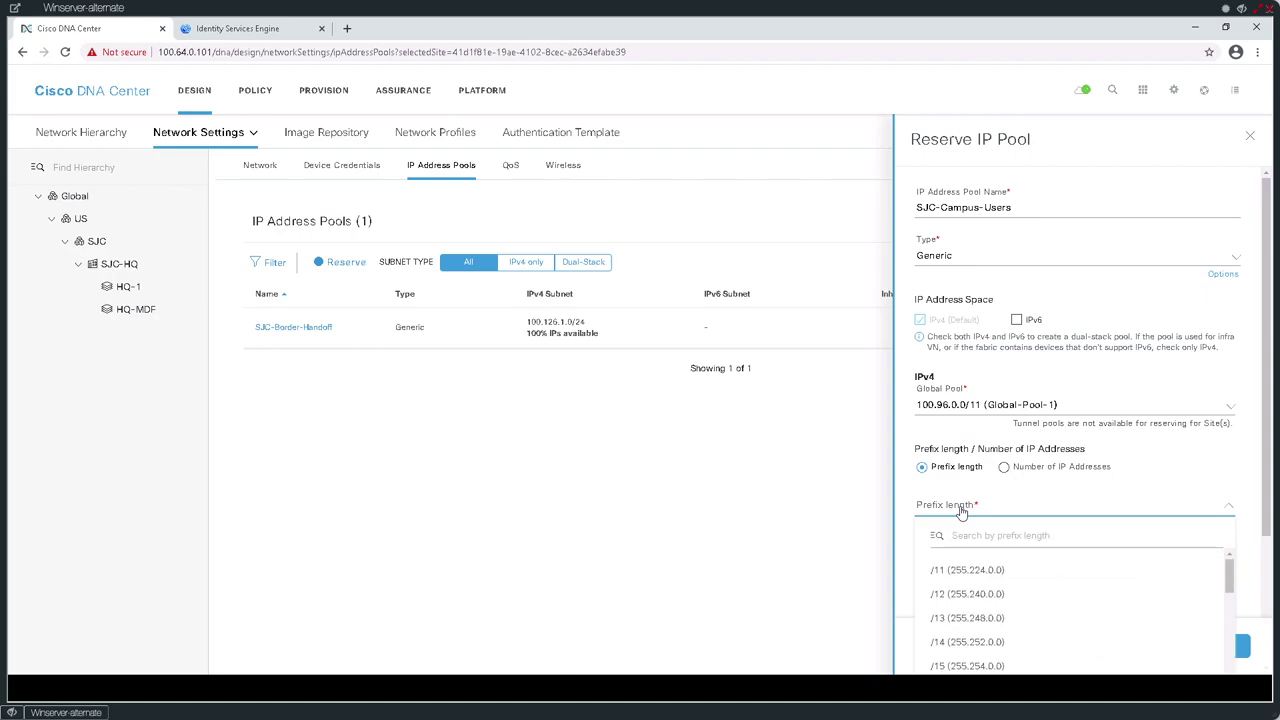
type("/20")
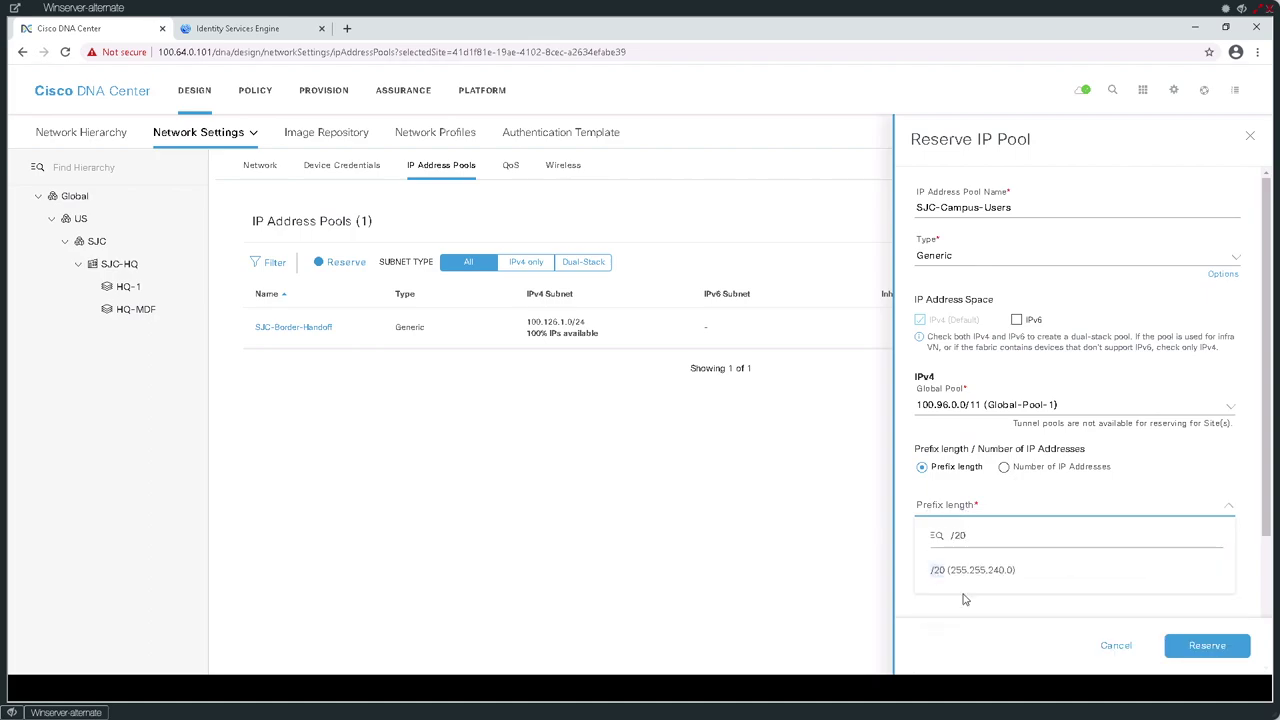
left_click(963, 569)
left_click(957, 567)
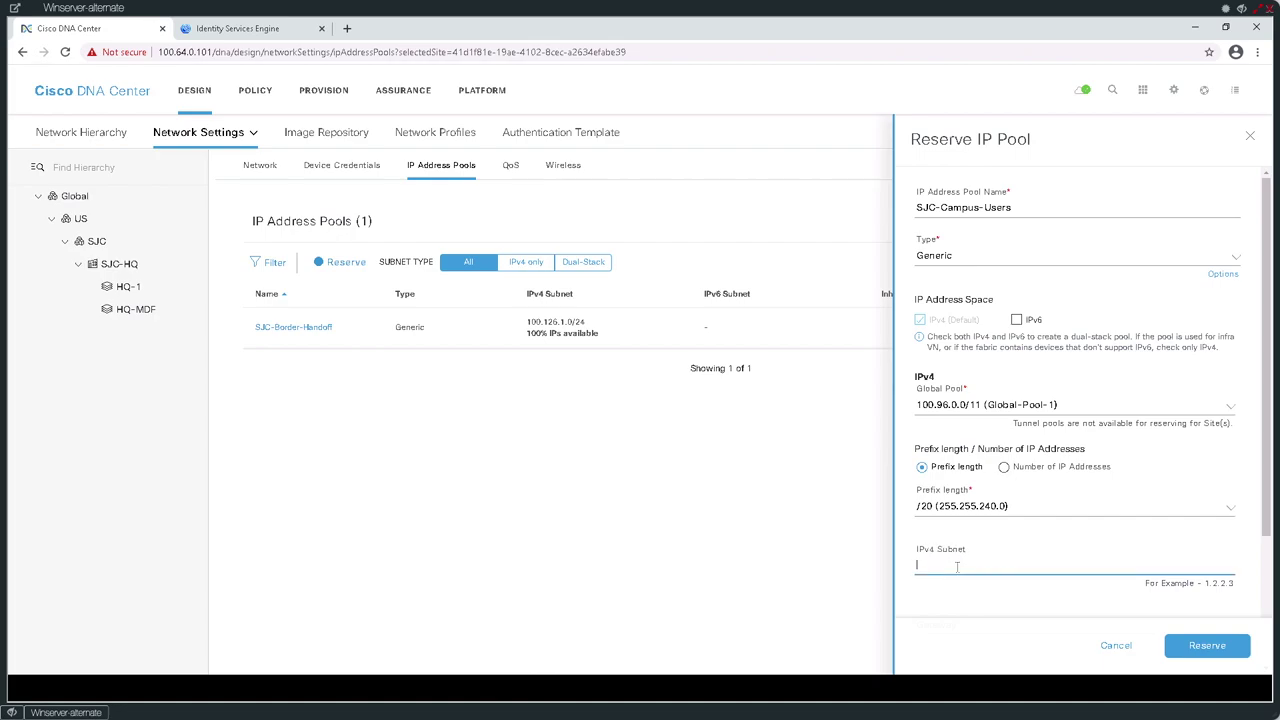
type("100.1")
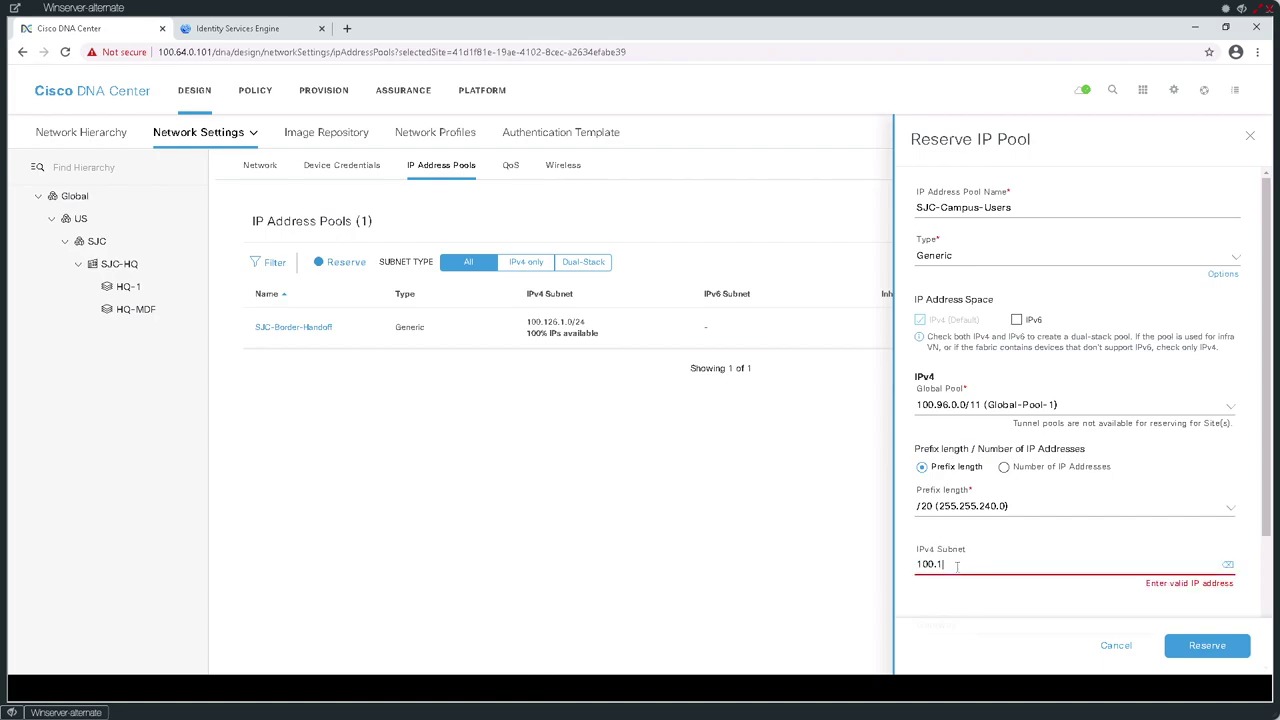
type("00.0.0")
scroll(970, 549, "down", 2)
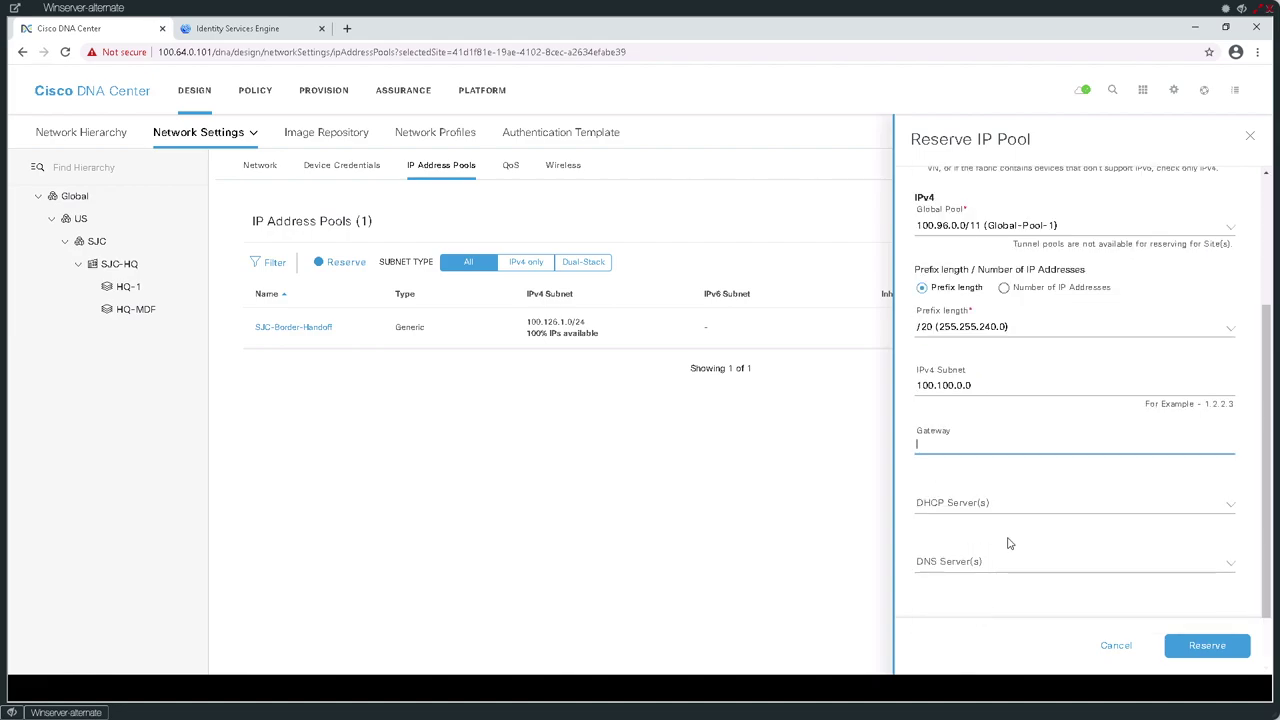
left_click(970, 445)
type("100.100.0.1")
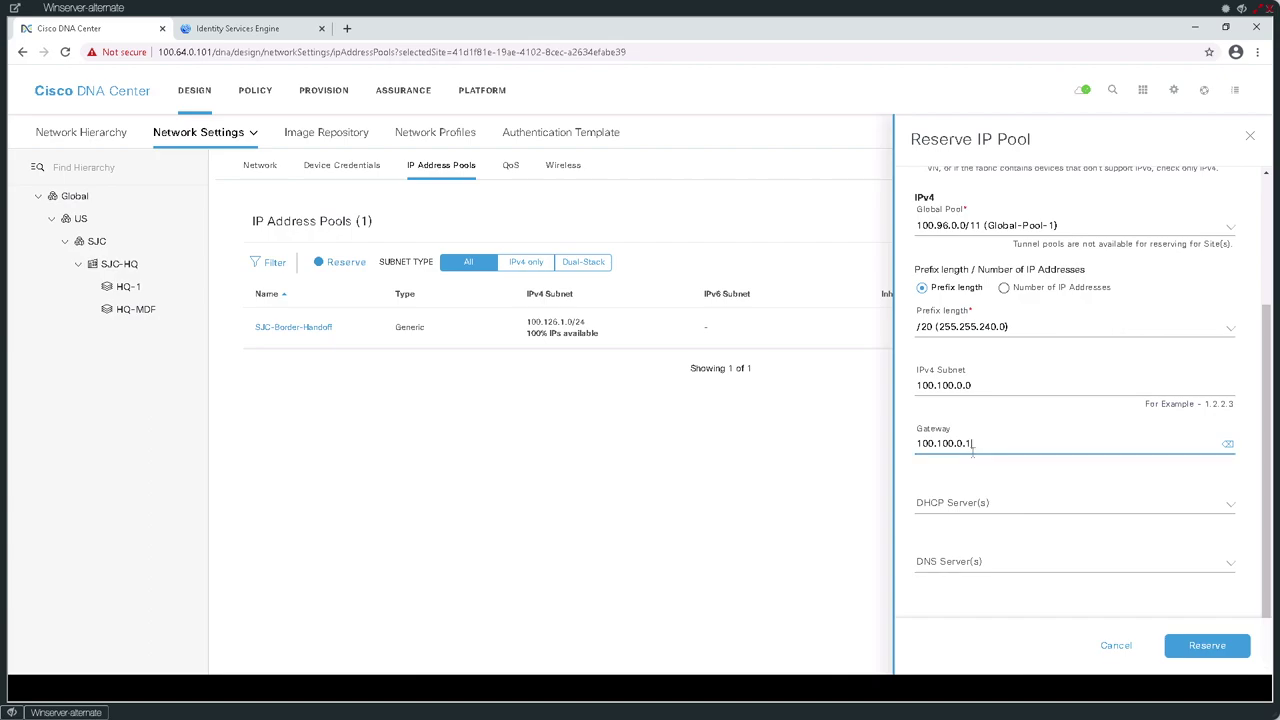
Add 100.64.0.2 as DHCP and DNS server and reserve SJC-Campus-Users
left_click(965, 503)
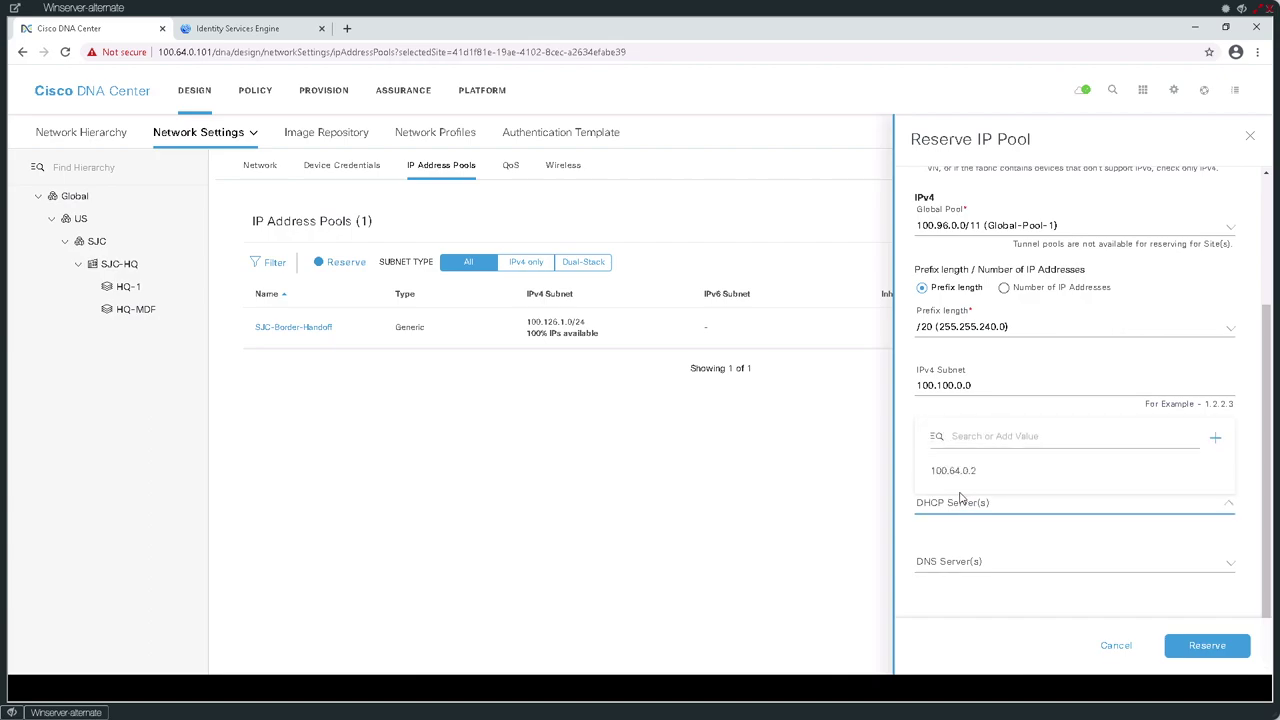
left_click(957, 484)
left_click(981, 563)
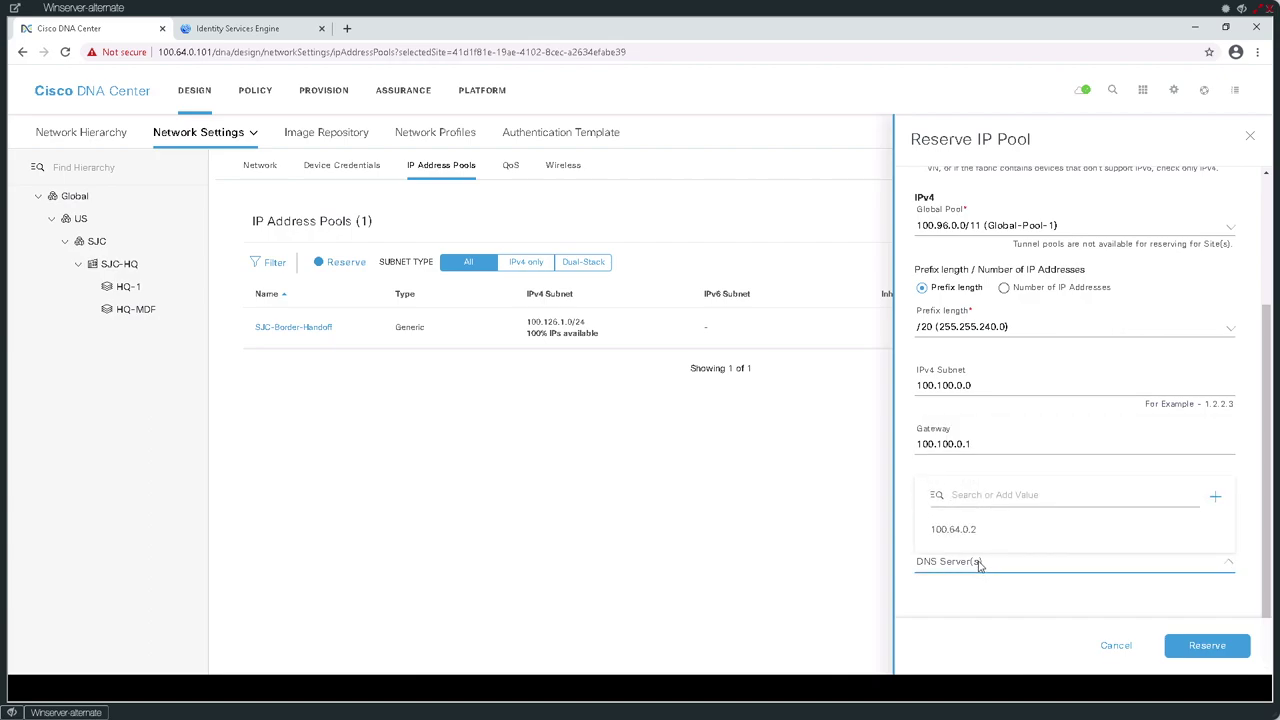
left_click(963, 532)
left_click(969, 612)
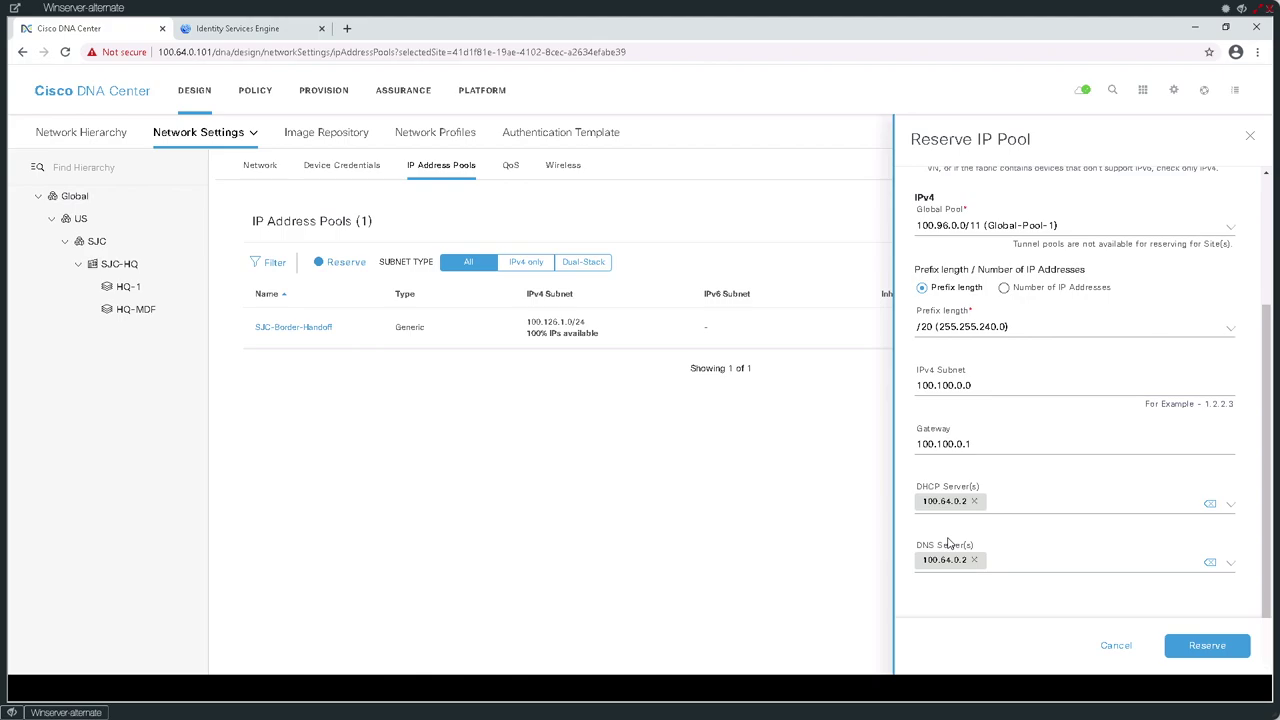
left_click(1207, 647)
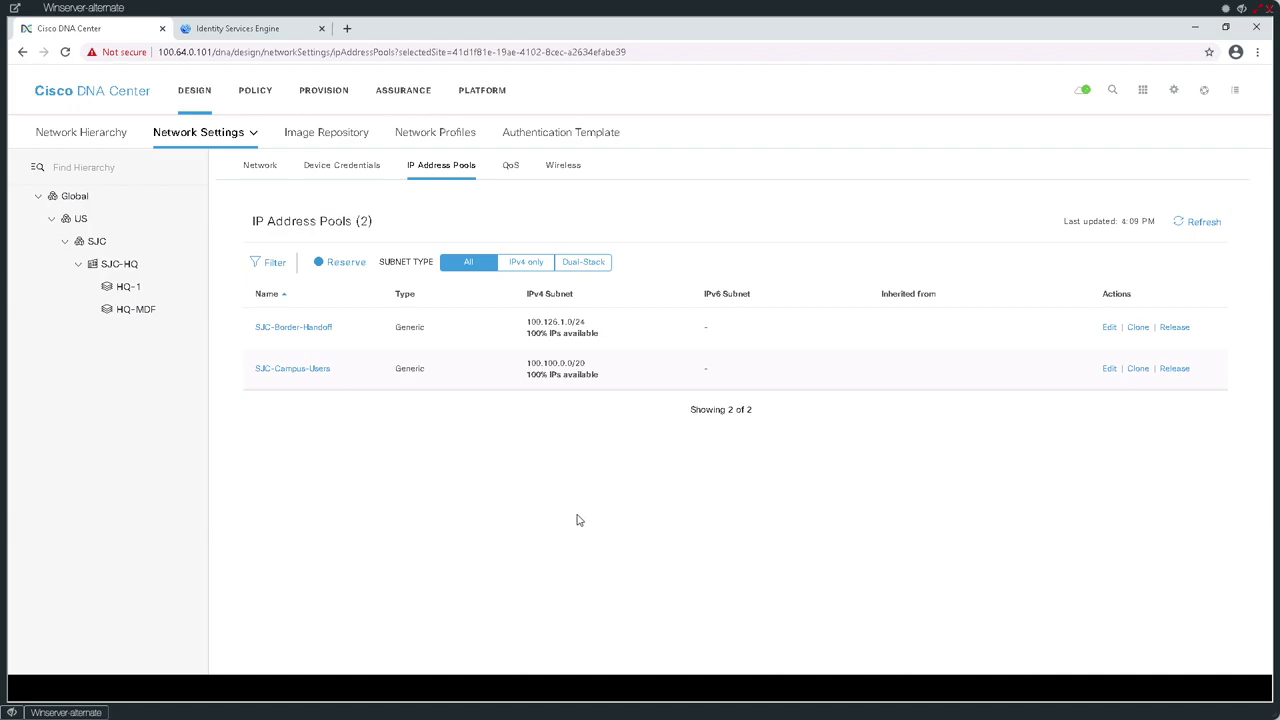
Start a new reservation named SJC-Guest-Users drawn from Global-Pool-1
left_click(322, 262)
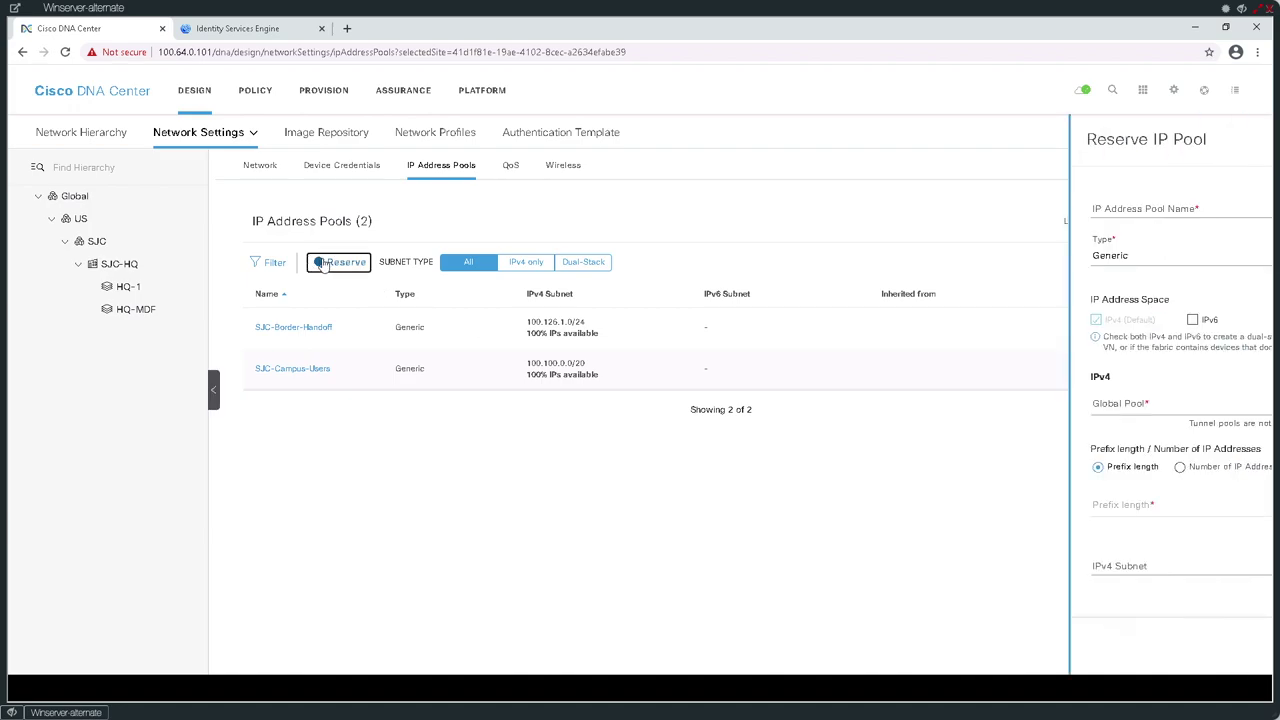
left_click(942, 209)
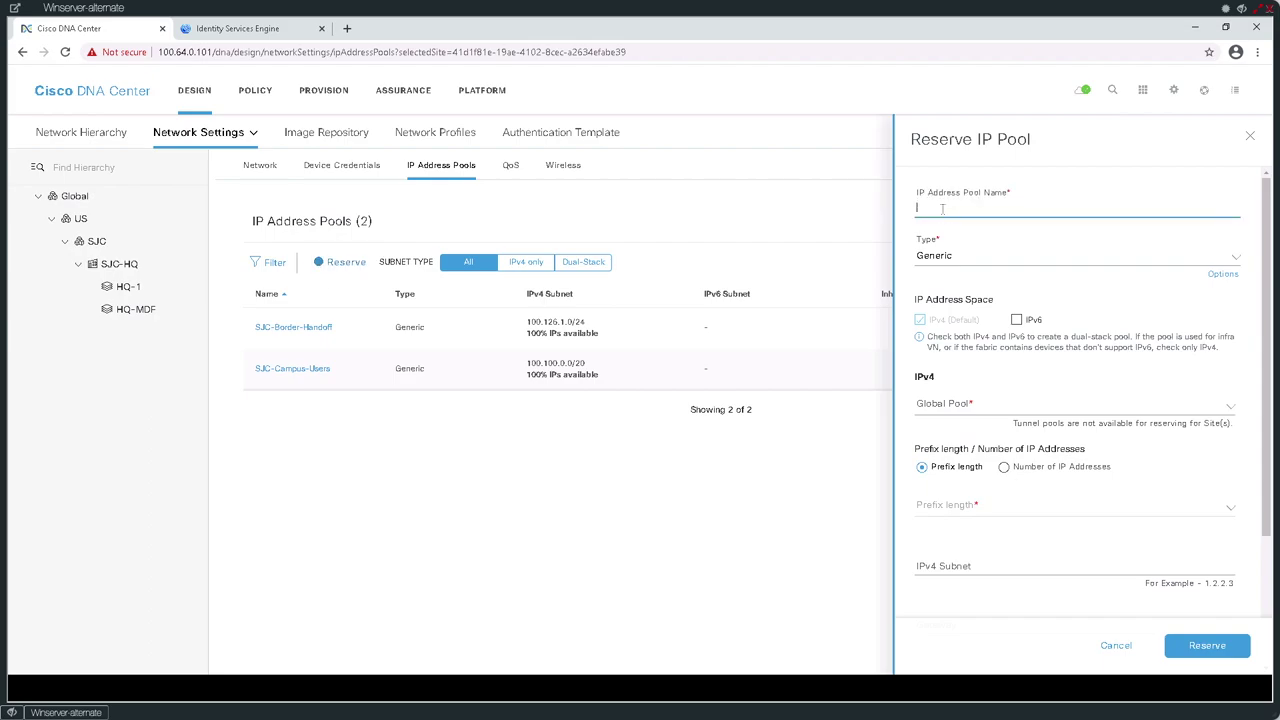
type("SJC-Guest-Users")
scroll(941, 209, "down", 3)
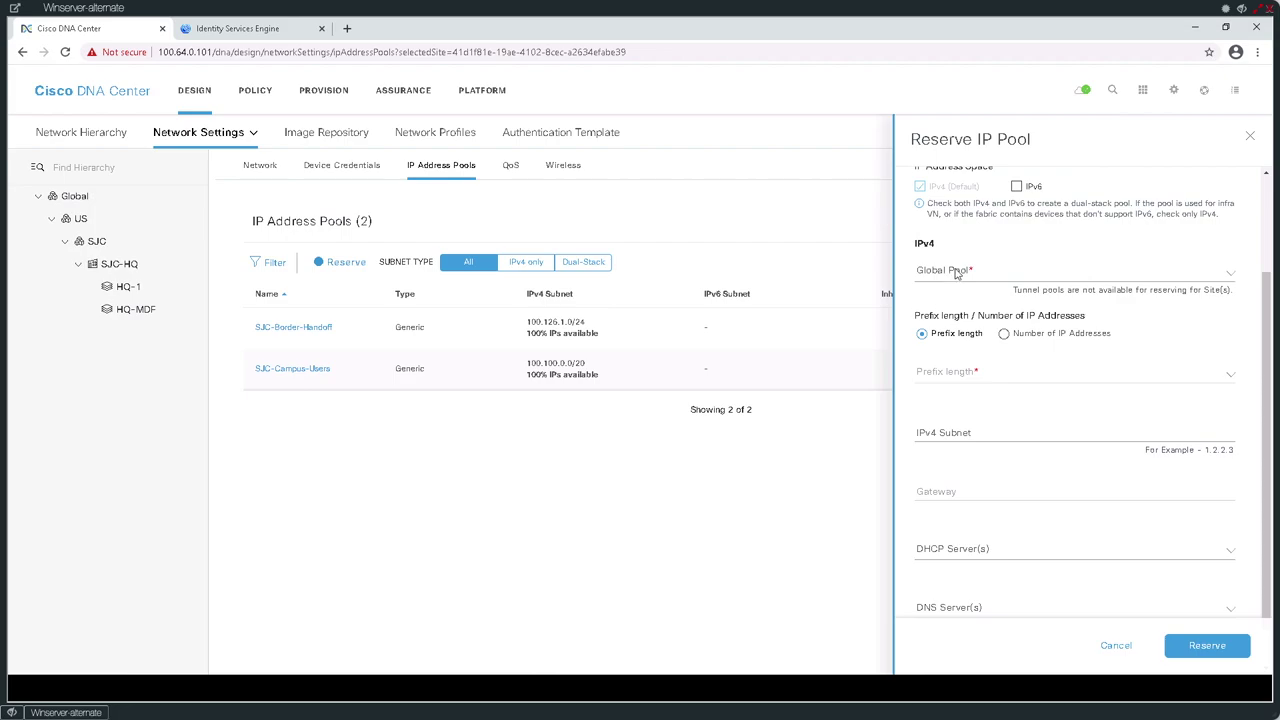
left_click(952, 270)
left_click(958, 335)
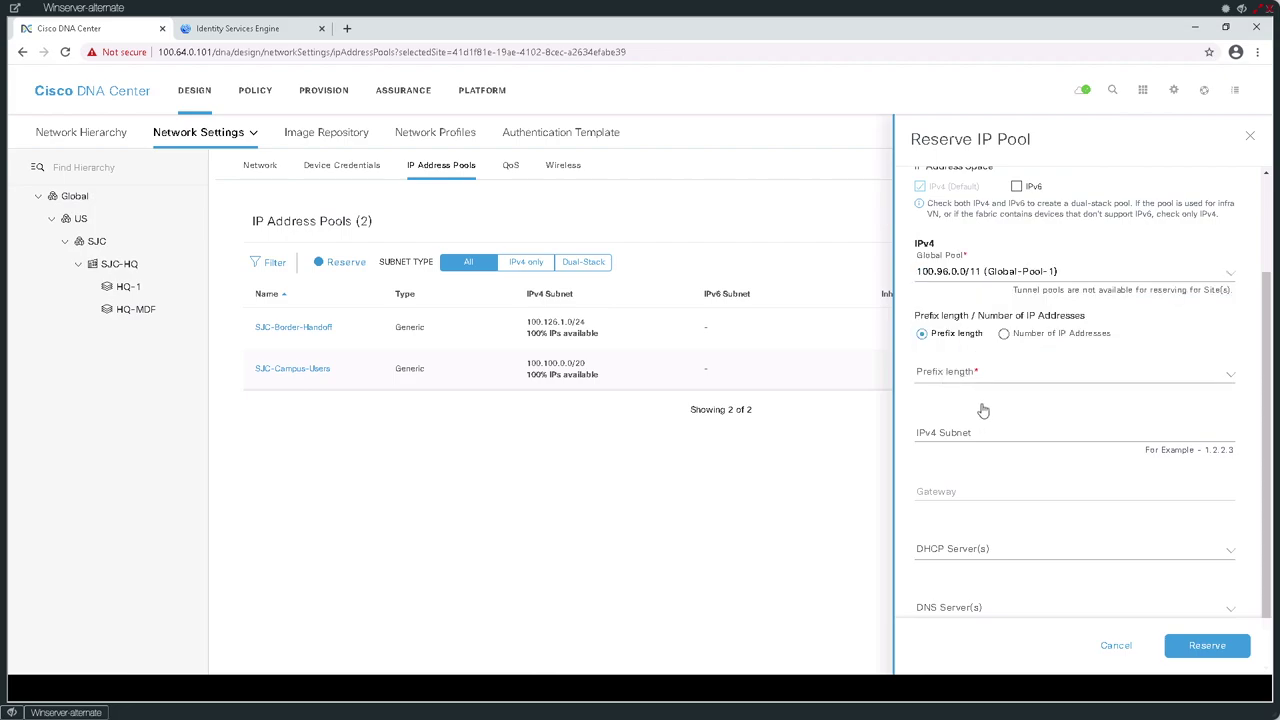
Set prefix /20, subnet 100.99.0.0, gateway 100.99.0.1, DHCP 100.64.0.2, and reserve
left_click(948, 373)
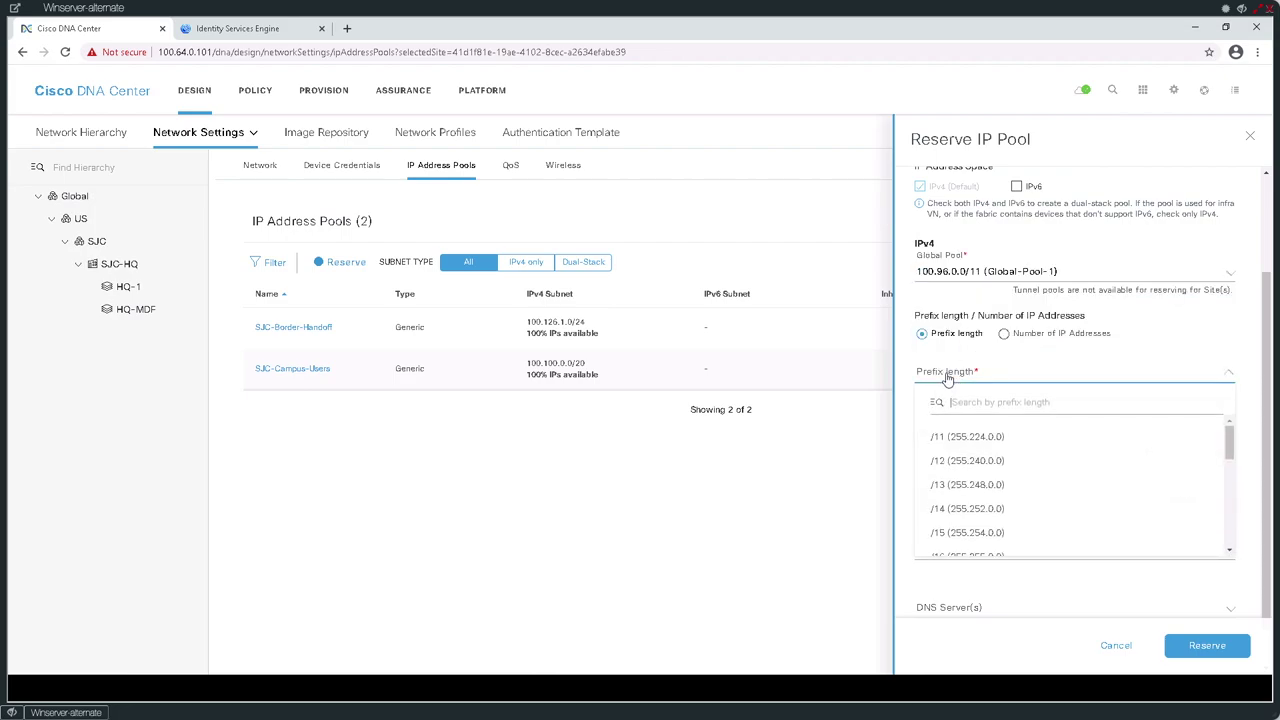
scroll(974, 506, "down", 5)
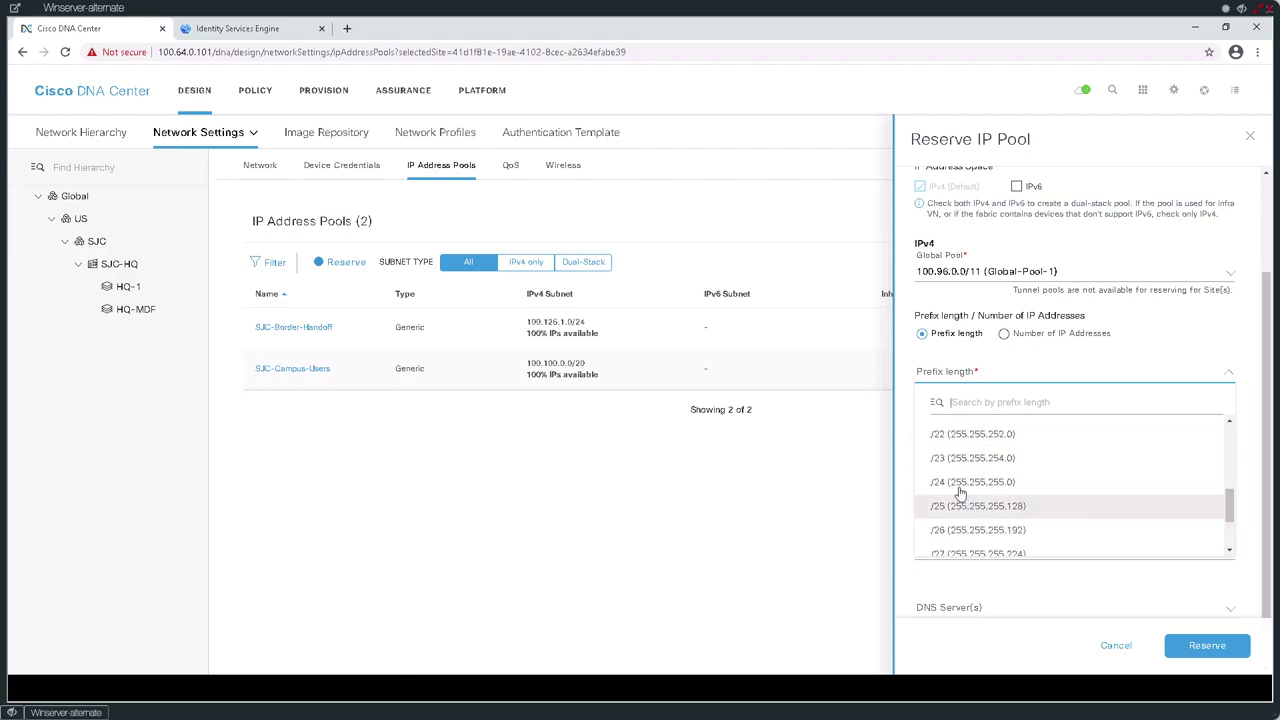
scroll(958, 453, "up", 3)
left_click(950, 453)
left_click(958, 433)
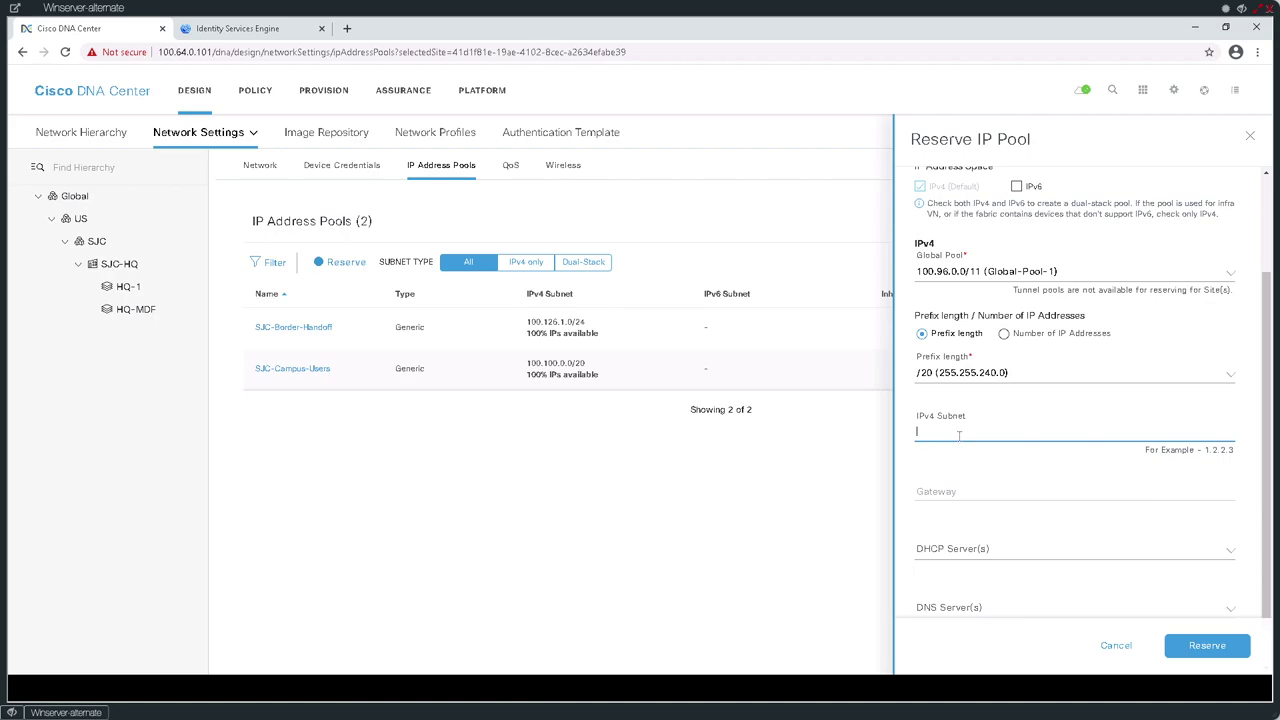
type("100.99.0.0")
key("Tab")
type("100")
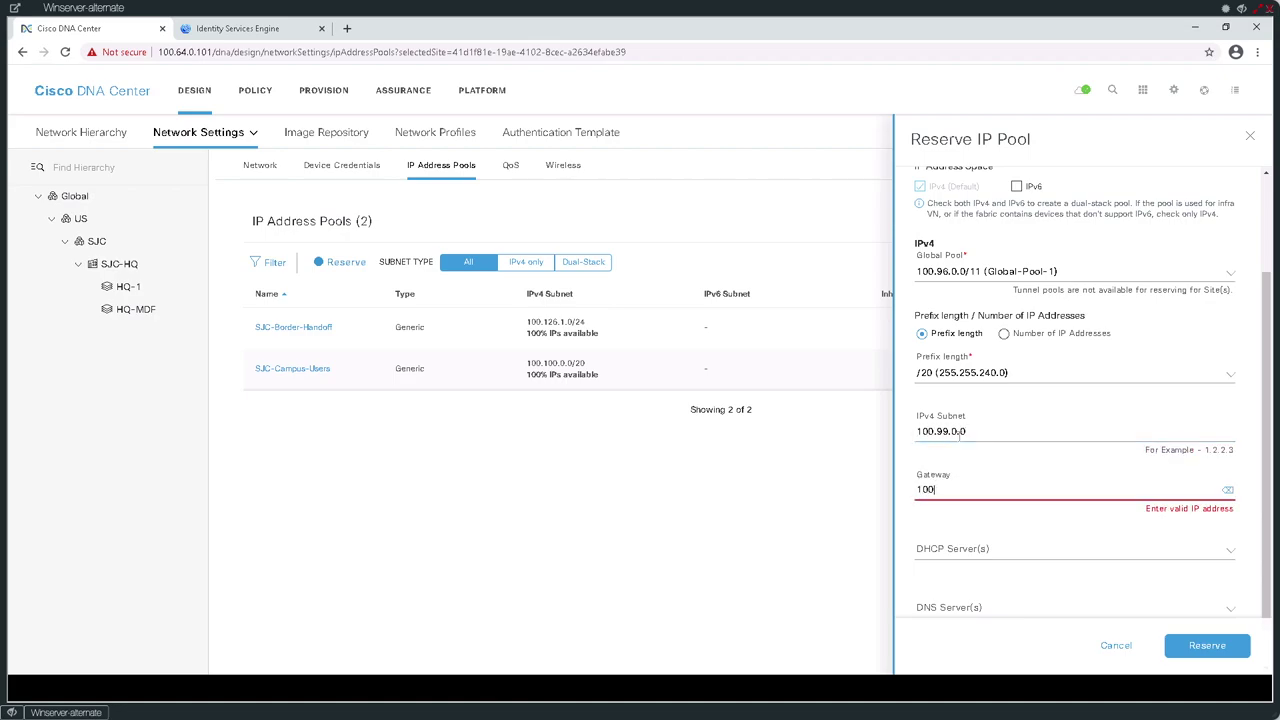
type(".99.0.1")
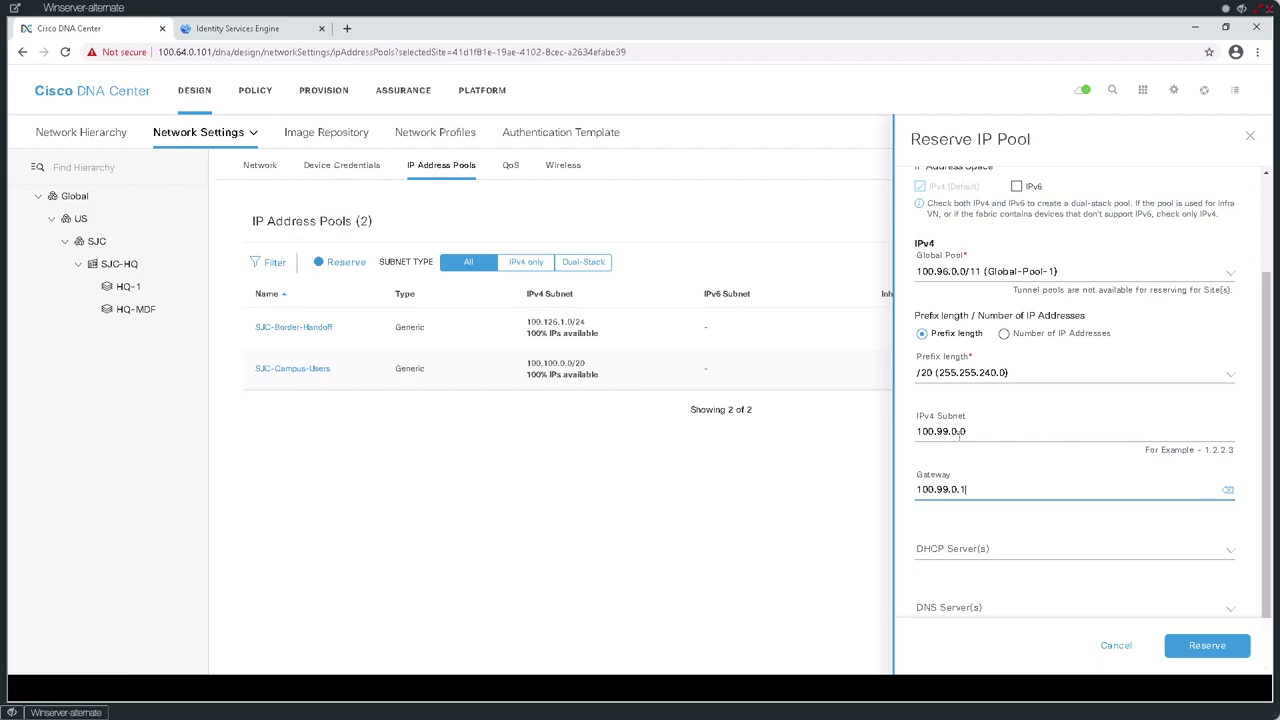
left_click(957, 548)
left_click(955, 517)
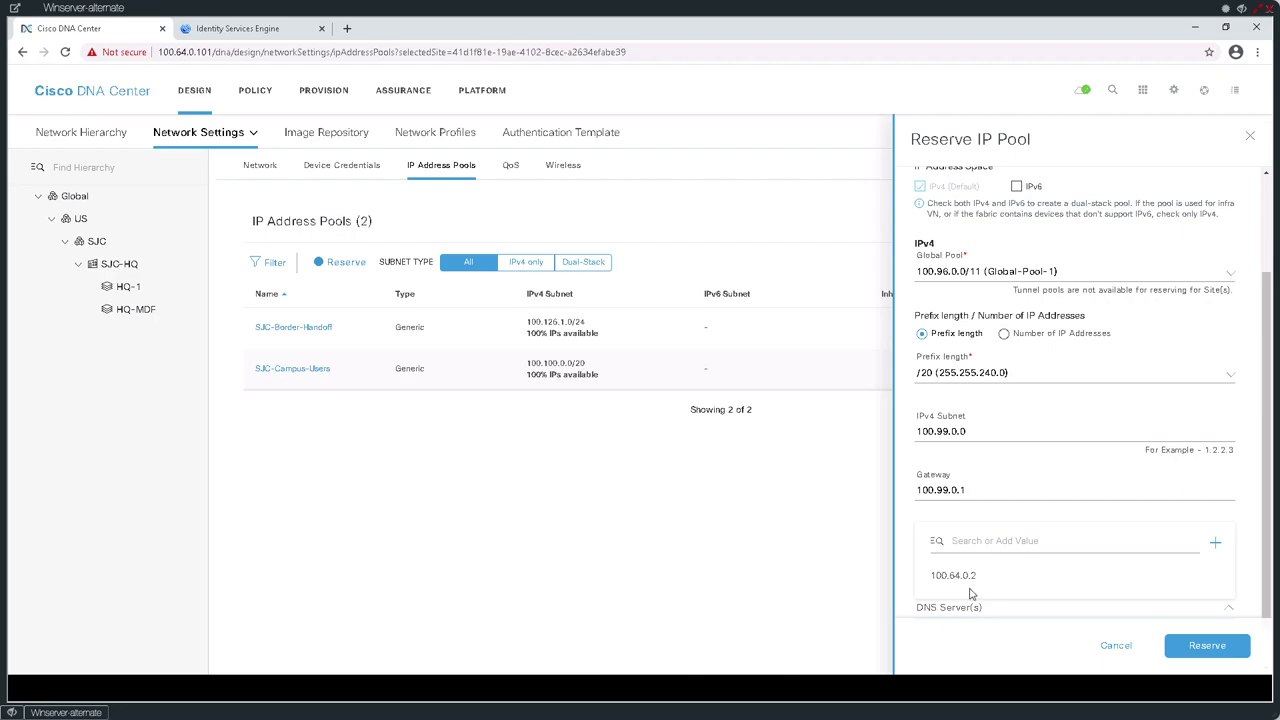
left_click(1185, 645)
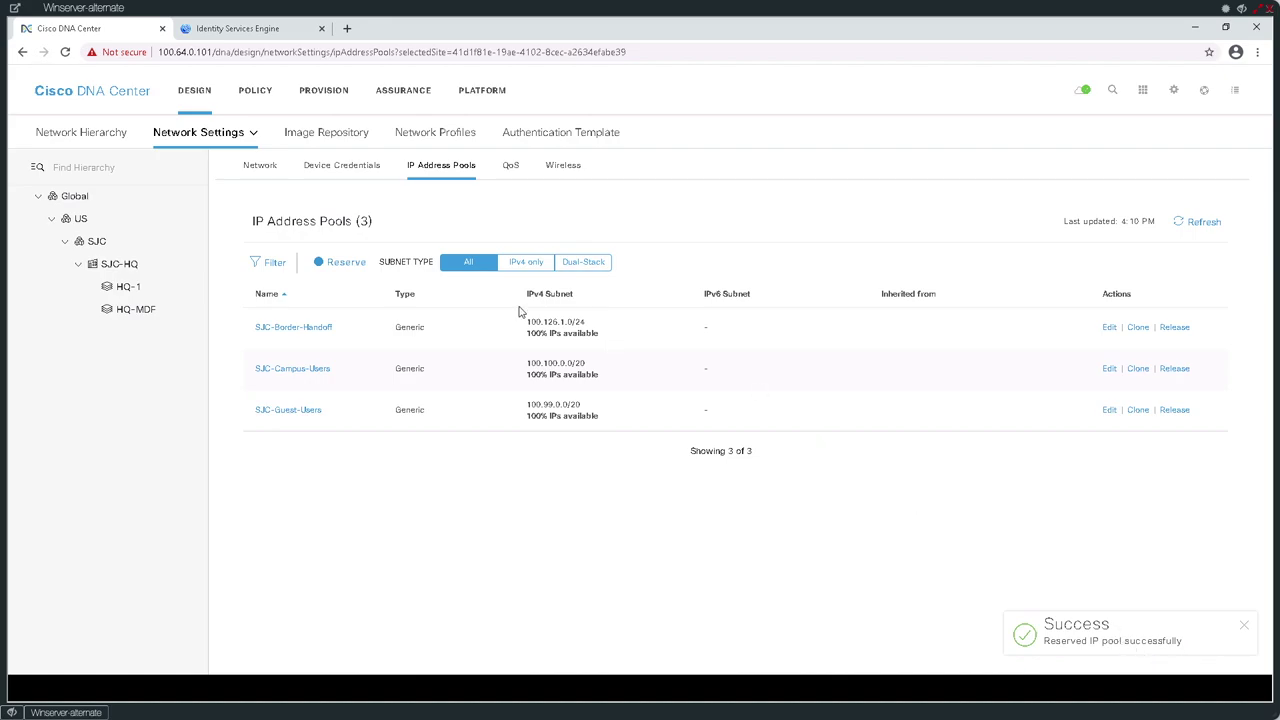
Start a new reservation named SJC-AP-Pool drawn from Global-Pool-1
left_click(333, 264)
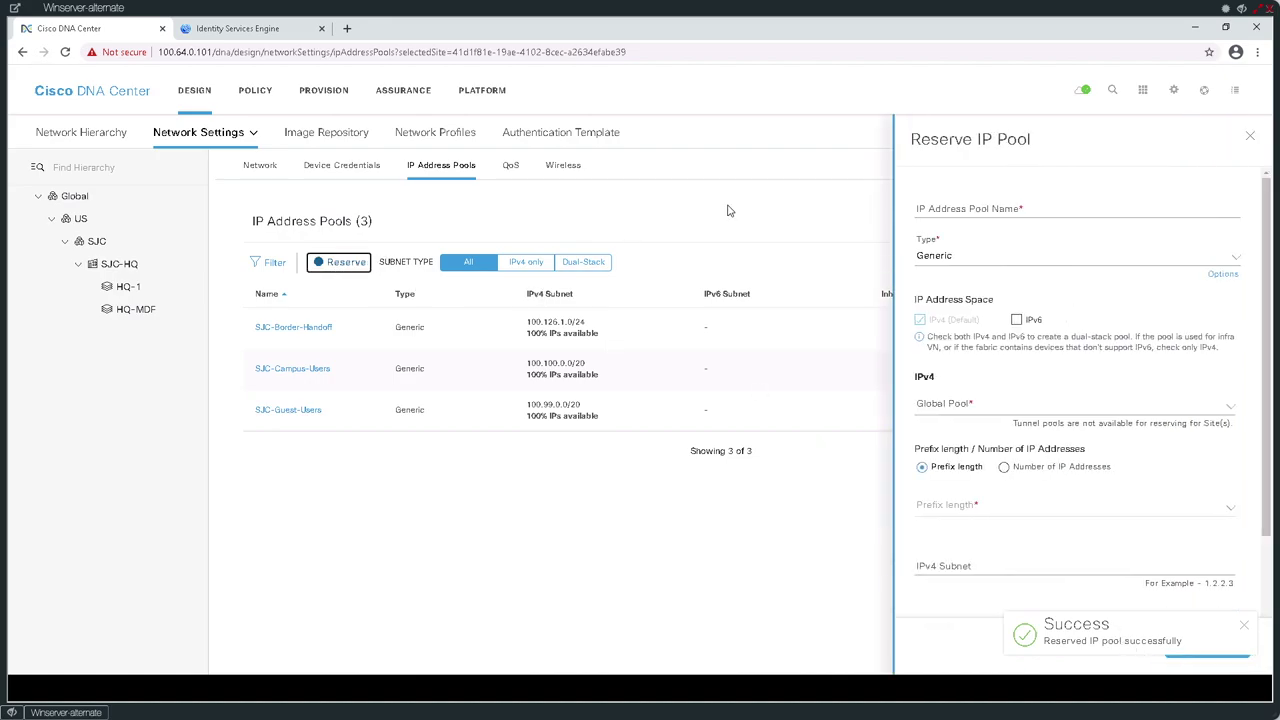
left_click(965, 207)
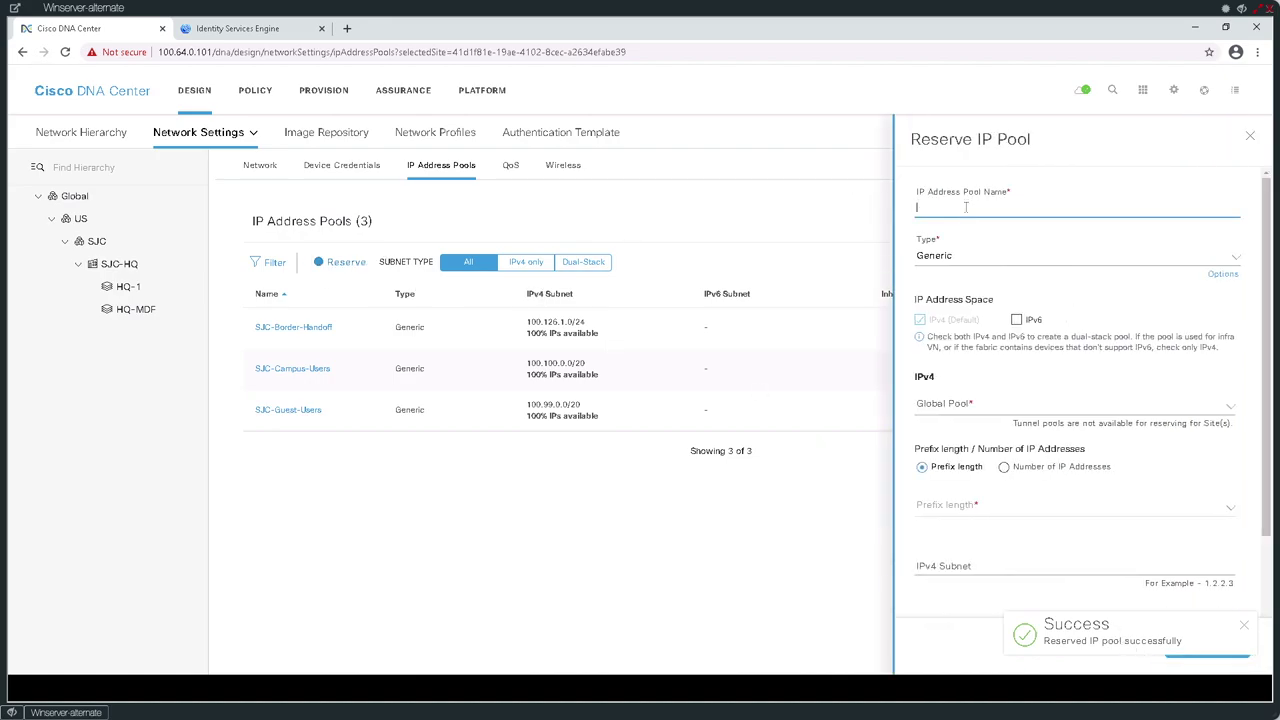
type("SJC-AP-Pool")
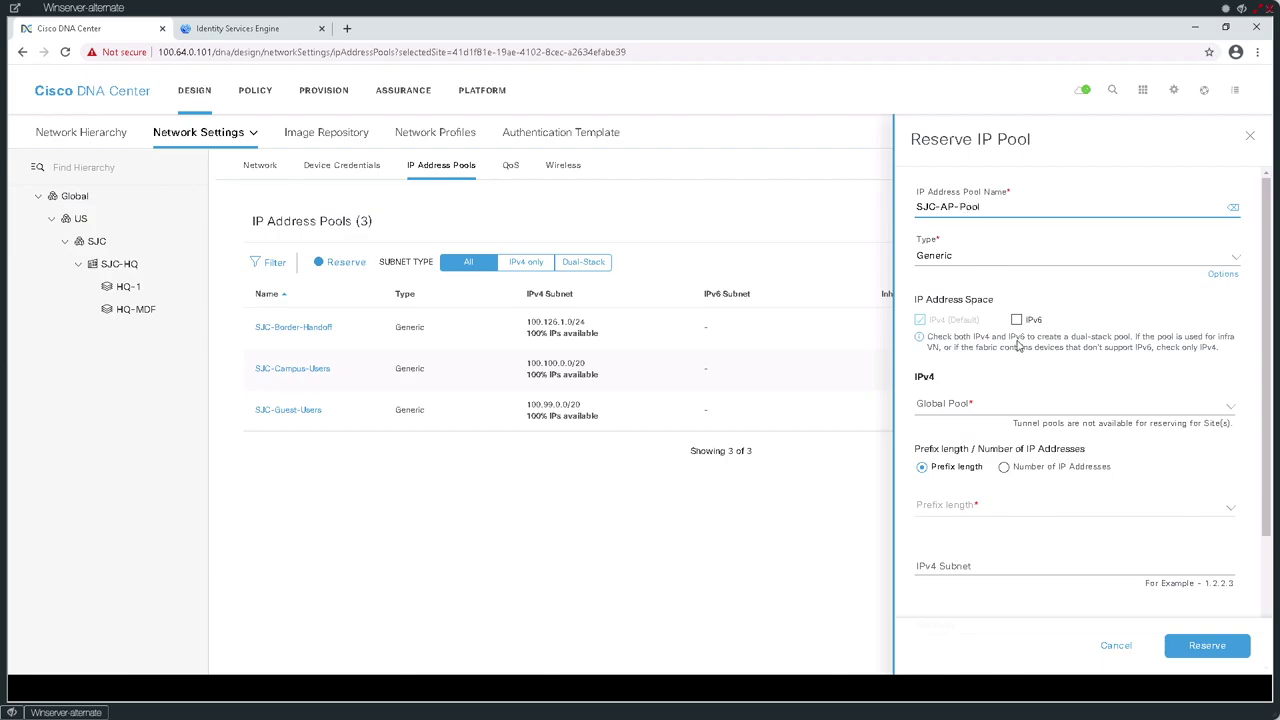
left_click(956, 410)
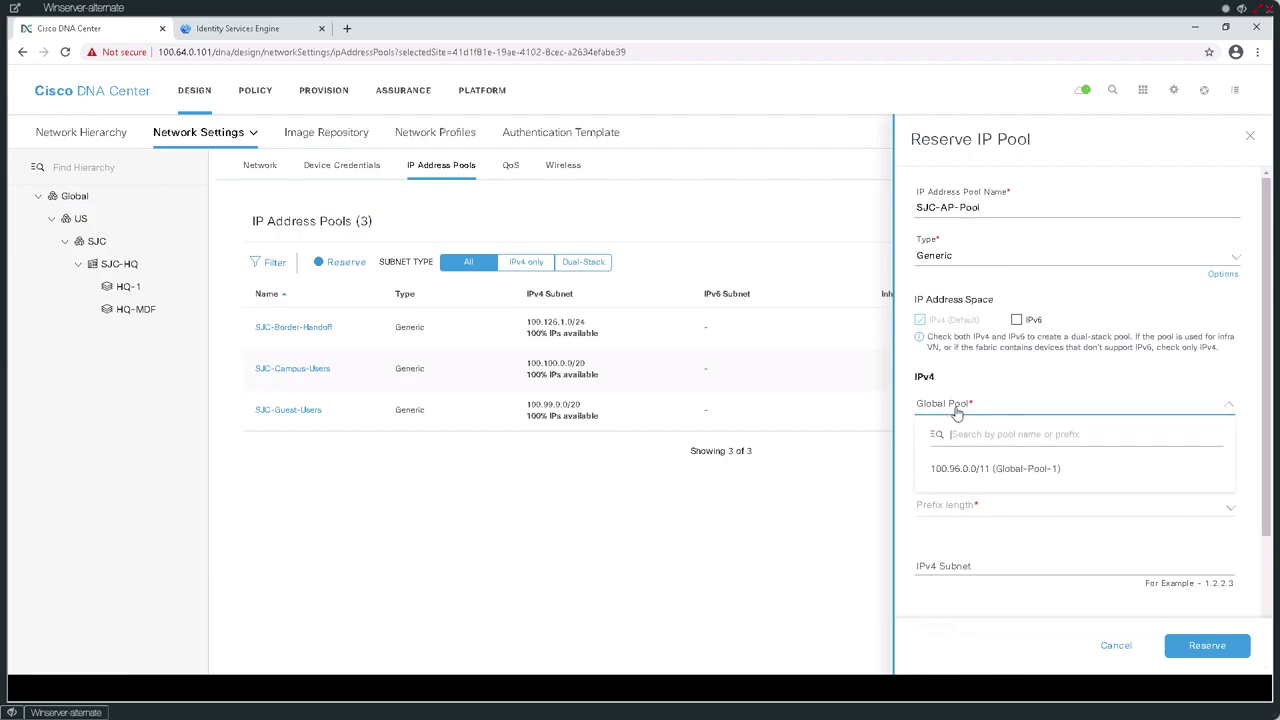
left_click(965, 469)
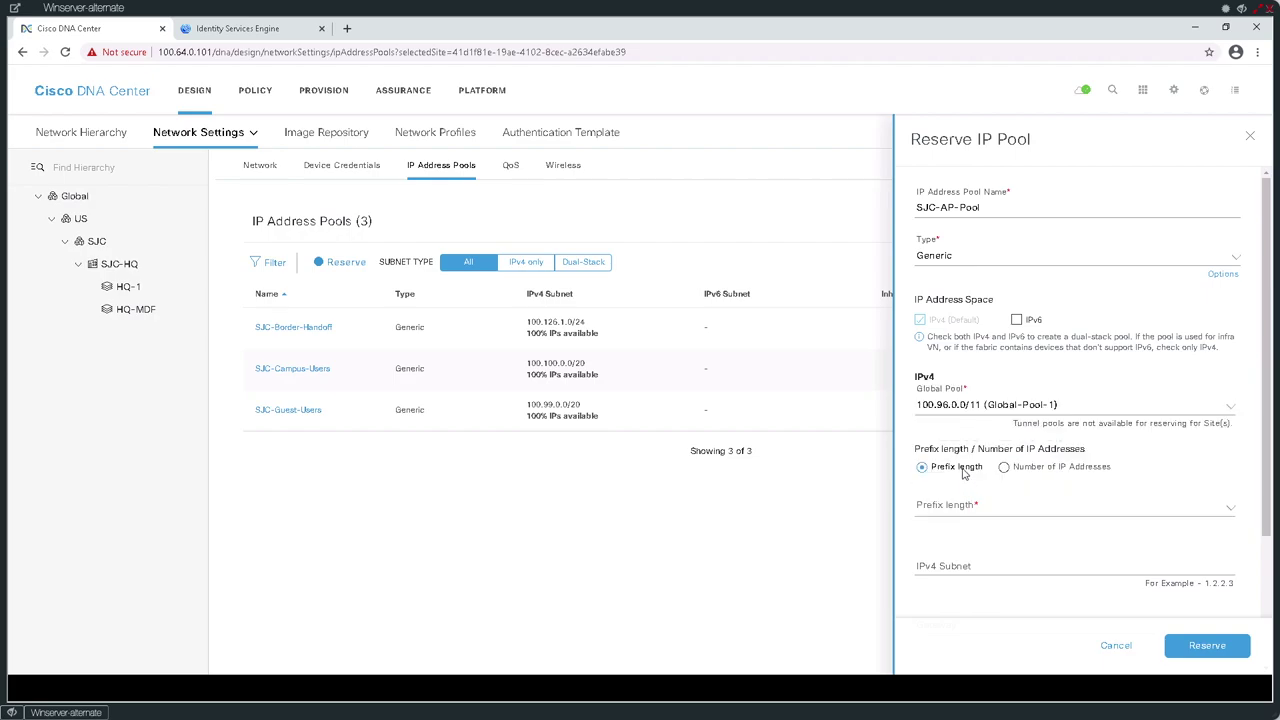
Set prefix /20, subnet 100.123.0.0 and gateway 100.123.0.1
left_click(963, 505)
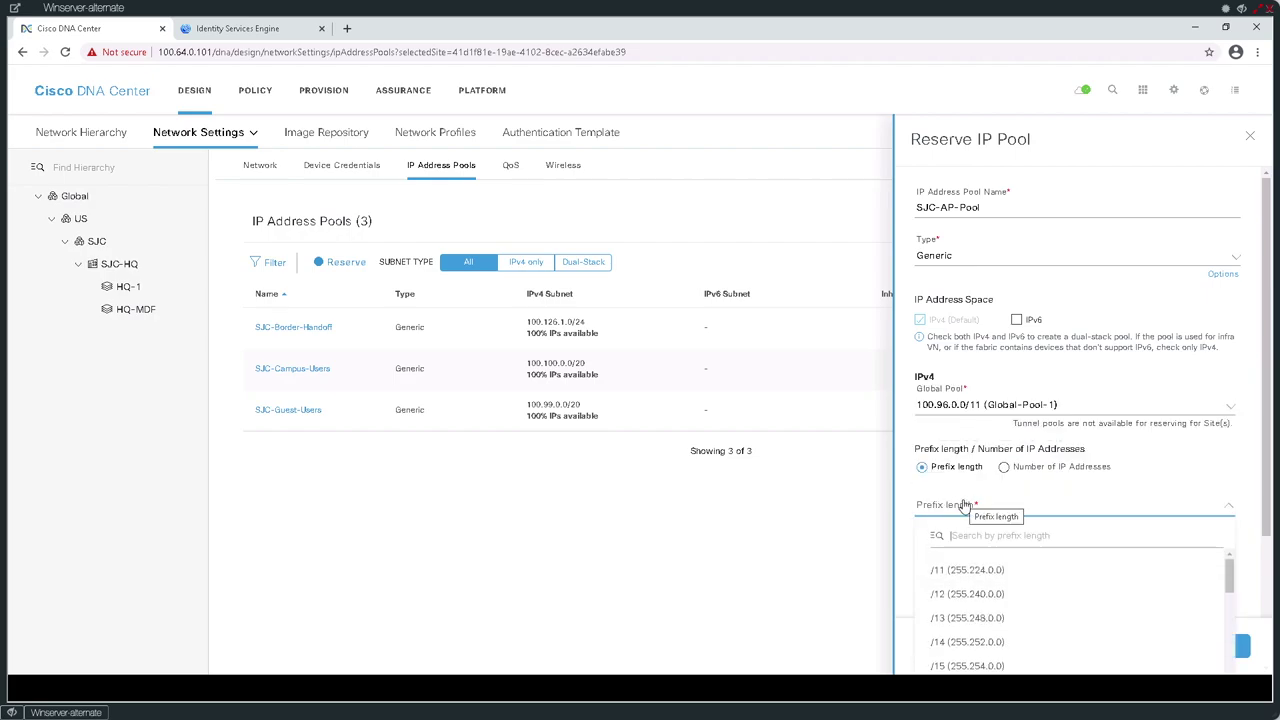
scroll(1000, 580, "down", 3)
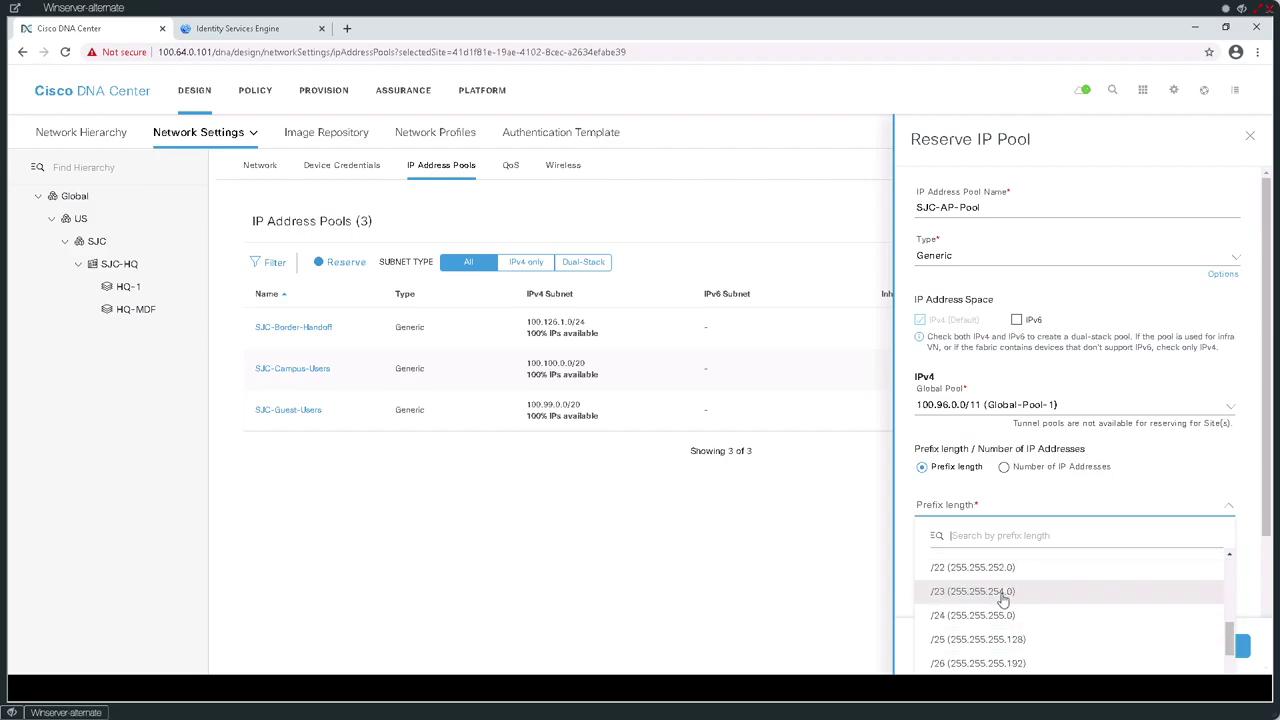
left_click_drag(1227, 630, 1228, 618)
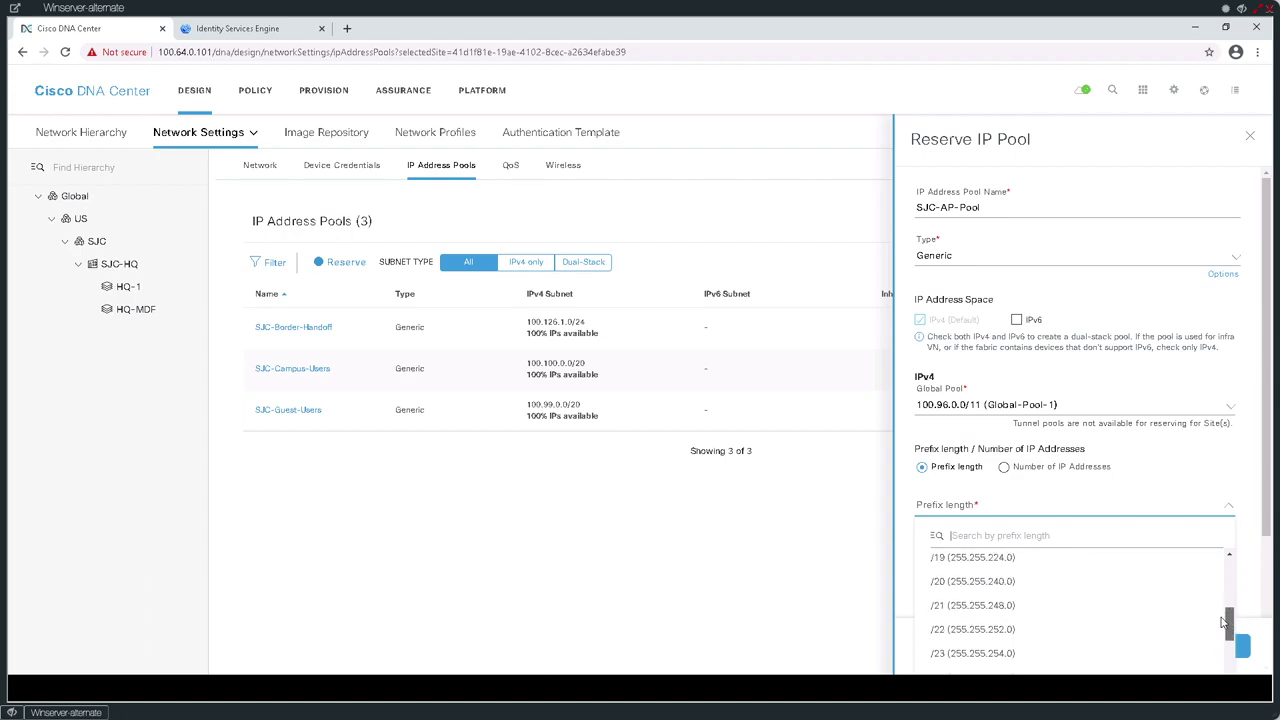
left_click(963, 583)
left_click(955, 568)
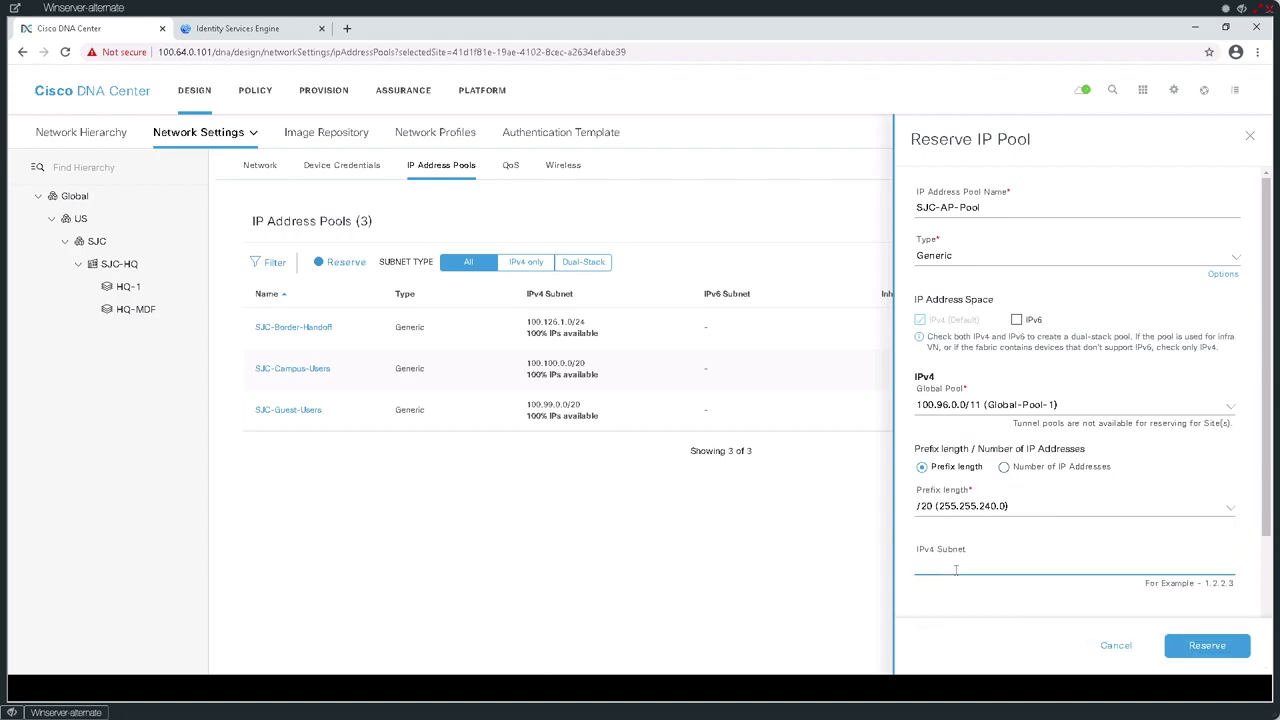
type("100")
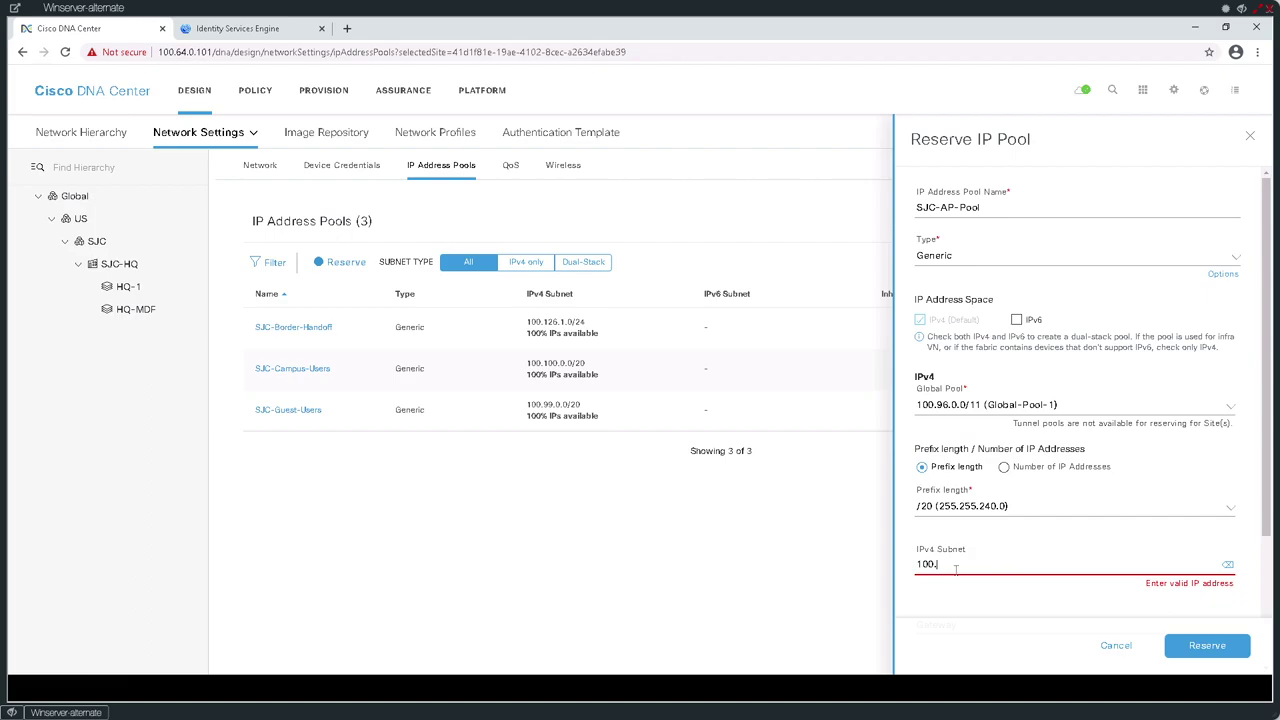
type(".123.0.0")
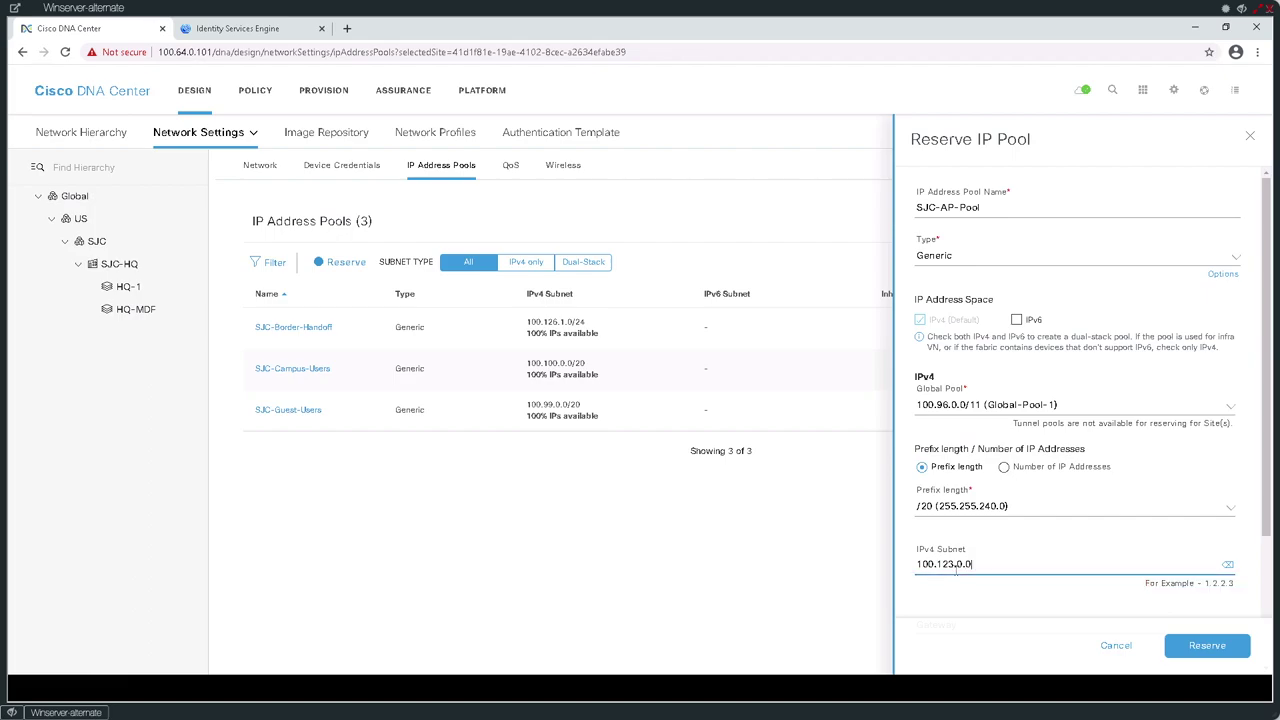
key("Tab")
type("1")
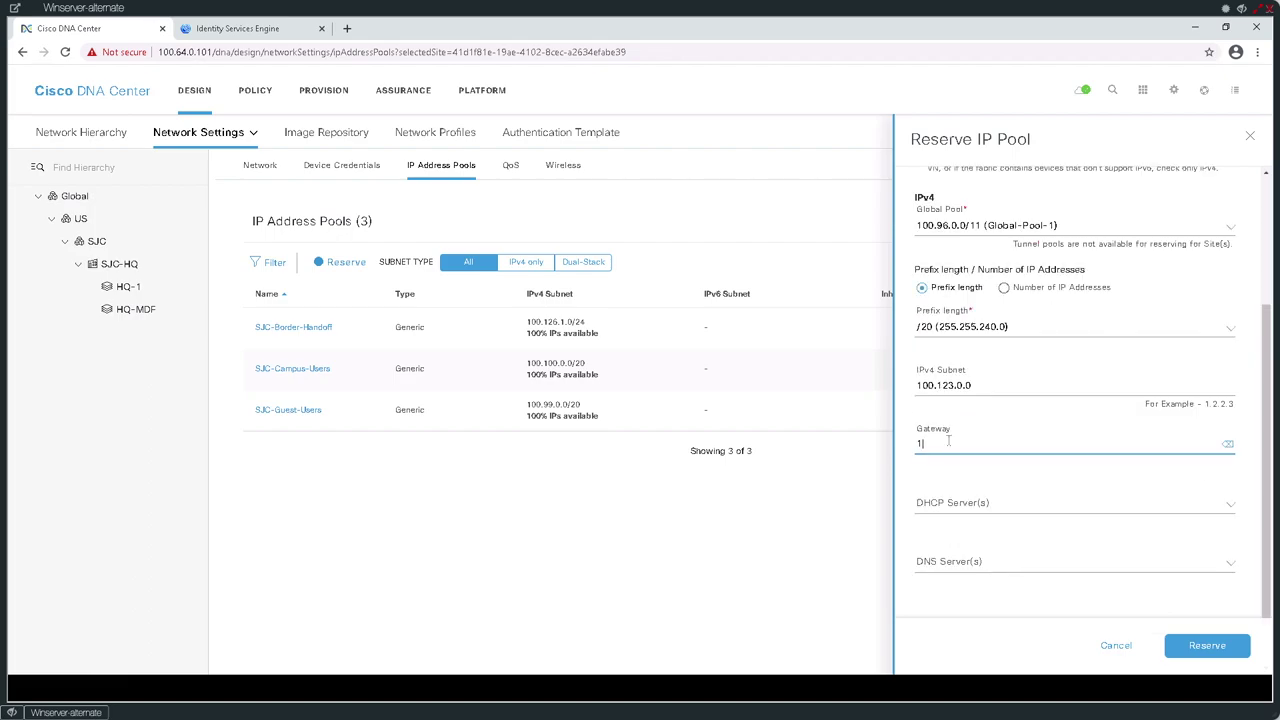
type("00.123.0.1")
Add server 100.64.0.2, reserve SJC-AP-Pool, and open a fresh reservation form
left_click(945, 503)
left_click(950, 470)
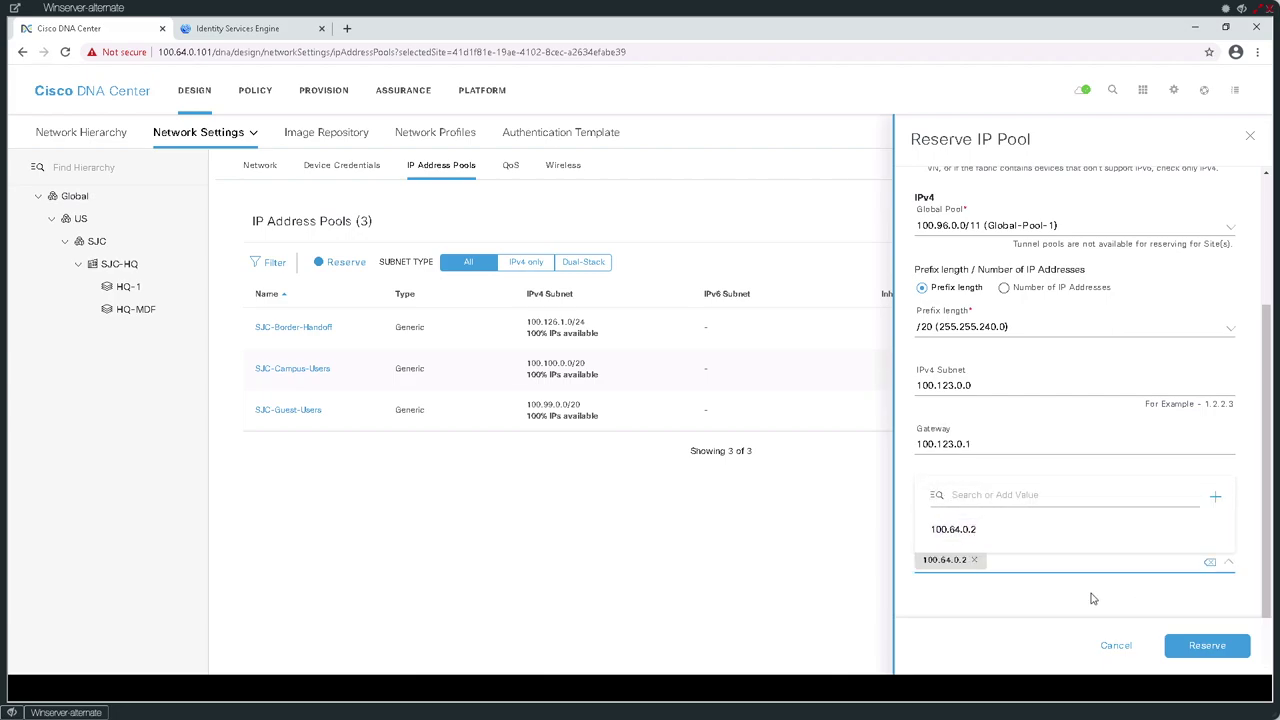
left_click(1045, 612)
left_click(1220, 648)
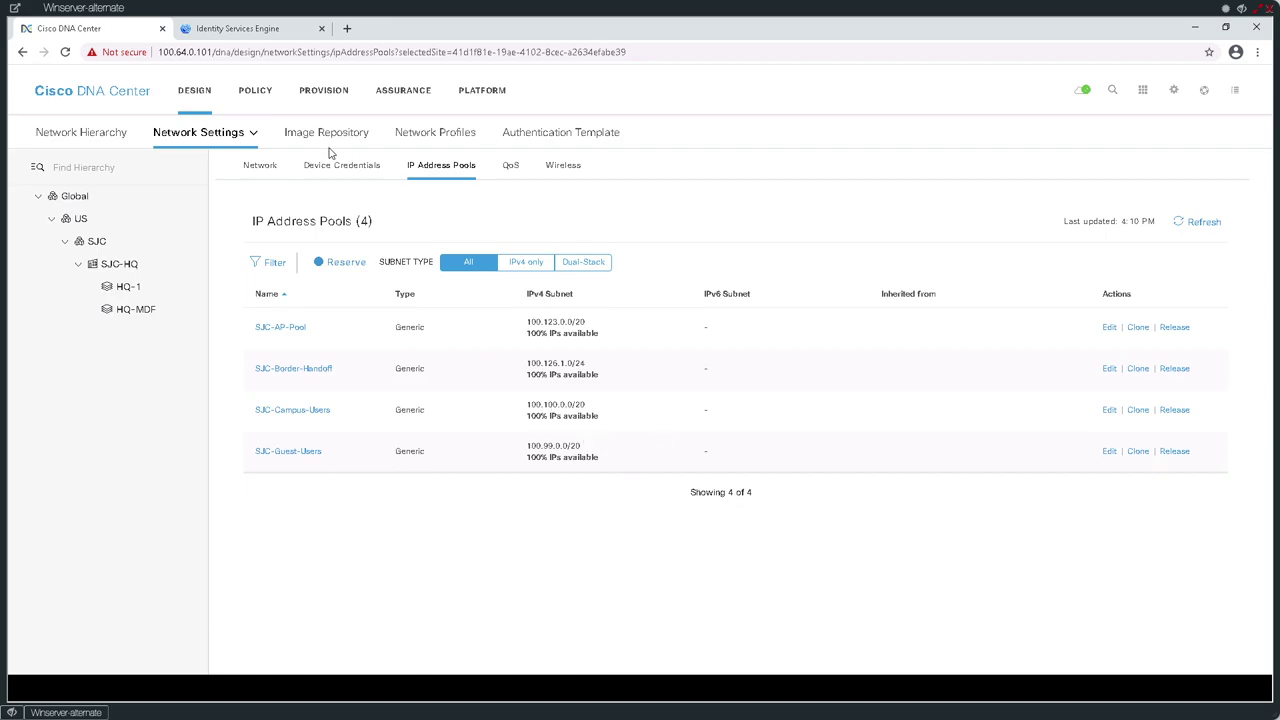
left_click(334, 264)
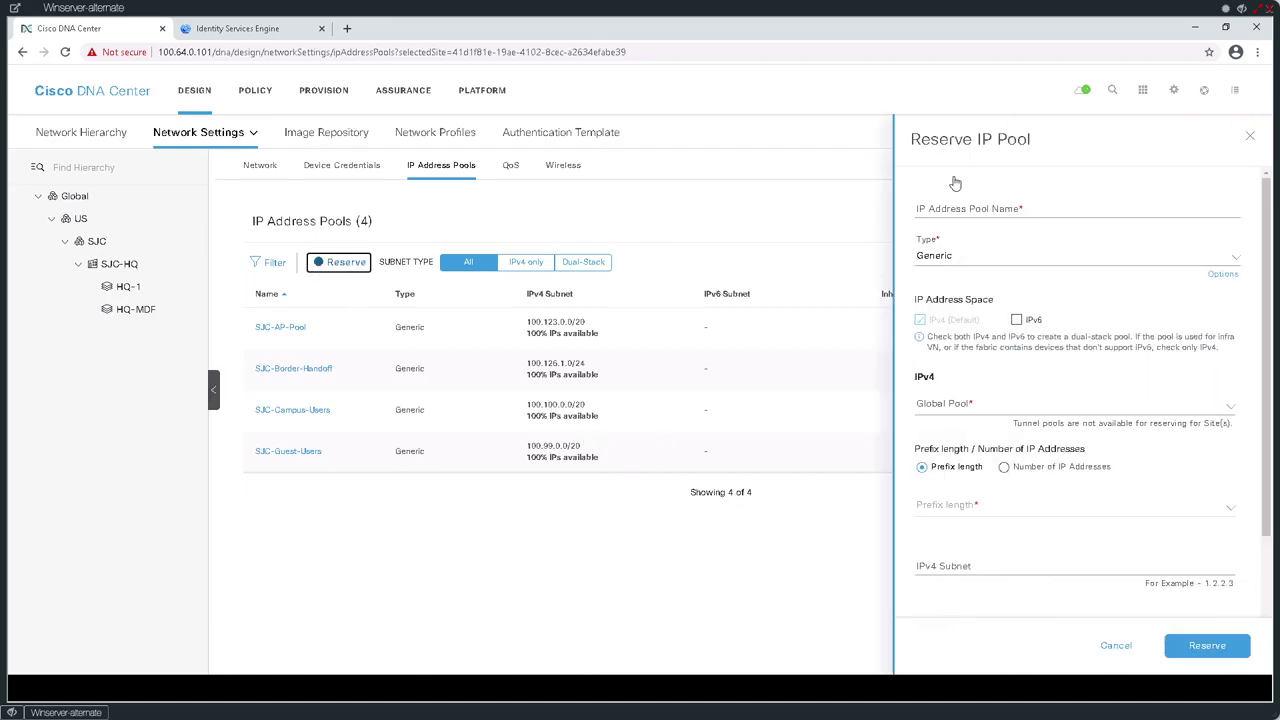
Name the new pool SJC-LAN-Automation and set its type to LAN
left_click(935, 212)
type("S")
type("JC-LAB")
type("-AU")
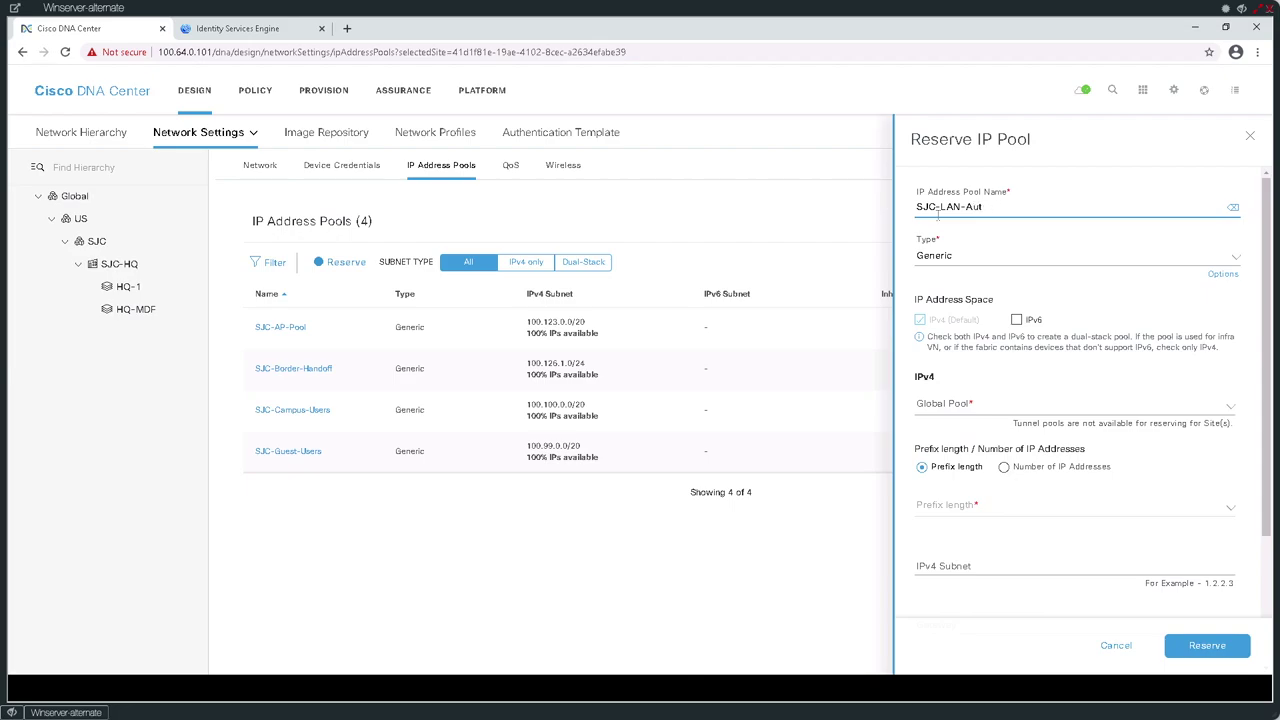
key("Tab")
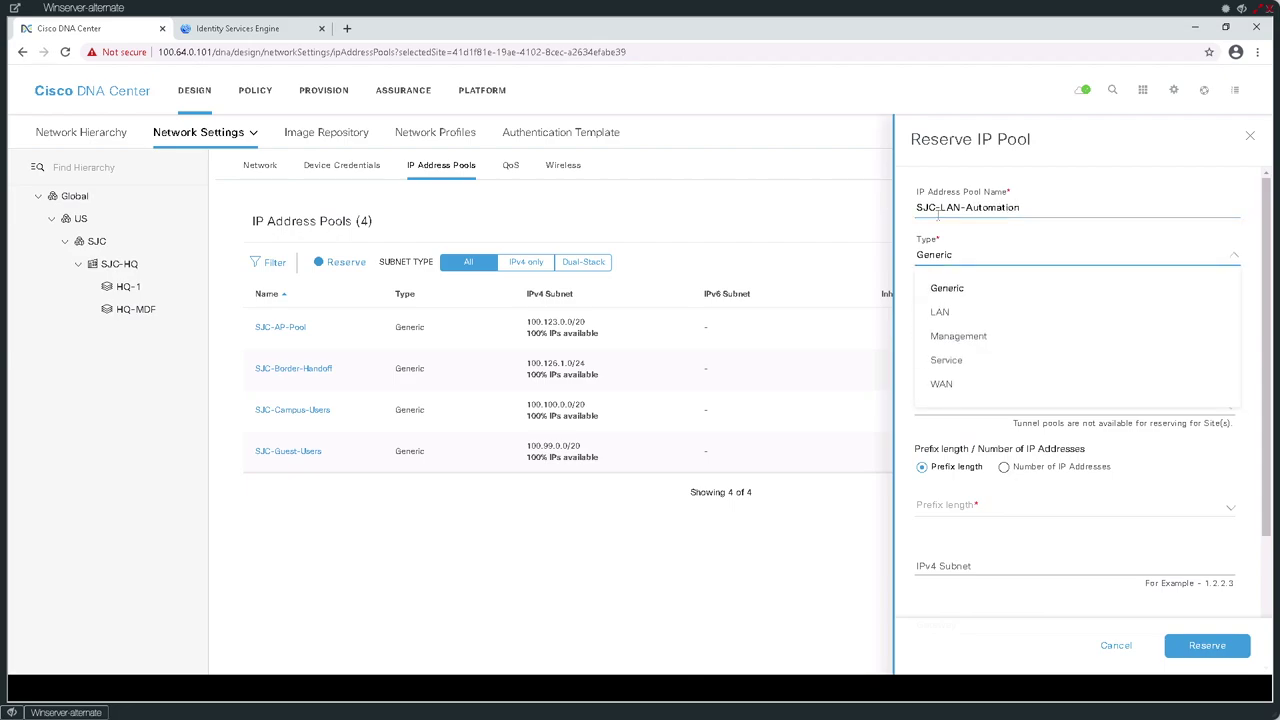
left_click(942, 311)
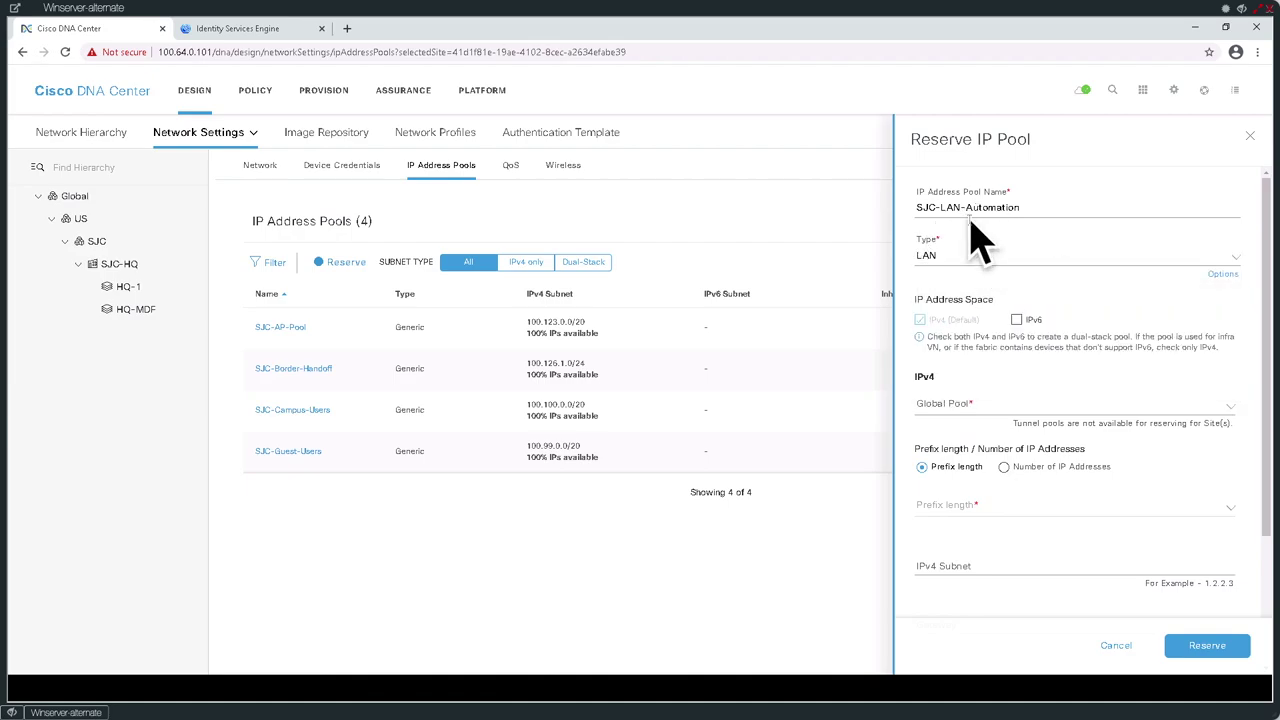
left_click(966, 257)
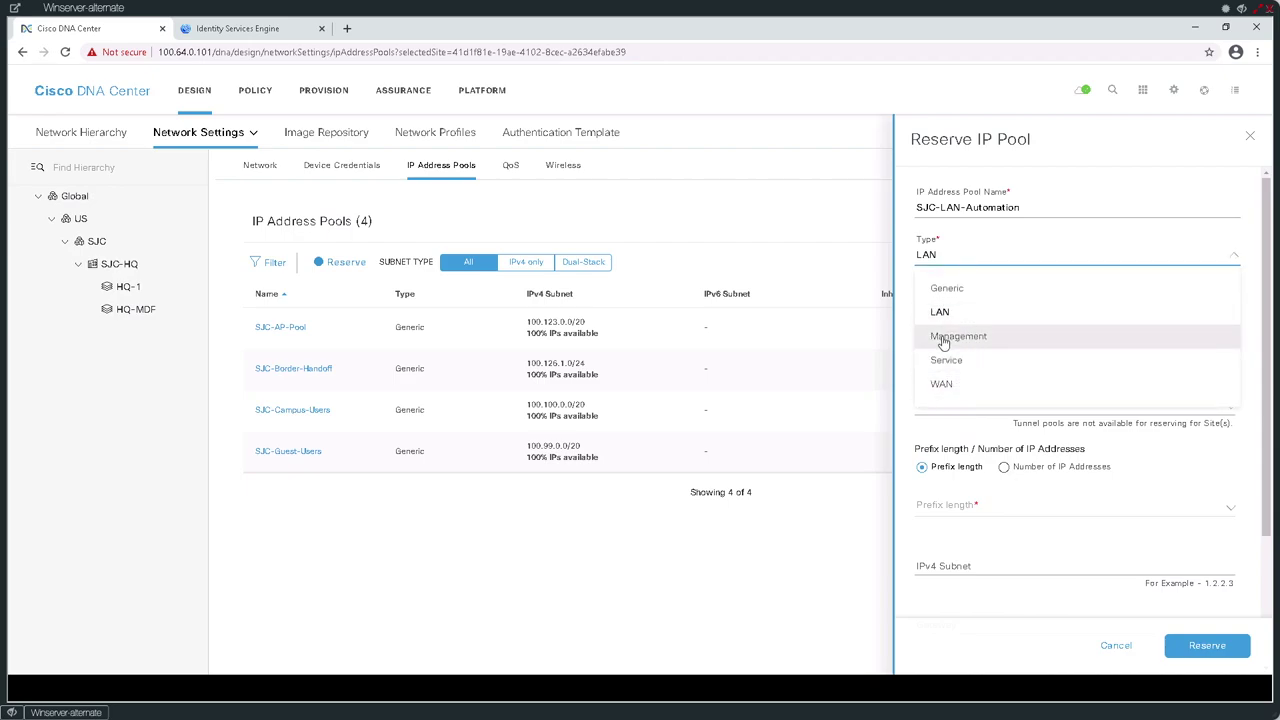
left_click(988, 258)
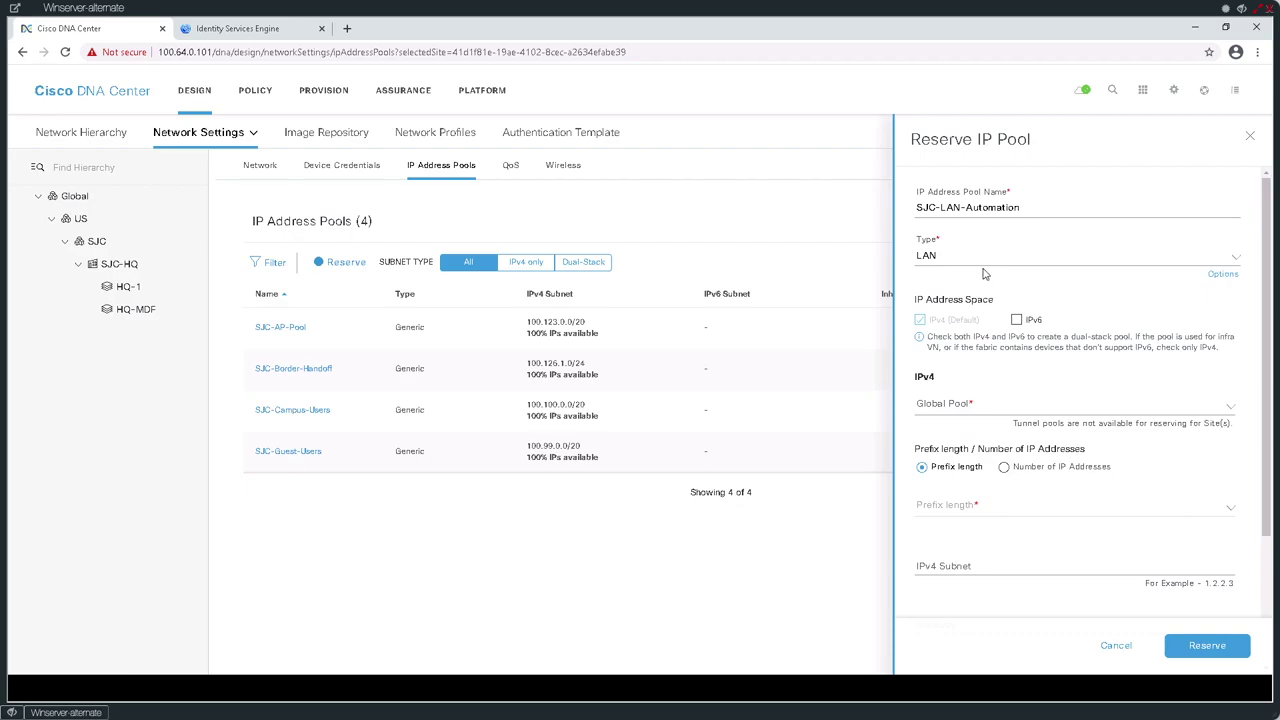
Draw it from Global-Pool-1 as 100.124.0.0/20 with gateway 100.124.0.1, then reserve
left_click(972, 405)
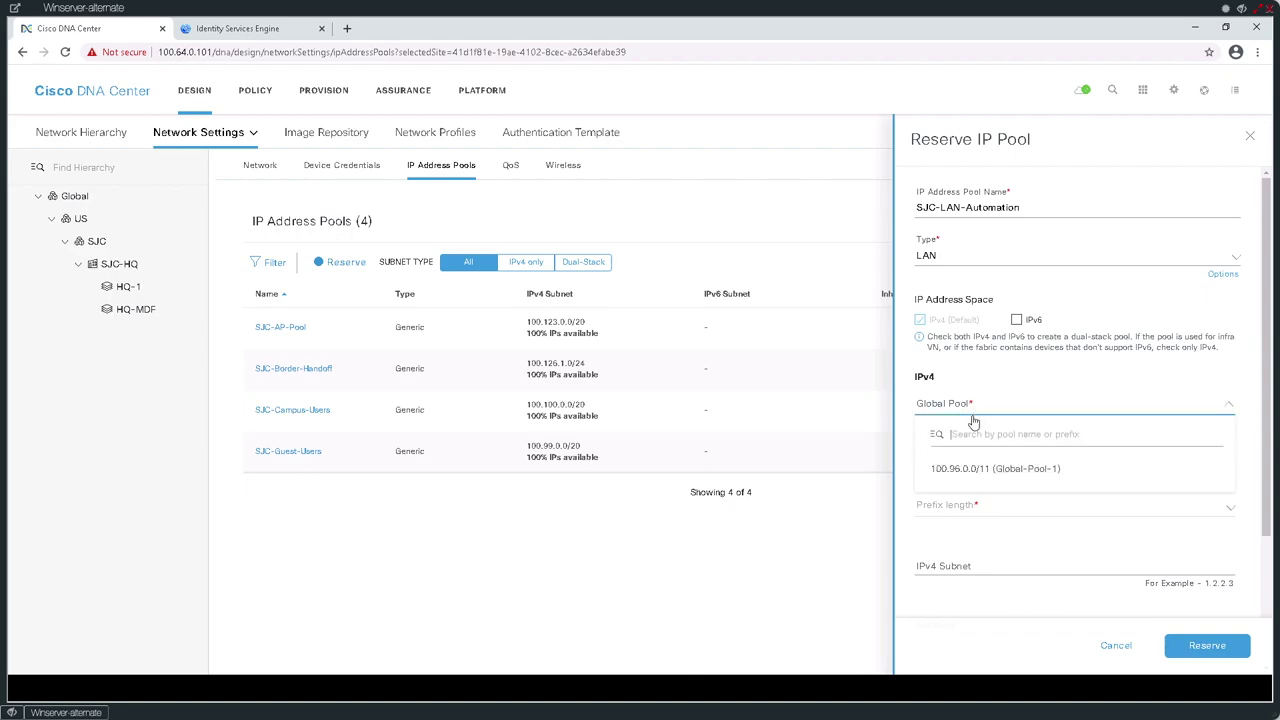
left_click(969, 467)
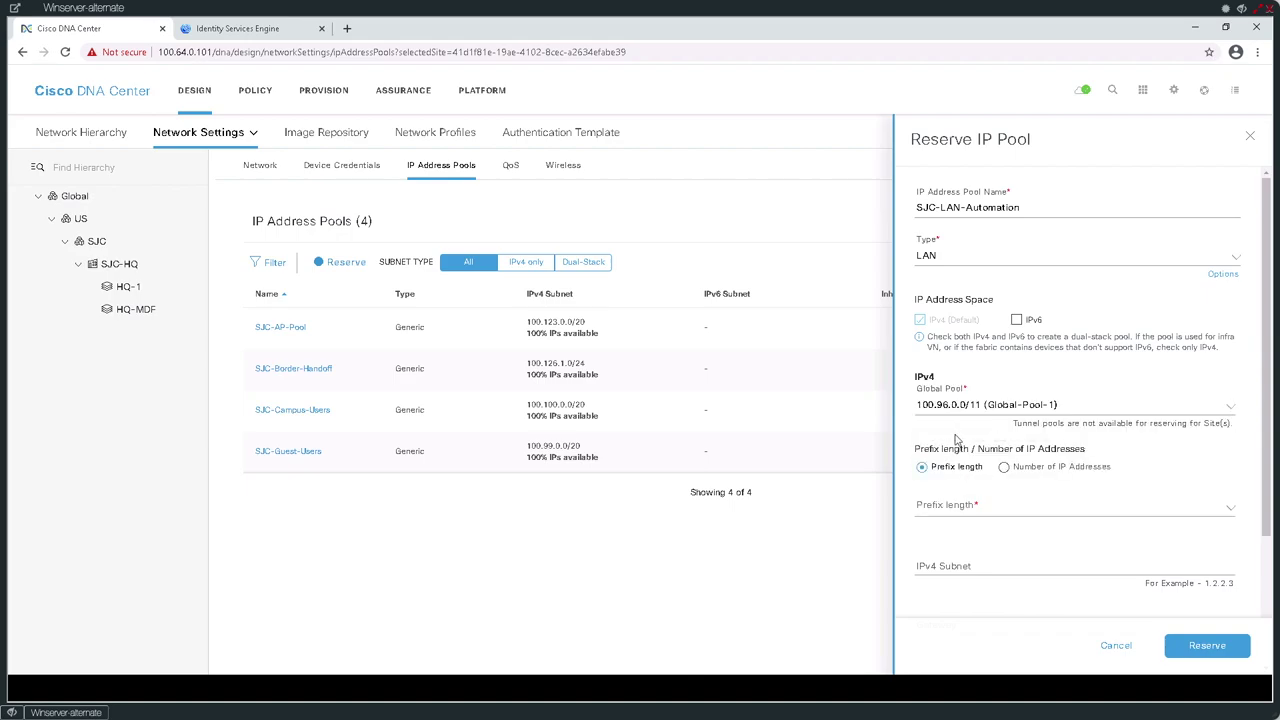
left_click(944, 510)
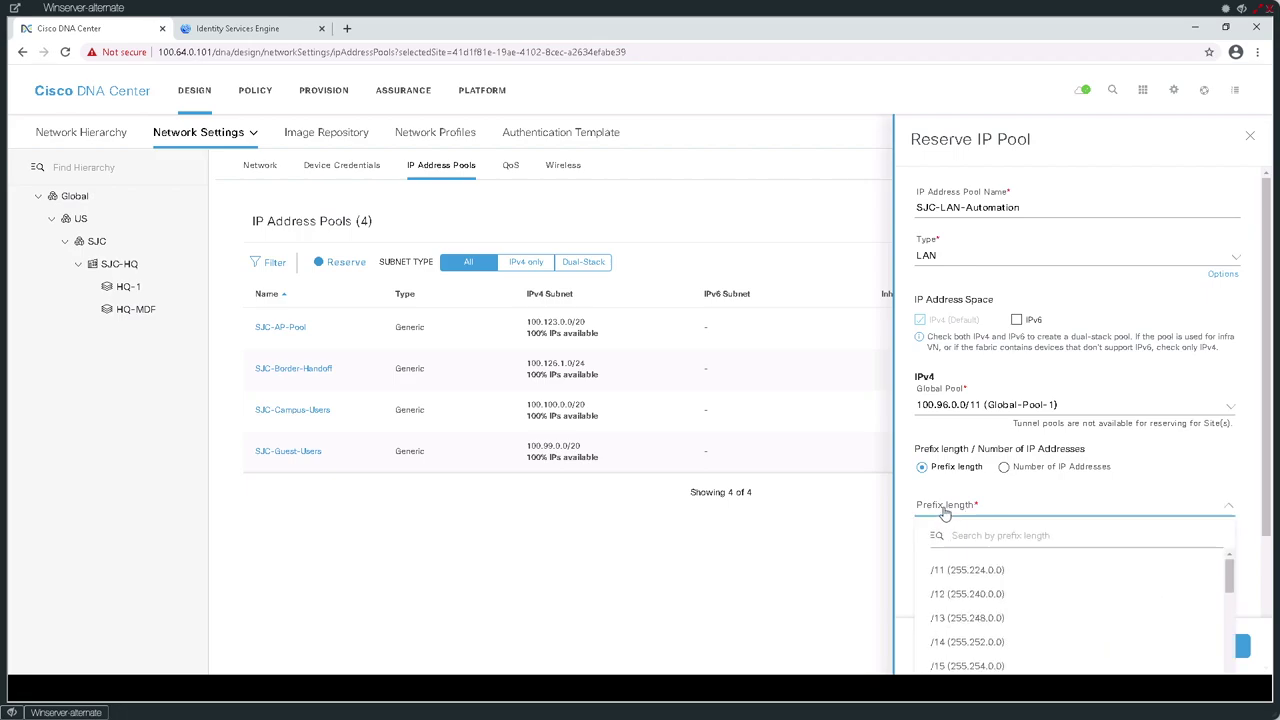
scroll(1000, 611, "down", 3)
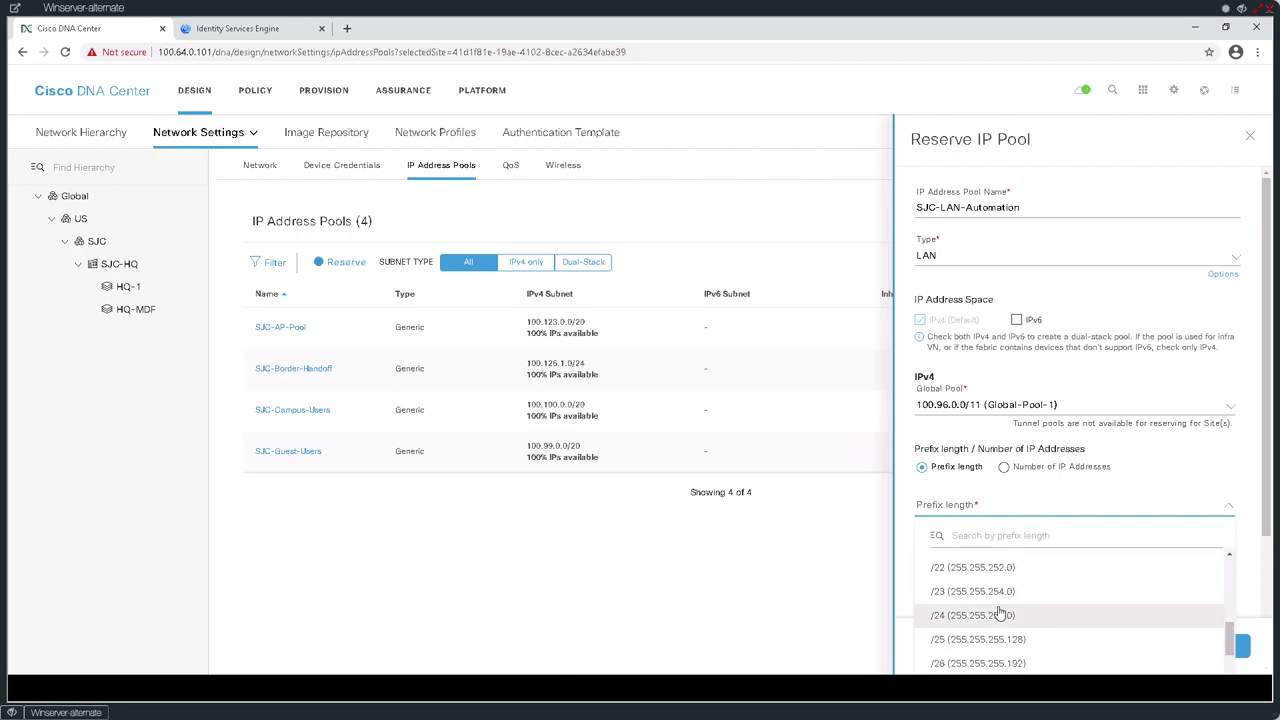
scroll(975, 600, "up", 1)
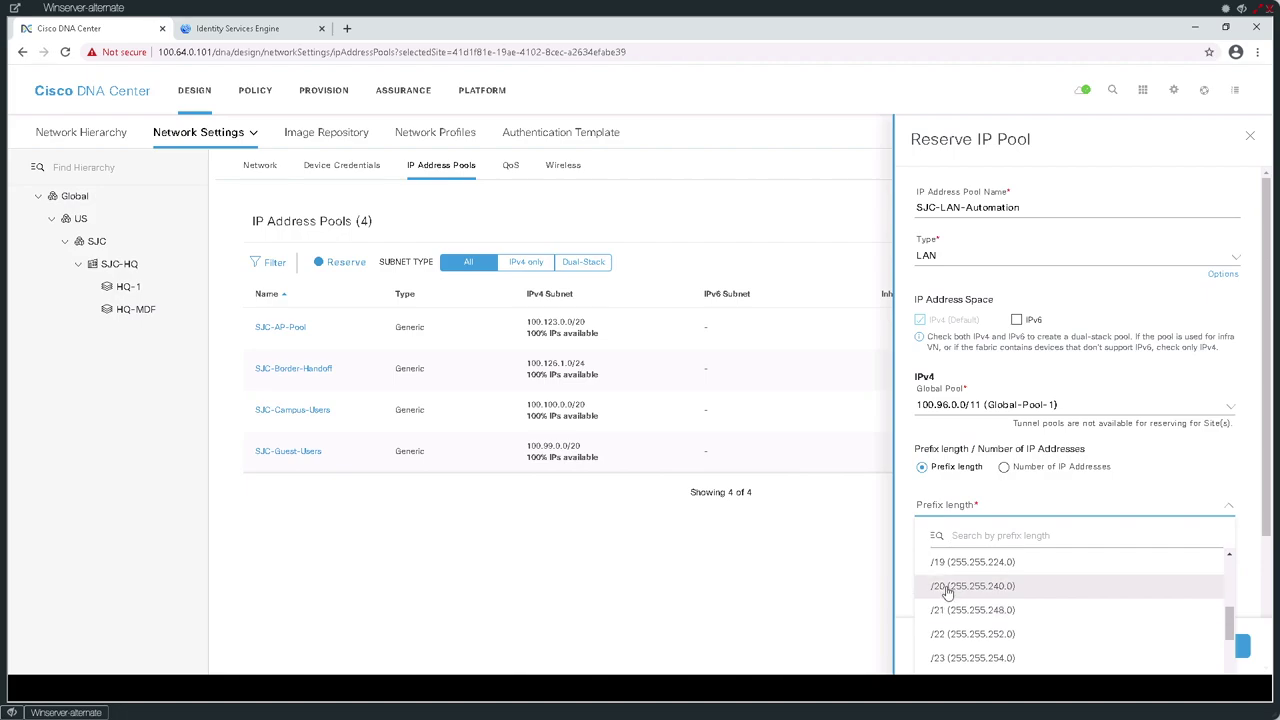
left_click(951, 591)
left_click(967, 570)
type("100.12")
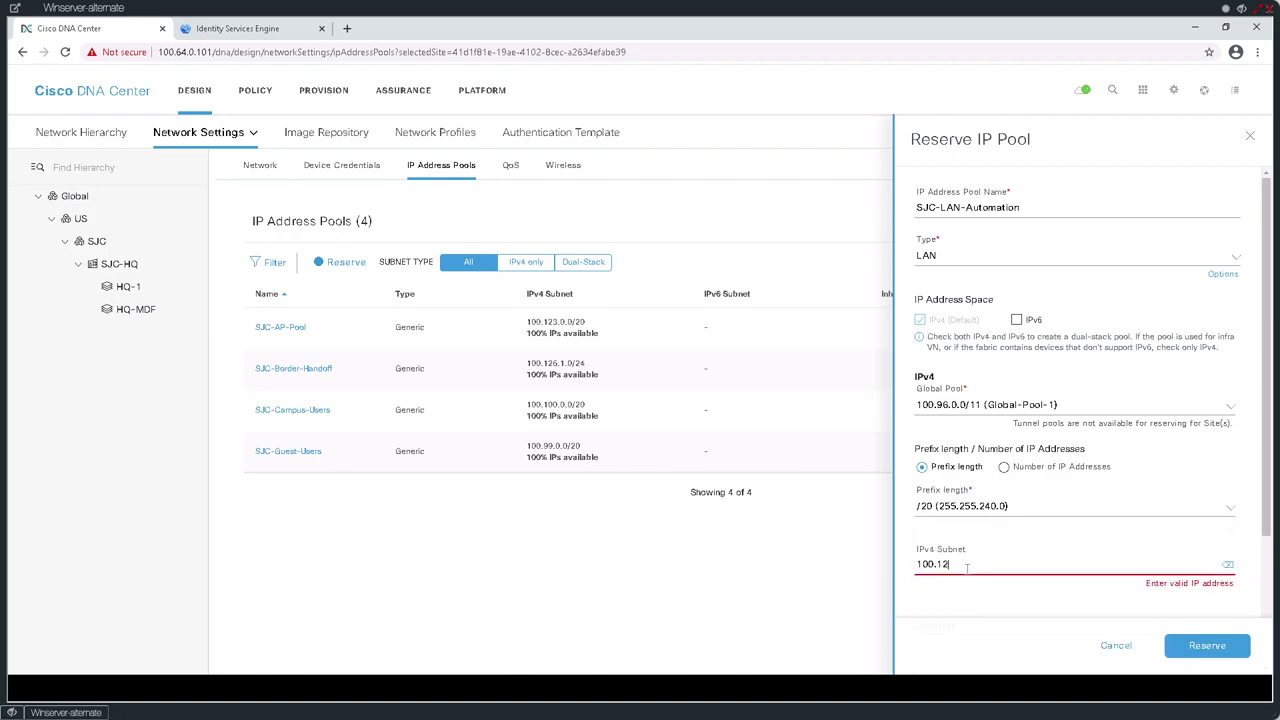
type("4.0.0")
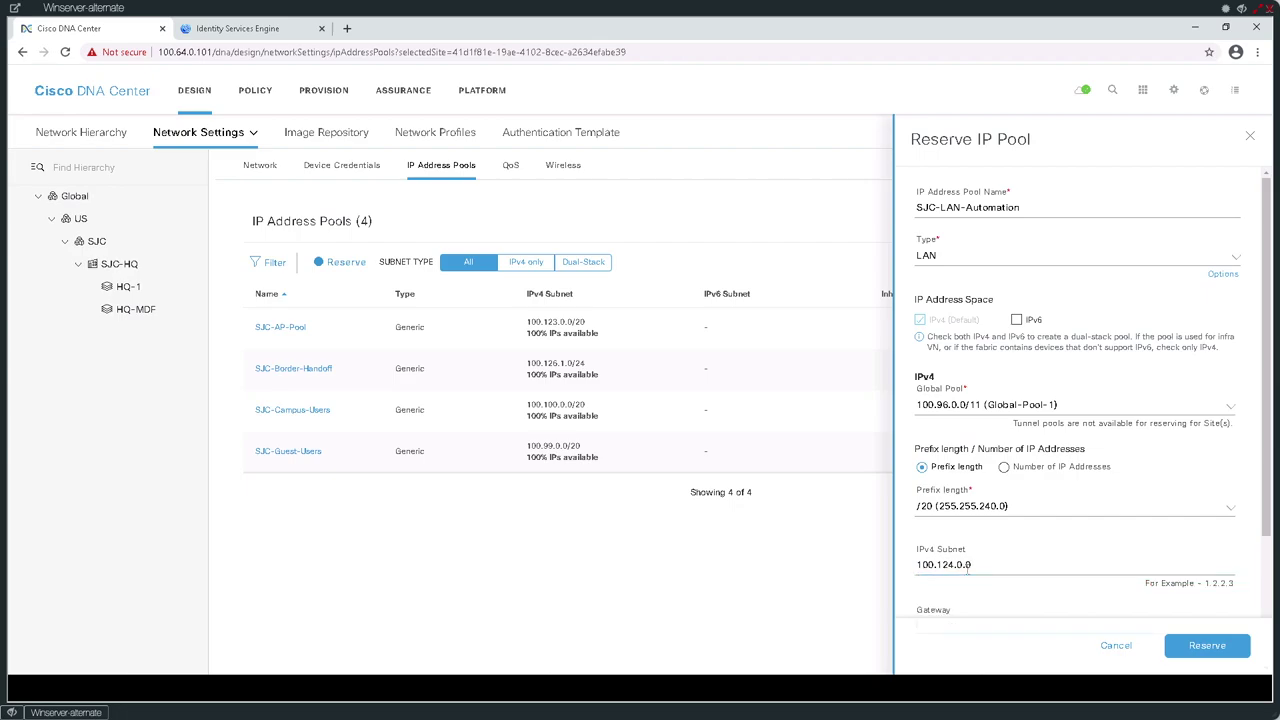
key("Tab")
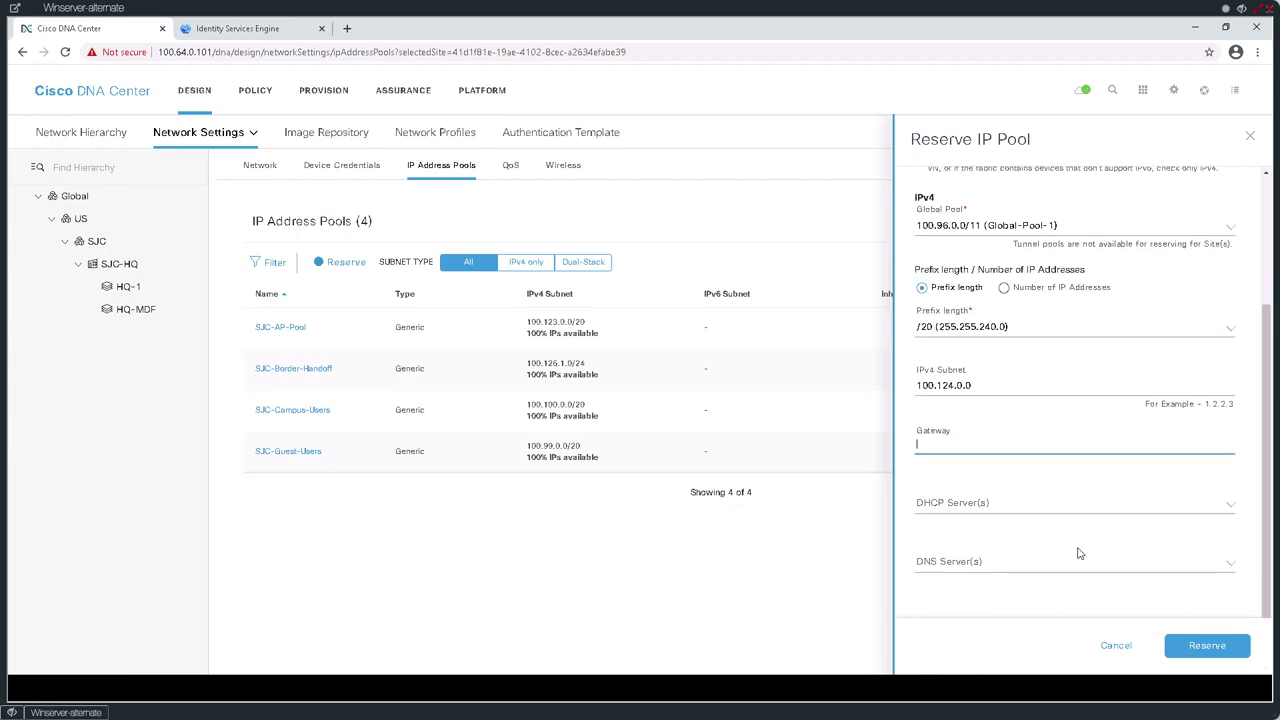
type("100.")
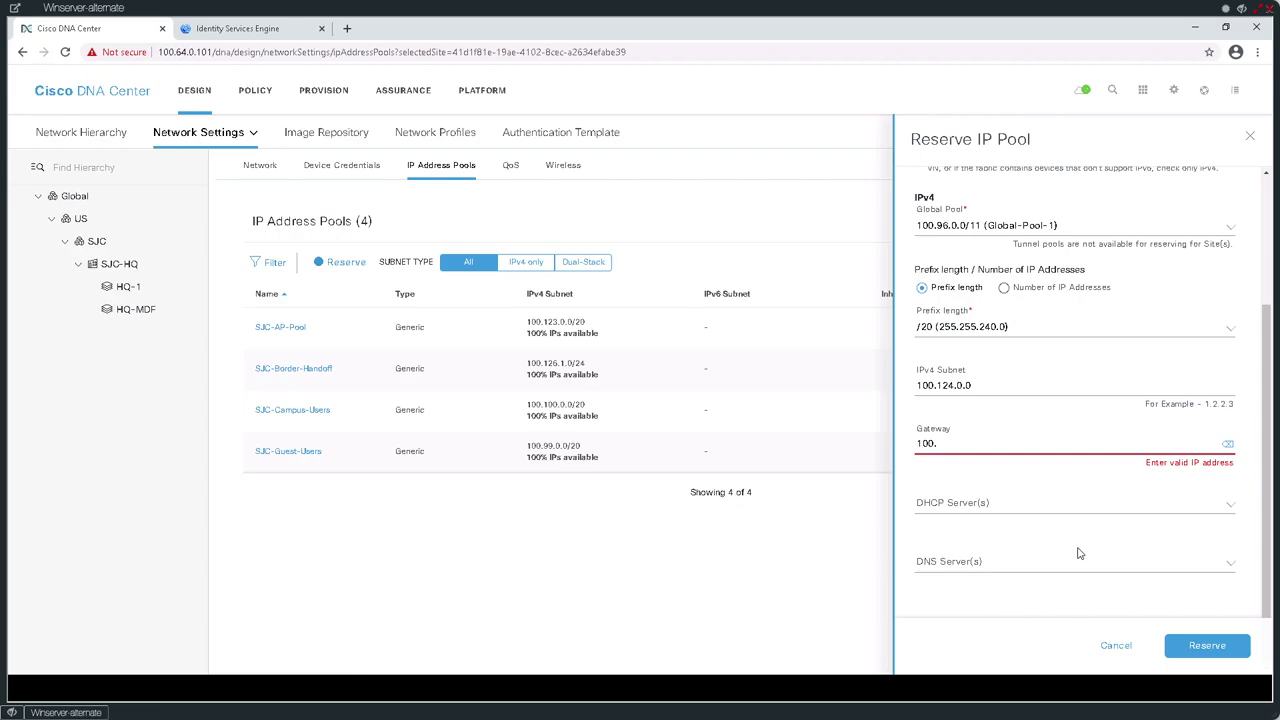
type("124.0.1")
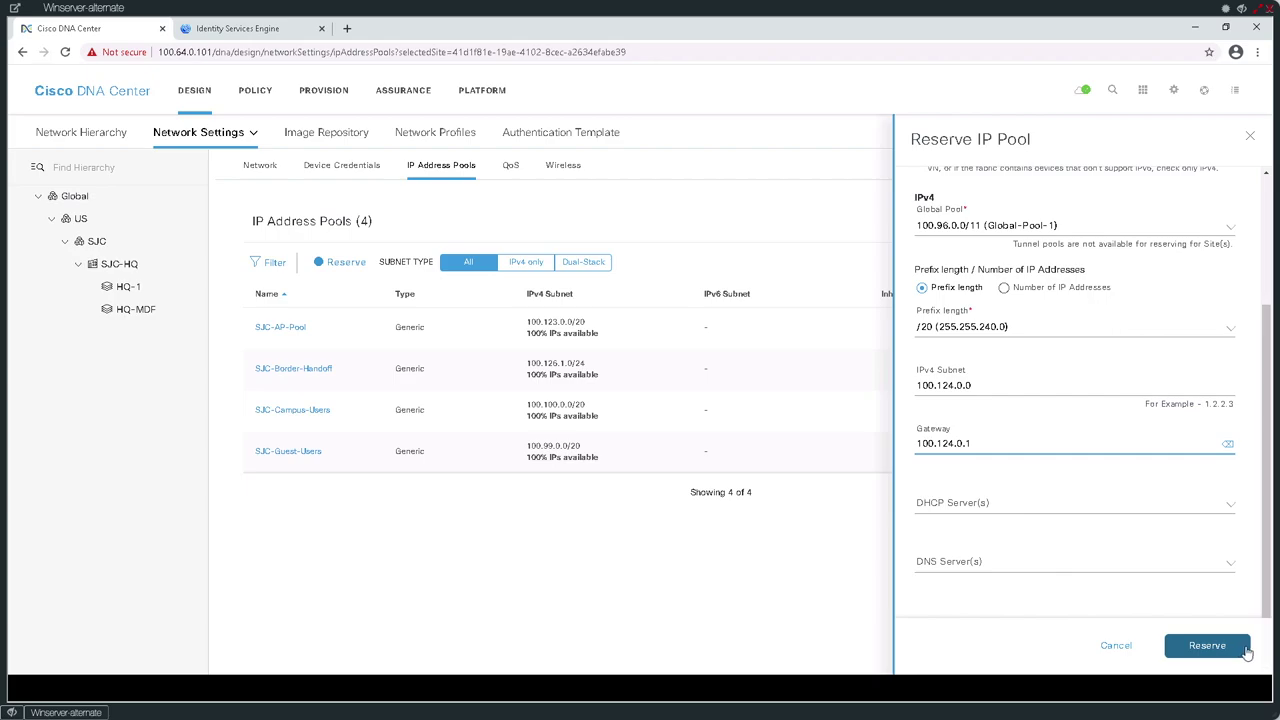
left_click(1200, 646)
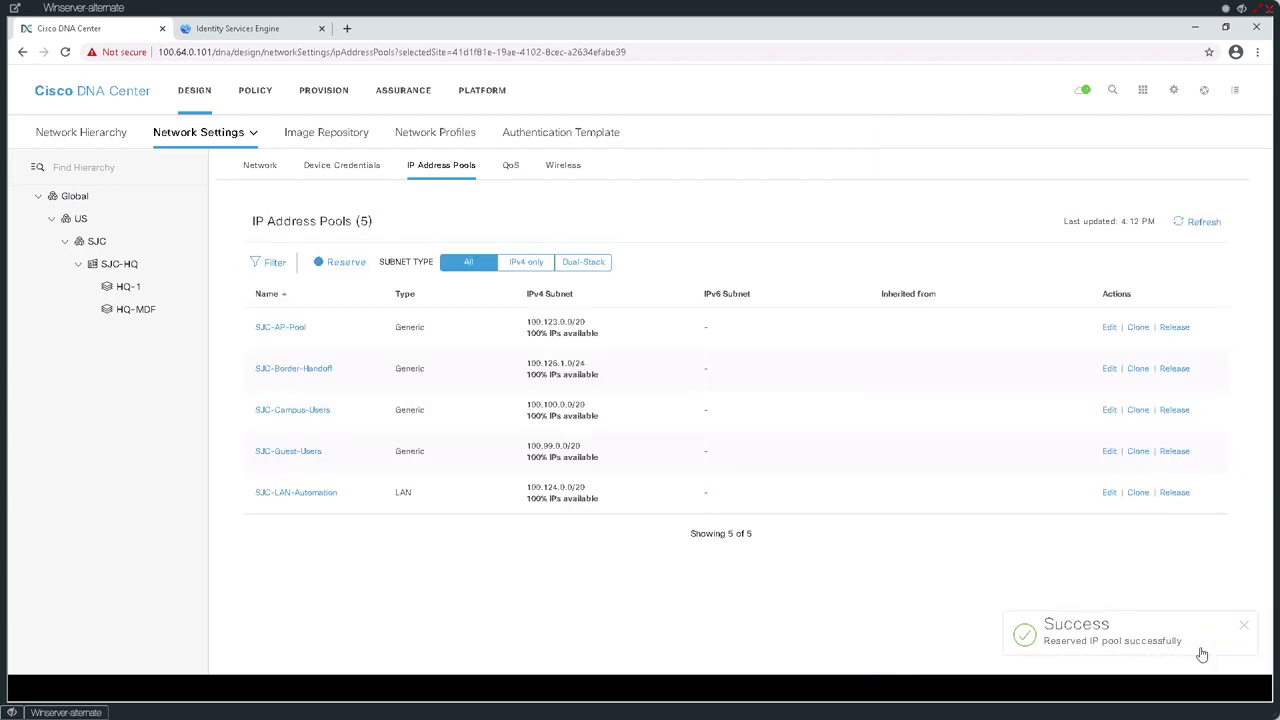
Open a new reservation form and enter the pool name SJC-Extend-Devices
left_click(342, 263)
left_click(935, 214)
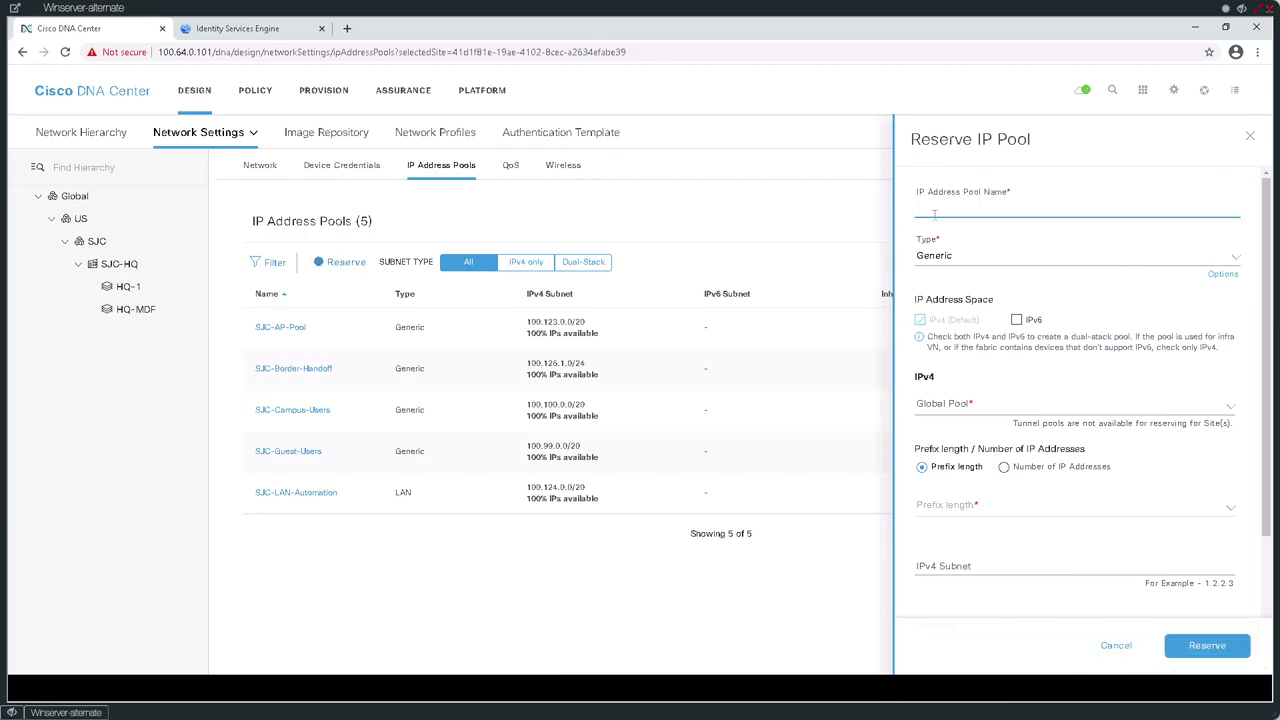
type("SJC-Extend-Devices")
Take the pool from Global-Pool-1 with a /20 prefix and subnet 100.125.0.0
left_click(982, 403)
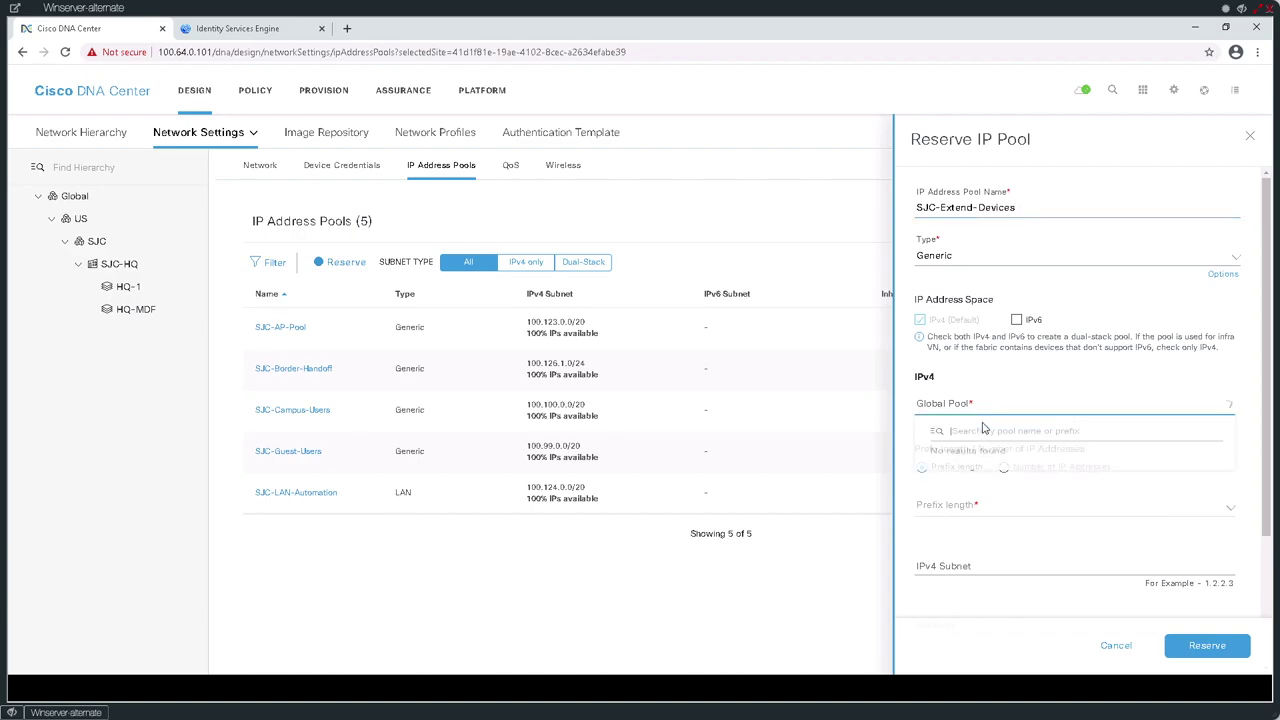
left_click(984, 470)
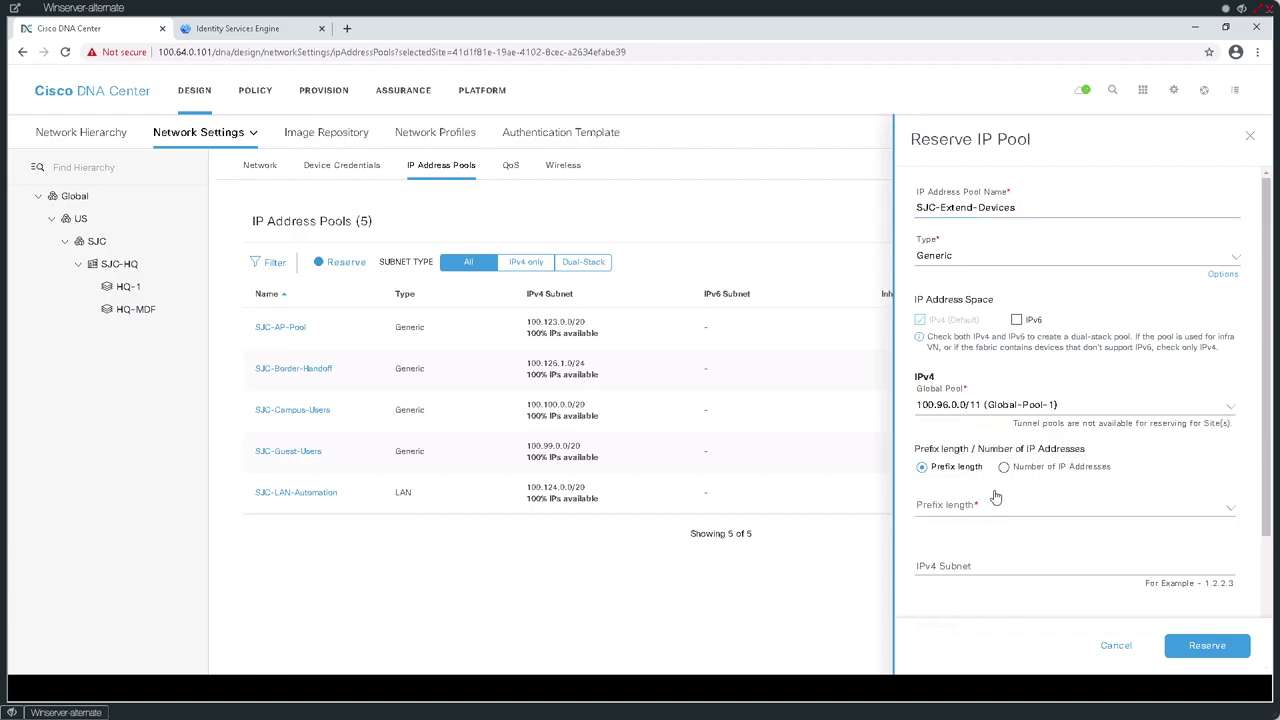
left_click(966, 506)
scroll(1095, 627, "down", 3)
scroll(1095, 627, "down", 3)
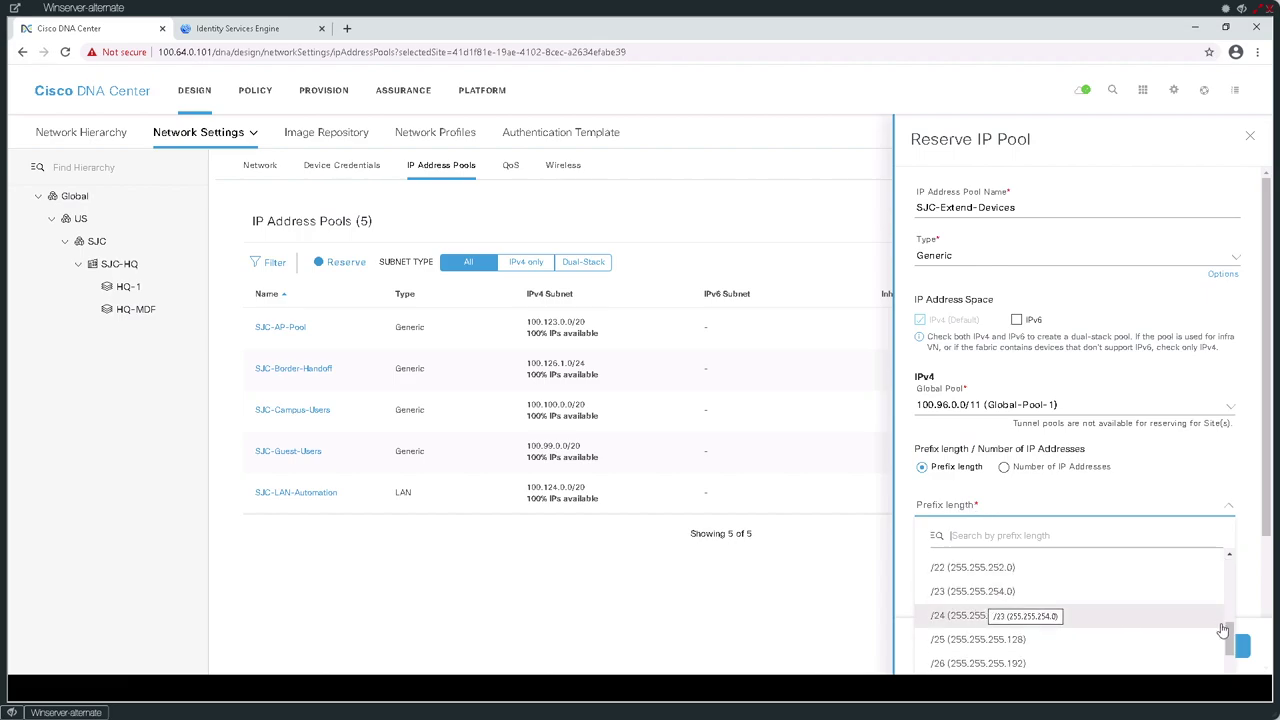
scroll(1223, 630, "up", 2)
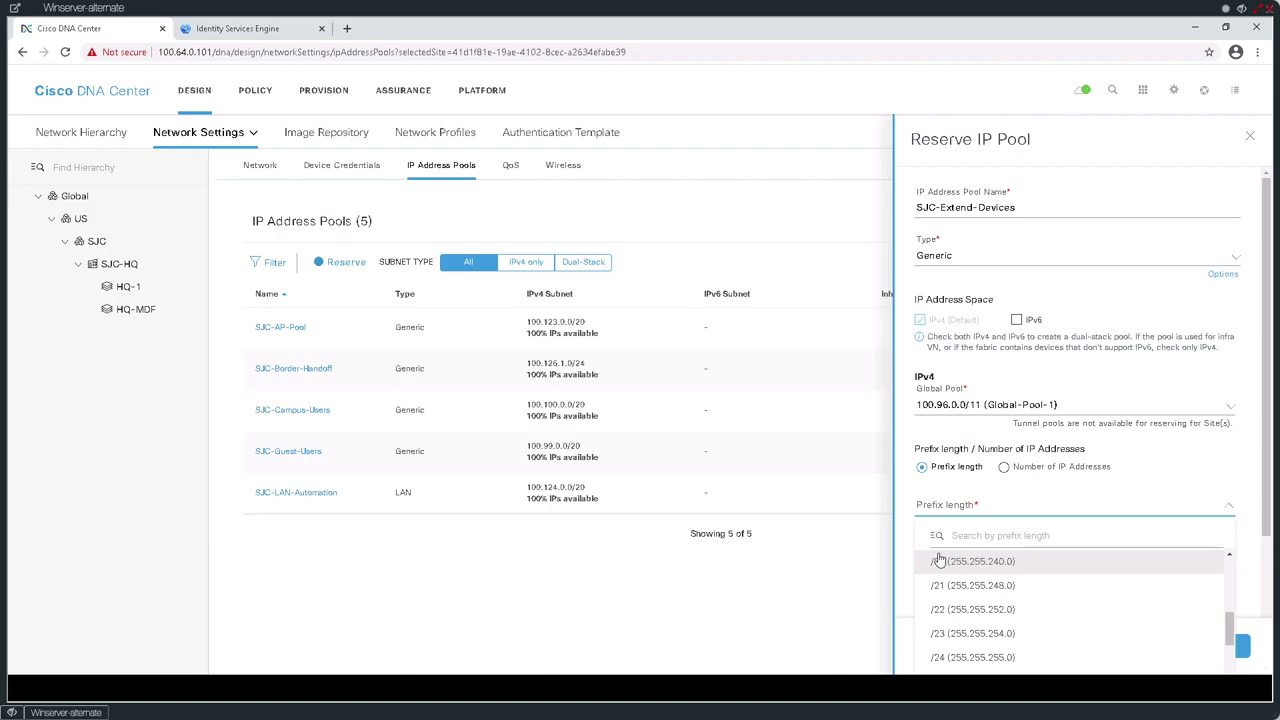
left_click(946, 562)
left_click(955, 564)
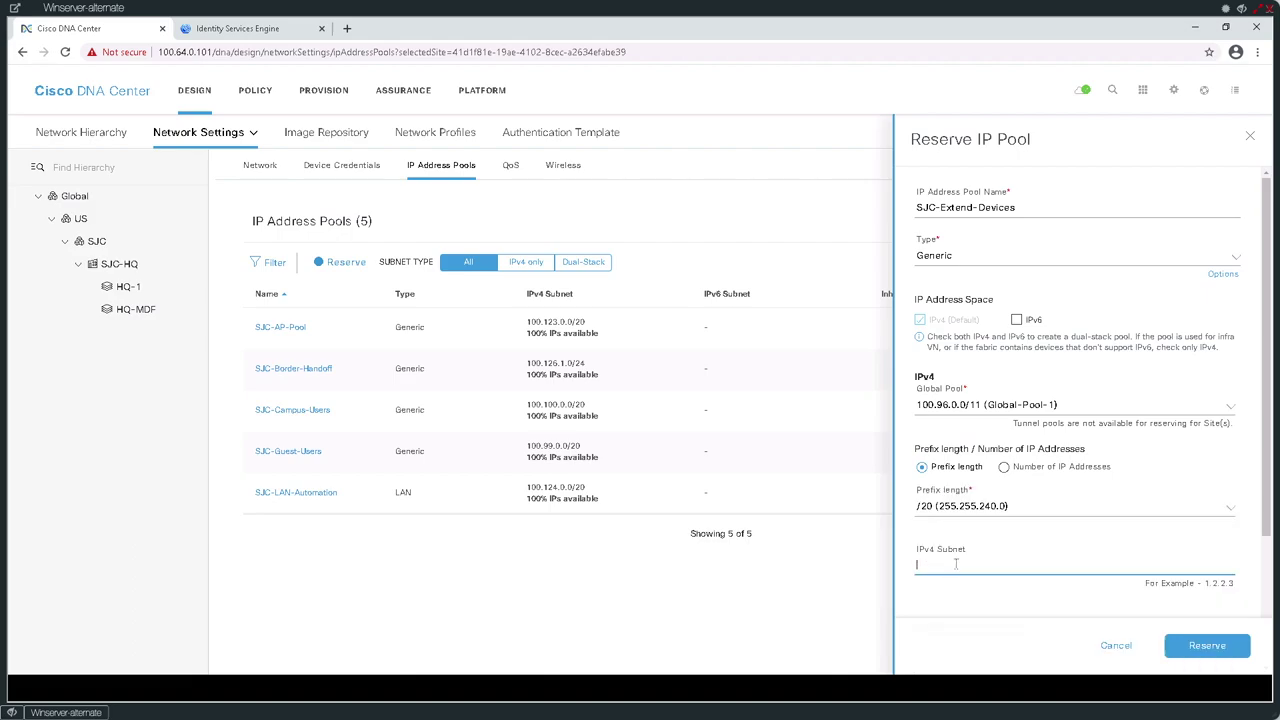
type("100")
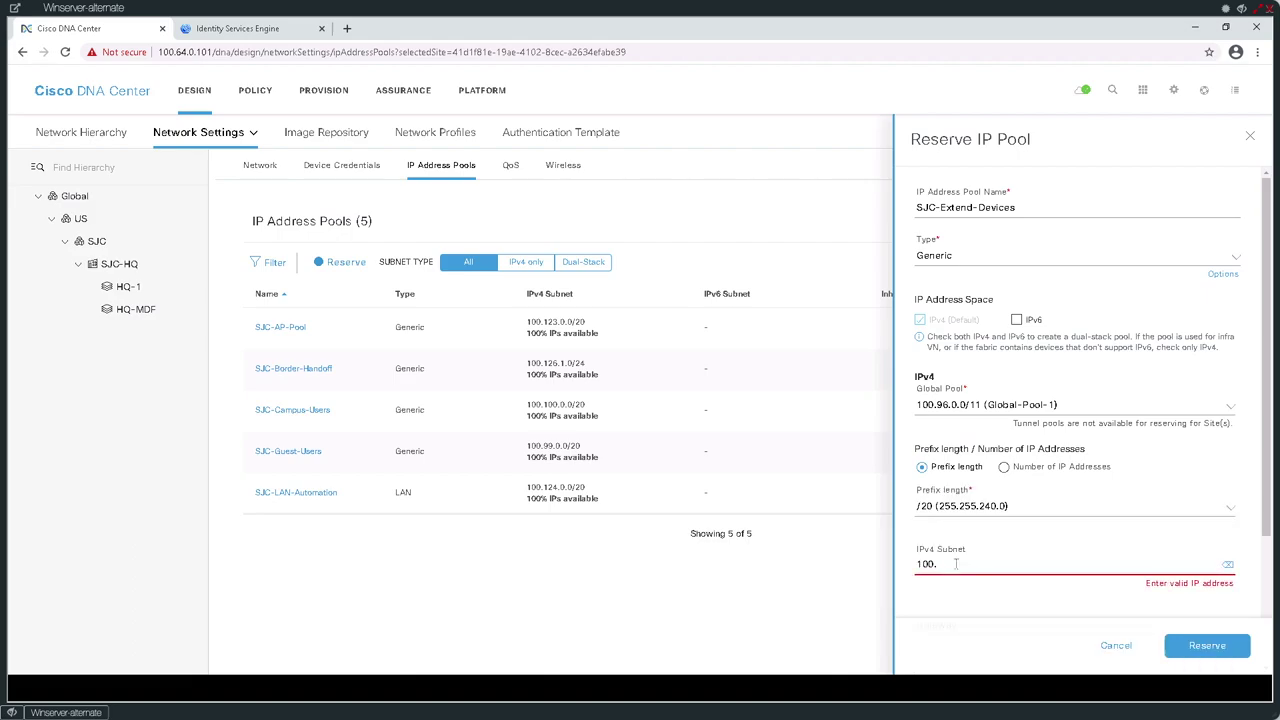
type(".125.0.0")
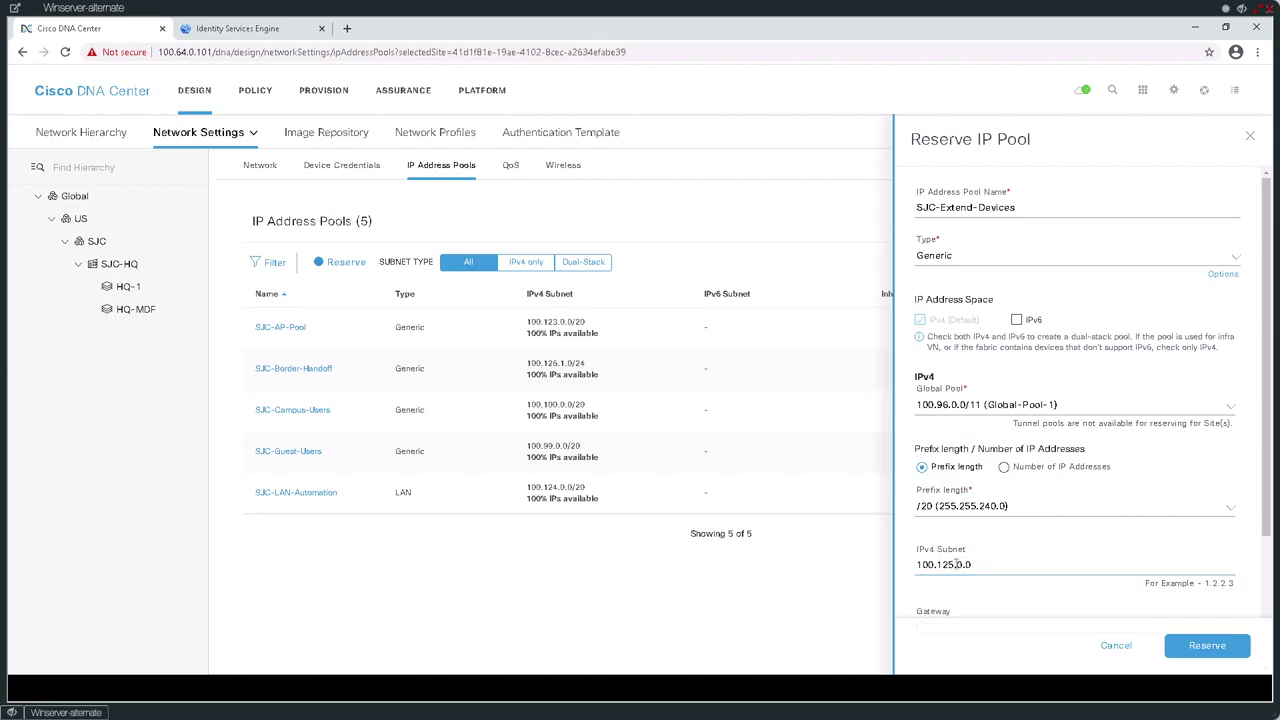
Enter gateway 100.124.0.1, pick DHCP and DNS 100.64.0.2, and attempt the reservation
scroll(1091, 474, "down", 2)
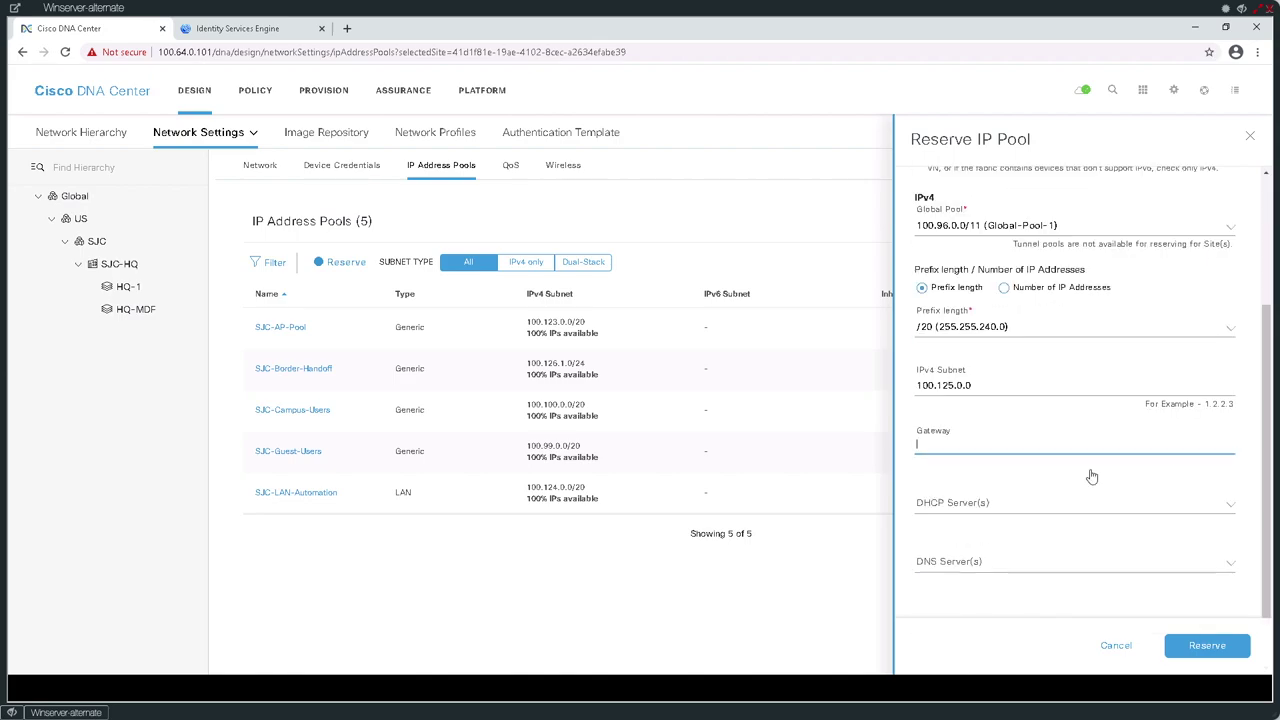
key("Tab")
type("100.124.0.1")
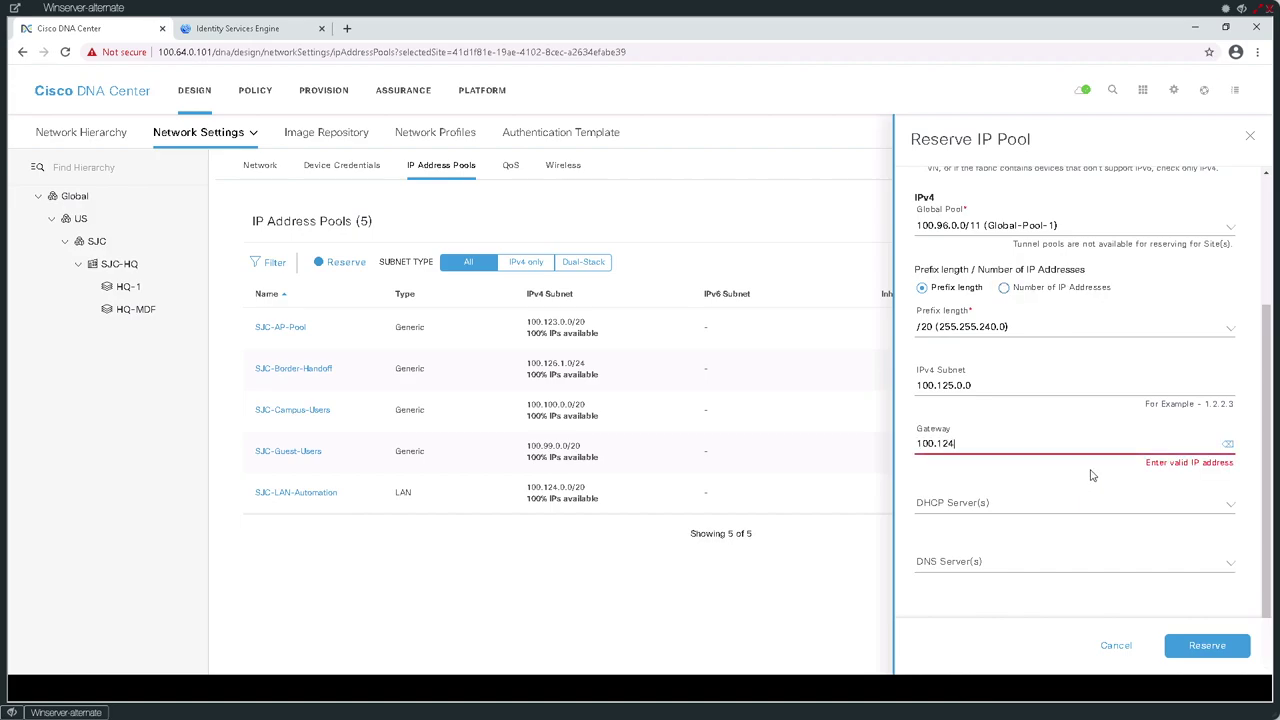
left_click(957, 511)
left_click(953, 472)
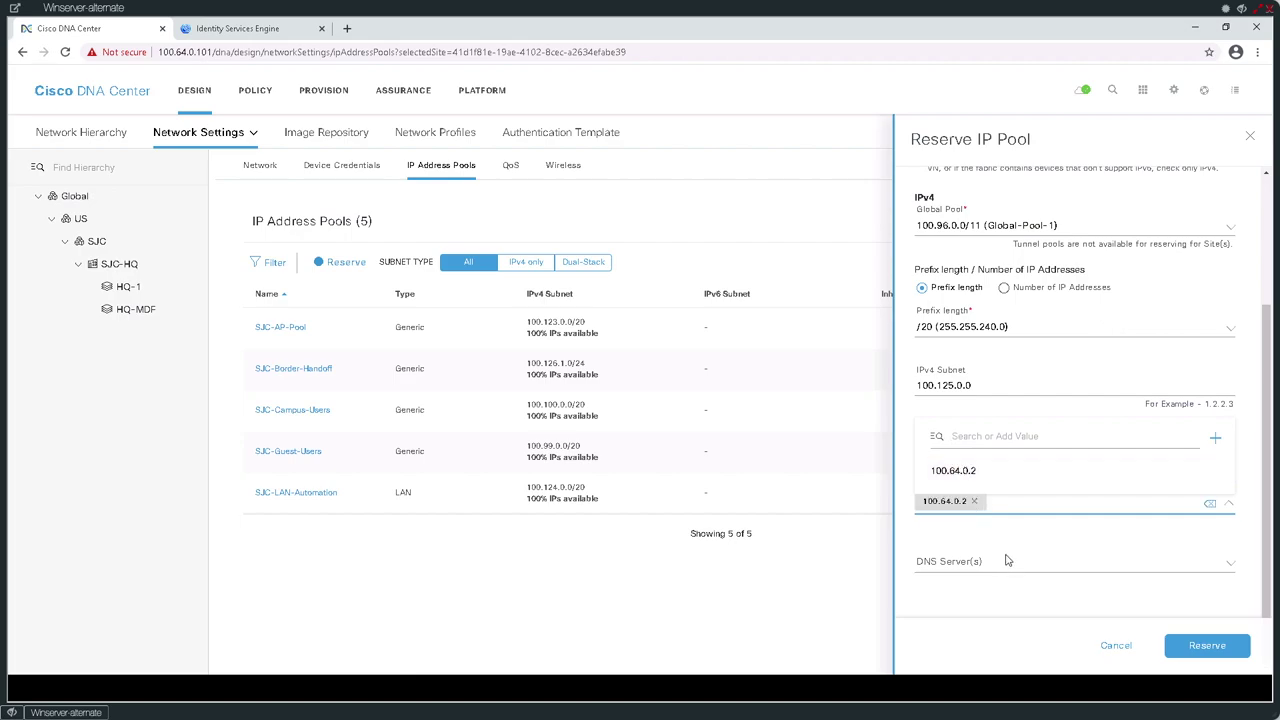
left_click(985, 566)
left_click(953, 531)
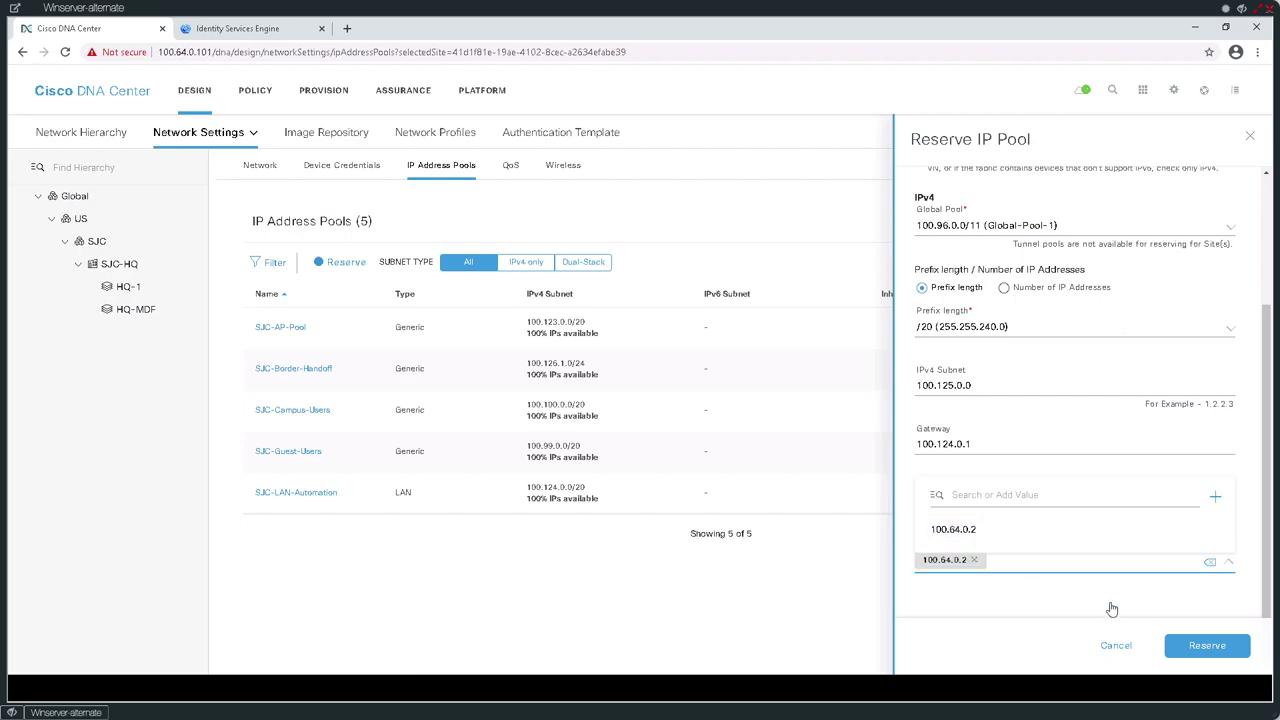
left_click(1208, 646)
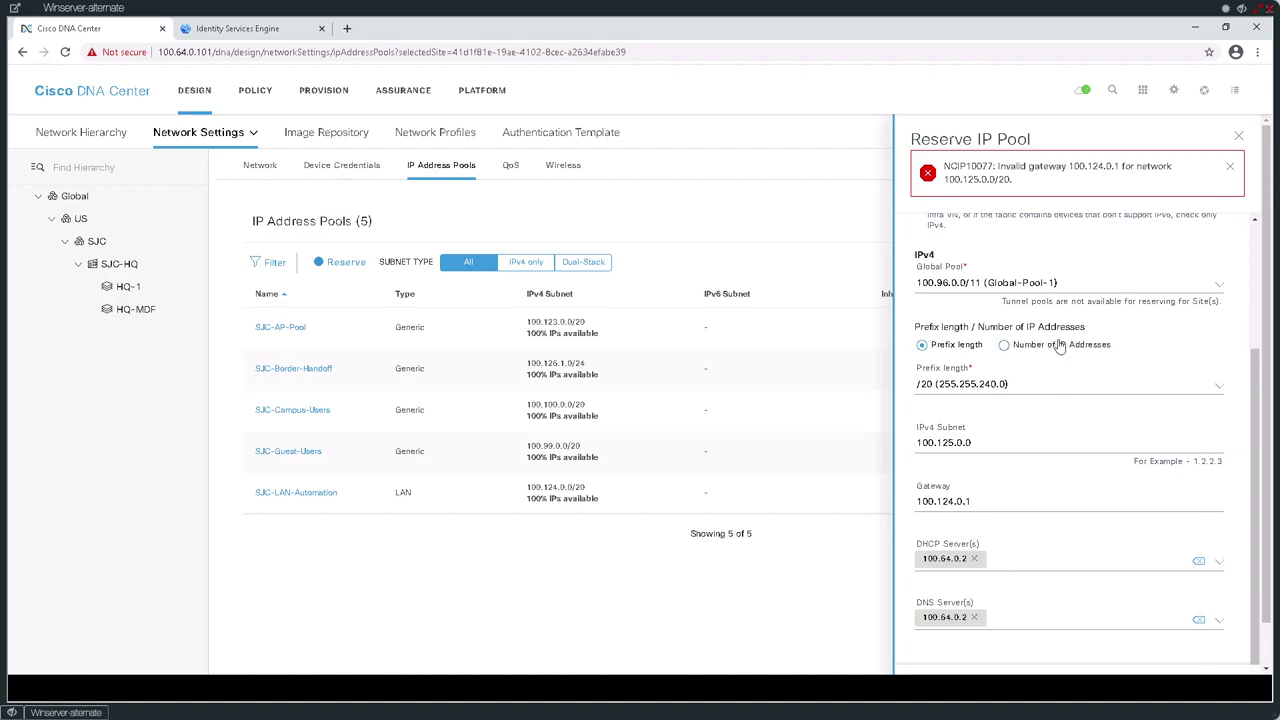
Change the SJC-Extend-Devices gateway from 100.124.0.1 to 100.125.0.1 and reserve the pool
left_click(975, 501)
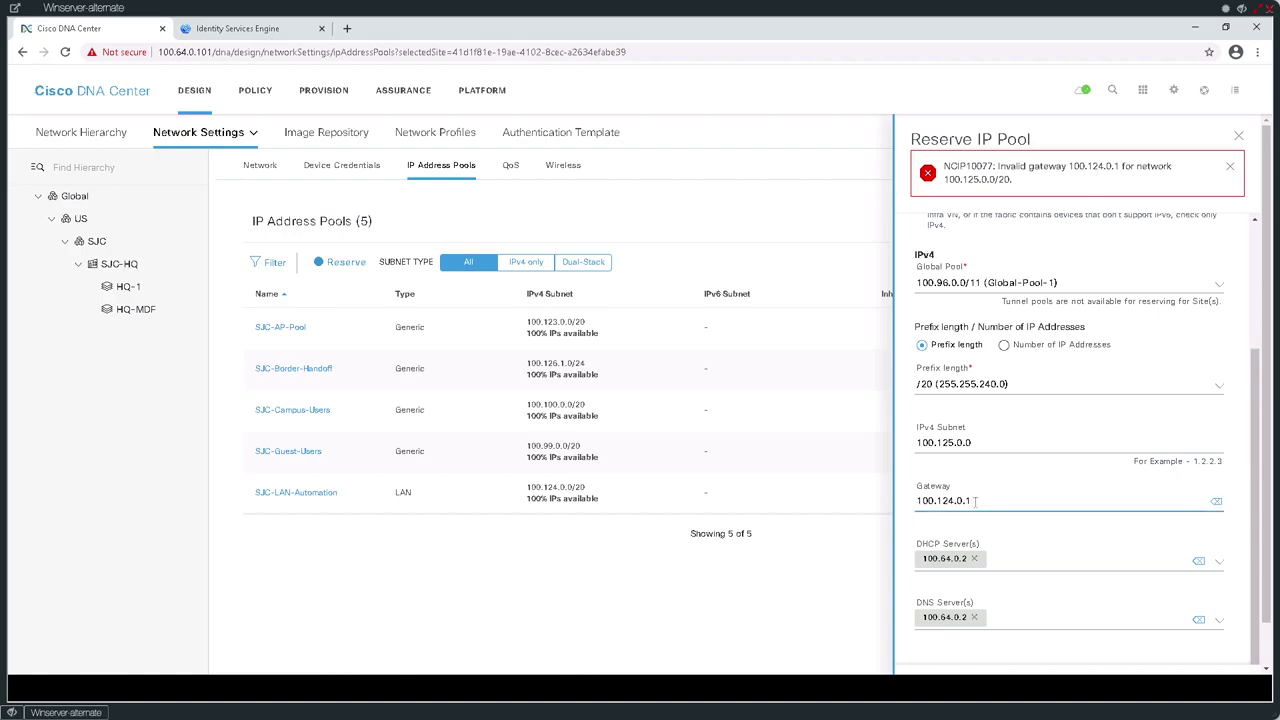
key("BackSpace")
type("5")
scroll(1106, 511, "down", 1)
left_click(1213, 645)
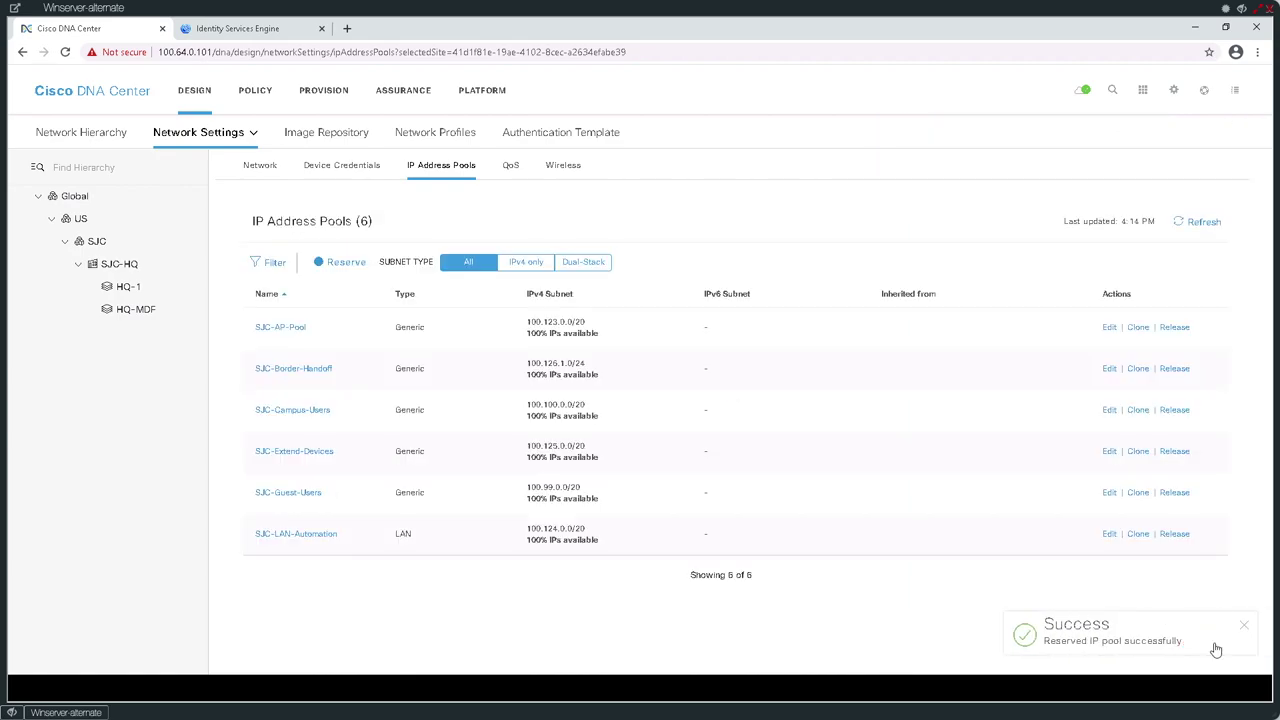
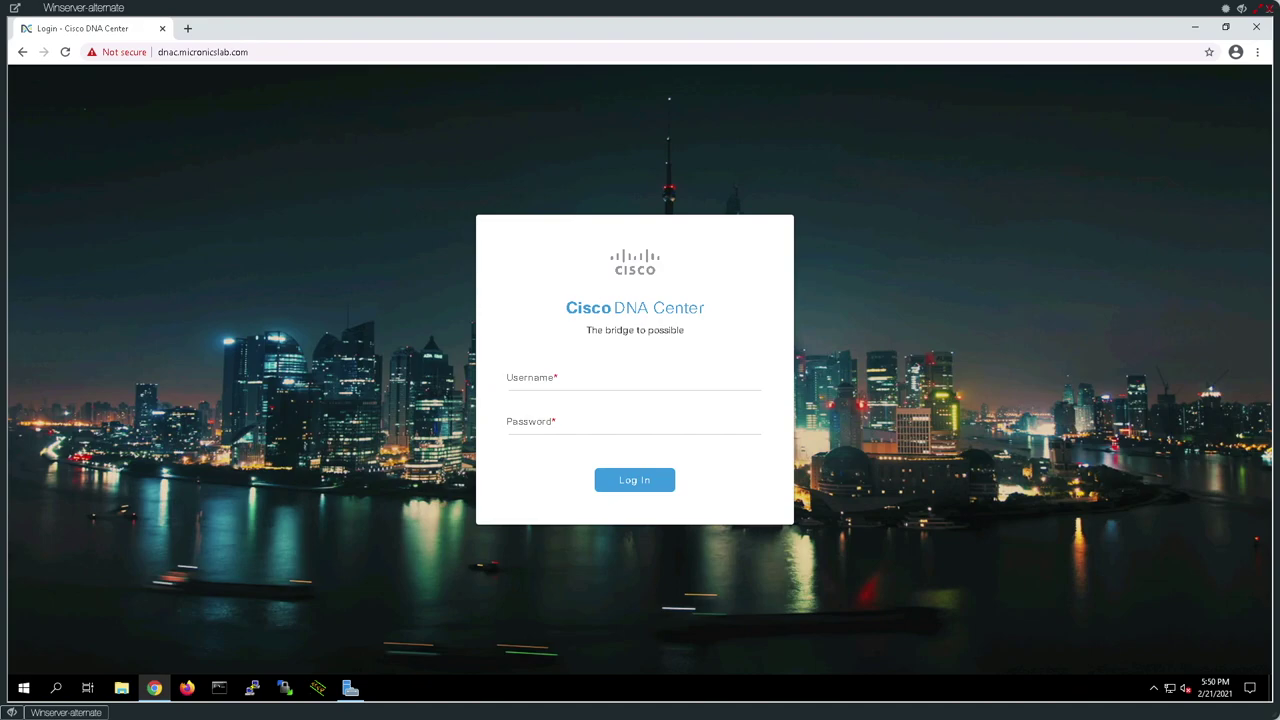
Open a PuTTY console from the saved cp-border-1 session
left_click(252, 688)
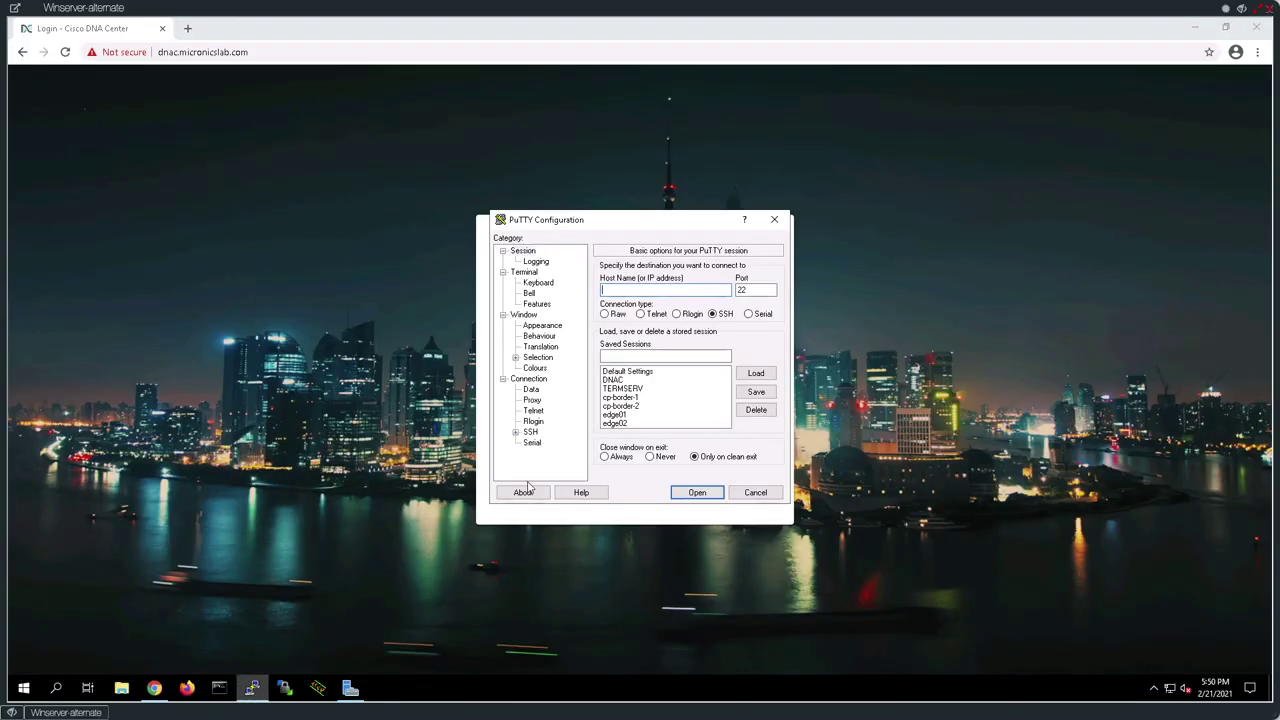
left_click(622, 398)
double_click(623, 399)
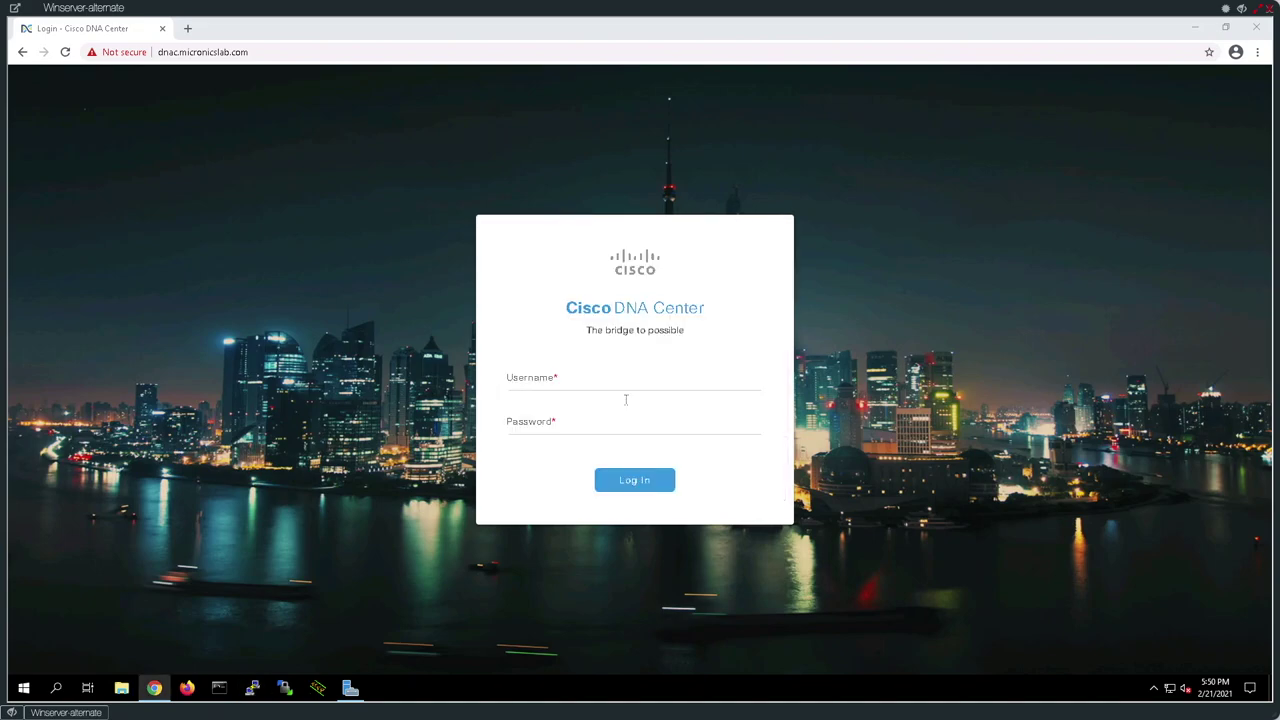
Open a second PuTTY console for cp-border-2 and arrange both windows apart
right_click(252, 688)
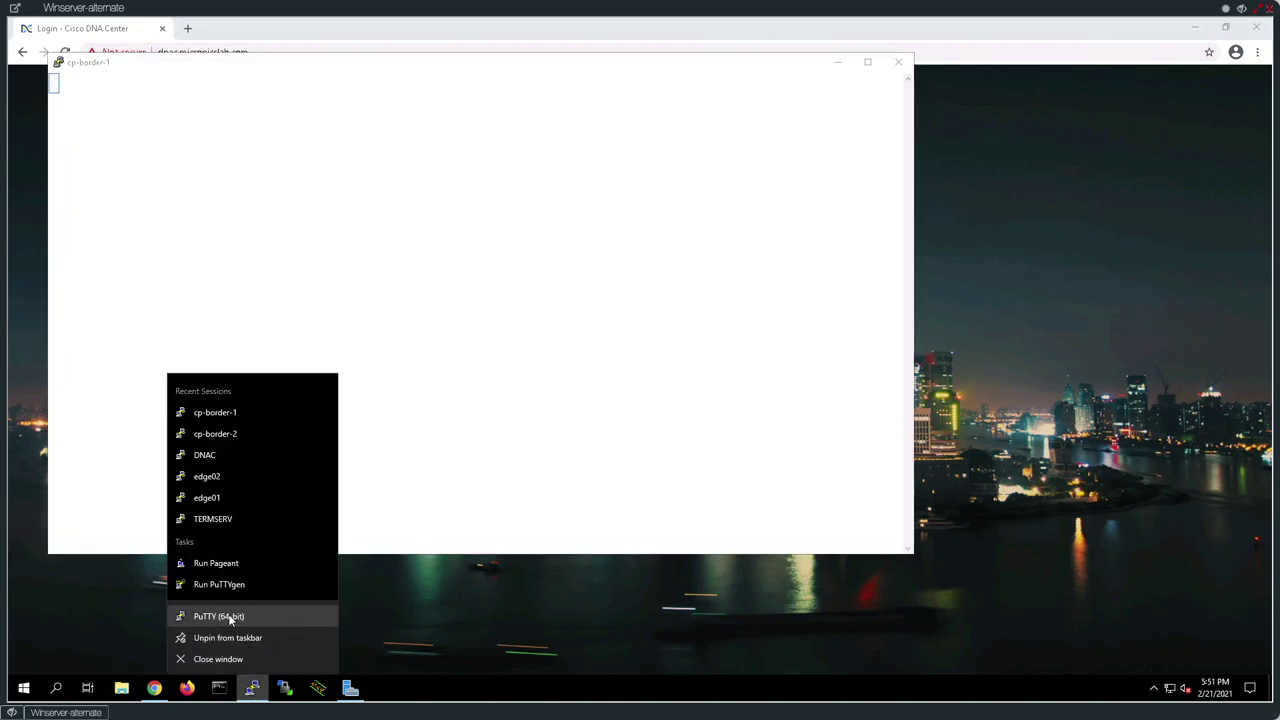
left_click(234, 614)
left_click(625, 407)
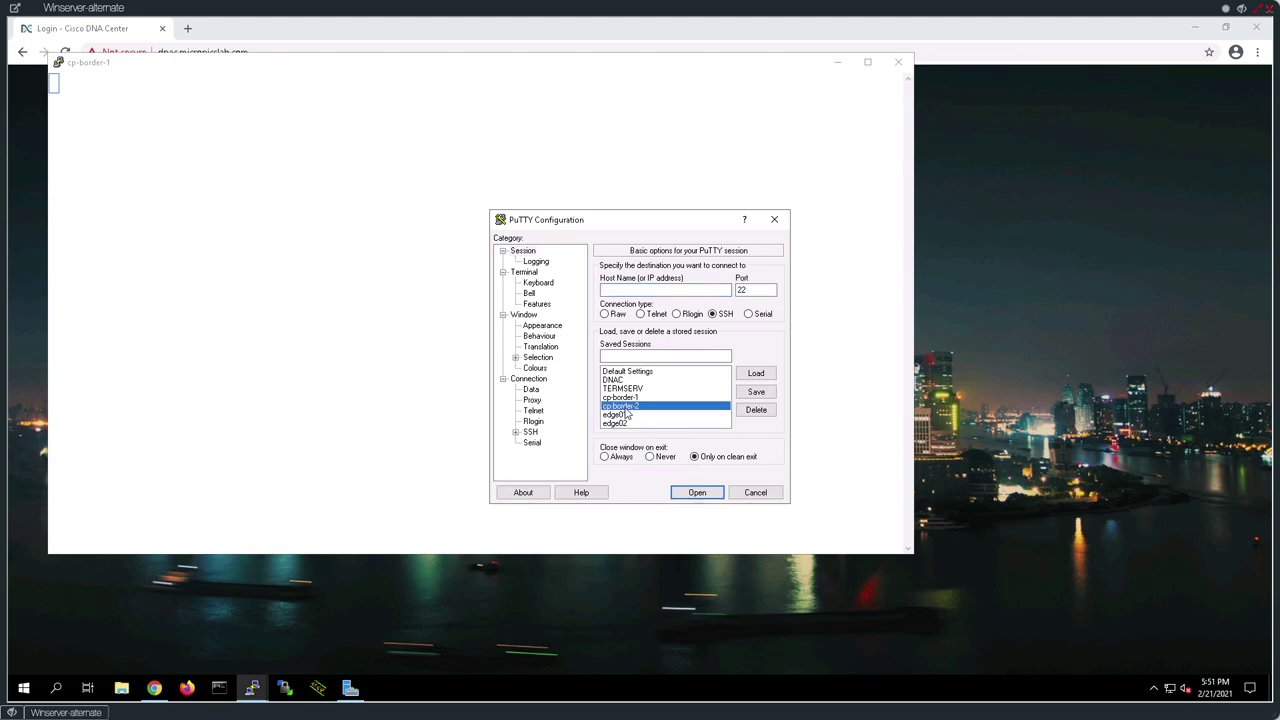
left_click(690, 493)
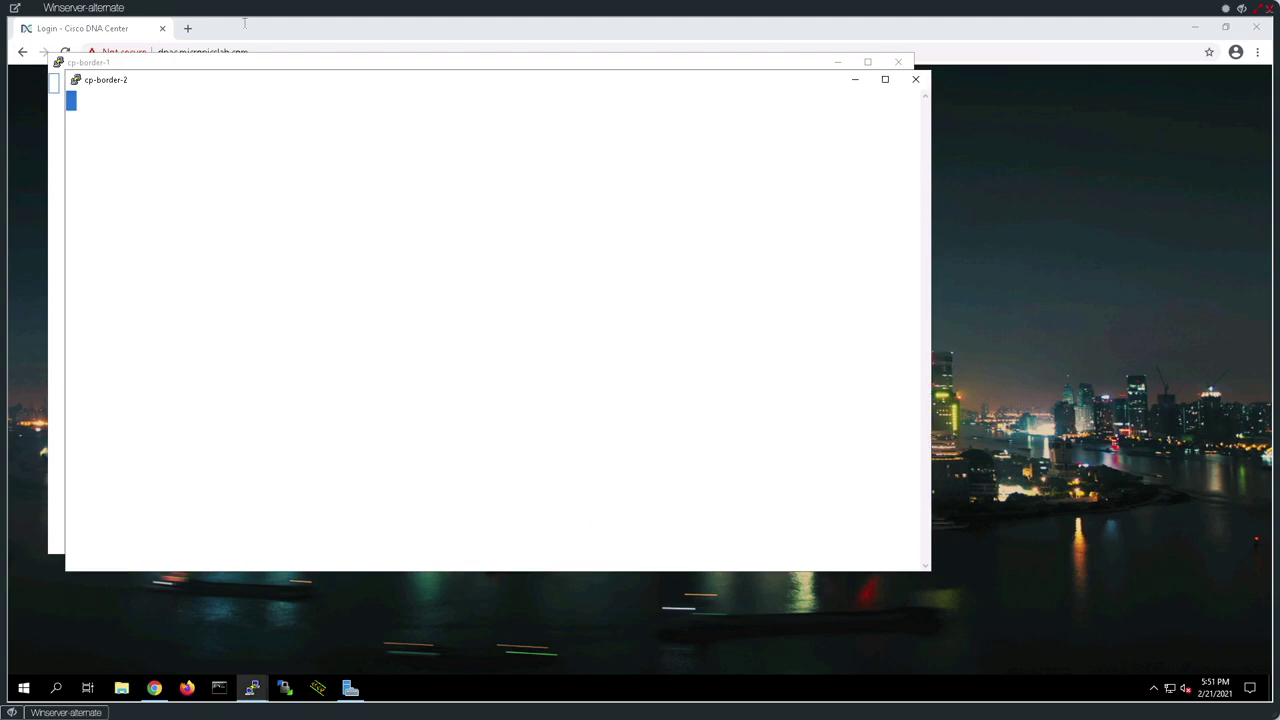
left_click_drag(269, 82, 483, 120)
left_click_drag(357, 67, 378, 99)
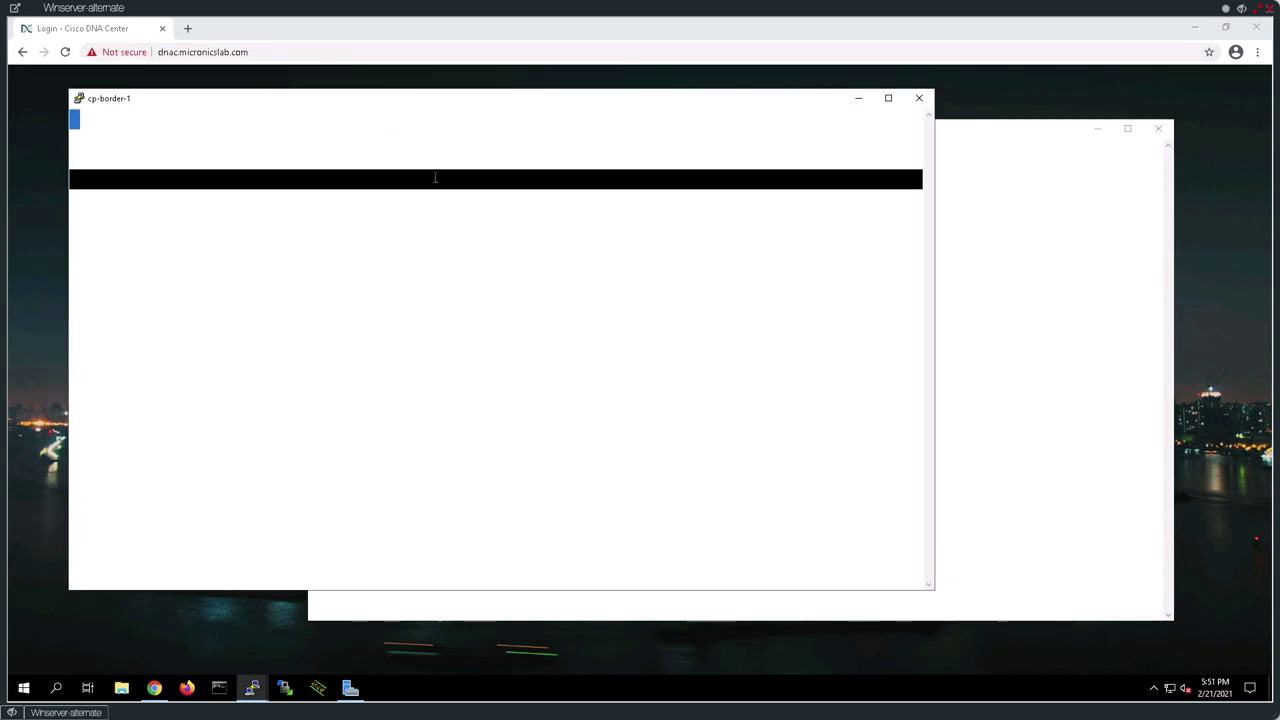
On cp-border-2, answer 'no' to the initial configuration dialog and accept terminating autoinstall
key("Return")
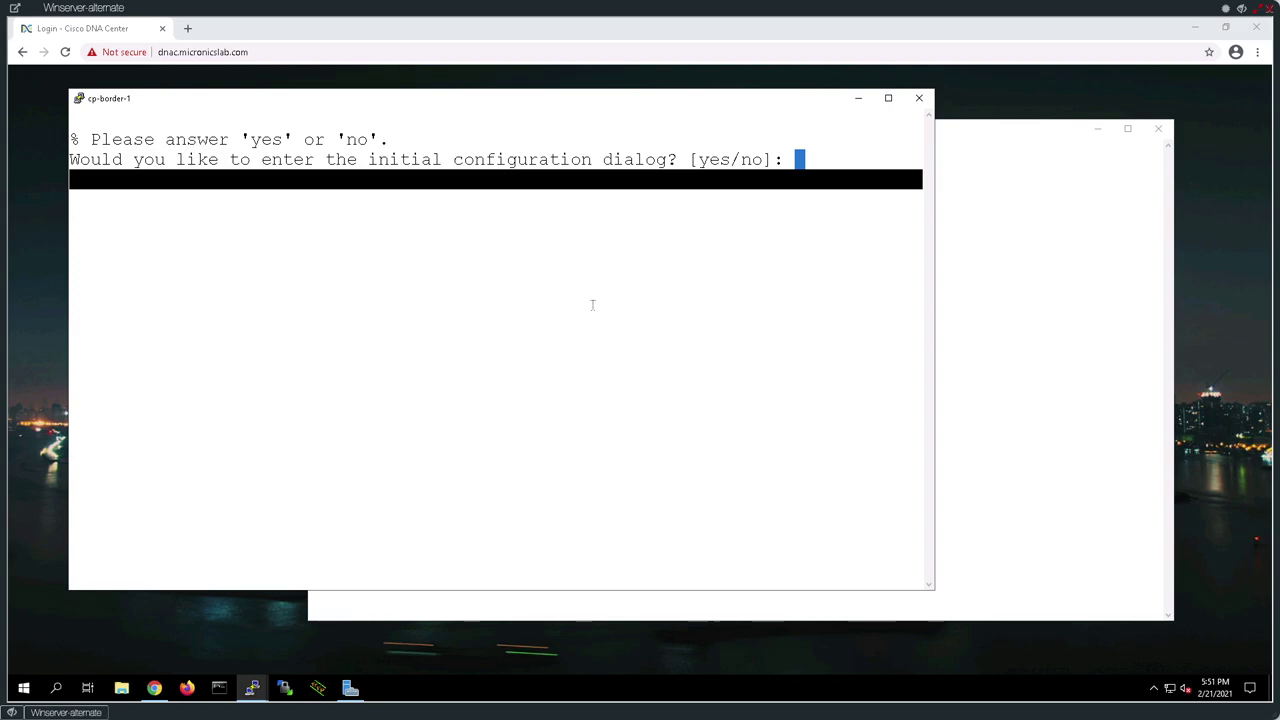
left_click(1021, 323)
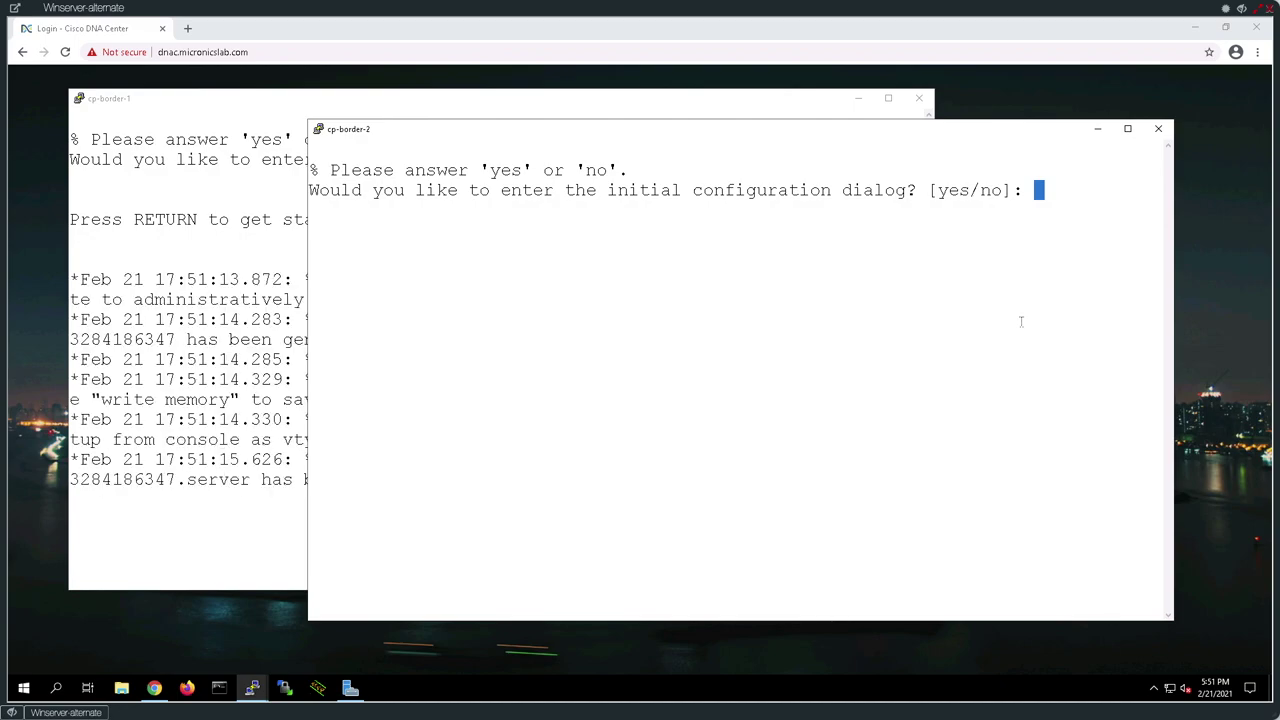
type("no")
key("Return")
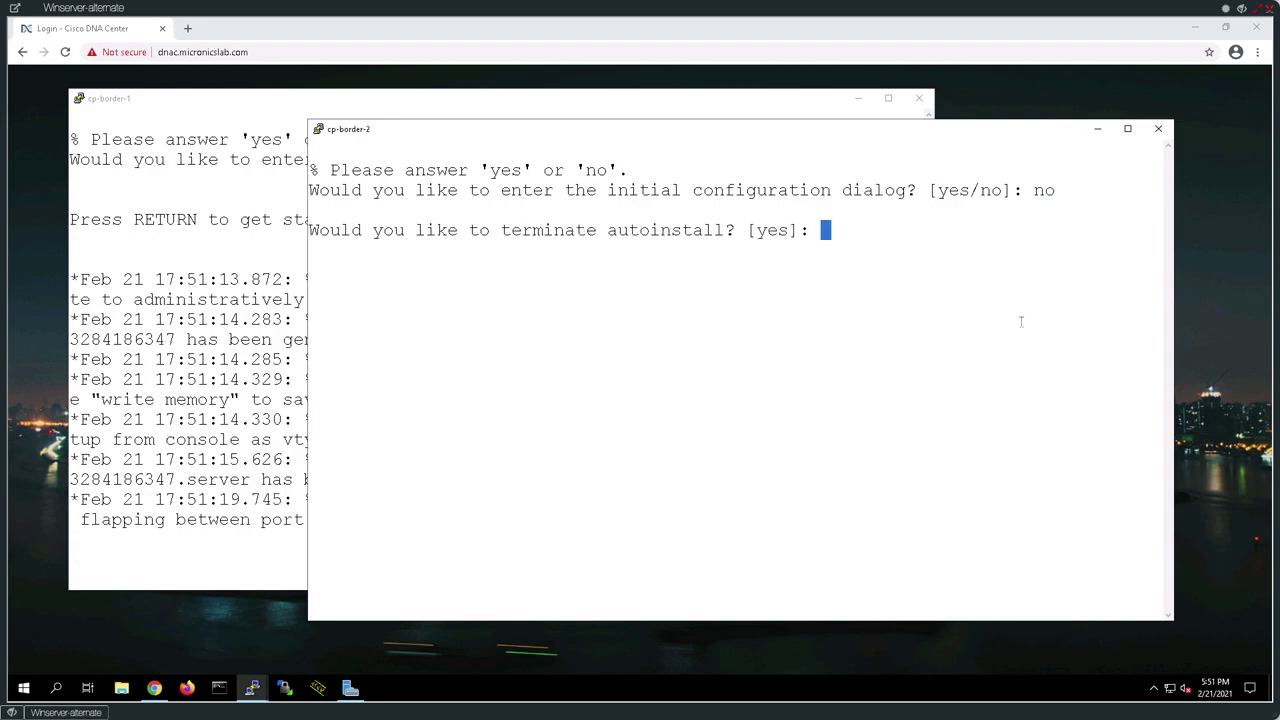
key("Return")
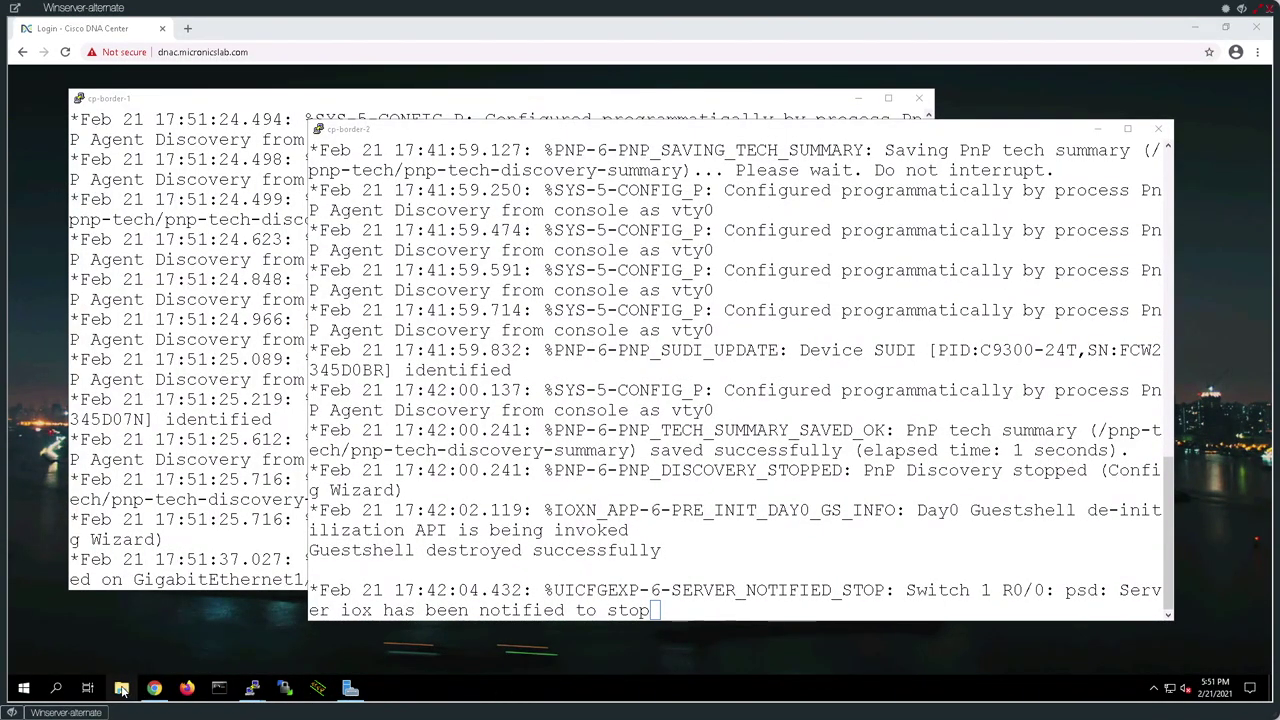
Open cp-border-1.txt and review its hostname, loopback, uplink, login, domain and ip routing lines
left_click(121, 689)
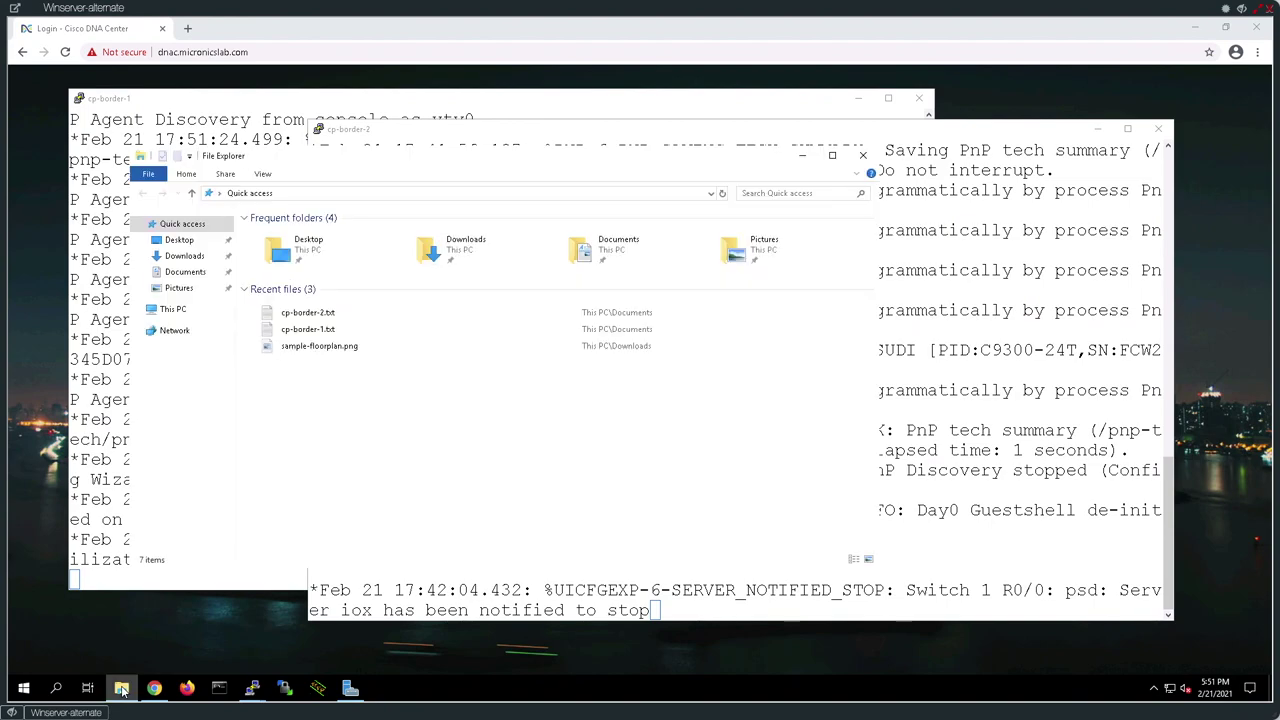
double_click(300, 332)
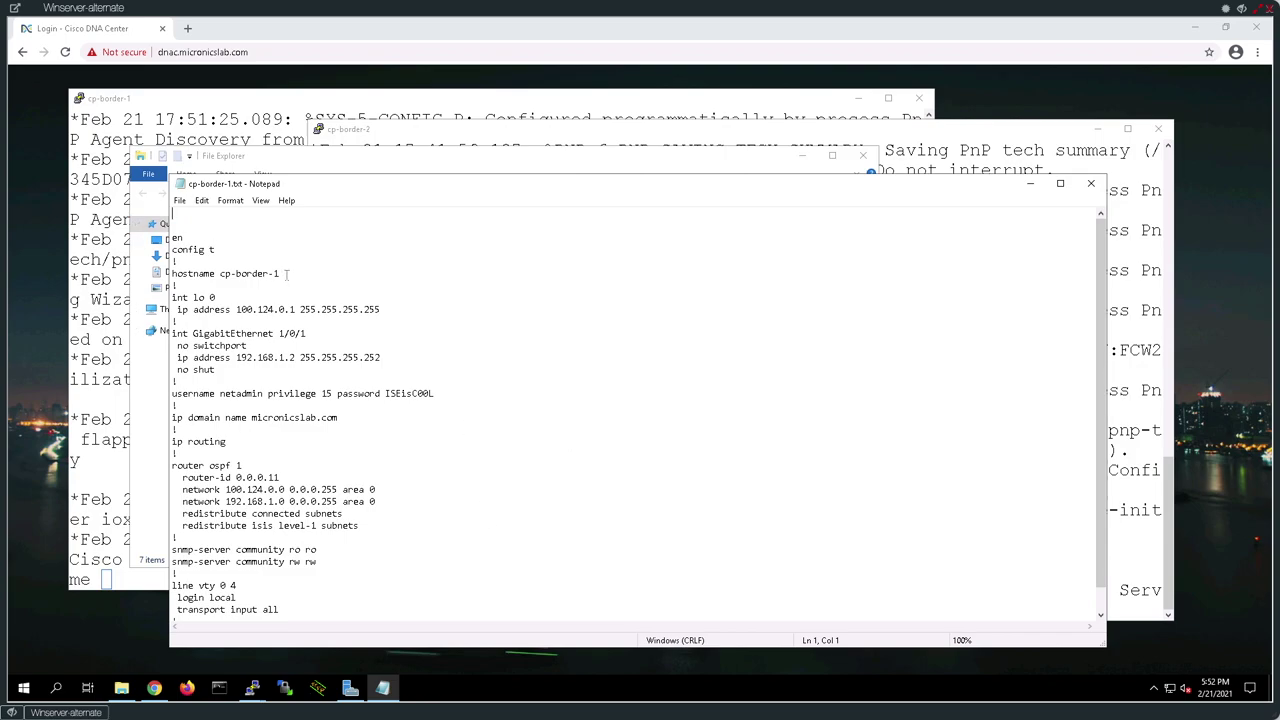
left_click_drag(280, 273, 165, 274)
left_click_drag(391, 311, 172, 298)
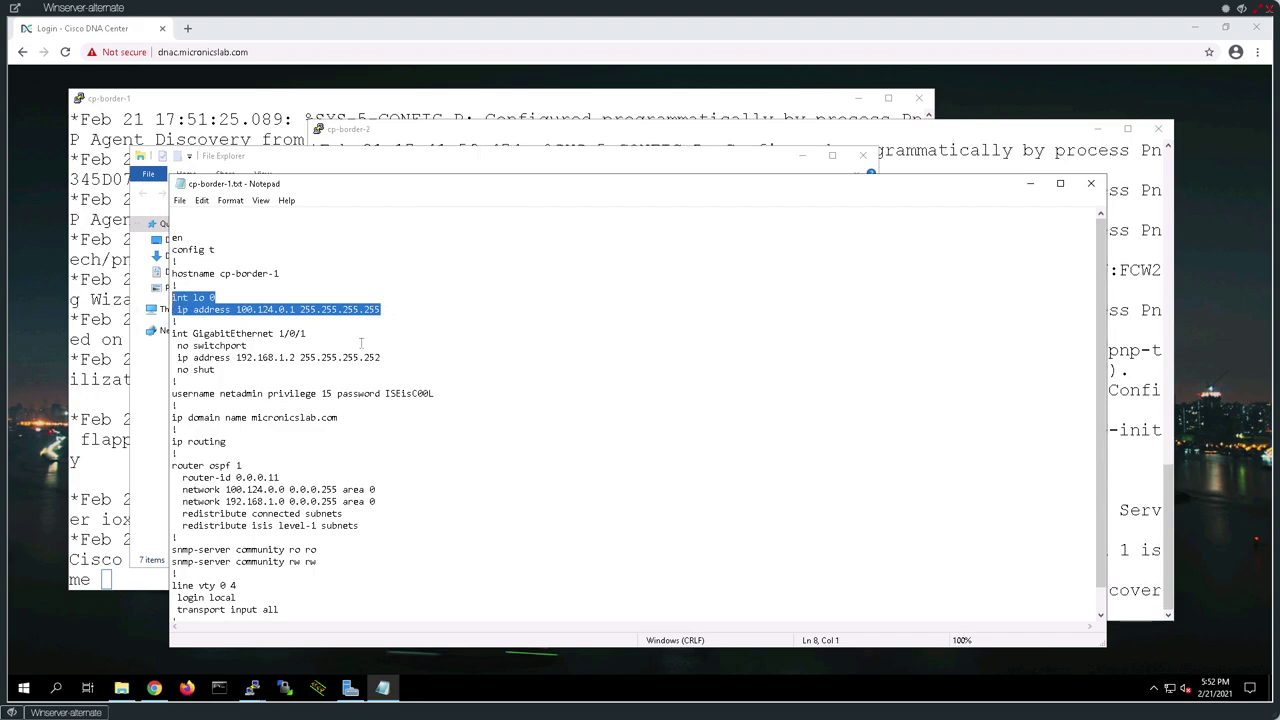
left_click_drag(385, 372, 168, 334)
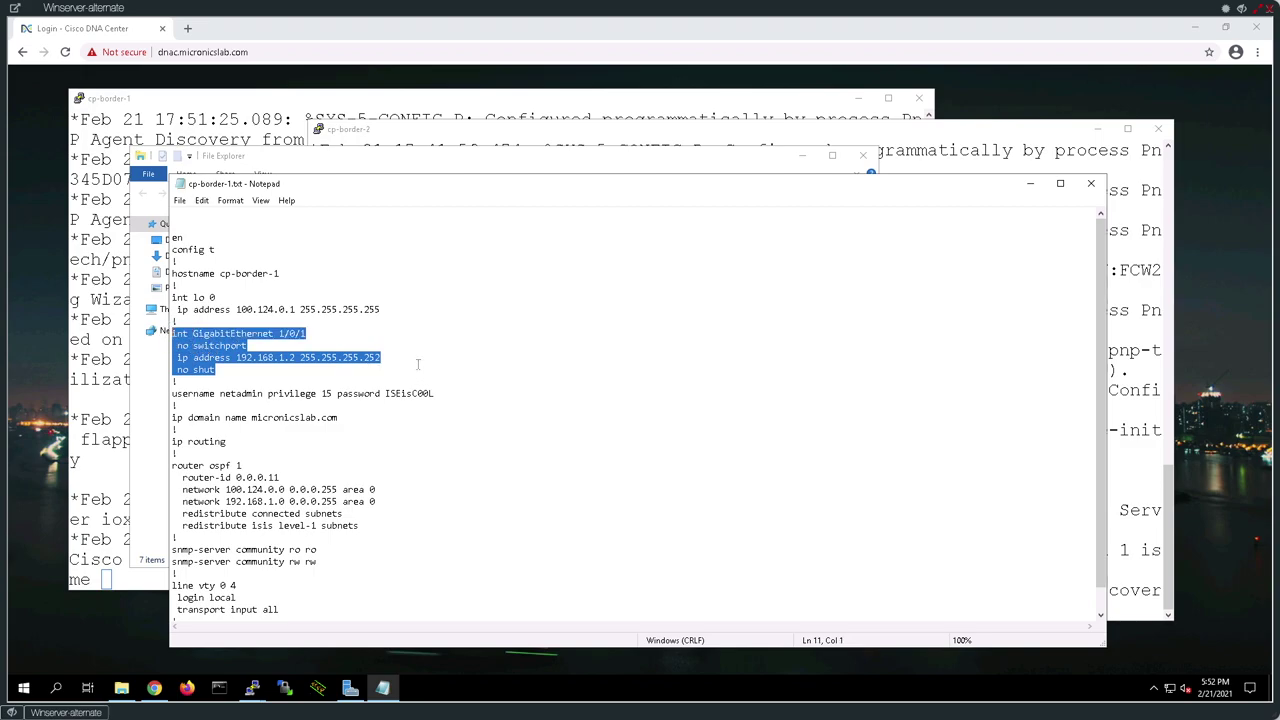
left_click_drag(432, 394, 171, 394)
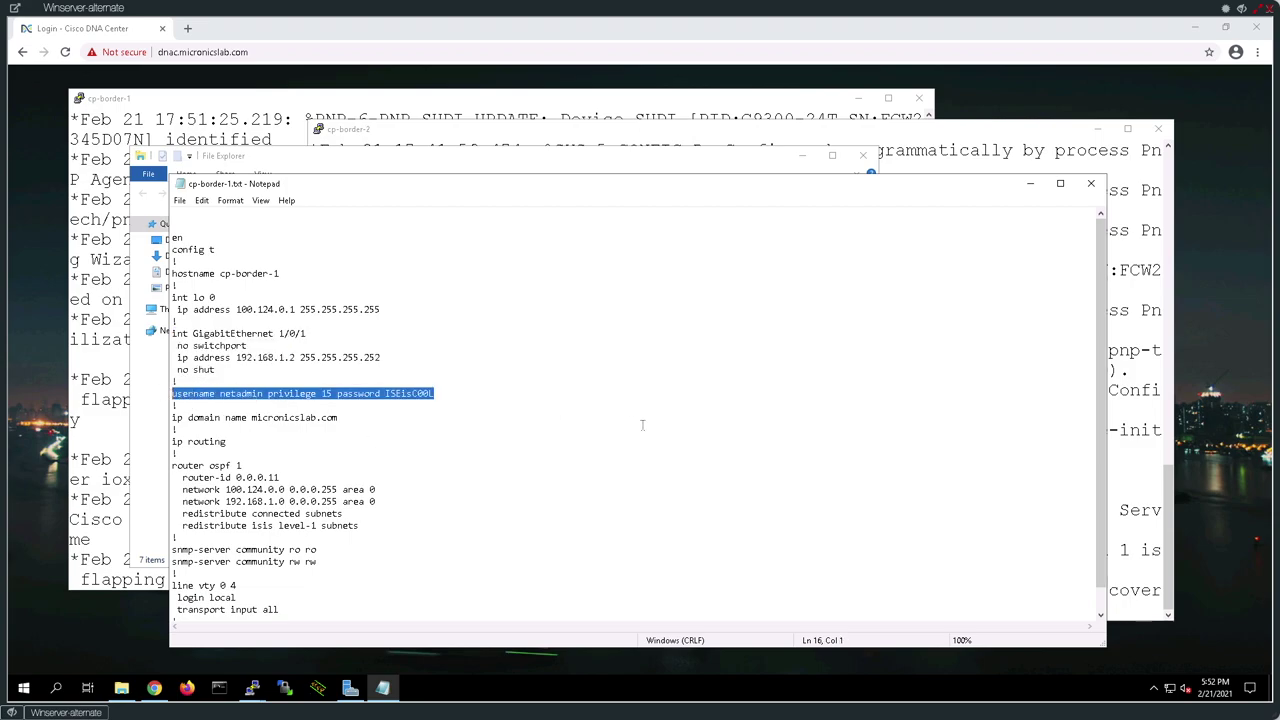
left_click_drag(237, 597, 150, 598)
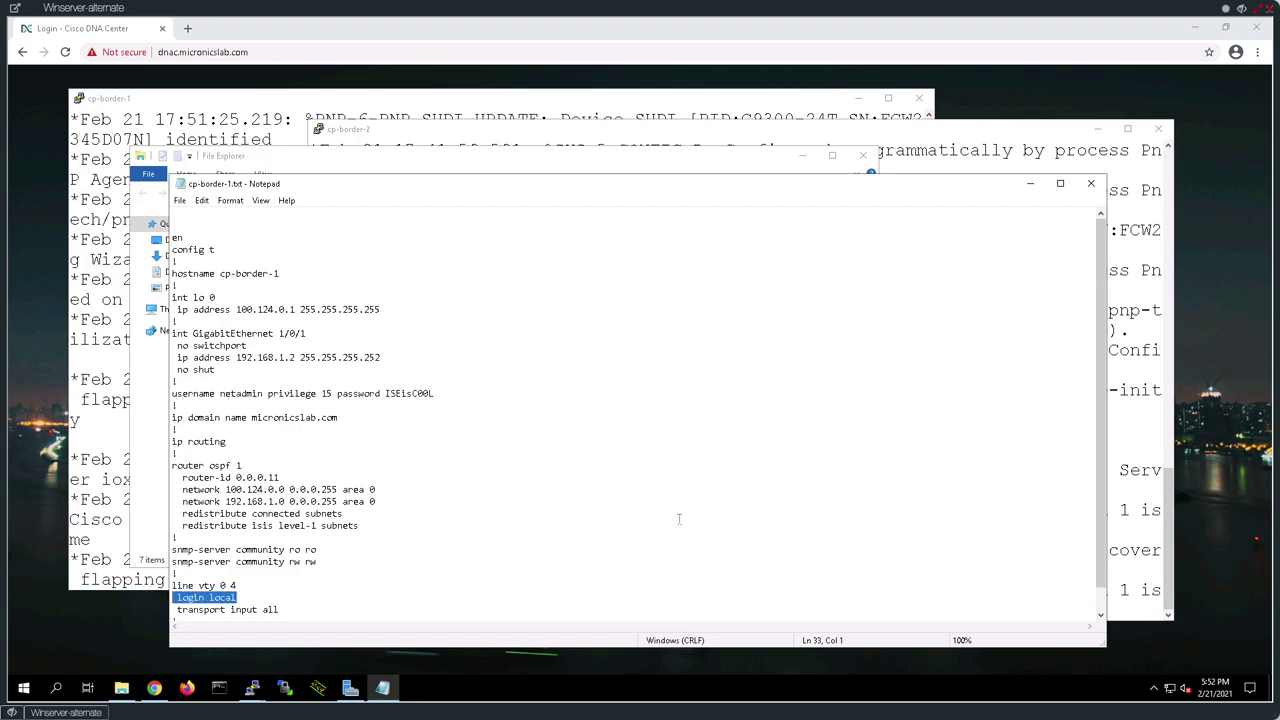
left_click_drag(338, 418, 177, 420)
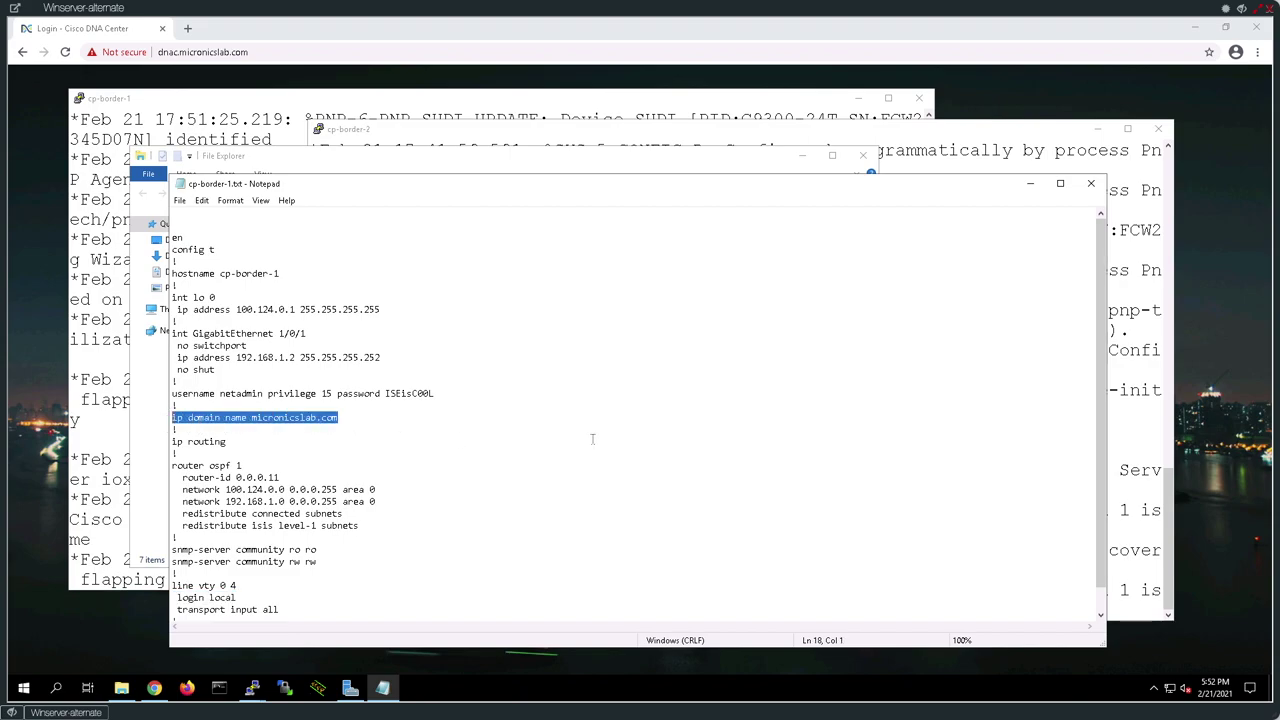
left_click_drag(228, 441, 160, 440)
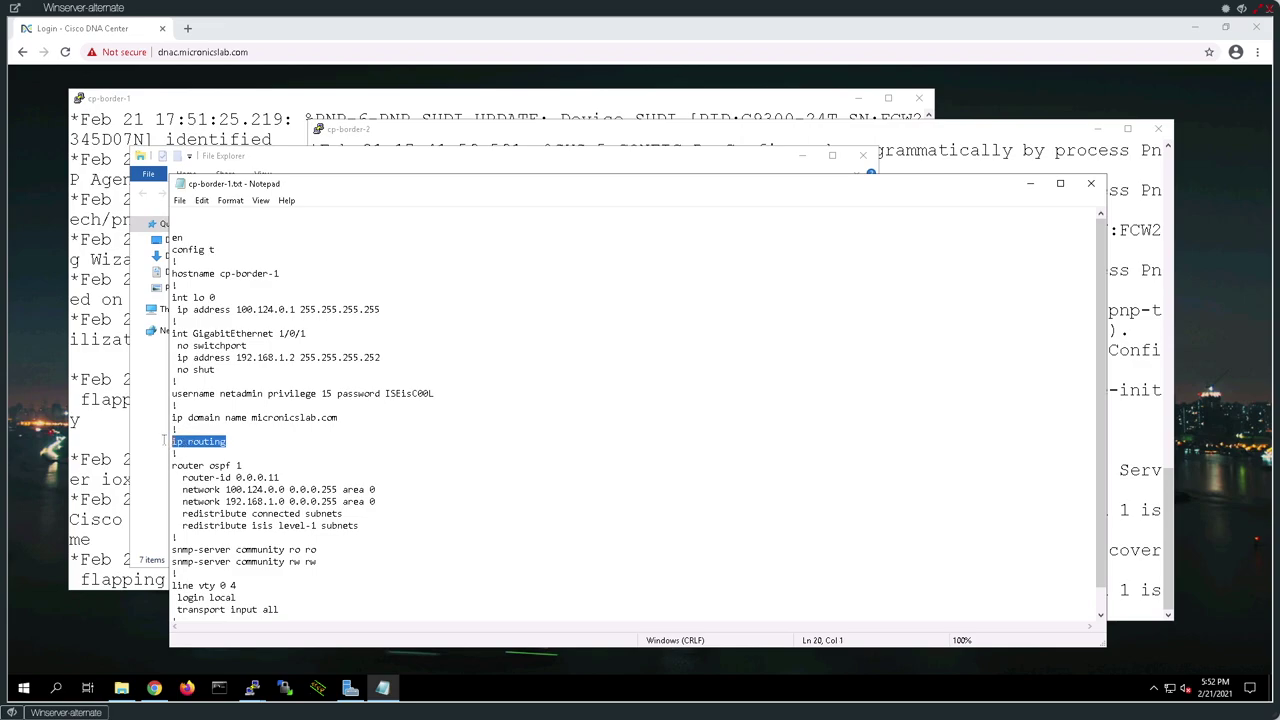
Review the router ospf 1 block's connected and isis level-1 redistribution lines
left_click(388, 522)
left_click_drag(358, 525, 168, 453)
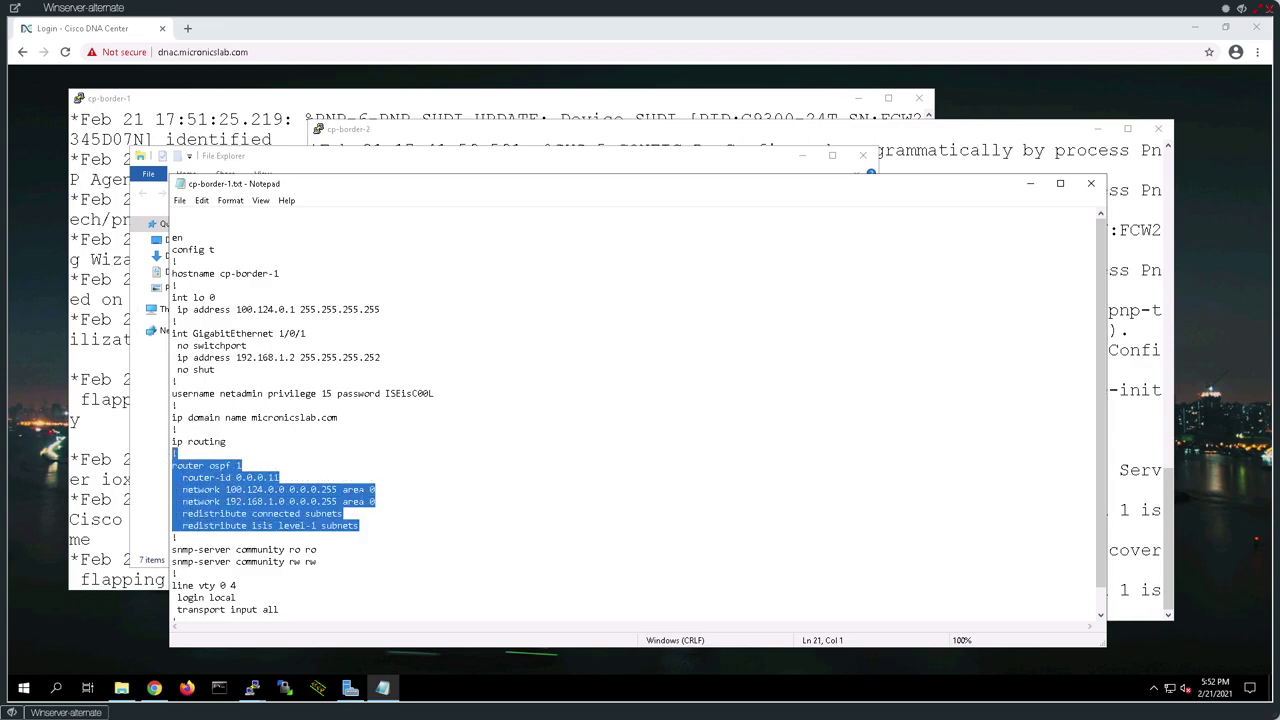
left_click_drag(252, 514, 343, 515)
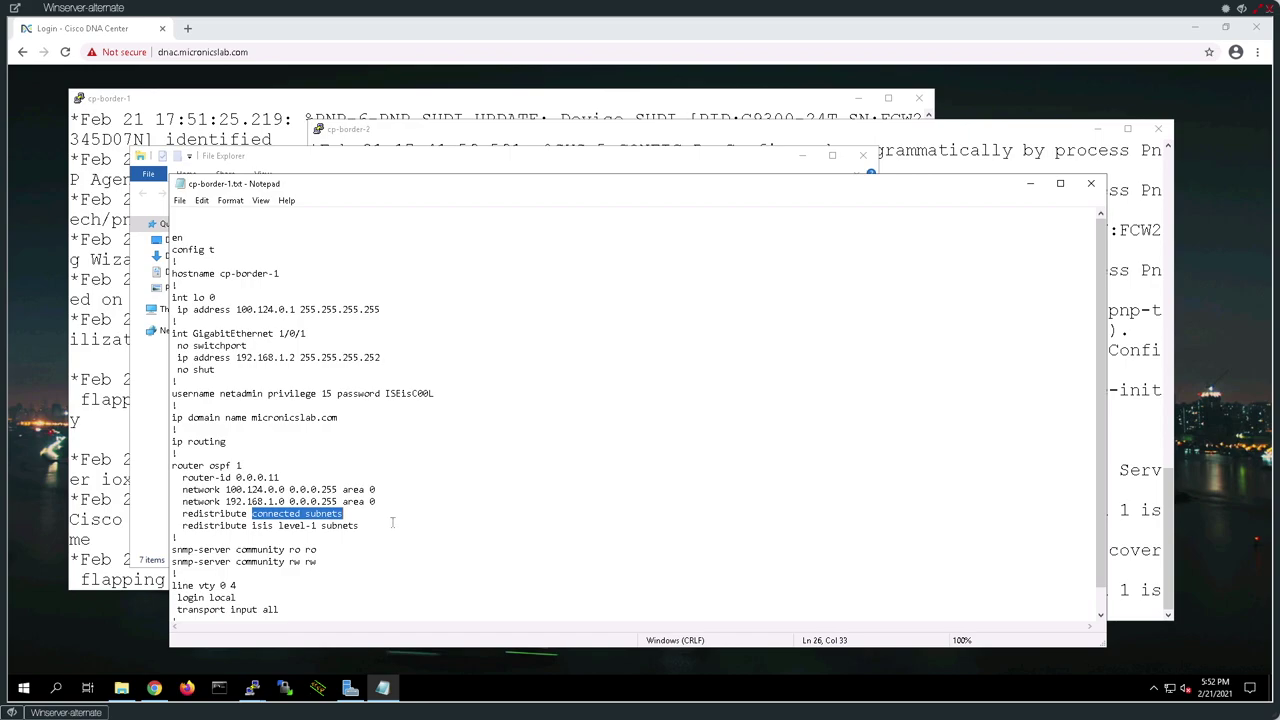
left_click(338, 528)
left_click(249, 526)
left_click_drag(249, 526, 358, 527)
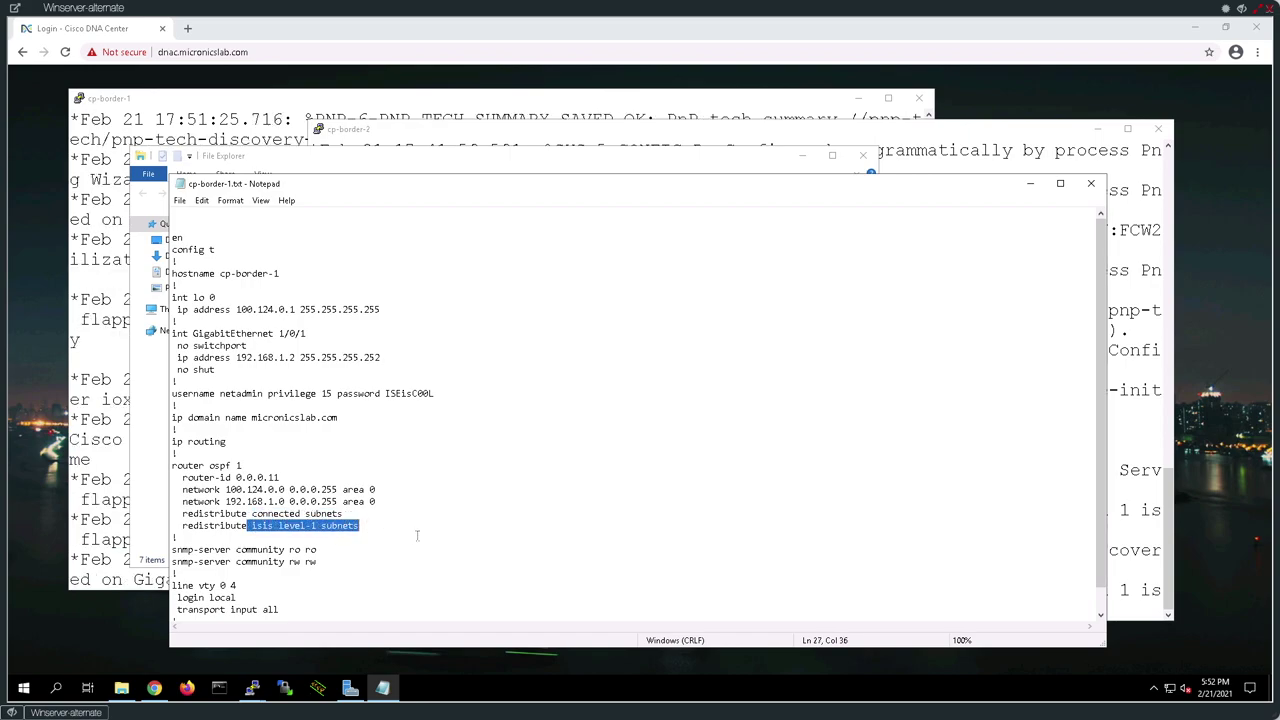
left_click(390, 526)
Select the entire cp-border-1 configuration and copy it
scroll(326, 489, "down", 1)
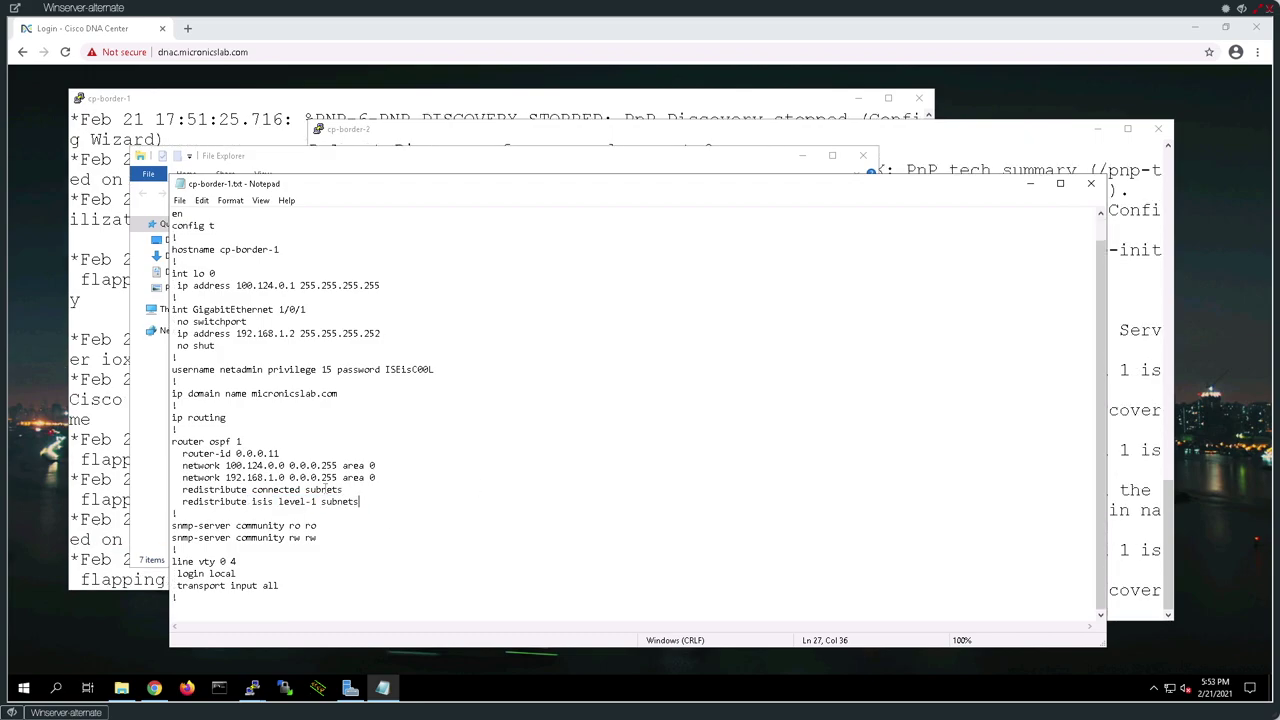
left_click_drag(197, 612, 96, 120)
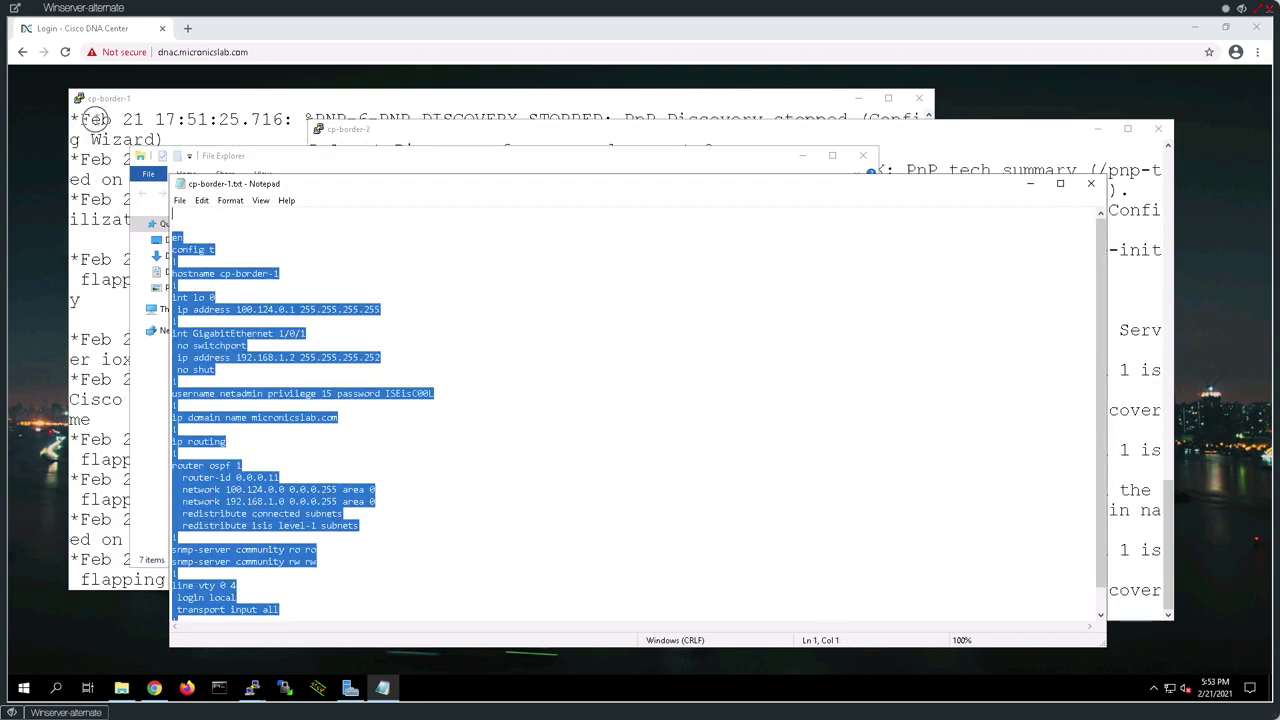
right_click(198, 273)
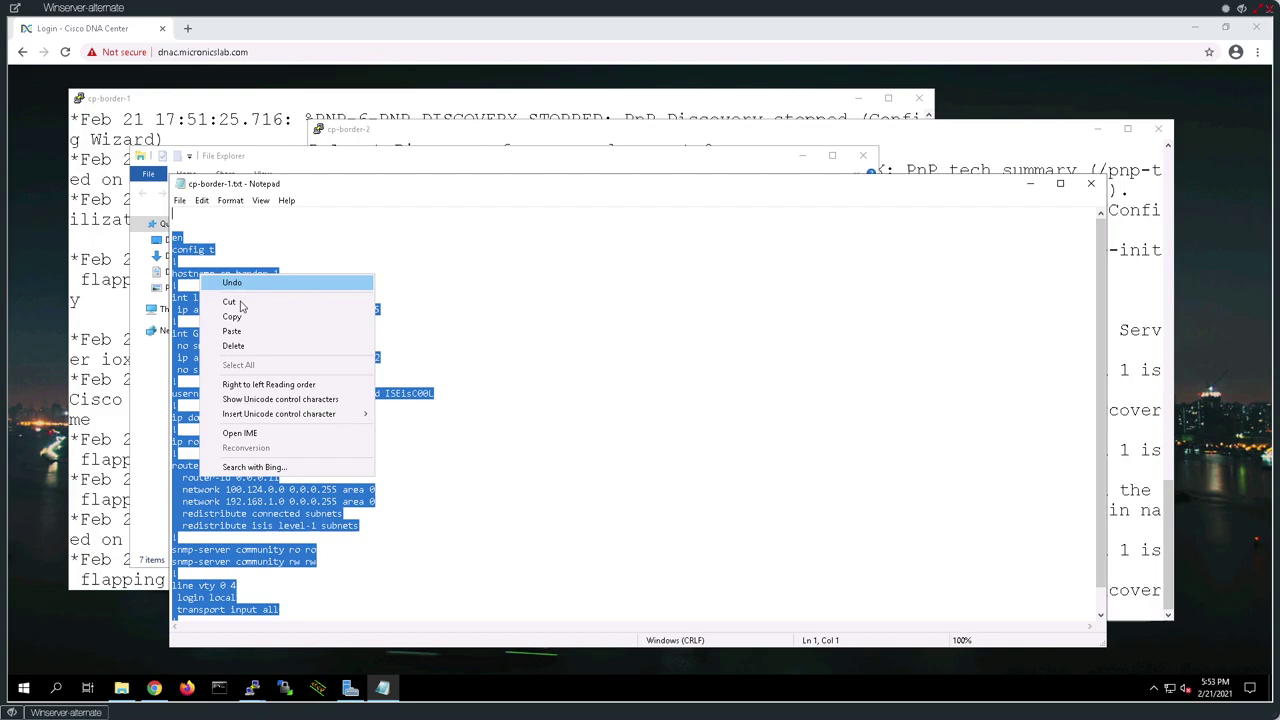
left_click(299, 318)
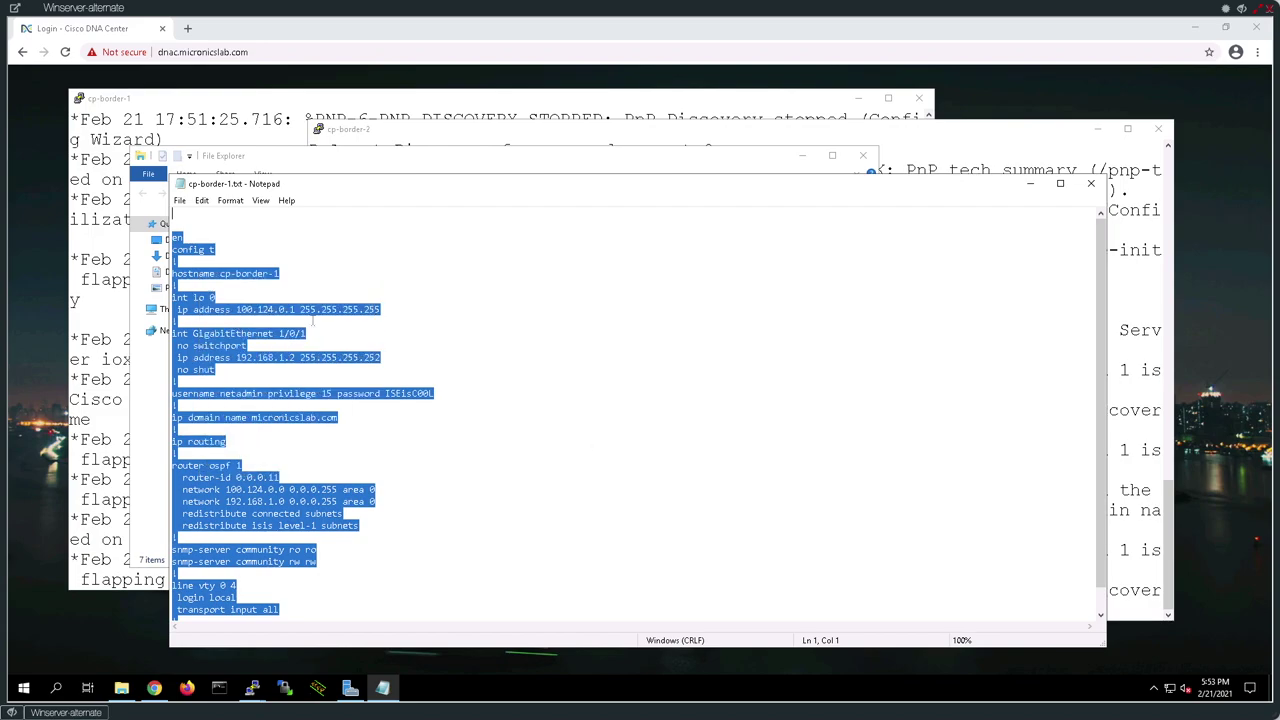
Paste the copied cp-border-1 configuration into the cp-border-1 console
left_click(243, 108)
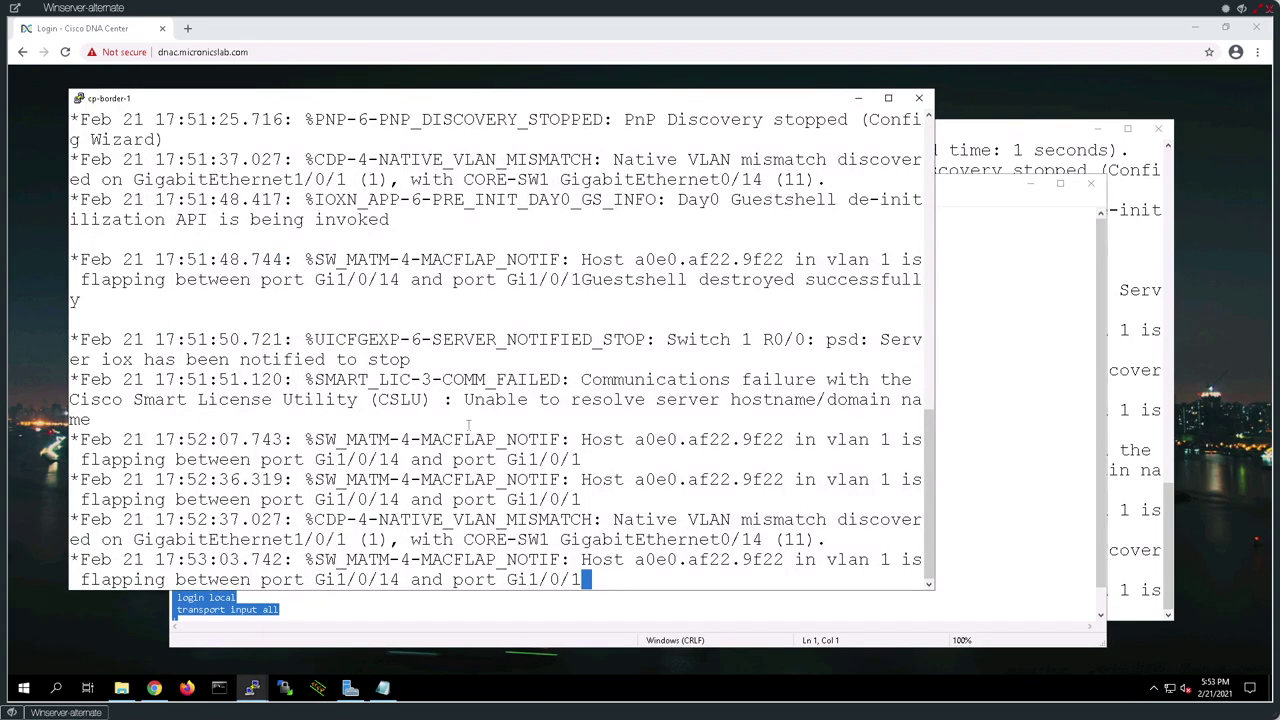
key("Return")
key("Return")
key("Return")
key("Return")
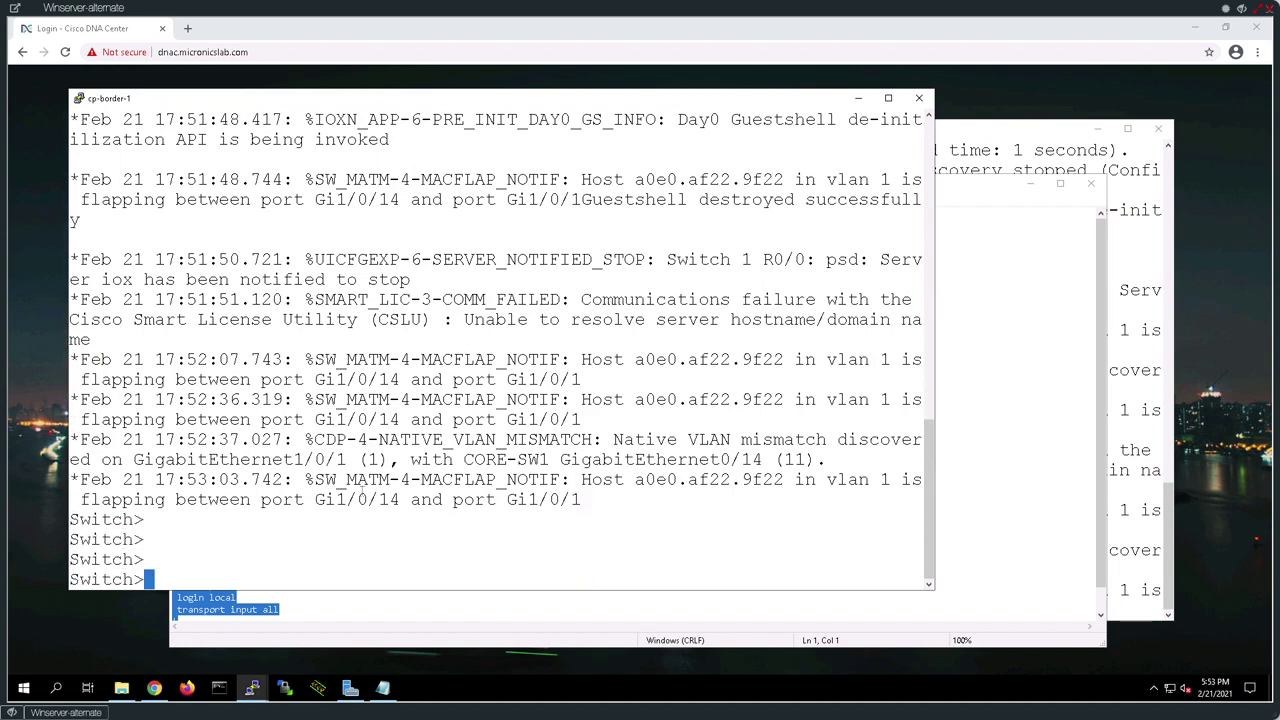
left_click(511, 546)
right_click(515, 549)
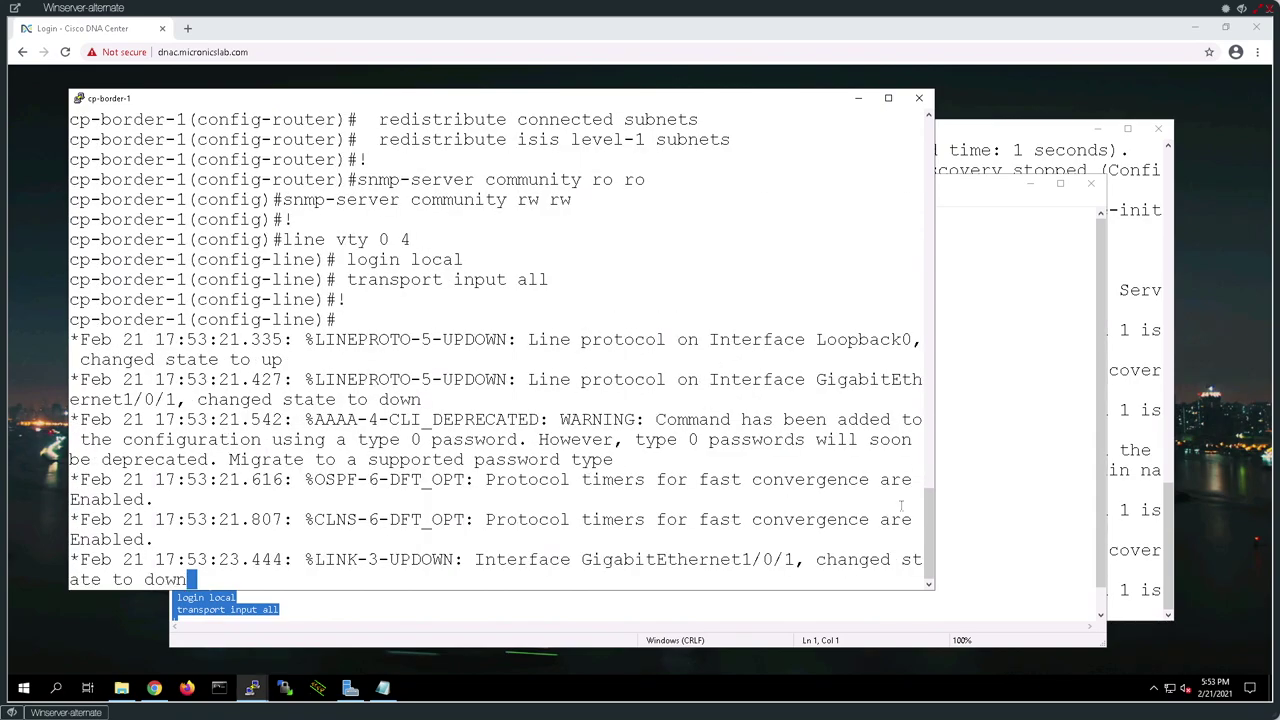
left_click(992, 482)
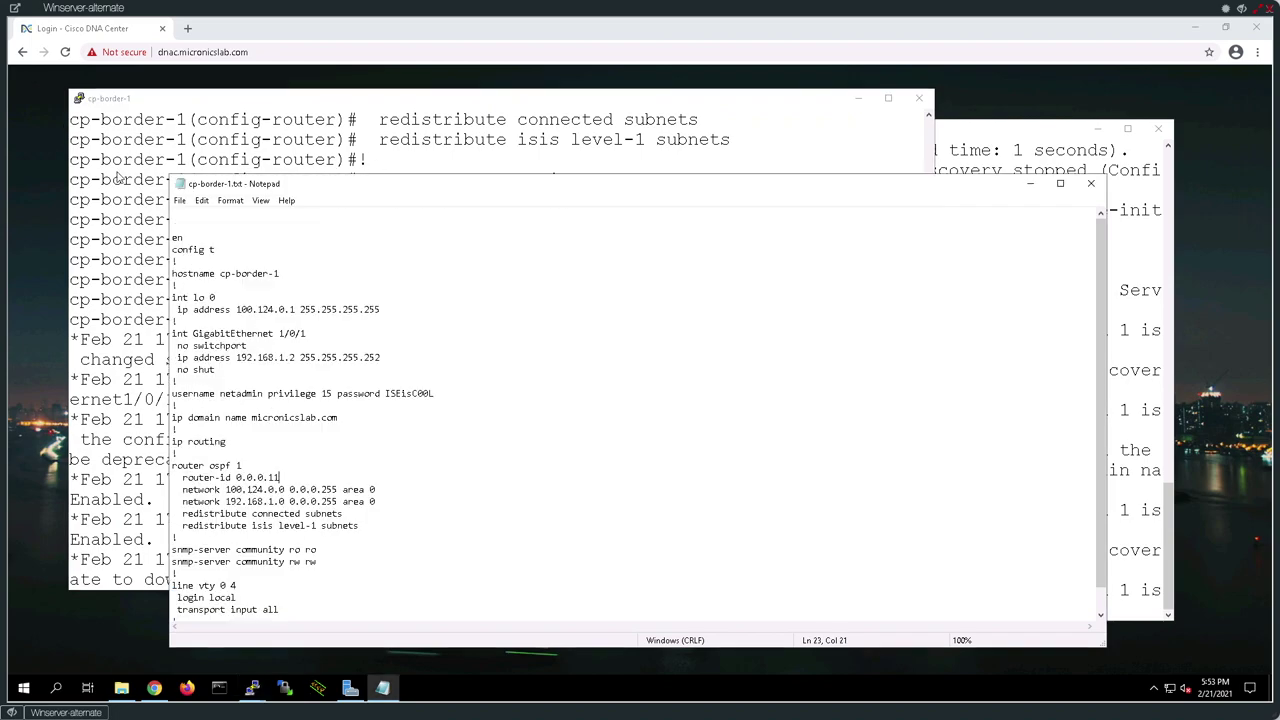
Open cp-border-2.txt without saving cp-border-1.txt changes and select its whole configuration
left_click(180, 200)
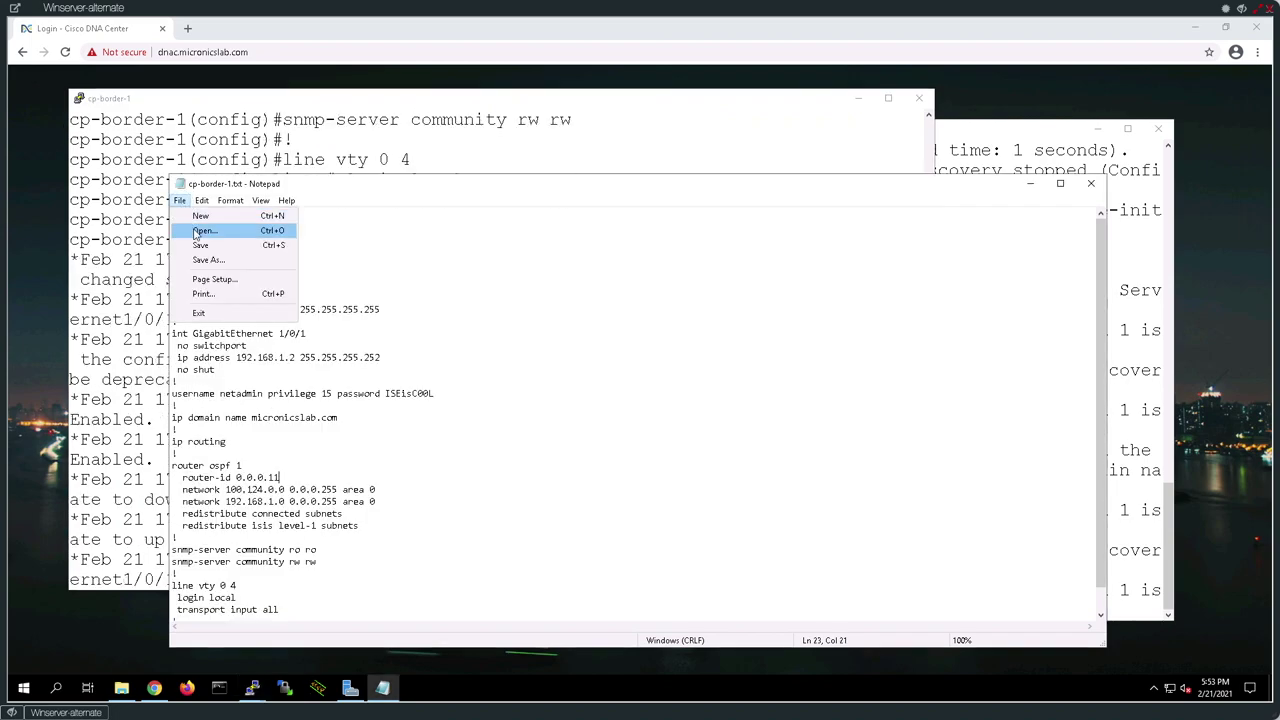
left_click(197, 231)
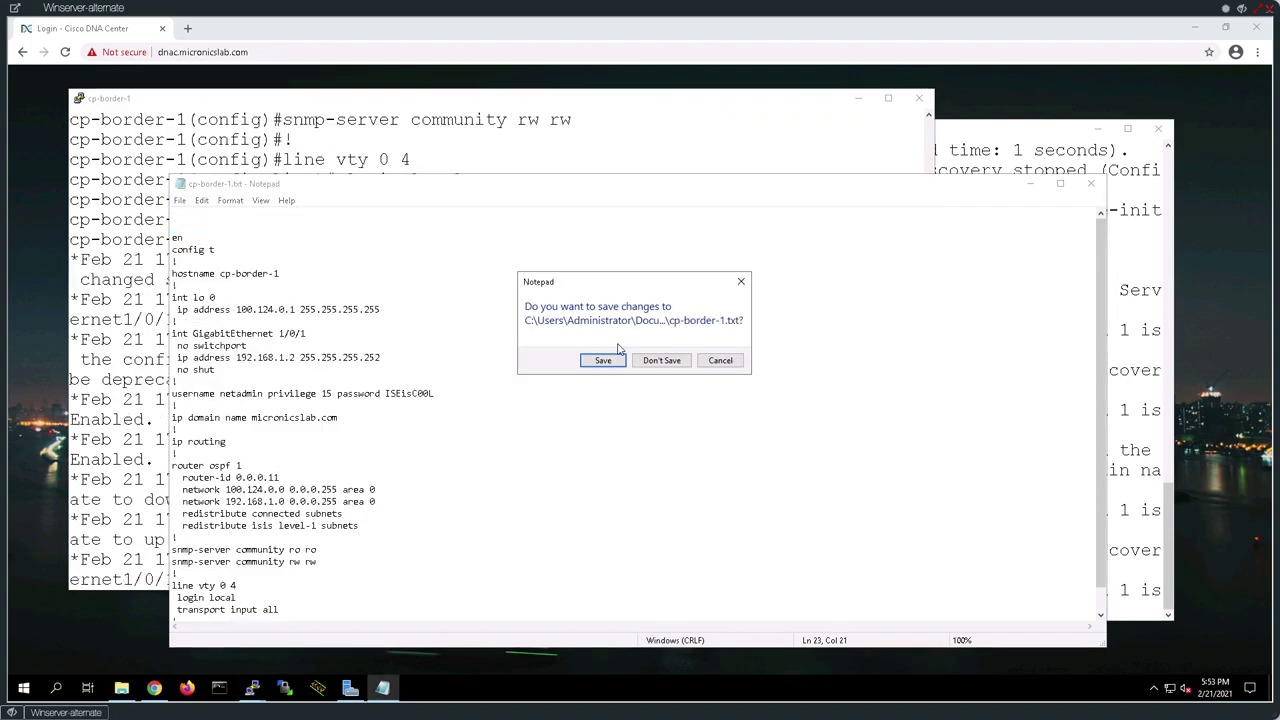
left_click(662, 361)
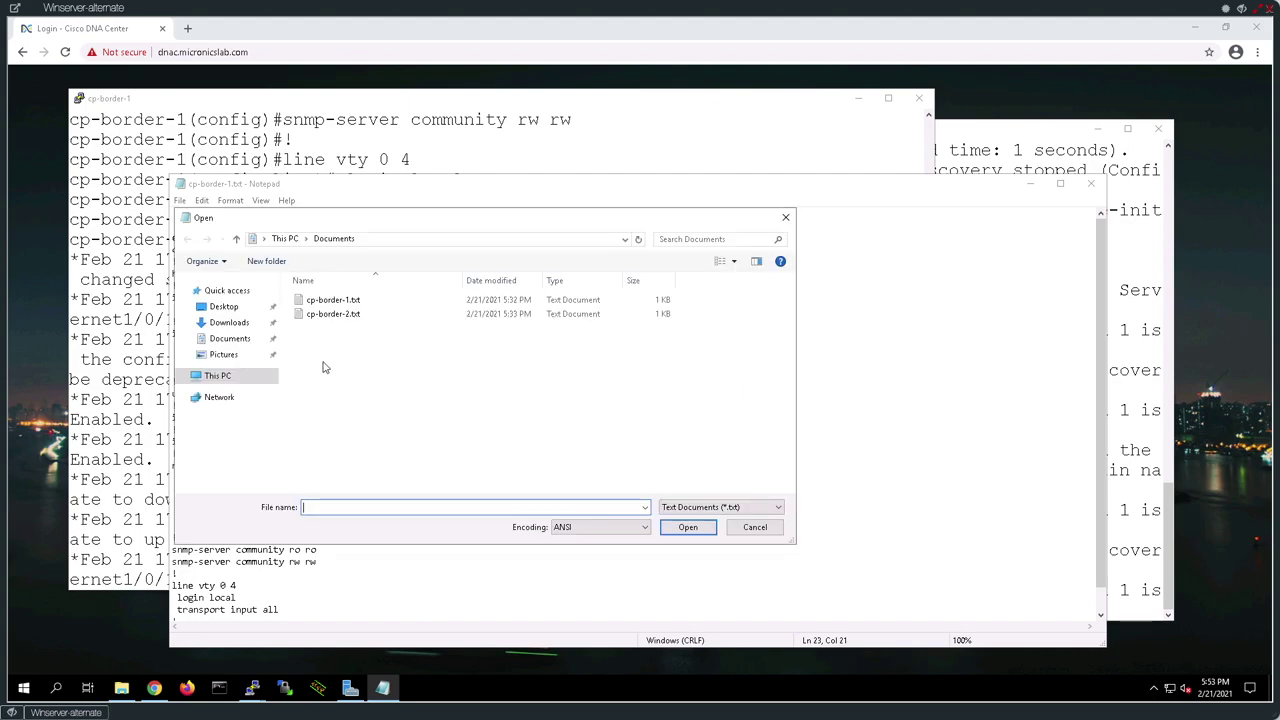
double_click(321, 318)
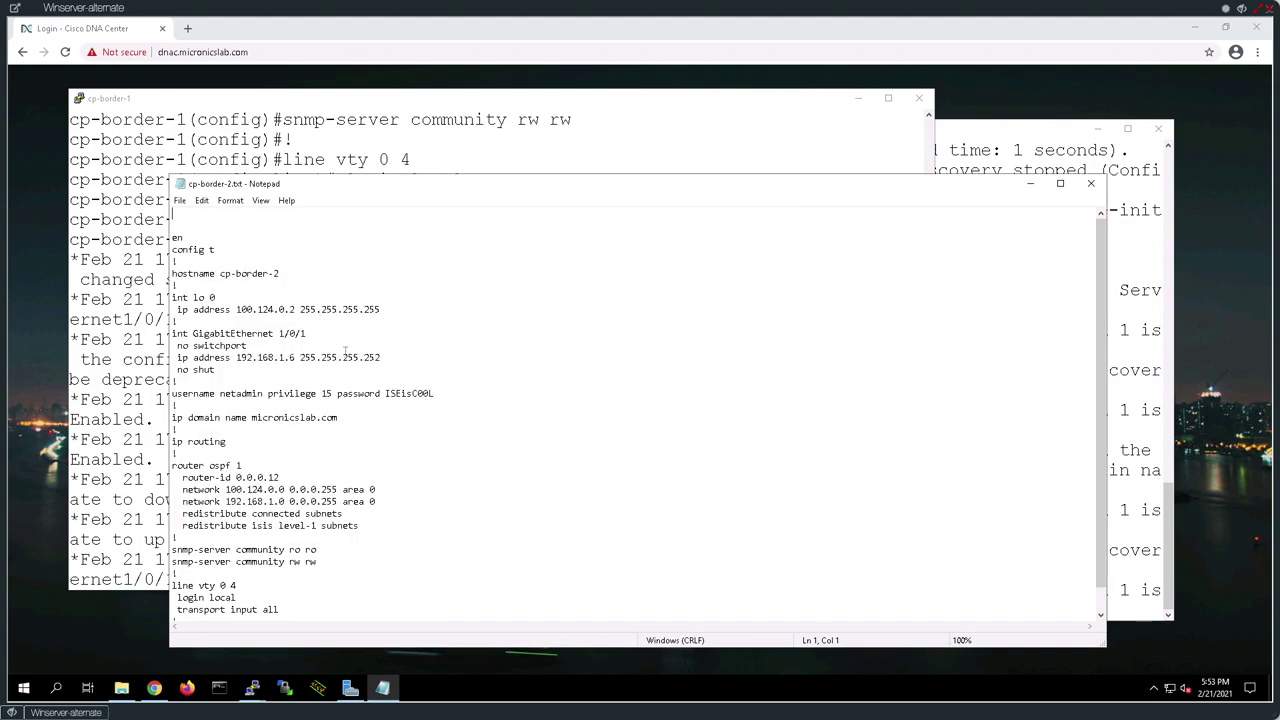
type("a")
key("BackSpace")
key("ctrl+a")
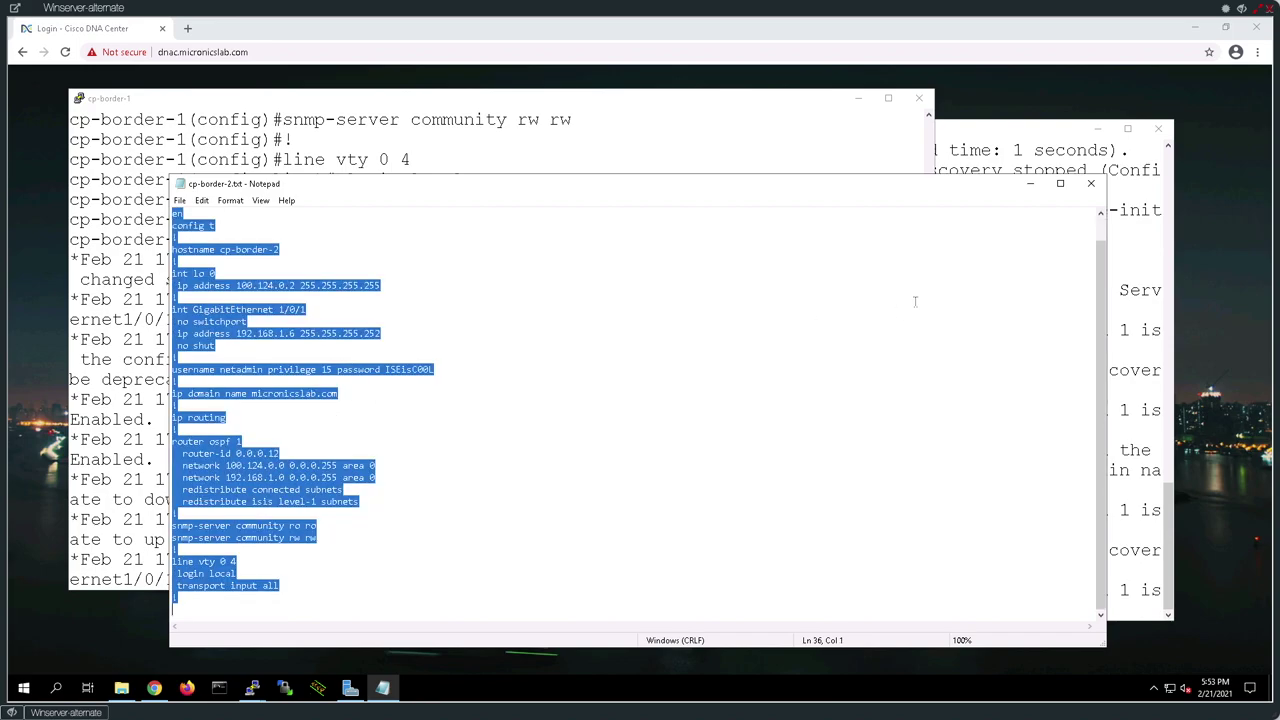
Paste the cp-border-2 configuration into the cp-border-2 console
key("alt+Tab")
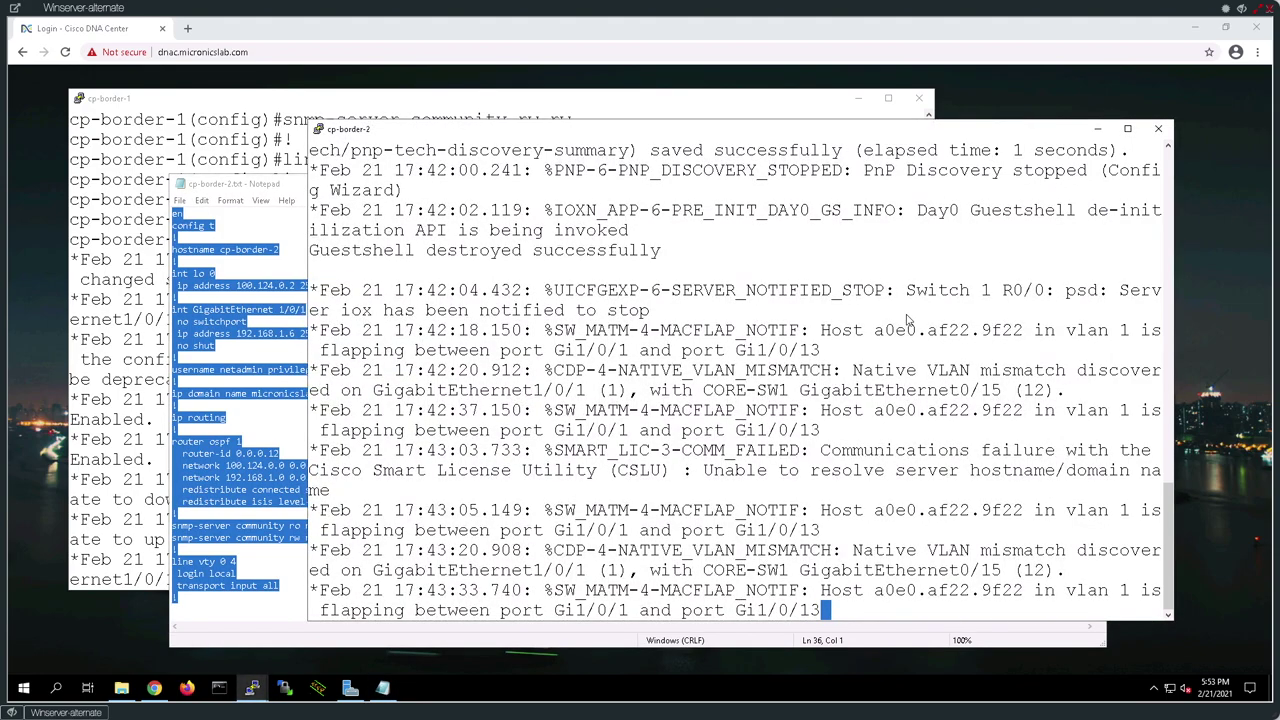
key("Return")
key("Return")
key("Return")
key("Return")
key("Return")
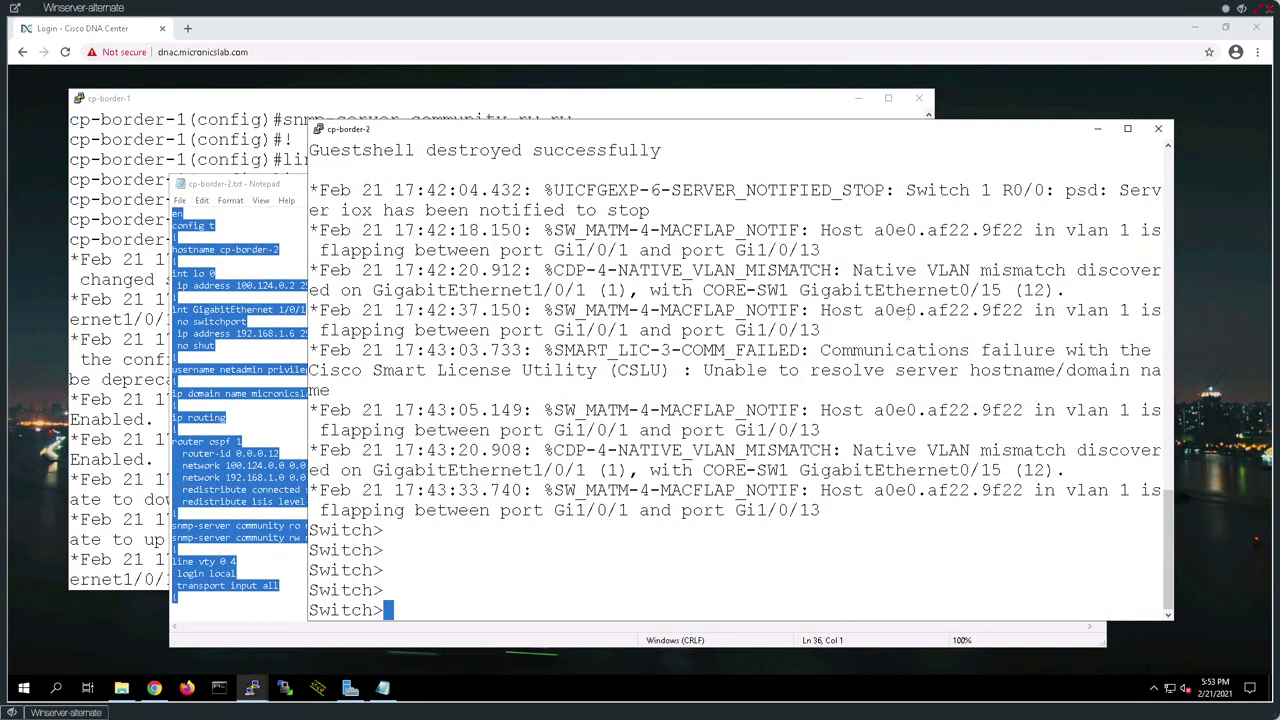
left_click(780, 558)
right_click(782, 557)
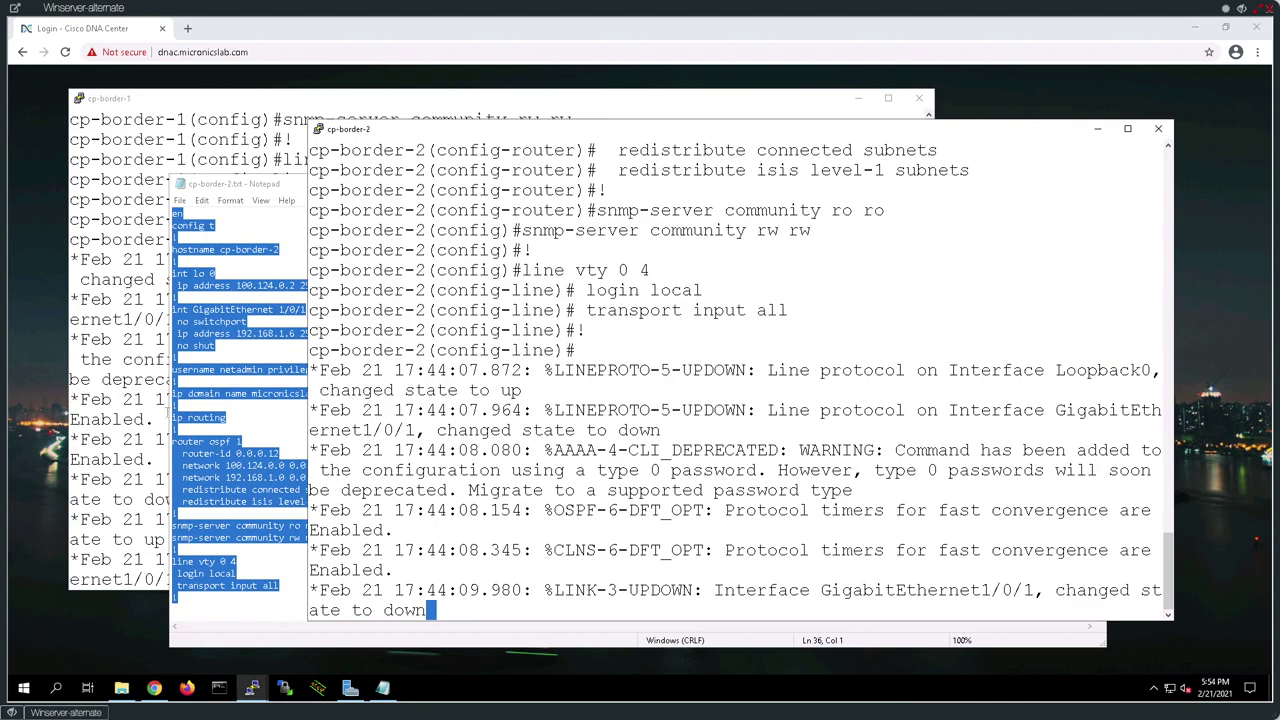
left_click(122, 428)
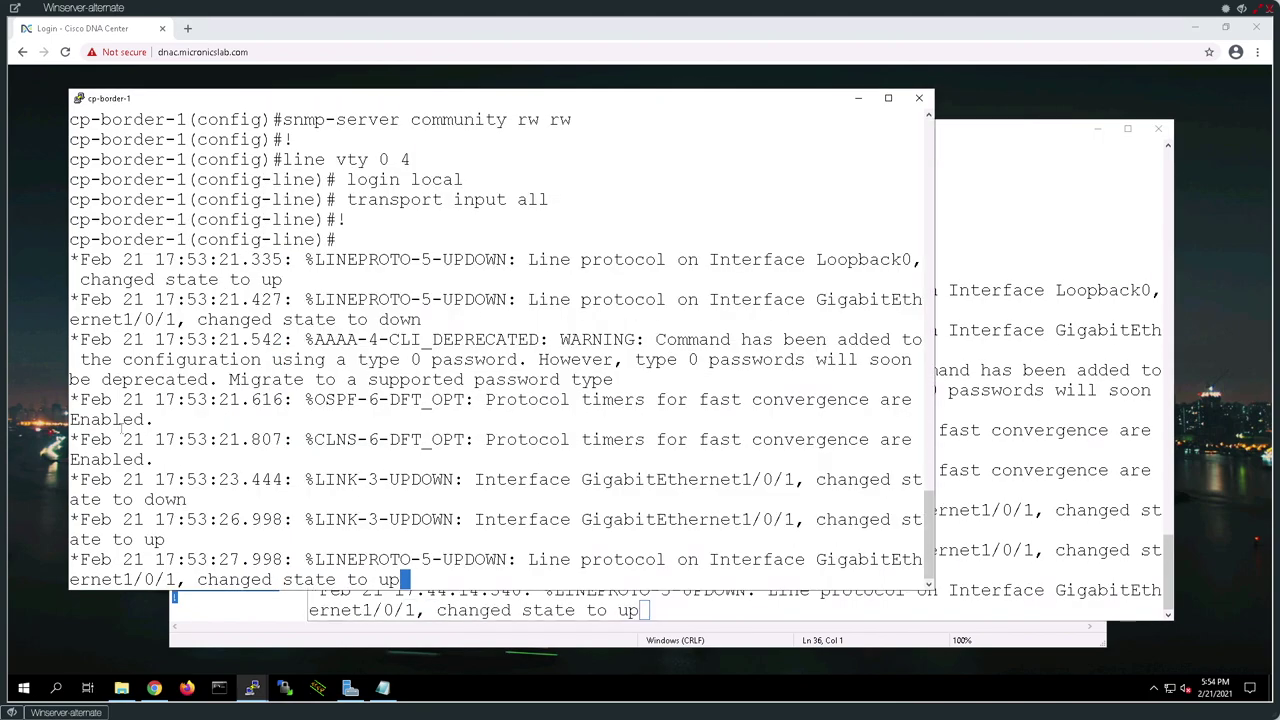
Exit configuration mode on cp-border-1 and check OSPF interfaces Lo0 and Gi1/0/1 with show ip ospf int brief
key("Return")
key("Return")
key("Return")
key("Return")
key("Return")
key("Return")
key("Return")
type("end")
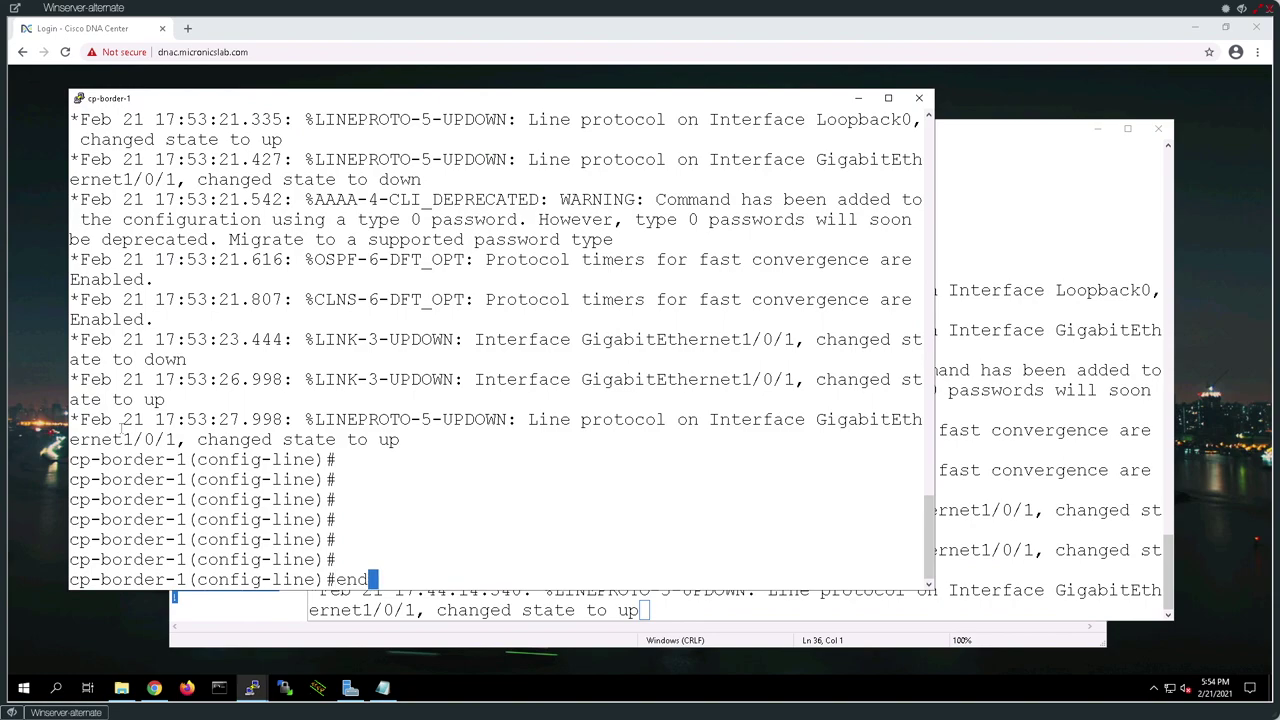
key("Return")
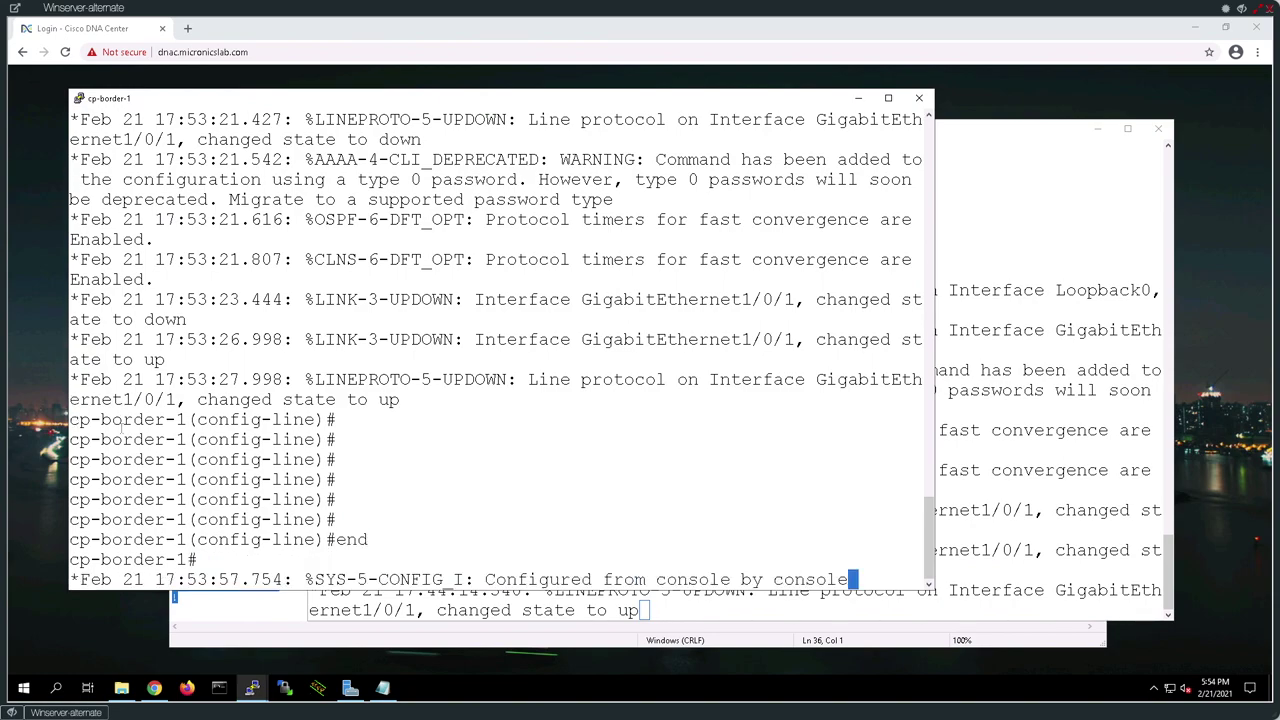
key("Return")
key("Return")
key("Return")
type("show ")
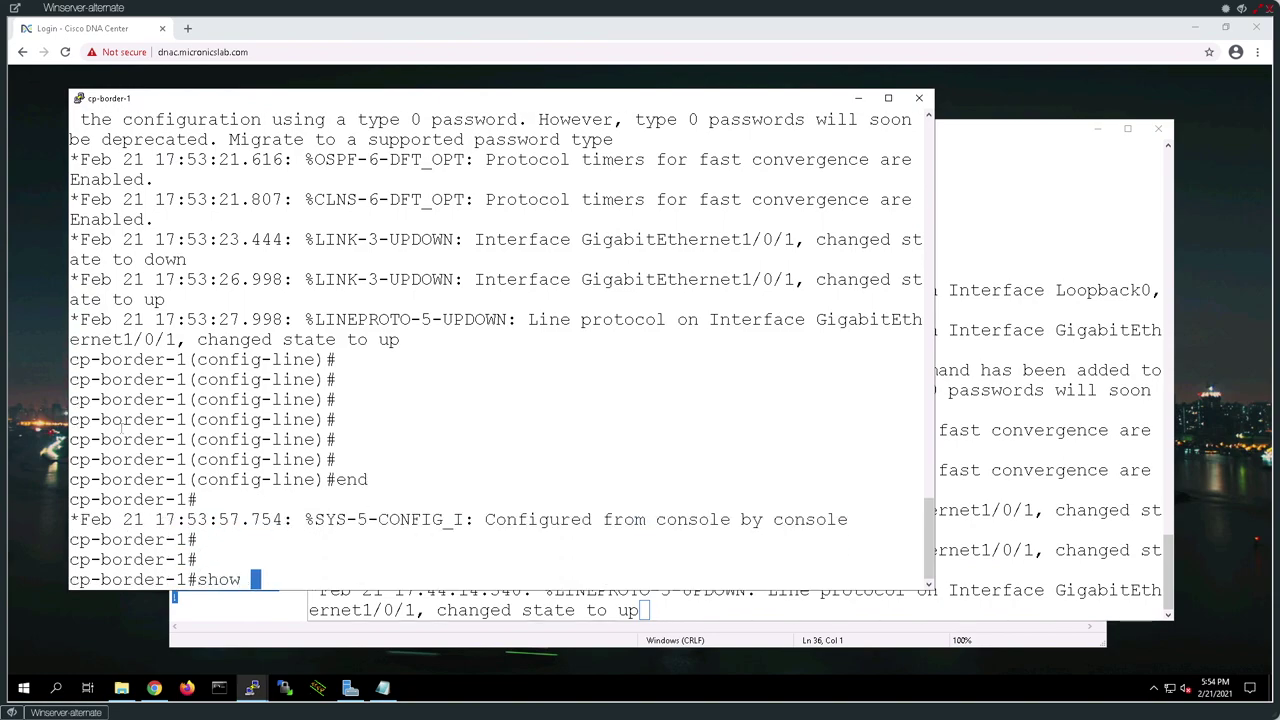
type("ip ospf in")
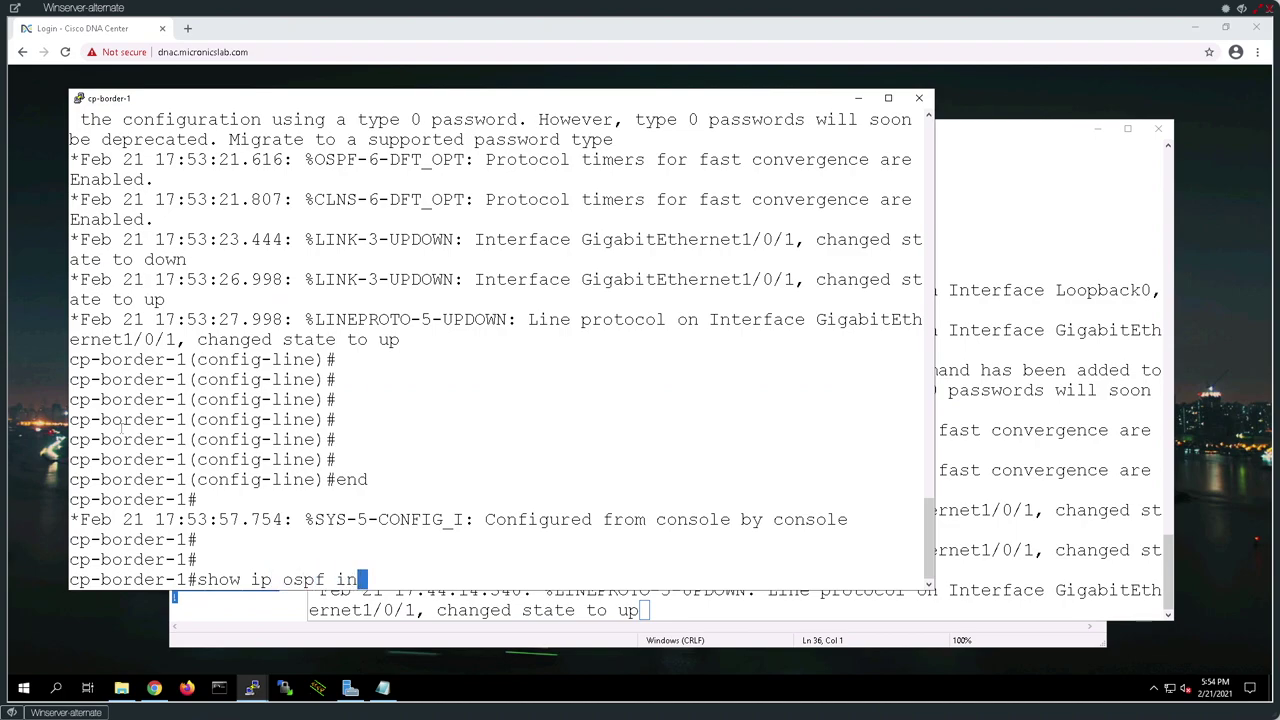
type("t brief")
key("Return")
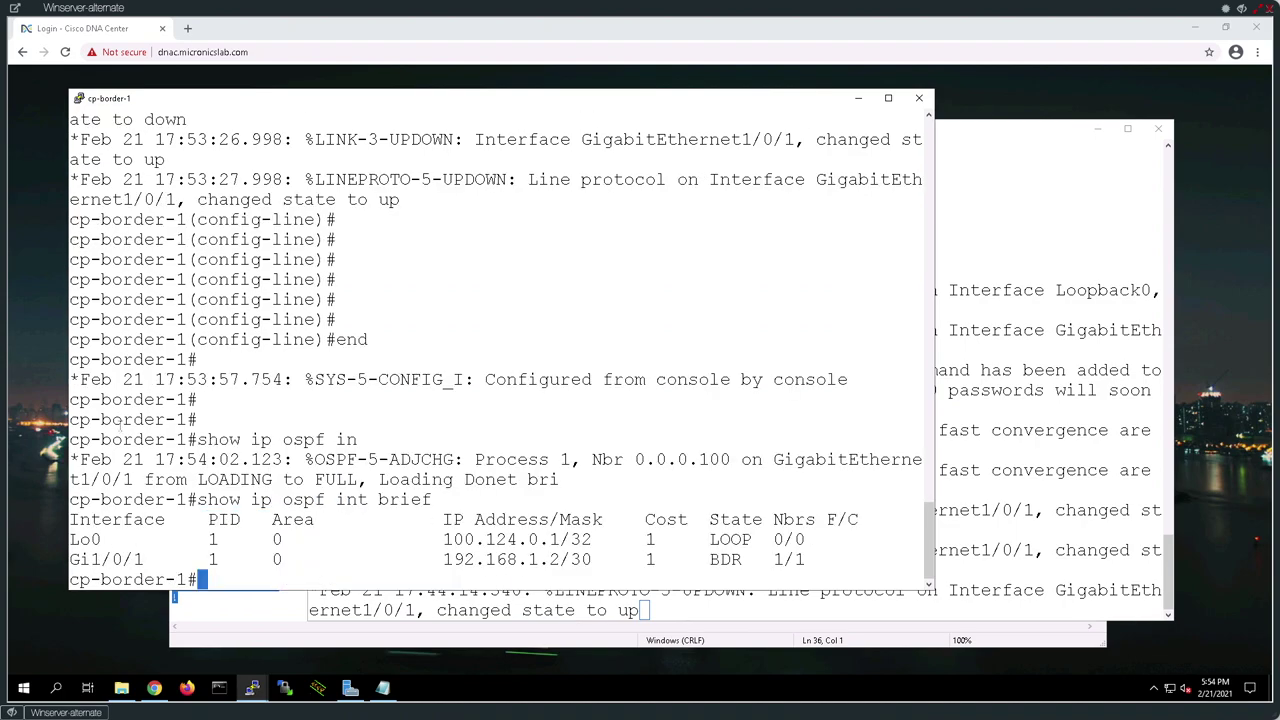
left_click_drag(104, 539, 62, 538)
left_click_drag(152, 559, 72, 558)
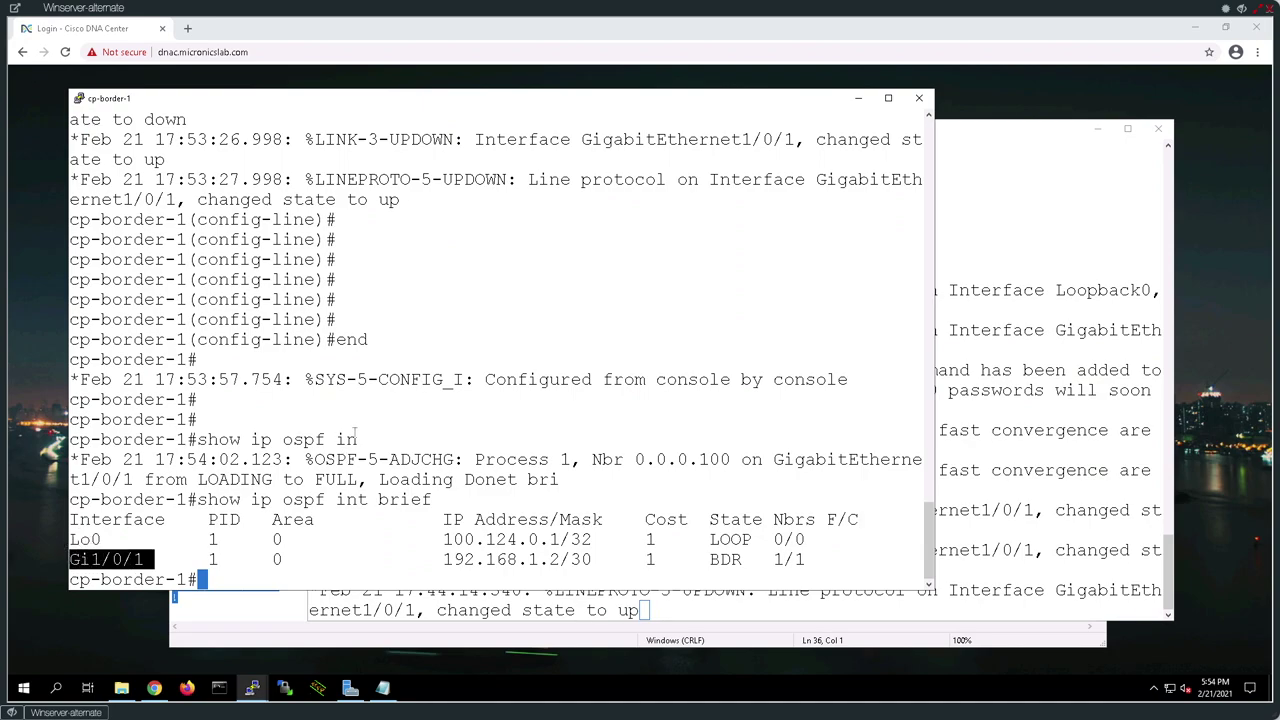
Run show ip ospf neighbor on cp-border-1 and confirm neighbor 0.0.0.100
type("show ip ospf nei")
key("BackSpace")
key("BackSpace")
key("BackSpace")
key("BackSpace")
key("BackSpace")
type("f ne")
key("Tab")
key("Return")
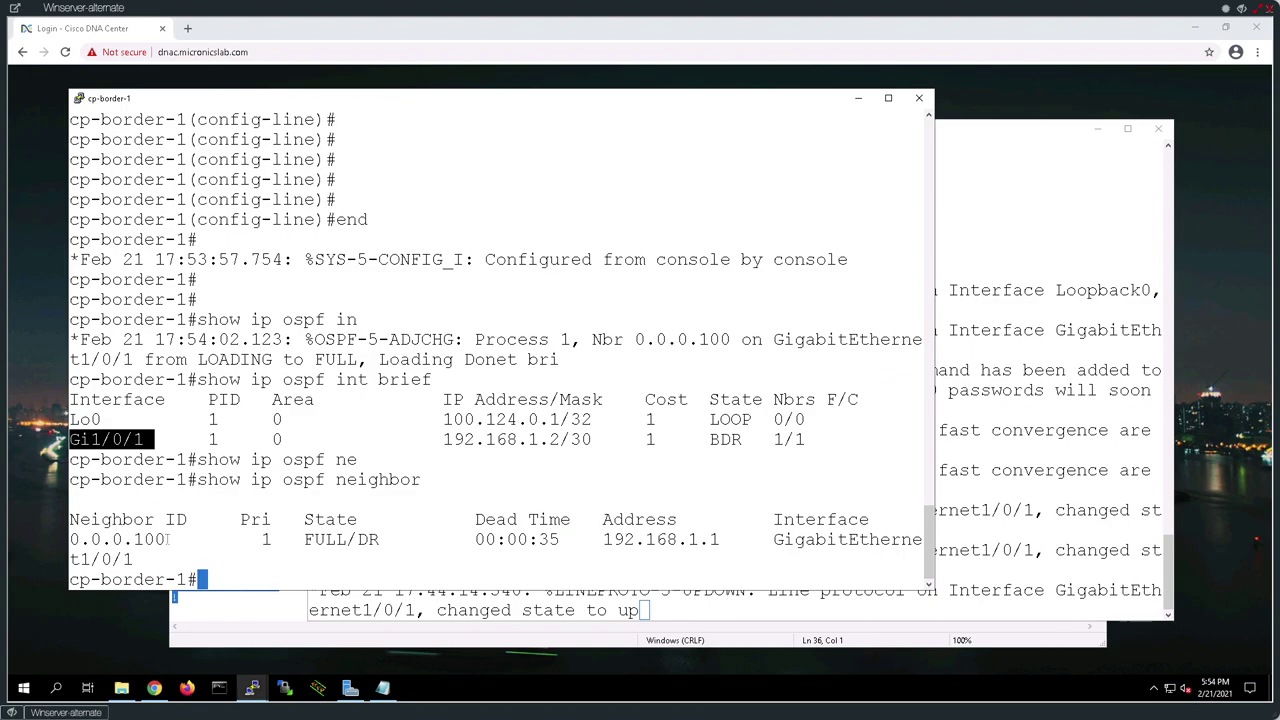
left_click_drag(170, 539, 70, 540)
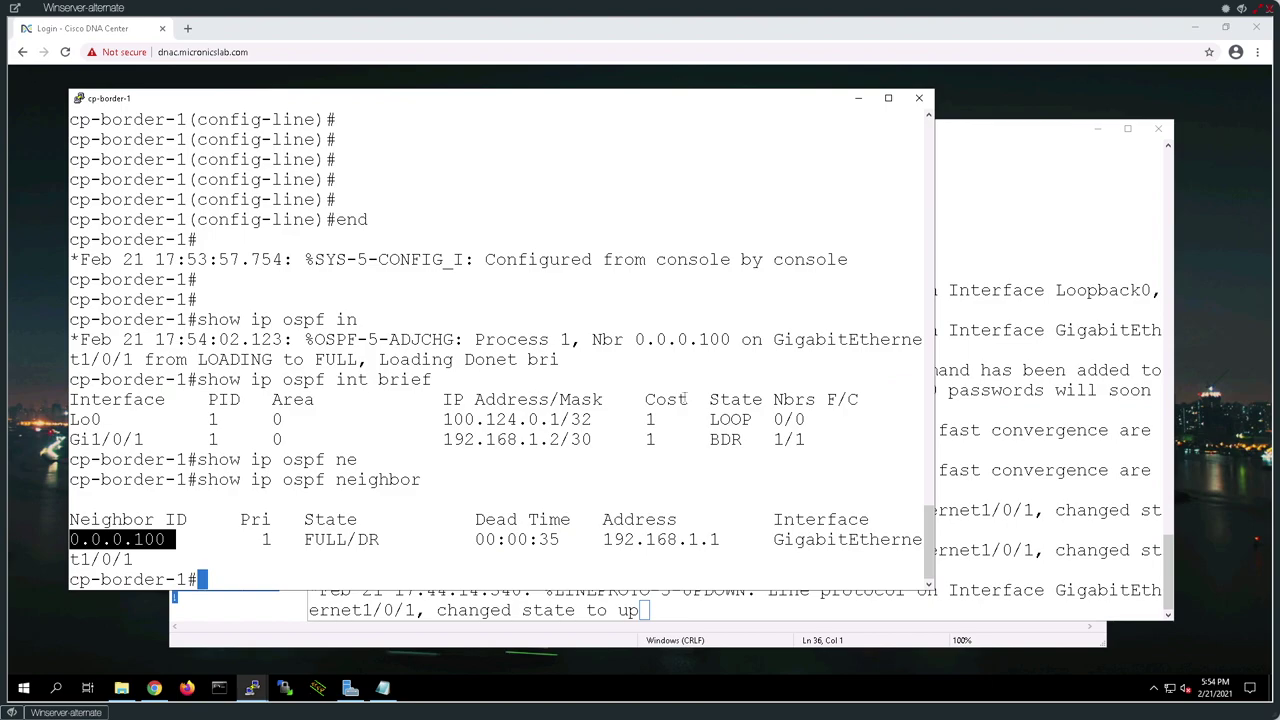
Exit configuration mode on cp-border-2 and run show ip ospf neighbor there
left_click(1043, 405)
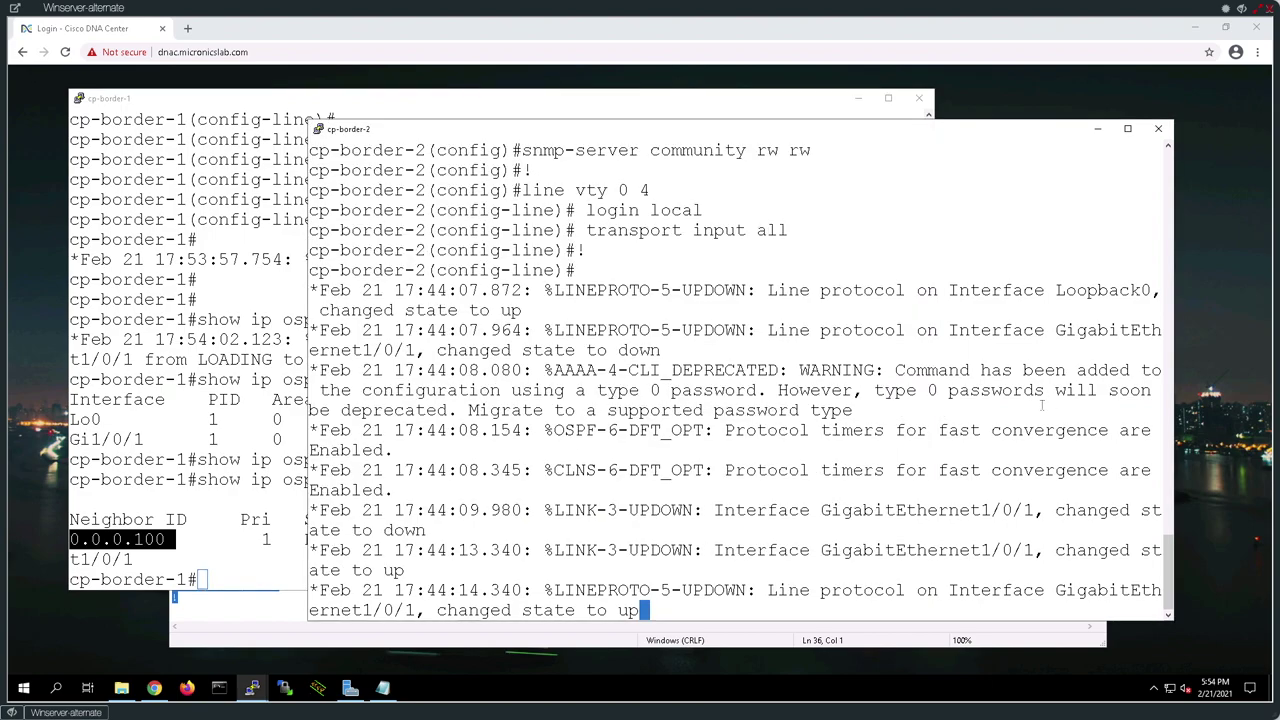
key("Return")
key("Return")
key("Return")
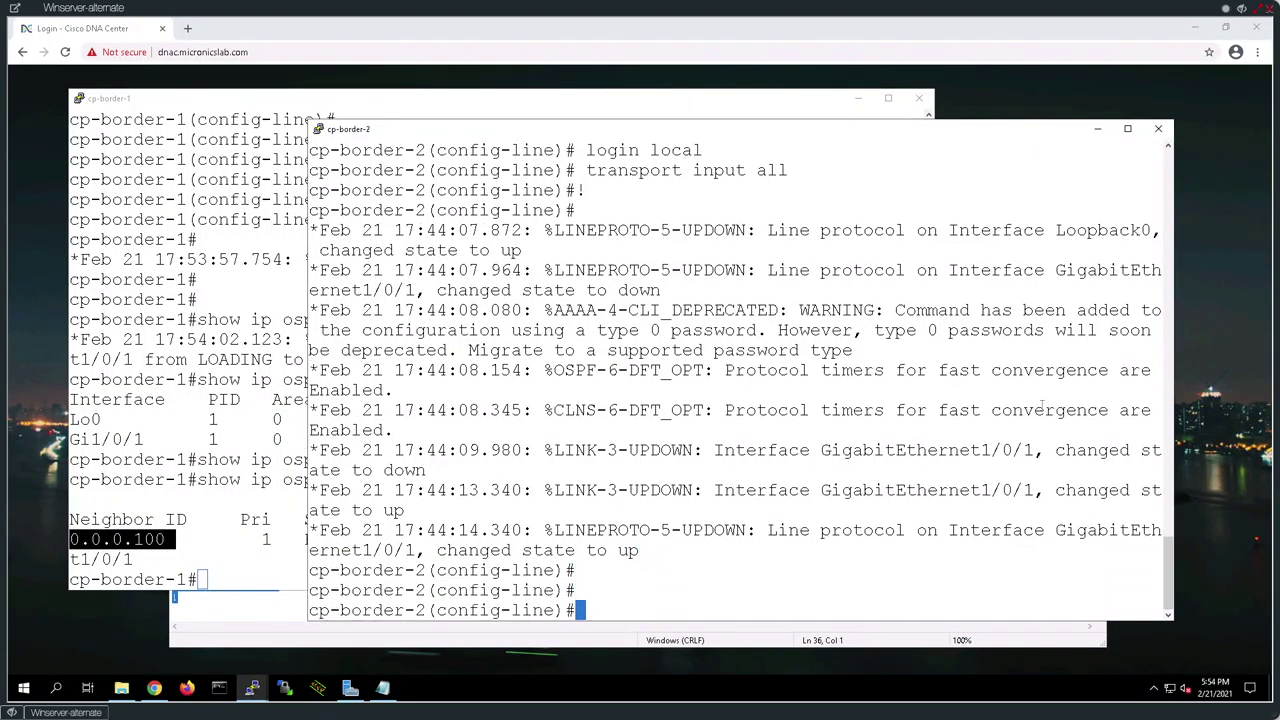
type("end")
key("Return")
type("show ip ospf n")
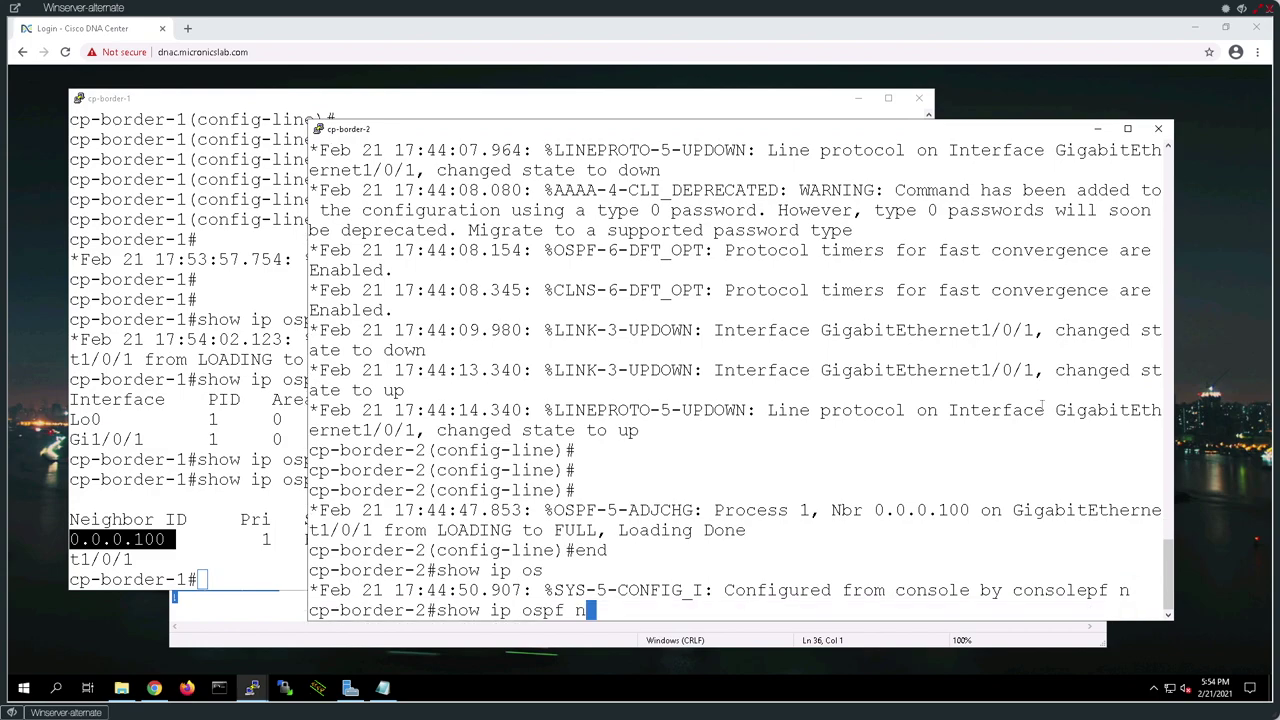
type("ie")
key("Tab")
key("BackSpace")
key("BackSpace")
type("ei")
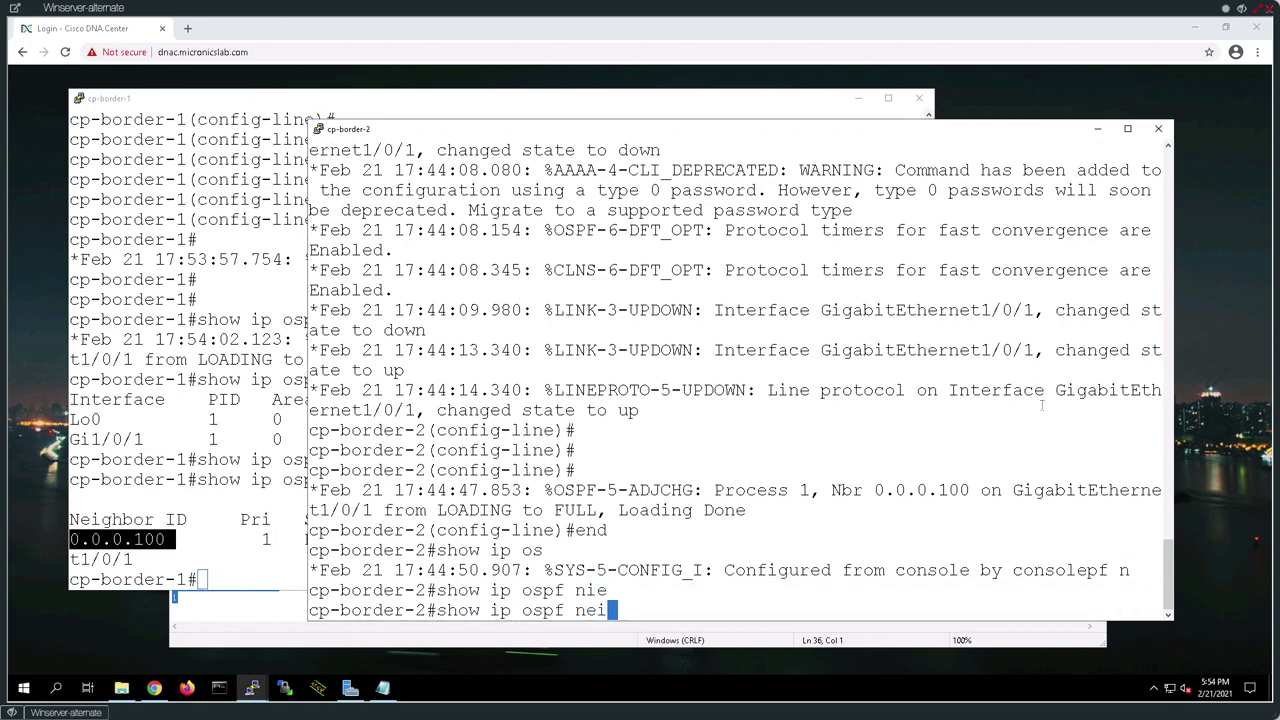
key("Tab")
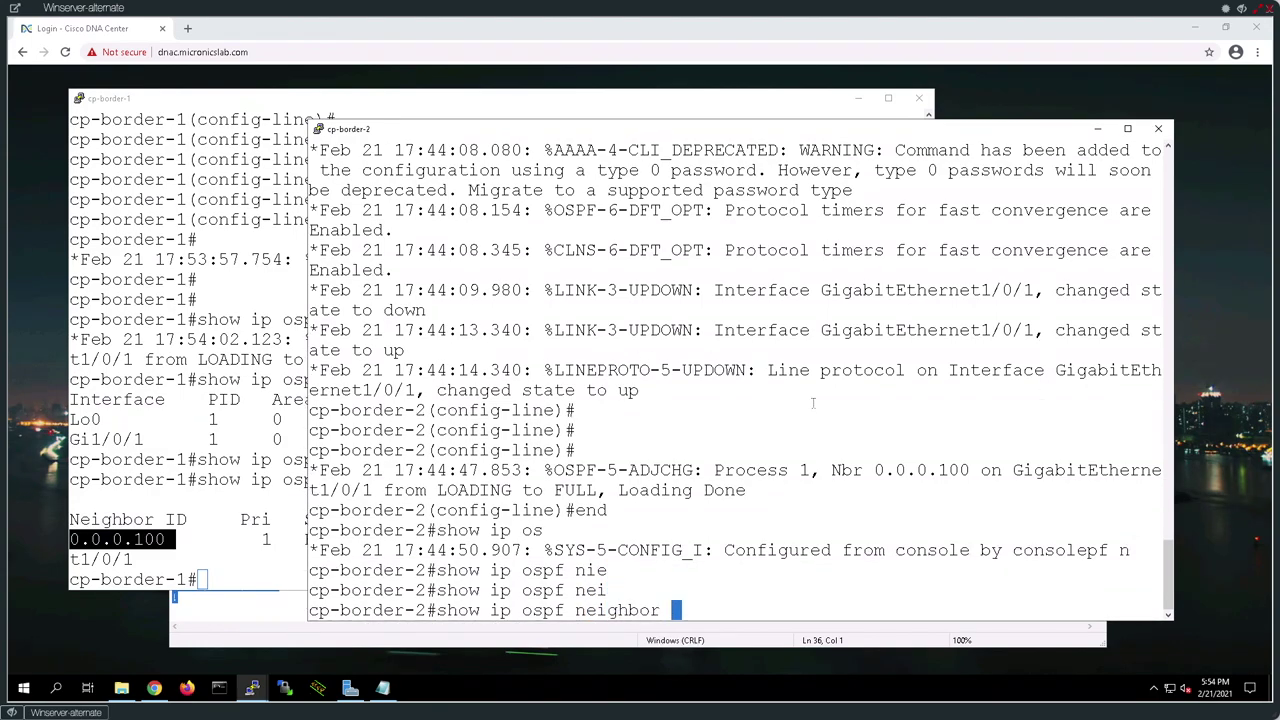
double_click(615, 430)
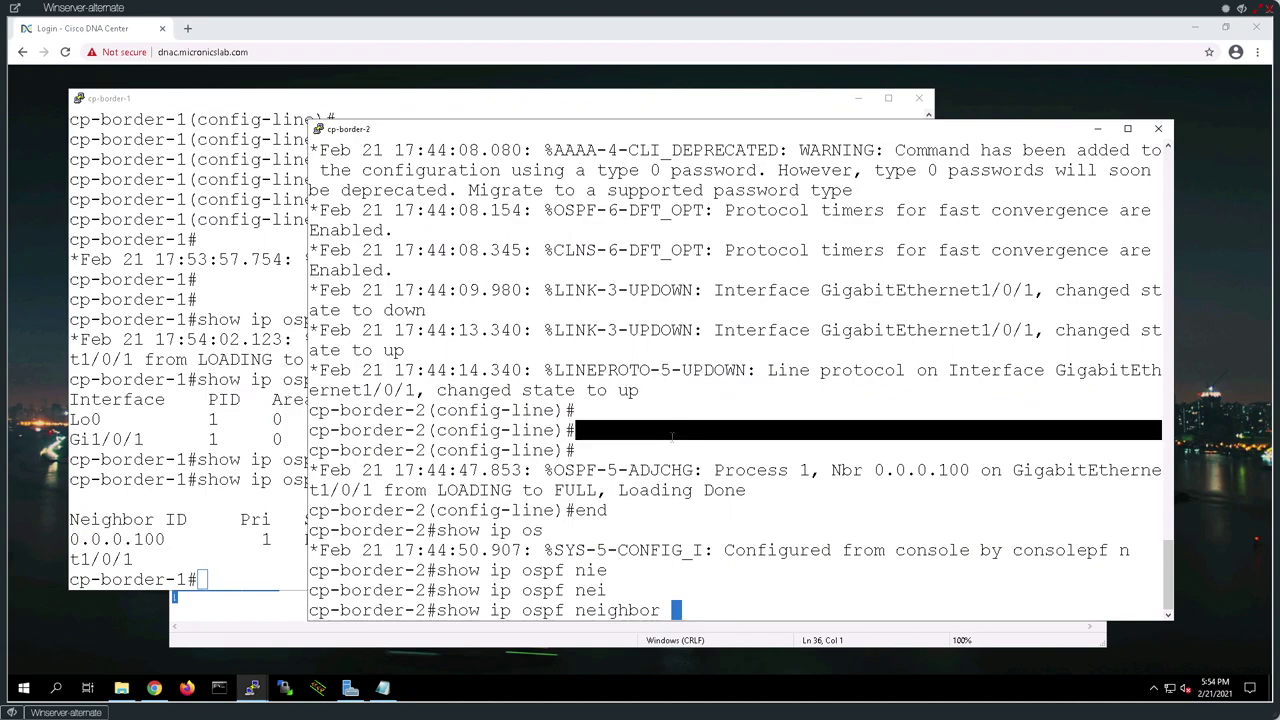
key("Return")
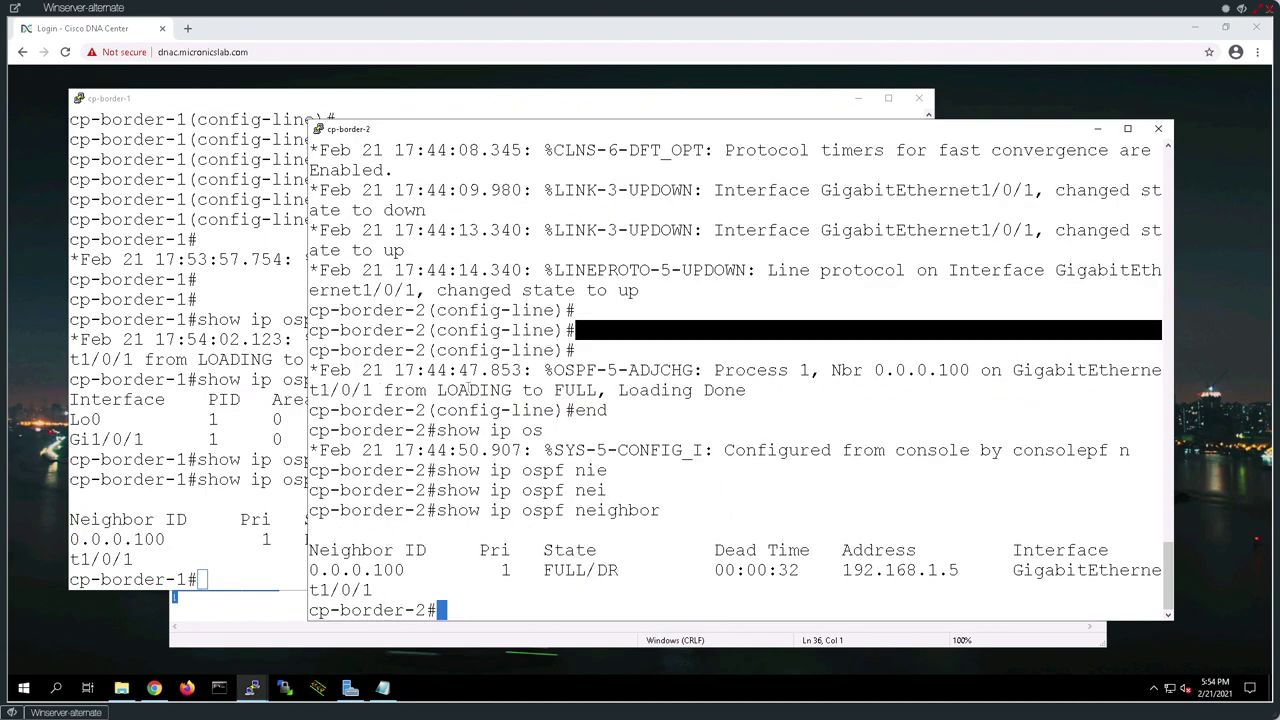
left_click(168, 348)
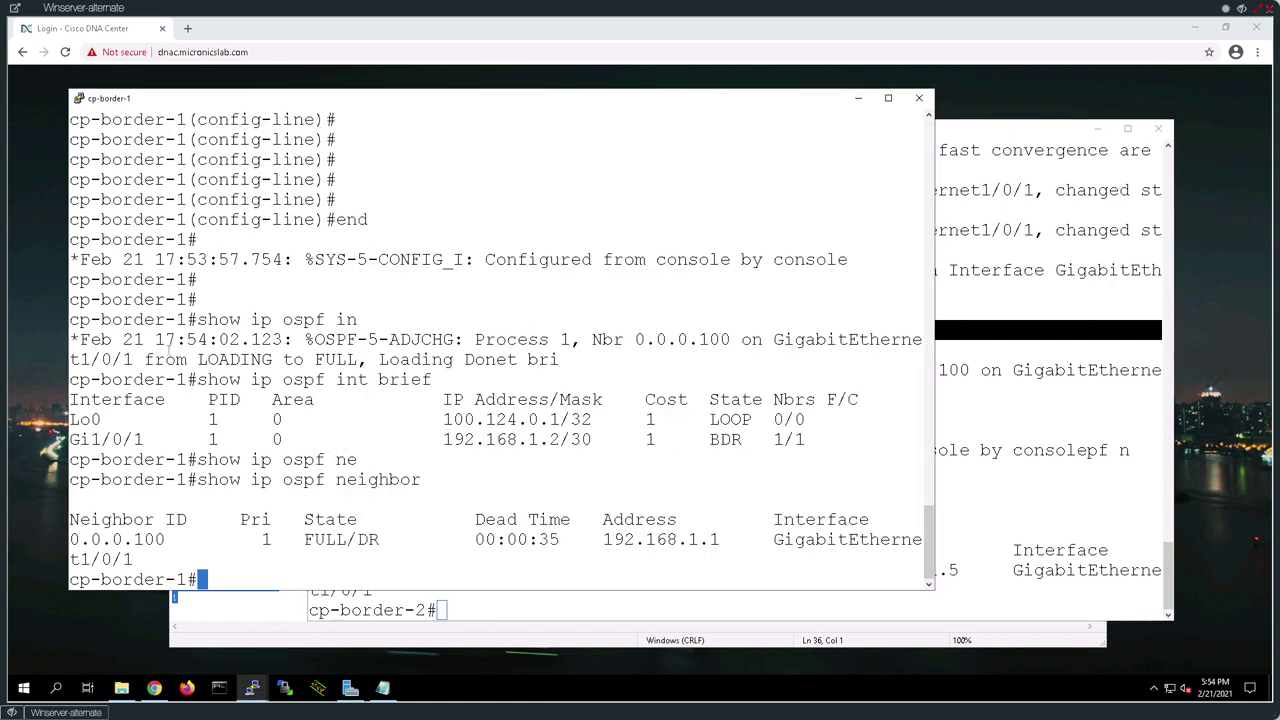
Ping 100.64.0.101 and 100.64.0.120 from cp-border-1
type("ing 100.")
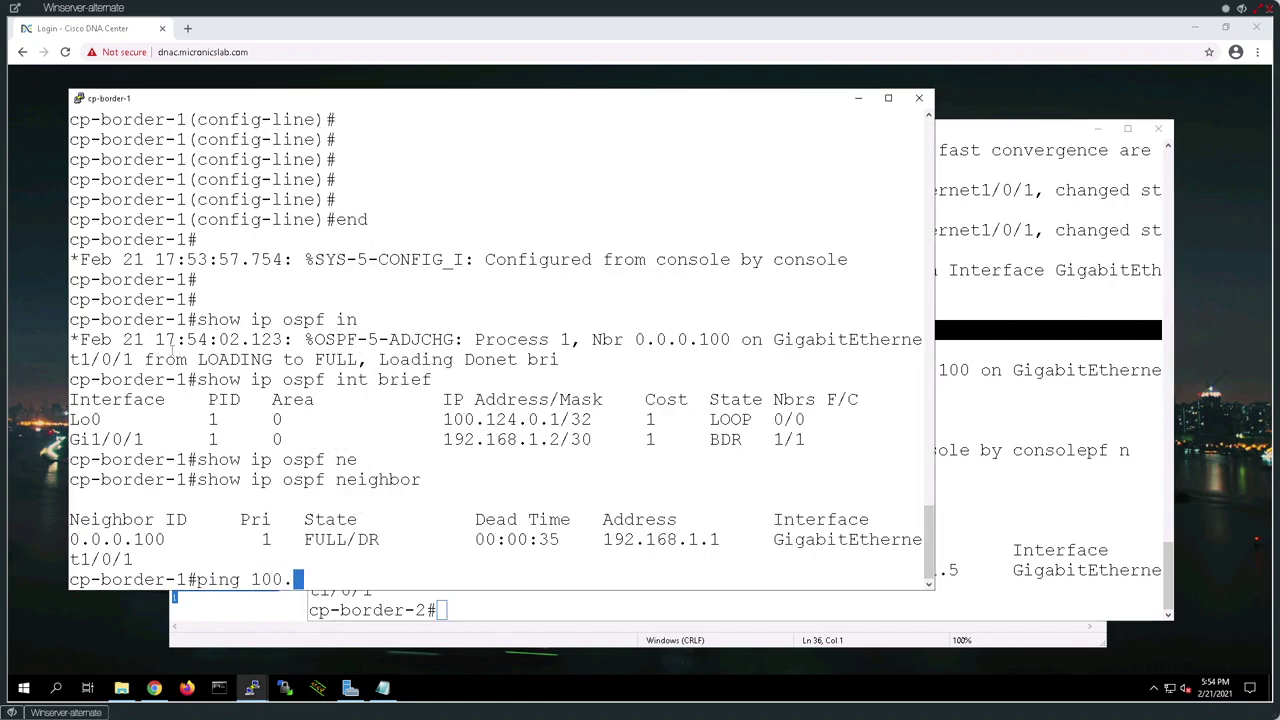
type("64.0.101")
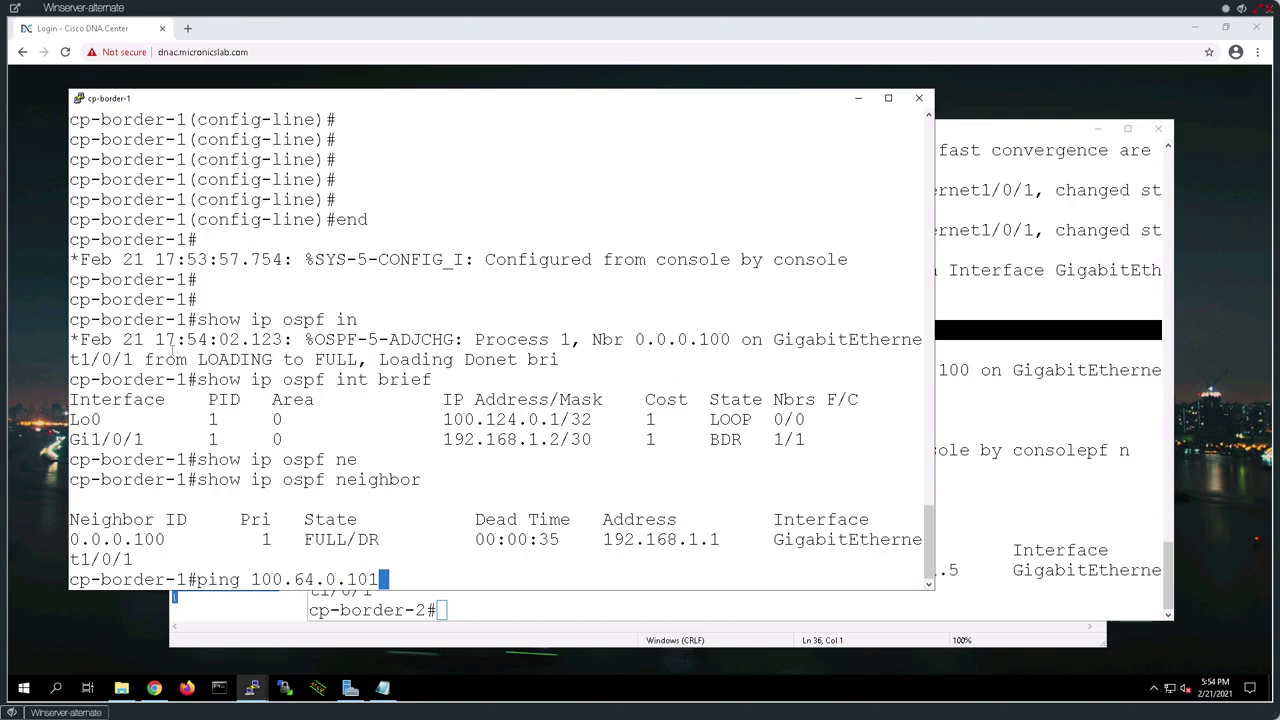
key("Return")
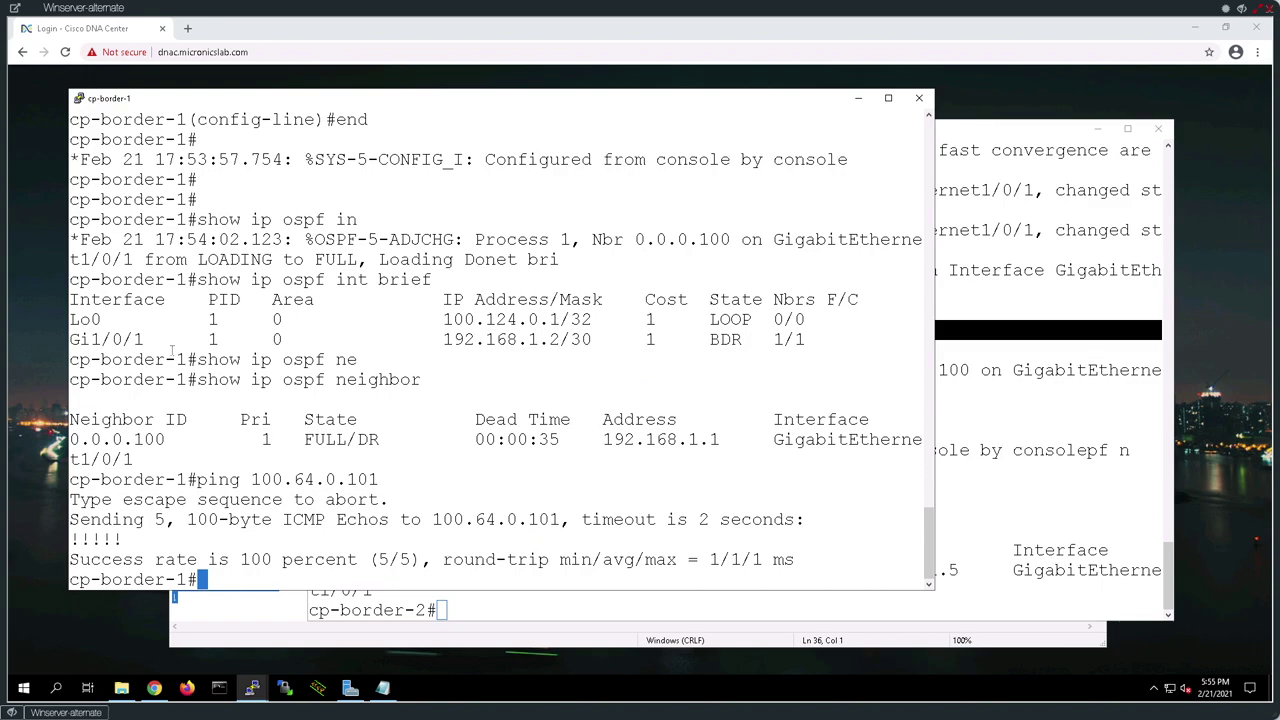
key("Up")
key("BackSpace")
key("BackSpace")
type("20")
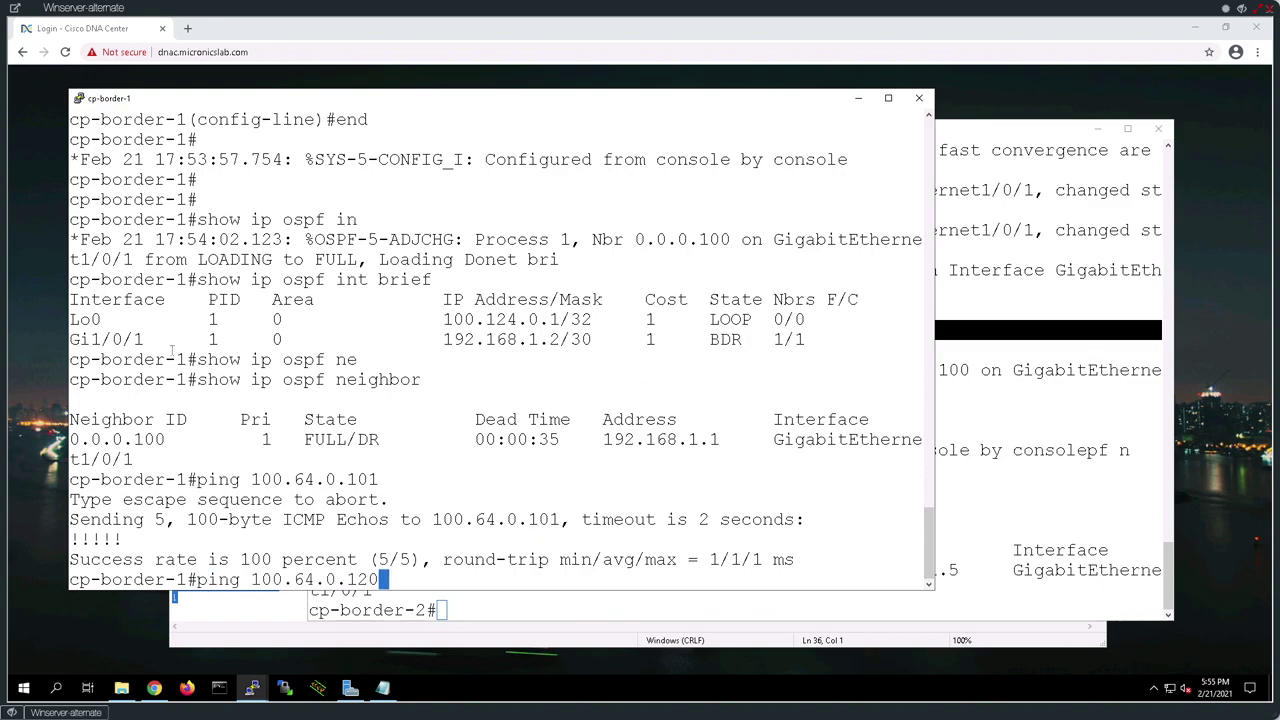
key("Return")
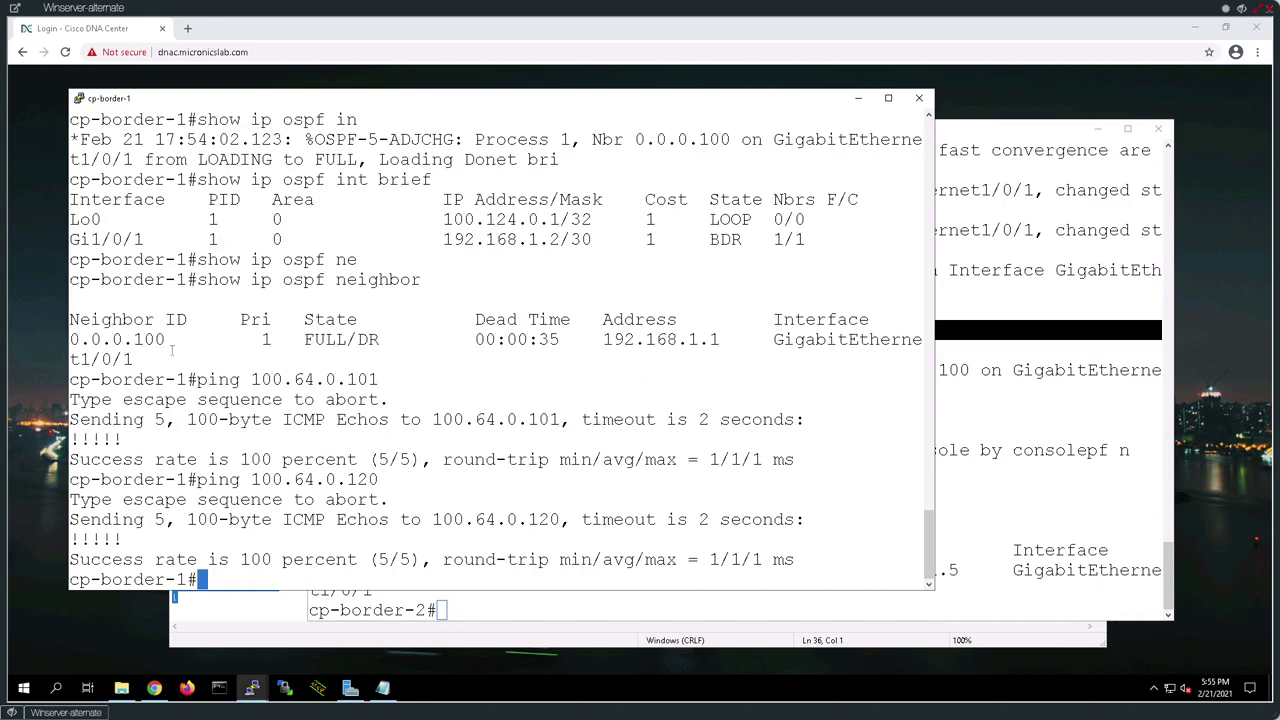
Ping 100.64.0.120 from cp-border-1 sourced from loopback 0
key("Up")
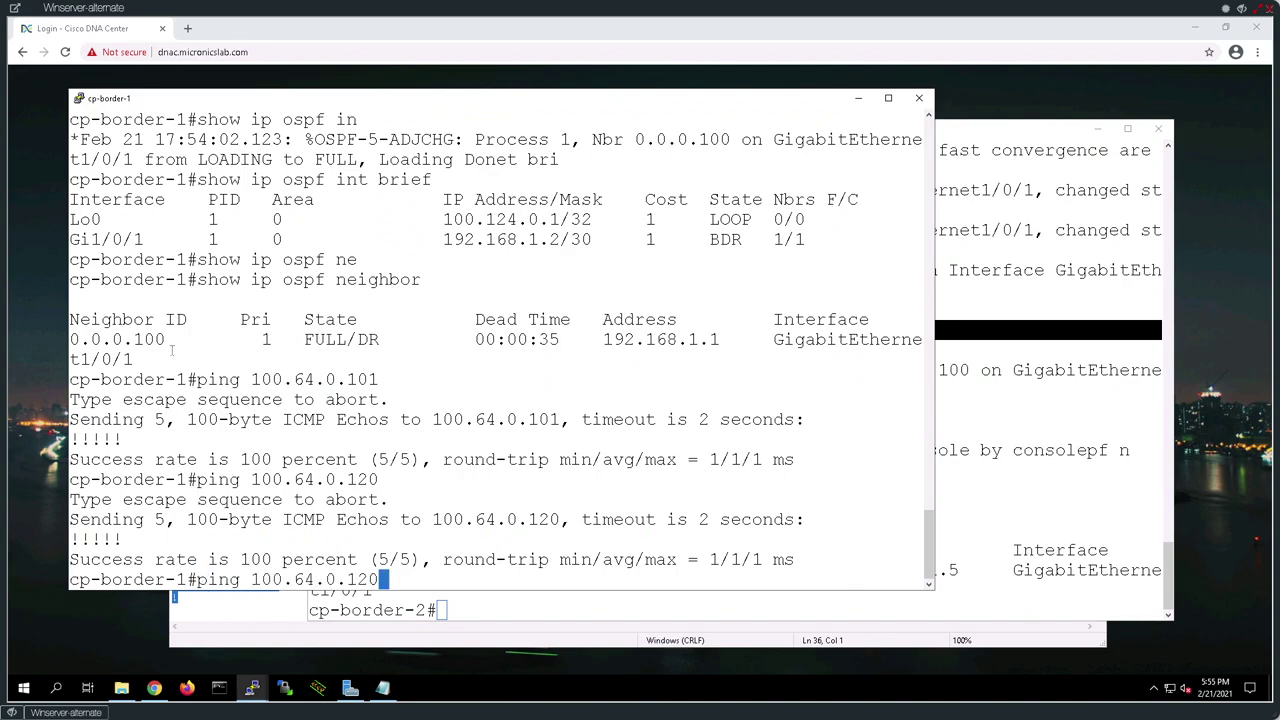
type("sou")
key("Tab")
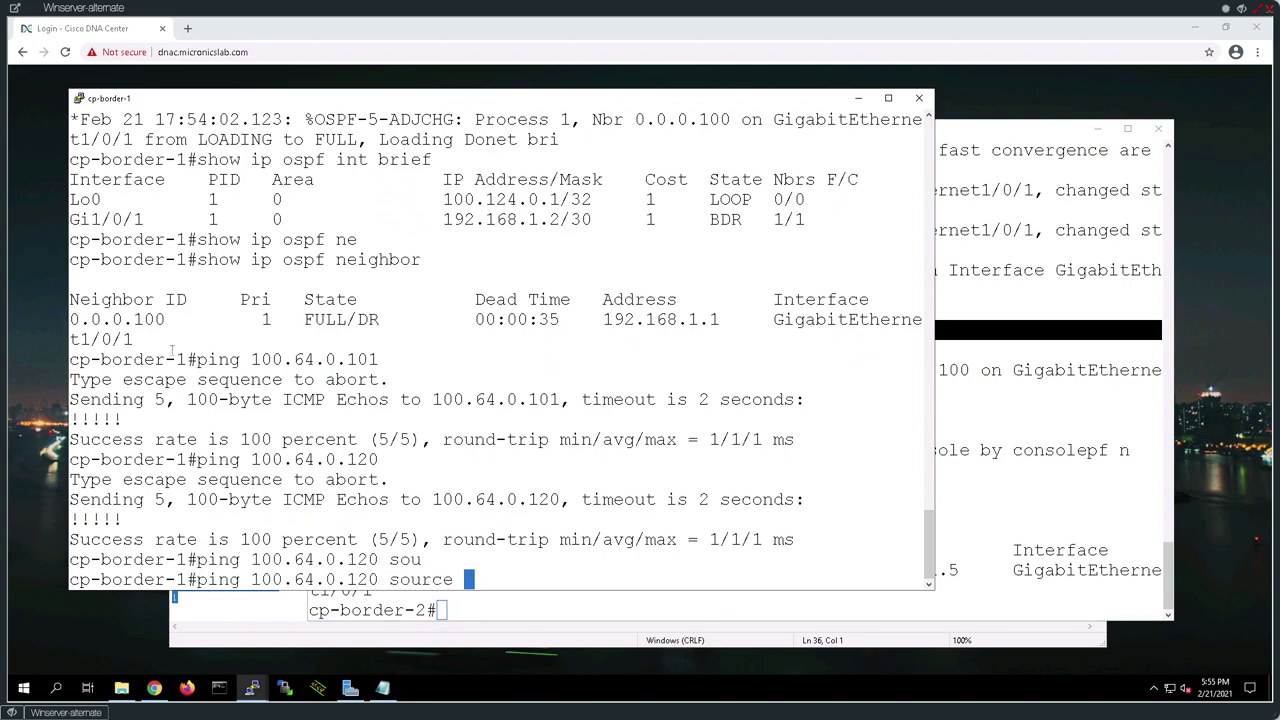
type("lo")
key("Tab")
type("0")
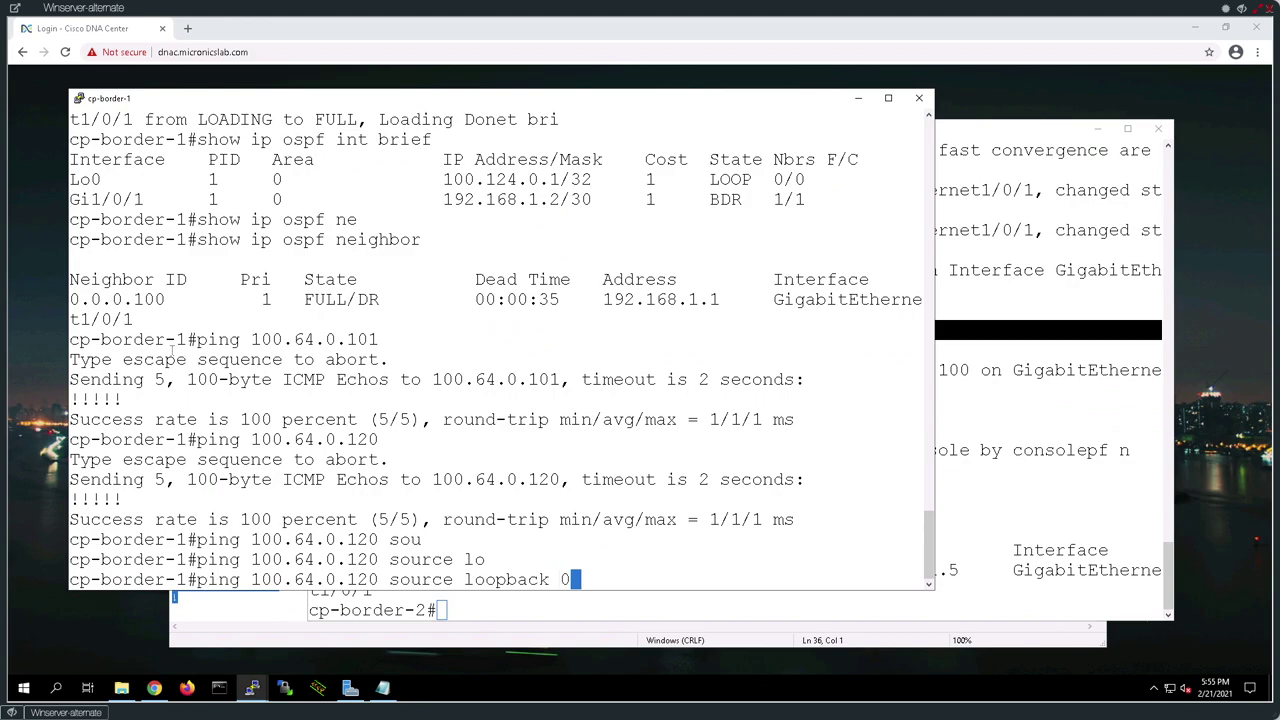
key("Return")
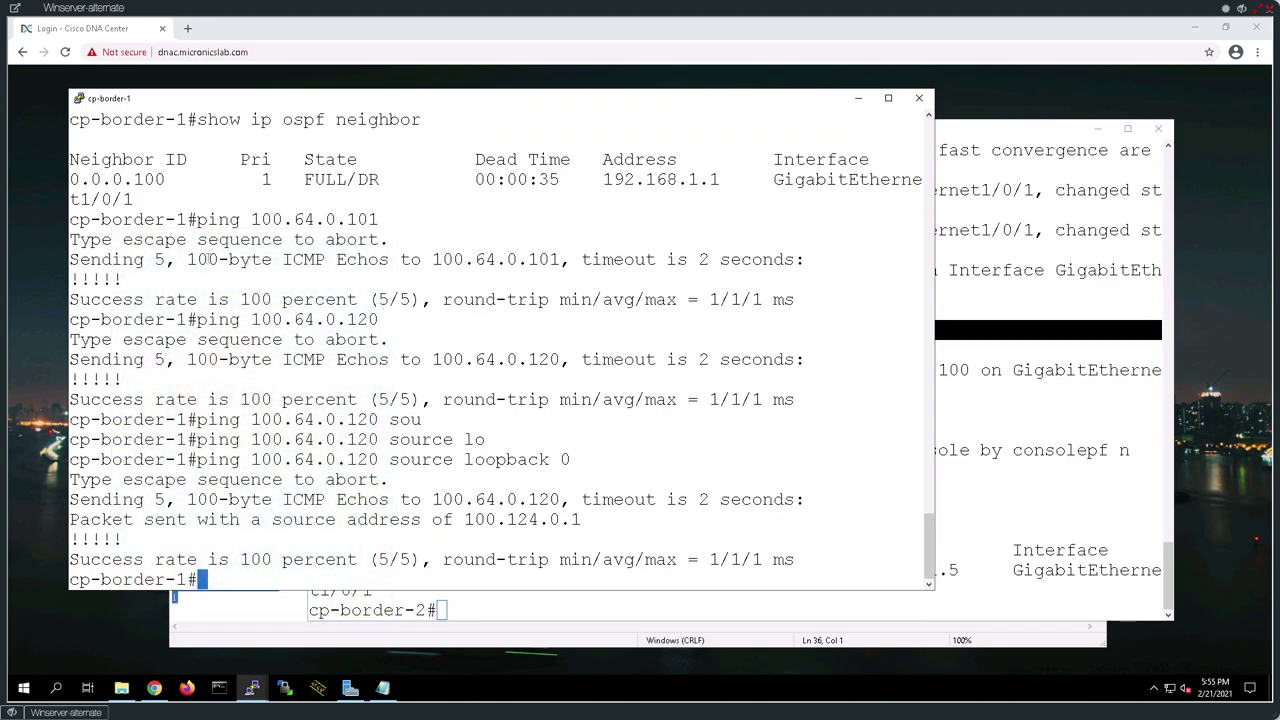
On cp-border-2, run ping 100.64.0.101 source loopback 0
left_click(1025, 317)
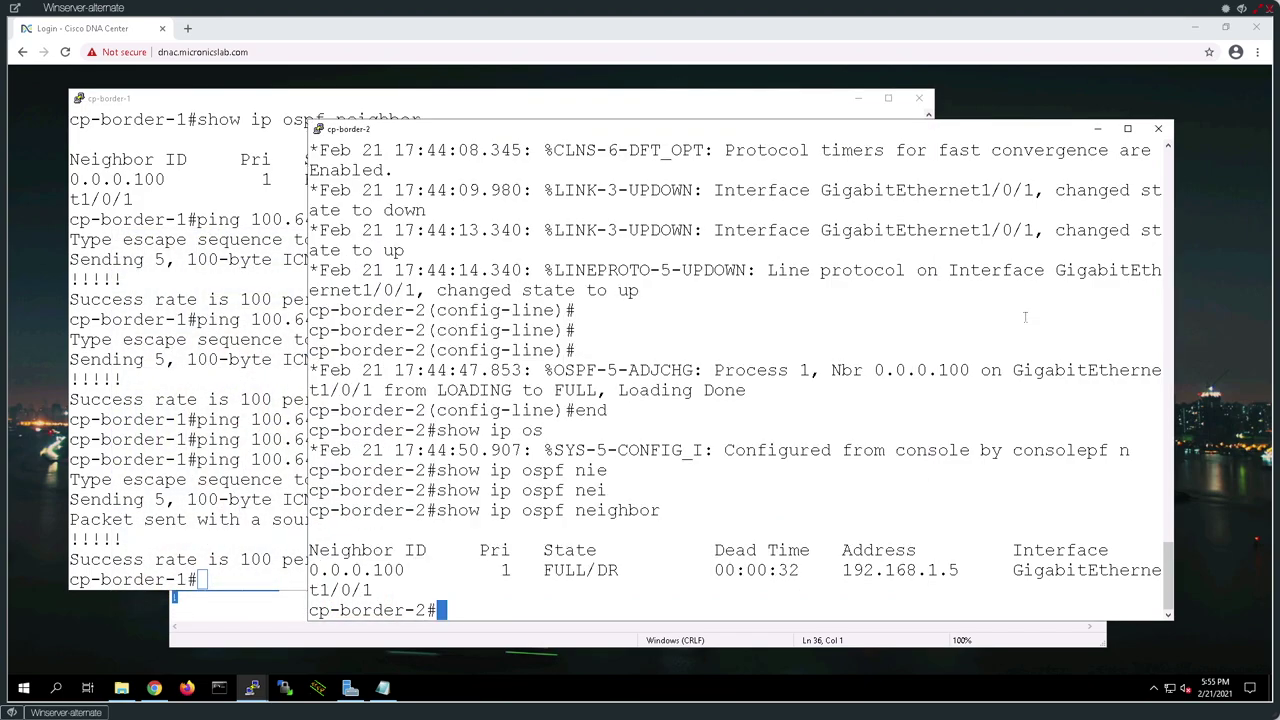
type("ping 100.")
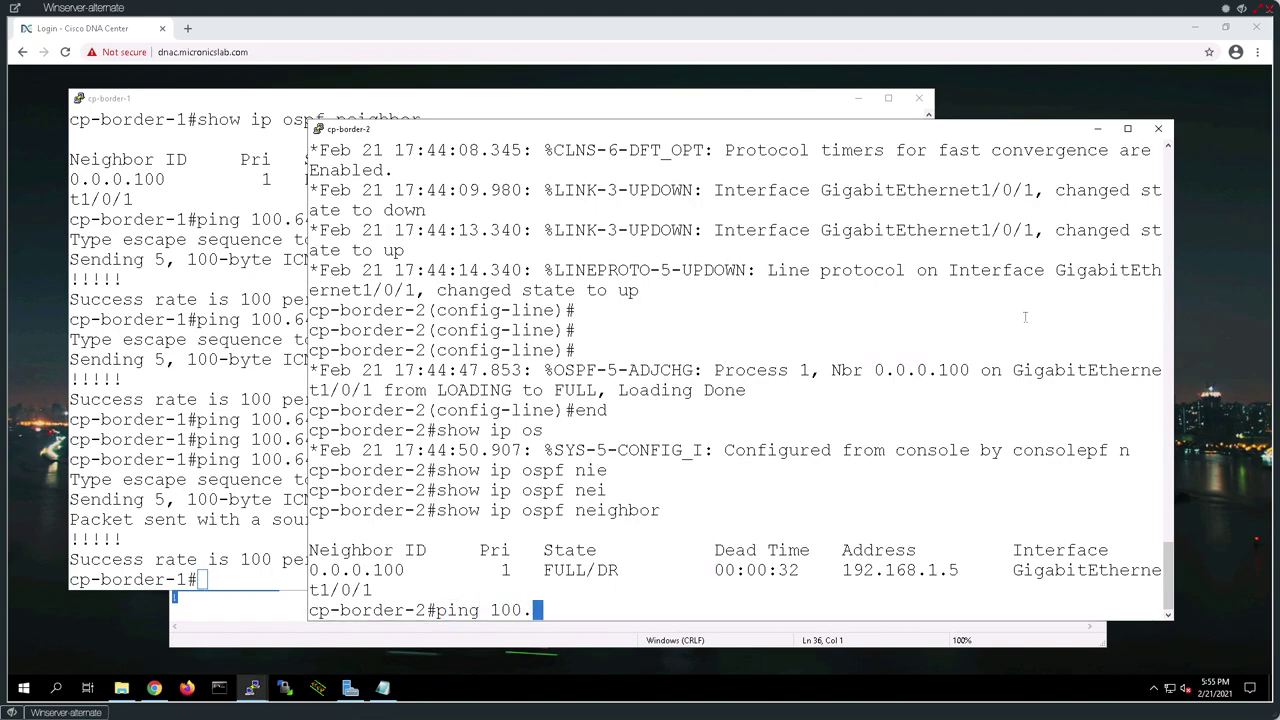
type("64.0.101 sou")
key("Tab")
type("lo")
key("Tab")
type("0")
key("Return")
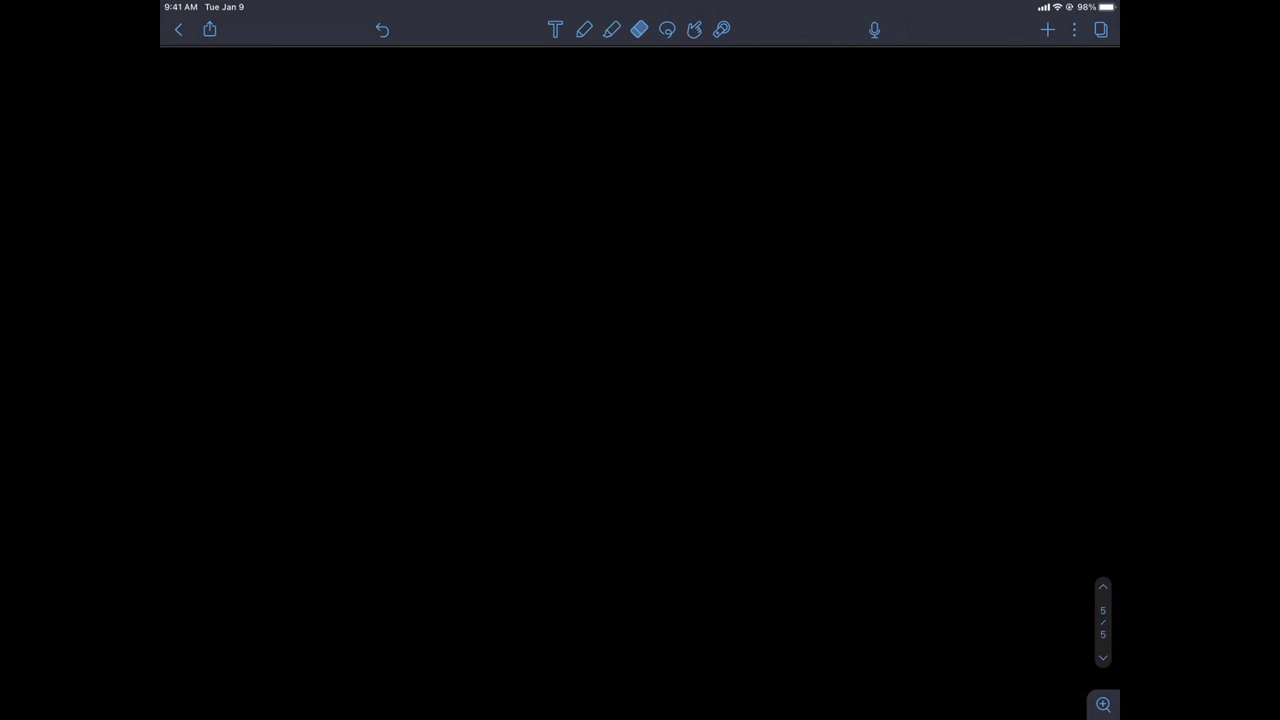
Draw DNAC .101 connected to a vertical subnet line labelled 100.64.0.0/29
left_click(584, 29)
mouse_move(296, 106)
left_mouse_down()
mouse_move(296, 126)
mouse_move(309, 117)
mouse_move(298, 126)
mouse_move(314, 104)
mouse_move(326, 122)
mouse_move(327, 104)
left_mouse_up()
mouse_move(331, 122)
left_mouse_down()
mouse_move(337, 103)
mouse_move(344, 122)
left_mouse_up()
mouse_move(334, 114)
left_mouse_down()
mouse_move(358, 121)
mouse_move(324, 152)
mouse_move(338, 139)
left_mouse_up()
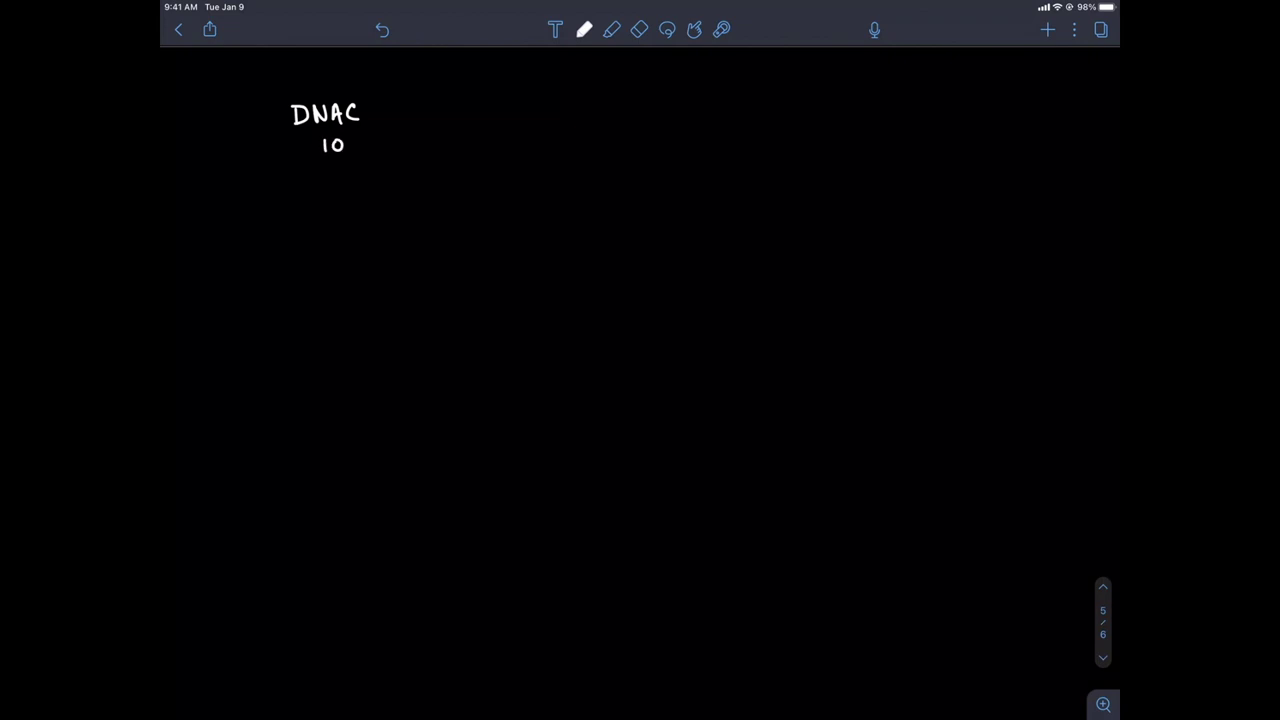
left_click_drag(351, 136, 351, 149)
left_click_drag(412, 73, 412, 320)
left_click_drag(410, 178, 526, 178)
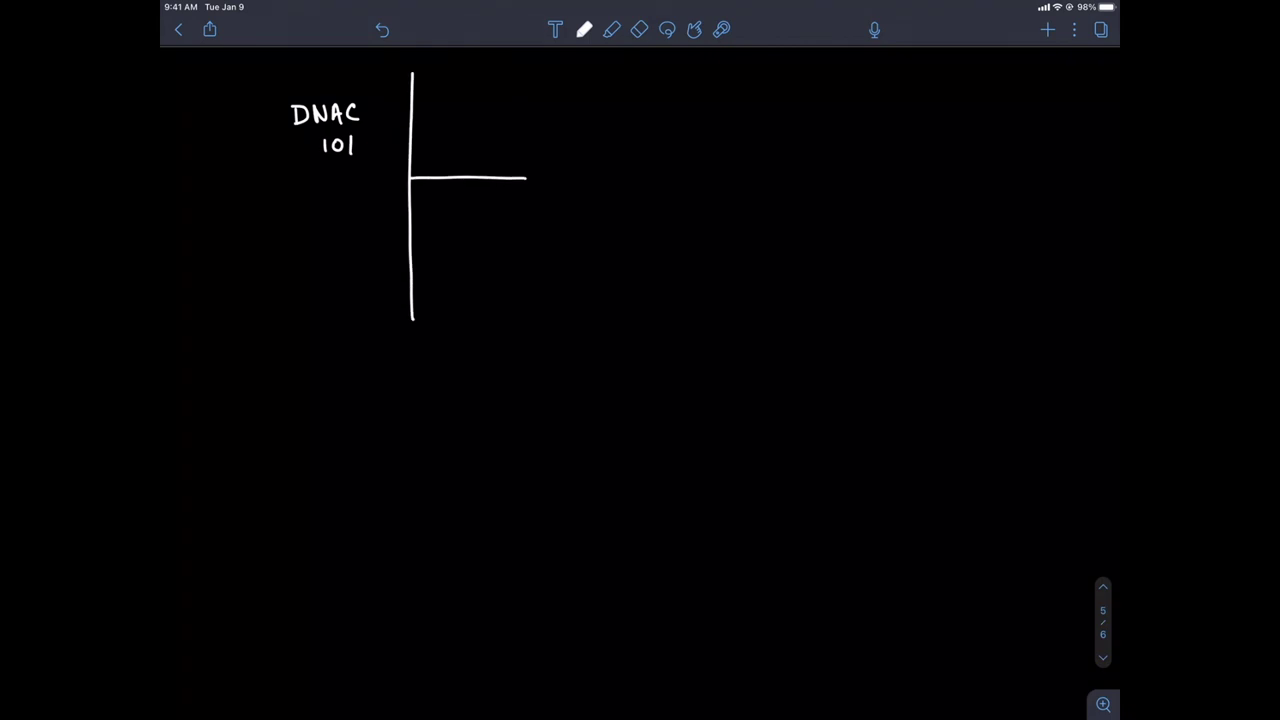
mouse_move(427, 155)
left_mouse_down()
mouse_move(428, 168)
mouse_move(477, 169)
mouse_move(496, 156)
mouse_move(548, 166)
mouse_move(555, 153)
mouse_move(543, 181)
mouse_move(596, 182)
left_mouse_up()
left_click(455, 167)
left_click(484, 166)
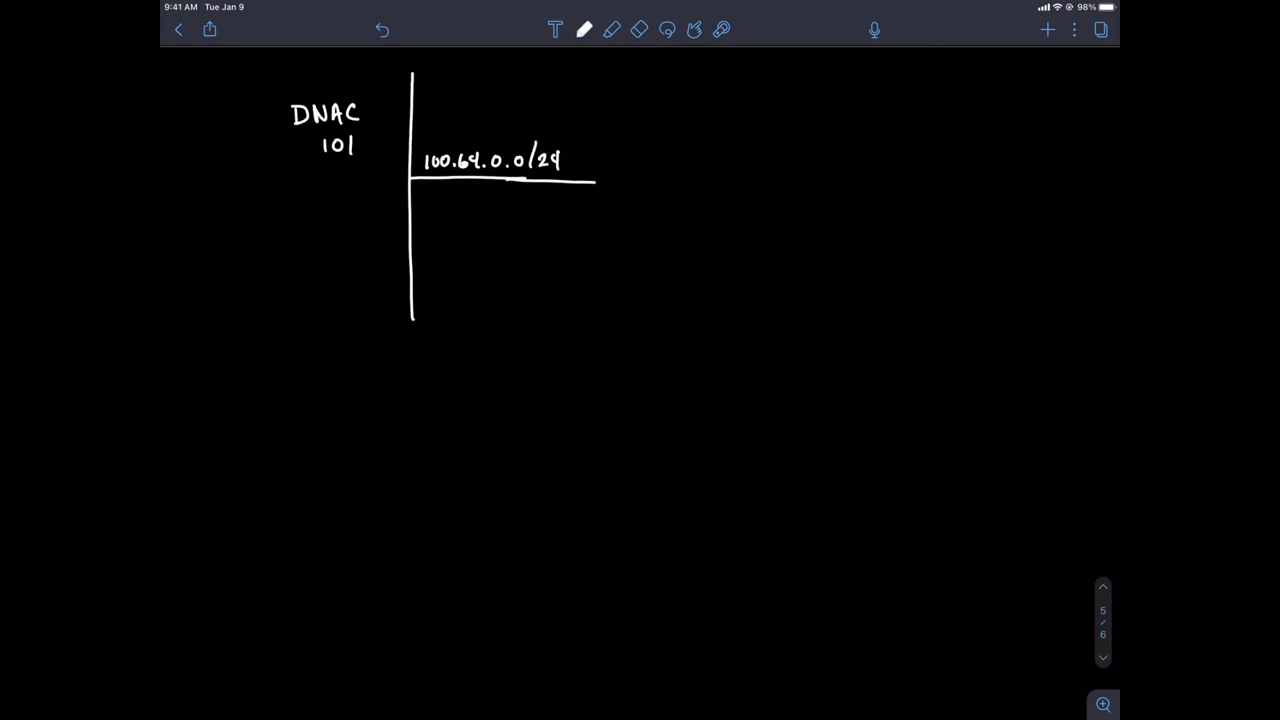
left_click_drag(370, 126, 412, 126)
scroll(480, 196, "left", 1)
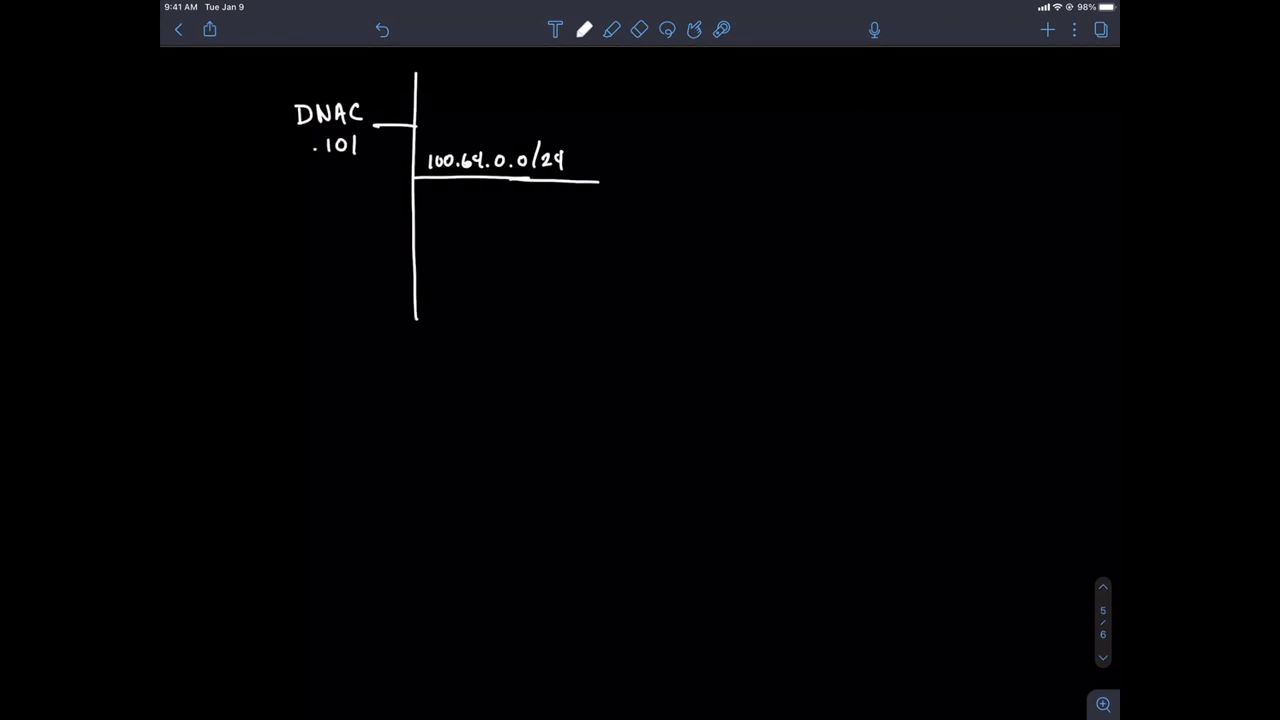
Add ISE .120 and bracketed DHCP/DNS/NTP .2 connected to the subnet line
left_click_drag(299, 186, 306, 202)
left_click_drag(323, 188, 410, 186)
mouse_move(326, 210)
left_mouse_down()
mouse_move(325, 224)
mouse_move(349, 210)
left_mouse_up()
mouse_move(303, 268)
left_mouse_down()
mouse_move(303, 284)
mouse_move(331, 275)
left_mouse_up()
mouse_move(331, 266)
left_mouse_down()
mouse_move(331, 284)
mouse_move(342, 281)
left_mouse_up()
left_click_drag(344, 266, 309, 310)
mouse_move(321, 308)
left_mouse_down()
mouse_move(335, 292)
mouse_move(338, 307)
mouse_move(307, 336)
mouse_move(321, 320)
mouse_move(327, 338)
left_mouse_up()
left_click_drag(321, 320, 341, 329)
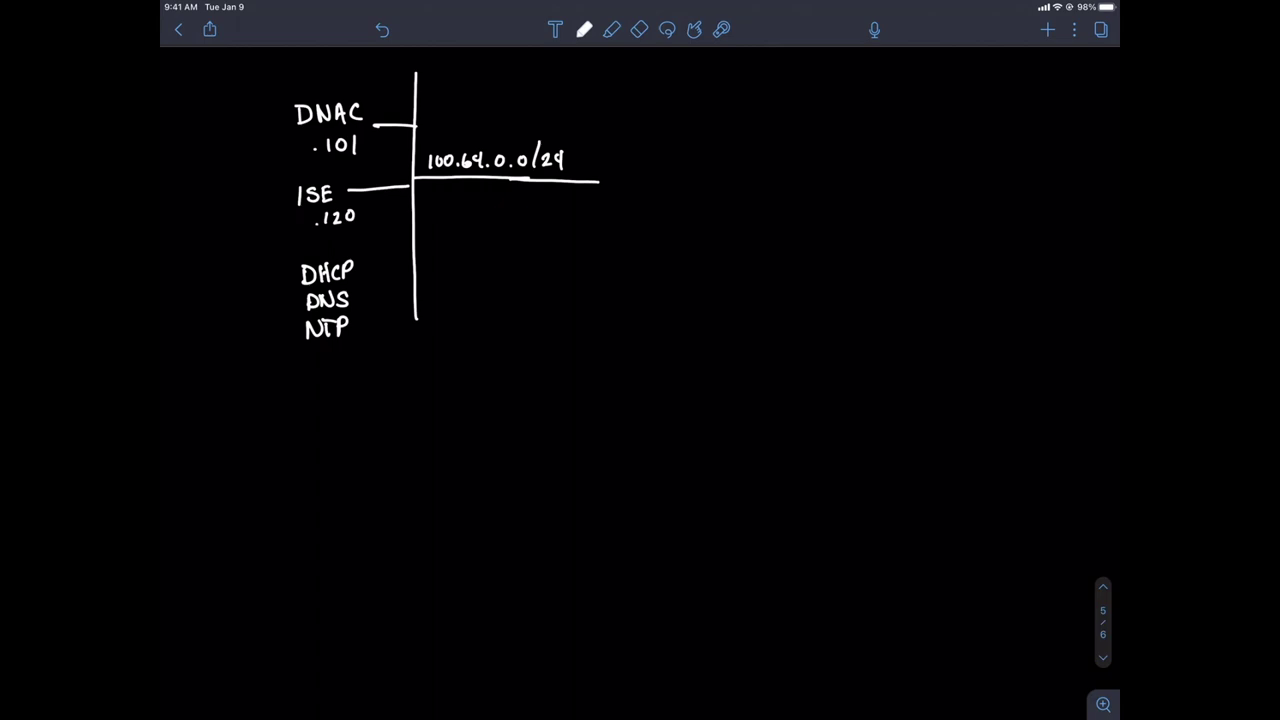
left_click_drag(361, 258, 364, 338)
left_click_drag(362, 292, 404, 289)
left_click_drag(331, 351, 344, 363)
Mark .1 on the subnet and draw a box labelled ISR4331
left_click(582, 203)
left_click_drag(589, 195, 588, 205)
left_click_drag(598, 148, 605, 210)
left_click_drag(600, 146, 746, 140)
left_click_drag(610, 214, 740, 212)
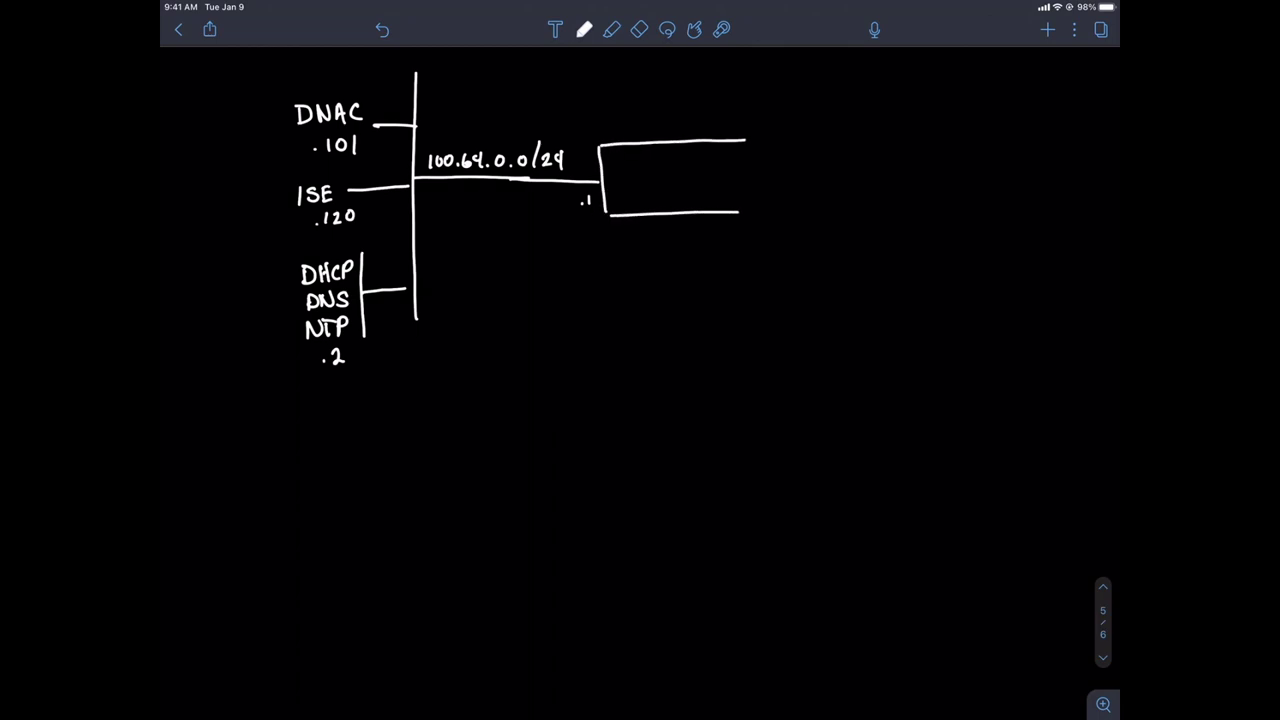
left_click_drag(746, 141, 748, 215)
left_click_drag(620, 177, 626, 193)
mouse_move(641, 177)
left_mouse_down()
mouse_move(641, 192)
mouse_move(668, 185)
left_mouse_up()
left_click(660, 180)
mouse_move(666, 172)
left_mouse_down()
mouse_move(665, 190)
mouse_move(698, 180)
mouse_move(690, 188)
left_mouse_up()
left_click_drag(705, 170, 705, 188)
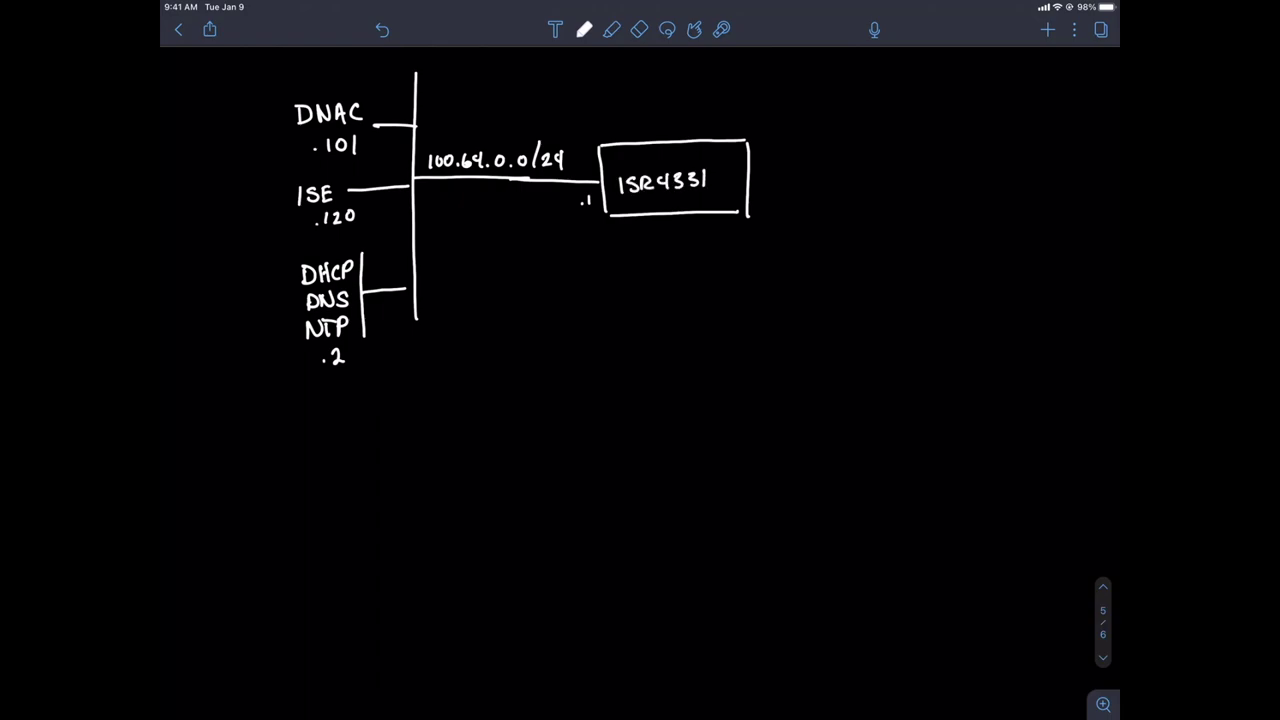
Link ISR4331 to an ISP cloud and down to a 3560, labelling the link 802.1Q and Sub
left_click(752, 175)
mouse_move(755, 175)
left_mouse_down()
mouse_move(872, 166)
mouse_move(856, 181)
left_mouse_up()
mouse_move(861, 181)
left_mouse_down()
mouse_move(902, 158)
mouse_move(864, 136)
mouse_move(824, 180)
left_mouse_up()
mouse_move(669, 217)
left_mouse_down()
mouse_move(669, 266)
mouse_move(646, 275)
mouse_move(732, 275)
left_mouse_up()
mouse_move(625, 291)
left_mouse_down()
mouse_move(627, 305)
mouse_move(645, 305)
mouse_move(655, 289)
left_mouse_up()
mouse_move(665, 289)
left_mouse_down()
mouse_move(660, 302)
mouse_move(680, 291)
mouse_move(640, 318)
mouse_move(722, 316)
mouse_move(728, 276)
left_mouse_up()
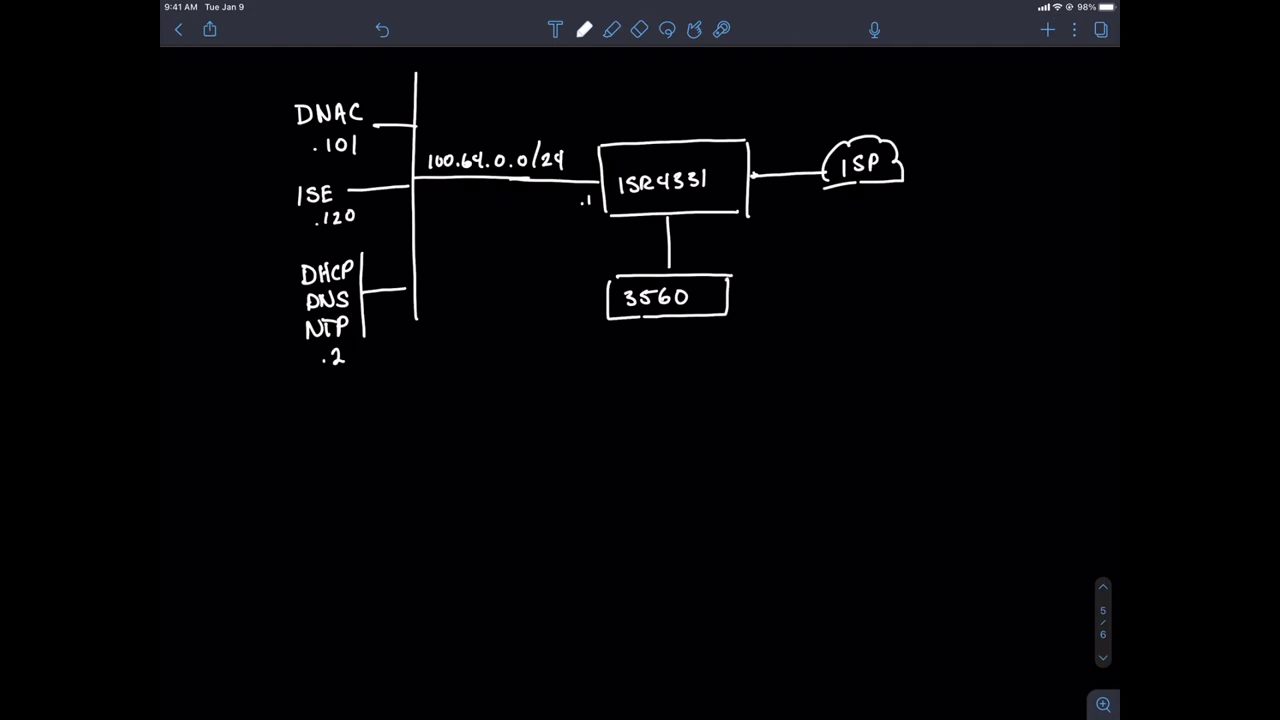
mouse_move(684, 245)
left_mouse_down()
mouse_move(701, 246)
mouse_move(689, 251)
mouse_move(686, 231)
mouse_move(704, 224)
mouse_move(723, 231)
mouse_move(712, 256)
mouse_move(718, 245)
mouse_move(733, 254)
left_mouse_up()
left_click_drag(739, 241, 750, 252)
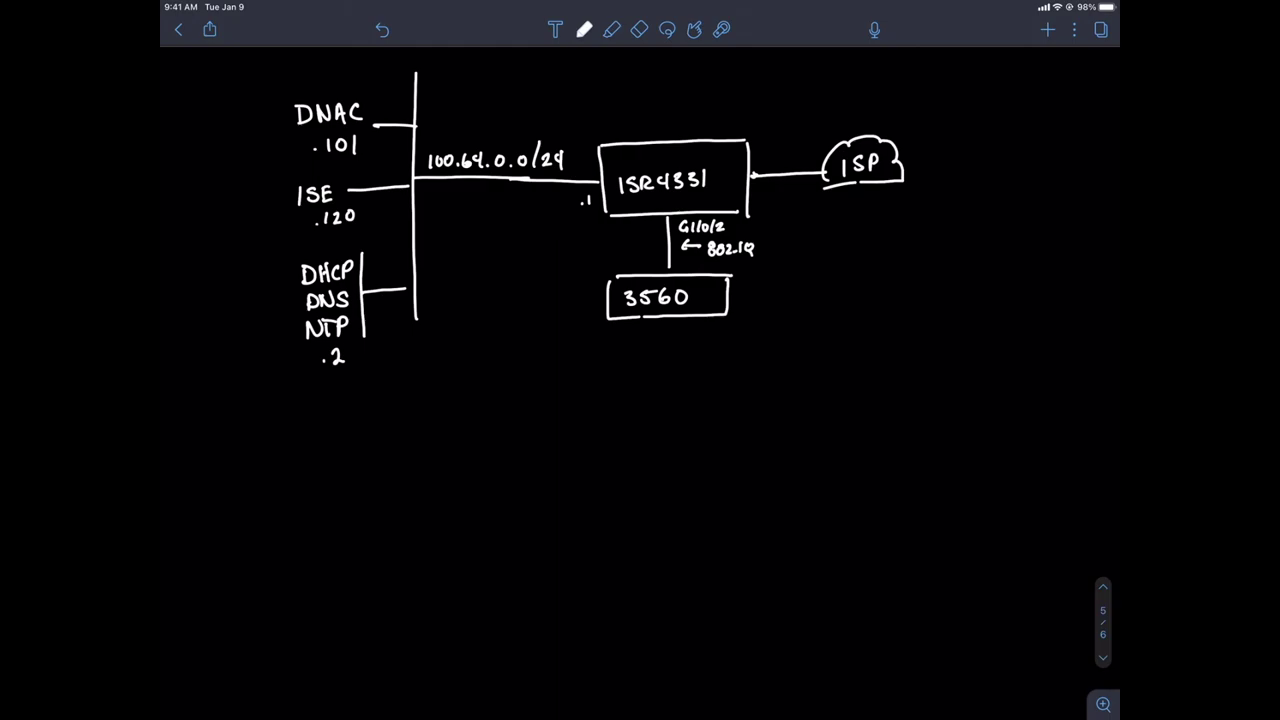
mouse_move(542, 226)
left_mouse_down()
mouse_move(535, 238)
mouse_move(640, 230)
left_mouse_up()
Write VLAN11 and VLAN12 by the router link and draw two links down from the 3560
left_click_drag(509, 253, 565, 263)
left_click_drag(770, 236, 822, 245)
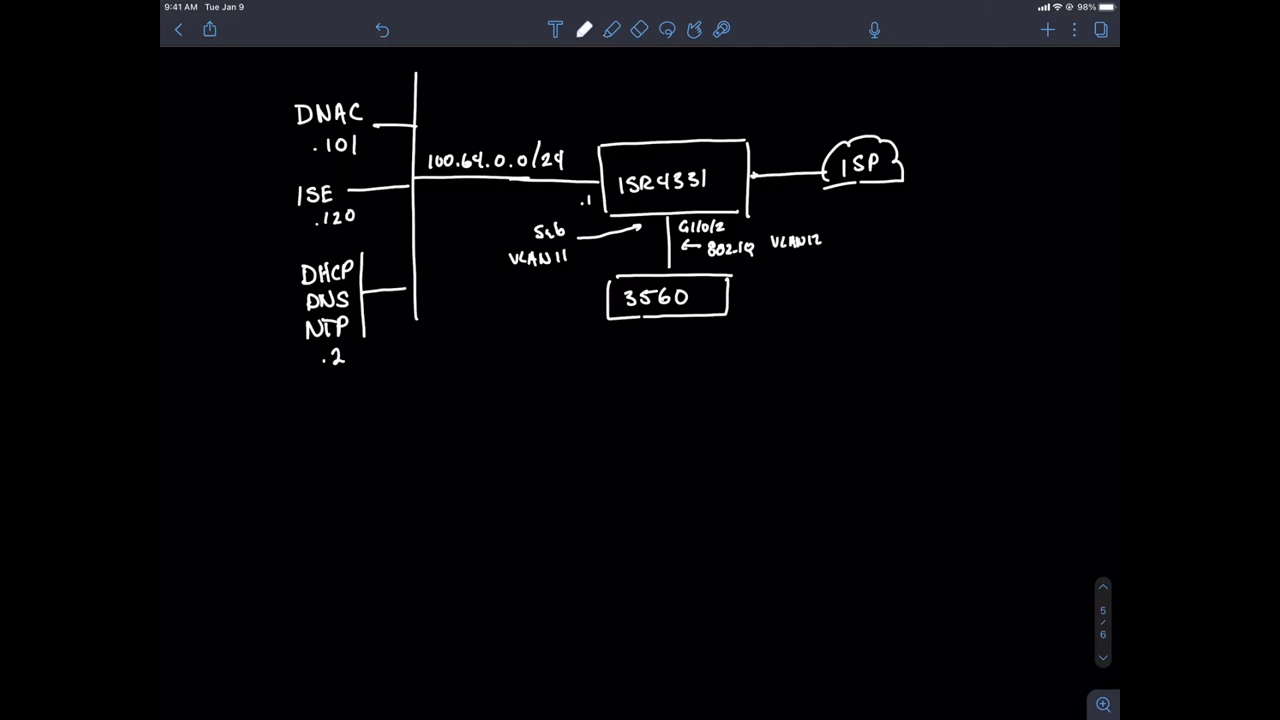
mouse_move(606, 300)
left_mouse_down()
mouse_move(566, 300)
mouse_move(552, 340)
left_mouse_up()
mouse_move(728, 296)
left_mouse_down()
mouse_move(773, 316)
mouse_move(773, 340)
left_mouse_up()
Draw two boxed nodes at the link ends labelled CP-BORDER1 and CP-BORDER2
left_click_drag(495, 354, 613, 348)
left_click_drag(723, 342, 842, 341)
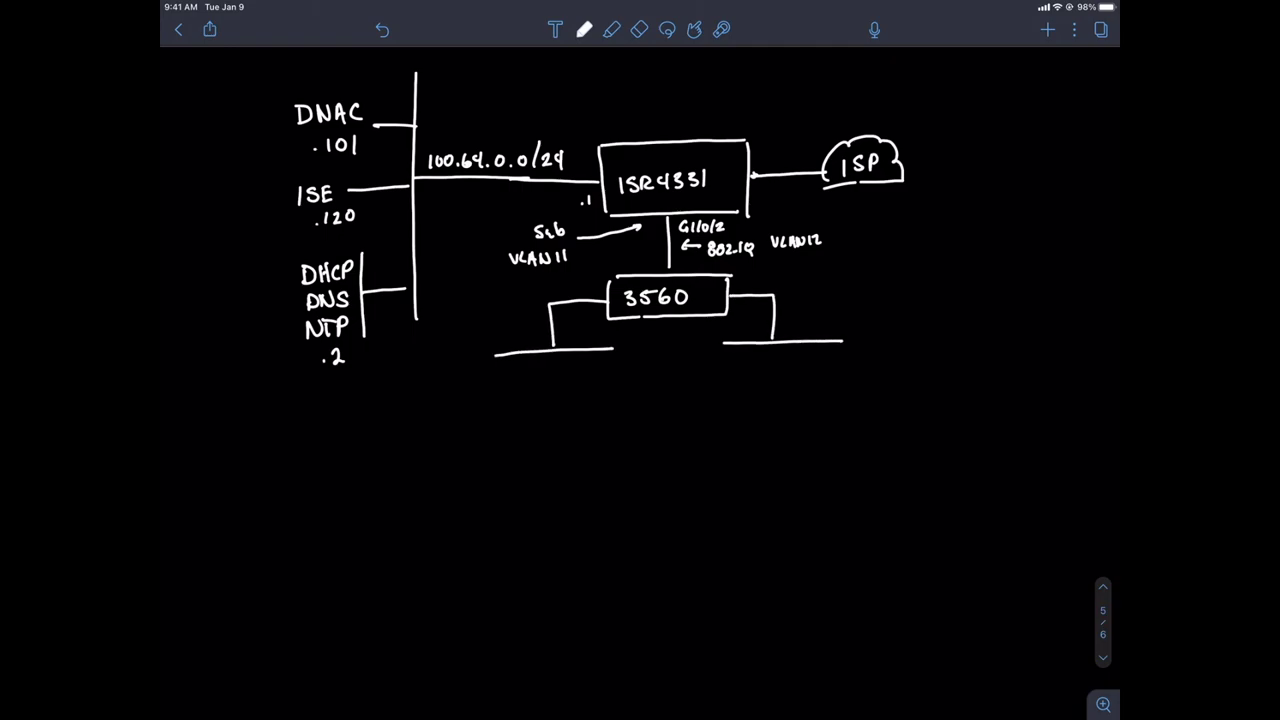
left_click_drag(508, 370, 512, 388)
mouse_move(512, 369)
left_mouse_down()
mouse_move(546, 382)
mouse_move(575, 371)
left_mouse_up()
mouse_move(582, 370)
left_mouse_down()
mouse_move(582, 382)
mouse_move(592, 368)
left_mouse_up()
left_click_drag(582, 375, 594, 381)
left_click_drag(596, 368, 602, 380)
left_click_drag(608, 366, 608, 384)
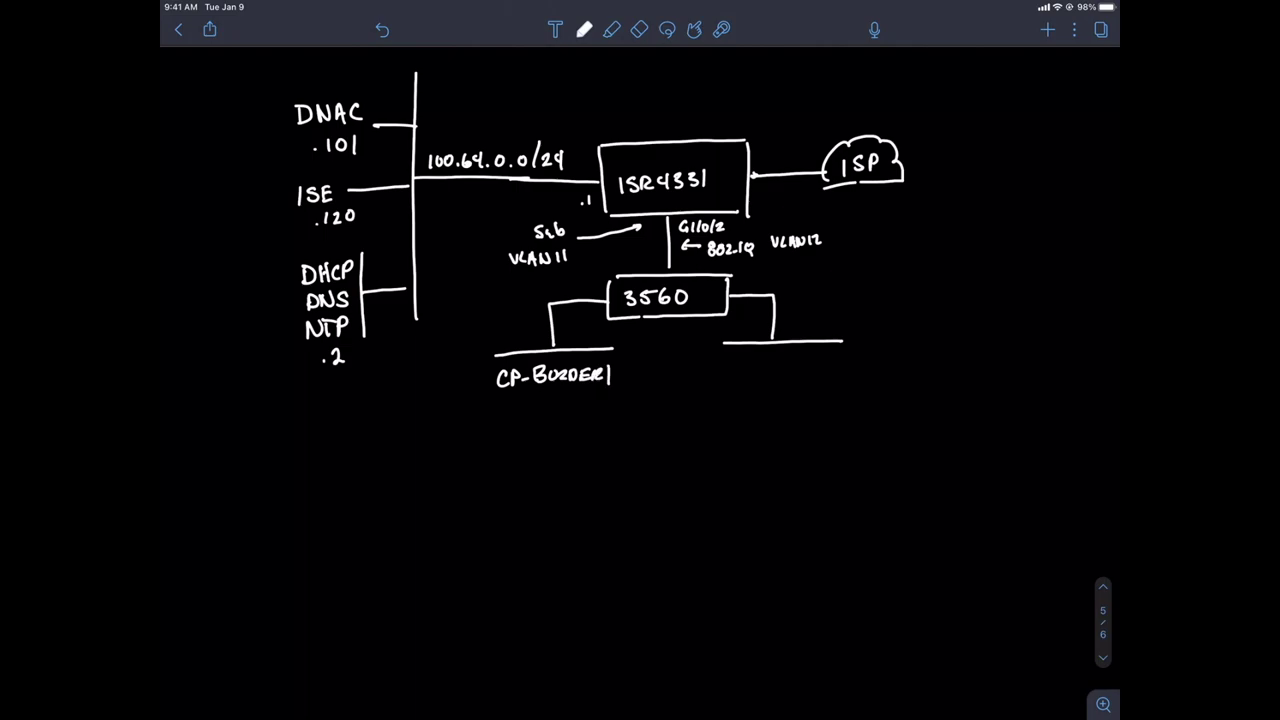
mouse_move(743, 361)
left_mouse_down()
mouse_move(741, 373)
mouse_move(776, 374)
left_mouse_up()
mouse_move(784, 366)
left_mouse_down()
mouse_move(862, 370)
mouse_move(852, 341)
mouse_move(876, 374)
mouse_move(740, 389)
mouse_move(715, 346)
left_mouse_up()
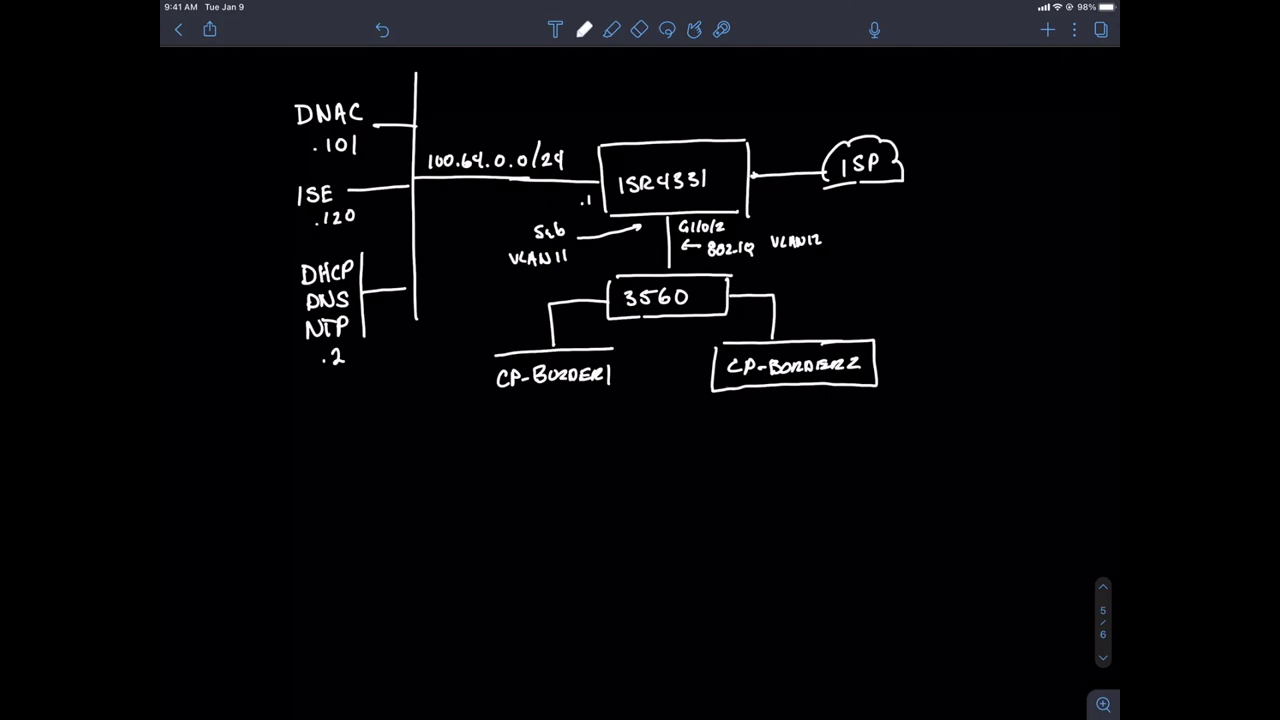
mouse_move(490, 356)
left_mouse_down()
mouse_move(477, 390)
mouse_move(620, 393)
mouse_move(617, 349)
left_mouse_up()
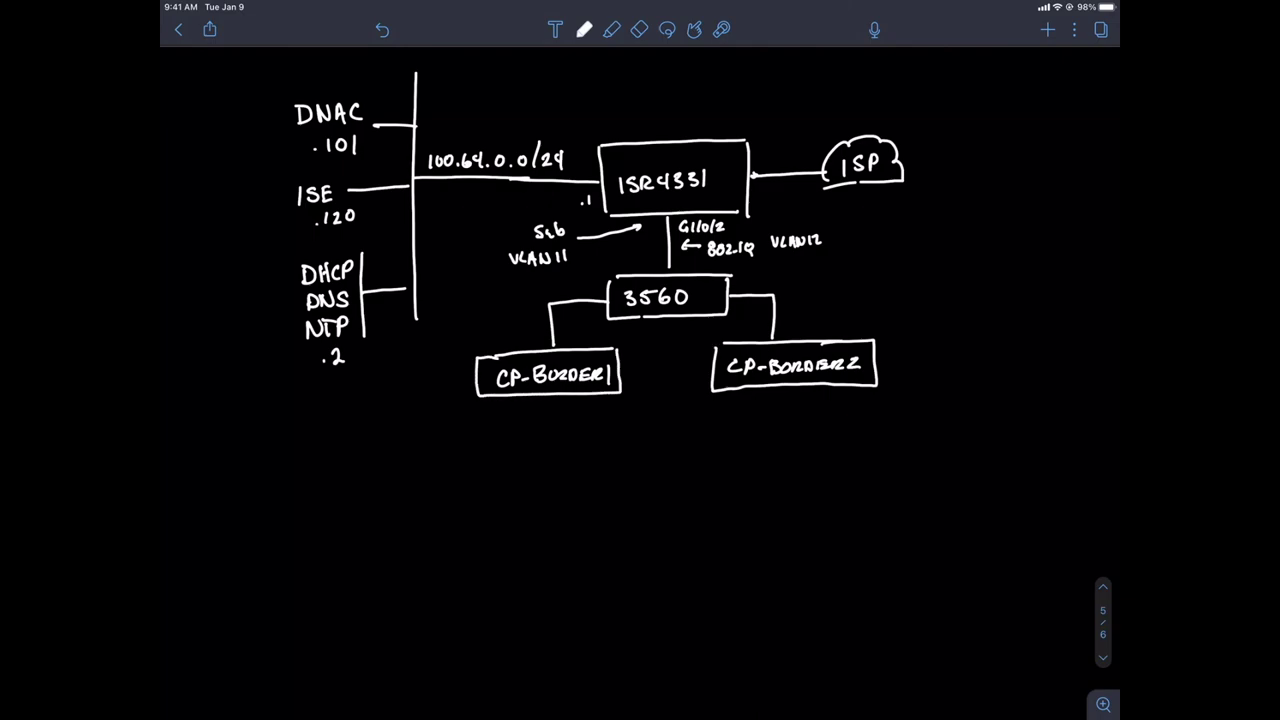
Highlight port dots on both CP-Borders and draw a link out from CP-BORDER2's right port
left_click(611, 29)
left_click_drag(550, 352, 556, 344)
left_click(772, 342)
left_click(472, 380)
left_click(876, 366)
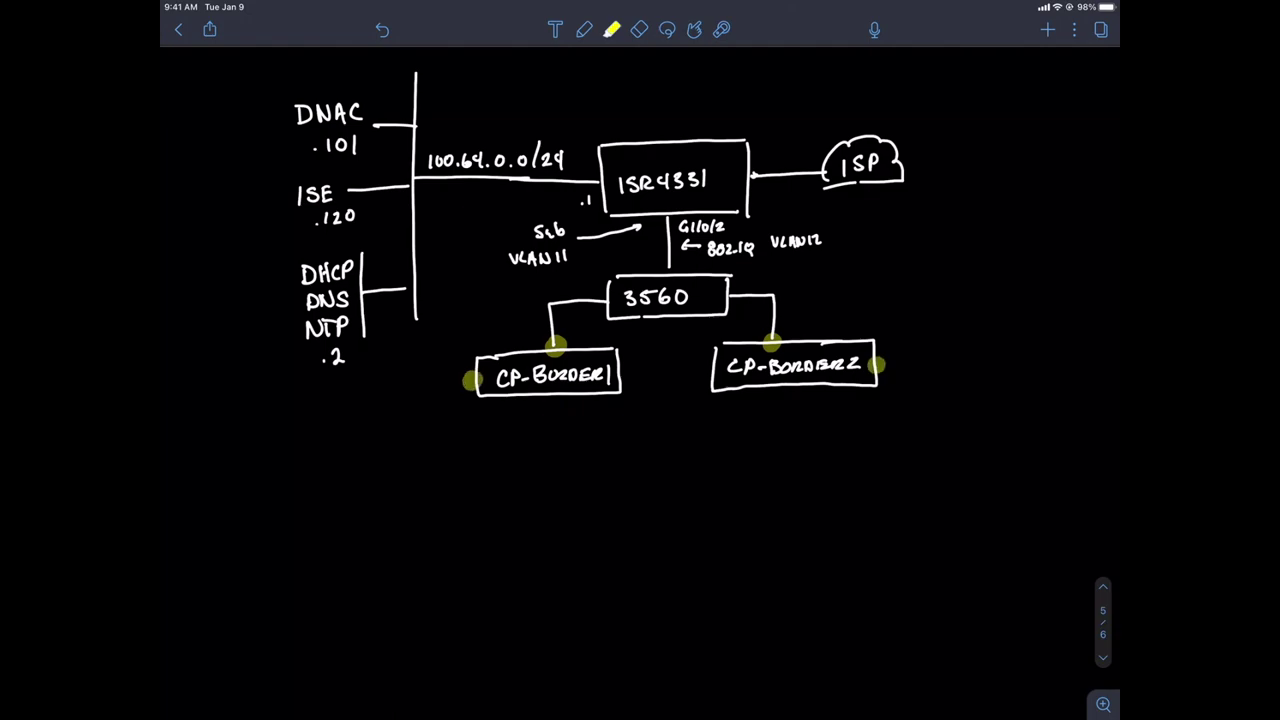
left_click(584, 29)
left_click_drag(877, 366, 925, 369)
Write Lo0 with loopback address 100.124.0.1/32 beside CP-BORDER1
left_click_drag(931, 358, 930, 359)
left_click_drag(405, 377, 465, 383)
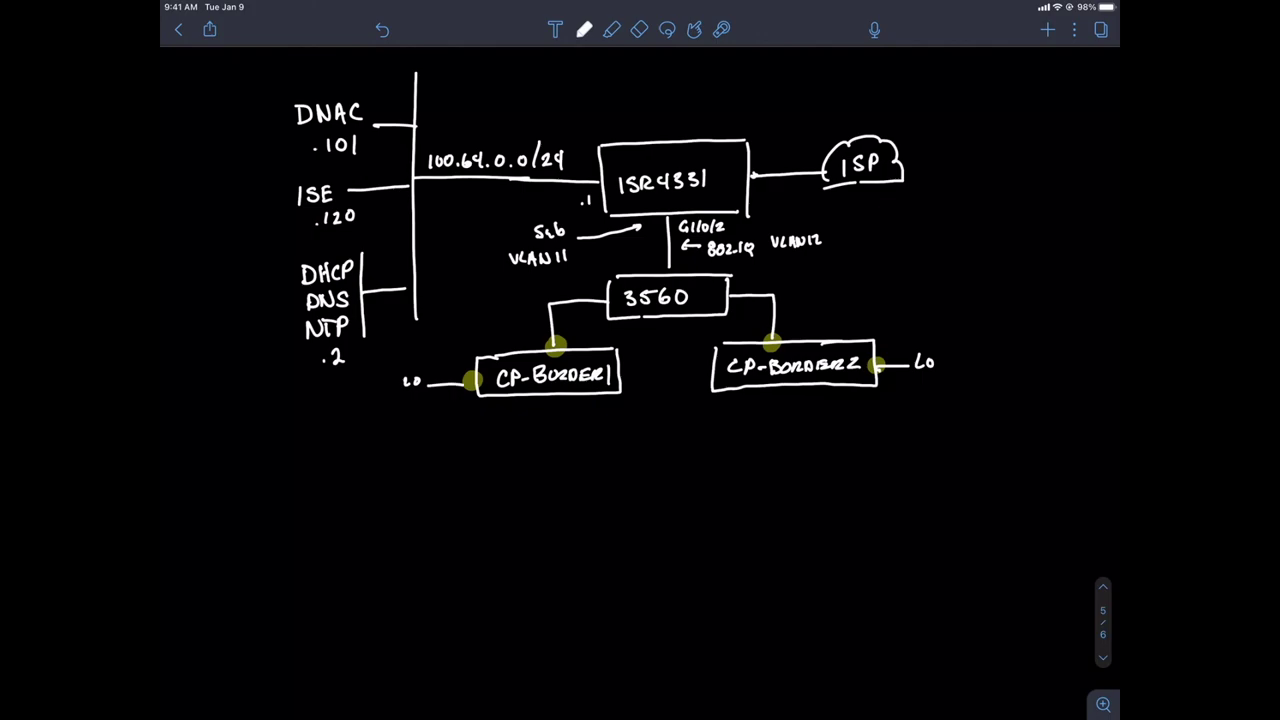
mouse_move(433, 369)
left_mouse_down()
mouse_move(380, 412)
mouse_move(443, 409)
left_mouse_up()
left_click_drag(449, 403, 459, 409)
left_click_drag(463, 400, 479, 411)
left_click_drag(487, 402, 497, 410)
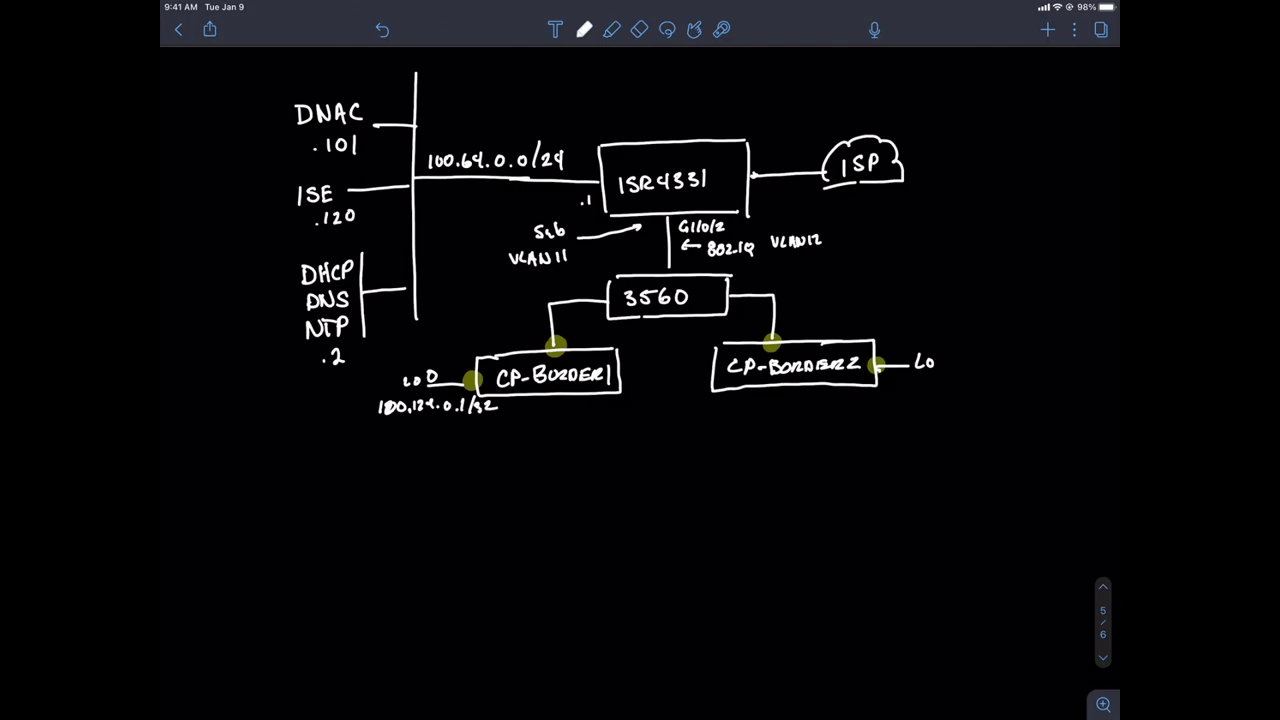
Write Lo 0 with loopback address 100.124.0.2/32 beside CP-BORDER2
mouse_move(909, 382)
left_mouse_down()
mouse_move(908, 395)
mouse_move(916, 383)
mouse_move(940, 391)
left_mouse_up()
left_click_drag(943, 381, 956, 382)
left_click_drag(964, 388, 992, 388)
mouse_move(1001, 367)
left_mouse_down()
mouse_move(995, 390)
mouse_move(1028, 388)
left_mouse_up()
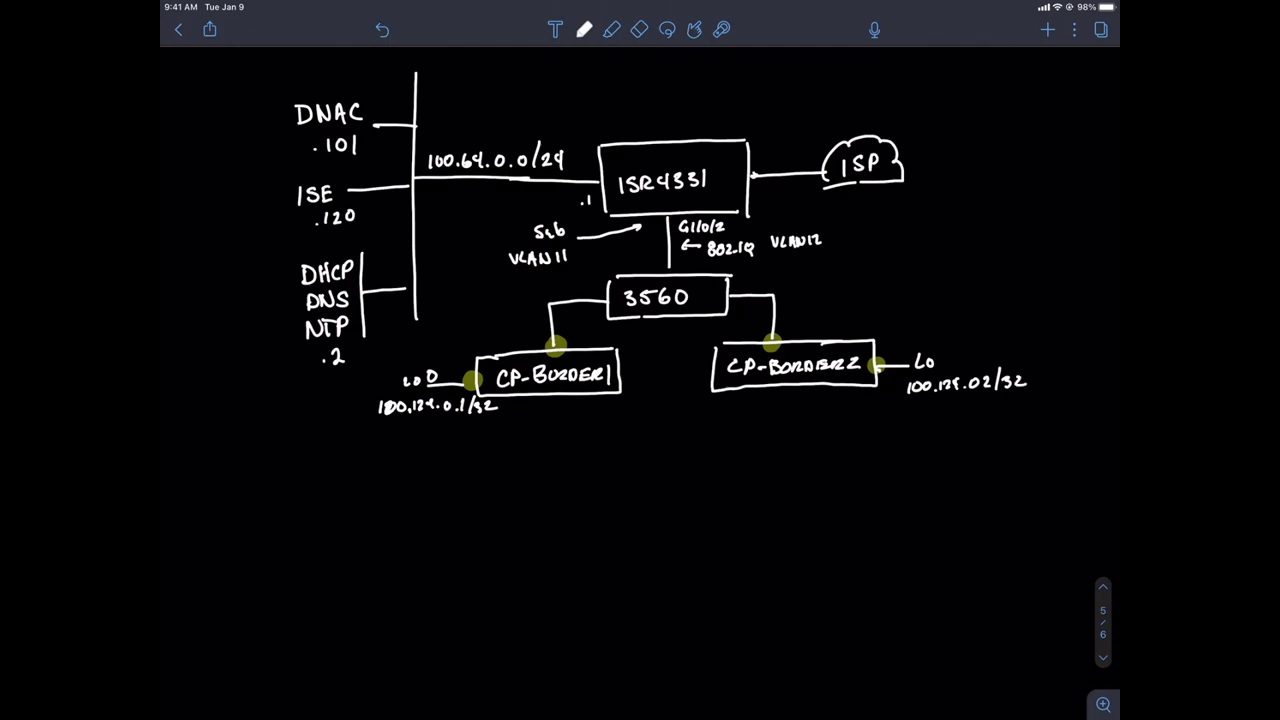
left_click_drag(948, 351, 947, 352)
Mark the ISR4331 downlink port with a yellow highlighter dot
left_click(611, 29)
left_click(611, 29)
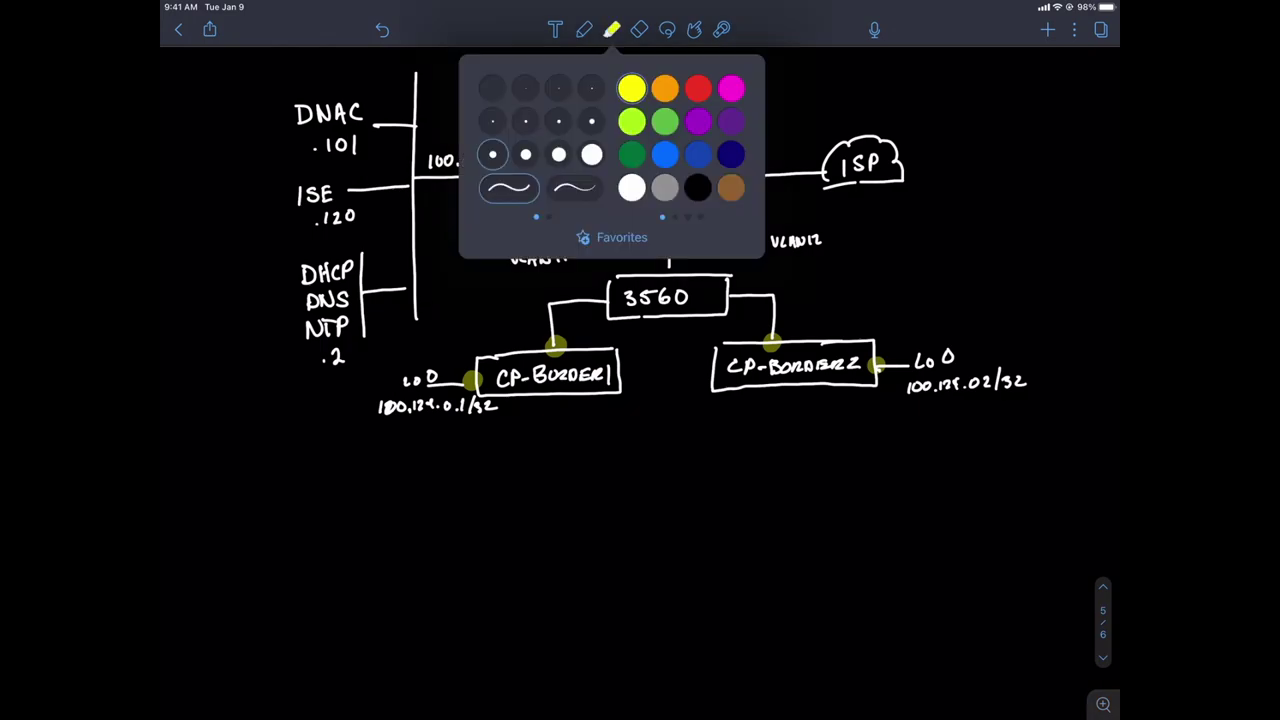
left_click(611, 29)
left_click(668, 218)
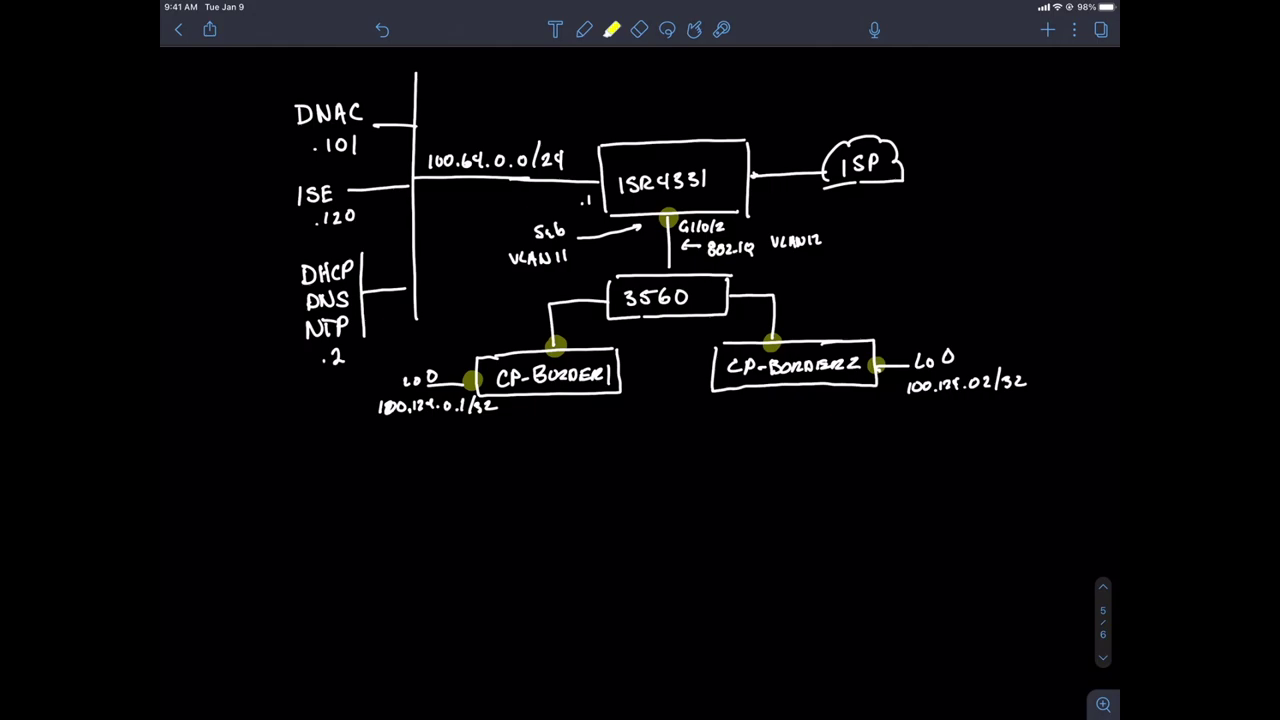
left_click(584, 29)
Draw the tops of two new device boxes and write EDGE on the left one
left_click_drag(486, 492, 598, 489)
left_click_drag(704, 479, 850, 477)
mouse_move(507, 506)
left_mouse_down()
mouse_move(507, 520)
mouse_move(516, 512)
left_mouse_up()
left_click_drag(507, 519, 517, 519)
mouse_move(525, 505)
left_mouse_down()
mouse_move(520, 514)
mouse_move(548, 519)
mouse_move(557, 505)
left_mouse_up()
left_click_drag(549, 512, 581, 516)
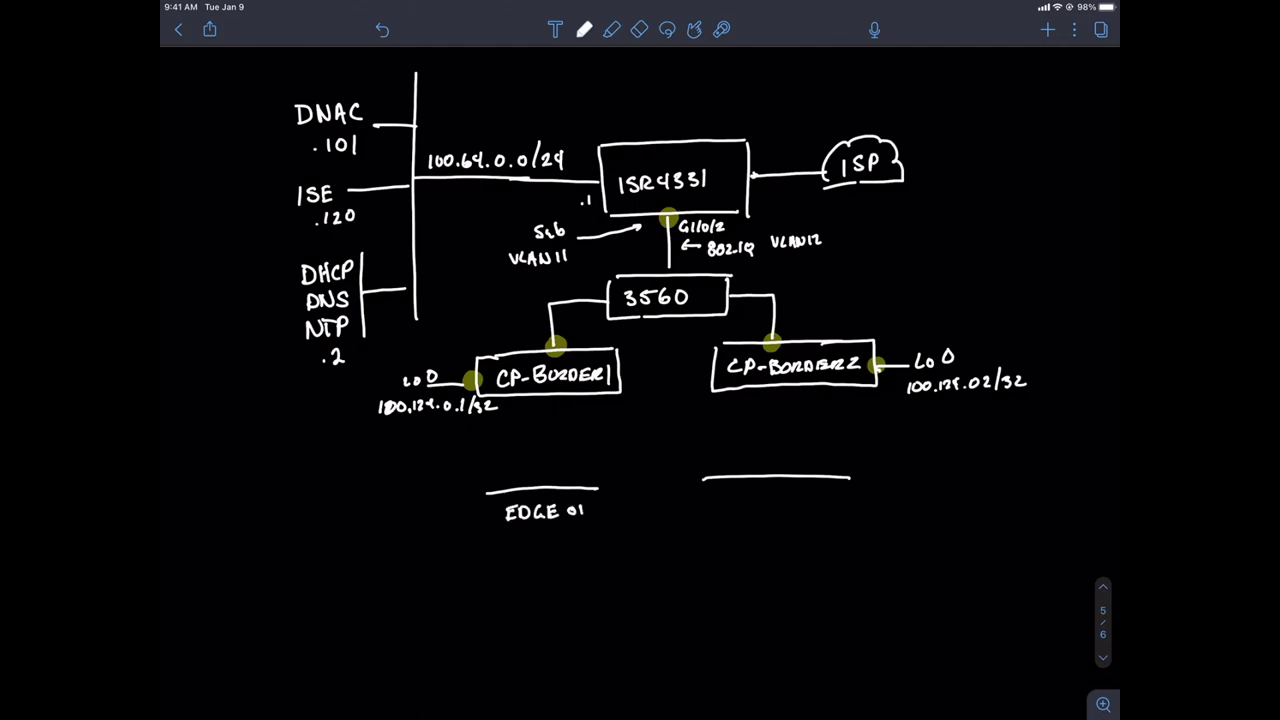
Label the right device EDGE 02 and enclose both edge devices in boxes
left_click_drag(733, 494, 733, 508)
left_click_drag(733, 490, 742, 499)
left_click_drag(733, 508, 748, 508)
mouse_move(748, 494)
left_mouse_down()
mouse_move(749, 507)
mouse_move(761, 494)
left_mouse_up()
left_click_drag(761, 494, 772, 508)
left_click_drag(772, 492, 782, 500)
mouse_move(772, 508)
left_mouse_down()
mouse_move(801, 493)
mouse_move(826, 505)
left_mouse_up()
mouse_move(482, 490)
left_mouse_down()
mouse_move(484, 538)
mouse_move(572, 537)
mouse_move(596, 486)
left_mouse_up()
mouse_move(701, 481)
left_mouse_down()
mouse_move(734, 524)
mouse_move(843, 522)
mouse_move(840, 479)
left_mouse_up()
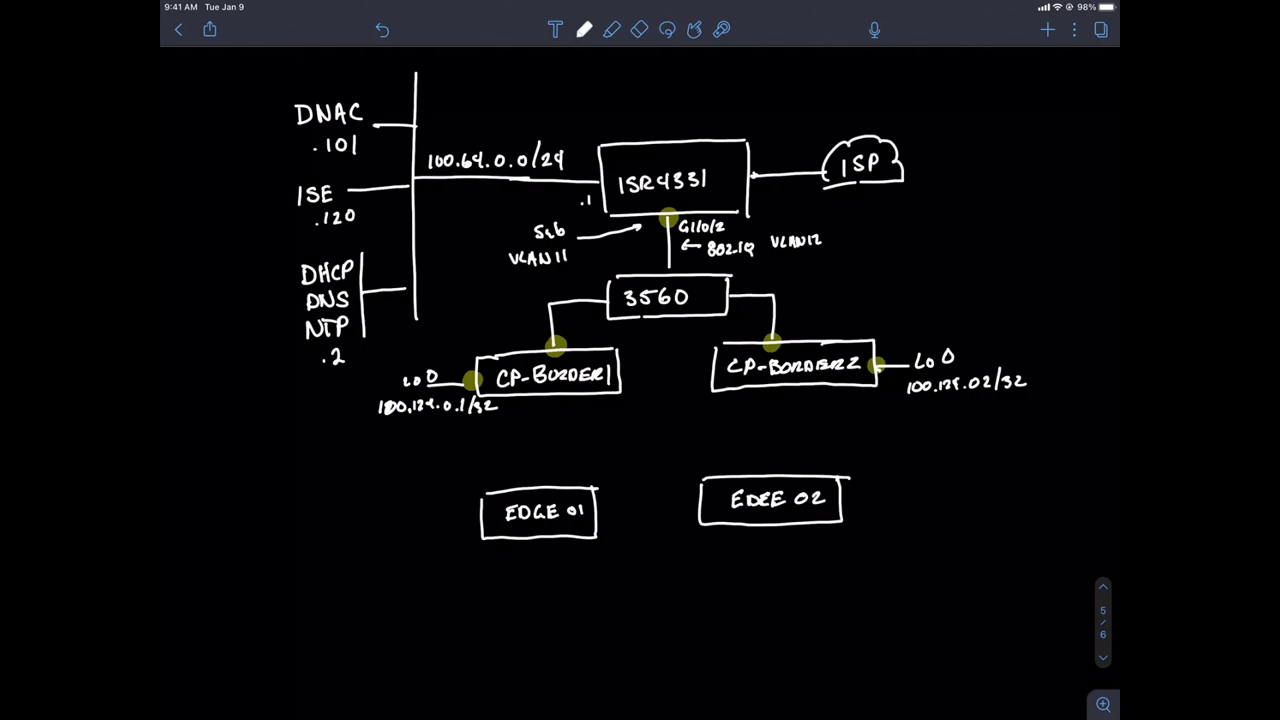
Link each CP-Border straight down to its edge and cross-link each to the other edge
left_click_drag(538, 397, 539, 485)
left_click_drag(797, 386, 795, 466)
left_click_drag(597, 488, 716, 394)
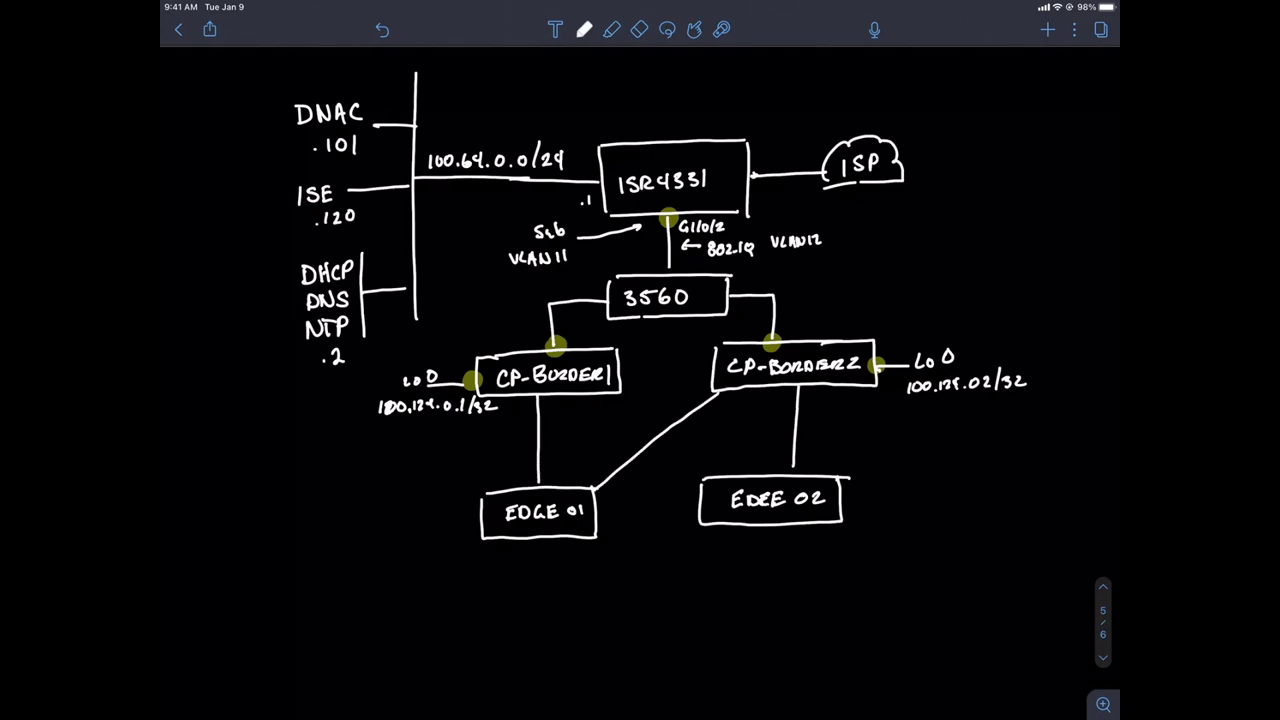
left_click_drag(618, 393, 708, 470)
Label the border-to-edge links with ports 1/0/13 and 1/0/14
mouse_move(549, 402)
left_mouse_down()
mouse_move(568, 415)
mouse_move(628, 396)
left_mouse_up()
mouse_move(638, 379)
left_mouse_down()
mouse_move(633, 395)
mouse_move(671, 389)
left_mouse_up()
left_click_drag(668, 383, 667, 396)
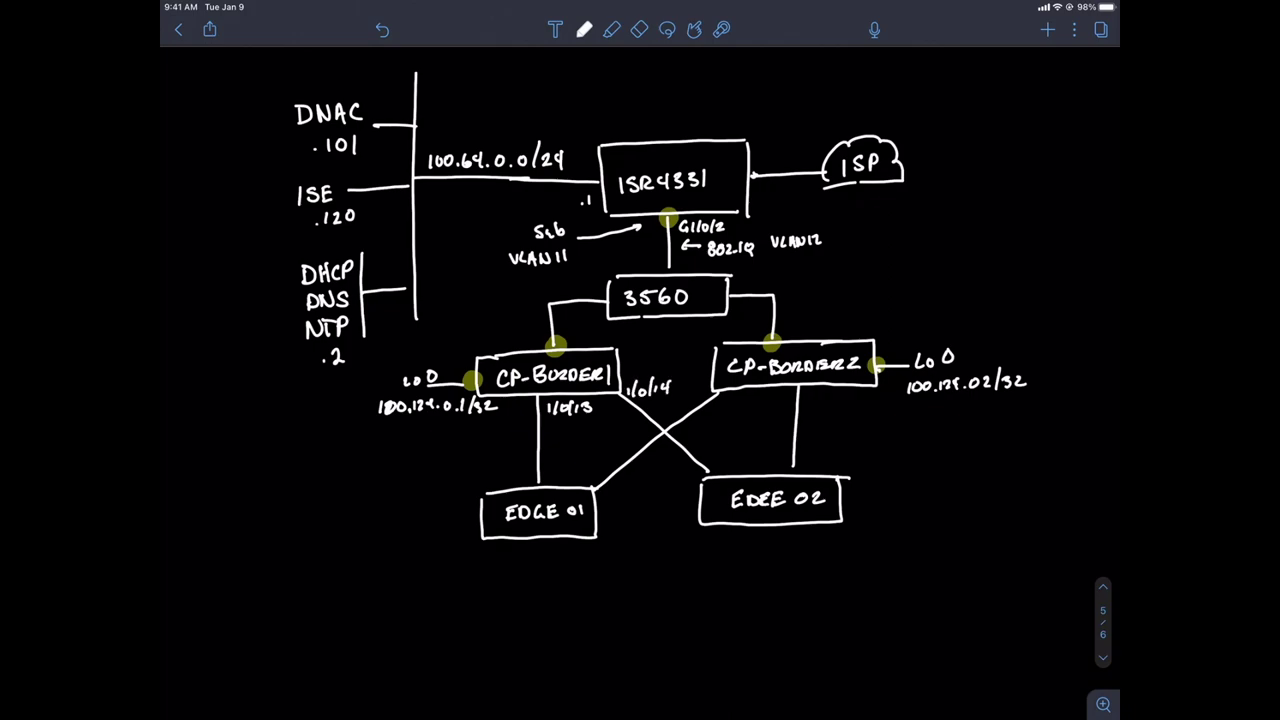
mouse_move(721, 400)
left_mouse_down()
mouse_move(715, 419)
mouse_move(723, 407)
mouse_move(729, 419)
left_mouse_up()
mouse_move(737, 404)
left_mouse_down()
mouse_move(736, 416)
mouse_move(751, 410)
left_mouse_up()
left_click_drag(748, 403, 747, 416)
mouse_move(823, 391)
left_mouse_down()
mouse_move(817, 408)
mouse_move(825, 398)
mouse_move(832, 410)
left_mouse_up()
left_click_drag(840, 395, 848, 408)
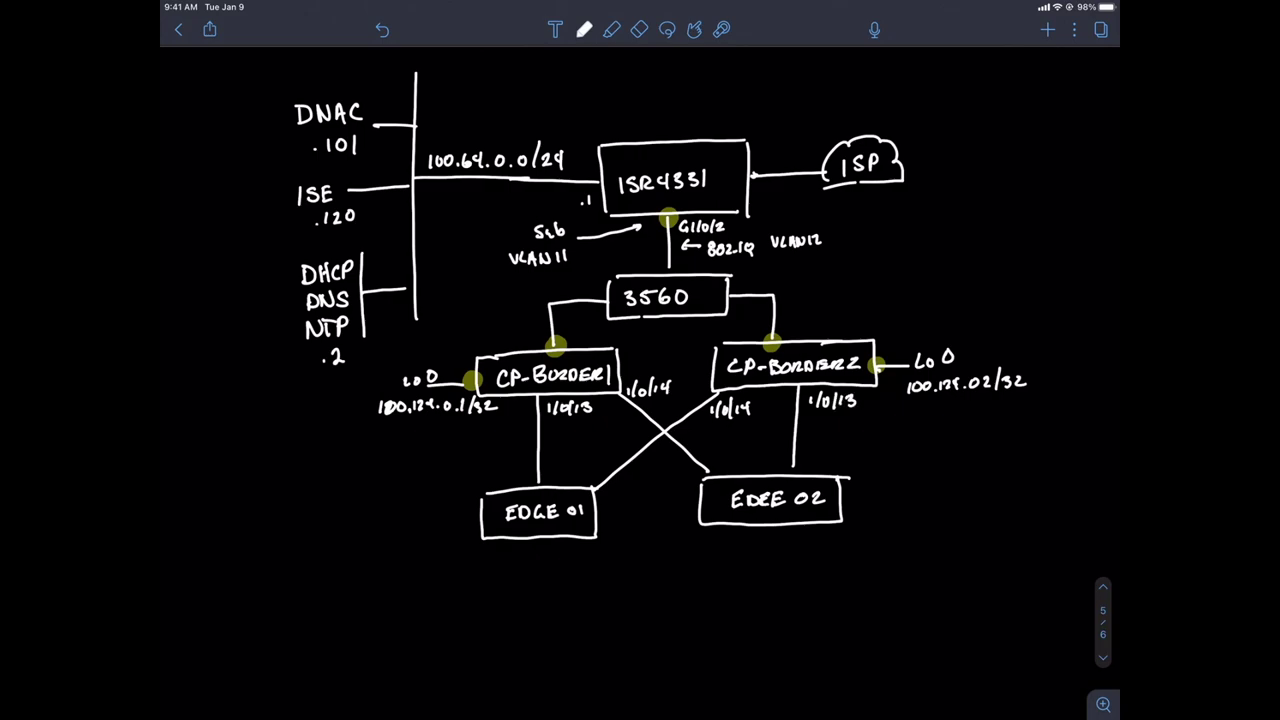
Bracket the border and edge switches with a brace labelled 9300
mouse_move(331, 382)
left_mouse_down()
mouse_move(309, 416)
mouse_move(322, 520)
left_mouse_up()
mouse_move(246, 457)
left_mouse_down()
mouse_move(244, 476)
mouse_move(266, 457)
left_mouse_up()
left_click_drag(279, 453, 279, 453)
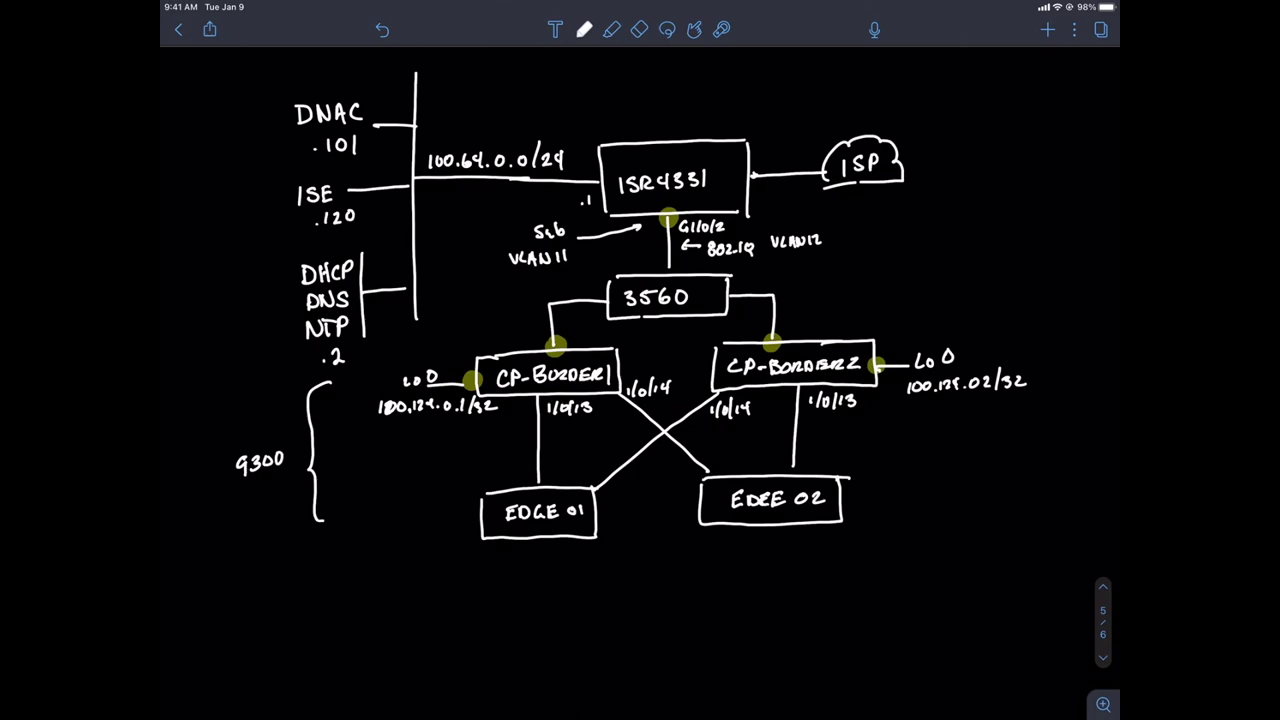
In yellow ink, bracket the upper topology and write an underlined Discovery label
left_click(584, 29)
left_click(603, 88)
mouse_move(966, 104)
left_mouse_down()
mouse_move(986, 134)
mouse_move(996, 226)
mouse_move(984, 360)
left_mouse_up()
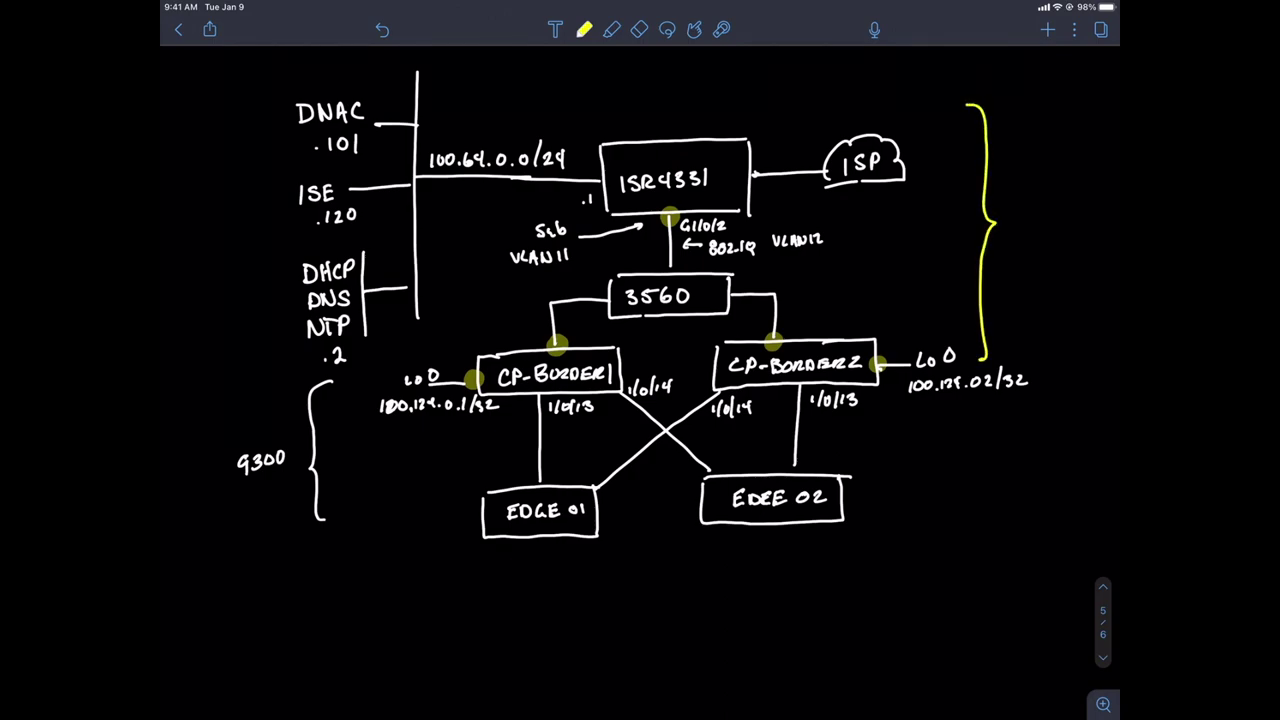
left_click_drag(1004, 214, 1012, 234)
left_click_drag(1018, 220, 1034, 230)
mouse_move(1043, 224)
left_mouse_down()
mouse_move(1077, 226)
mouse_move(1078, 243)
left_mouse_up()
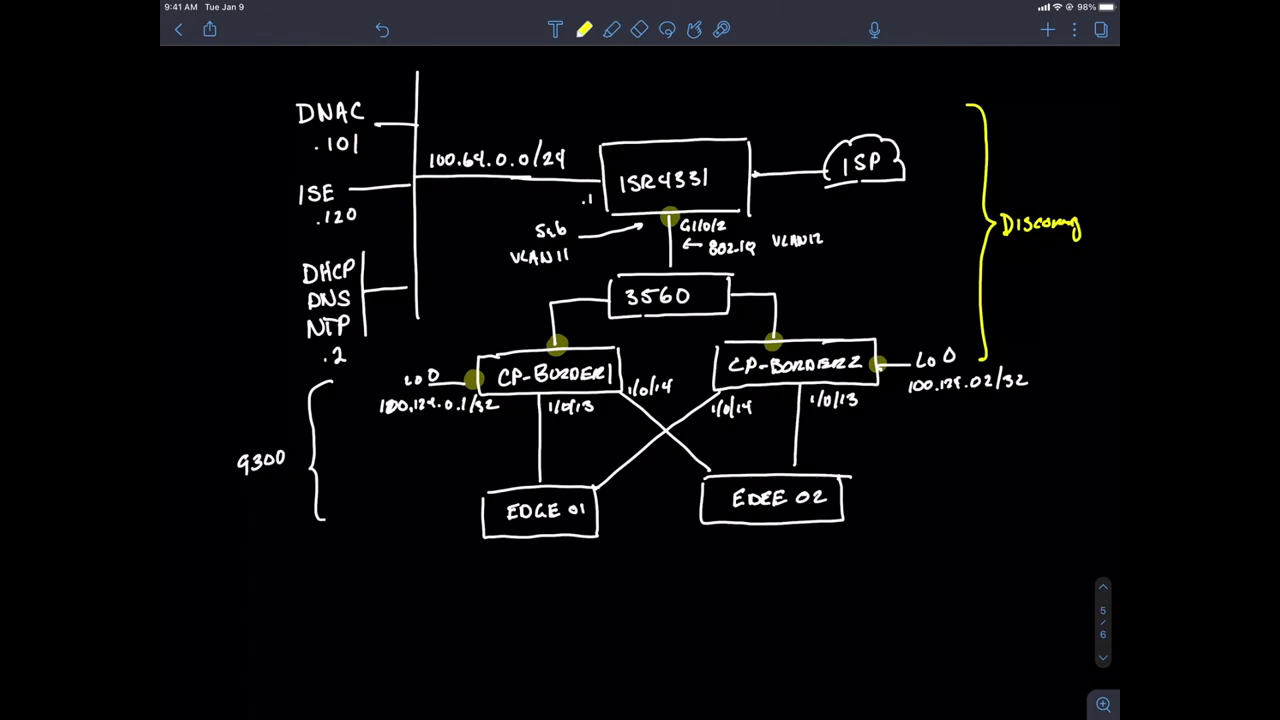
scroll(670, 370, "down", 1)
left_click_drag(1008, 238, 1085, 238)
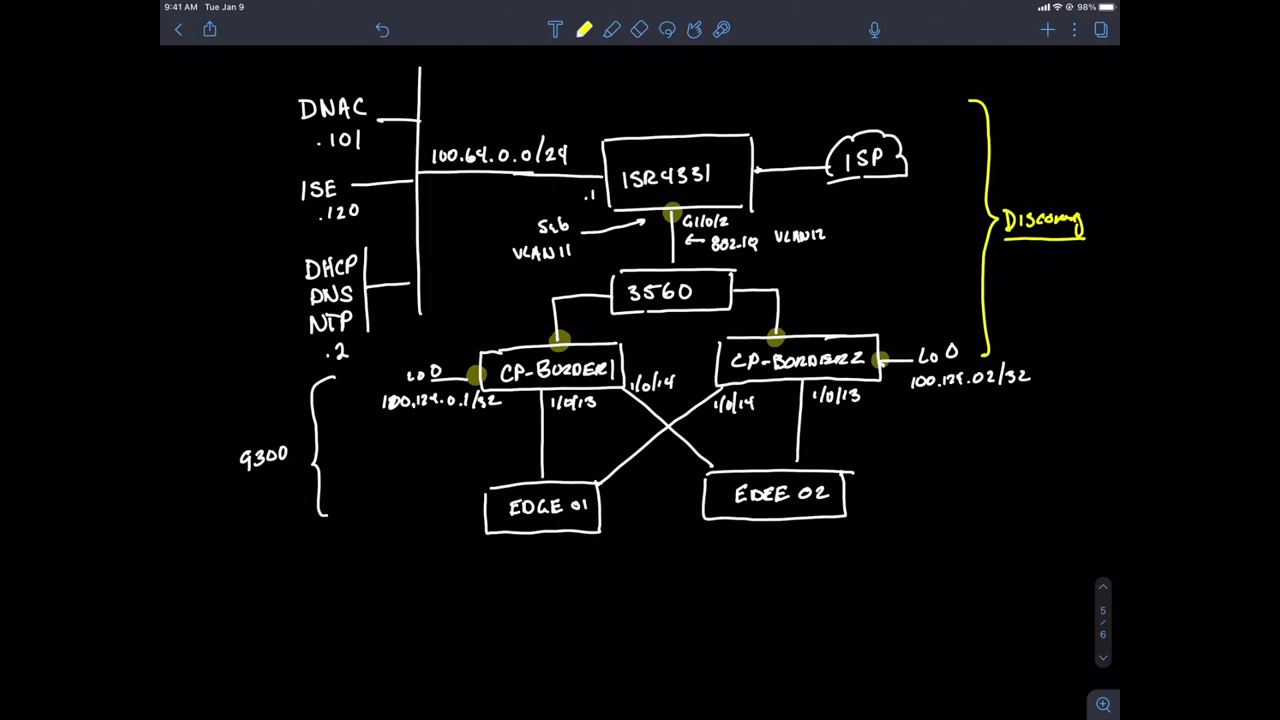
Add yellow marks beside DNAC and arrows pointing down at CP-Border1 and CP-Border2
left_click_drag(252, 158, 268, 150)
left_click_drag(262, 102, 294, 119)
left_click_drag(501, 307, 501, 337)
mouse_move(493, 325)
left_mouse_down()
mouse_move(501, 337)
mouse_move(509, 326)
left_mouse_up()
left_click_drag(821, 288, 821, 325)
left_click_drag(813, 313, 821, 325)
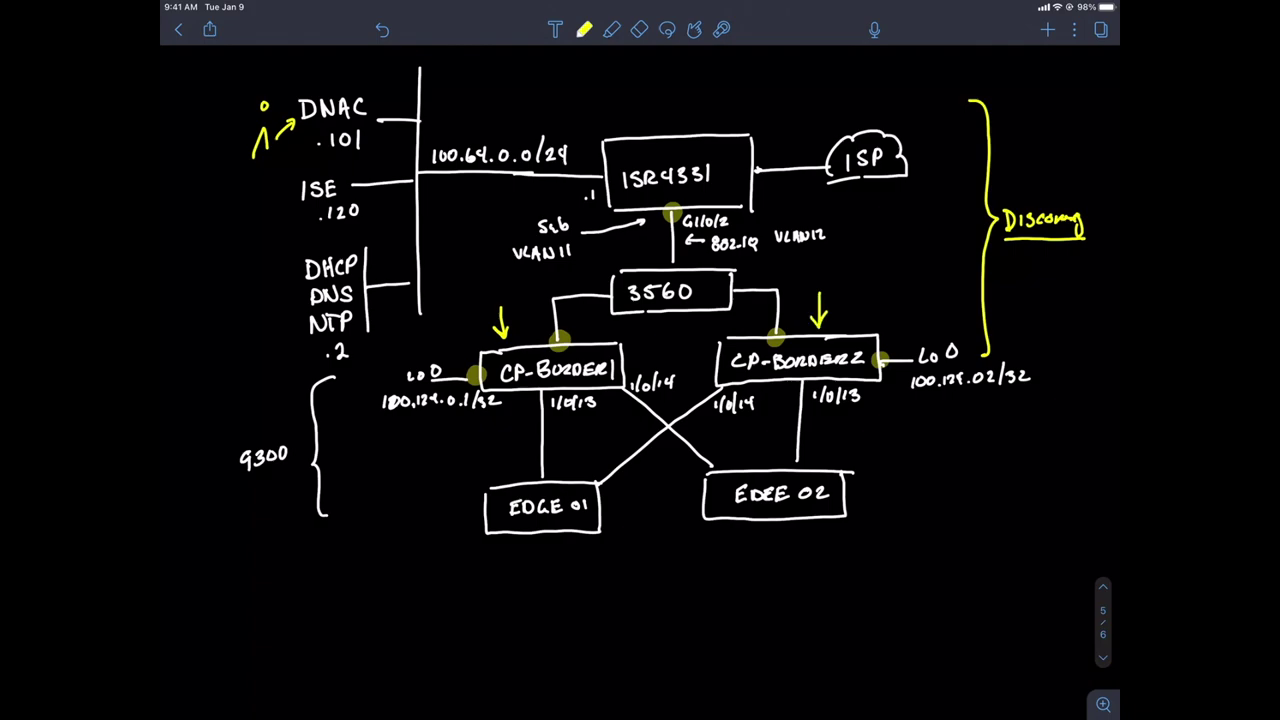
Write Add Inventory above CP-Border2's arrow
mouse_move(820, 277)
left_mouse_down()
mouse_move(845, 260)
mouse_move(846, 276)
left_mouse_up()
left_click_drag(853, 266, 856, 278)
mouse_move(878, 256)
left_mouse_down()
mouse_move(879, 272)
mouse_move(888, 254)
left_mouse_up()
mouse_move(868, 270)
left_mouse_down()
mouse_move(964, 263)
mouse_move(963, 284)
left_mouse_up()
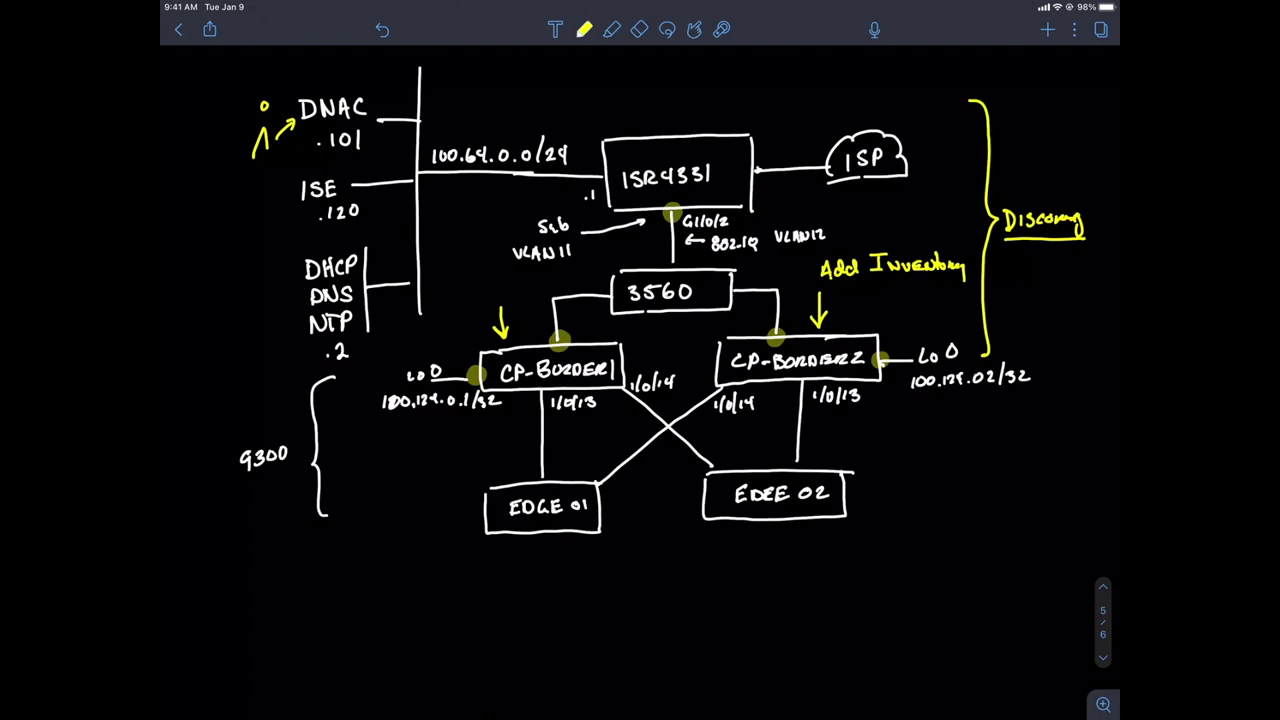
Write Add Inventory above CP-Border1's arrow
left_click_drag(454, 300, 477, 298)
mouse_move(485, 292)
left_mouse_down()
mouse_move(501, 298)
mouse_move(507, 282)
left_mouse_up()
left_click_drag(495, 298, 552, 296)
left_click_drag(544, 289, 562, 289)
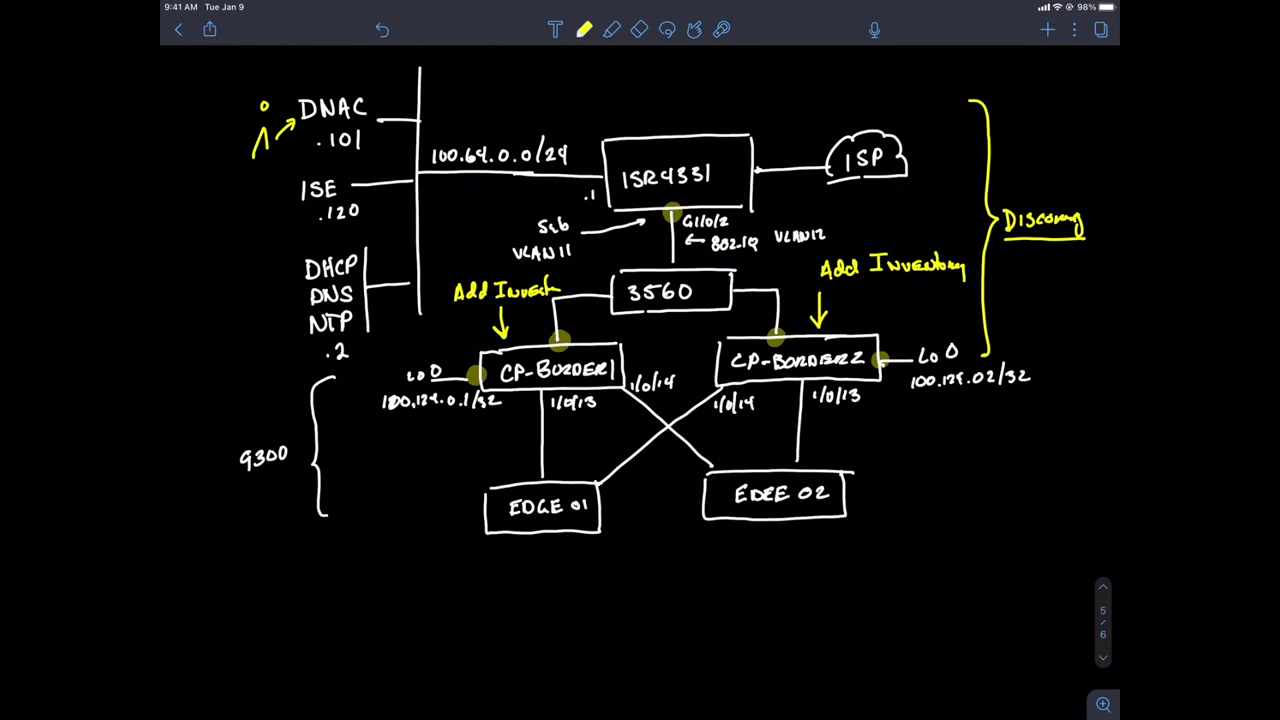
left_click(584, 29)
left_click(584, 29)
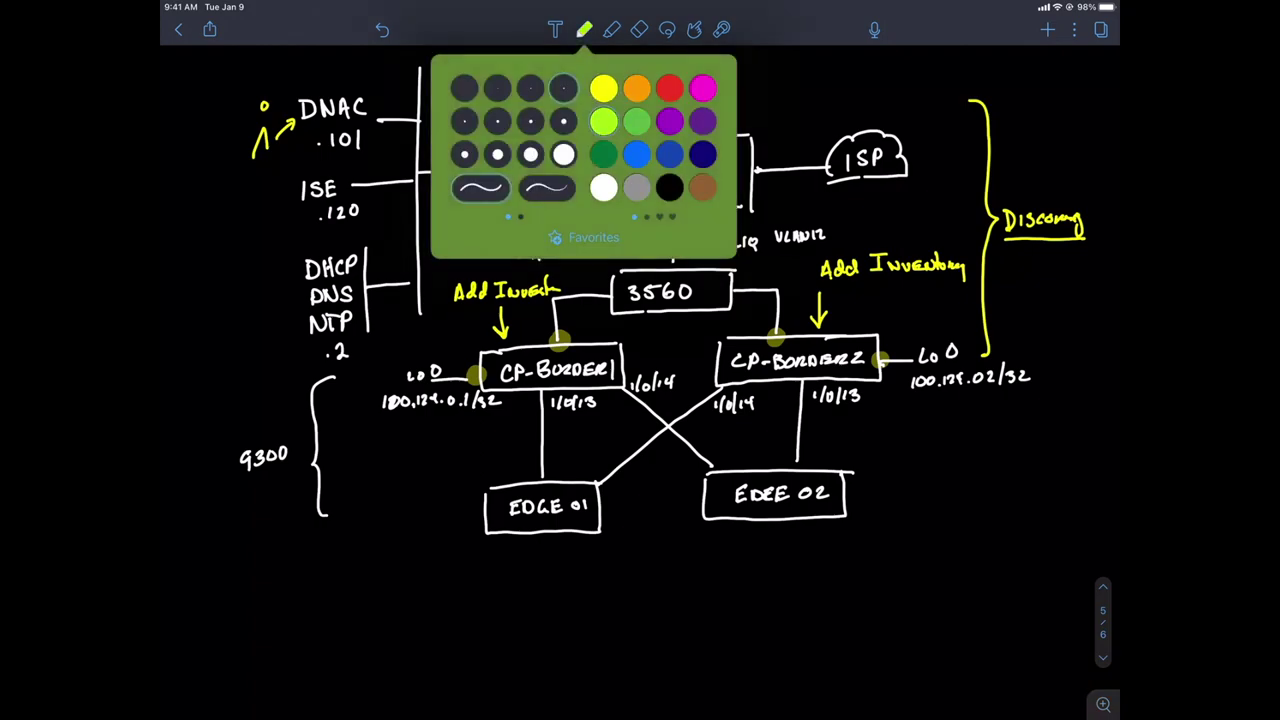
Draw a green brace beside the edge layer and write LAN Automation underlined
scroll(660, 360, "left", 1)
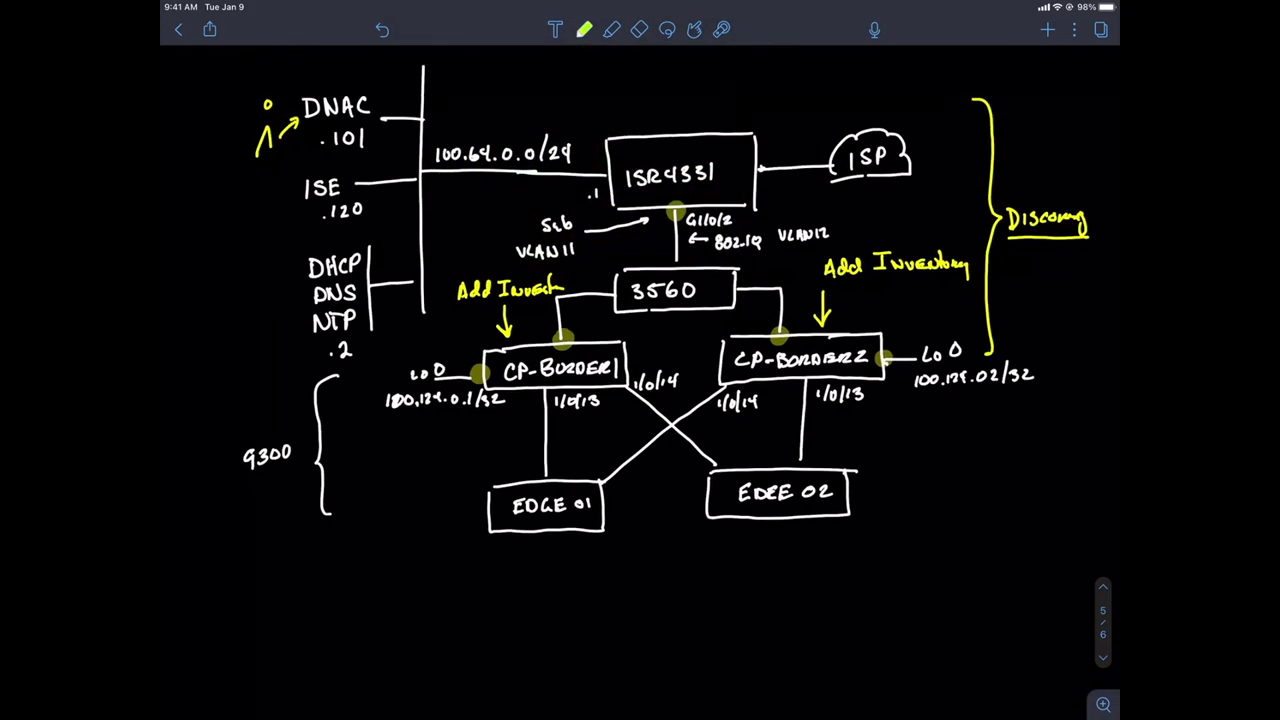
mouse_move(976, 390)
left_mouse_down()
mouse_move(990, 458)
mouse_move(980, 518)
mouse_move(968, 518)
left_mouse_up()
scroll(640, 290, "right", 2)
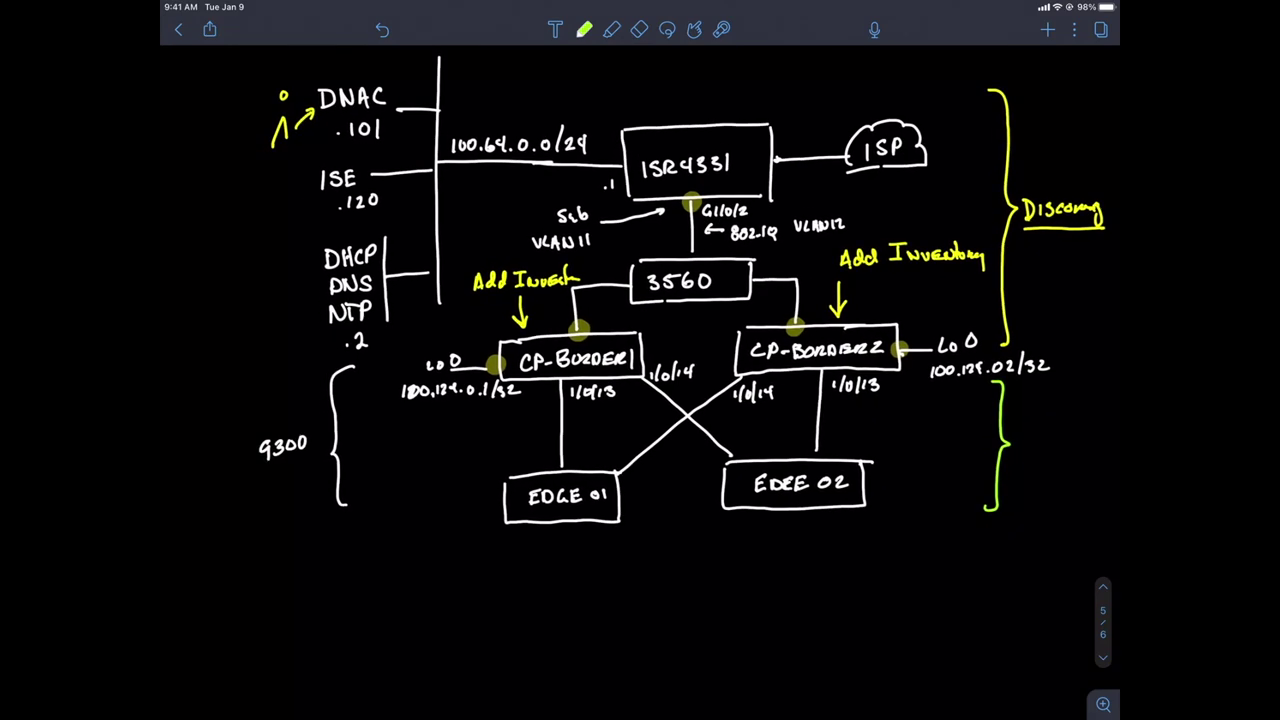
mouse_move(985, 434)
left_mouse_down()
mouse_move(996, 451)
mouse_move(1022, 432)
mouse_move(1046, 446)
mouse_move(1082, 438)
left_mouse_up()
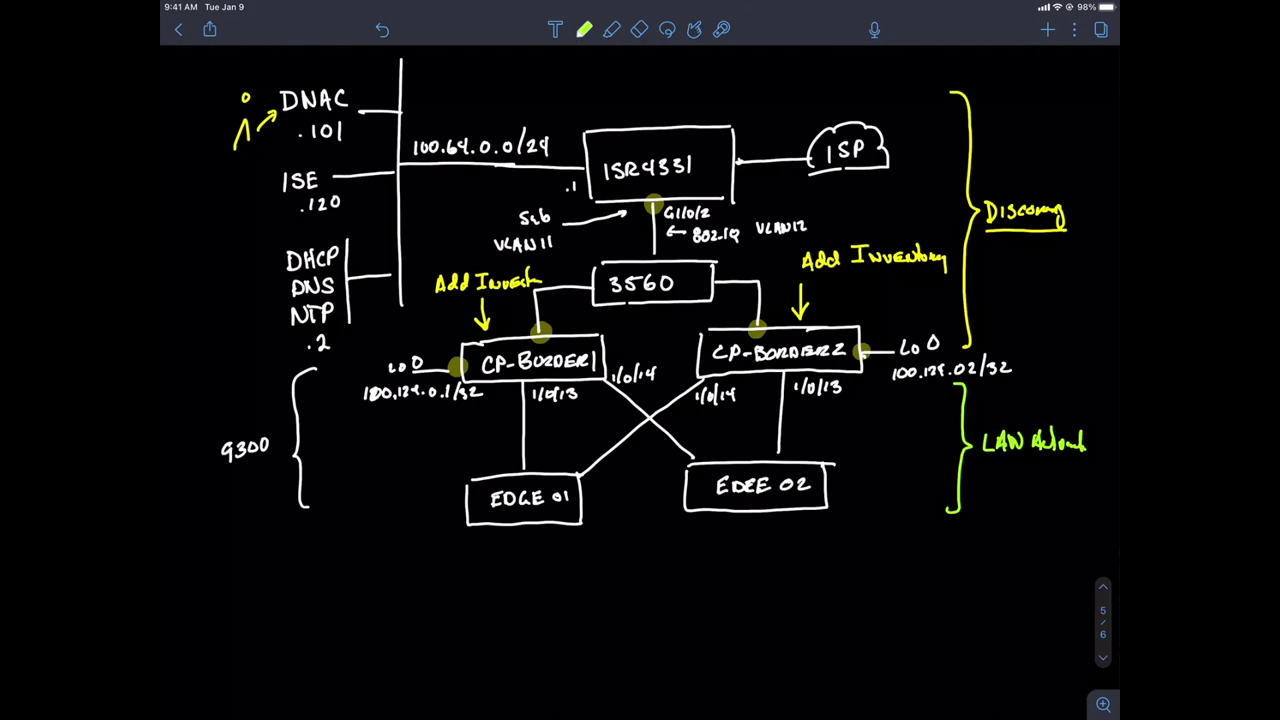
left_click_drag(986, 457, 1084, 458)
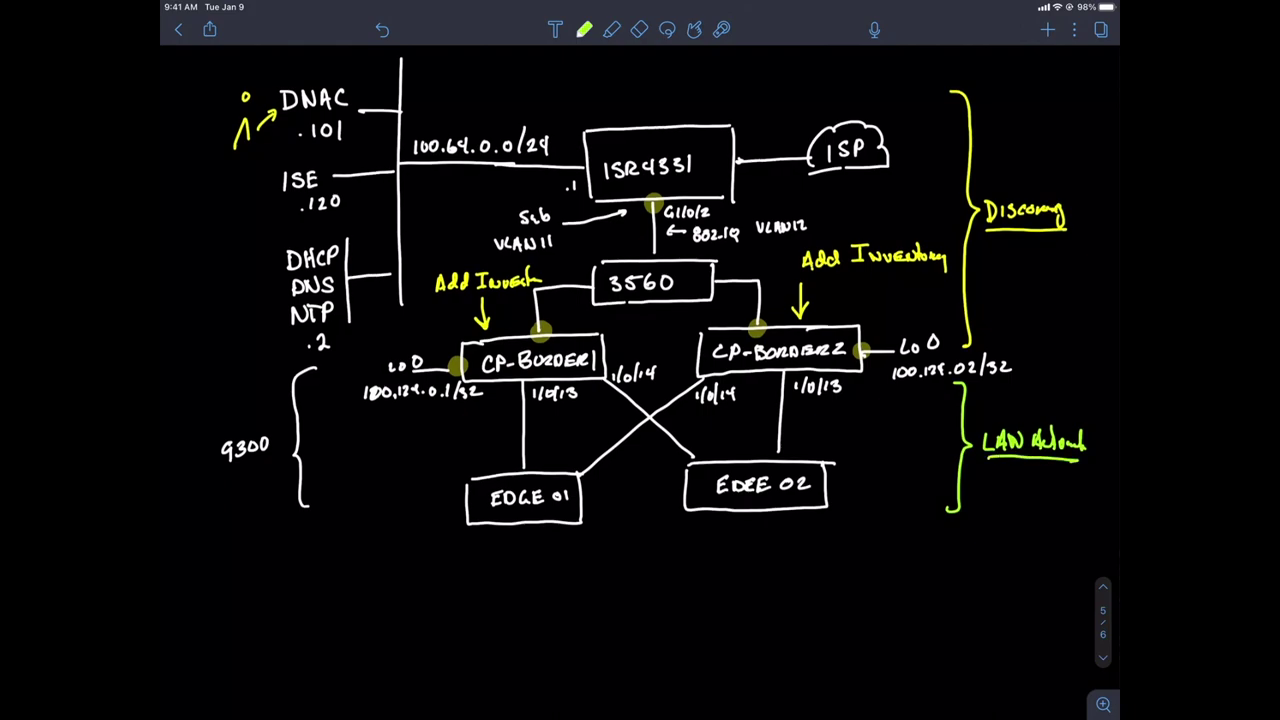
Highlight the Discovery label with a grey highlighter
left_click(584, 29)
left_click(584, 29)
left_click(584, 29)
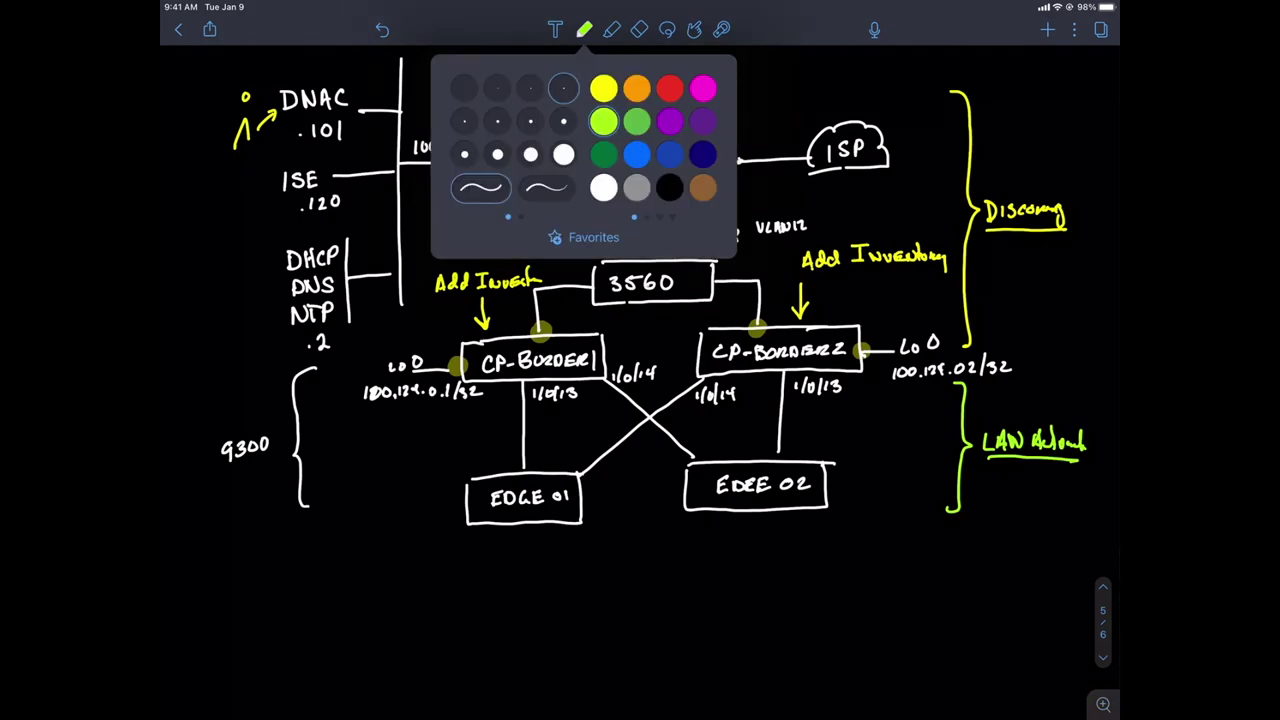
left_click(611, 29)
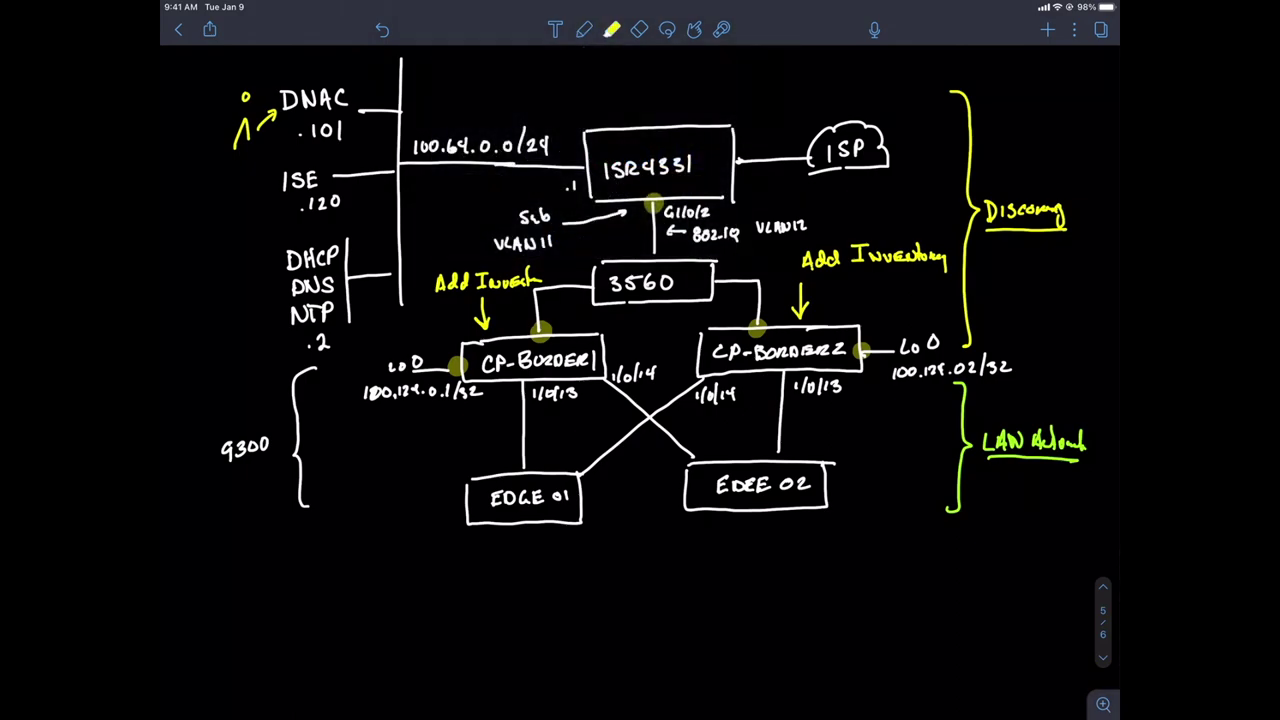
left_click(611, 29)
left_click(632, 187)
left_click(611, 29)
mouse_move(1030, 192)
left_mouse_down()
mouse_move(990, 212)
mouse_move(1050, 205)
mouse_move(1075, 238)
left_mouse_up()
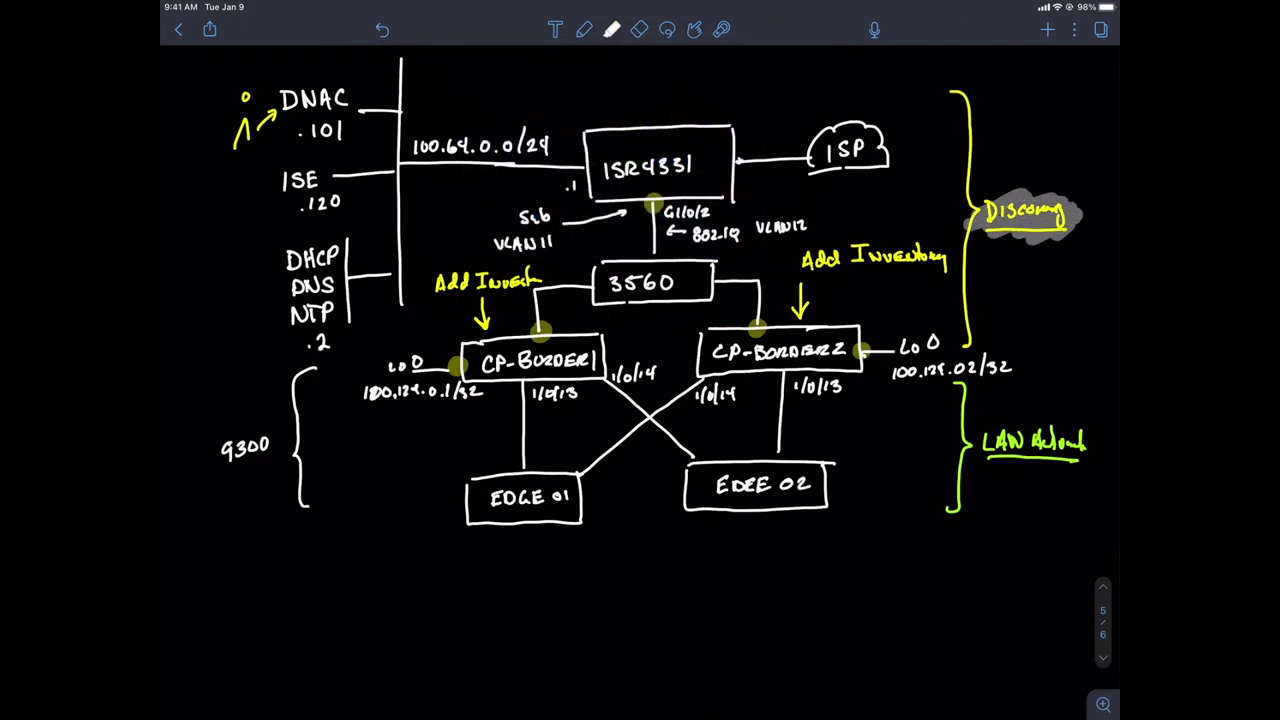
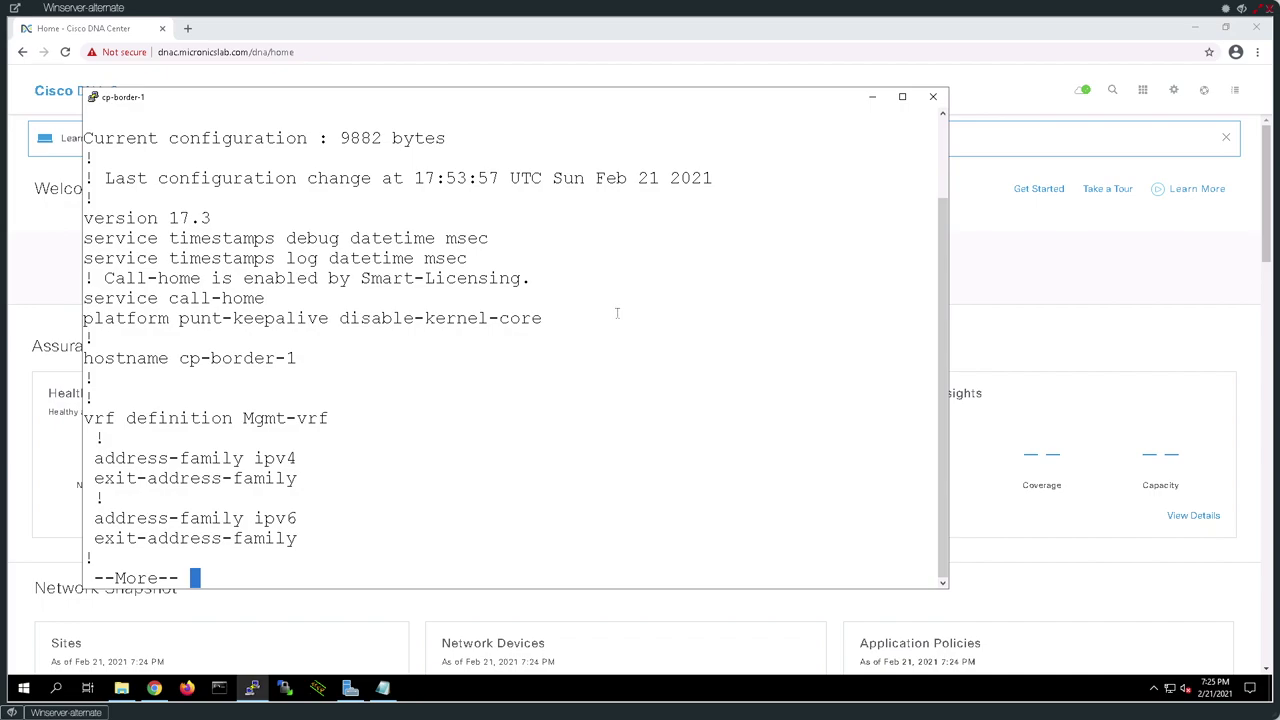
Page cp-border-1's running config down to Loopback0 (100.124.0.1) and GigabitEthernet1/0/1 (192.168.1.2)
key("space")
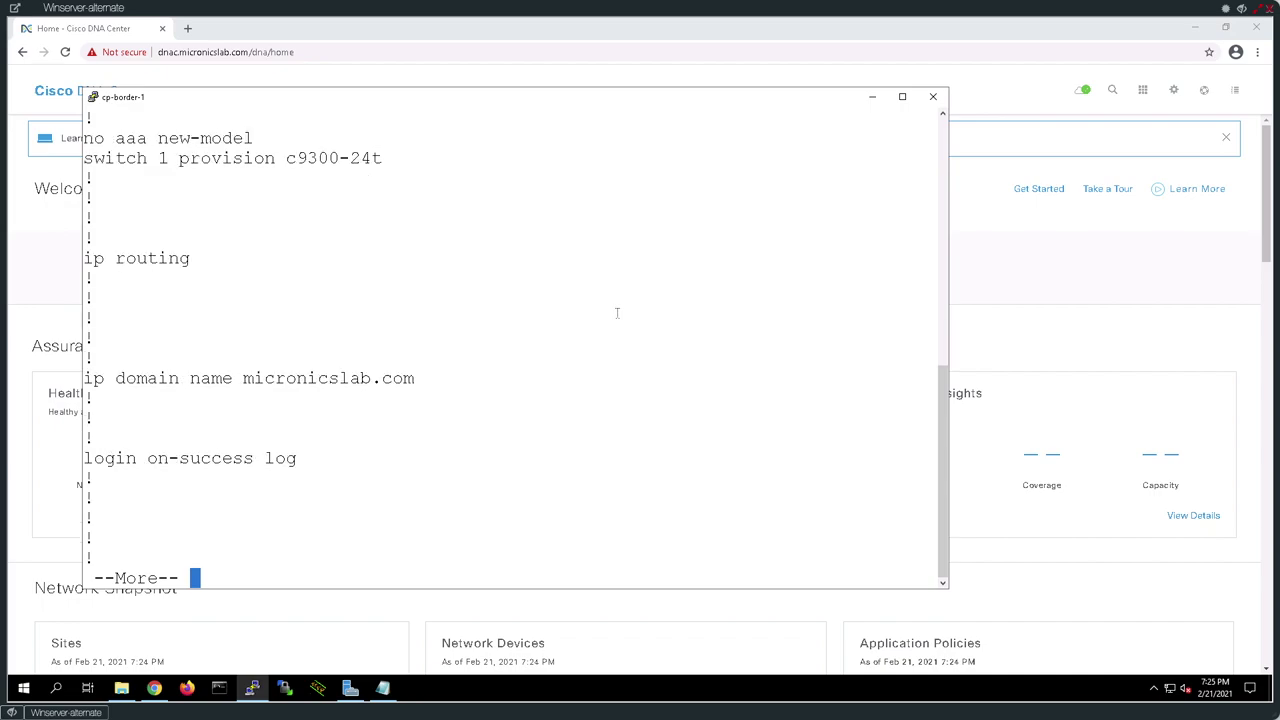
key("space")
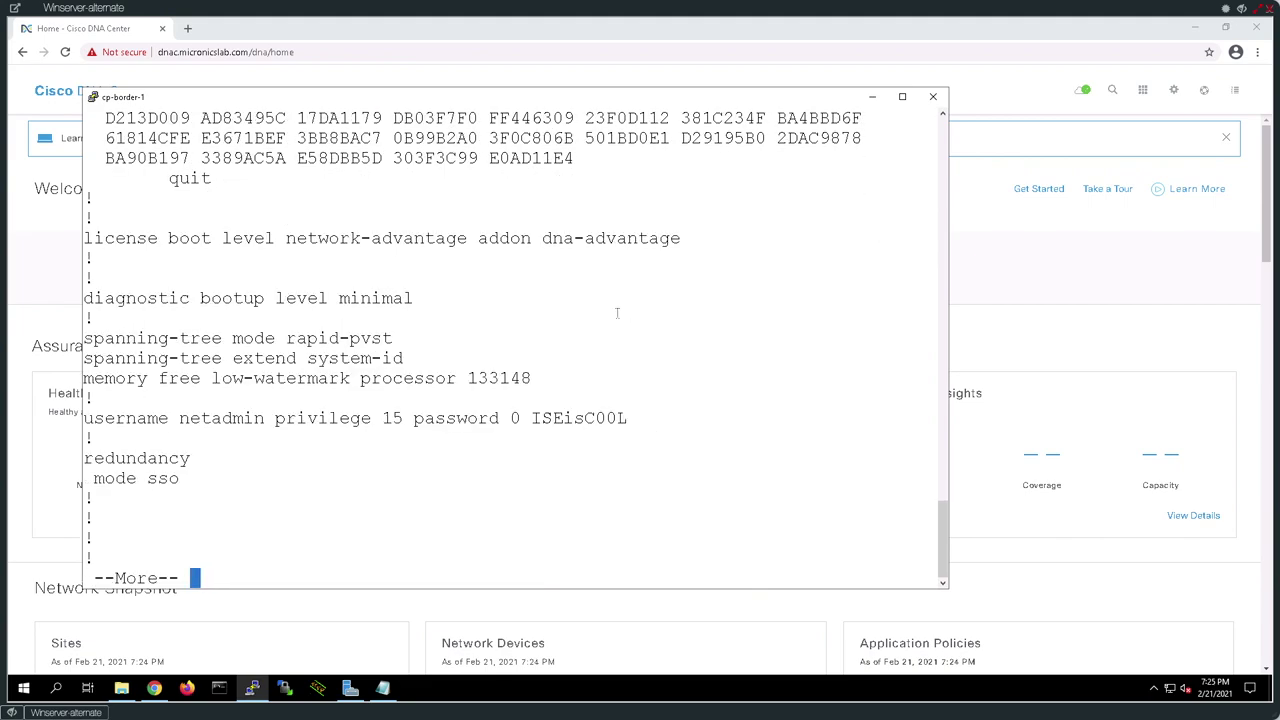
key("space")
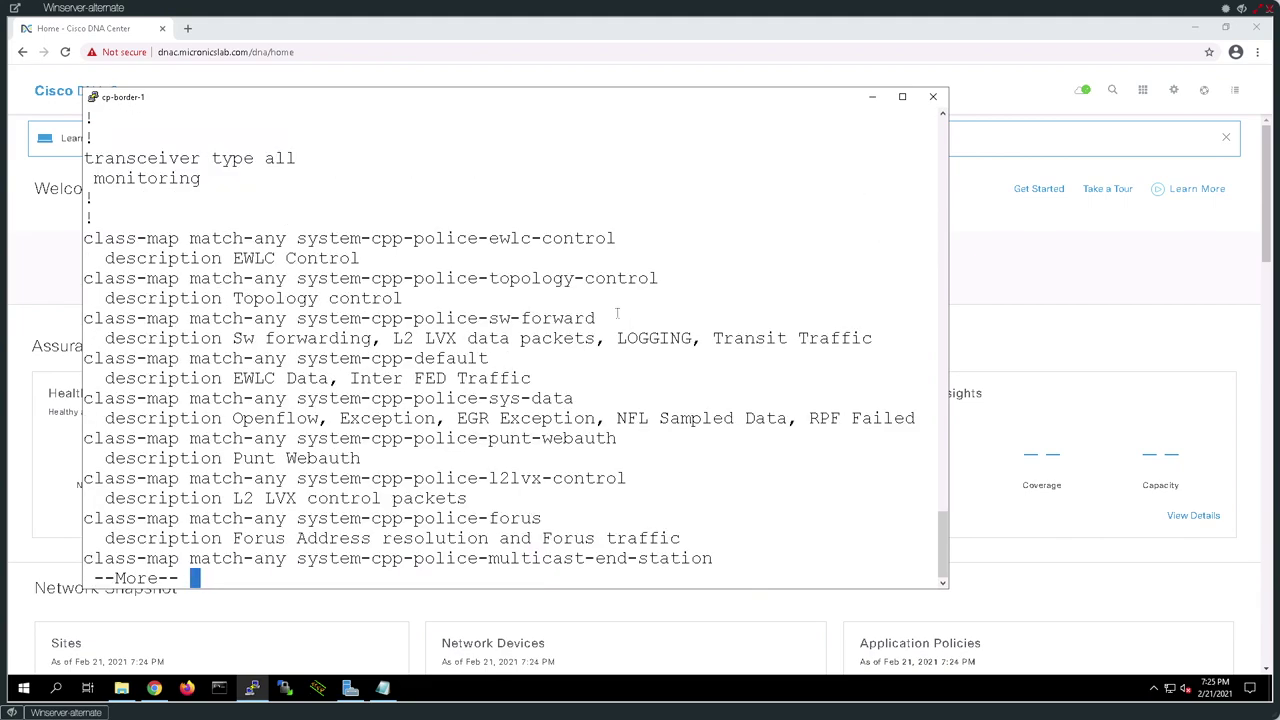
key("space")
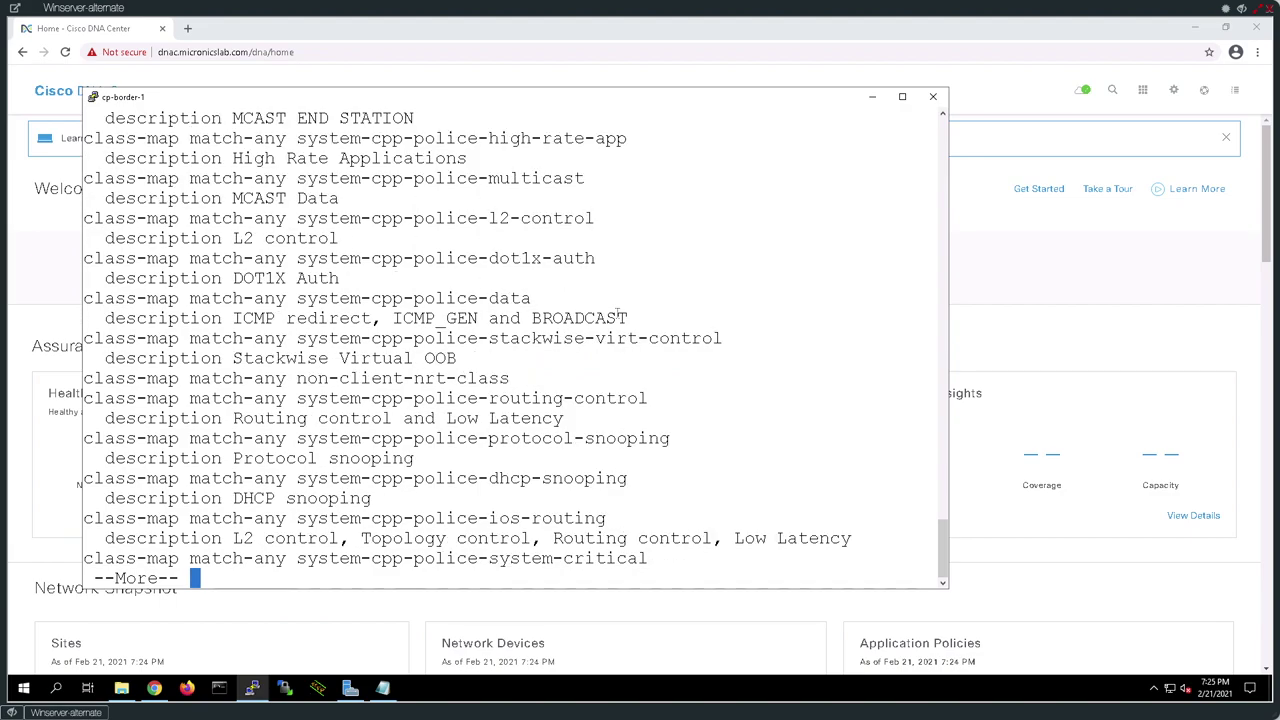
key("space")
key("Return")
key("Return")
key("Return")
key("Return")
key("Return")
key("Return")
key("Return")
key("Return")
key("Return")
key("Return")
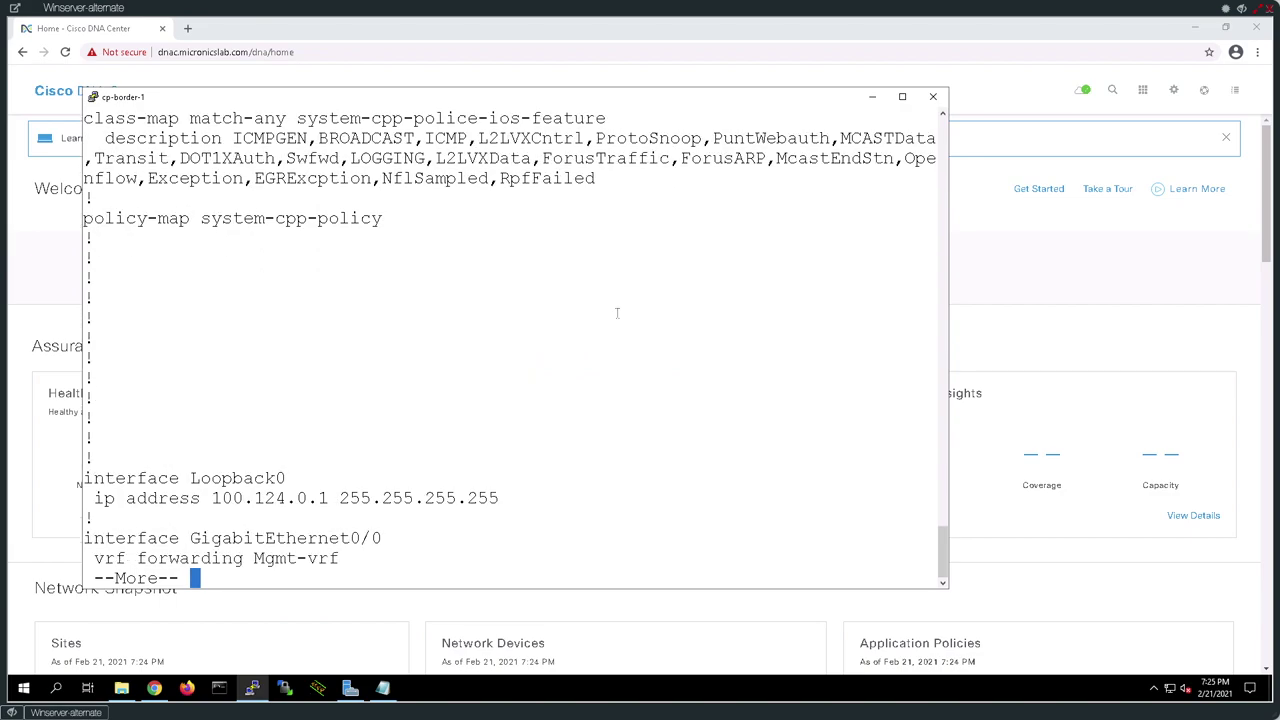
key("Return")
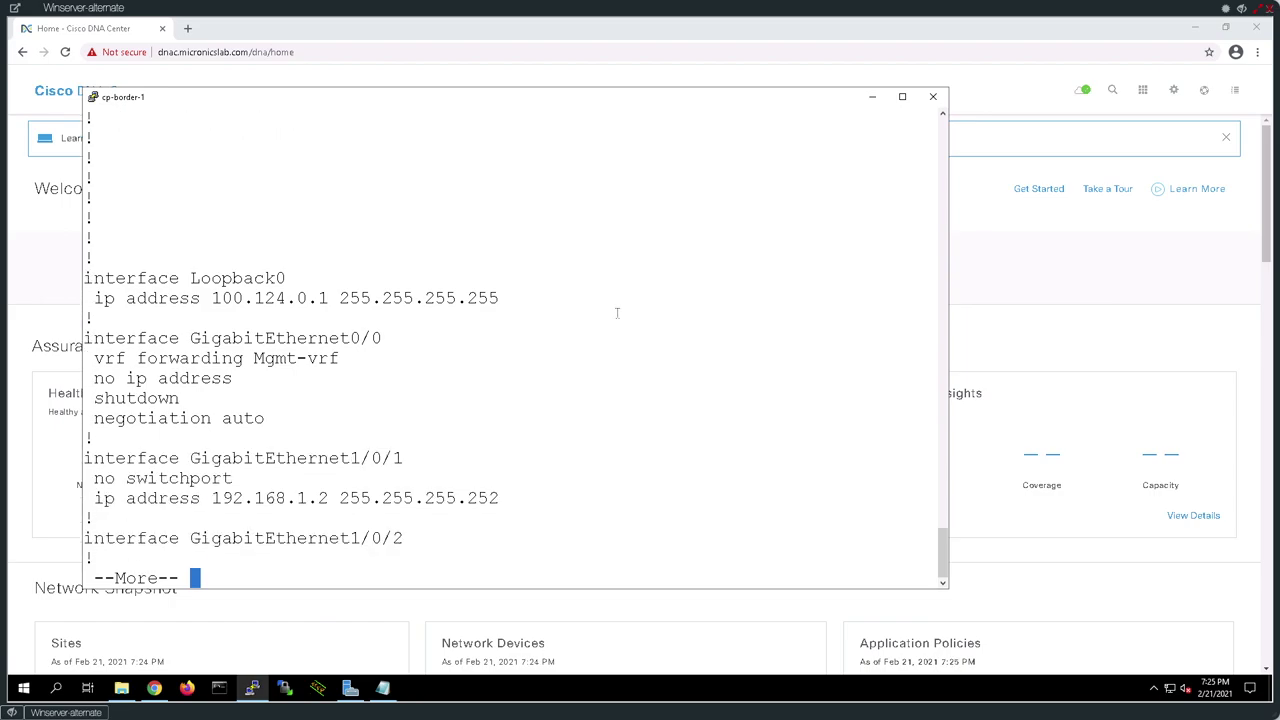
Highlight the GigabitEthernet1/0/1 uplink lines and its 192.168.1.2 address and mask
left_click_drag(533, 507, 92, 460)
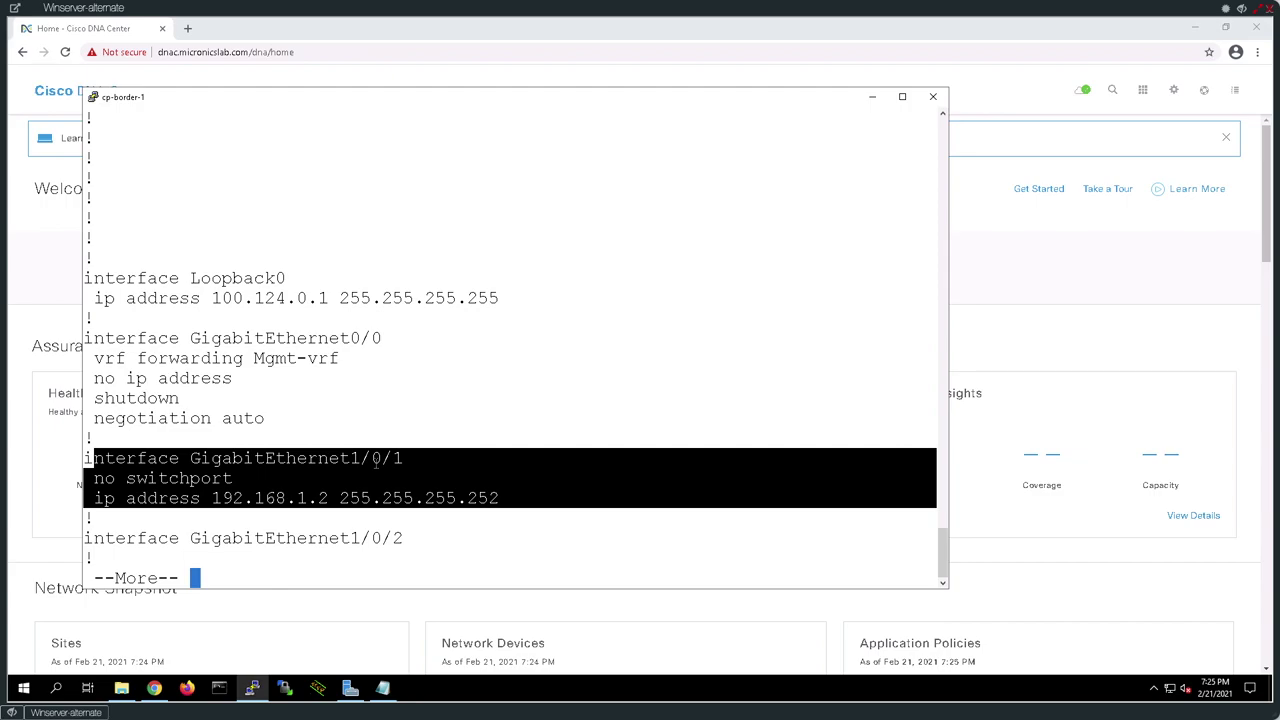
key("Return")
key("Return")
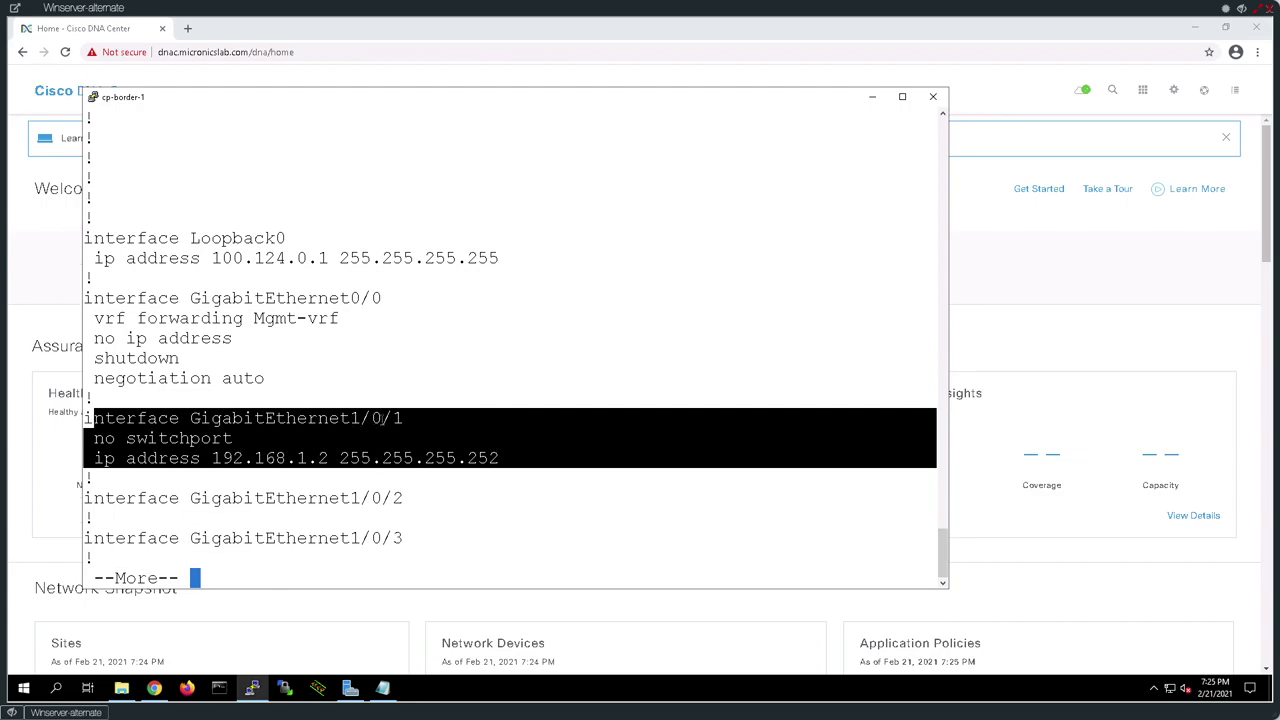
left_click(238, 458)
left_click_drag(213, 458, 543, 480)
key("Return")
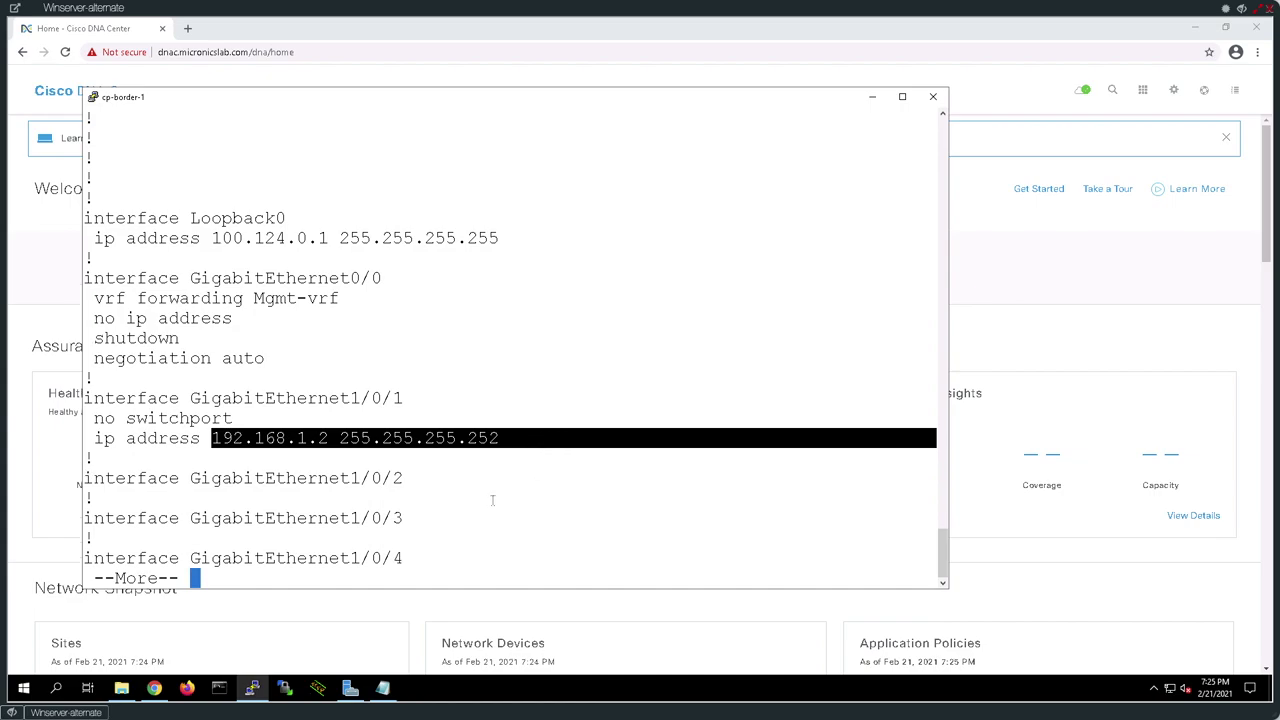
key("Return")
key("Return")
key("Return")
key("Return")
key("Return")
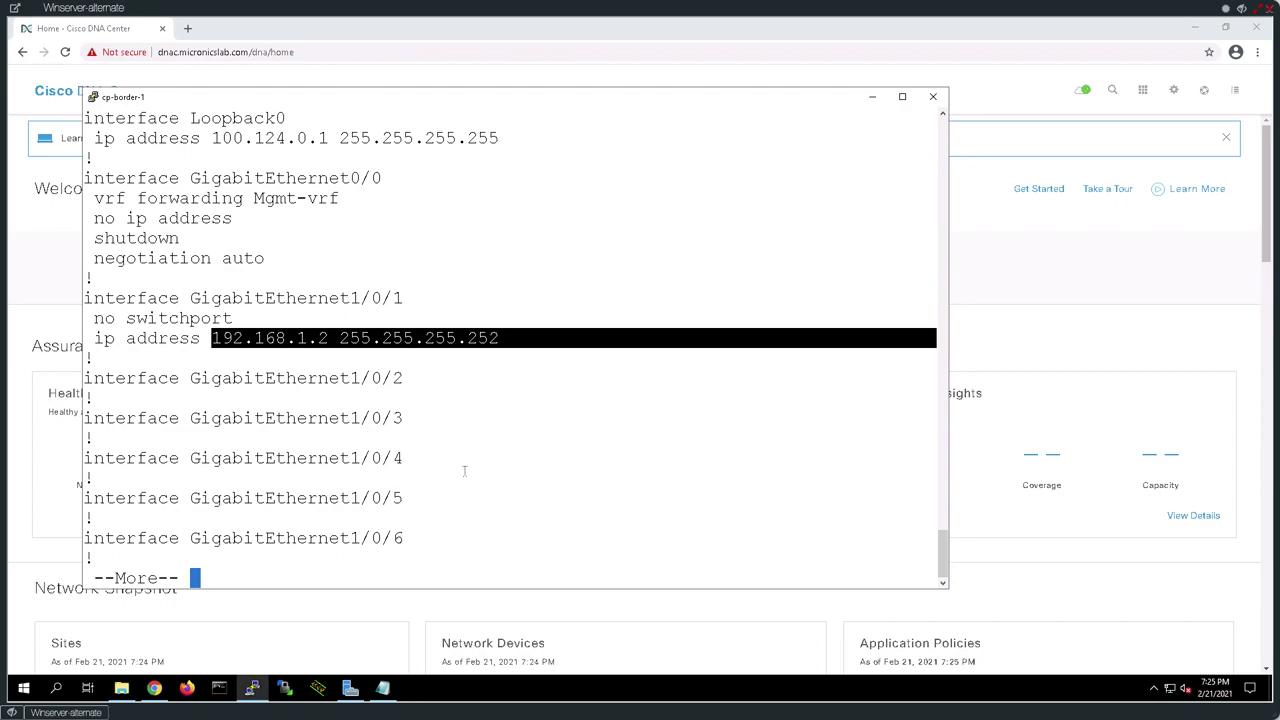
key("Return")
Page through the remaining config to the control-plane, line console/vty and call-home sections
key("space")
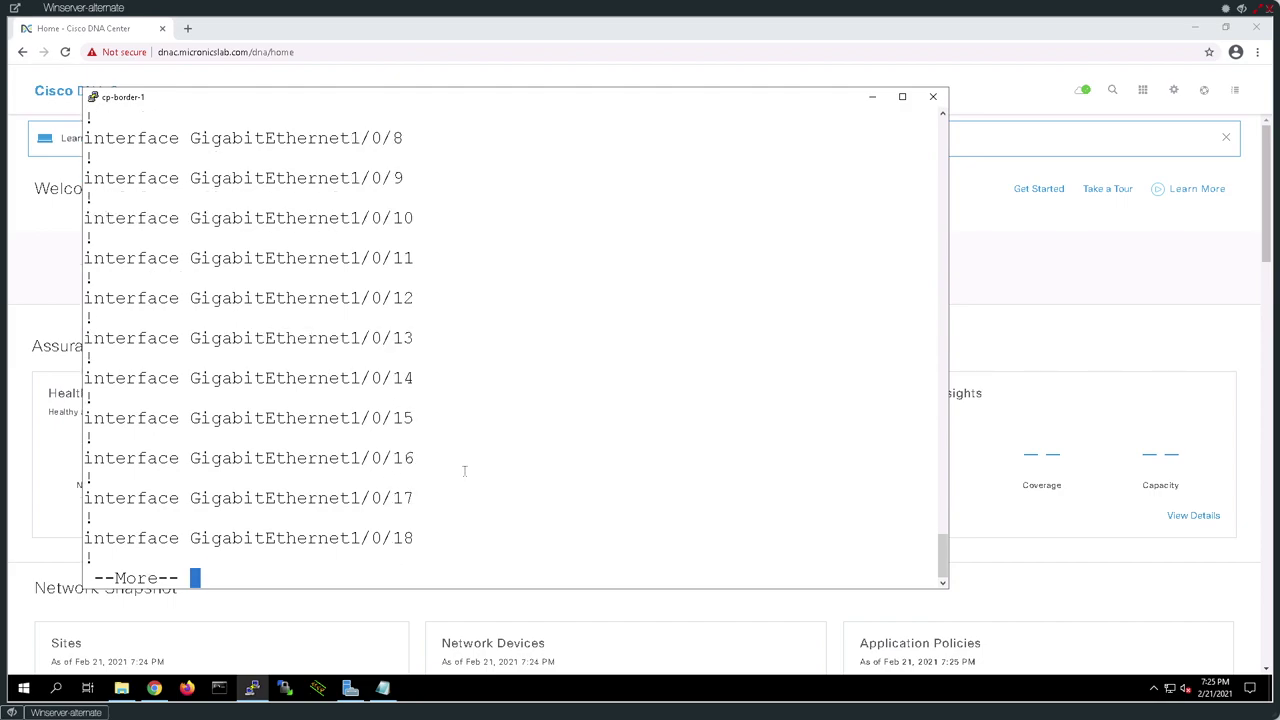
key("space")
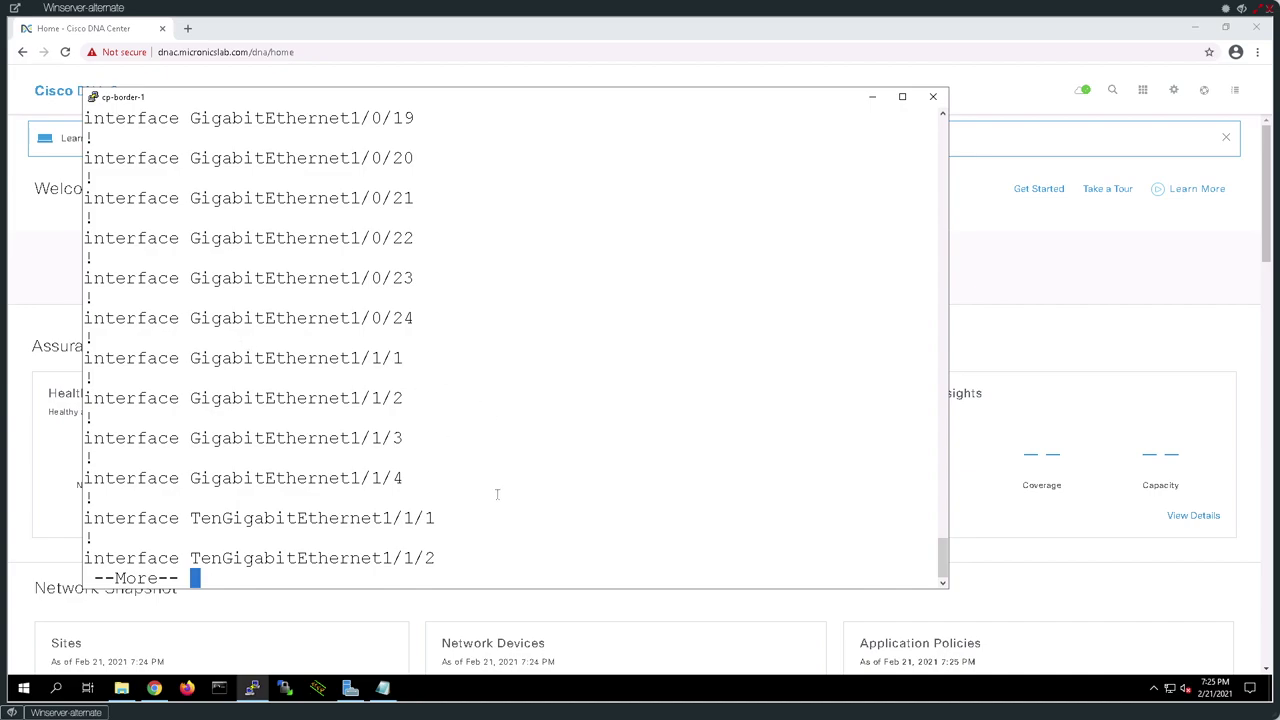
key("space")
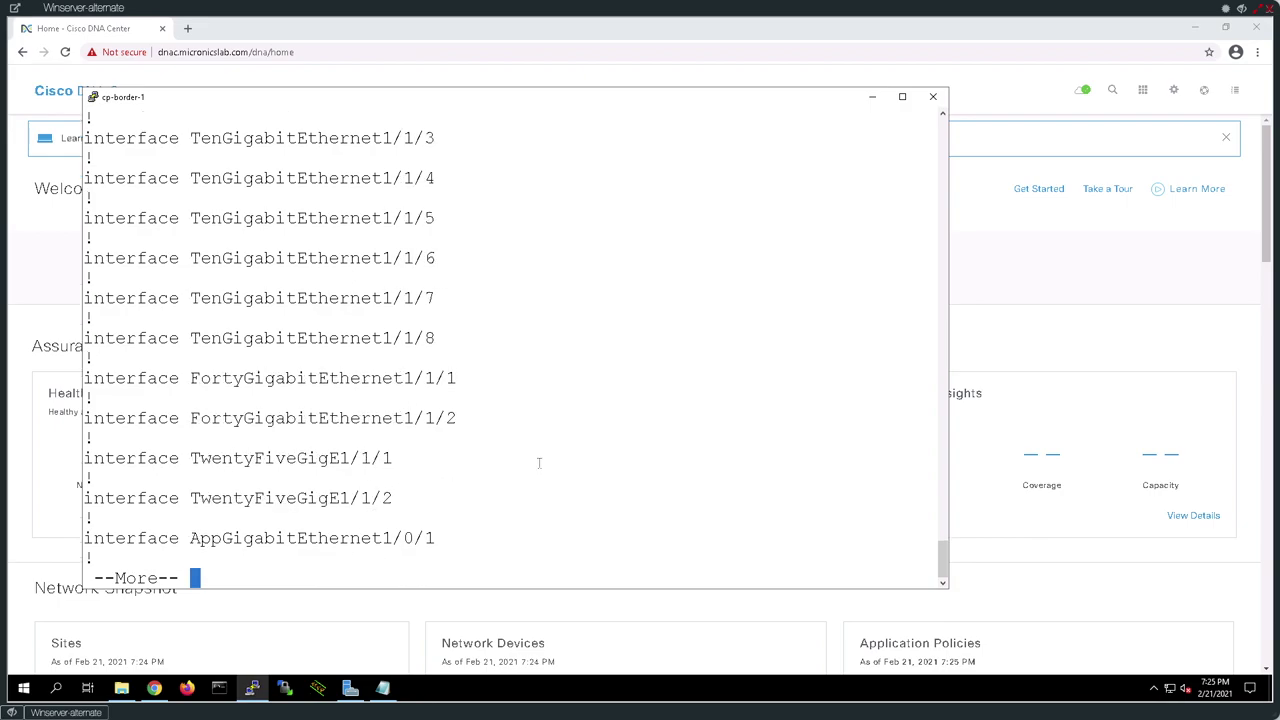
key("space")
key("space")
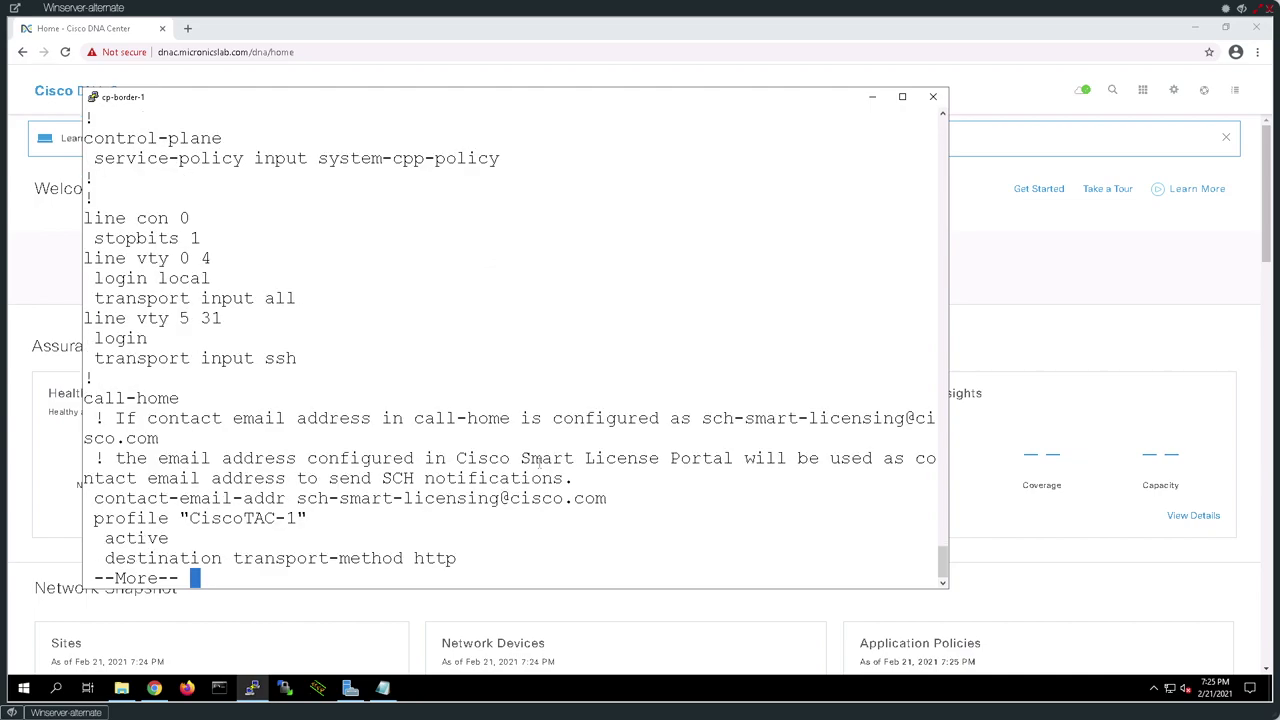
key("space")
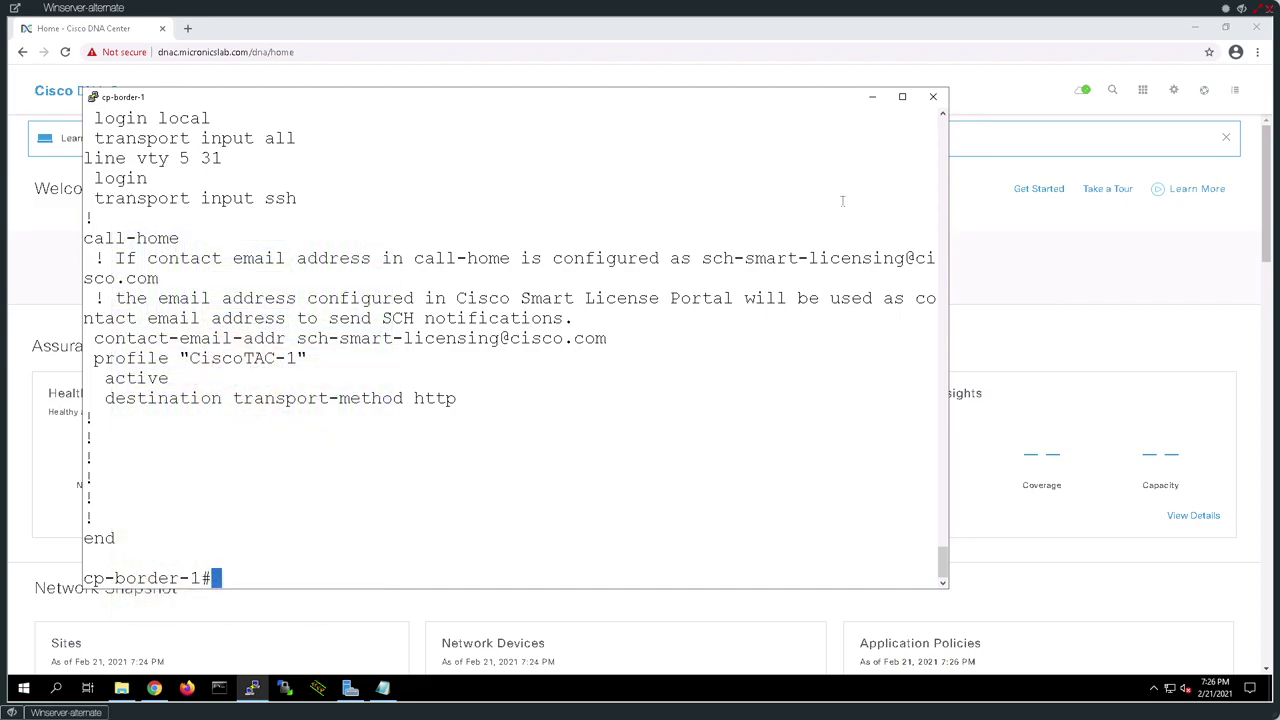
Go to the Discovery dashboard via Tools and start a new discovery
left_click(1143, 261)
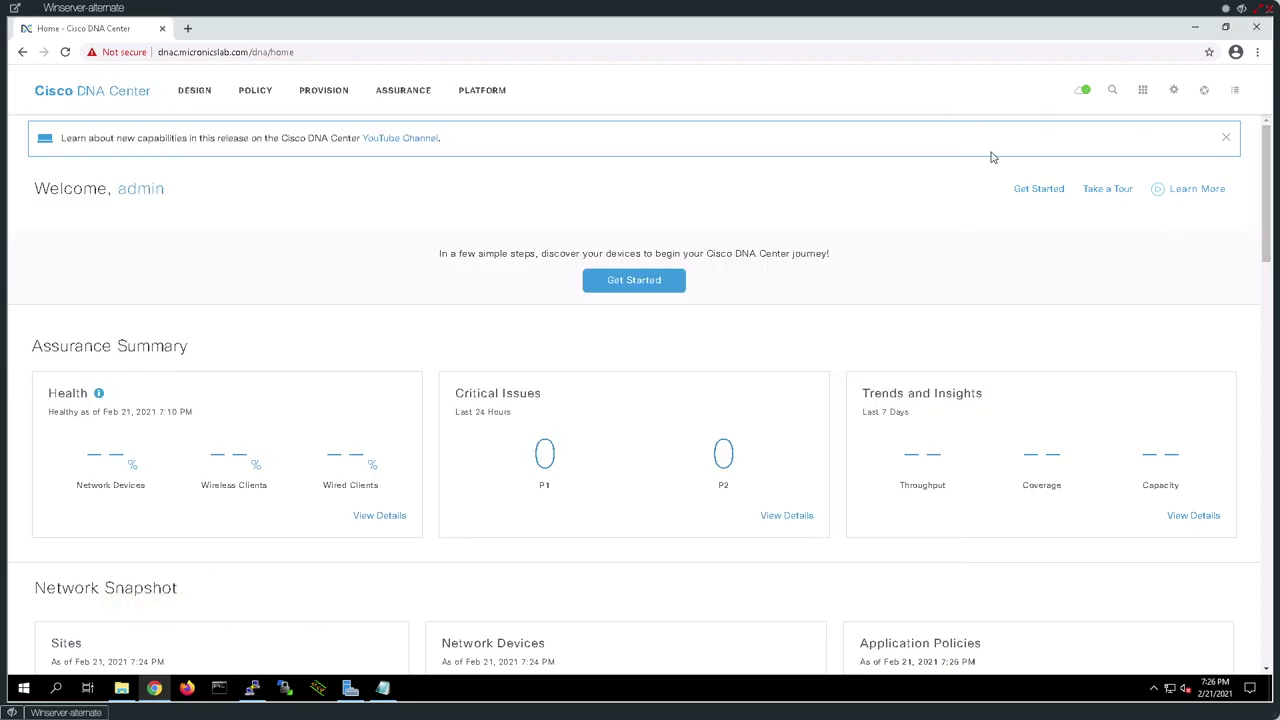
left_click(1143, 92)
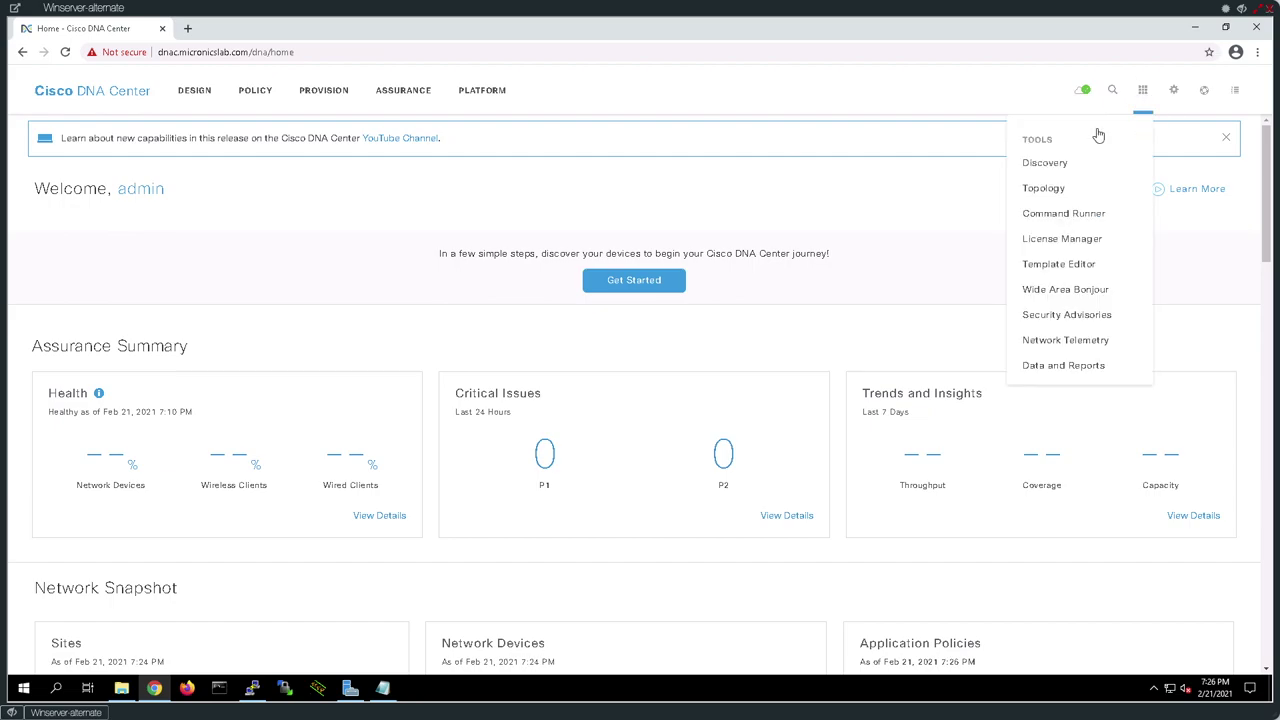
left_click(1036, 166)
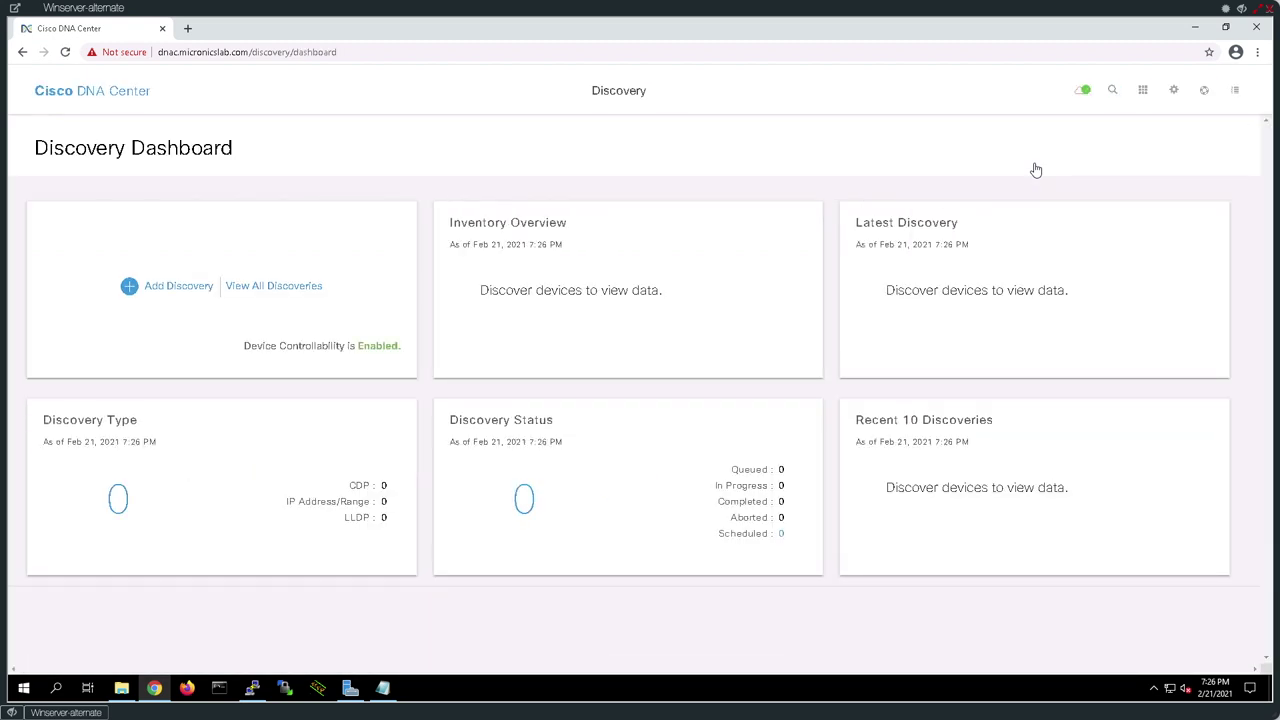
left_click(154, 291)
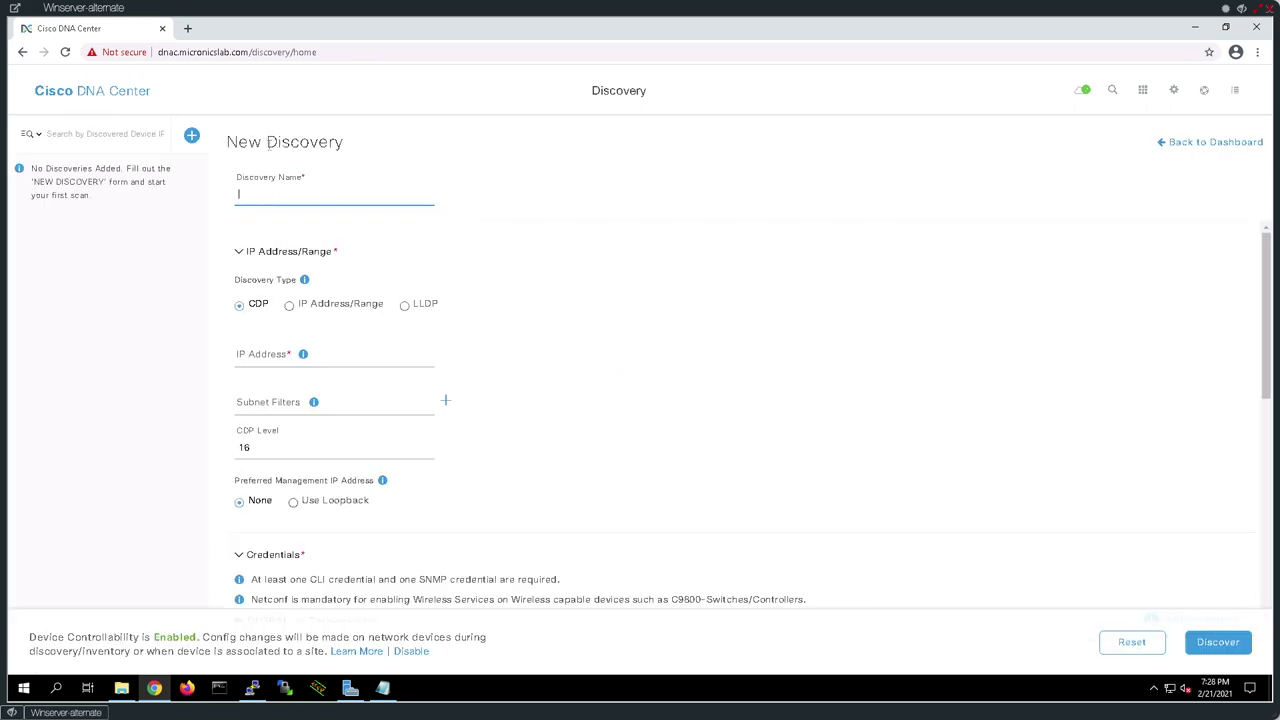
Name the discovery HQ_Devices and set the IP range from 100.124.0.1 to 100.124.0.2
type("HQ_Devices")
left_click(289, 305)
left_click(315, 357)
type("100")
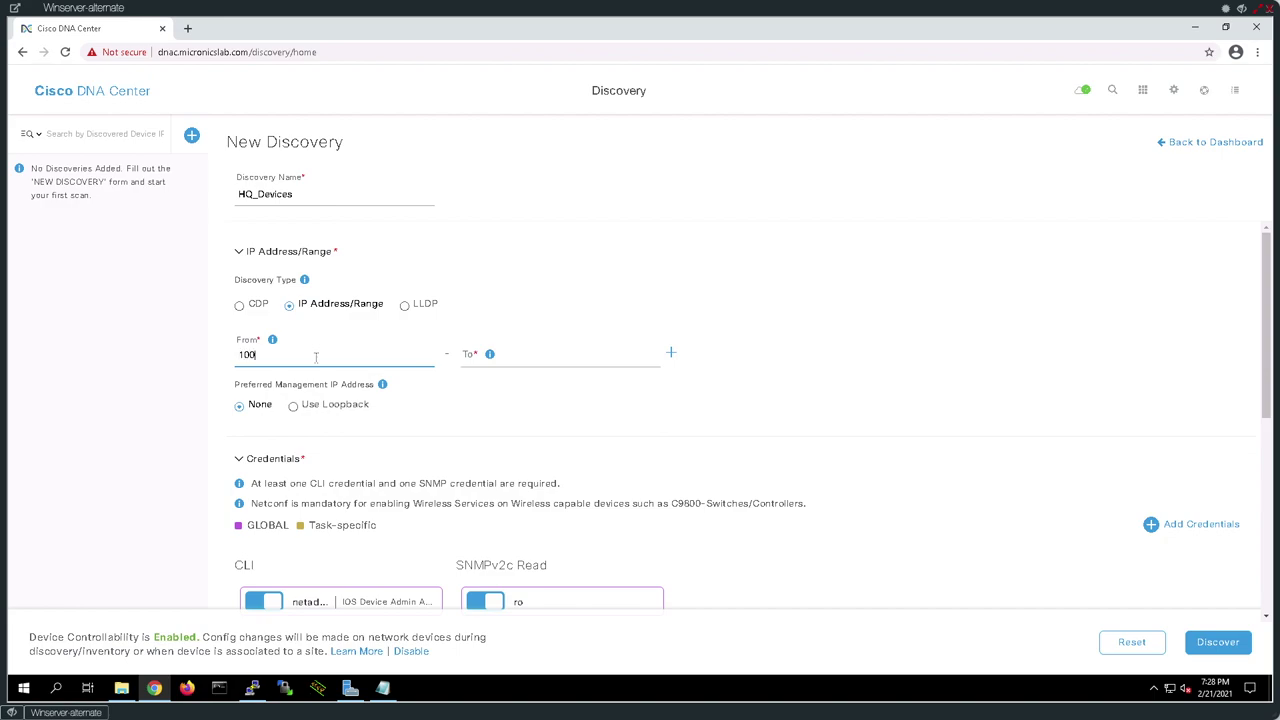
type(".124.0.1")
key("Tab")
type("100.124.0.2")
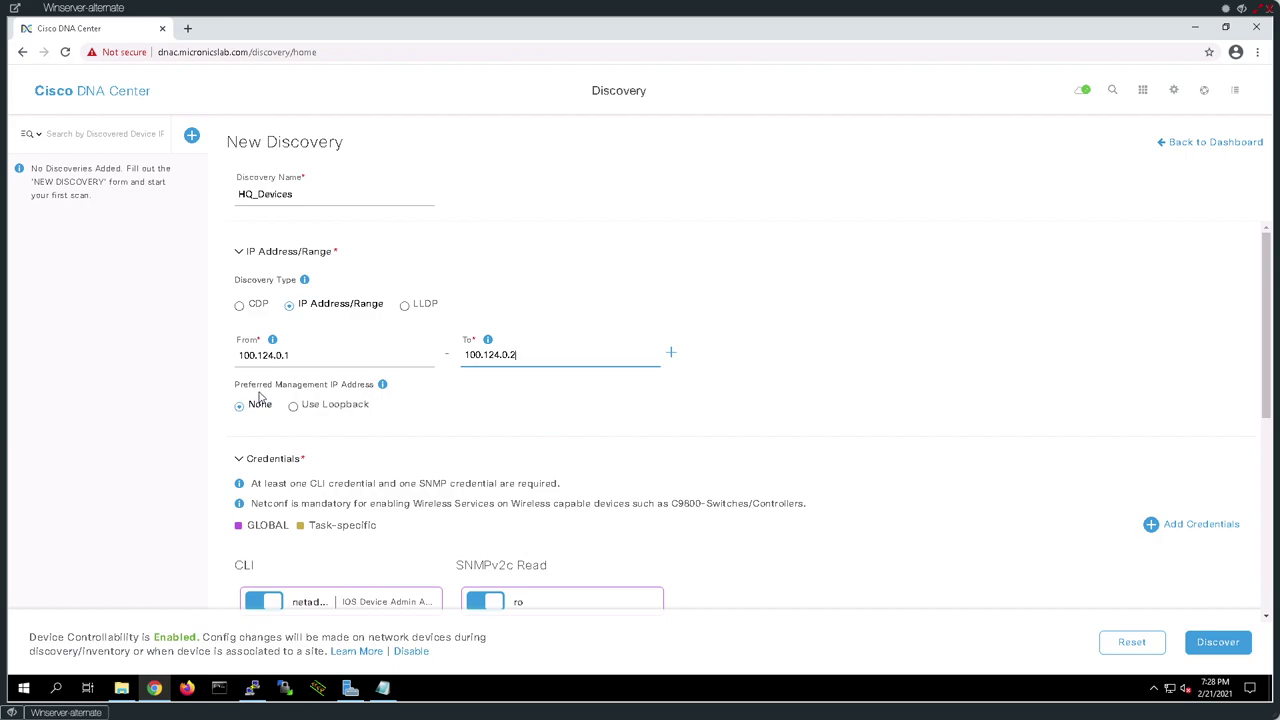
Manage devices by loopback address and review the CLI and SNMPv2c credentials
mouse_move(352, 398)
left_click(292, 406)
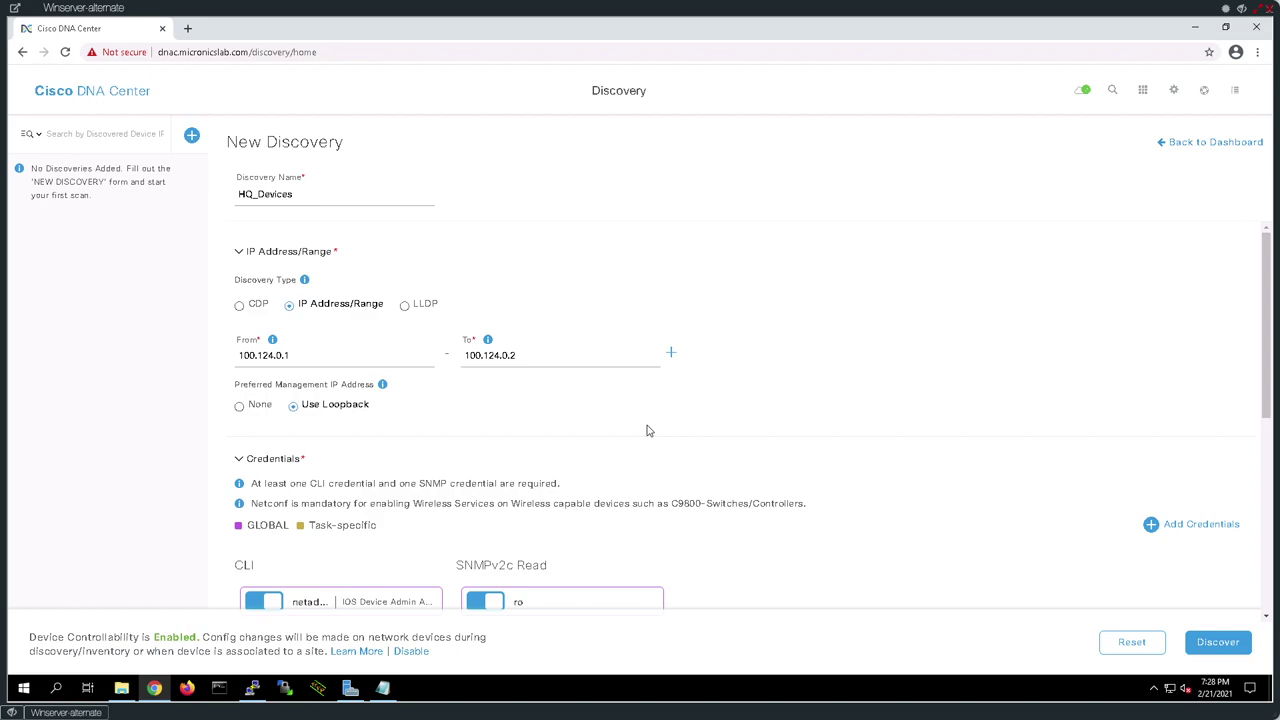
scroll(648, 430, "down", 3)
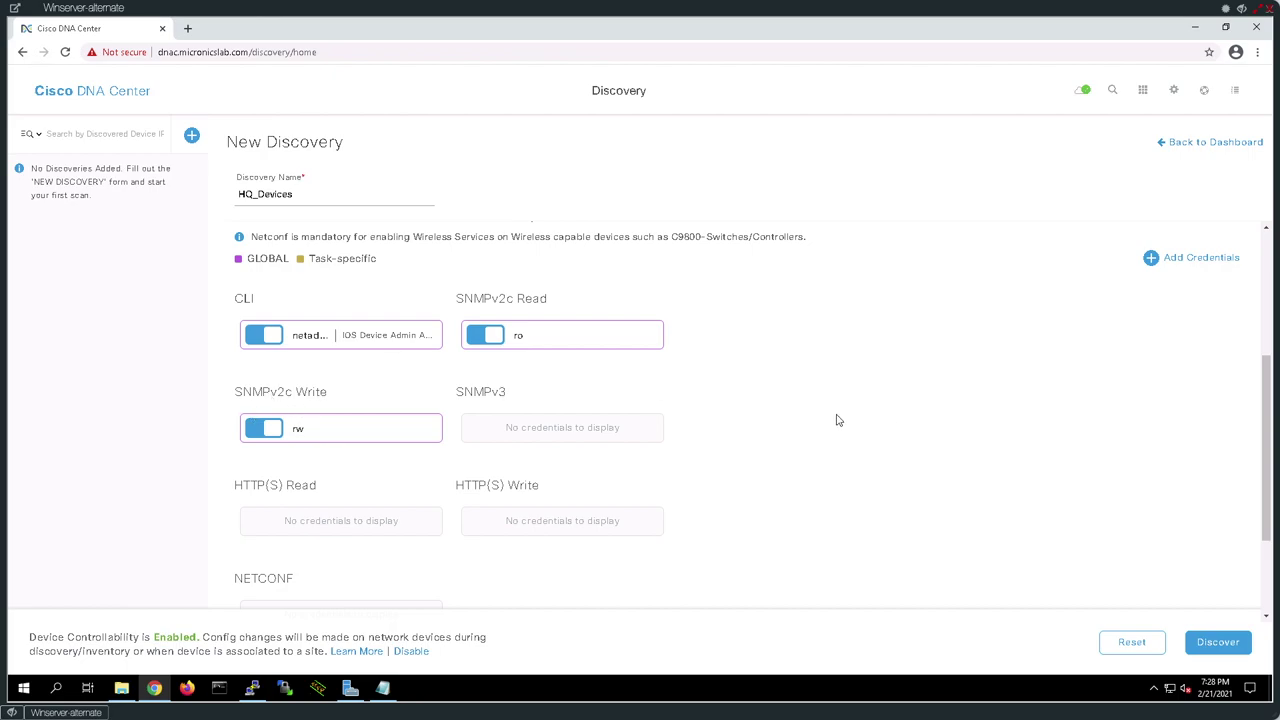
scroll(806, 417, "down", 3)
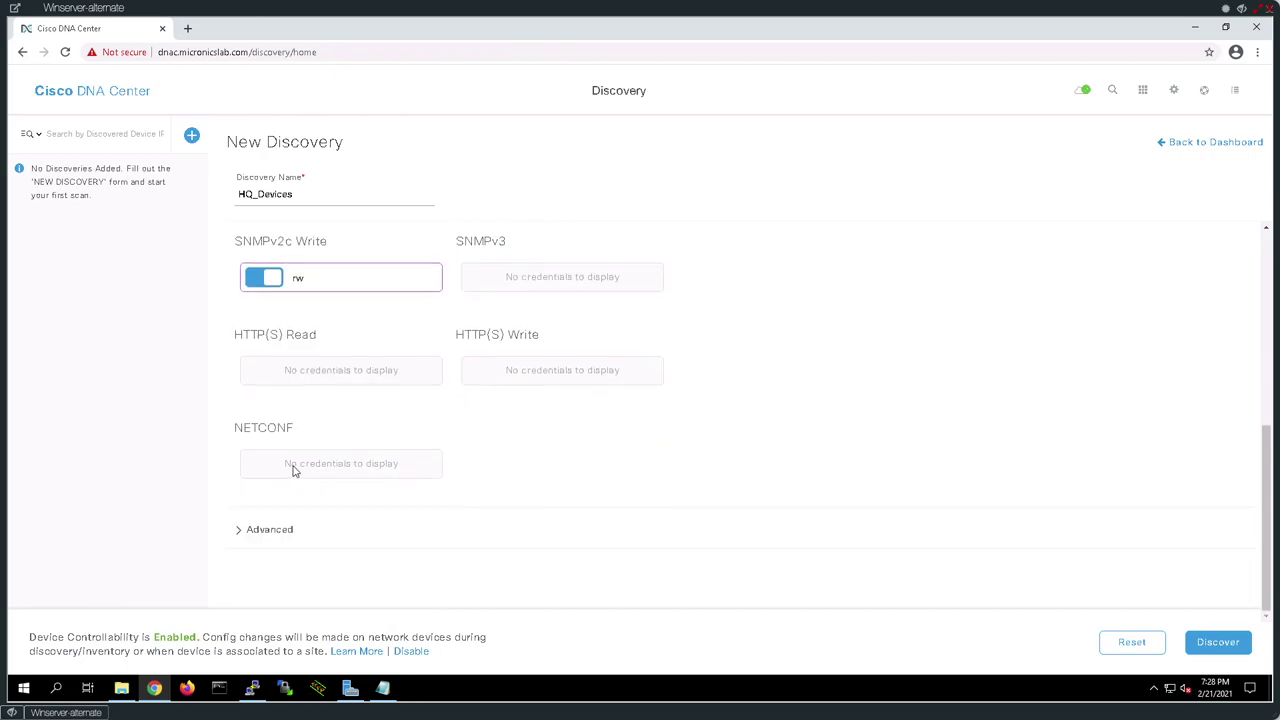
scroll(900, 342, "up", 5)
scroll(893, 348, "up", 1)
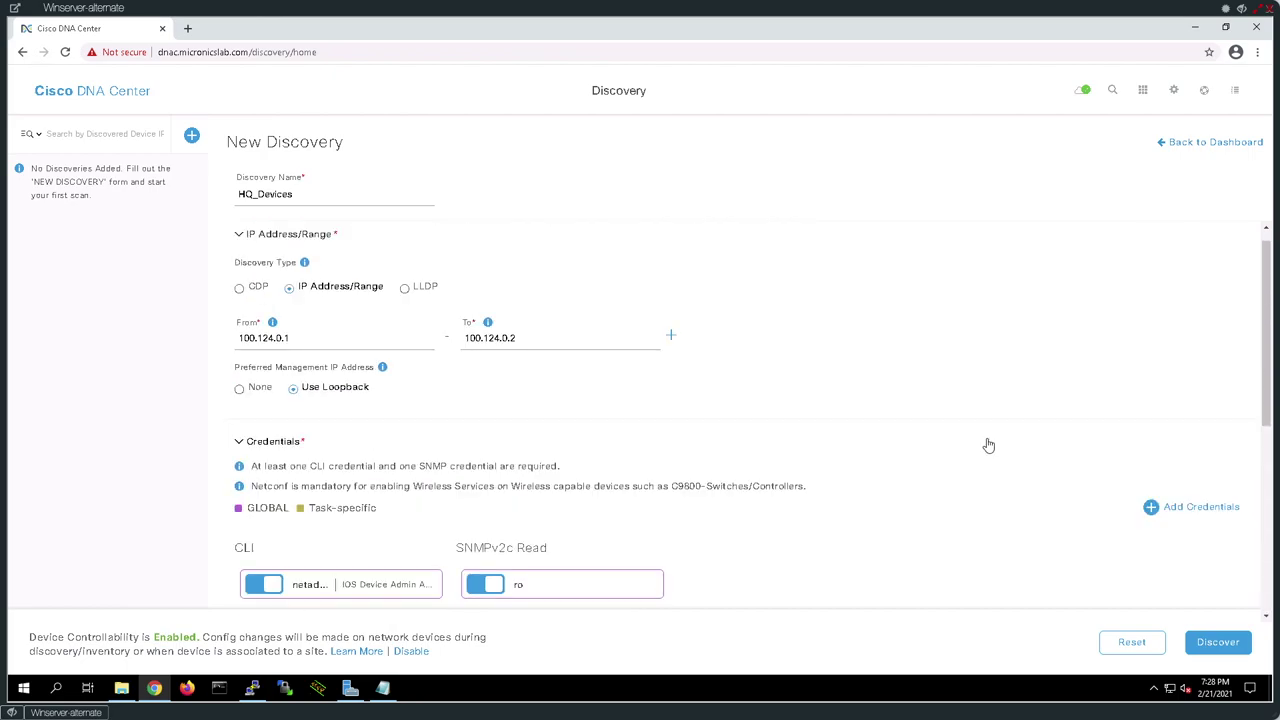
Add a NETCONF credential on port 830 to HQ_Devices and confirm it is enabled
left_click(1152, 508)
left_click(961, 253)
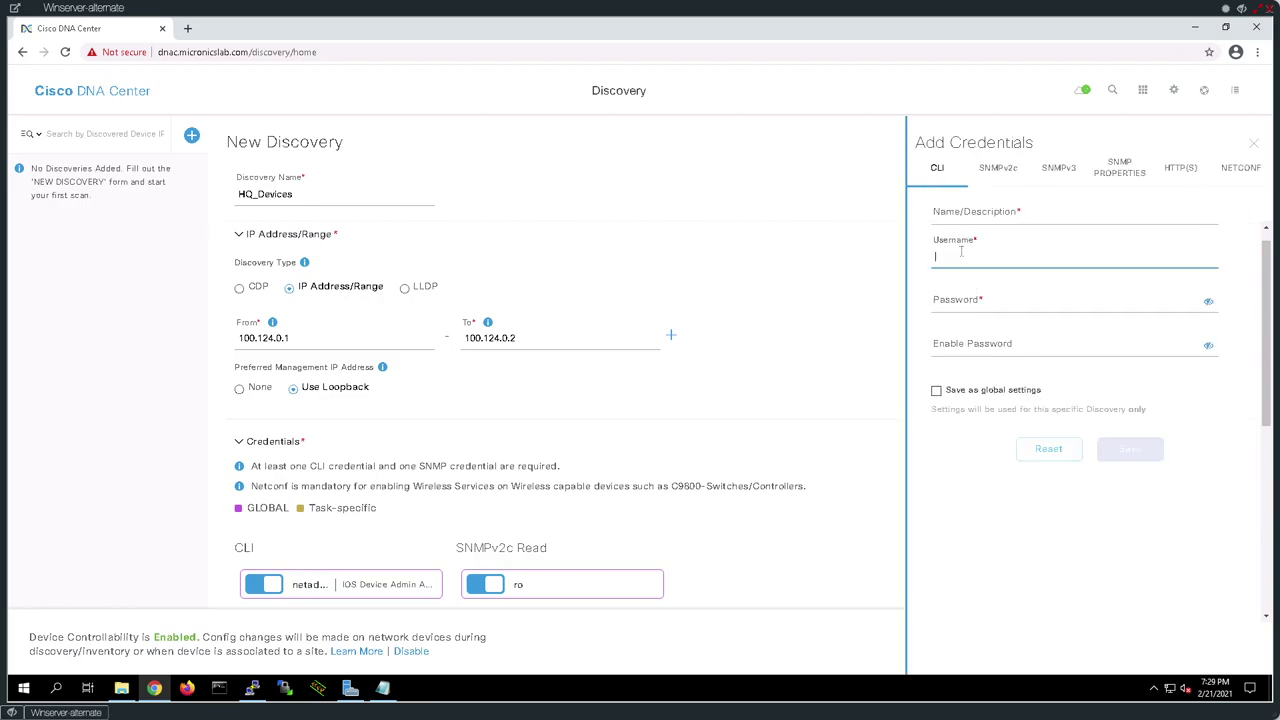
left_click(1222, 175)
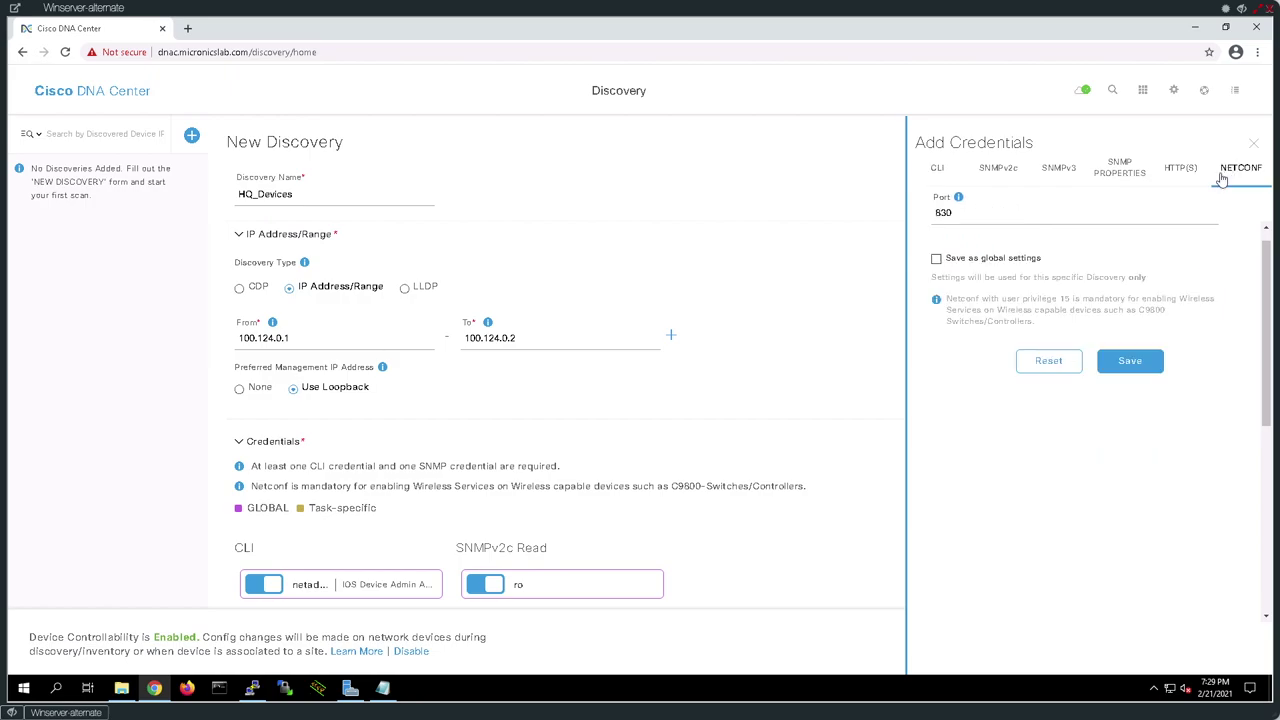
left_click(937, 259)
left_click(1120, 363)
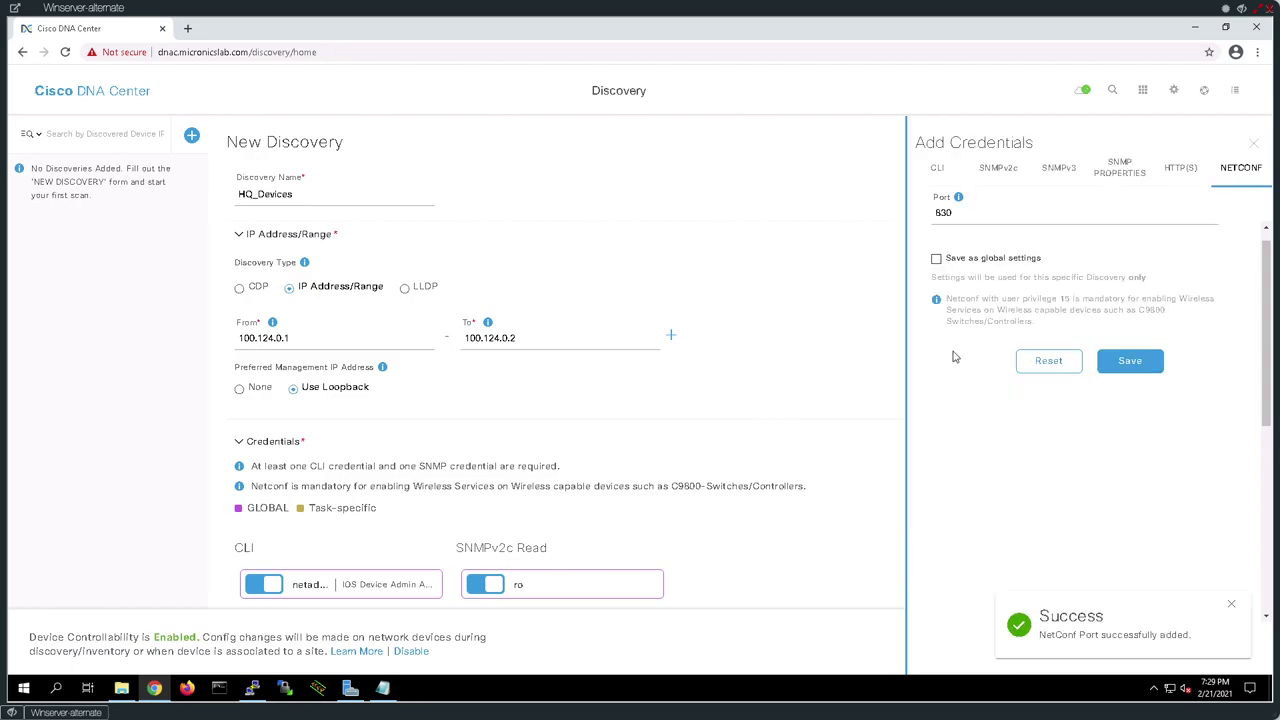
left_click(1252, 145)
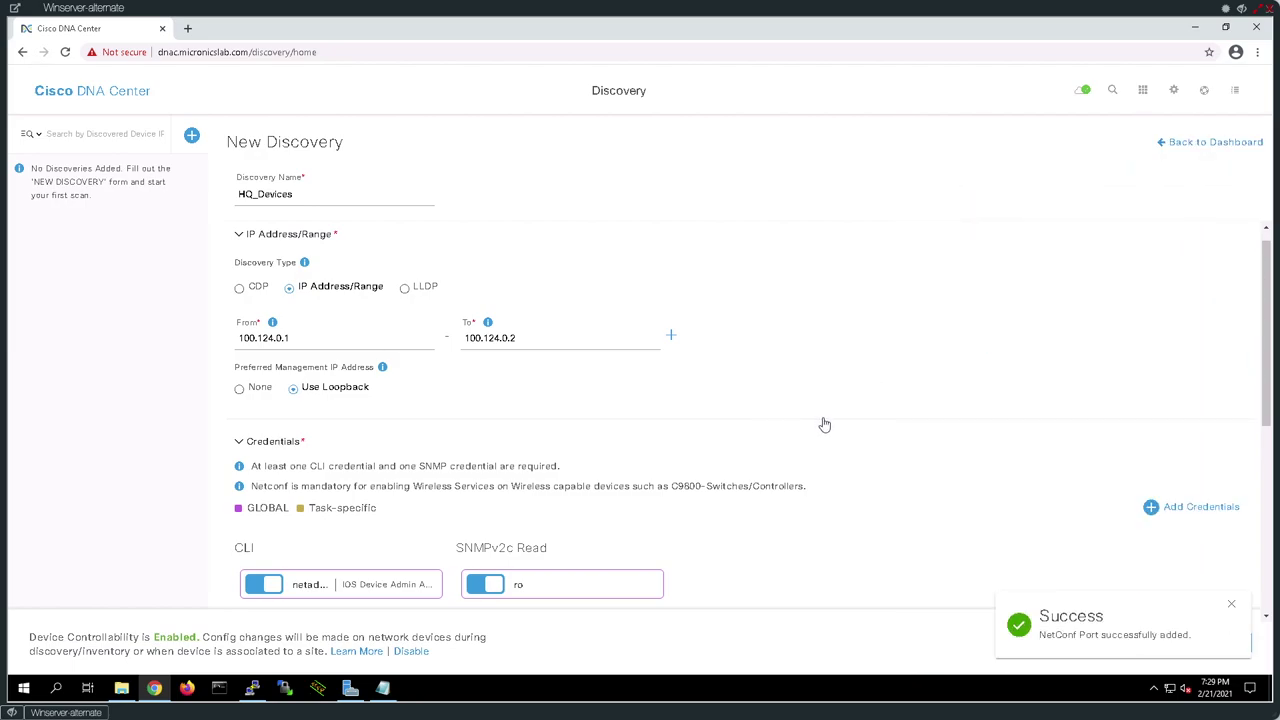
scroll(824, 425, "down", 5)
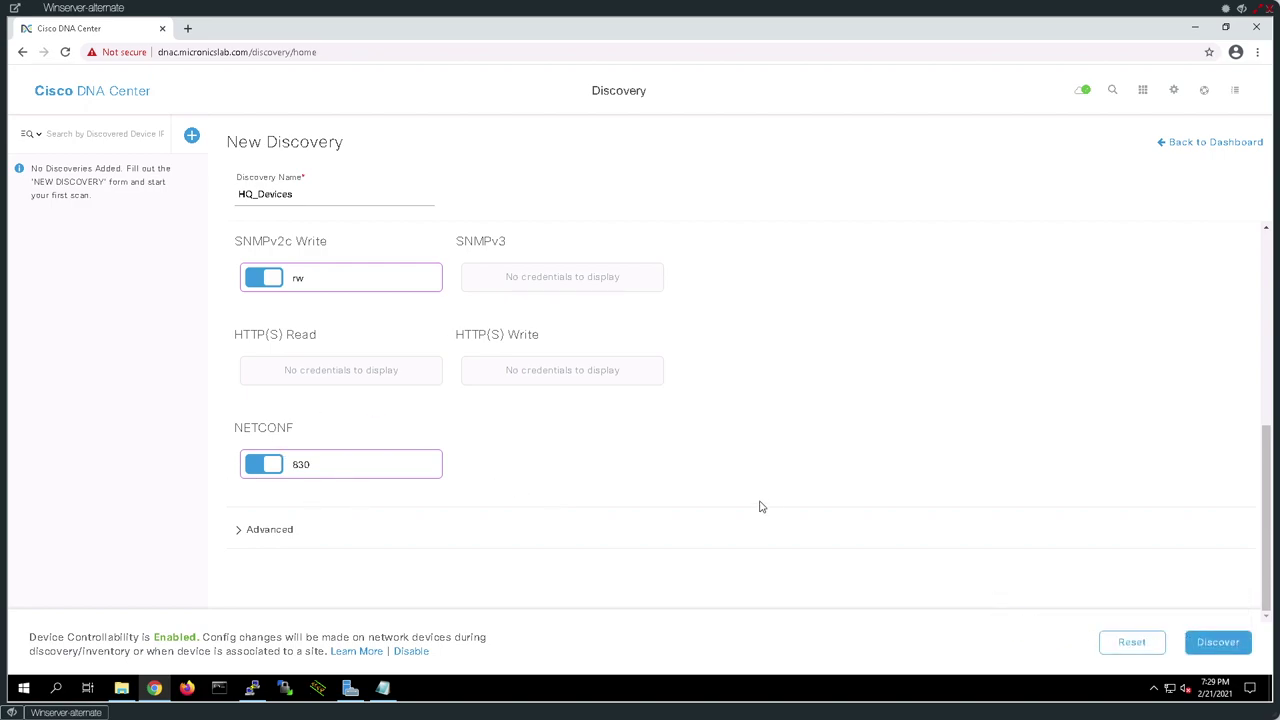
Enable Telnet after SSH in the protocol order, accepting the warning, then choose when to discover
left_click(237, 531)
scroll(580, 512, "down", 1)
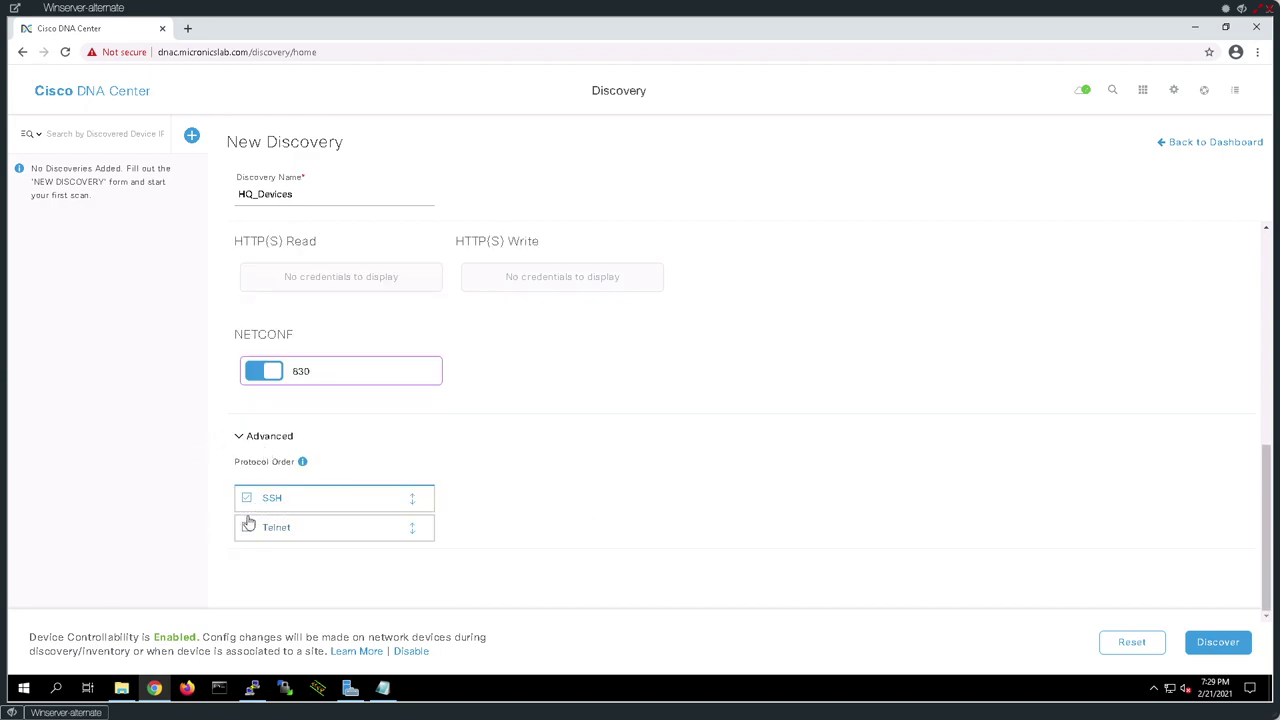
left_click(246, 529)
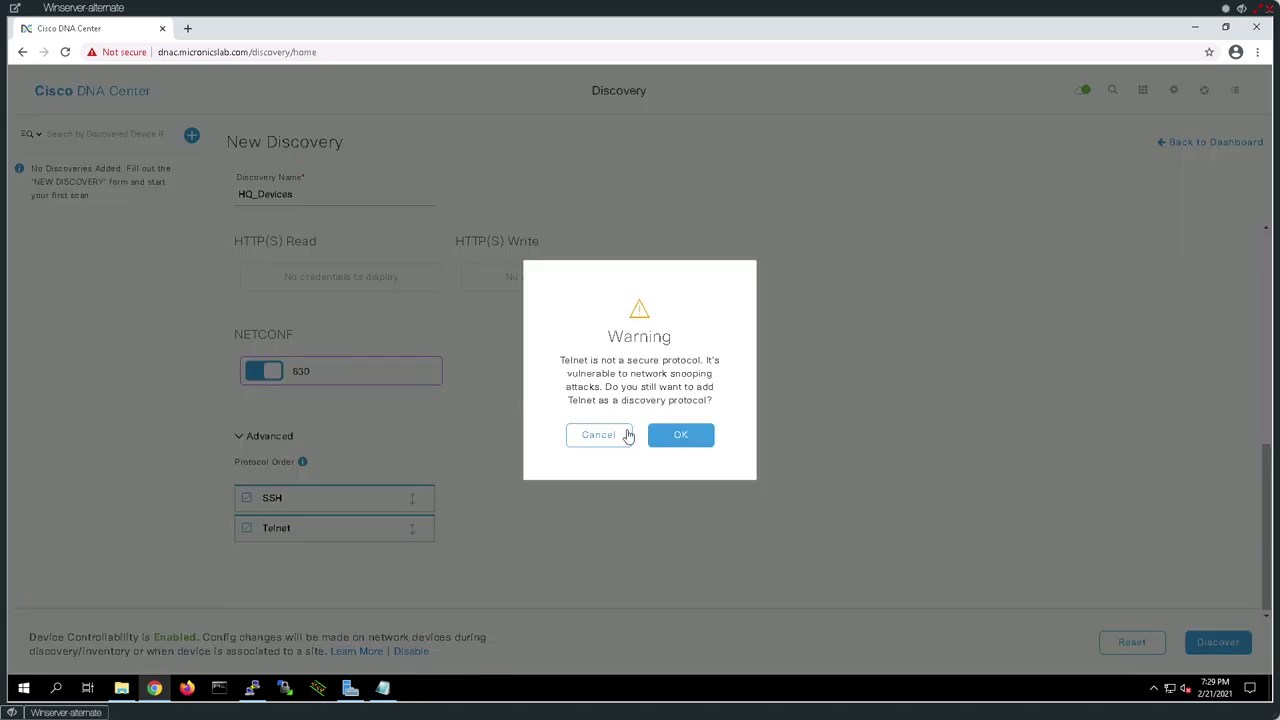
left_click(668, 445)
mouse_move(409, 532)
left_mouse_down()
mouse_move(406, 491)
mouse_move(404, 522)
left_mouse_up()
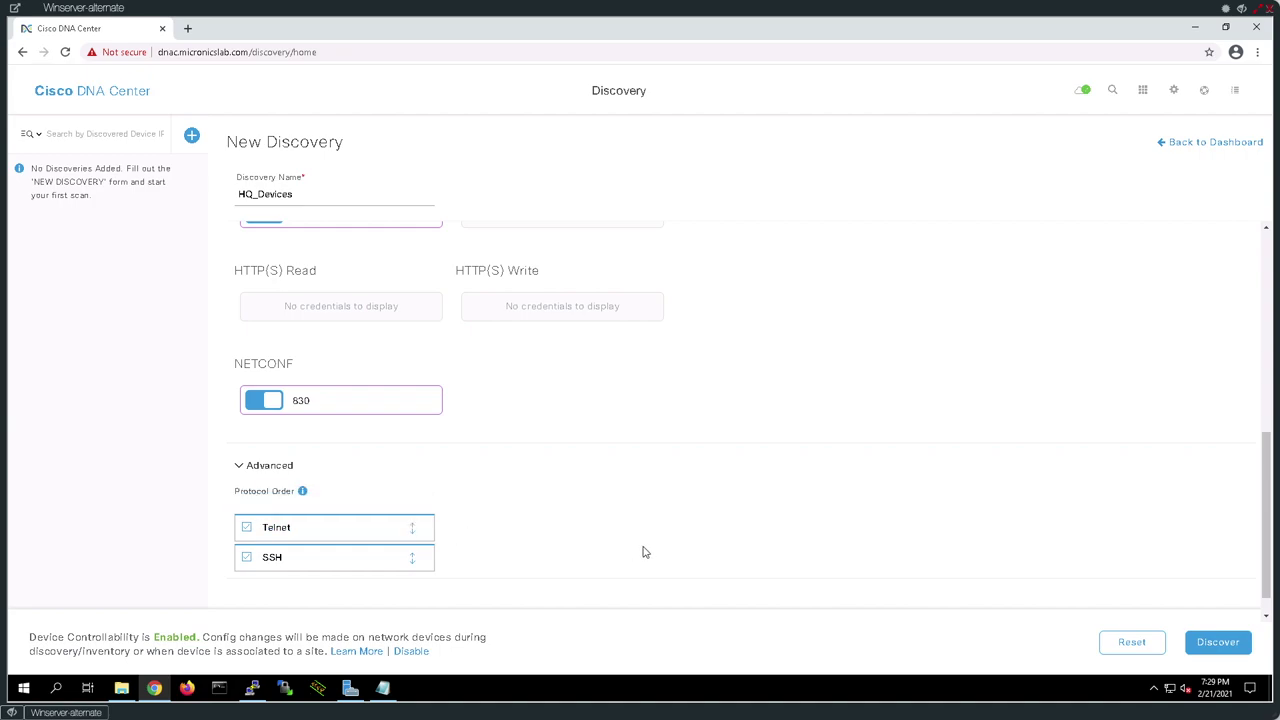
left_click_drag(411, 557, 408, 520)
left_click(1218, 645)
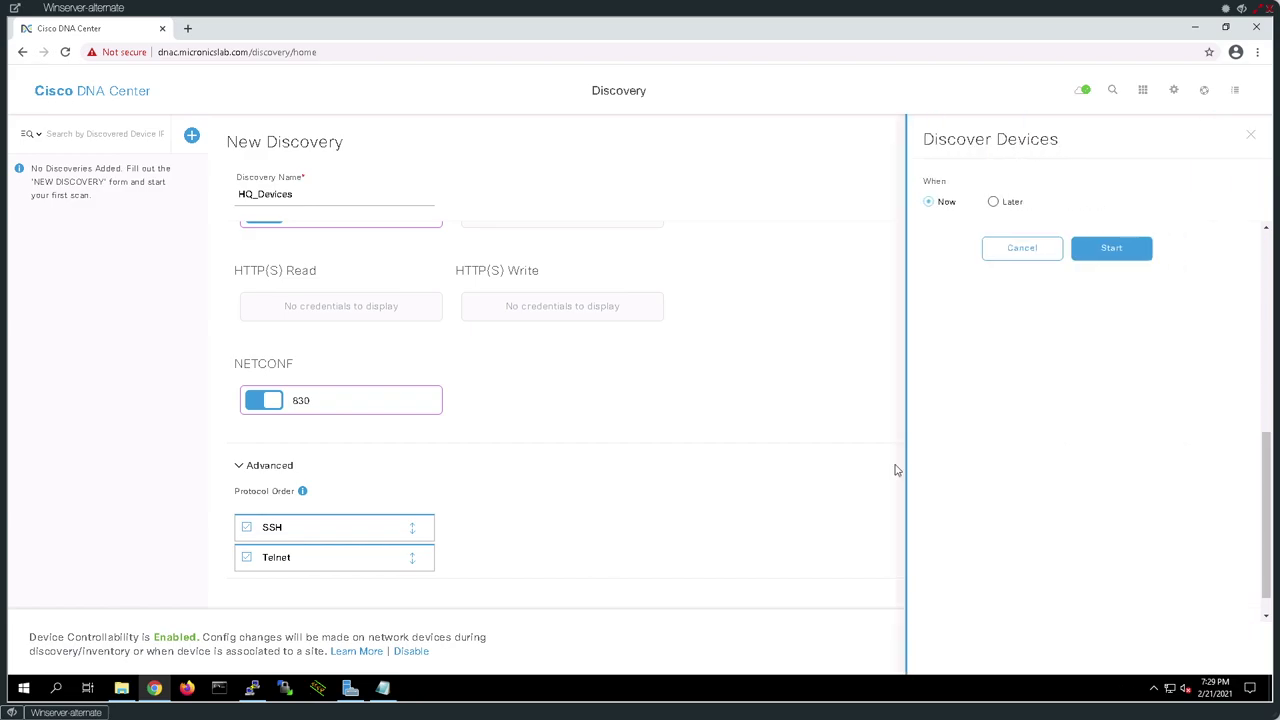
Start the HQ_Devices discovery now and wait until 100.124.0.1 and 100.124.0.2 are reachable
left_click(1112, 250)
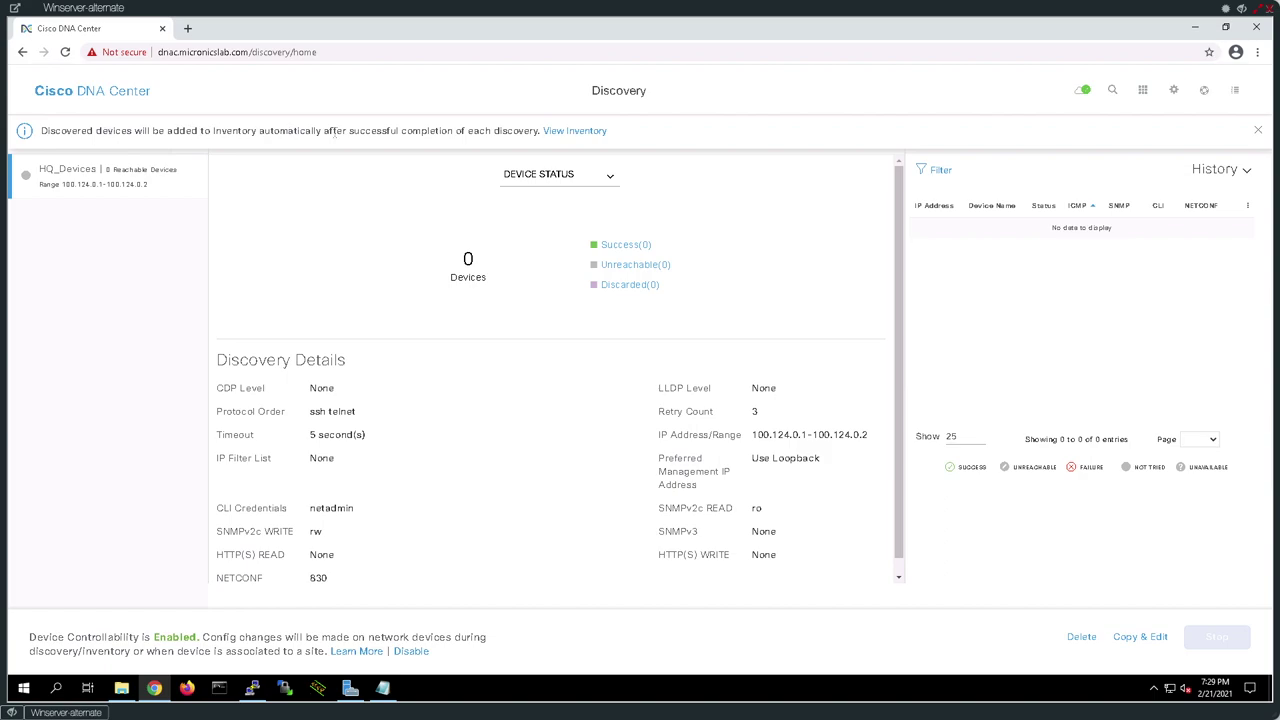
left_click(1257, 131)
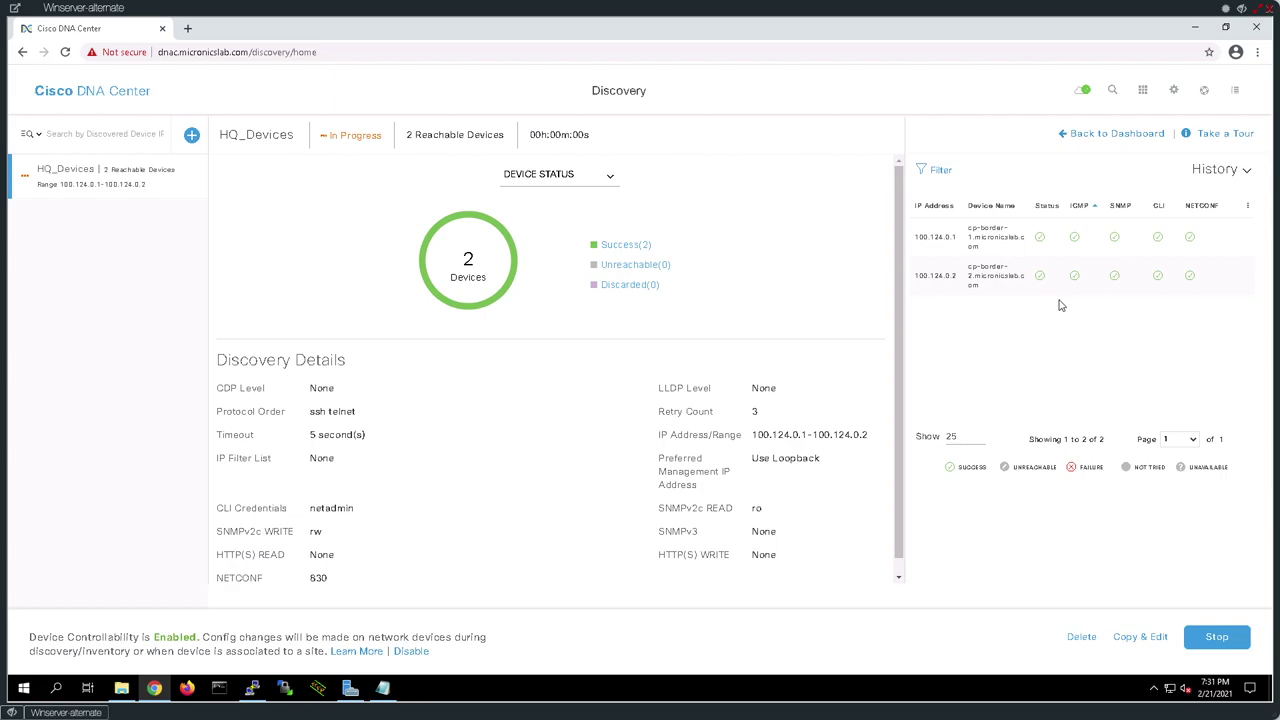
mouse_move(435, 205)
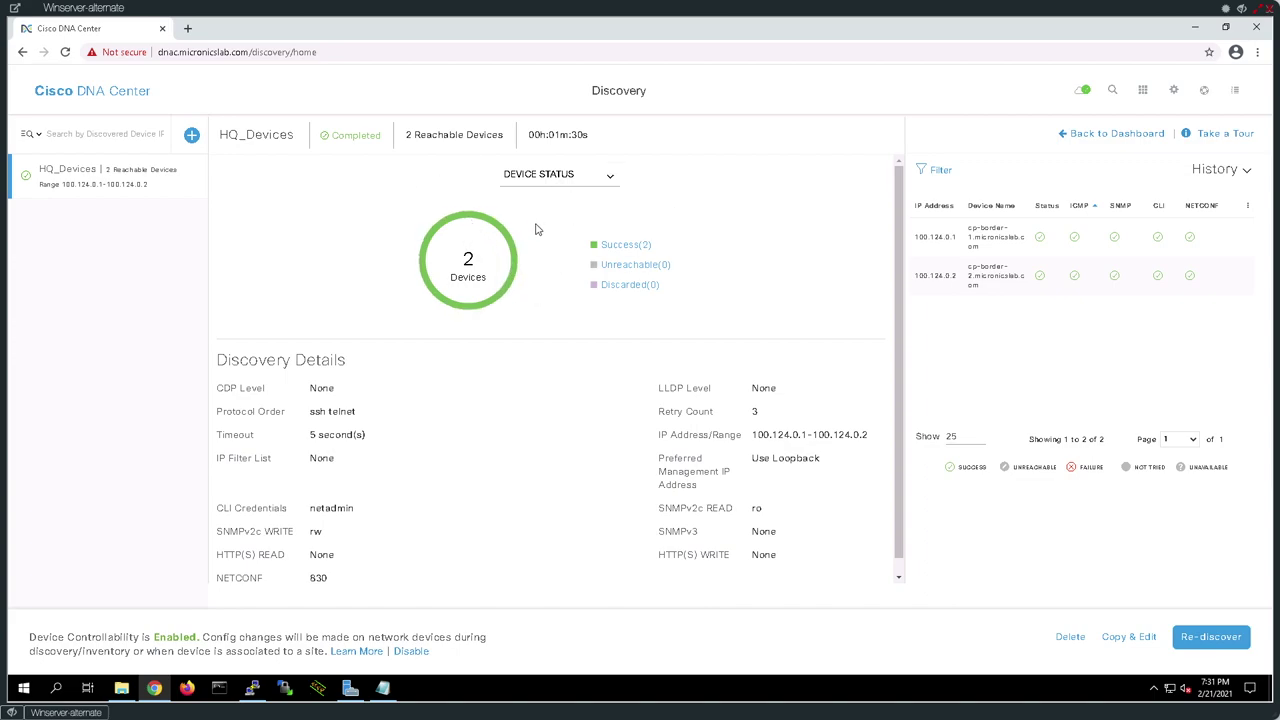
Return to the cp-border-1 console and inspect the CONFIG_I syslog messages and controller source address
left_click(252, 688)
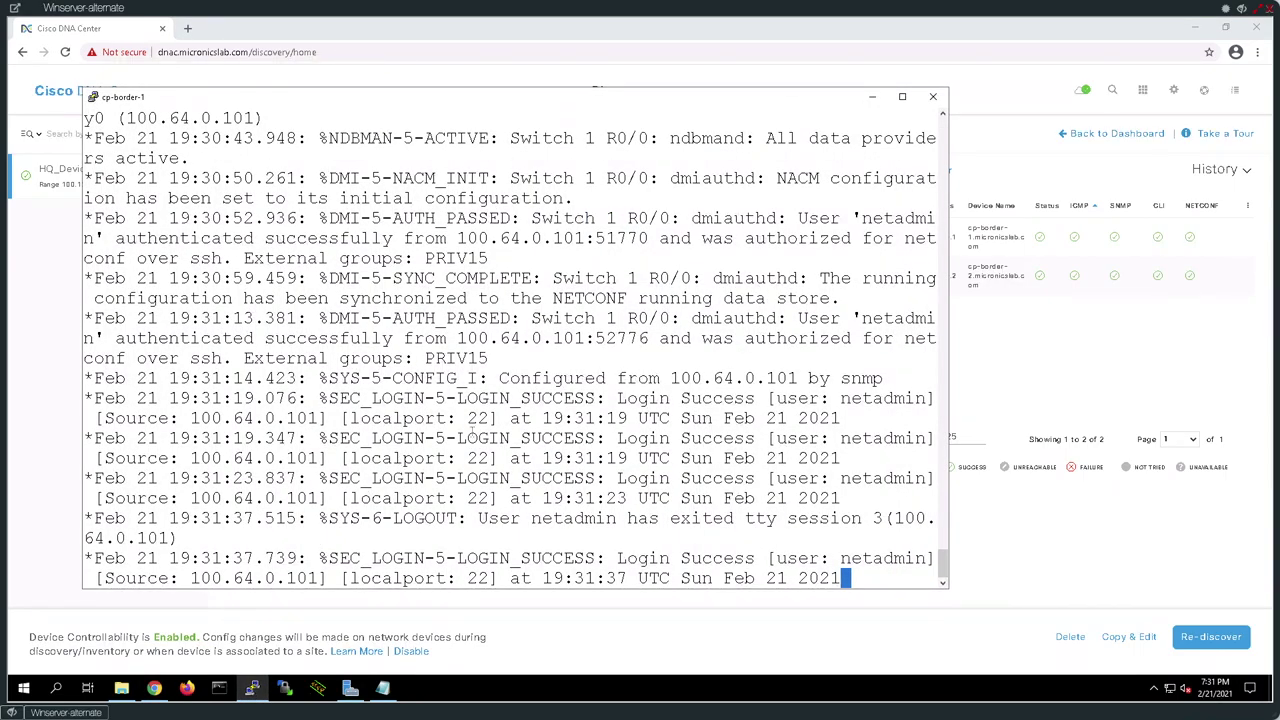
key("Return")
key("Return")
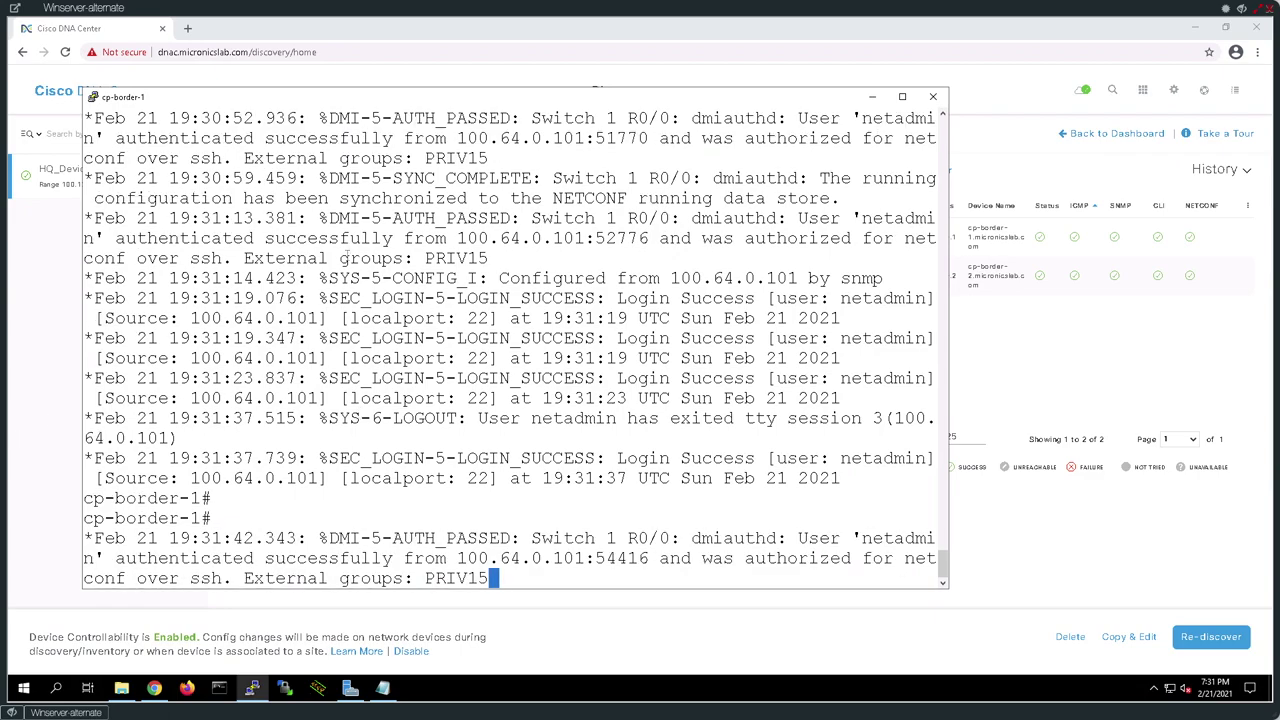
left_click_drag(292, 239, 748, 297)
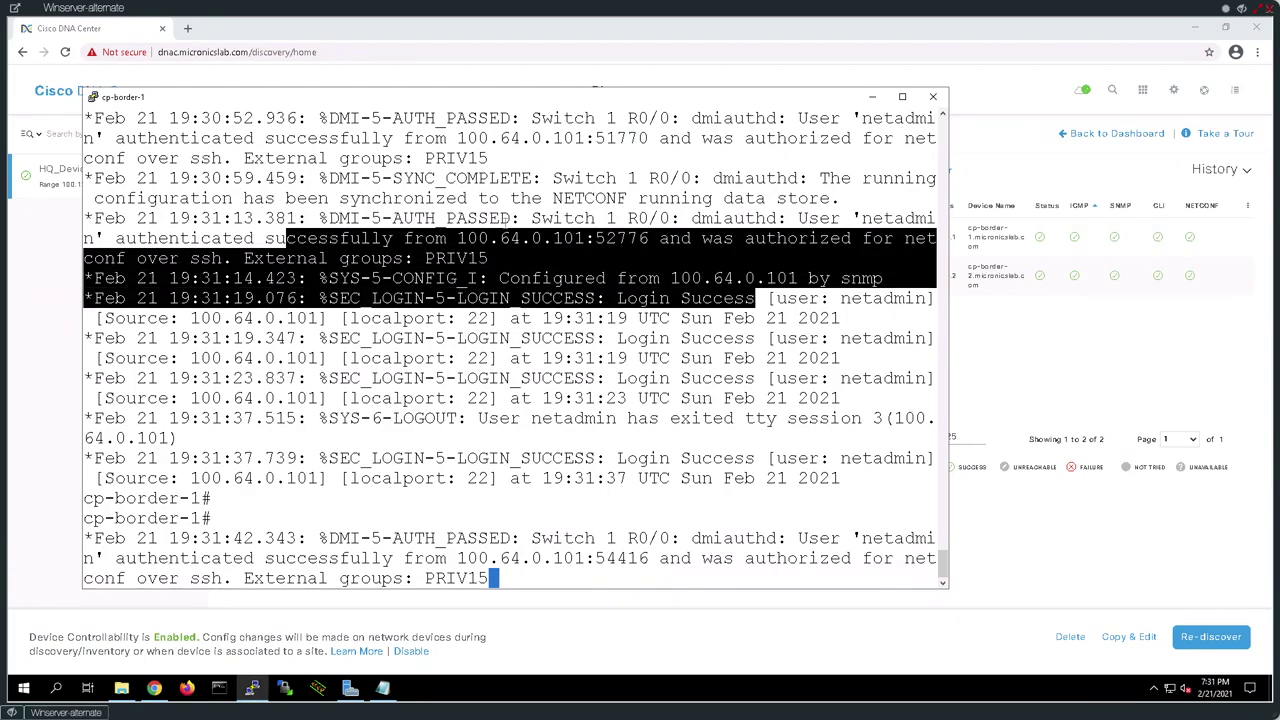
left_click(748, 297)
left_click_drag(459, 238, 498, 238)
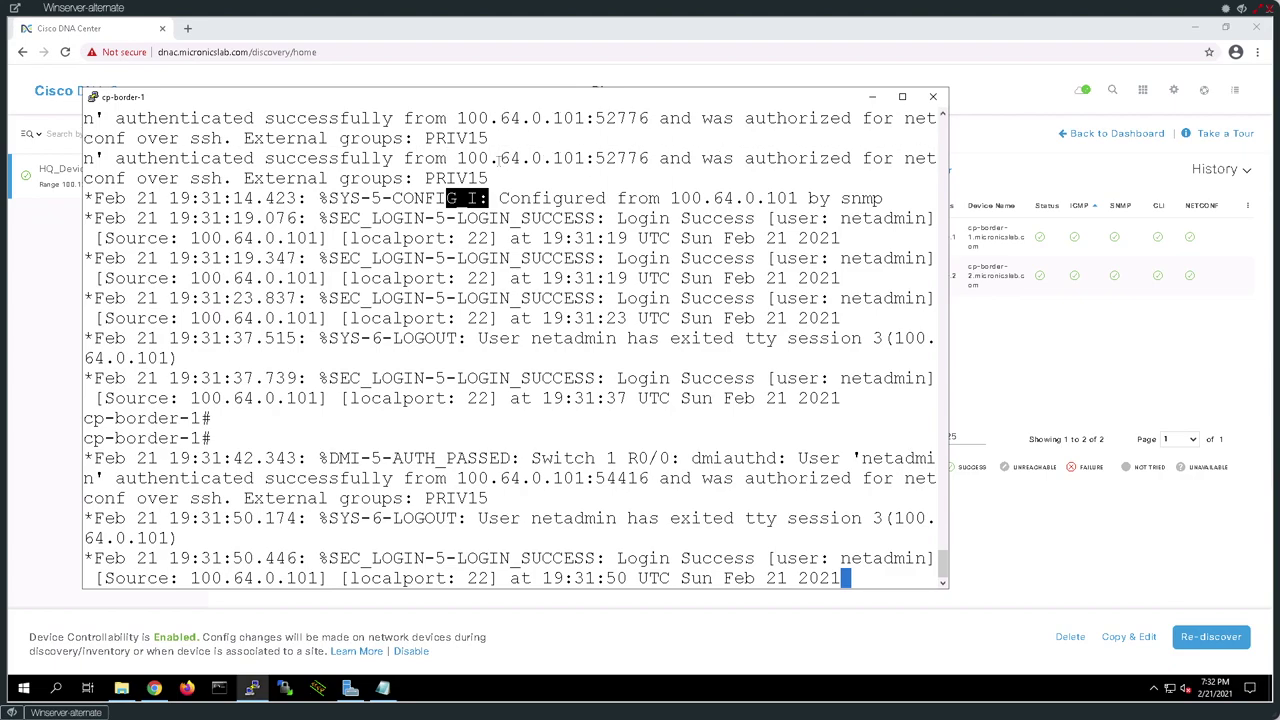
left_click_drag(446, 158, 596, 158)
left_click_drag(467, 118, 586, 120)
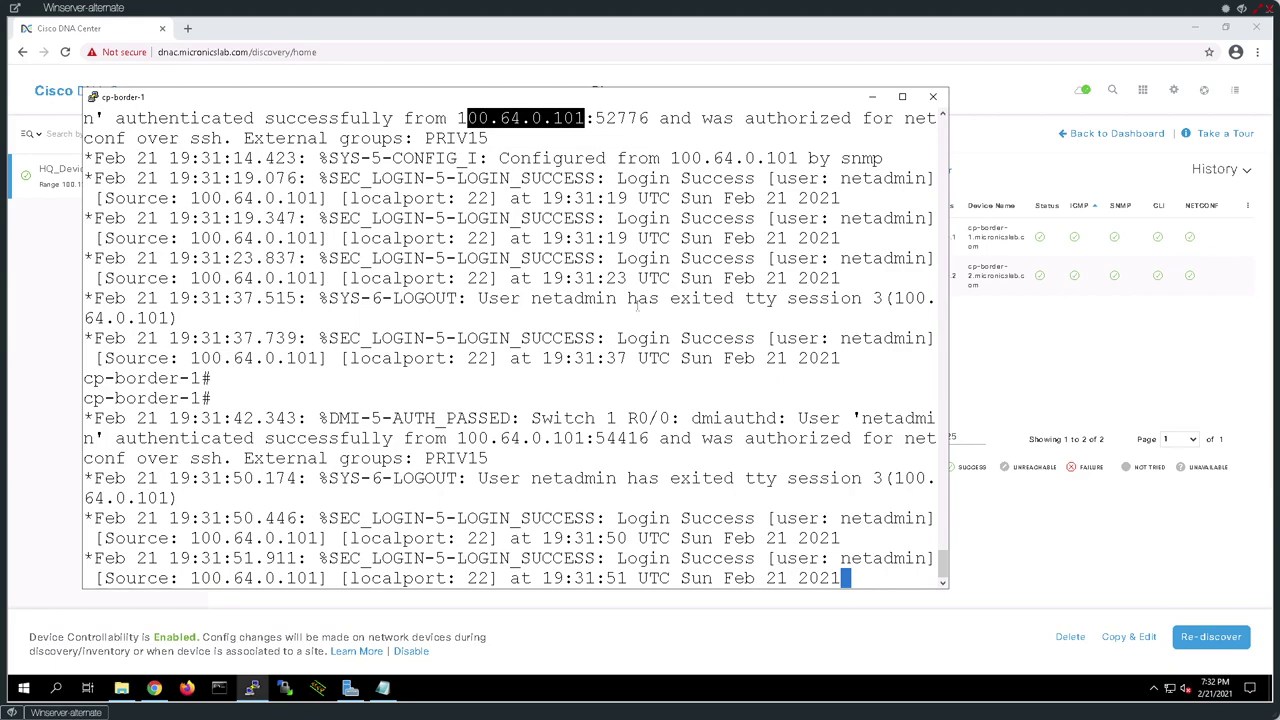
key("Return")
key("Return")
key("Return")
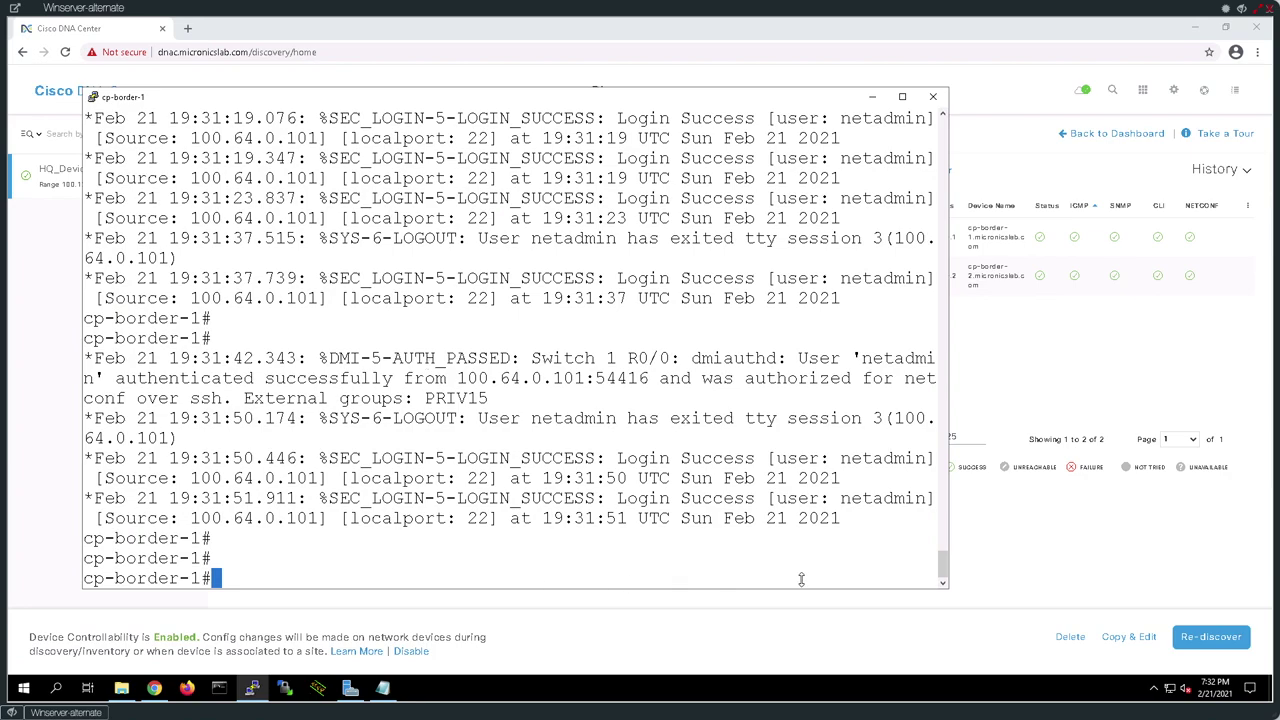
Scroll back to the interface config and copy the interface GigabitEthernet1/0/1 line
left_click_drag(943, 563, 971, 360)
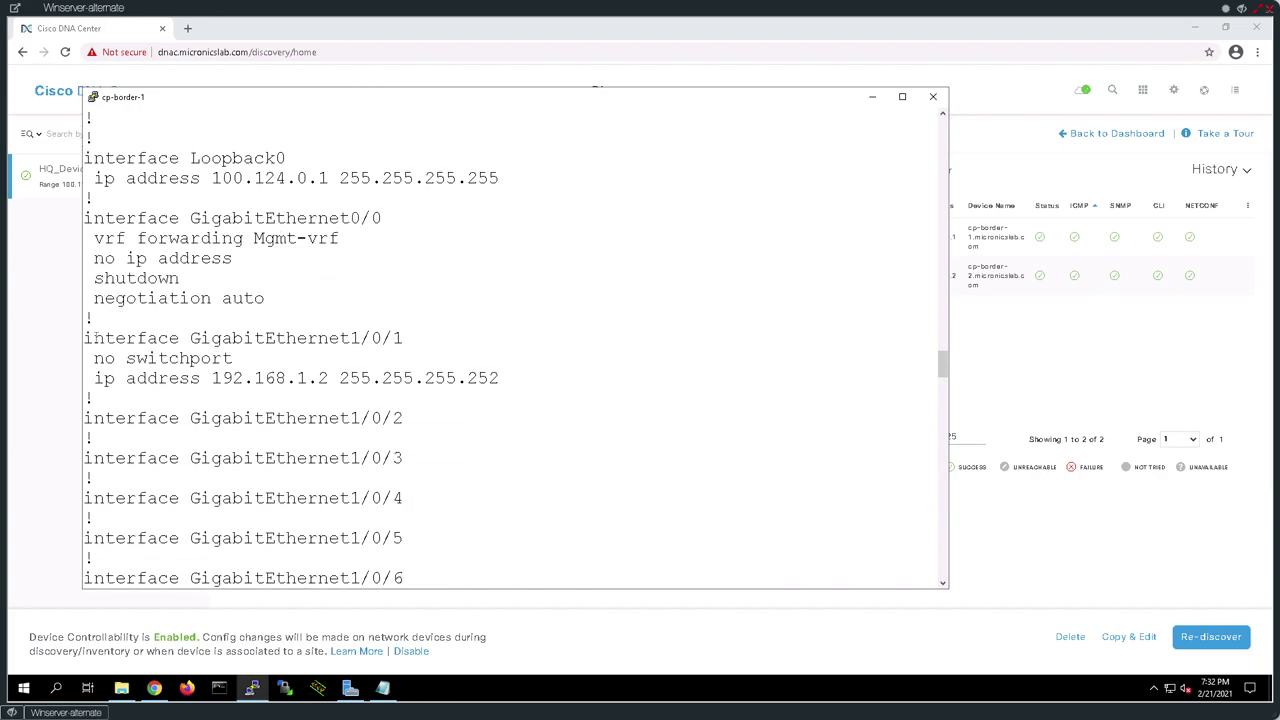
left_click_drag(84, 338, 513, 556)
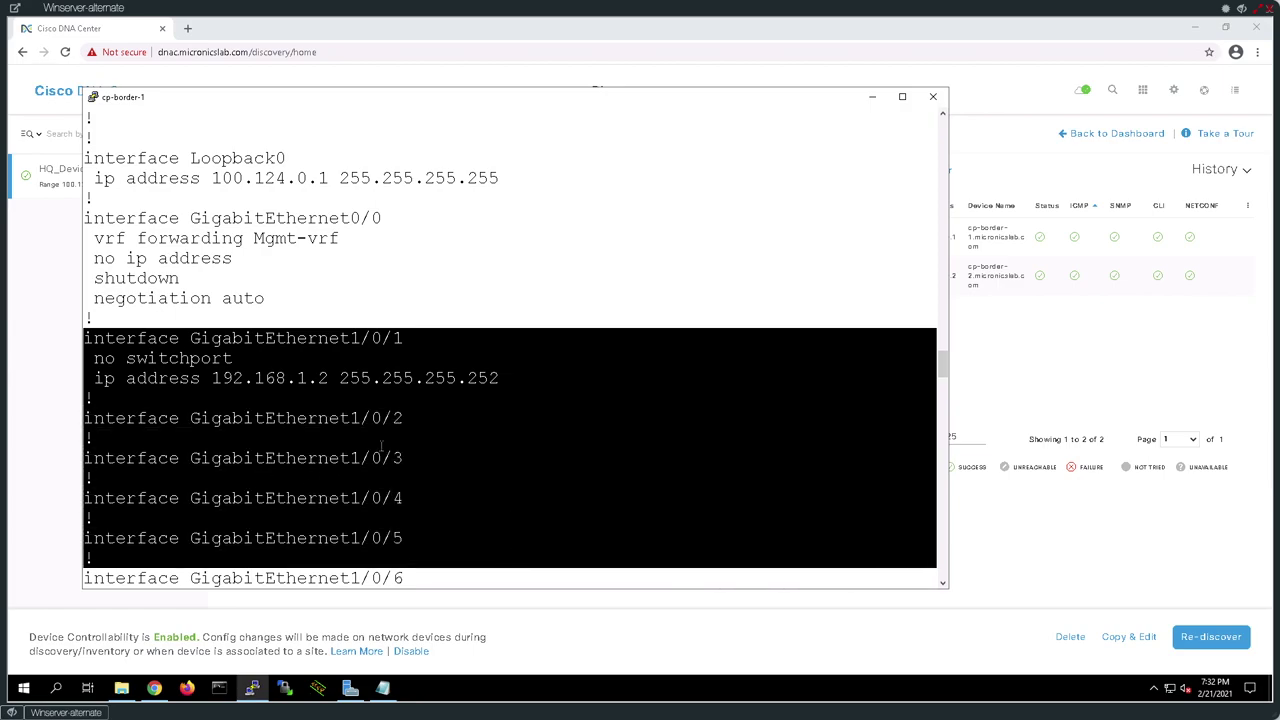
left_click(362, 388)
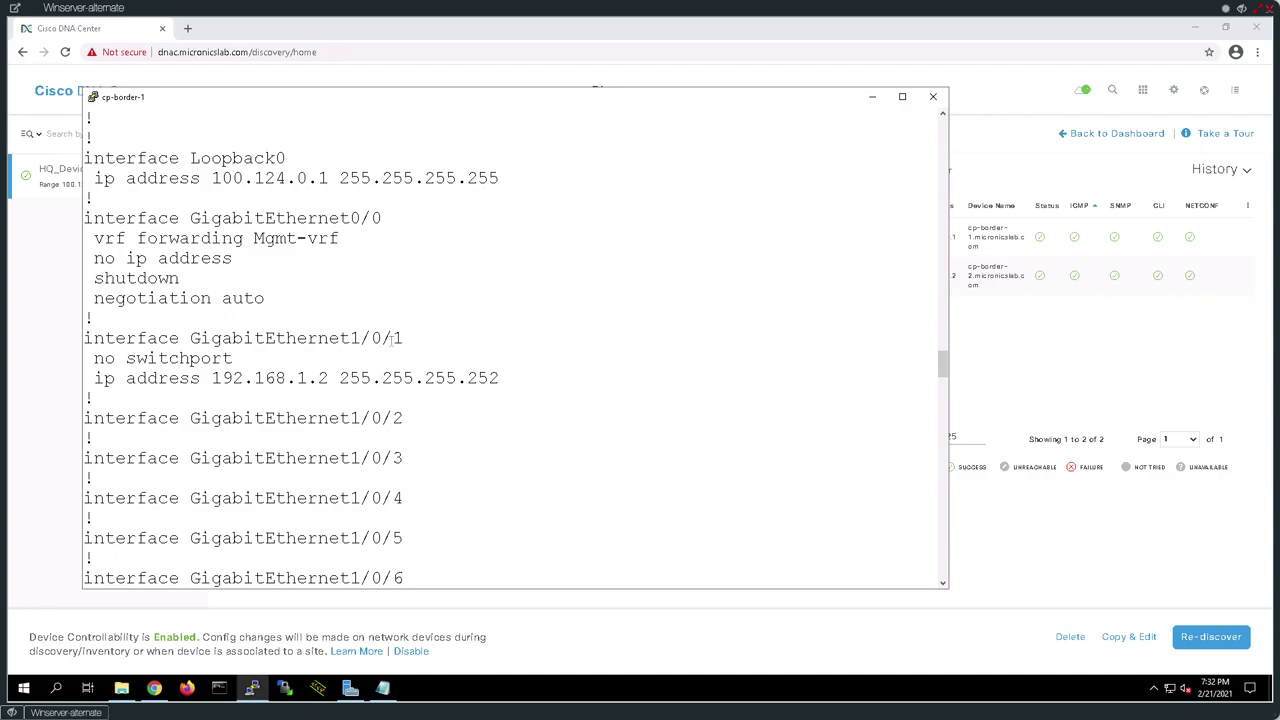
left_click_drag(426, 342, 86, 338)
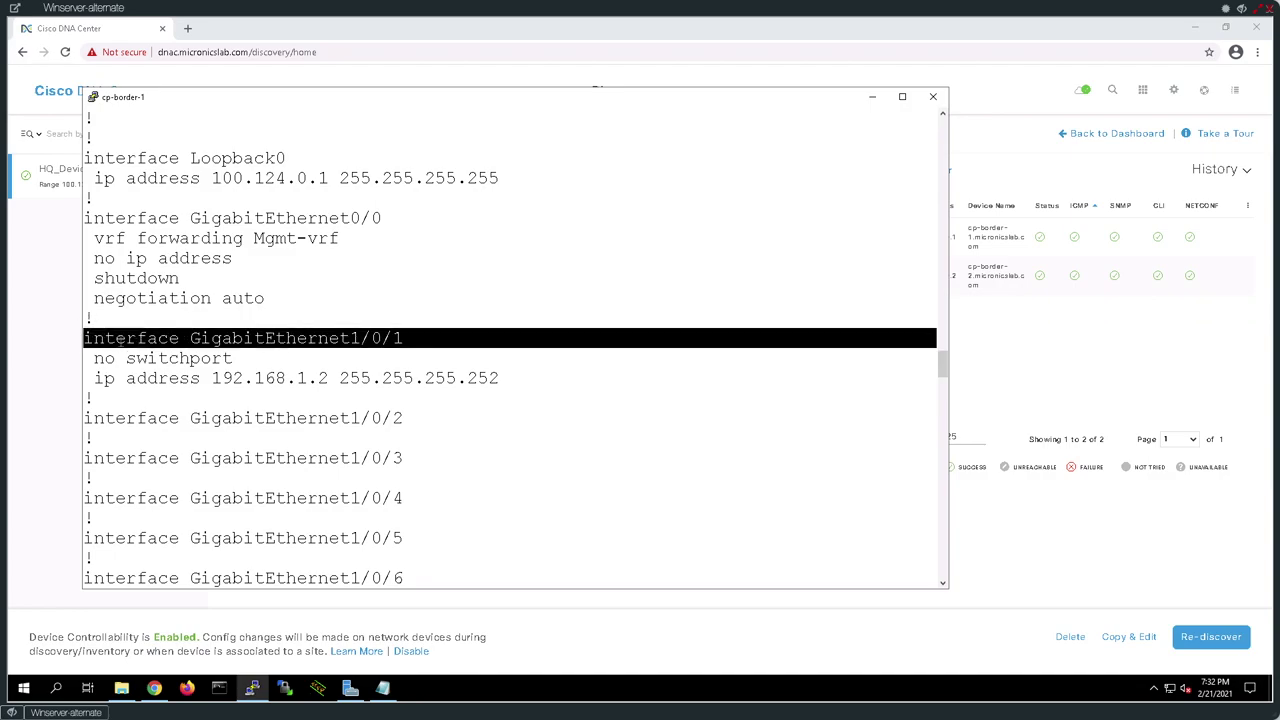
Run 'show run | be interface GigabitEthernet1/0/1' on cp-border-1
right_click(482, 396)
key("Return")
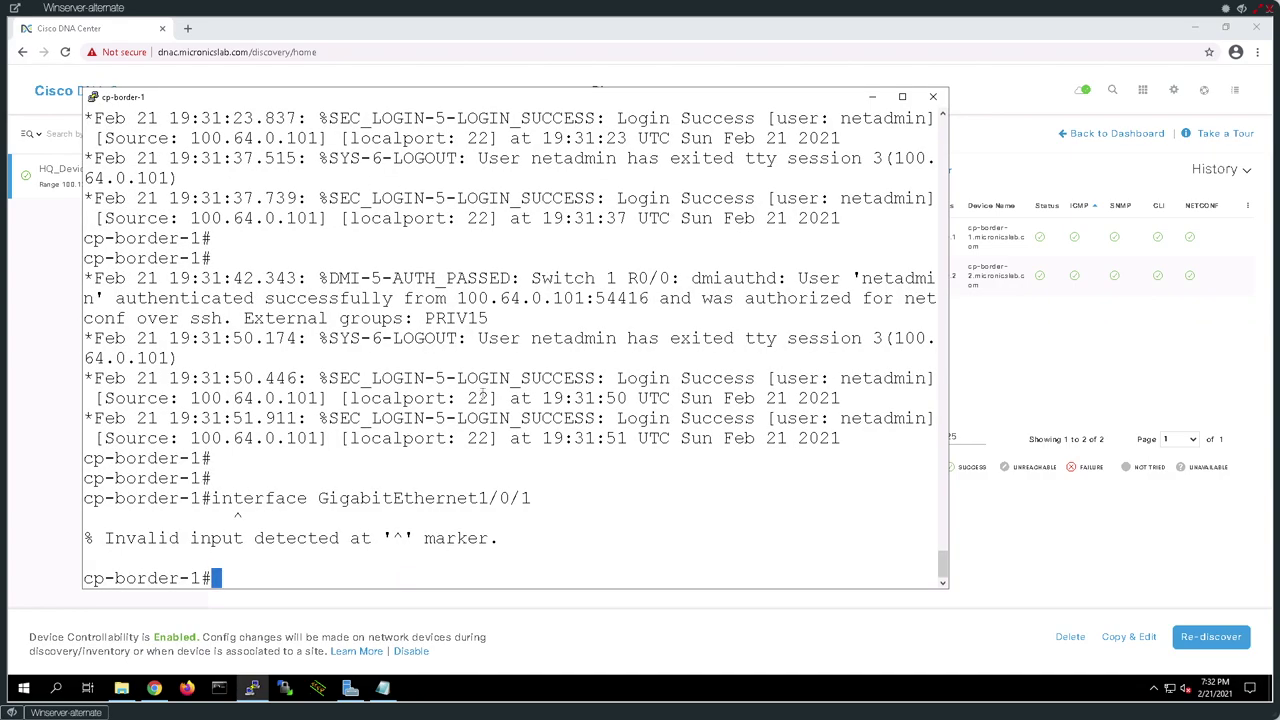
key("Return")
key("Return")
key("Return")
type("sho wrun")
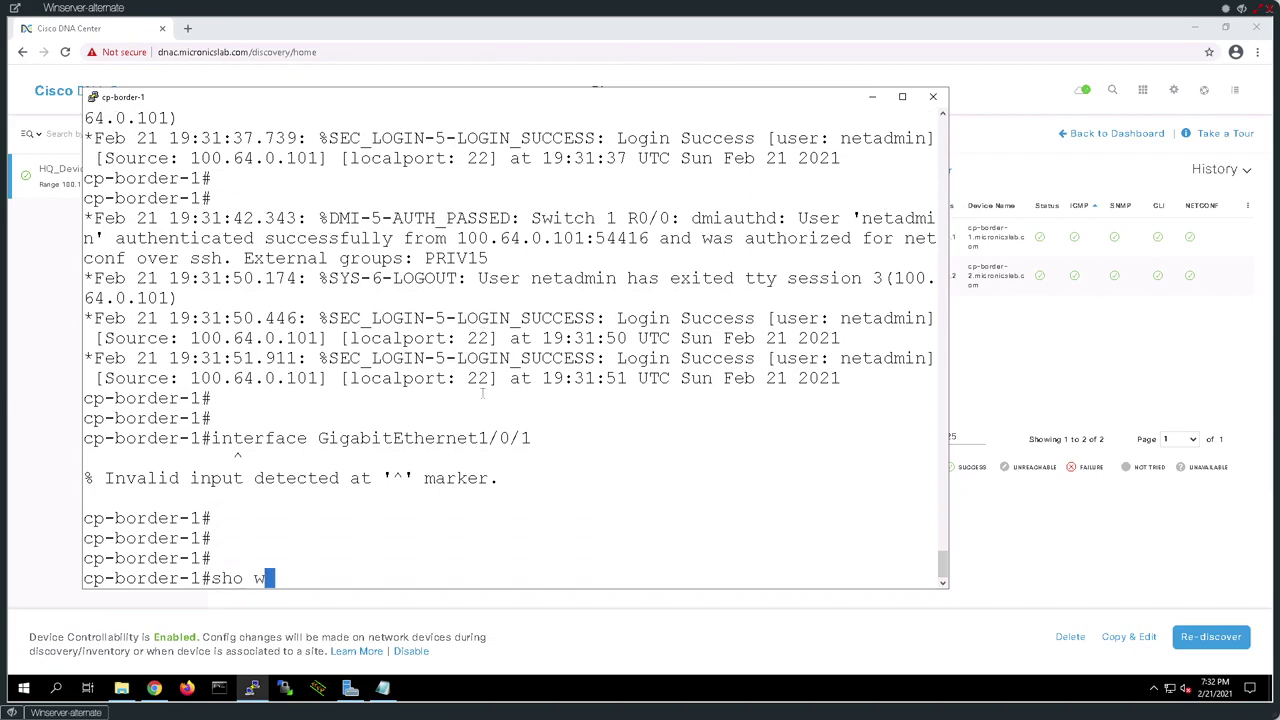
key("BackSpace")
key("BackSpace")
key("BackSpace")
key("BackSpace")
key("BackSpace")
type("w")
key("BackSpace")
key("BackSpace")
type("ow run | ")
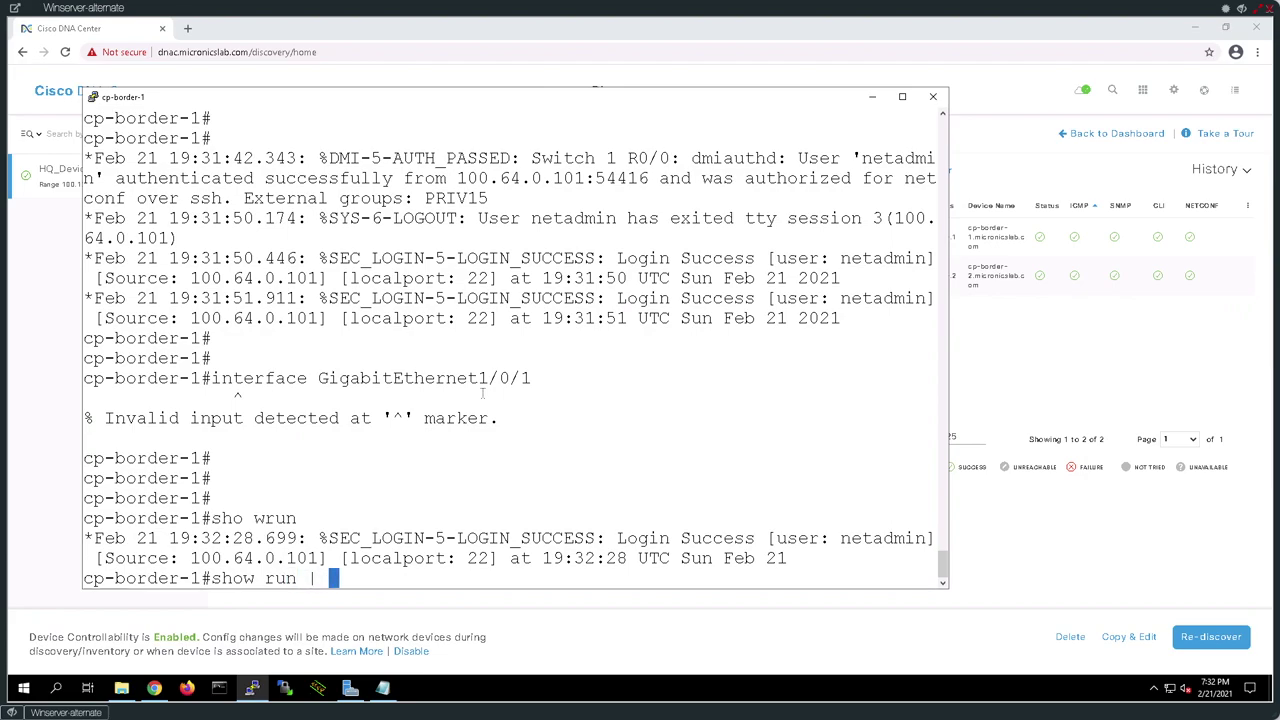
type("be v")
key("BackSpace")
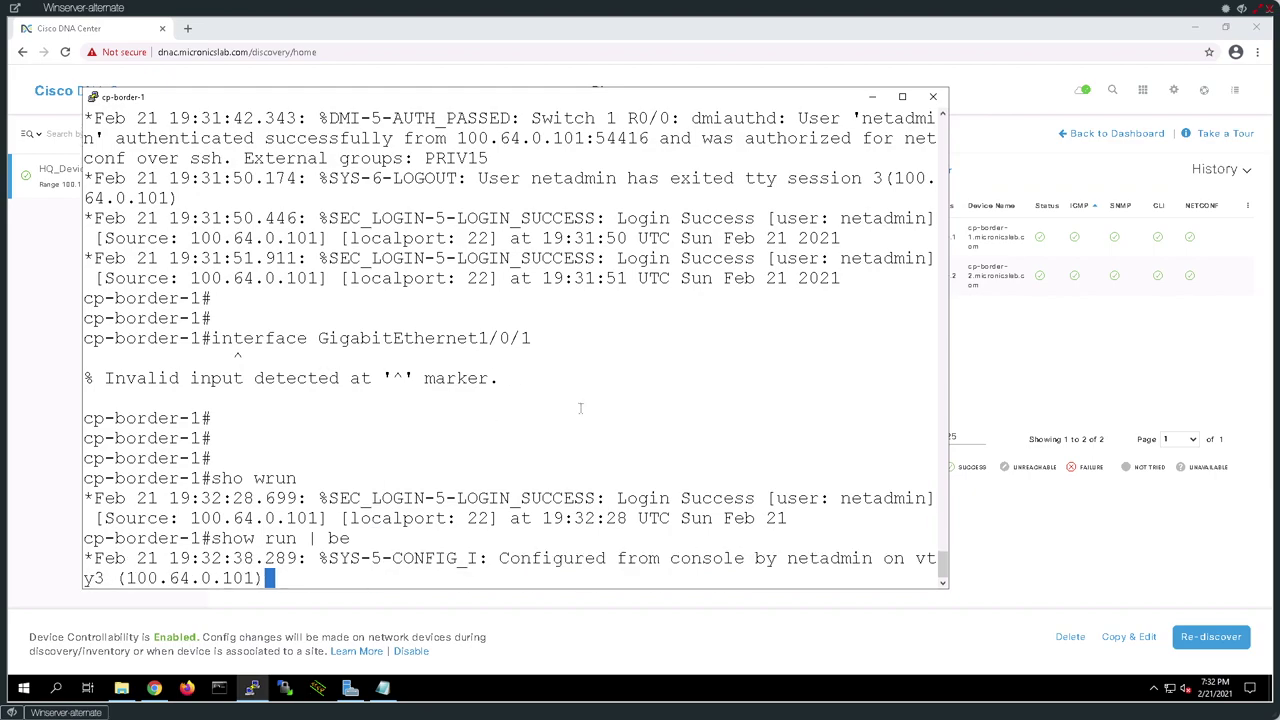
right_click(641, 369)
key("Return")
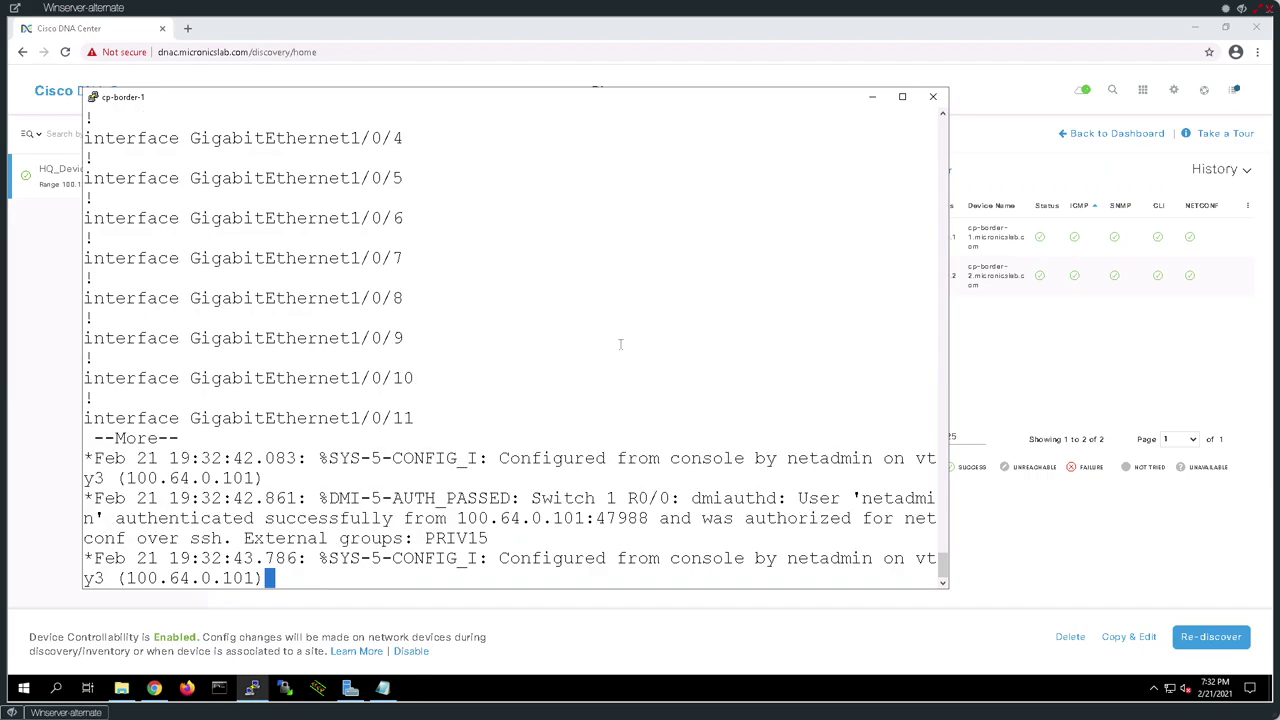
Review the new log messages: key import, NETCONF configuration and DNAC-CA trustpoint creation
mouse_move(943, 563)
left_mouse_down()
mouse_move(943, 534)
mouse_move(943, 551)
left_mouse_up()
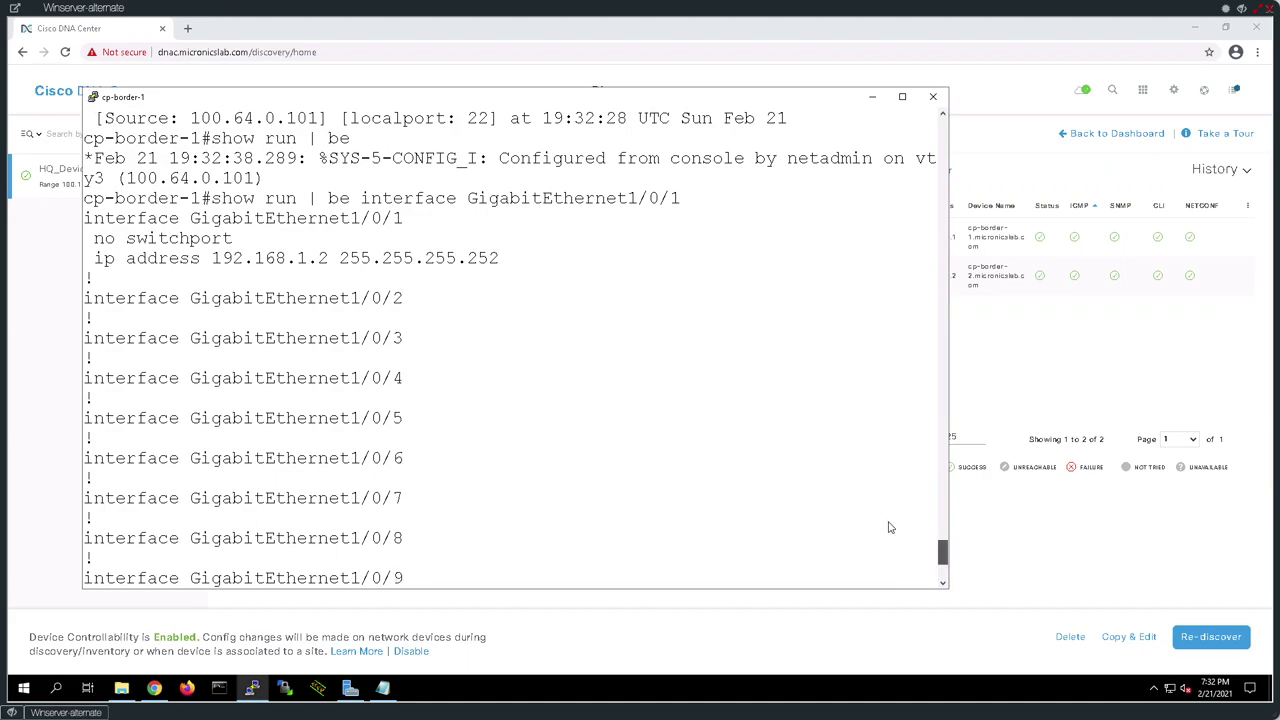
scroll(889, 526, "down", 4)
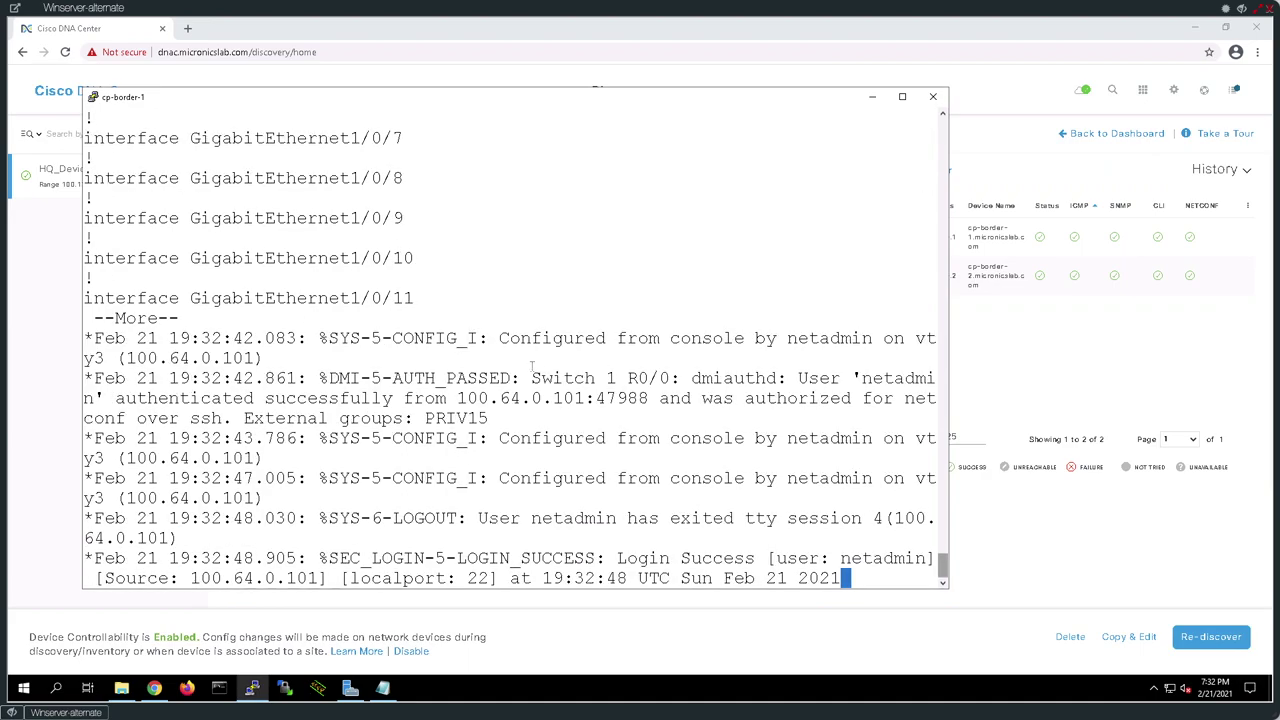
left_click_drag(252, 320, 840, 578)
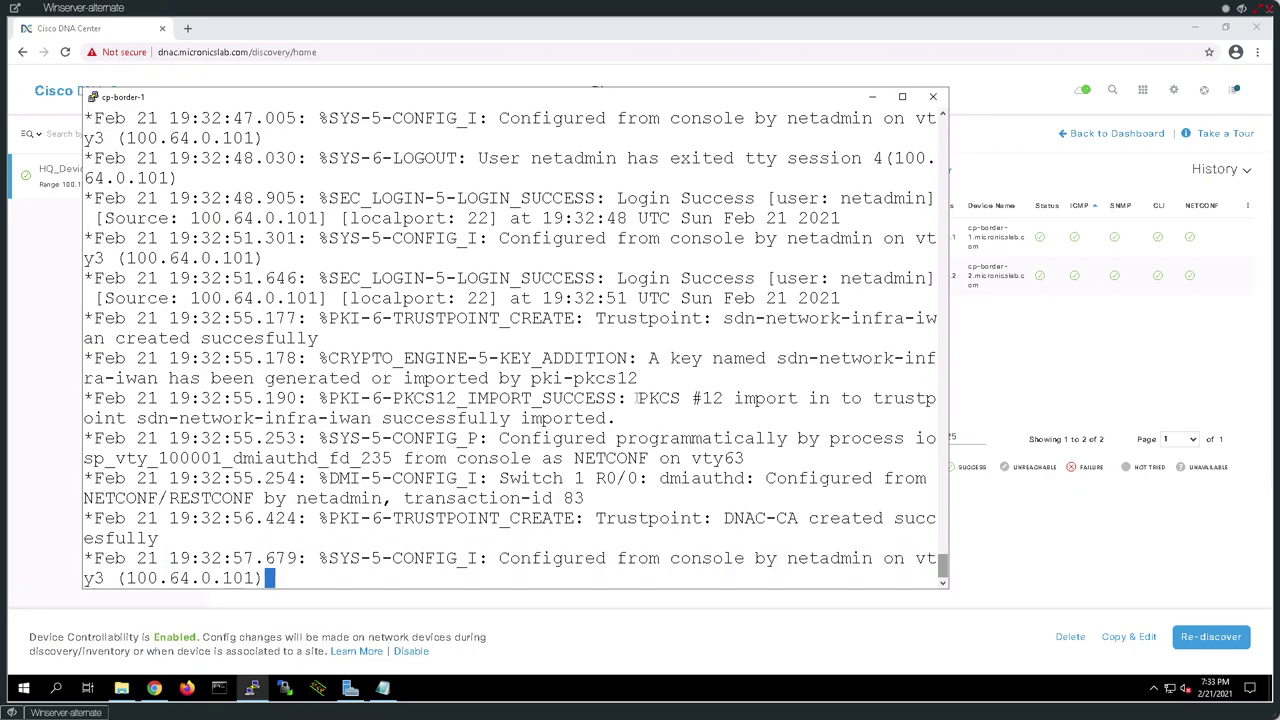
left_click_drag(628, 358, 866, 397)
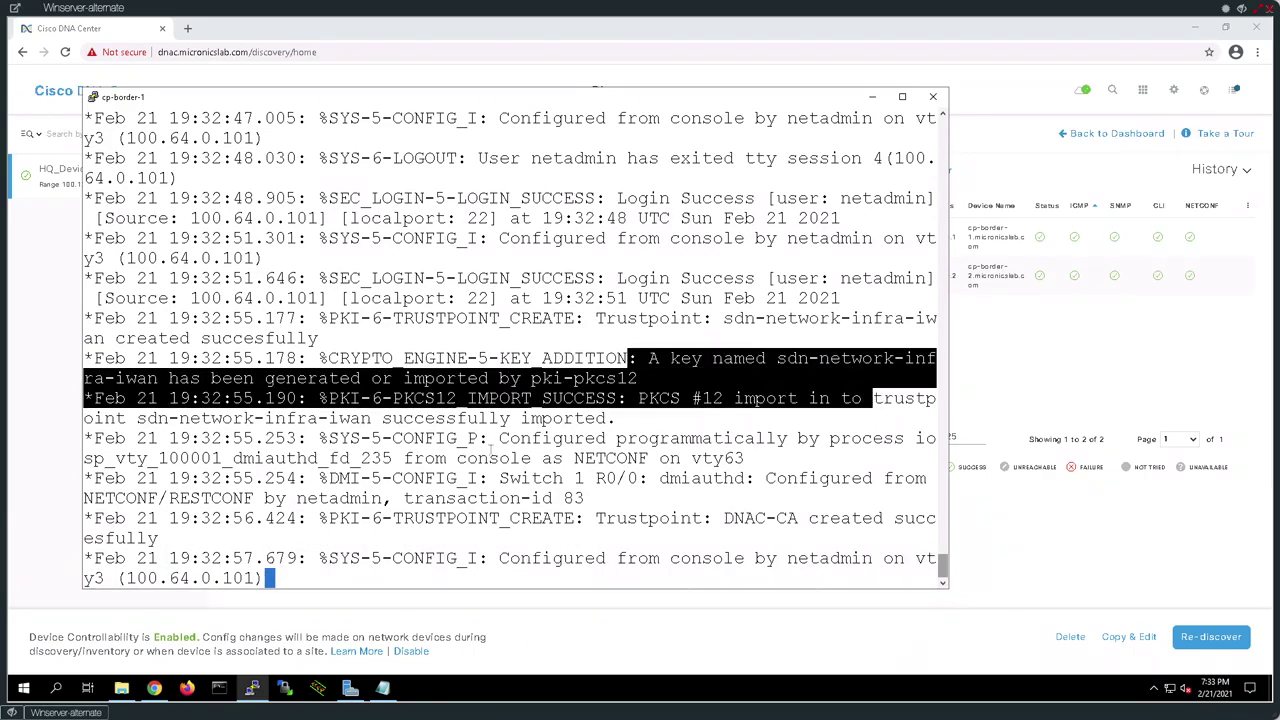
left_click(492, 450)
left_click_drag(392, 438, 646, 460)
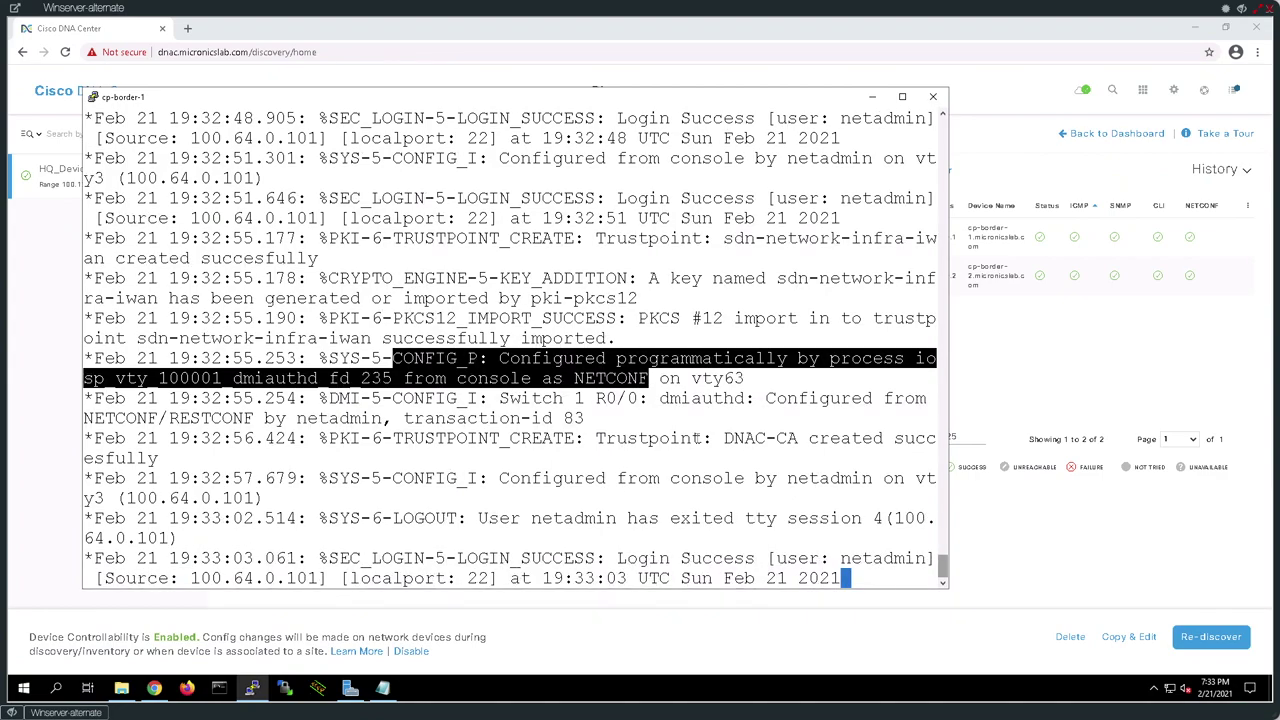
left_click_drag(393, 438, 797, 438)
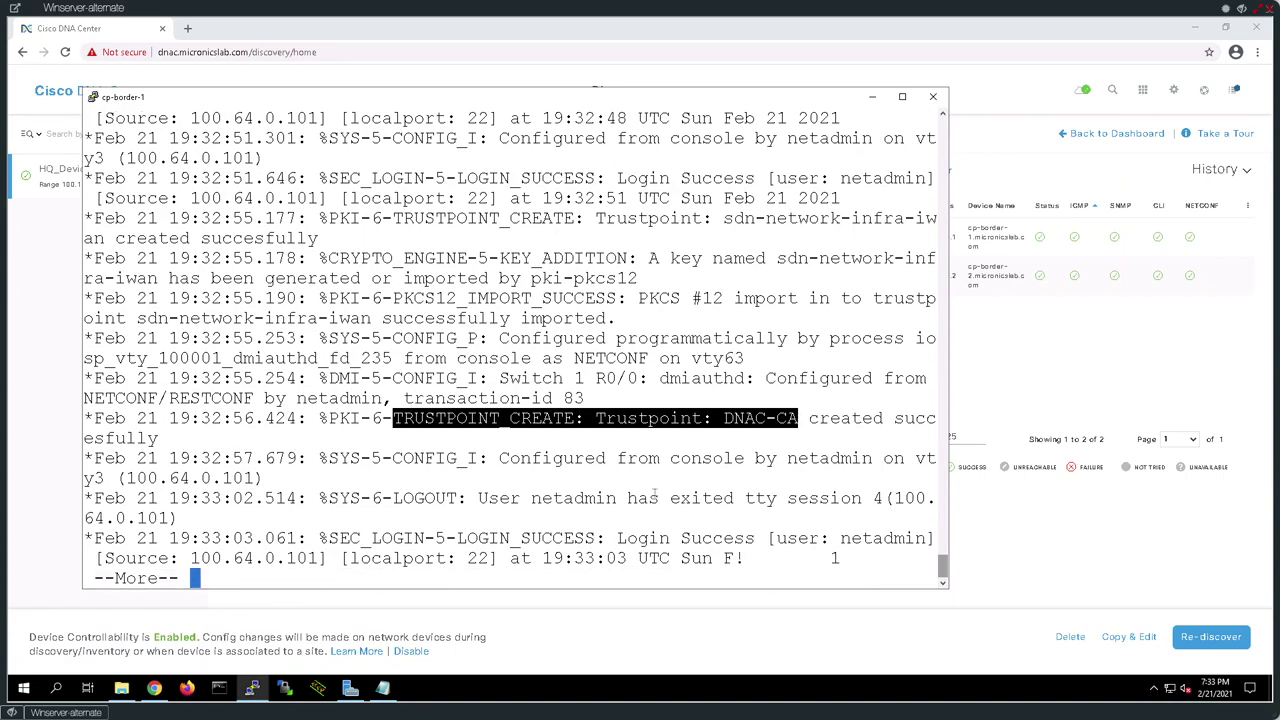
Quit the paged output and rerun the show run command from GigabitEthernet1/0/1
key("q")
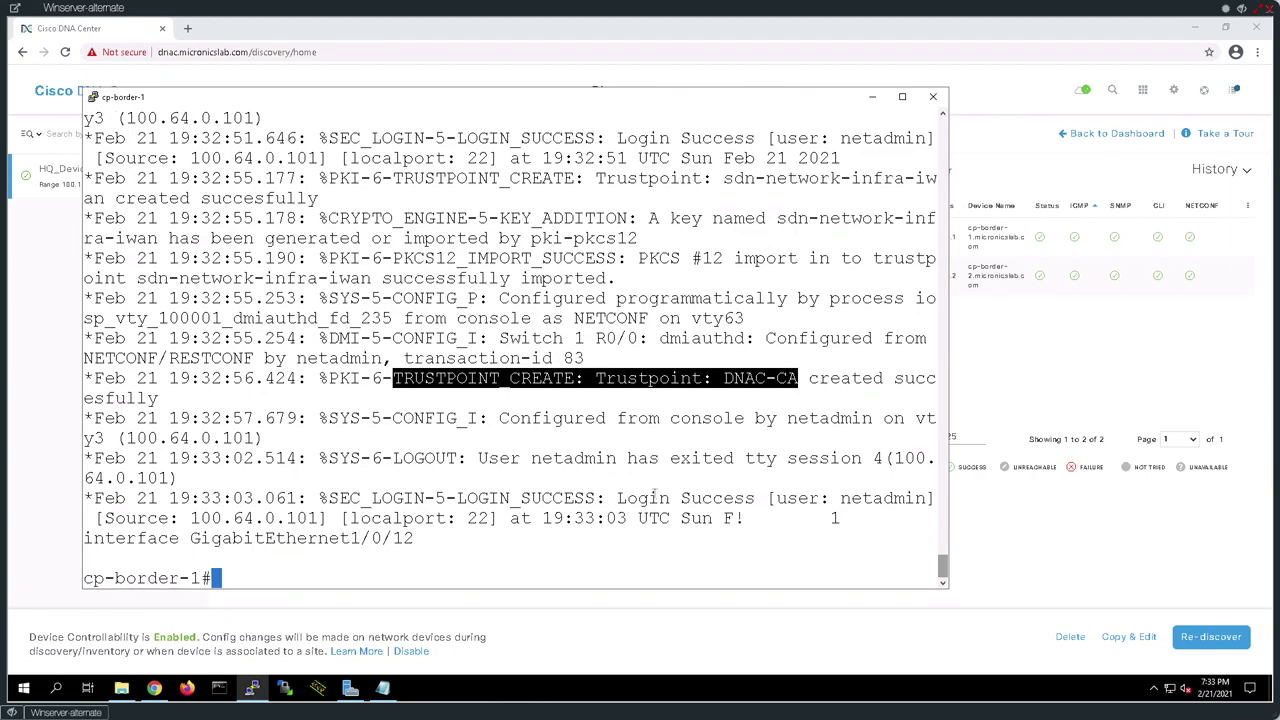
key("Return")
key("Return")
key("Return")
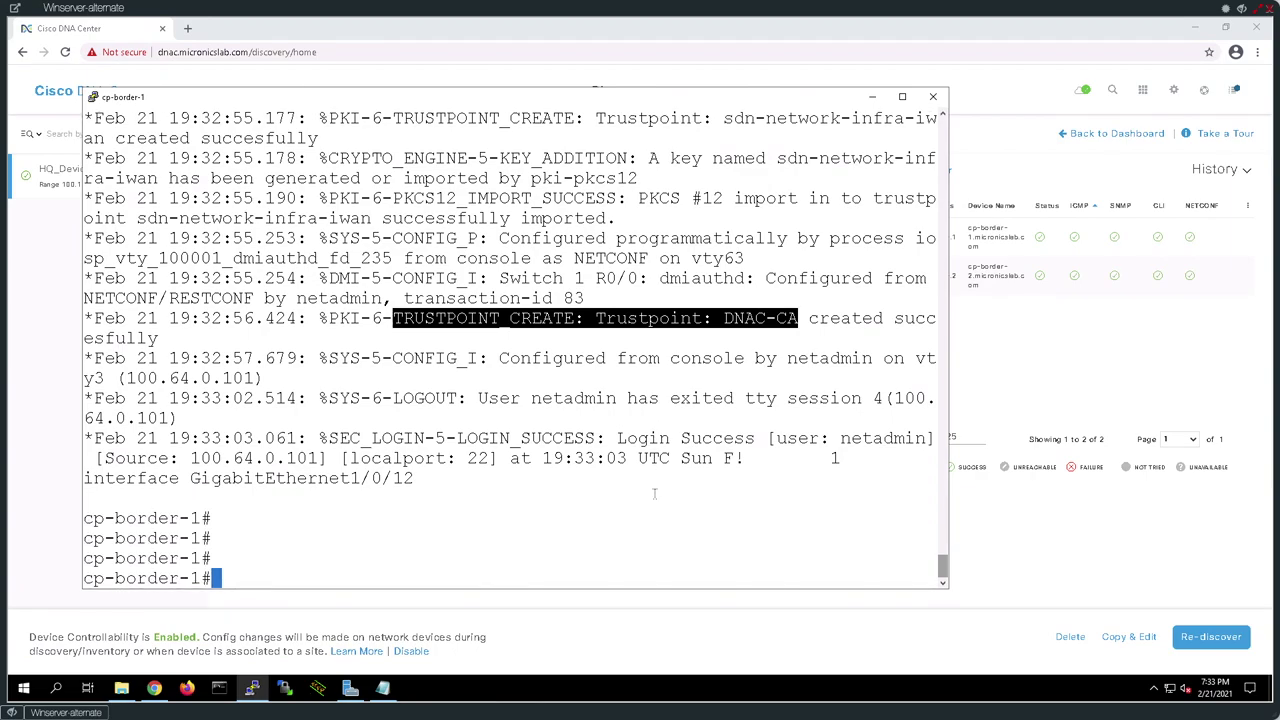
right_click(654, 493)
key("Return")
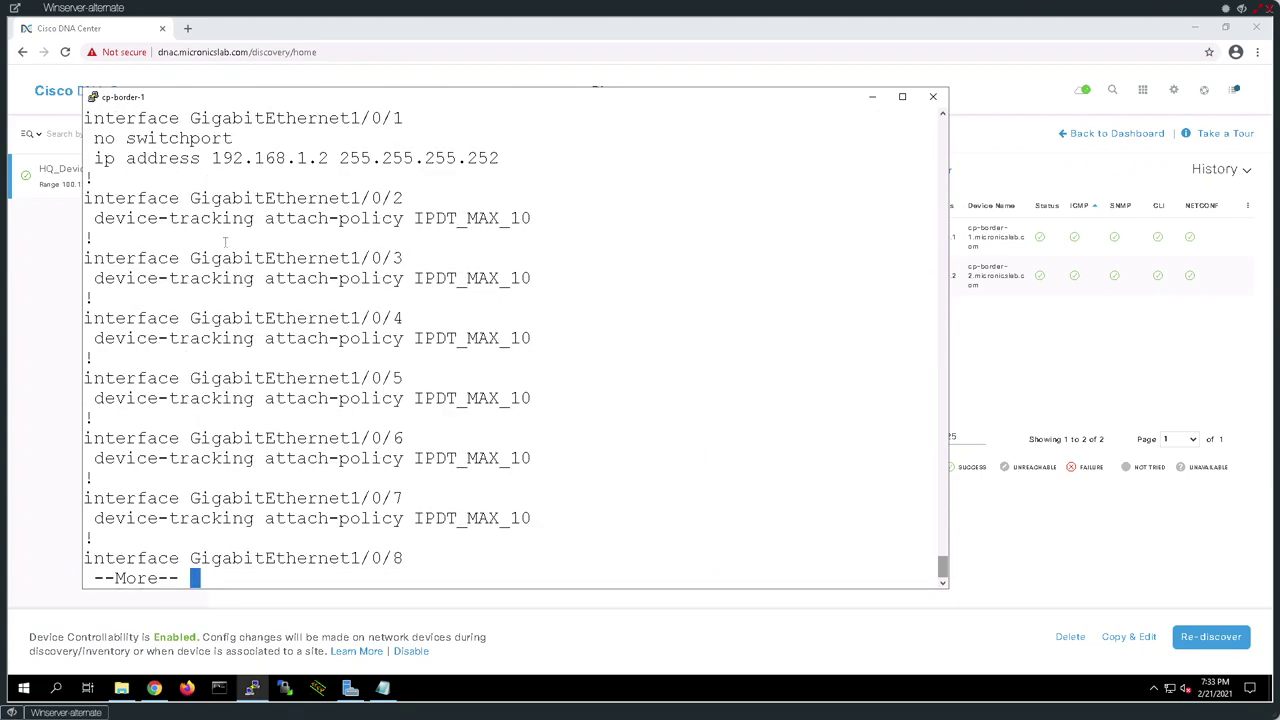
Highlight the device-tracking attach-policy IPDT_MAX_10 lines, including on GigabitEthernet1/0/3
left_click_drag(535, 220, 95, 218)
left_click_drag(528, 277, 92, 280)
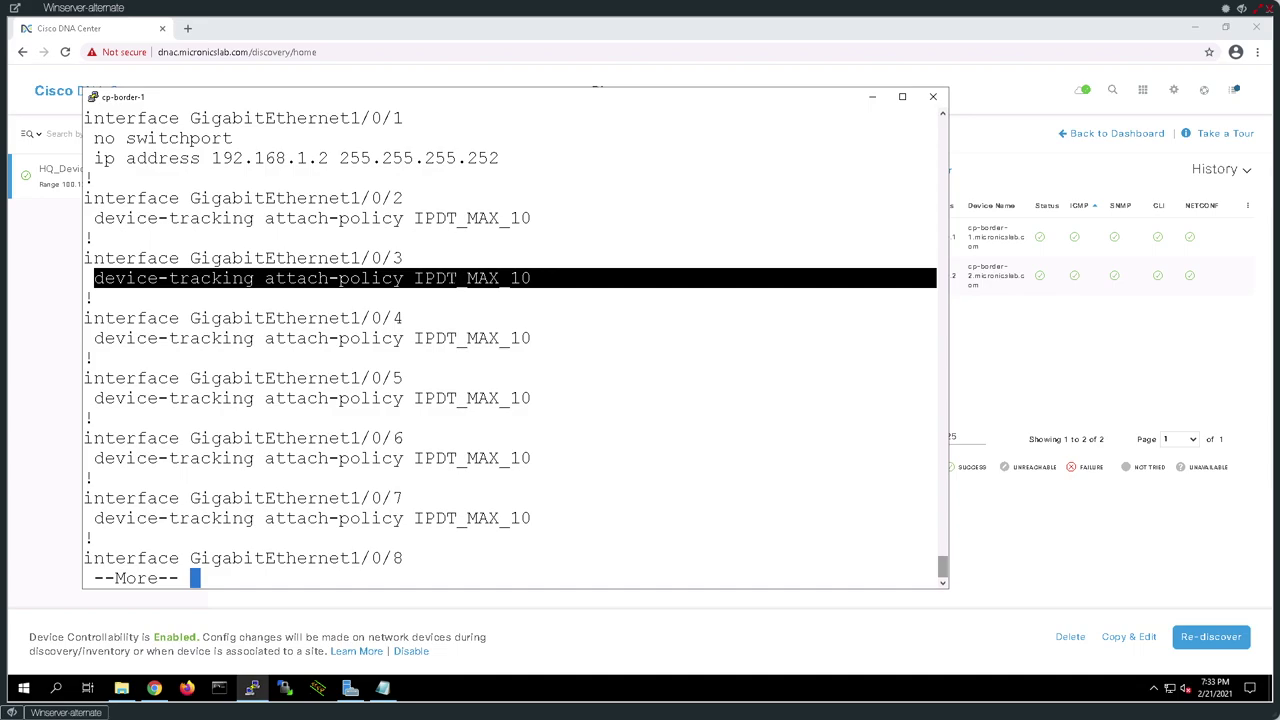
left_click_drag(404, 278, 558, 281)
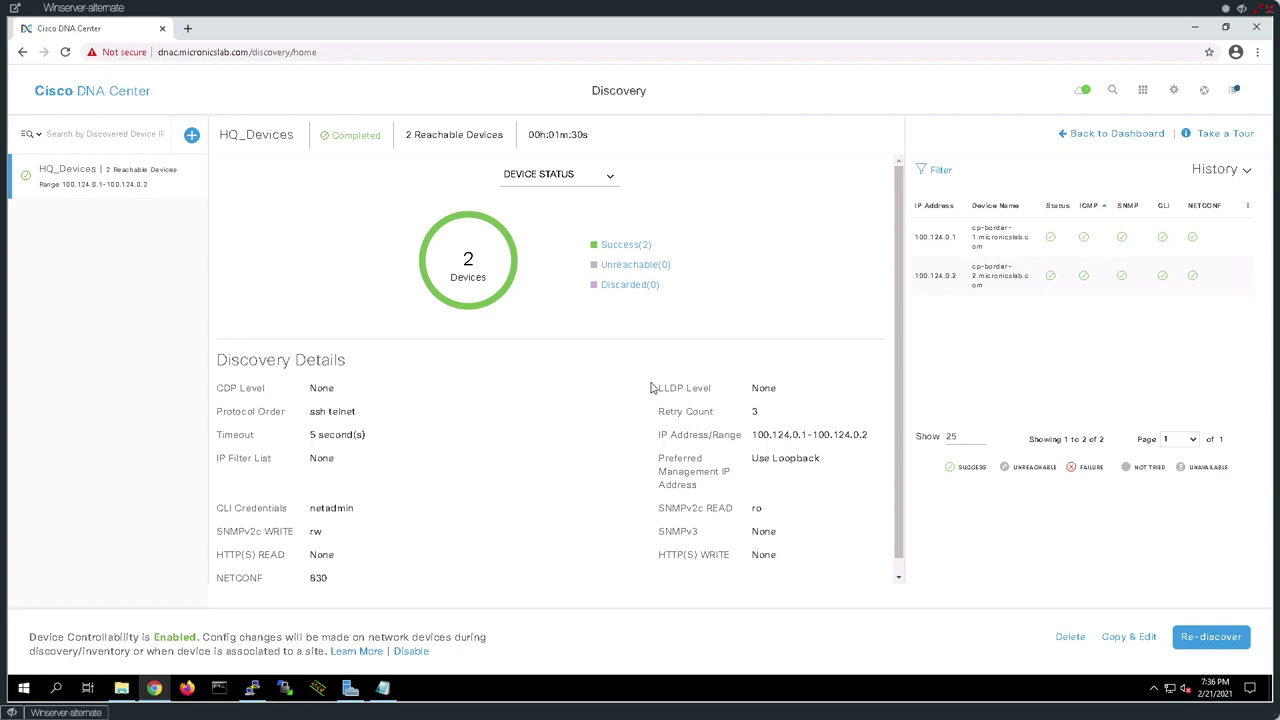
In the Provision inventory, expand US > SJC > SJC-HQ and list Unassigned Devices showing cp-border-1 and cp-border-2
left_click(77, 97)
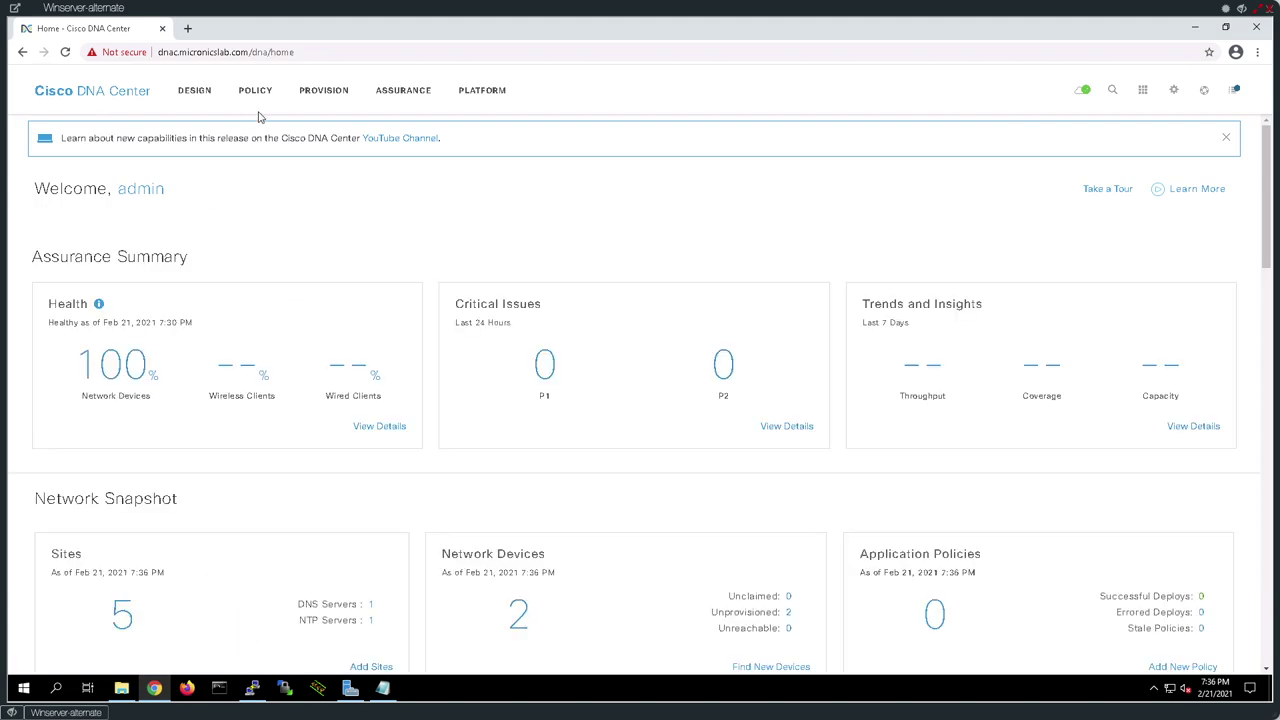
left_click(320, 96)
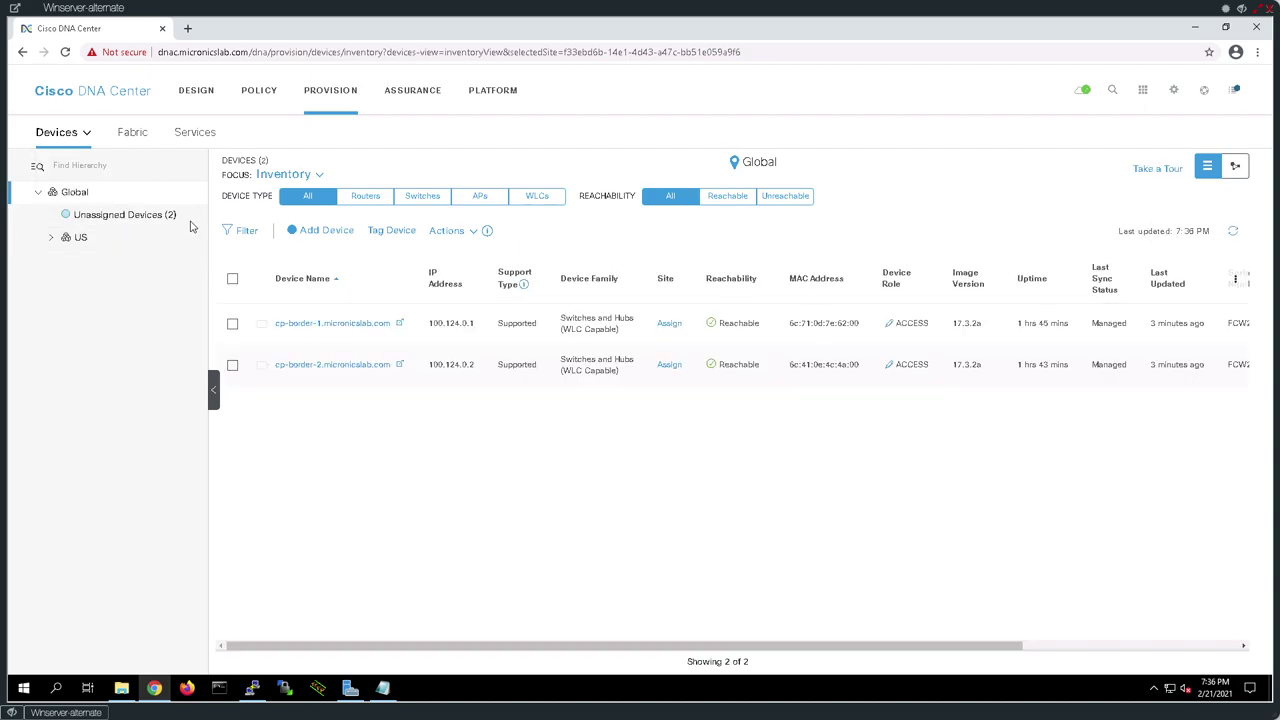
left_click(51, 237)
left_click(63, 261)
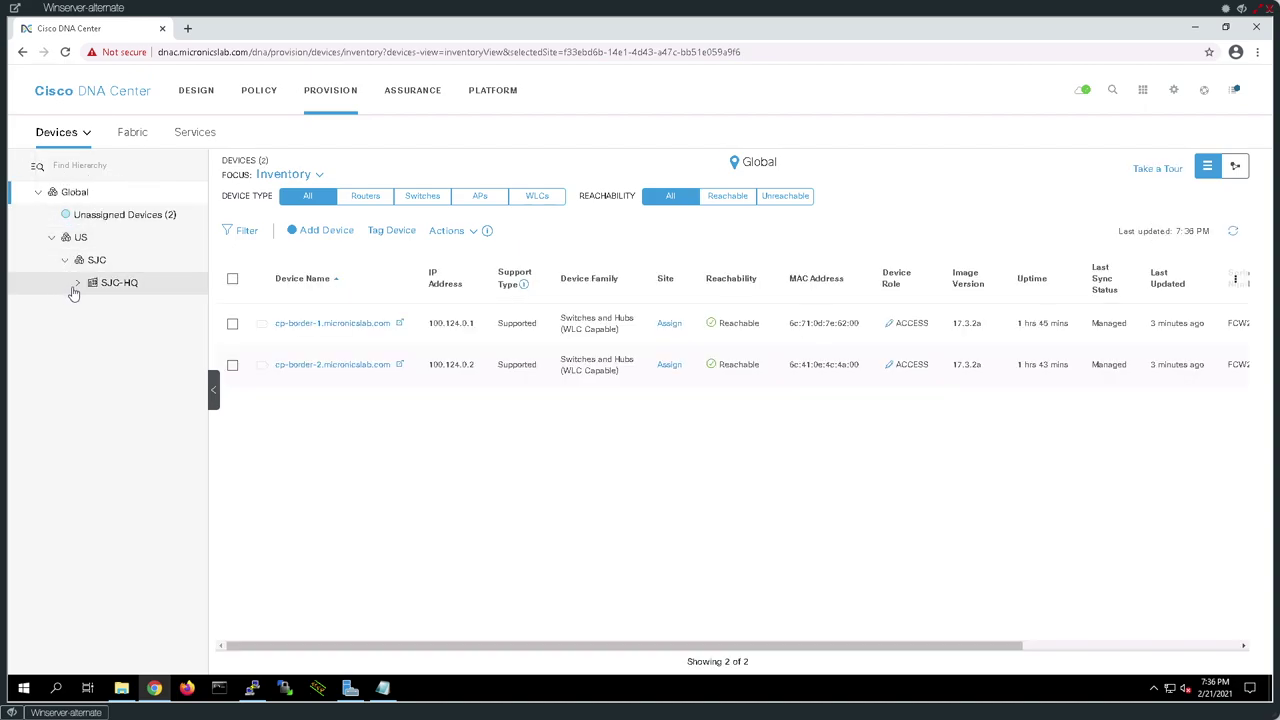
left_click(77, 283)
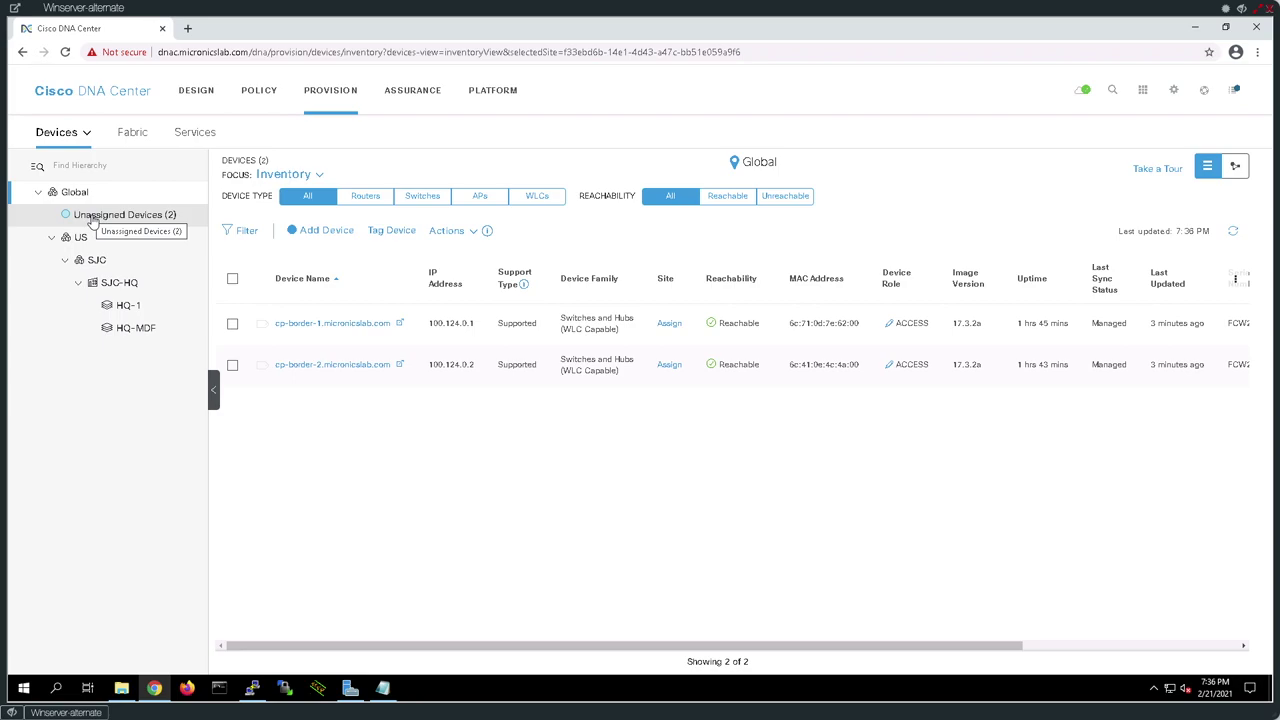
left_click(92, 217)
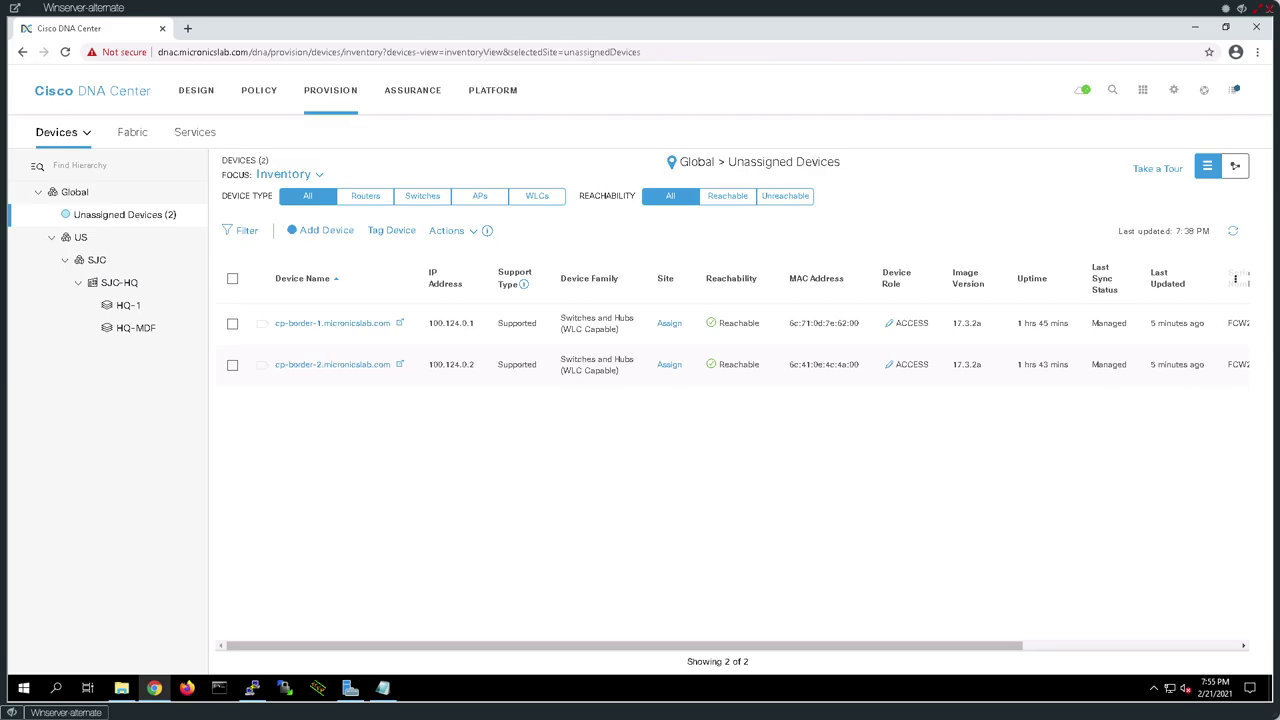
Select both cp-border switches and launch Provision Device from the Actions menu
left_click(232, 280)
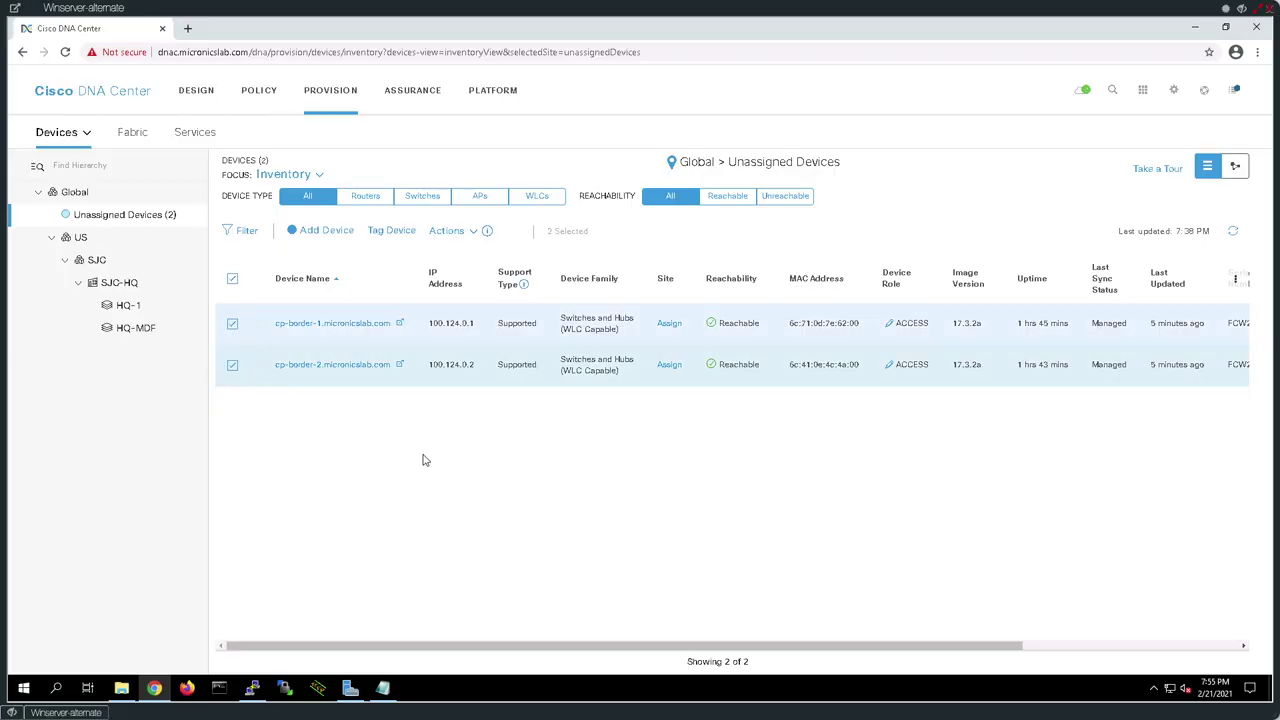
left_click(459, 236)
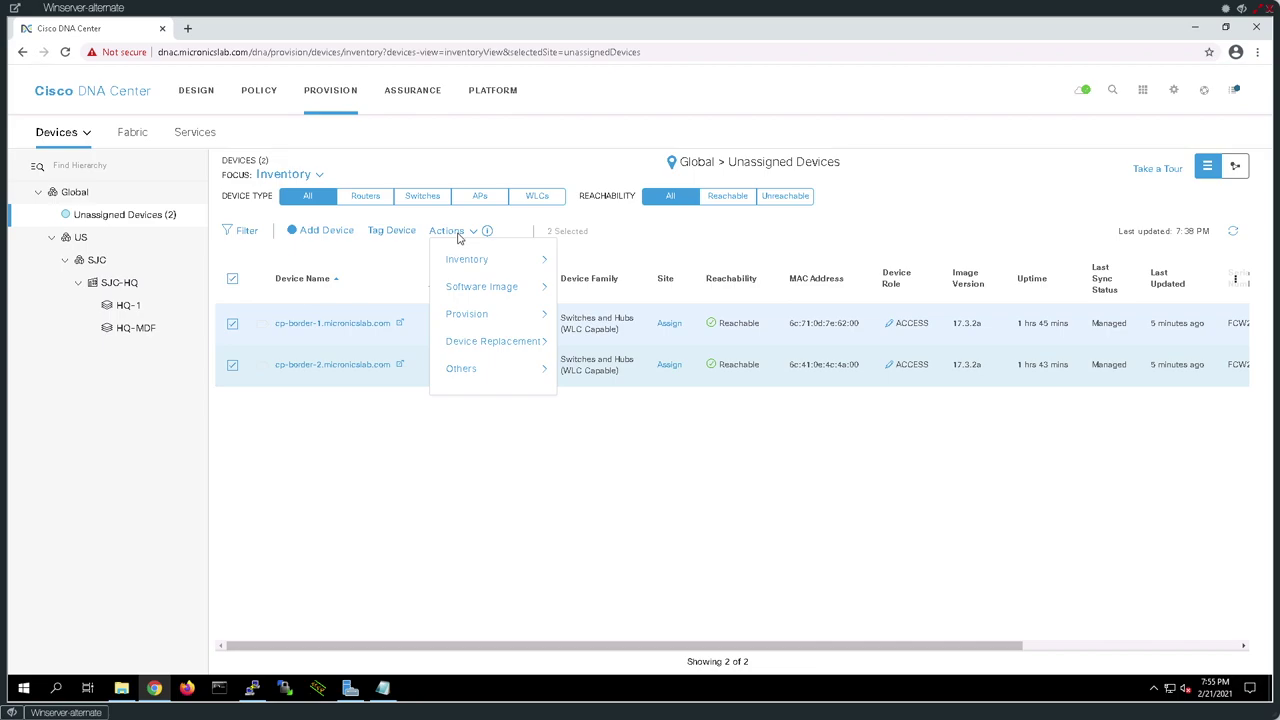
mouse_move(470, 320)
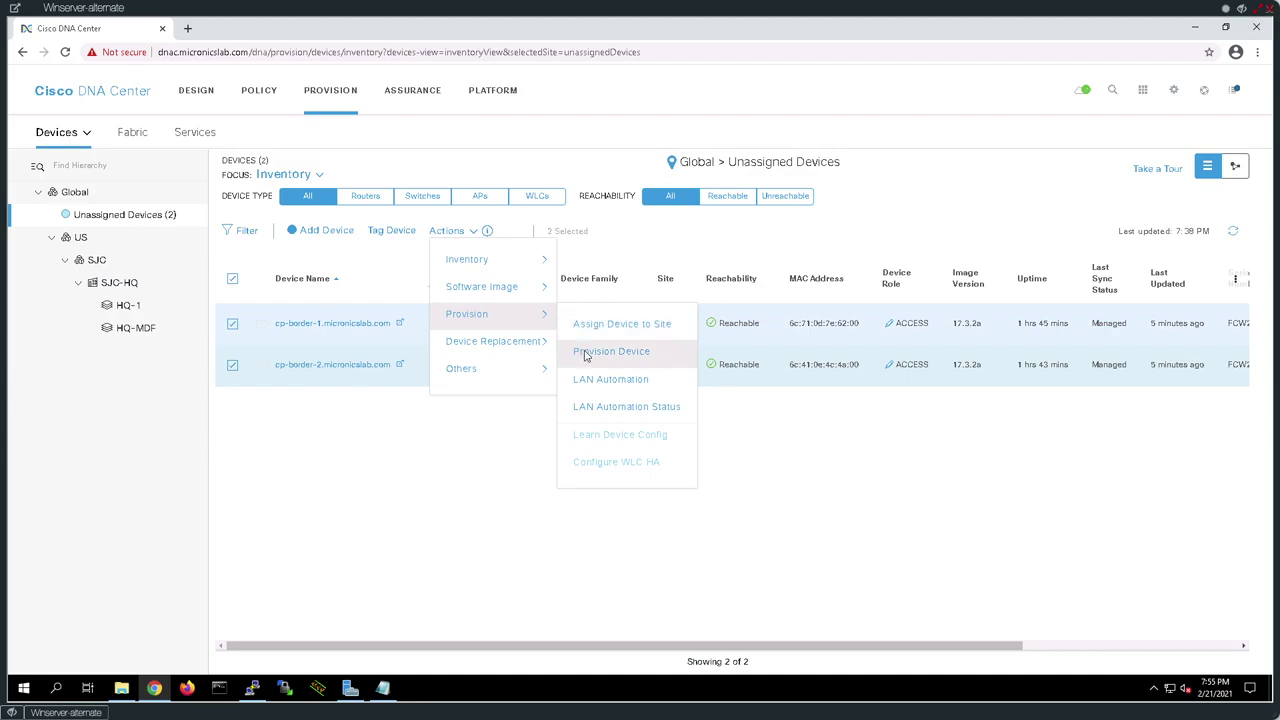
left_click(586, 354)
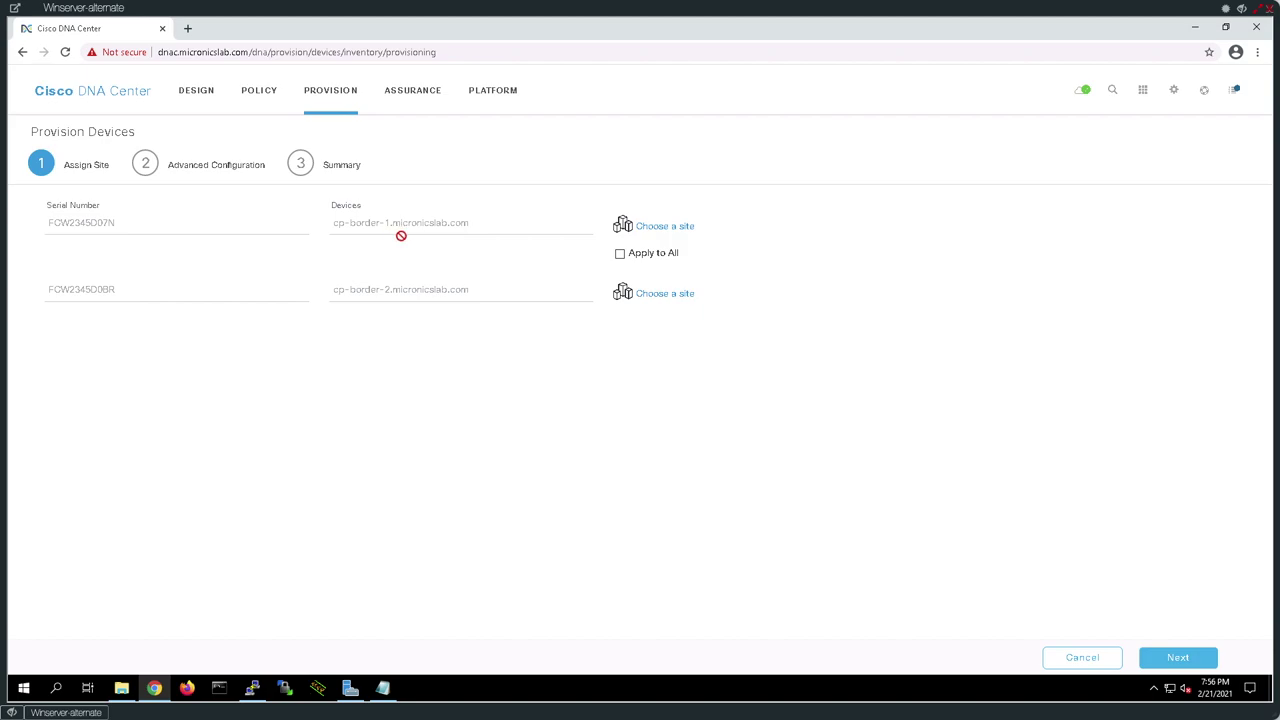
Apply one site to both switches: Global/US/SJC/SJC-HQ/HQ-MDF, and save it
left_click(619, 256)
left_click(644, 234)
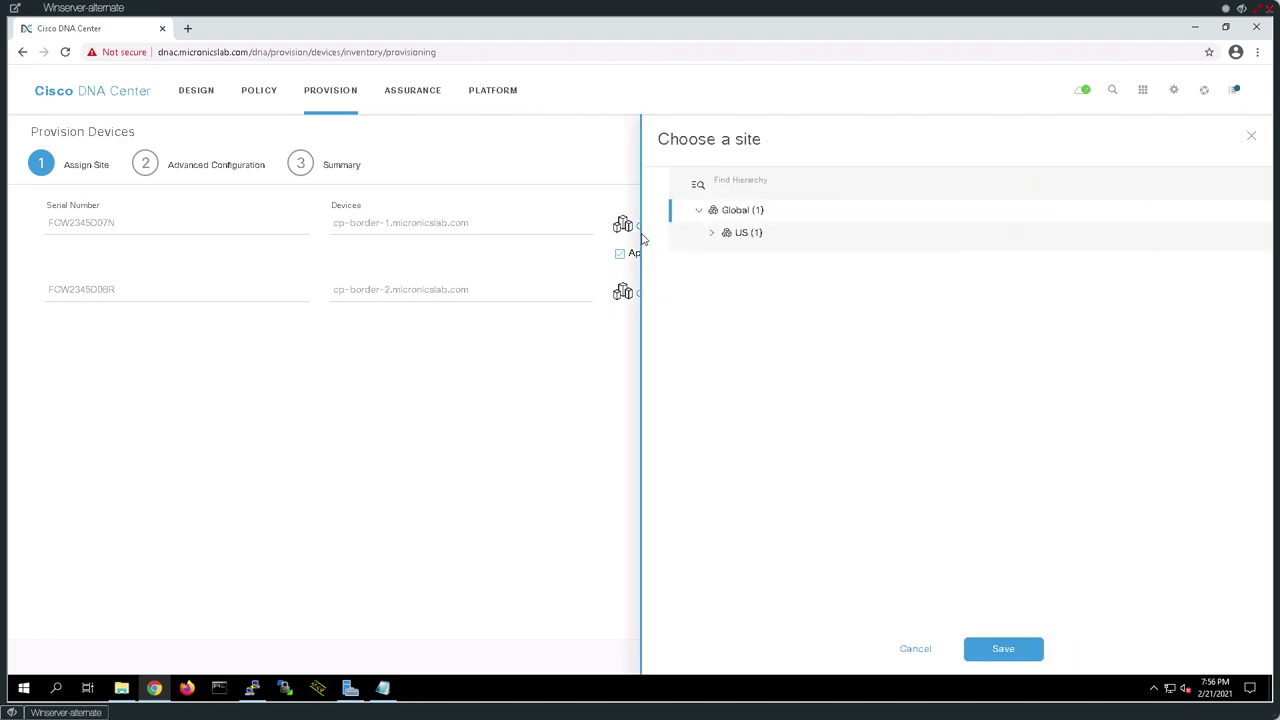
left_click(712, 233)
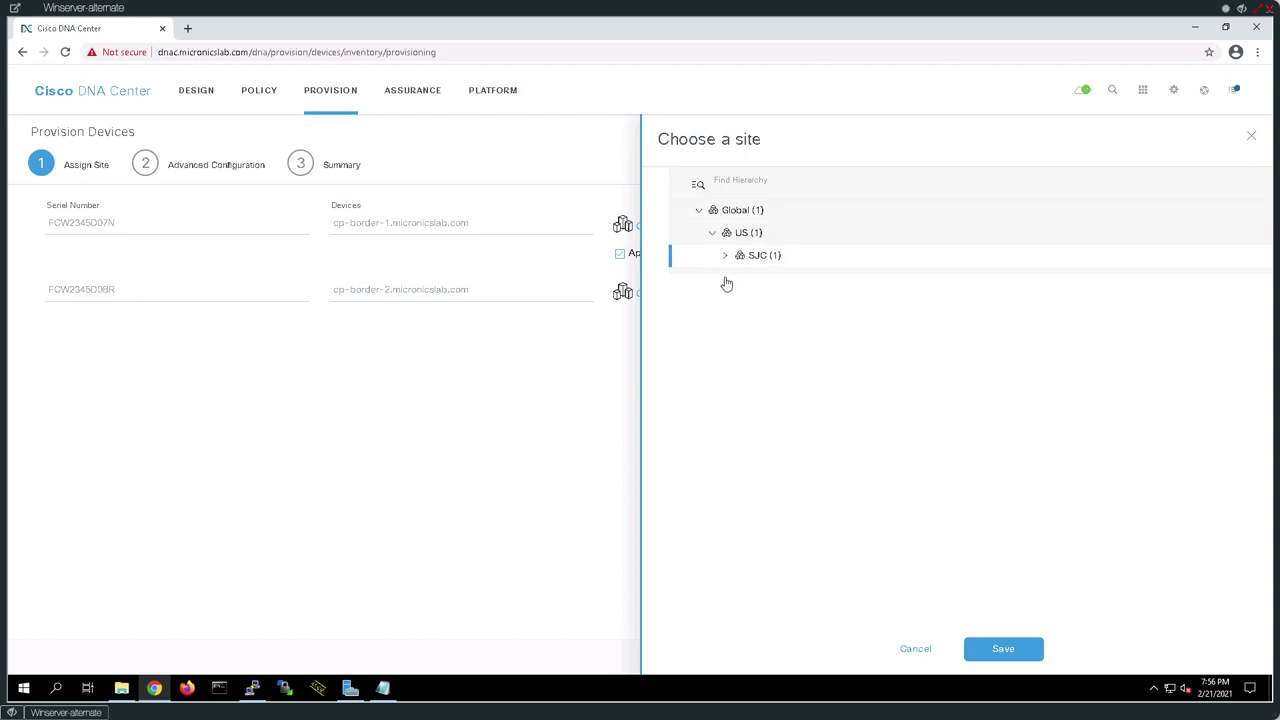
left_click(724, 256)
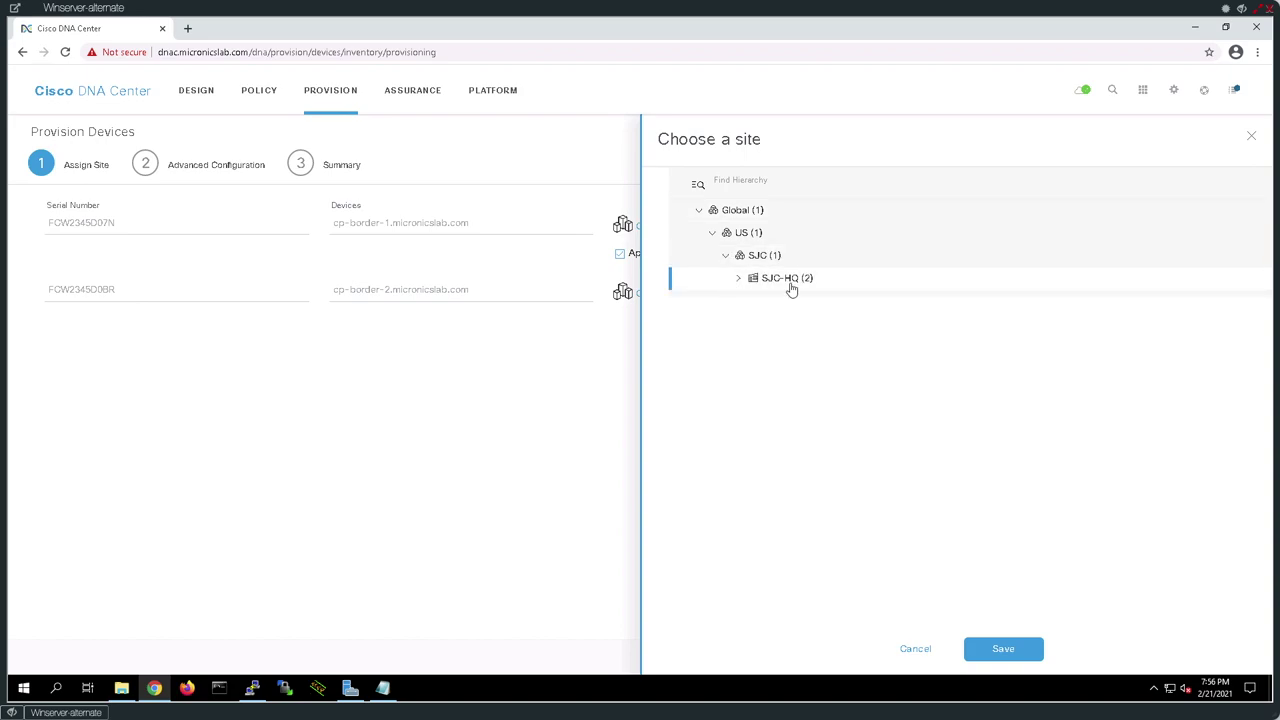
left_click(736, 279)
left_click(785, 327)
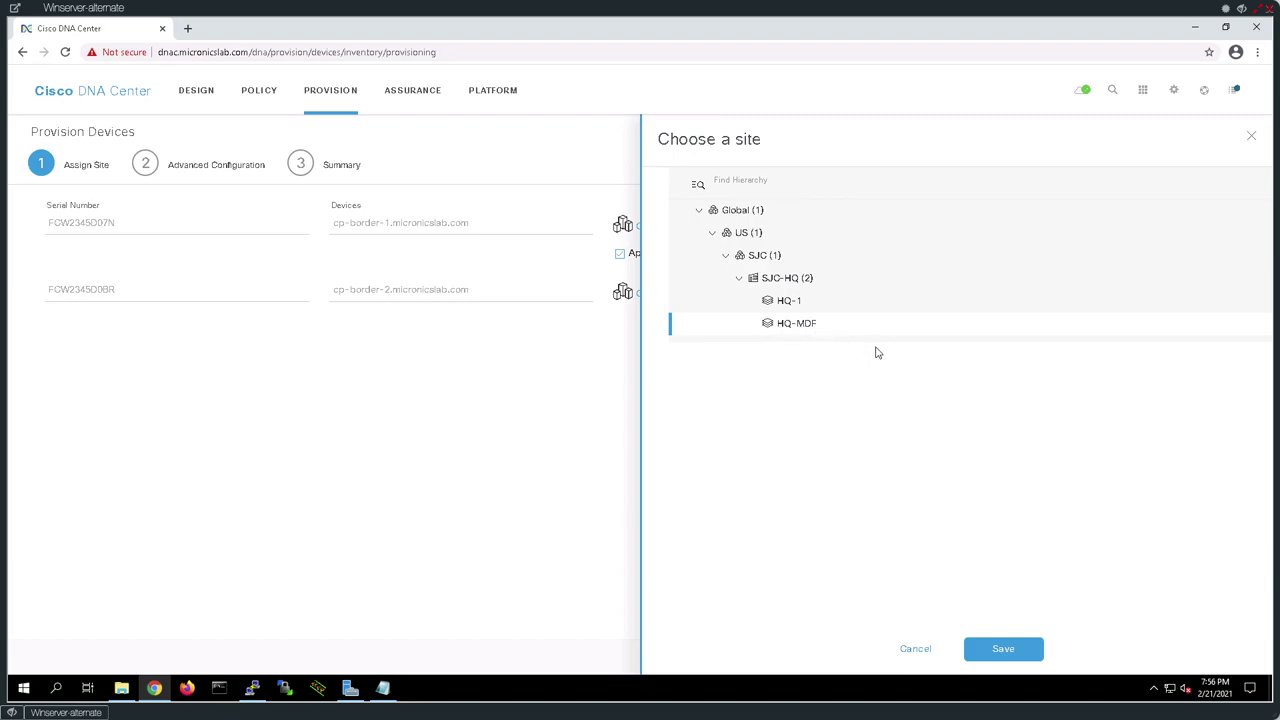
left_click(1007, 652)
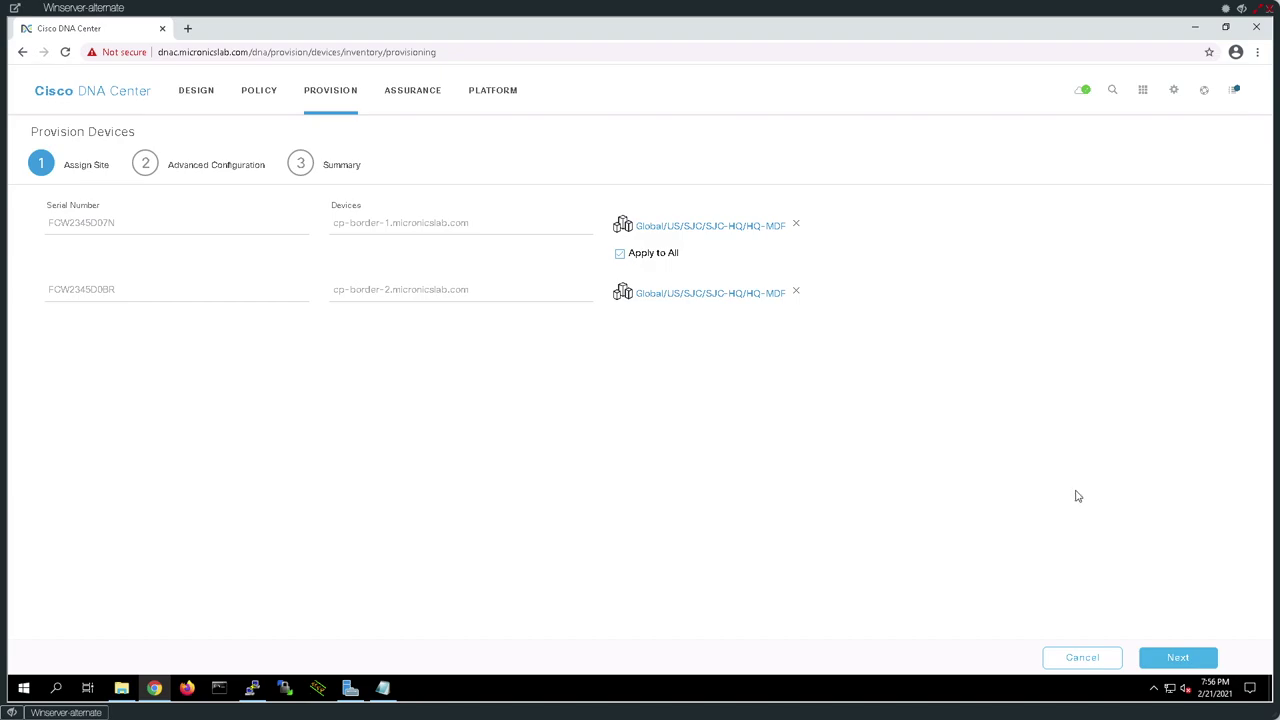
Advance past advanced configuration and summary, then deploy the provisioning to run Now
left_click(1178, 656)
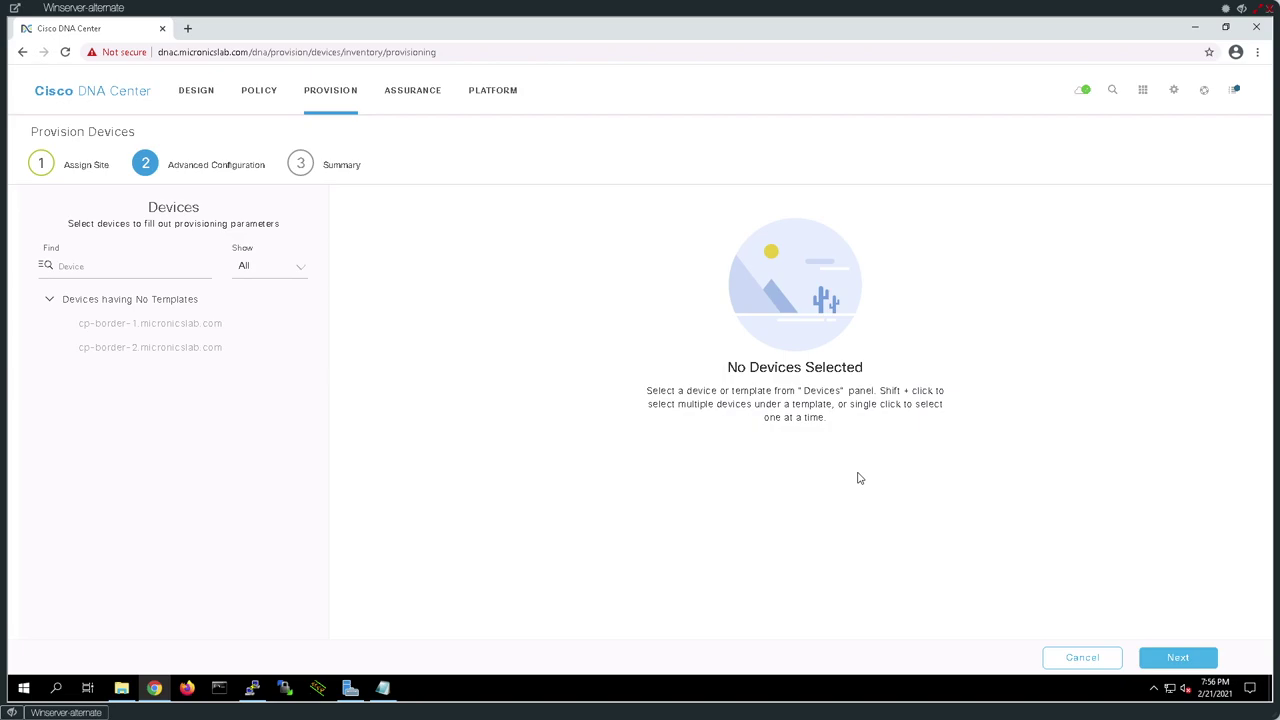
left_click(1176, 658)
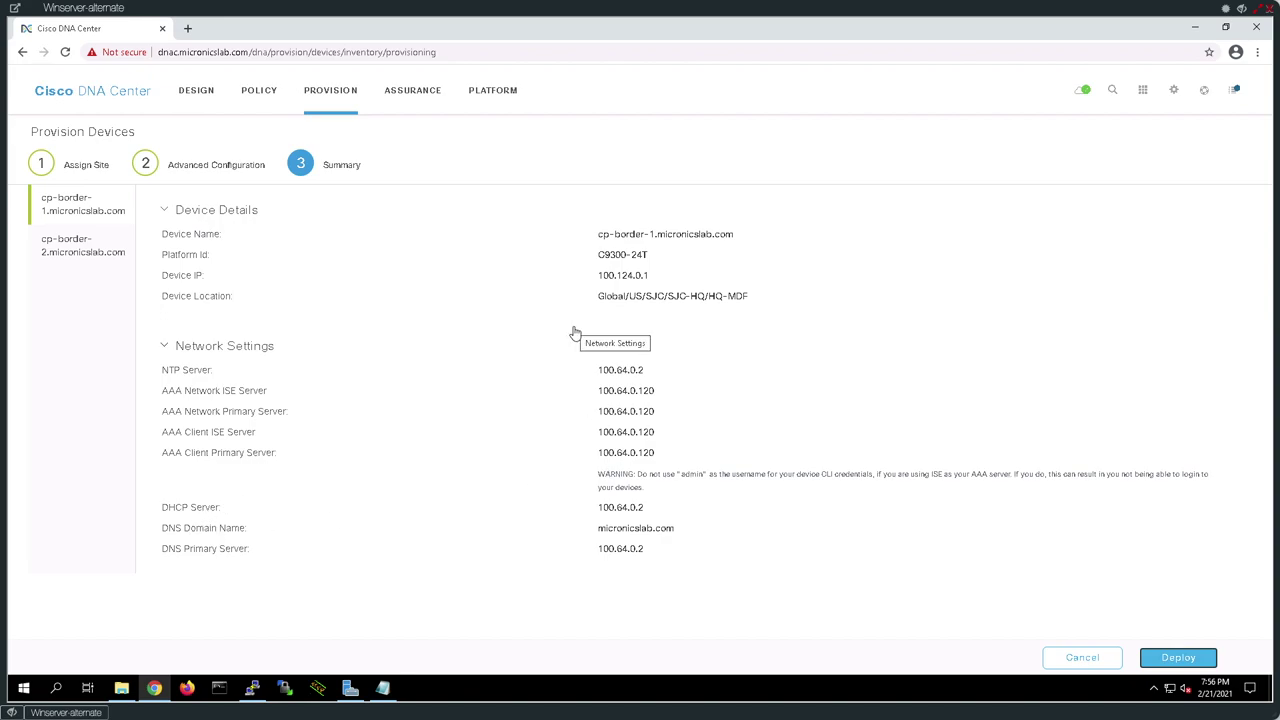
left_click(1156, 657)
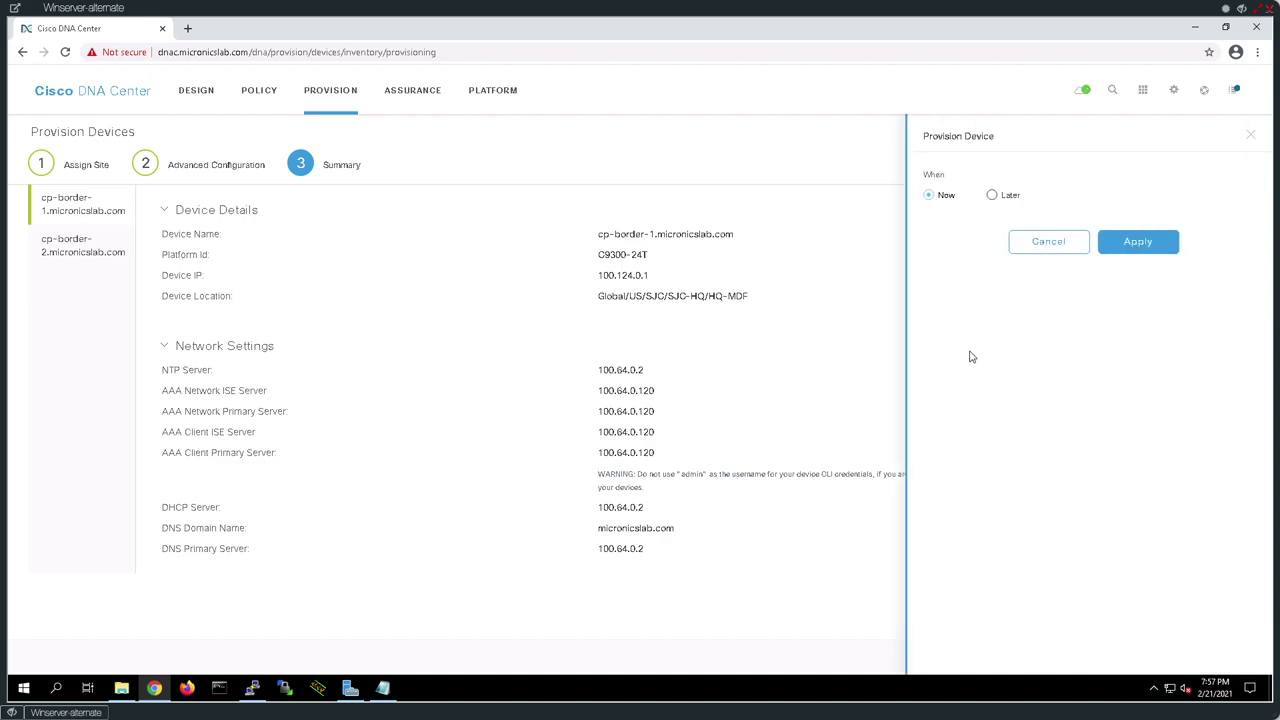
left_click(1138, 243)
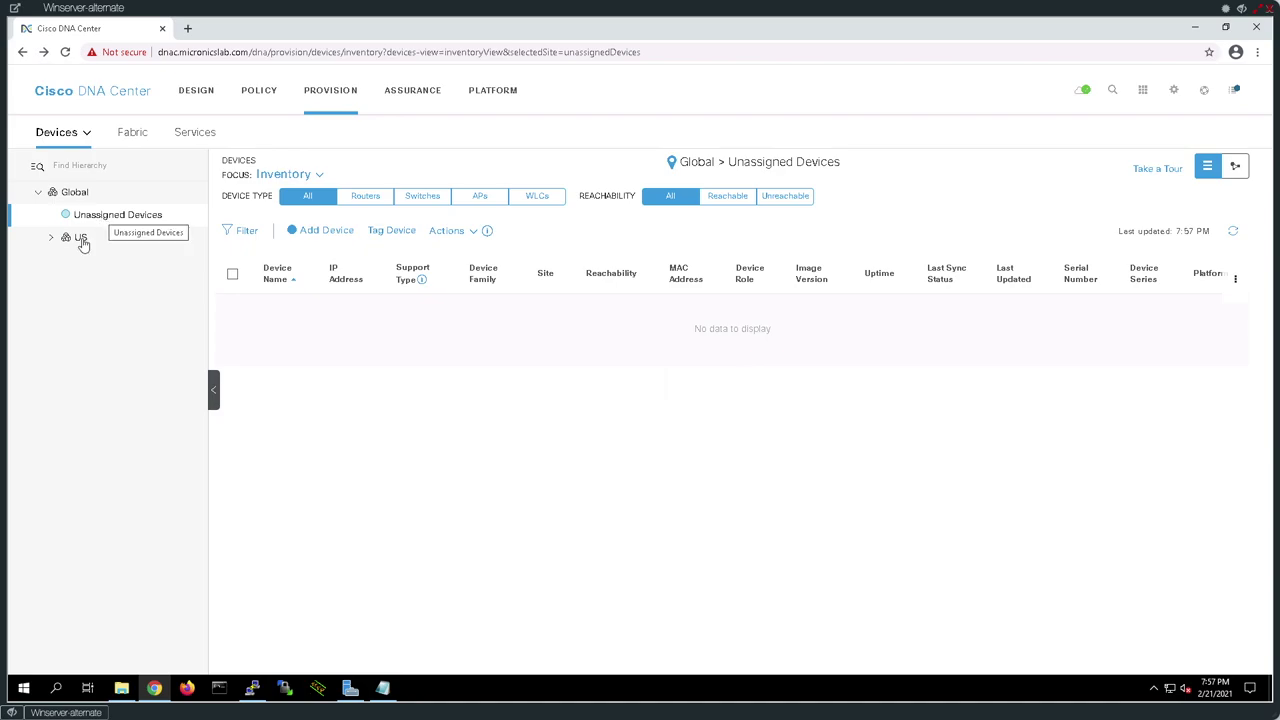
Expand US > SJC > SJC-HQ and open HQ-MDF's inventory showing both cp-border switches
left_click(50, 240)
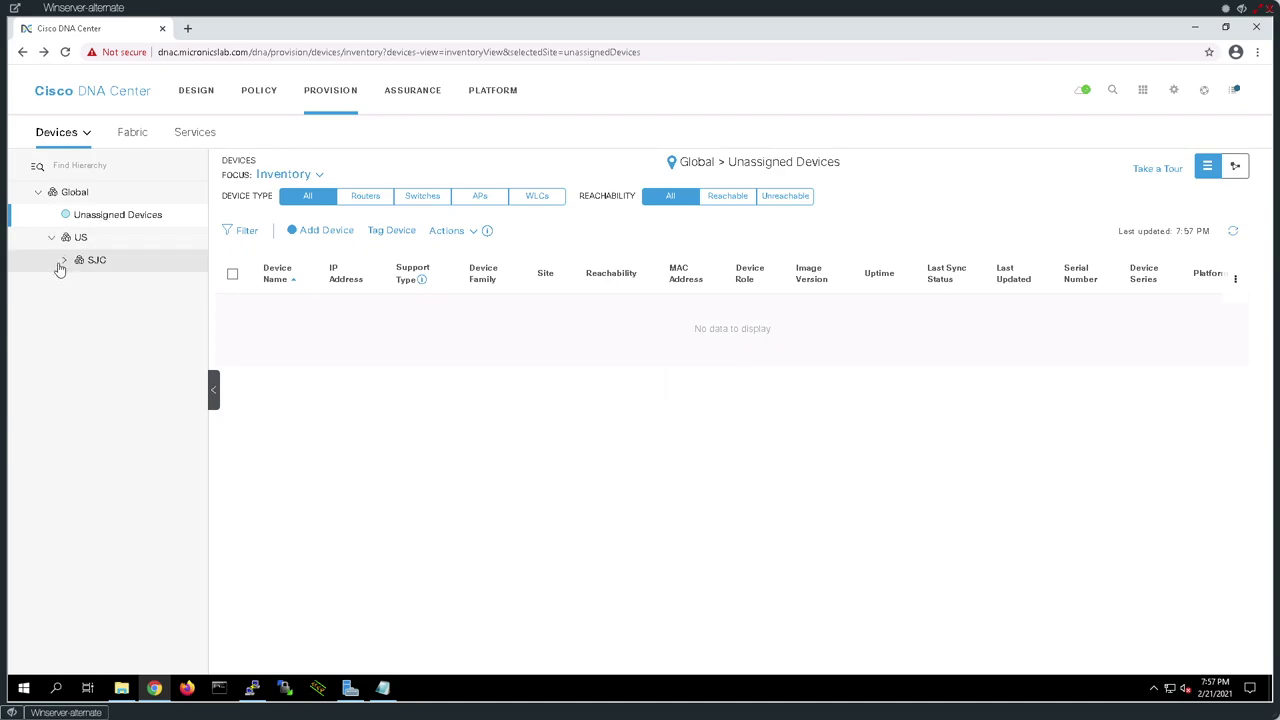
left_click(64, 261)
left_click(78, 283)
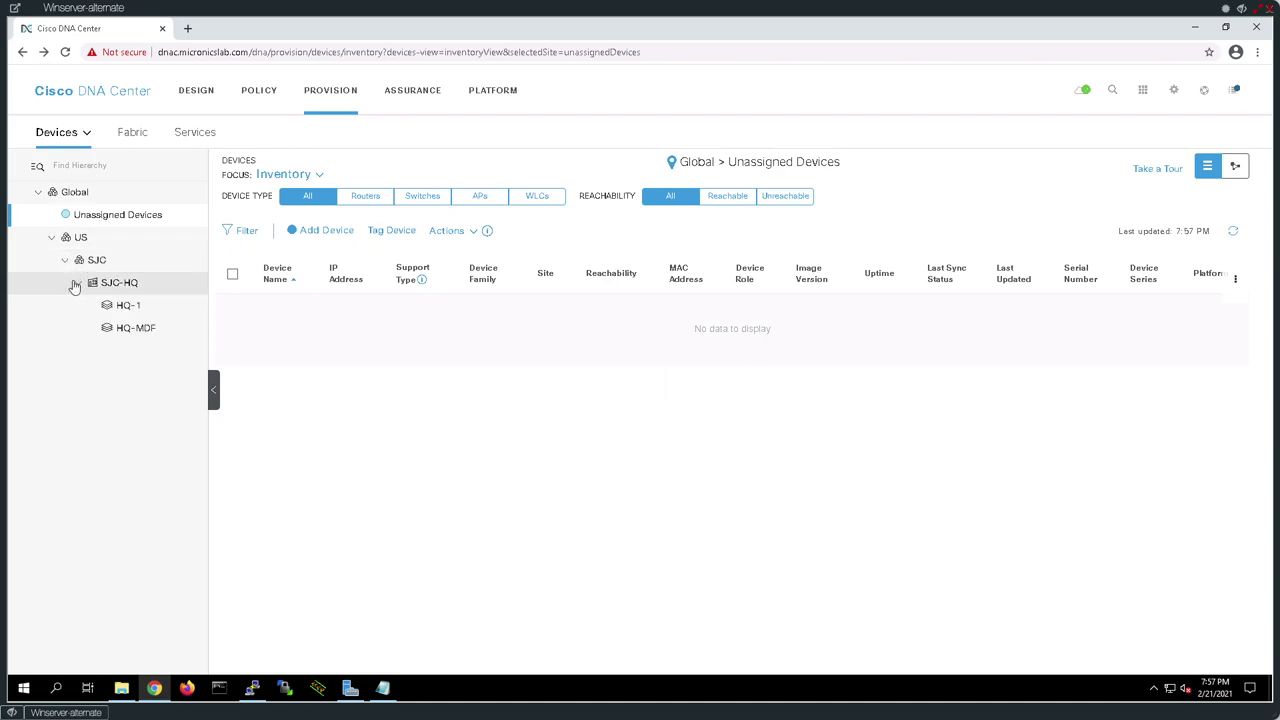
left_click(120, 333)
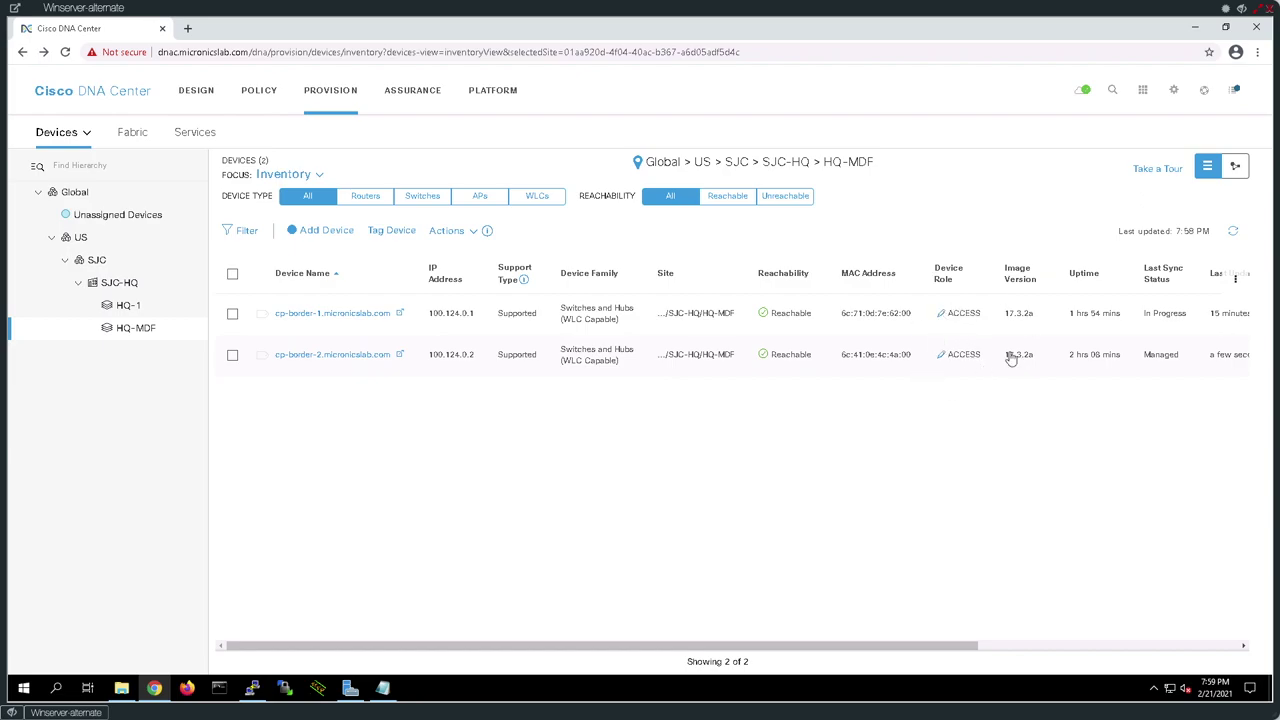
View HQ-MDF as a topology map, return to list view, and switch to the cp-border-1 PuTTY console
left_click(1235, 166)
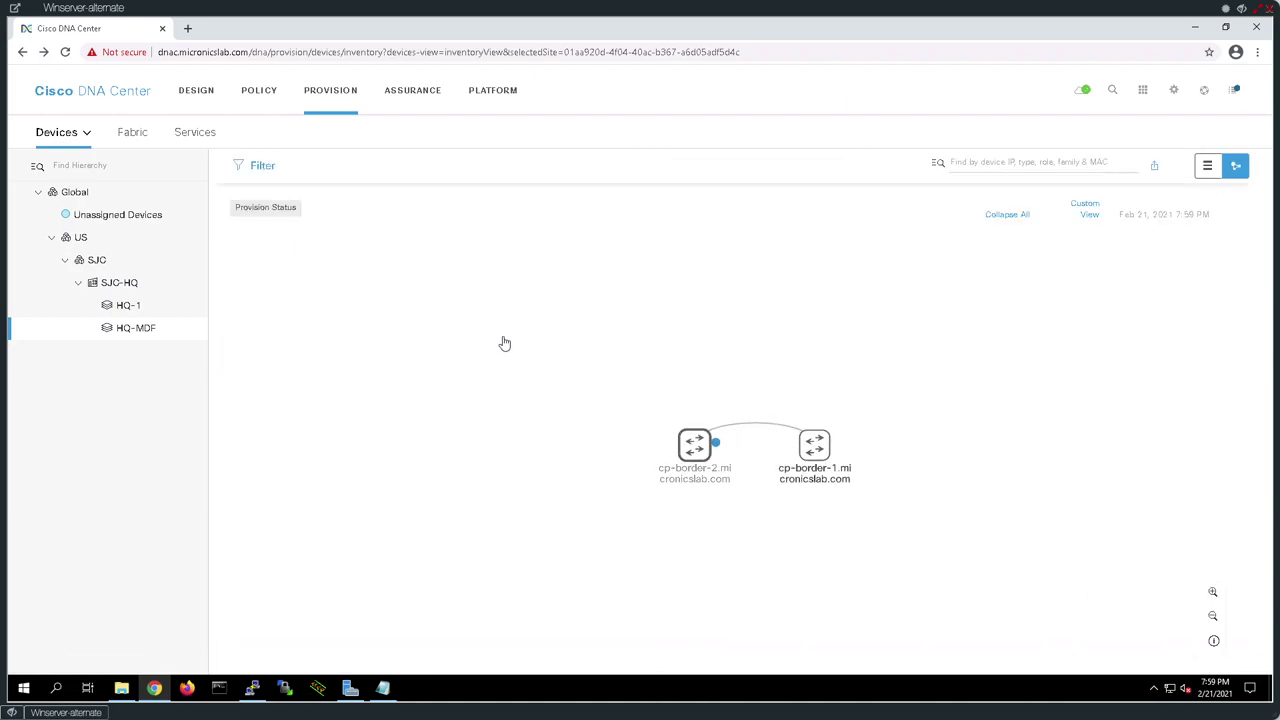
left_click(1208, 168)
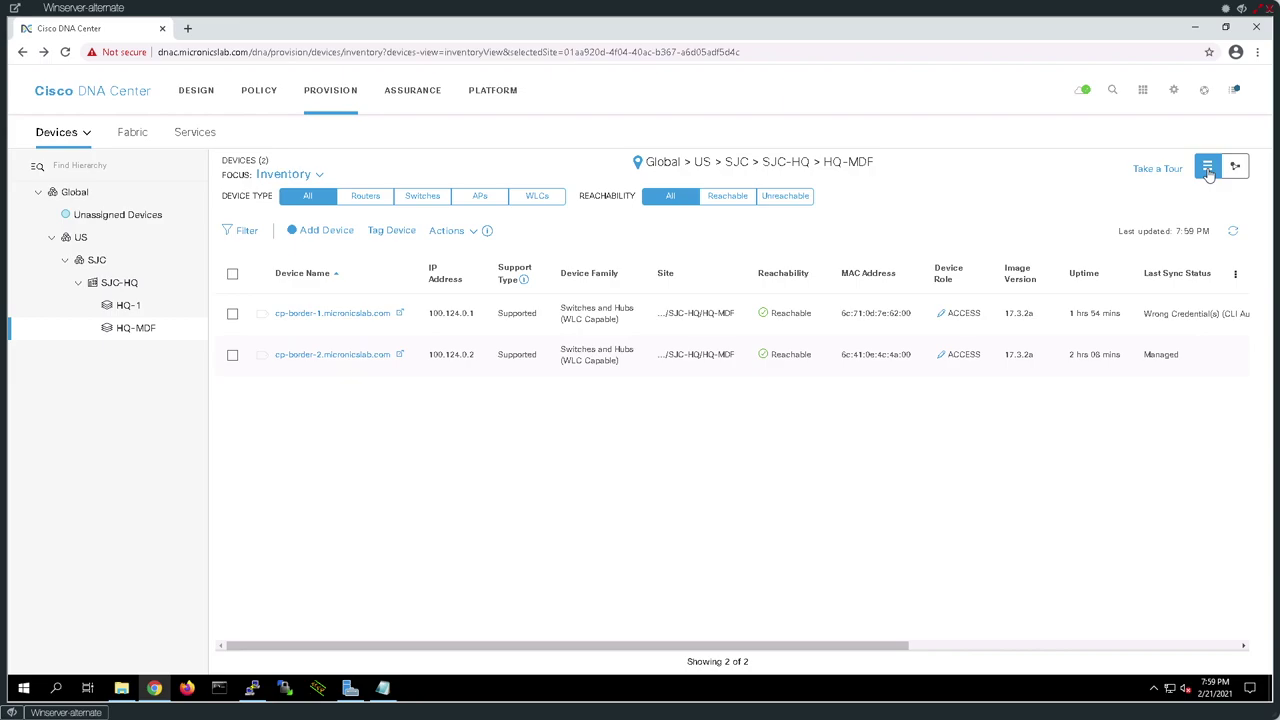
left_click(253, 688)
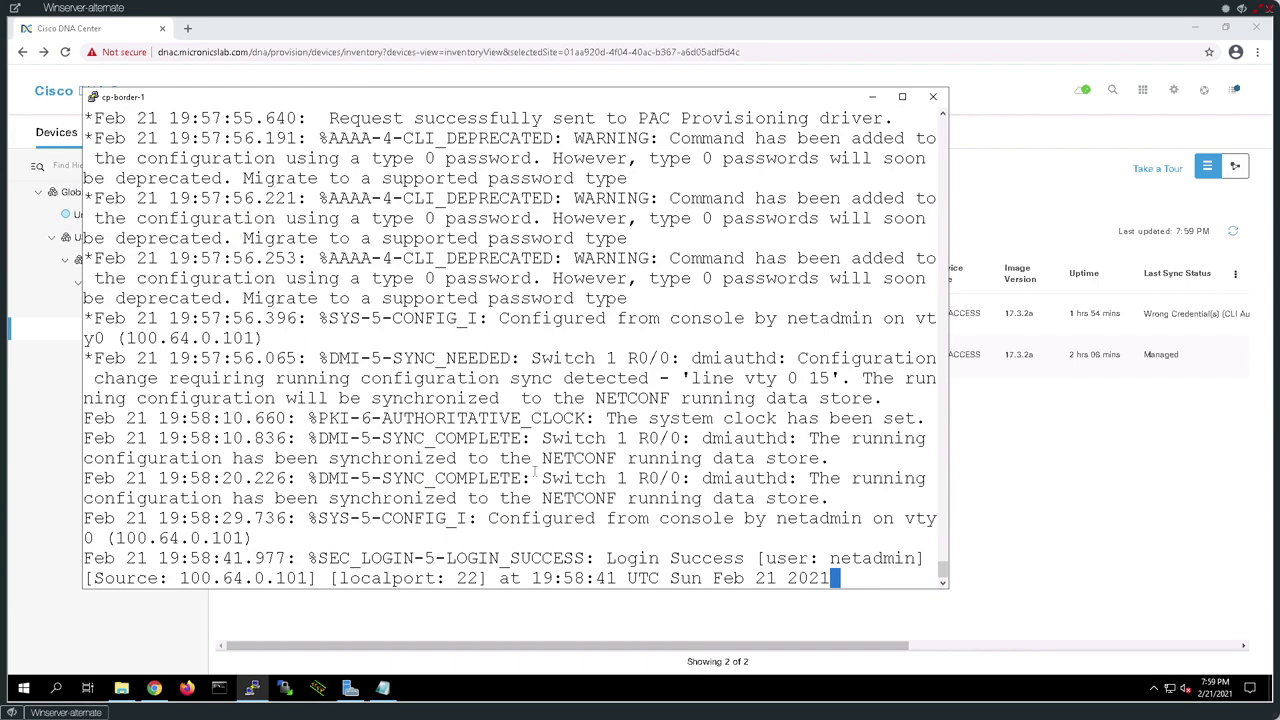
Log in to the cp-border-1 console with the admin username and password, then enter privileged EXEC with en
key("Return")
key("Return")
key("Return")
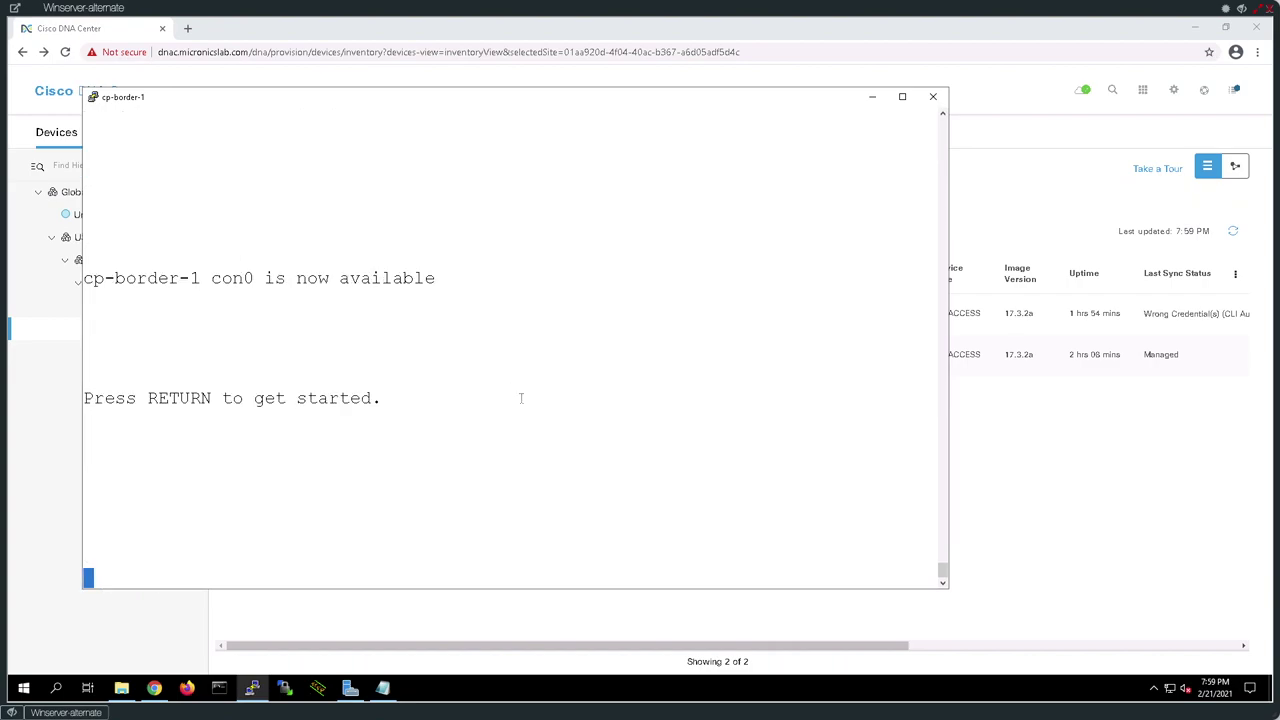
key("Return")
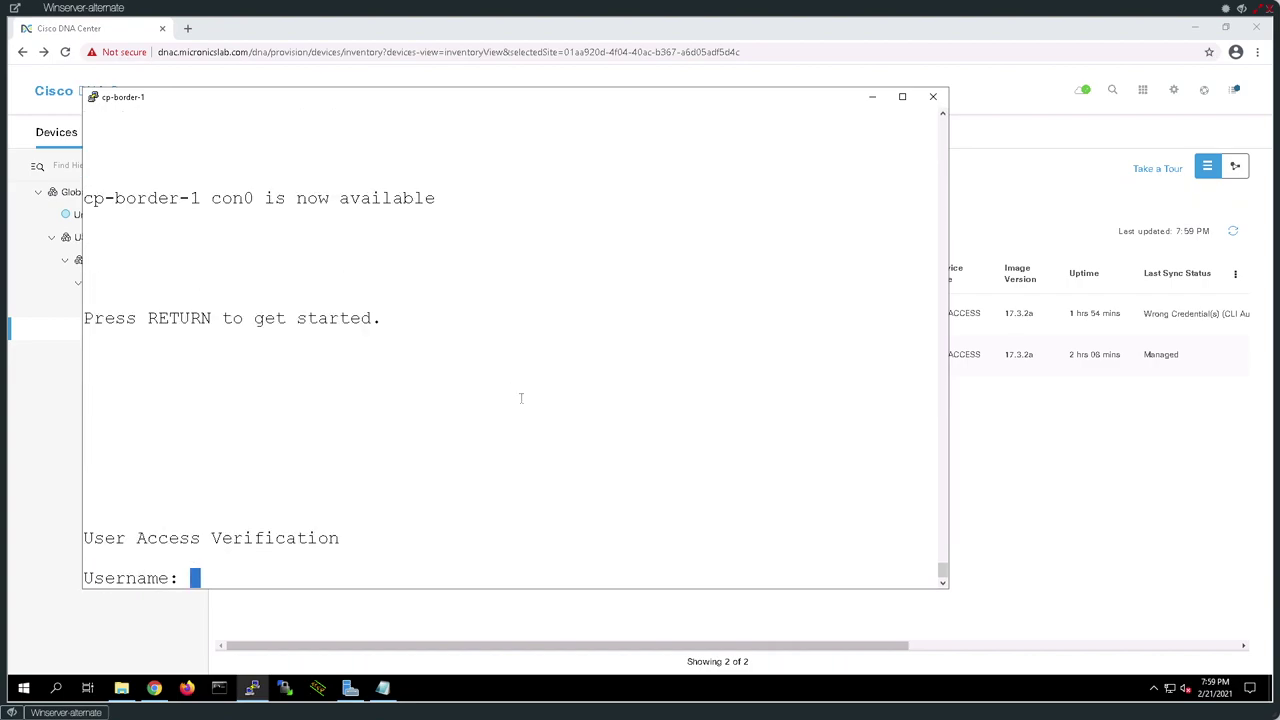
type("netadmin")
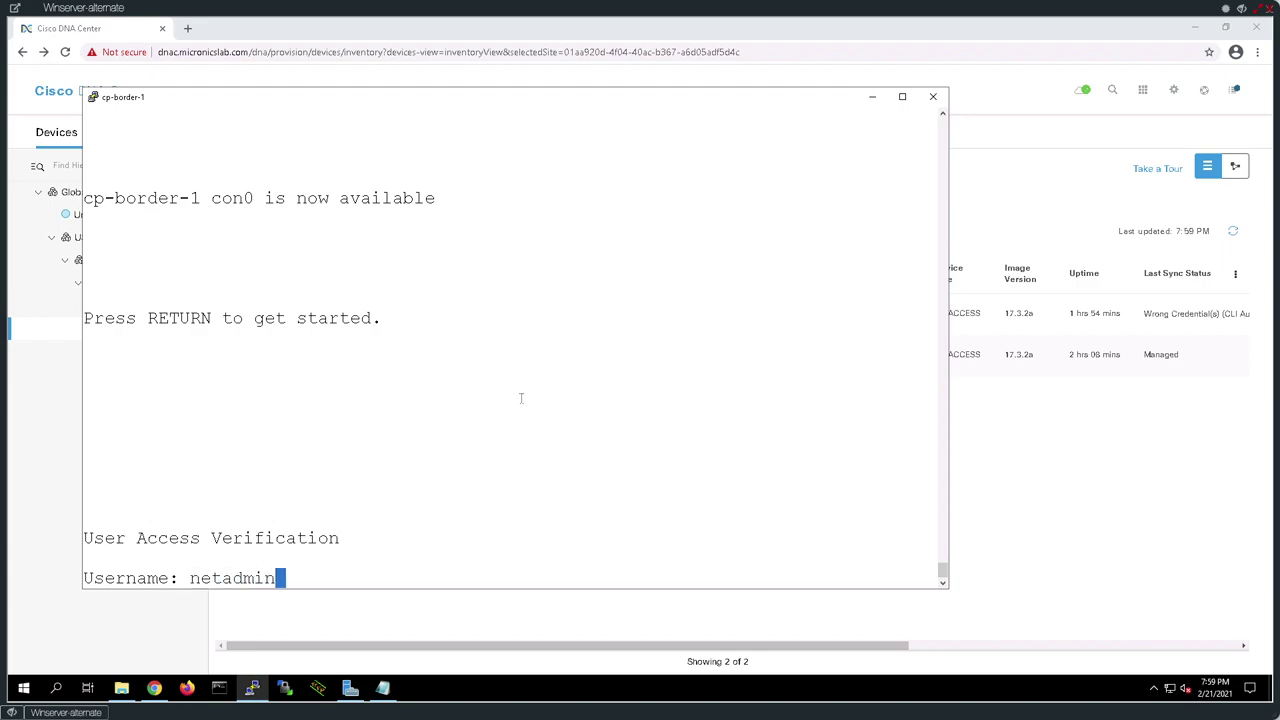
key("Return")
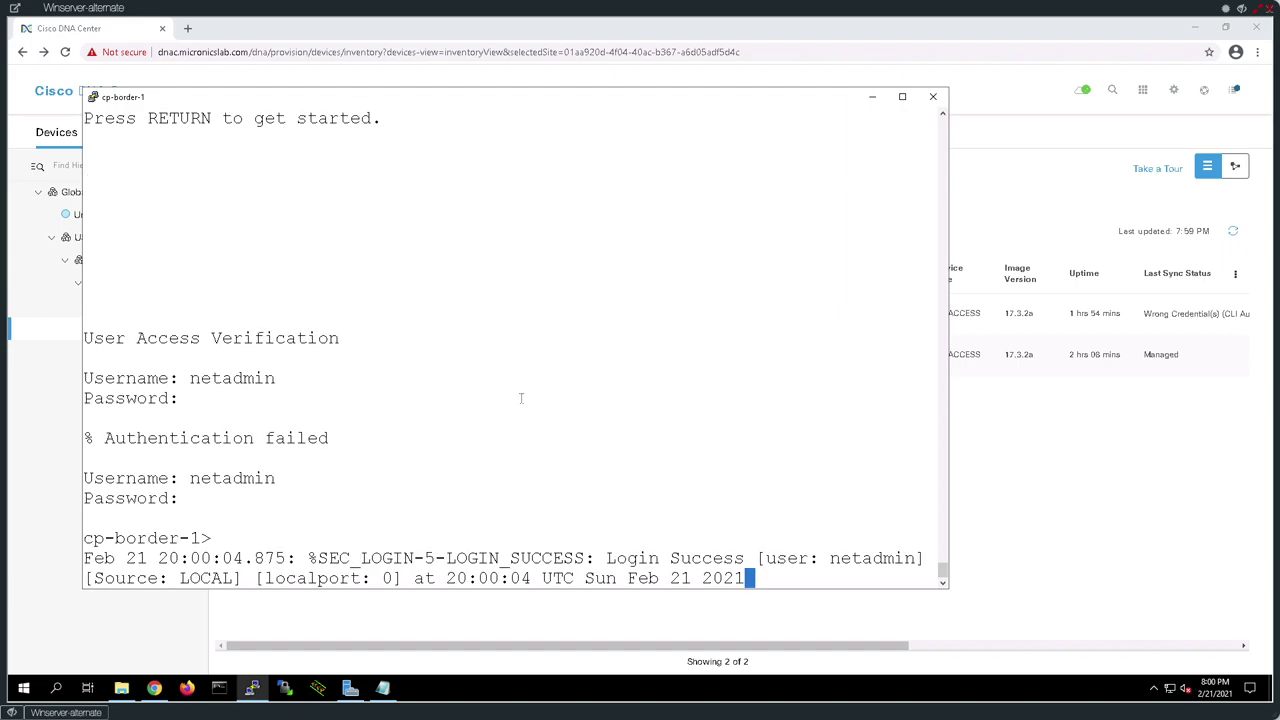
key("Return")
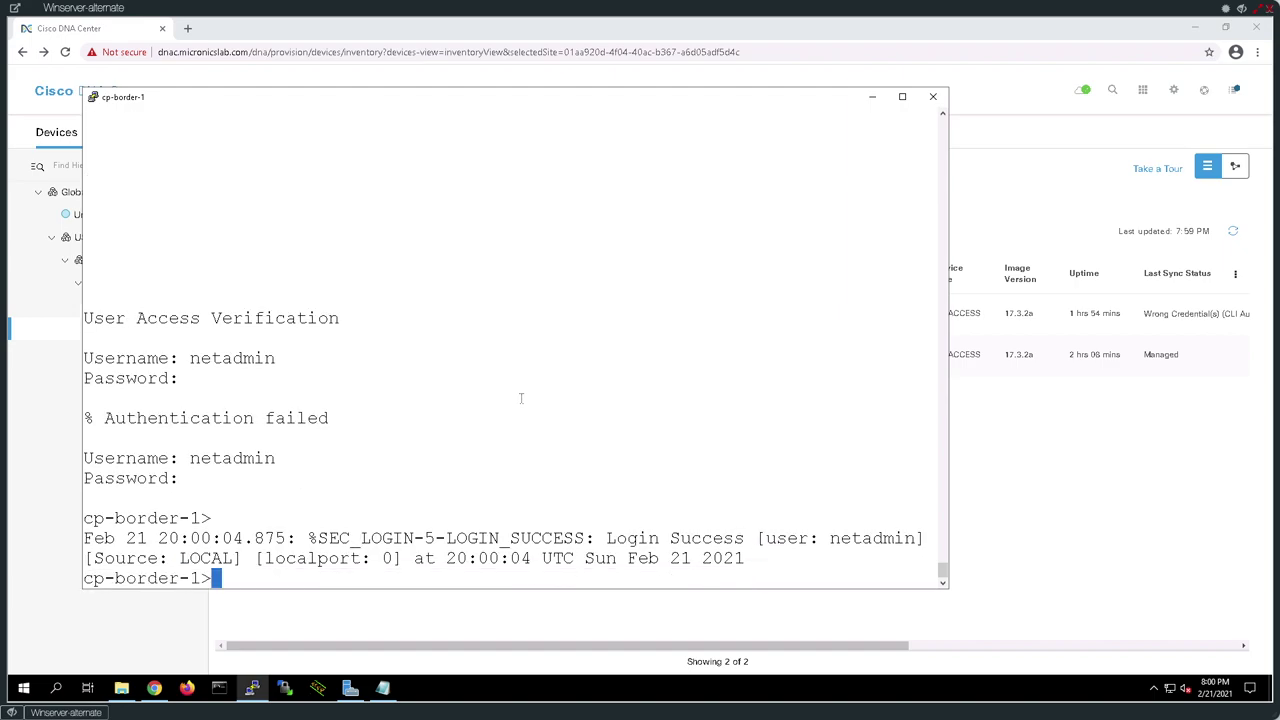
type("en")
key("Return")
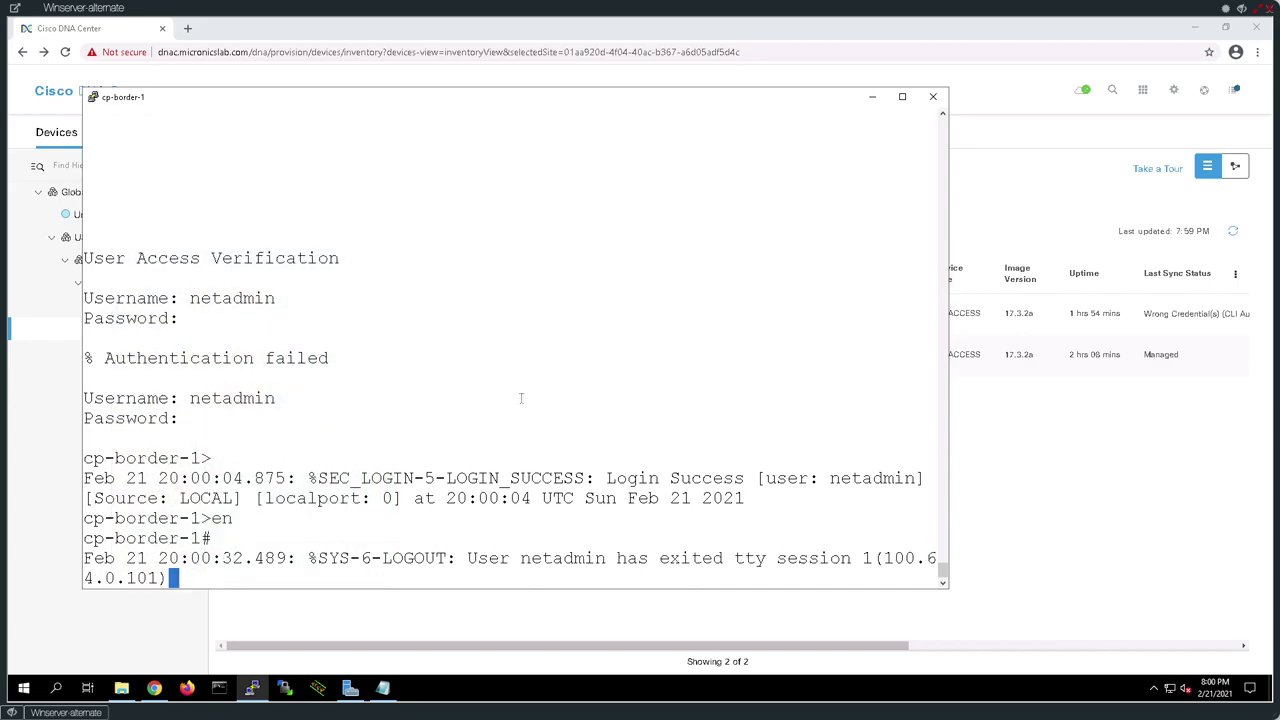
Run 'show run | inc lisp', then 'show run | inc isis', highlighting the router isis and redistribute isis lines
key("Return")
key("Return")
key("Return")
key("Return")
type("show")
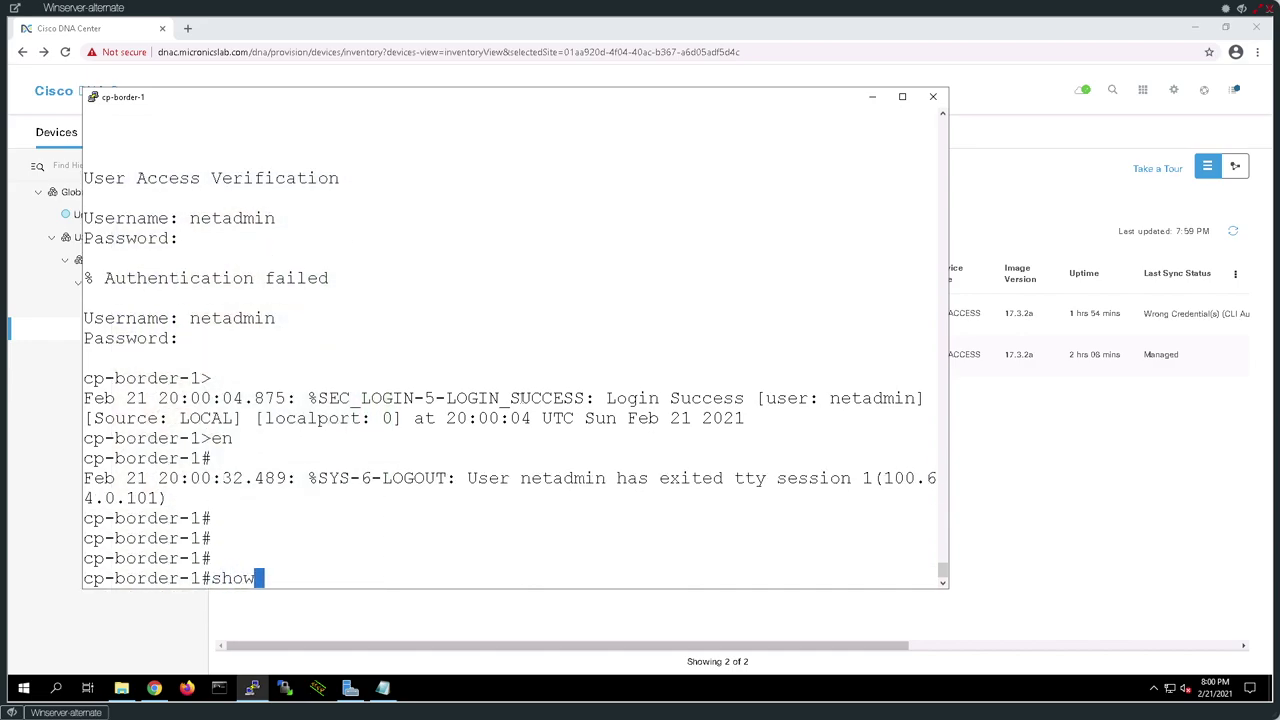
type(" run | inc lisp")
key("Return")
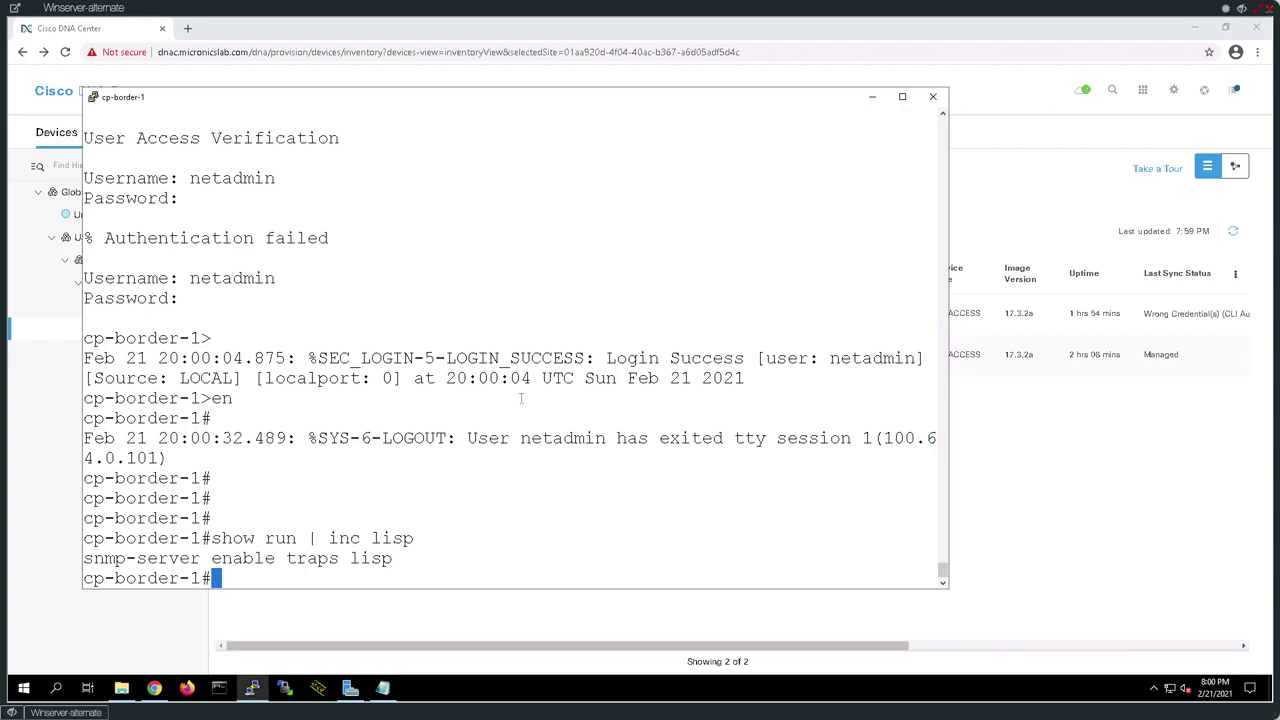
key("Up")
key("BackSpace")
key("BackSpace")
key("BackSpace")
key("BackSpace")
type("isis")
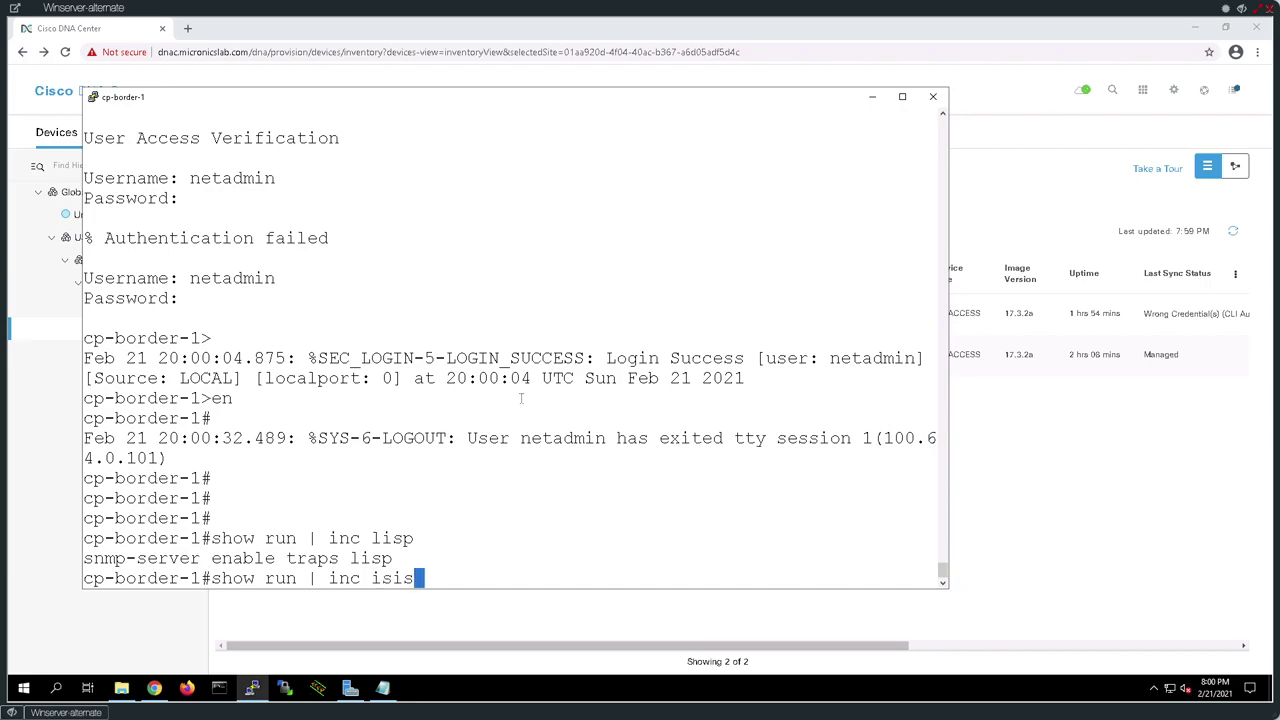
key("Return")
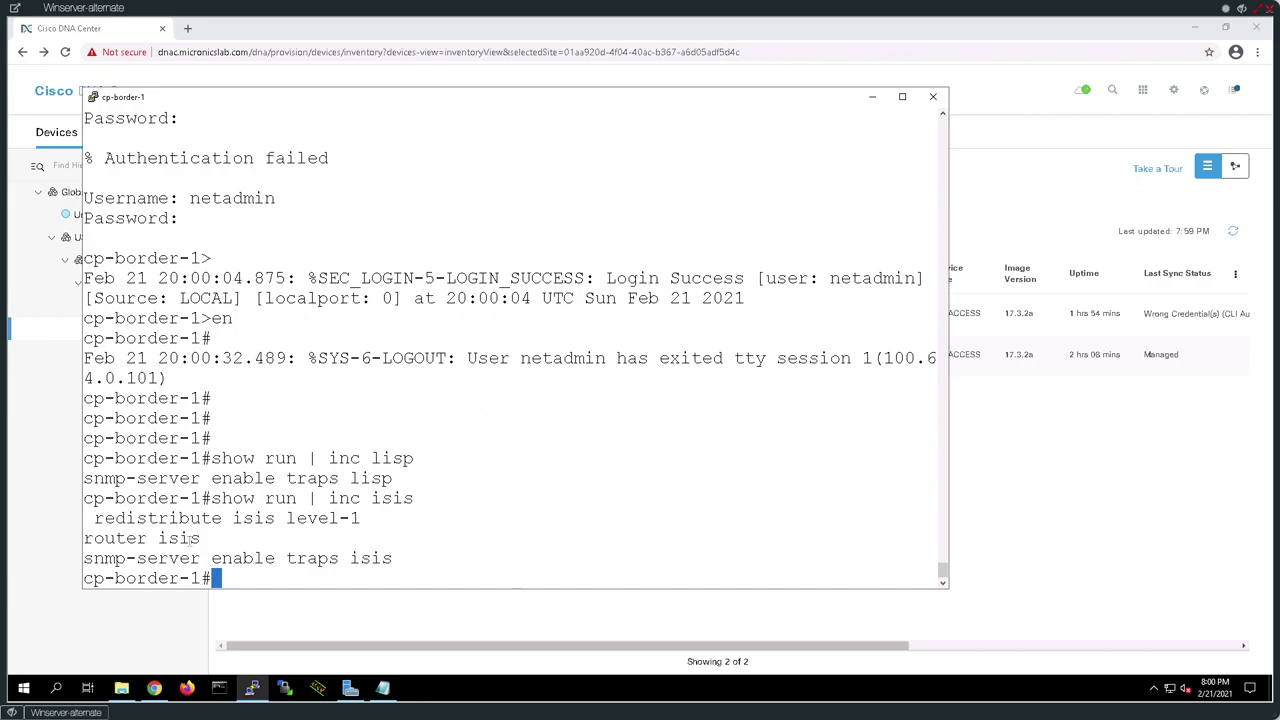
left_click_drag(211, 537, 80, 541)
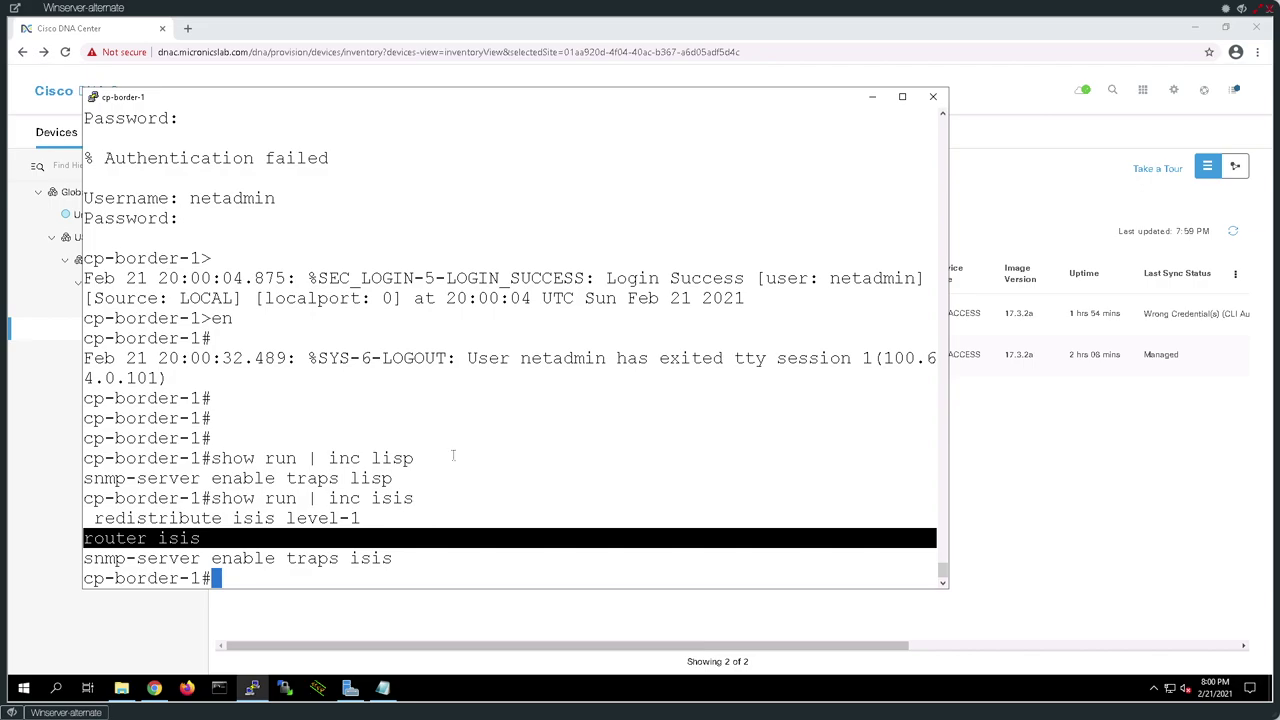
left_click(368, 518)
left_click_drag(381, 519, 90, 520)
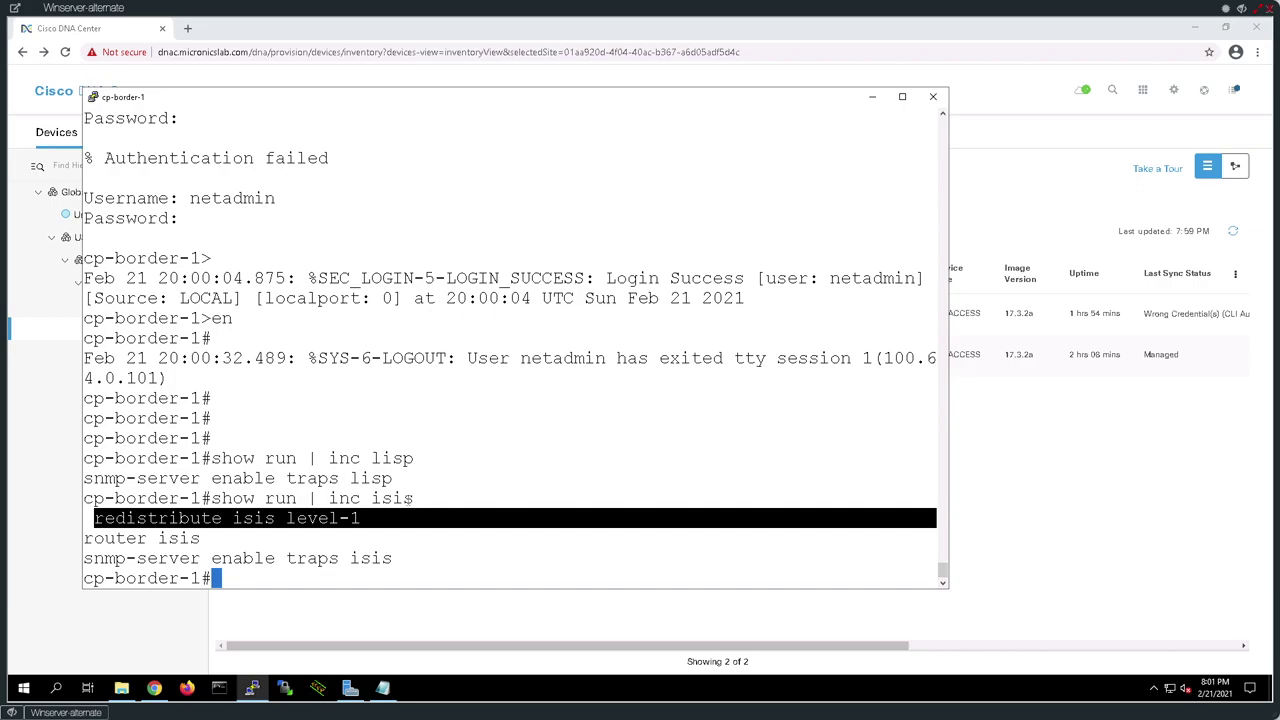
Run 'show run | sec vrf', highlighting the Mgmt-vrf ipv4 address-family block, then run 'show run | sec aaa'
type("shwo")
key("BackSpace")
key("BackSpace")
key("BackSpace")
type("ow run | sec vrf")
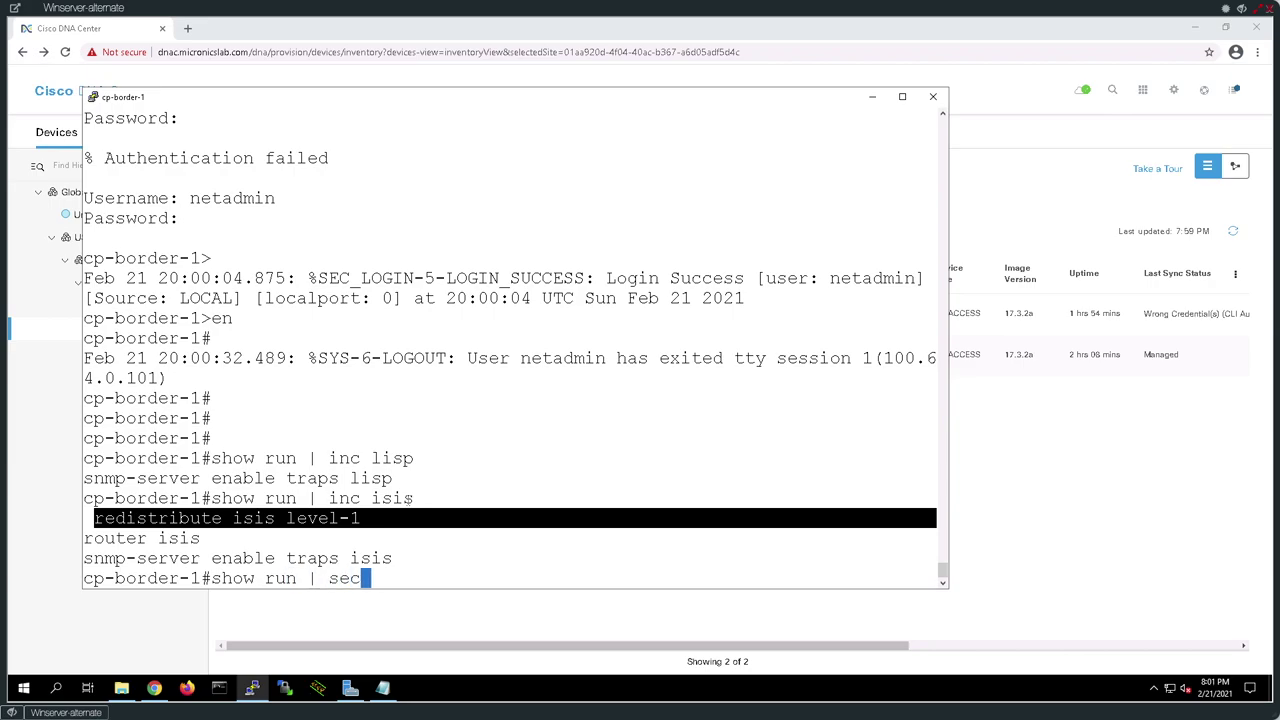
key("Return")
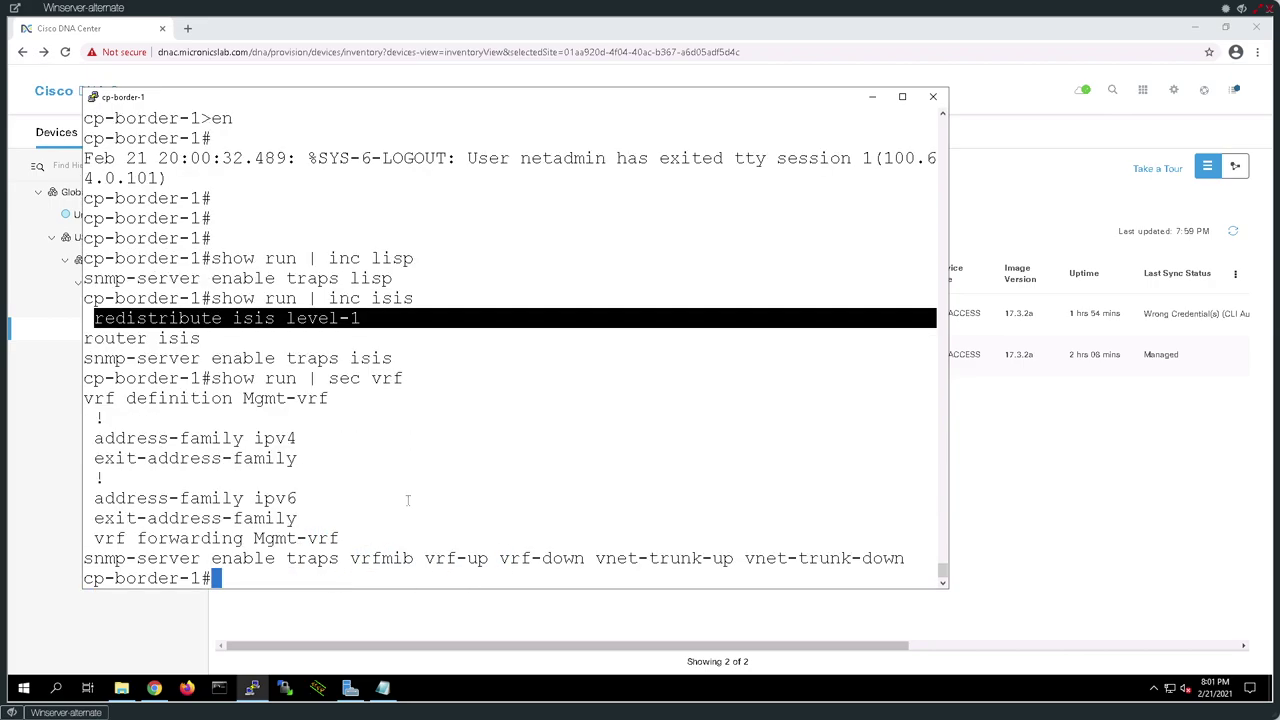
left_click_drag(340, 398, 402, 378)
left_click_drag(310, 438, 254, 438)
left_click_drag(170, 440, 104, 418)
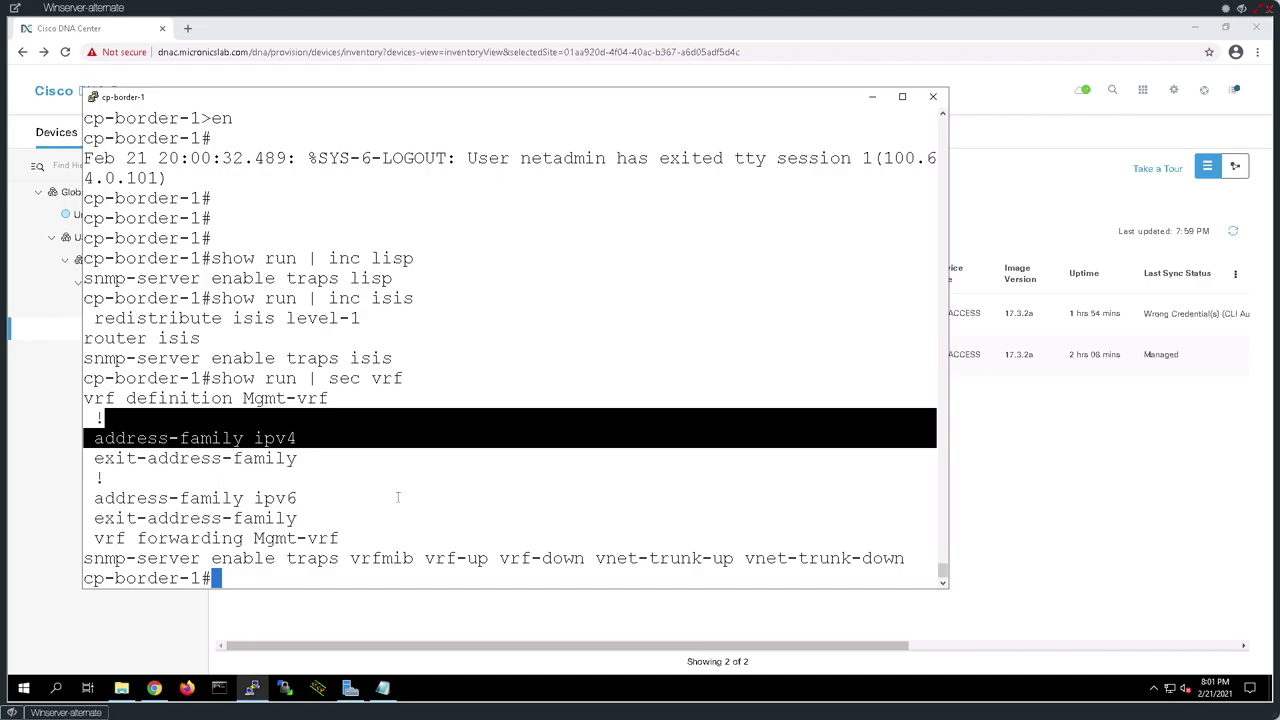
type("show run | ")
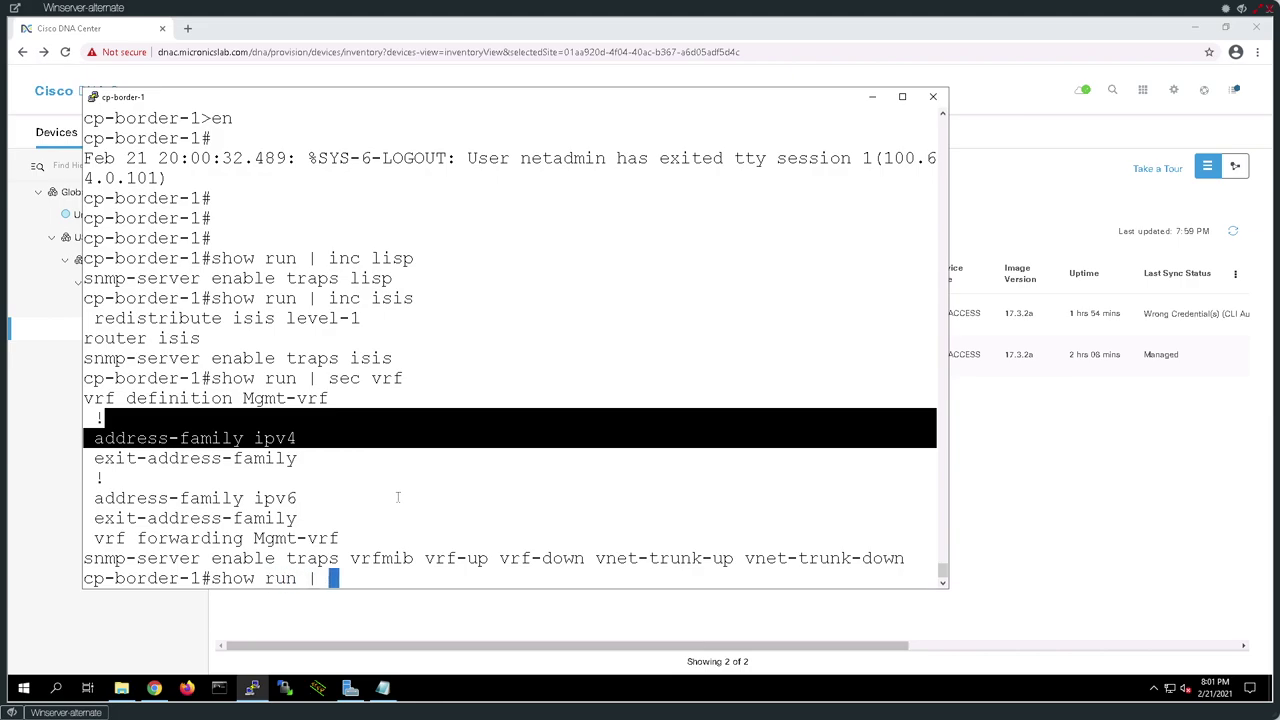
type("sec aaa")
key("Return")
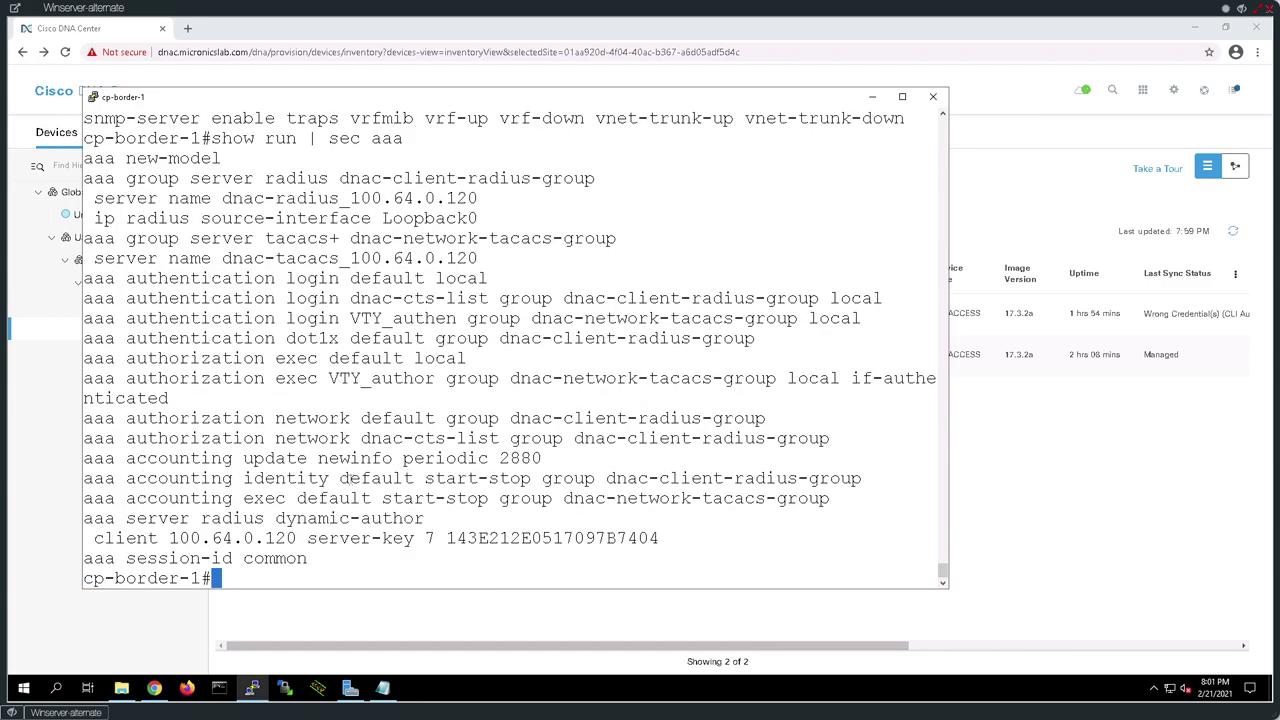
Highlight the AAA block, the aaa new-model line and the dot1x entry, then return to DNA Center's inventory
left_click_drag(322, 556, 86, 152)
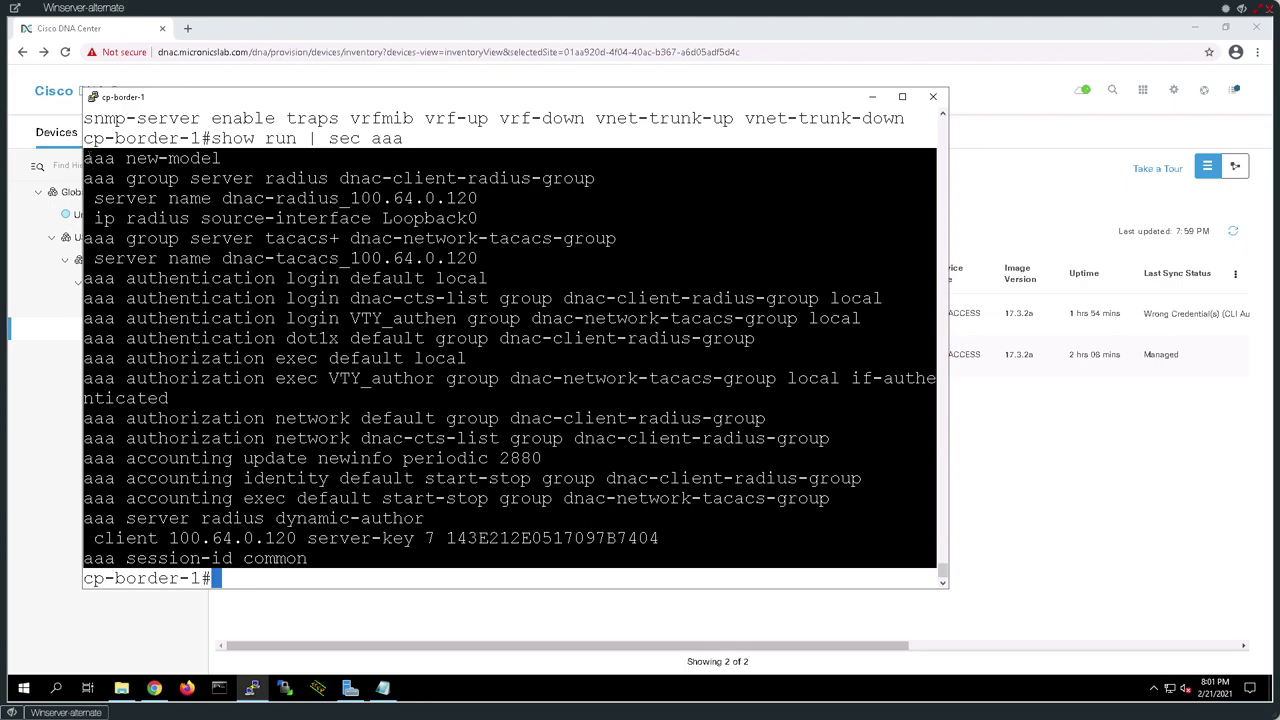
triple_click(214, 158)
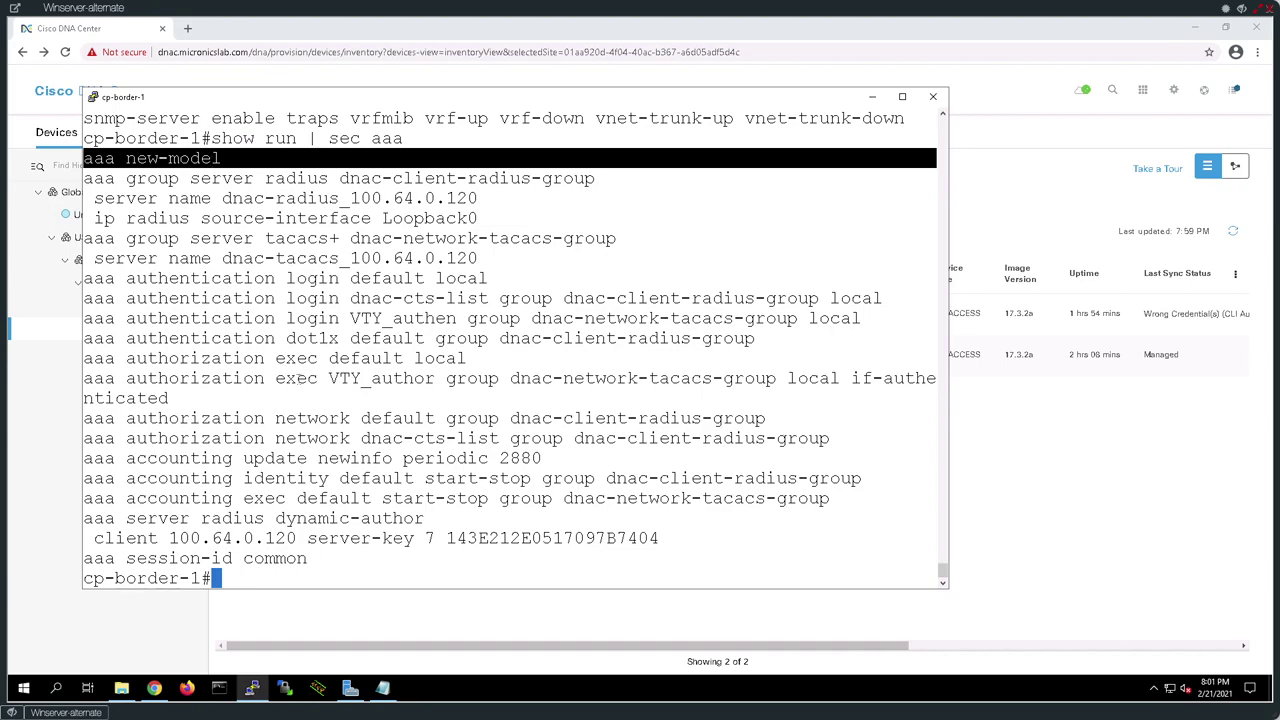
left_click_drag(287, 340, 342, 340)
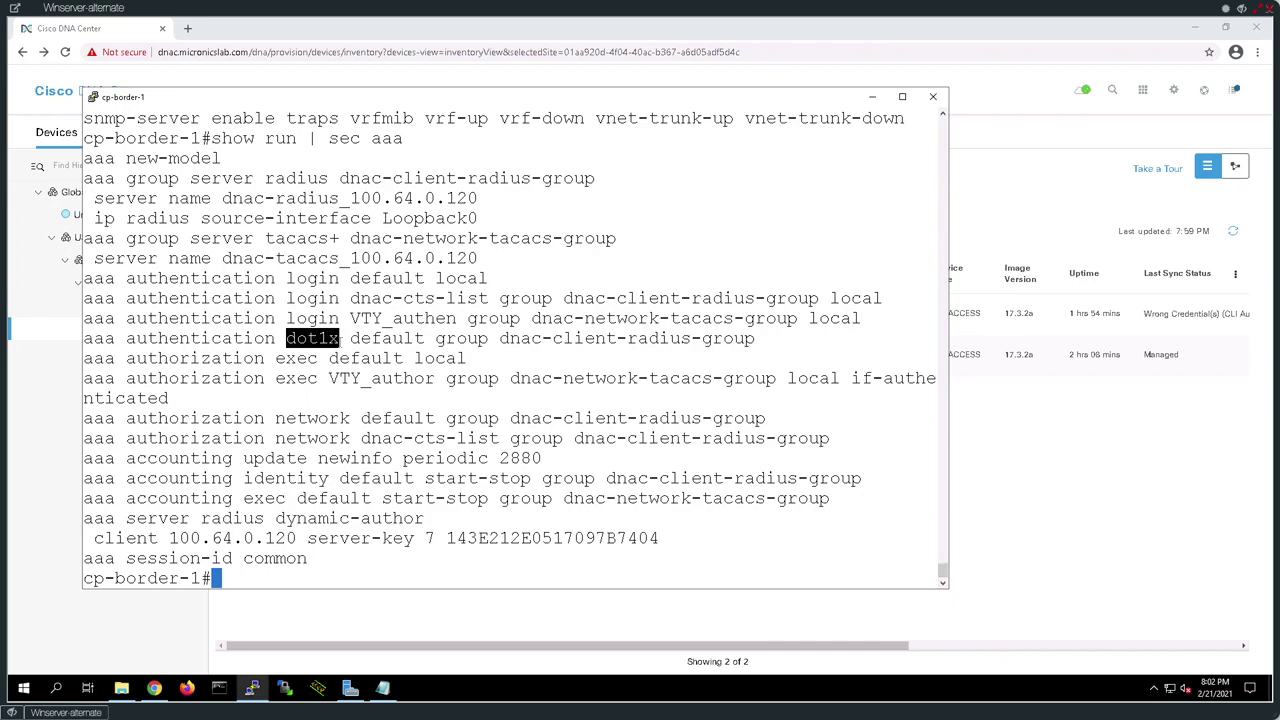
left_click(1103, 495)
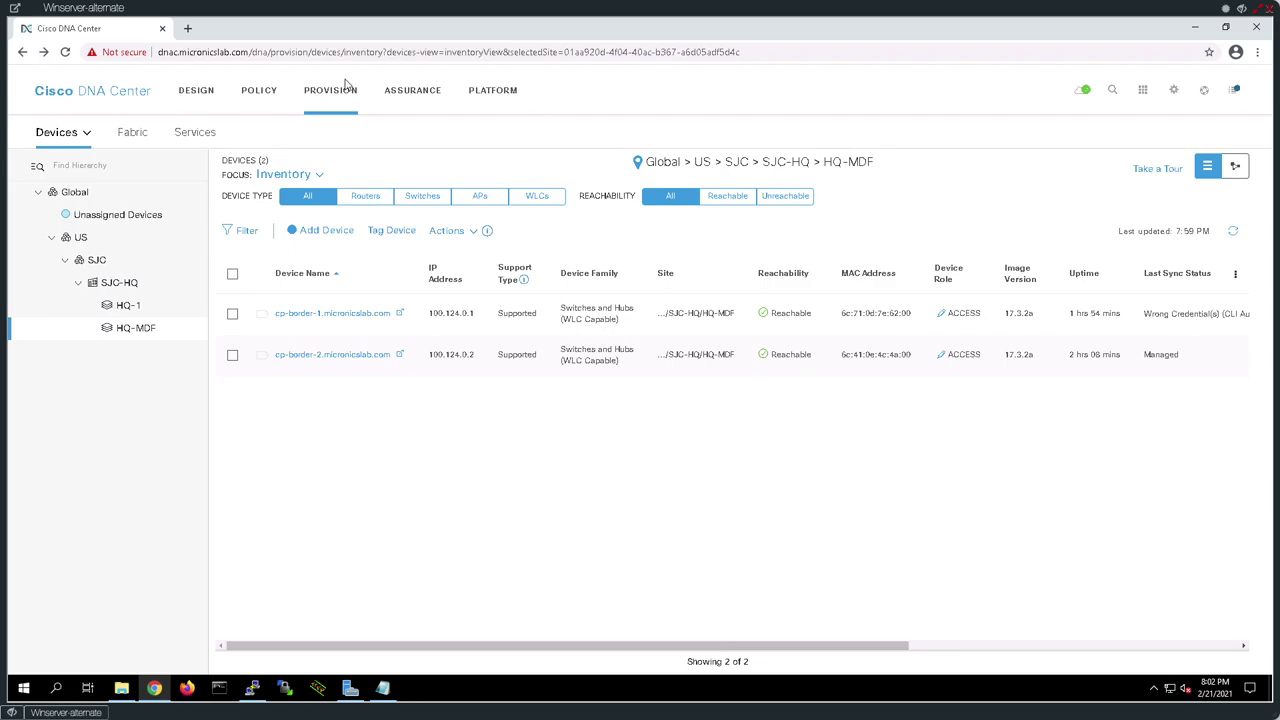
Open the SJC fabric topology and select the cp-border-1 node's fabric role panel
left_click(360, 140)
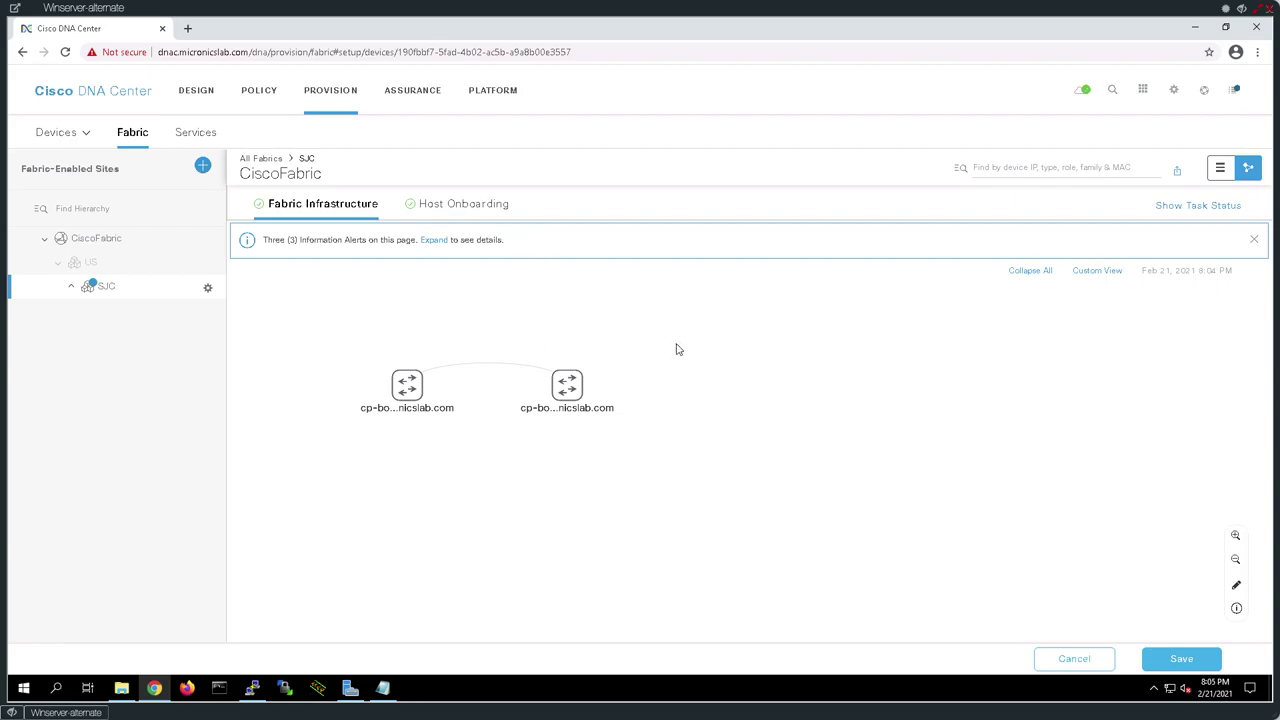
left_click(401, 389)
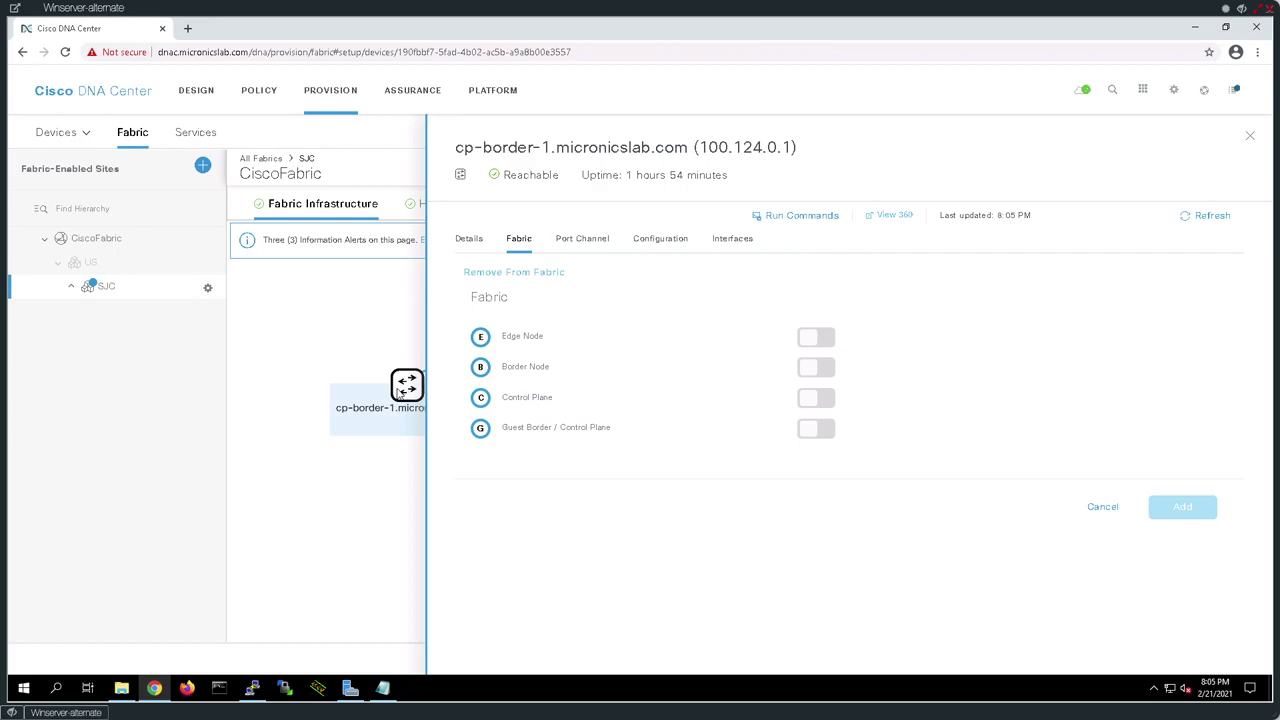
Enable Border Node on cp-border-1 with local autonomous number 35534, importing external routes, and save
left_click(825, 378)
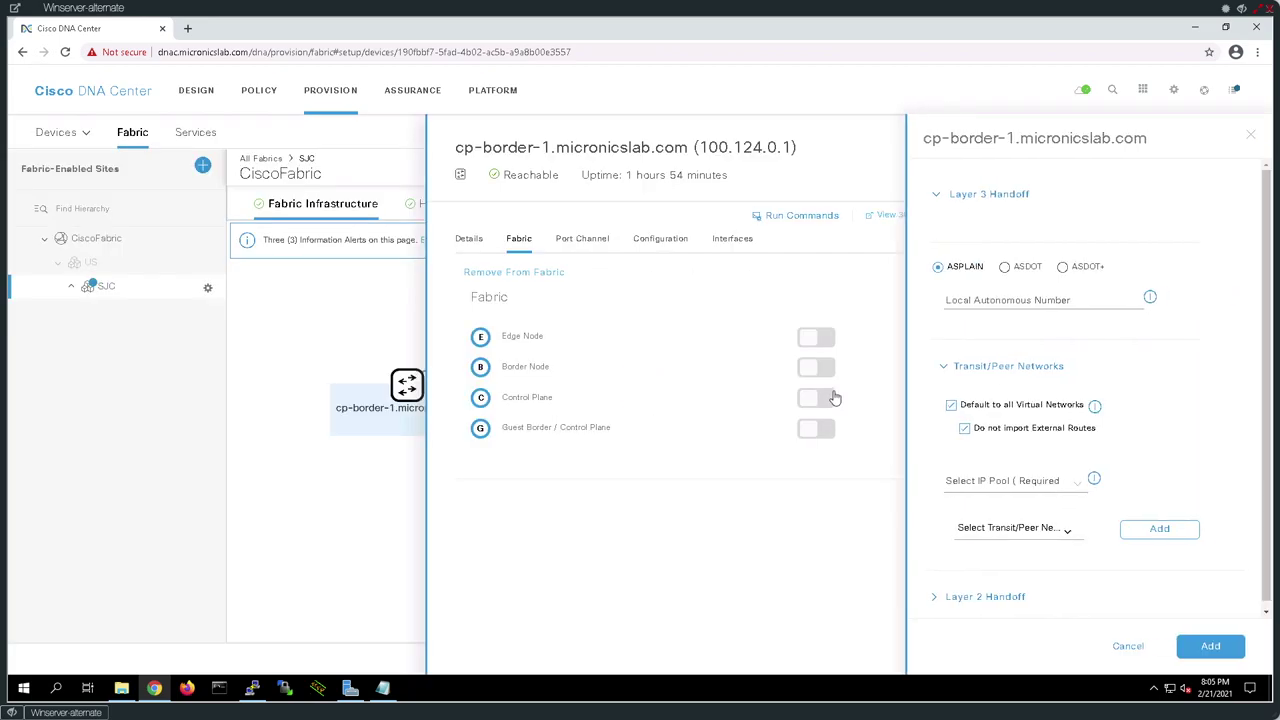
left_click(978, 299)
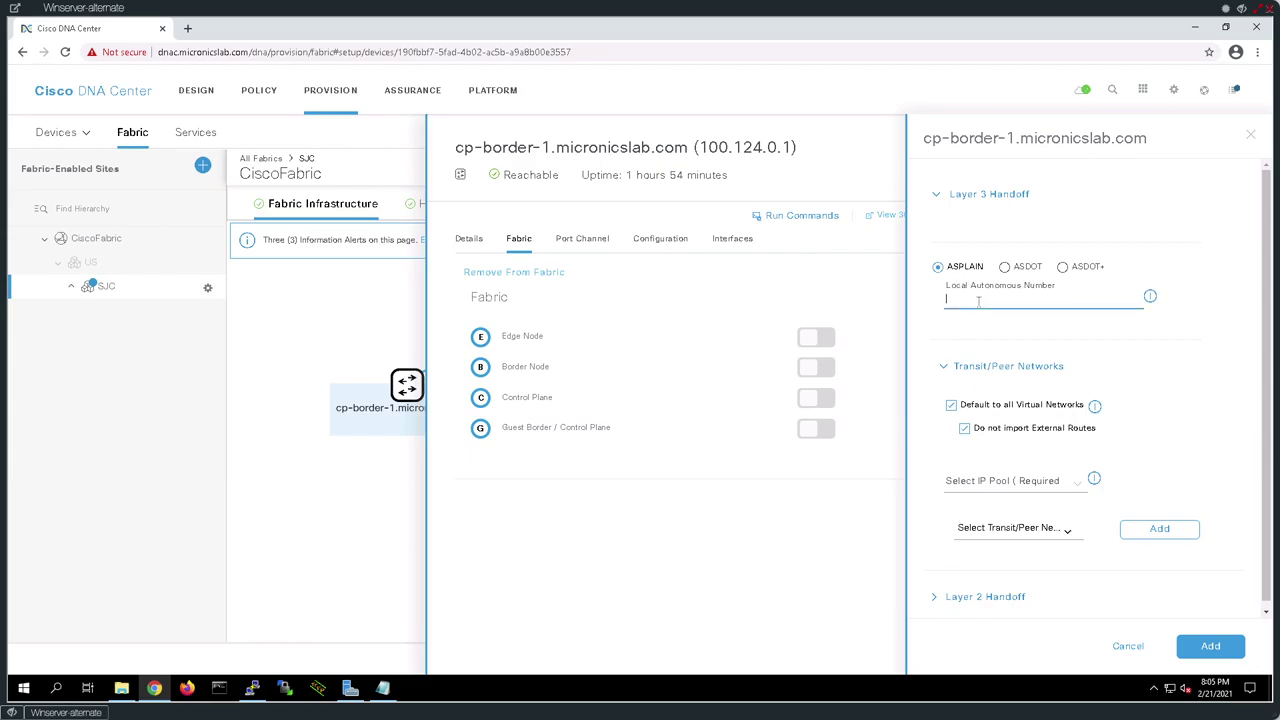
type("35534")
left_click(965, 428)
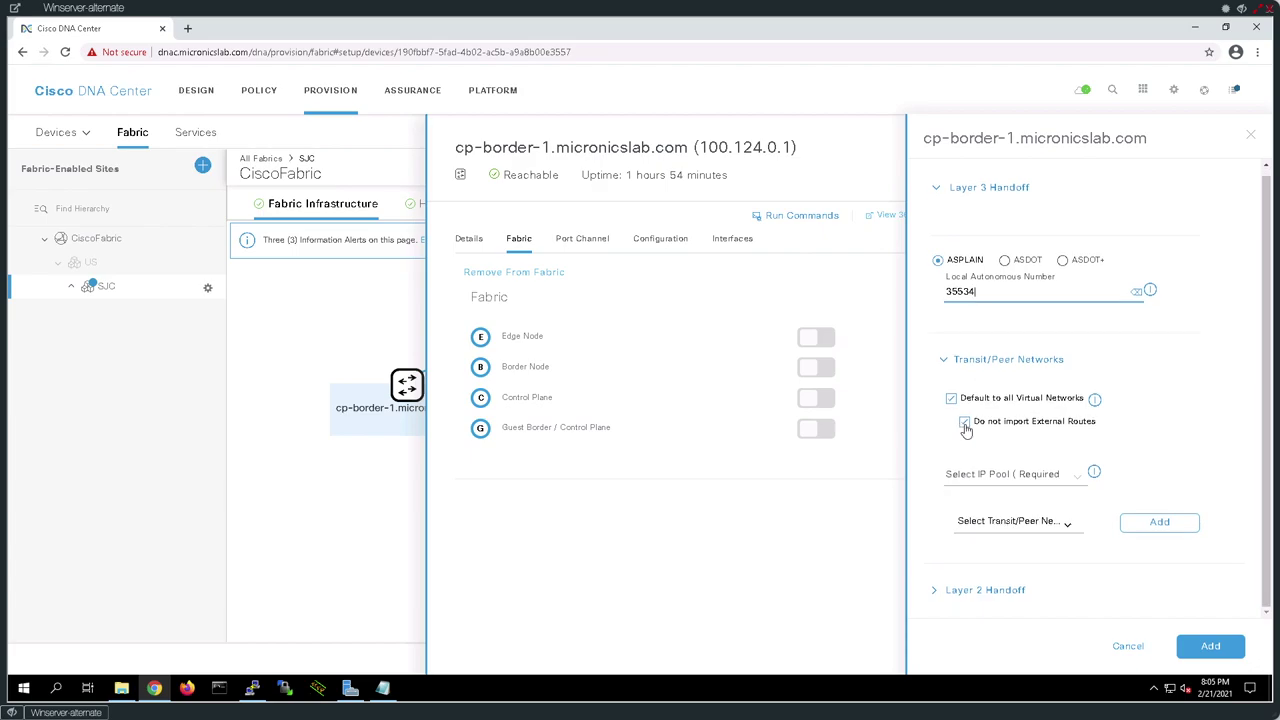
left_click(965, 426)
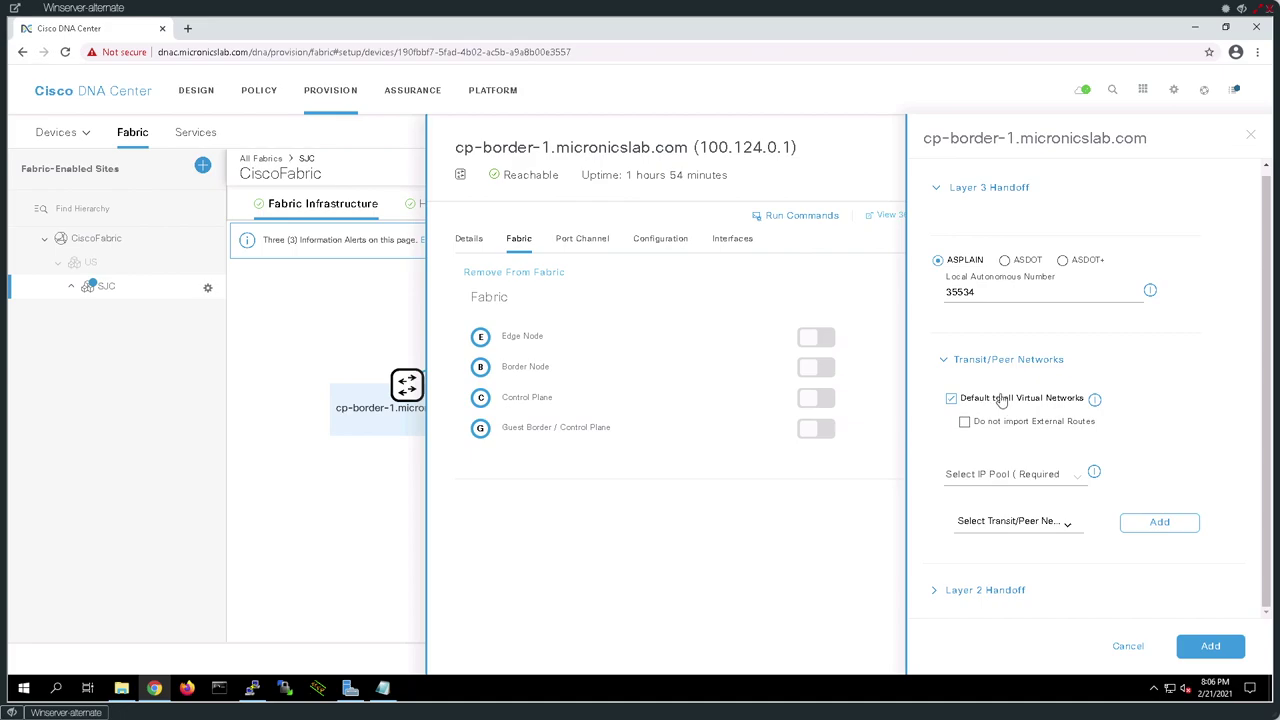
left_click(1212, 647)
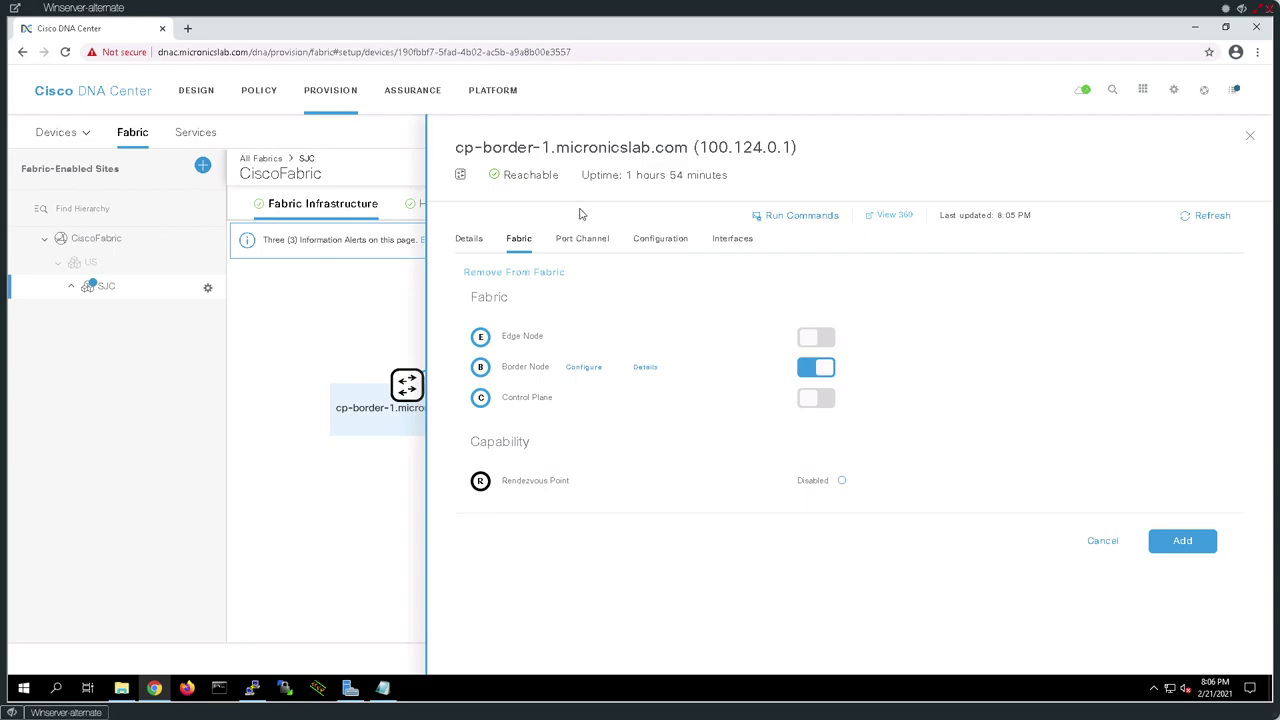
Add the Control Plane role to cp-border-1 alongside Border Node, then select cp-border-2
left_click(824, 400)
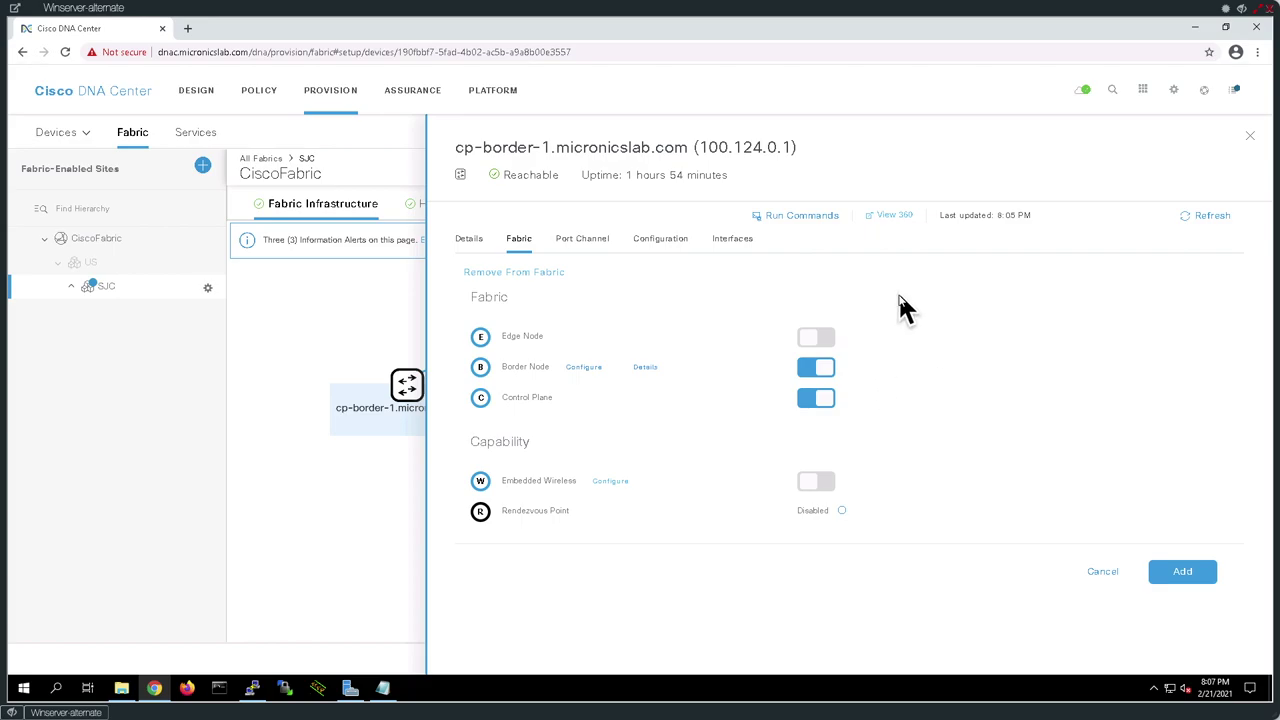
left_click(808, 368)
left_click(1183, 573)
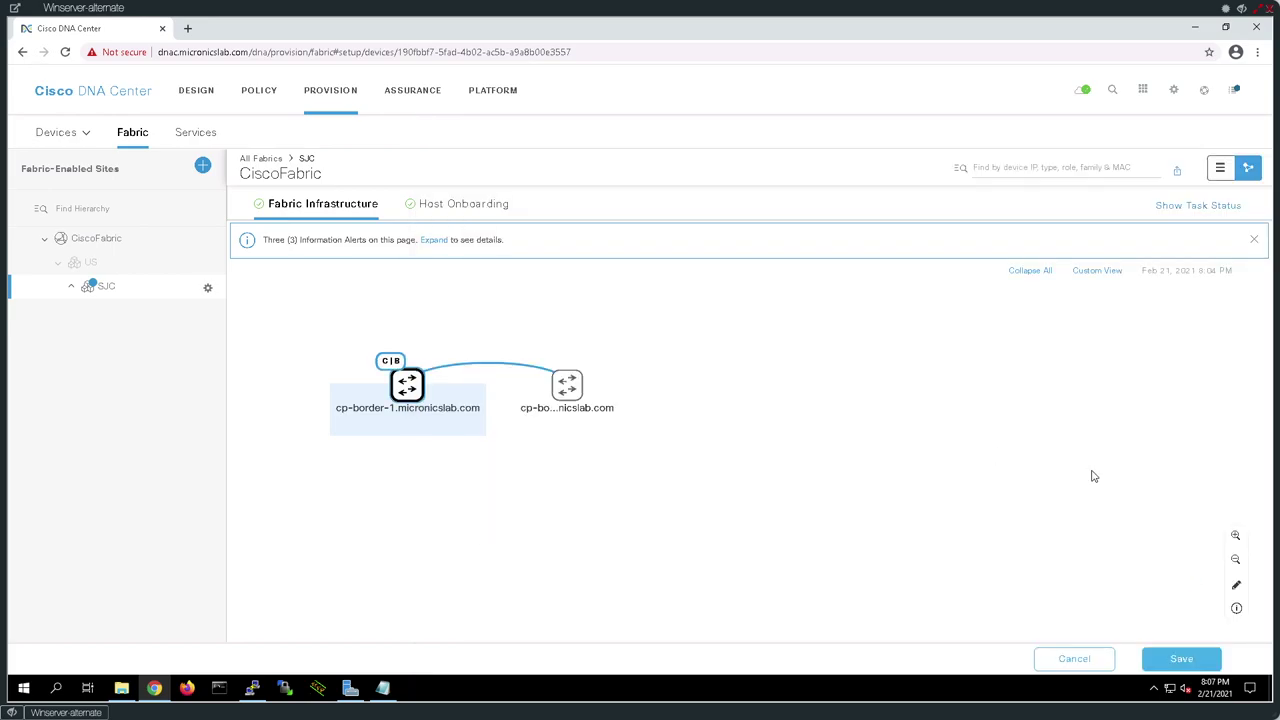
left_click(571, 395)
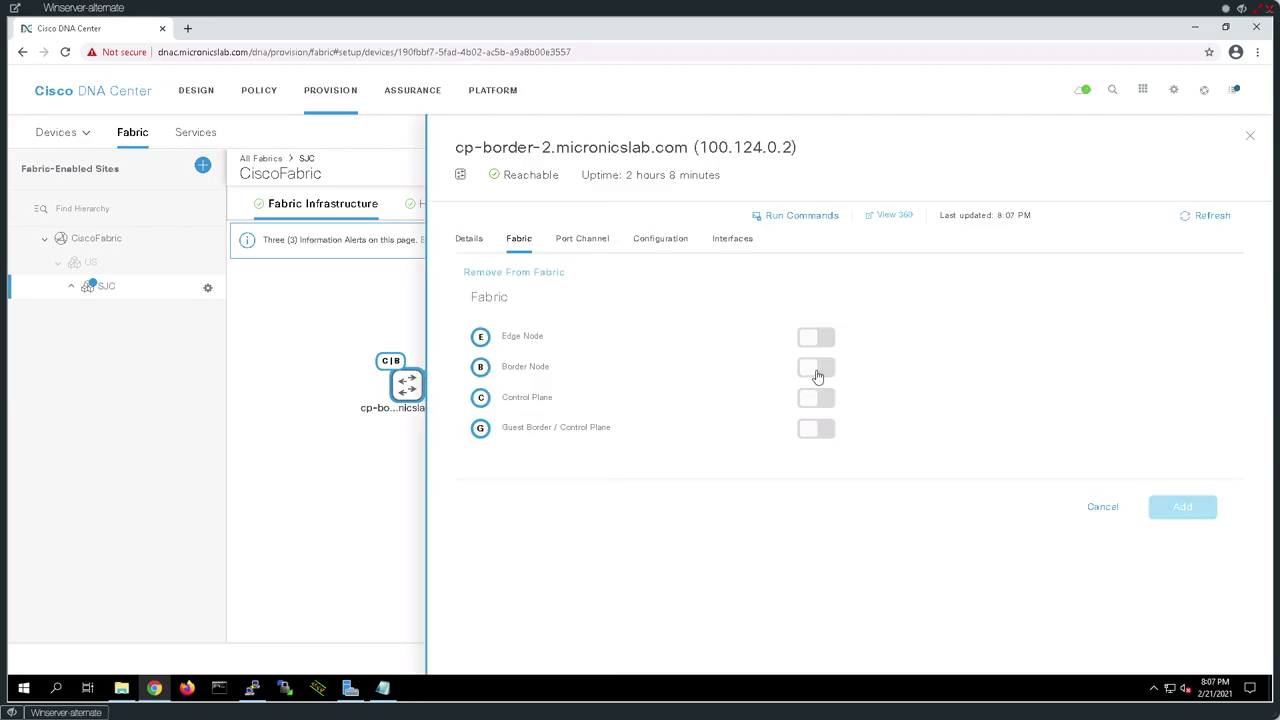
Make cp-border-2 a Border Node with autonomous number 65534, importing external routes, plus Control Plane
left_click(824, 372)
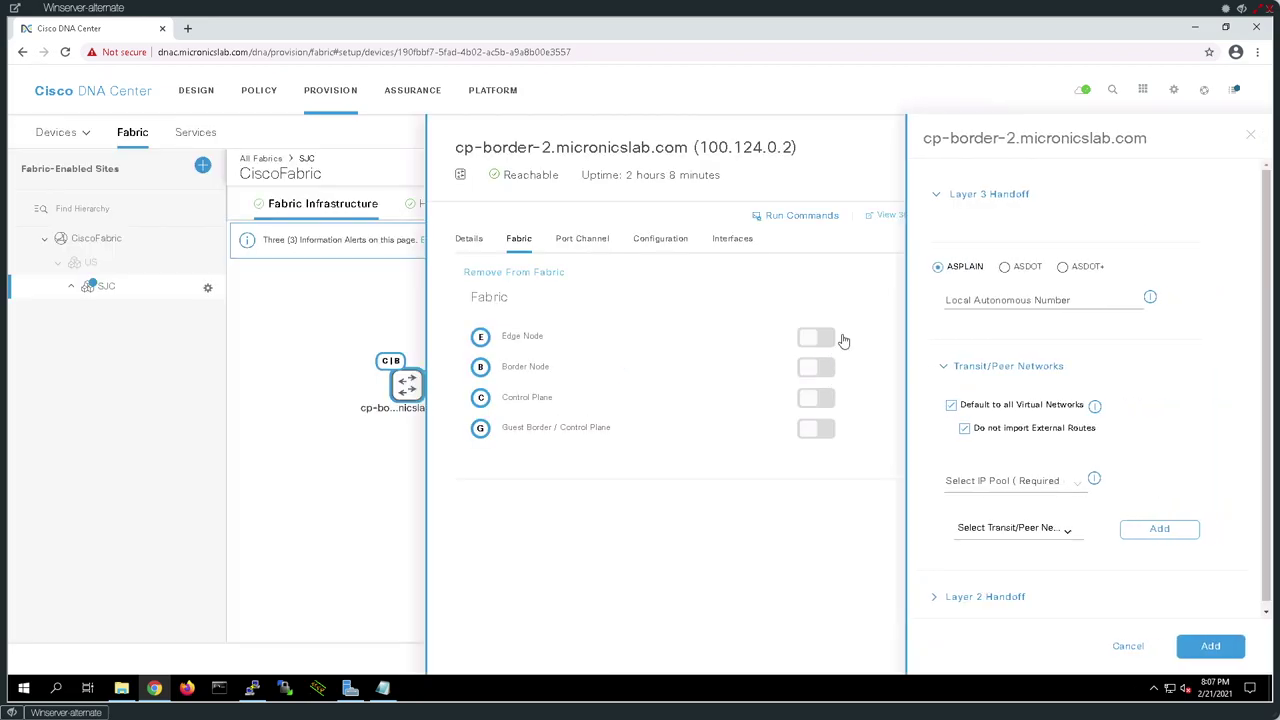
left_click(969, 301)
type("65534")
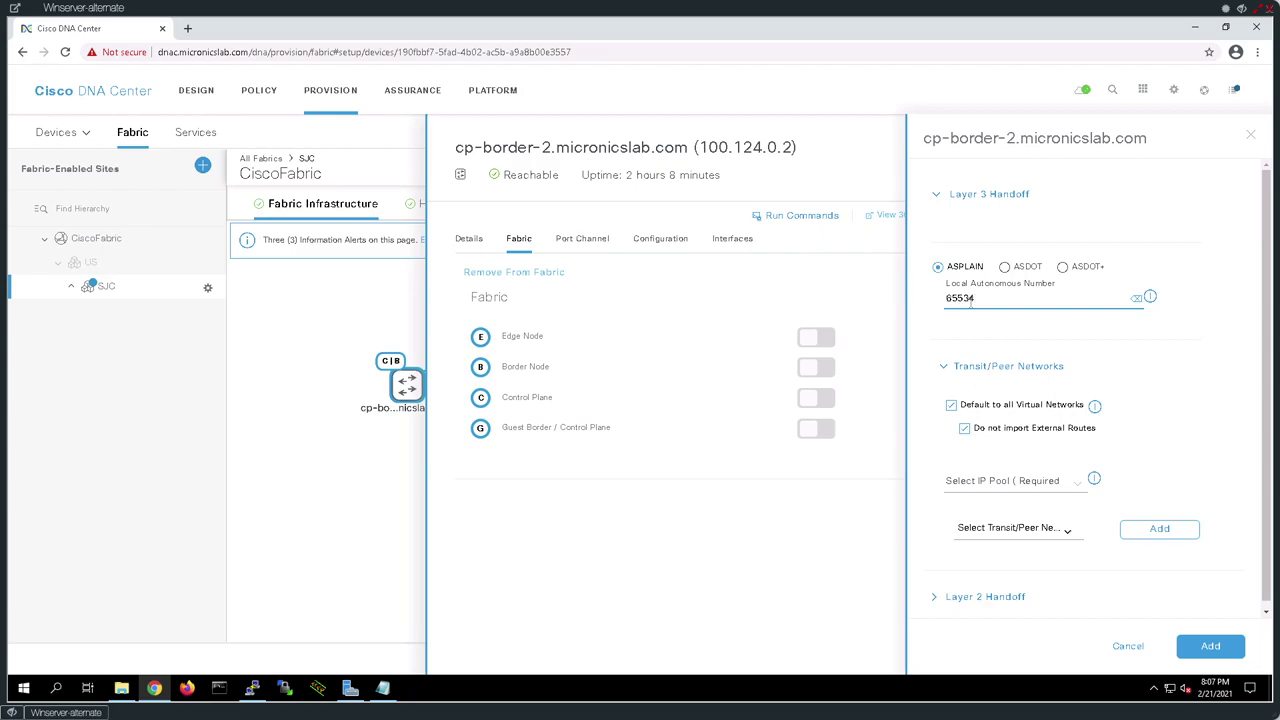
left_click(965, 428)
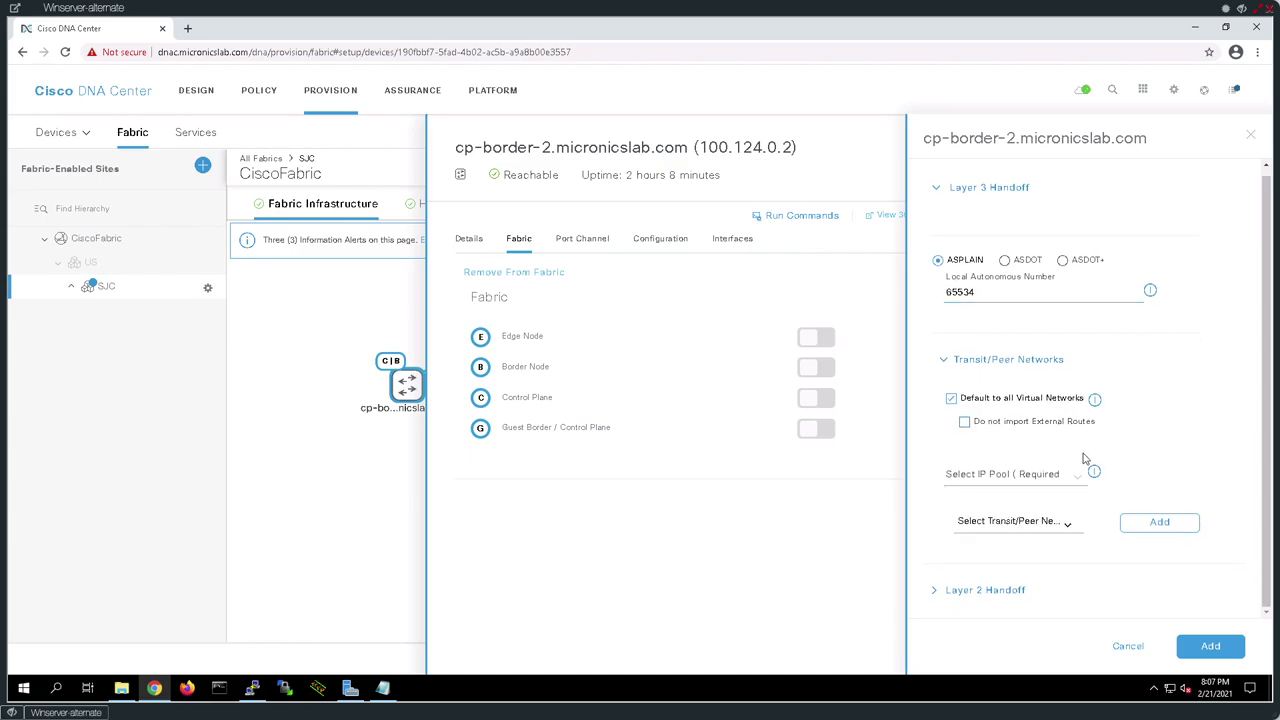
left_click(1210, 646)
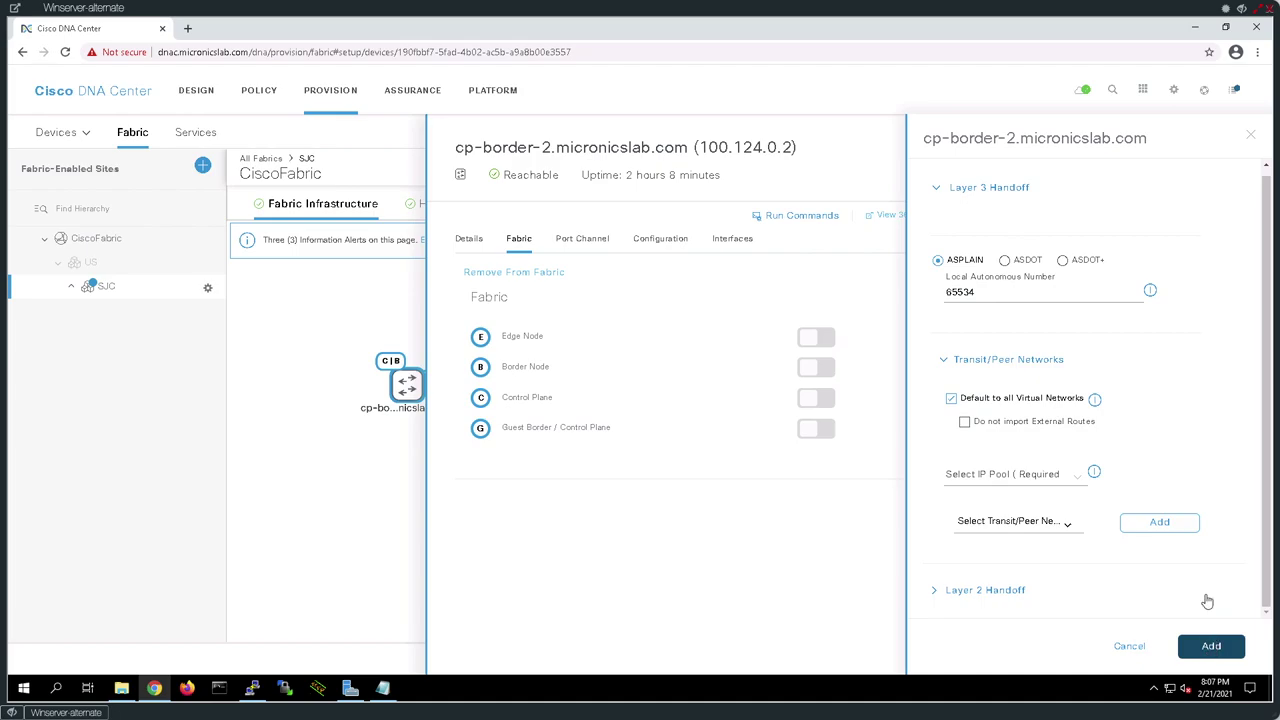
left_click(822, 400)
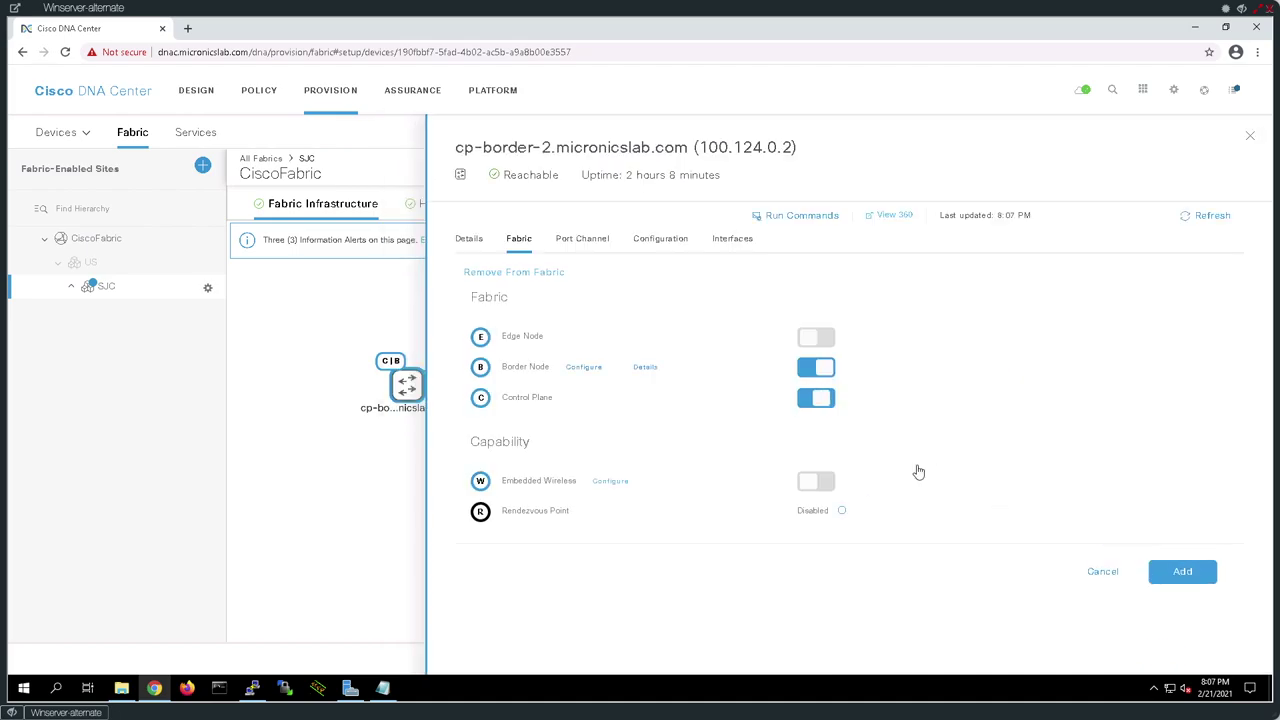
left_click(1187, 584)
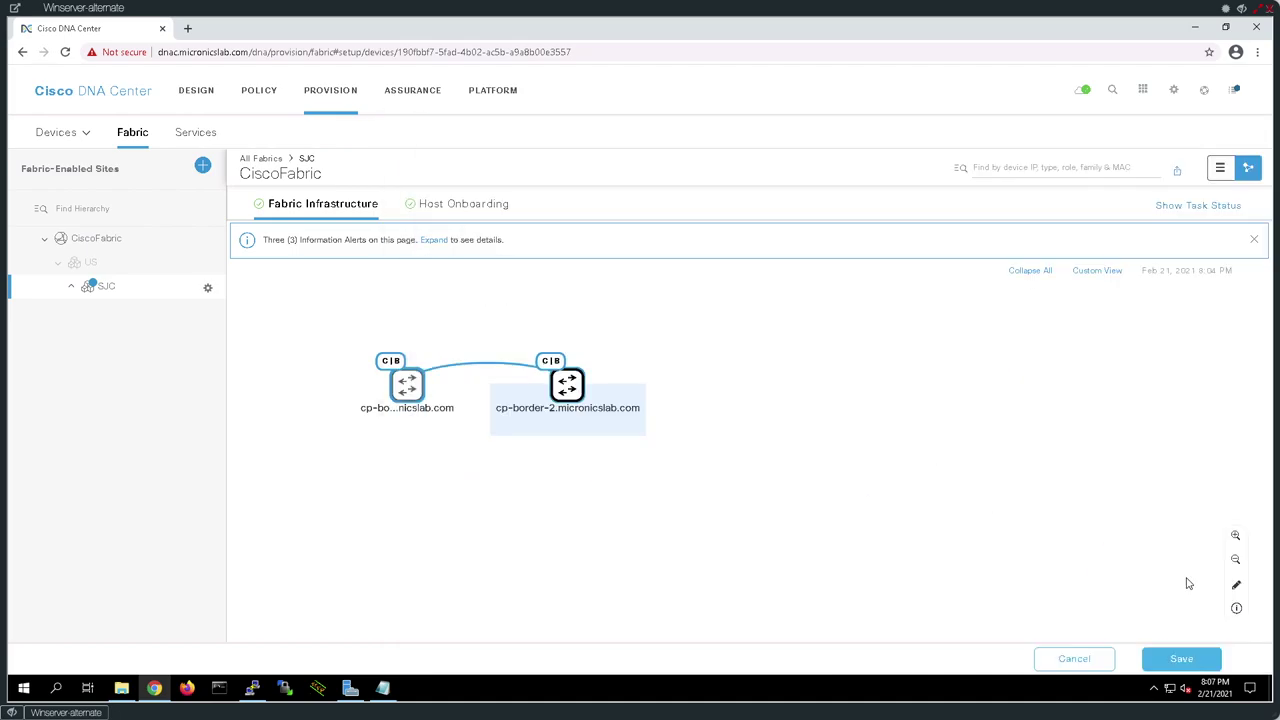
Change cp-border-1's local autonomous number to 65534 and re-add it as a border node
right_click(401, 386)
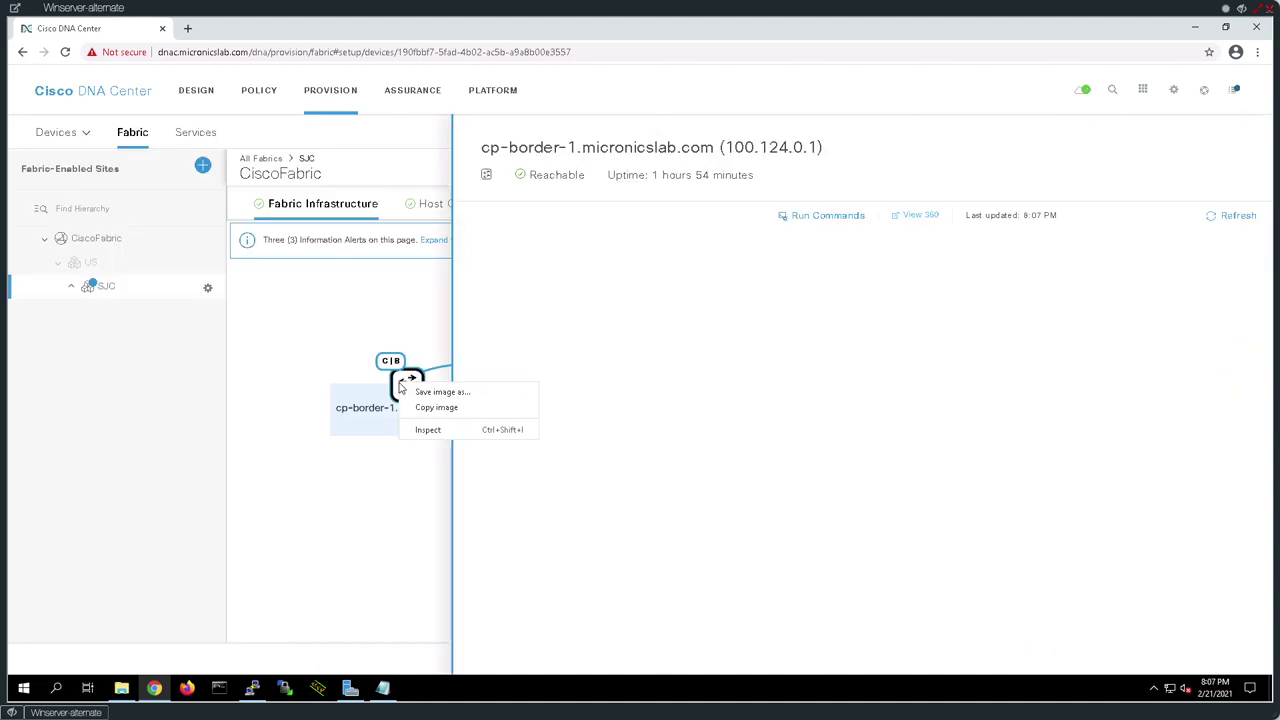
key("Escape")
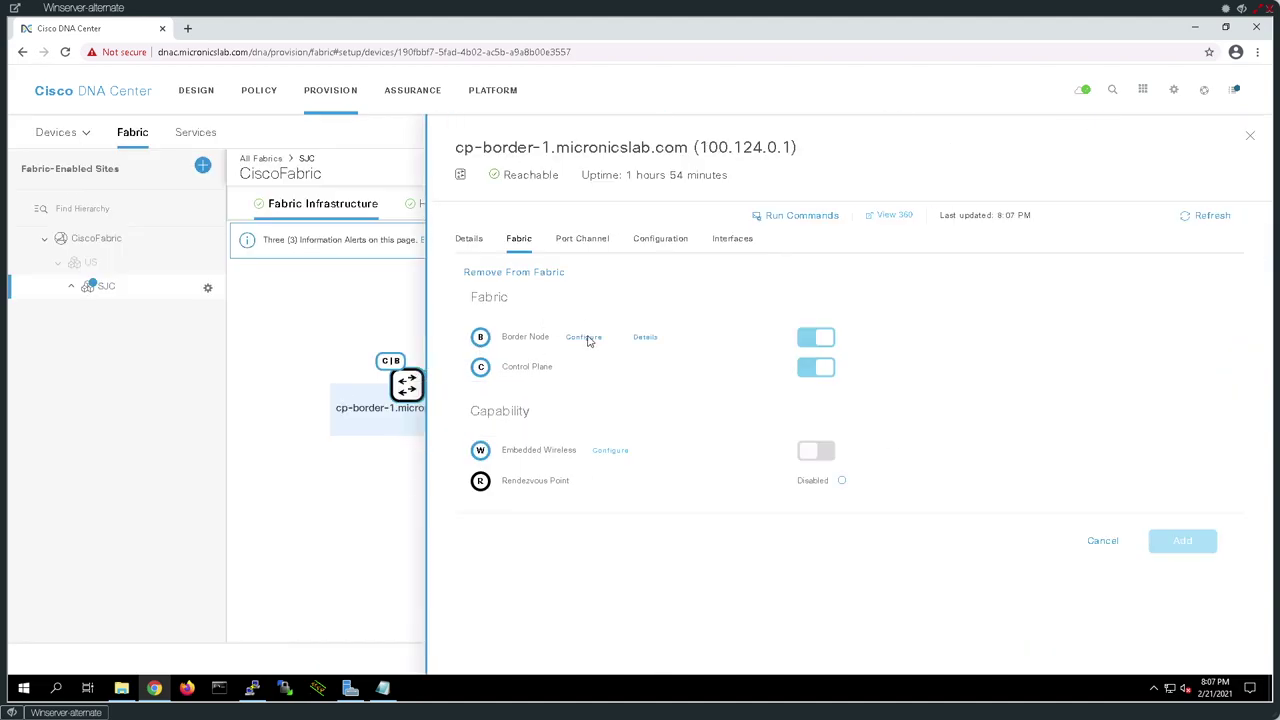
left_click(590, 340)
left_click(958, 298)
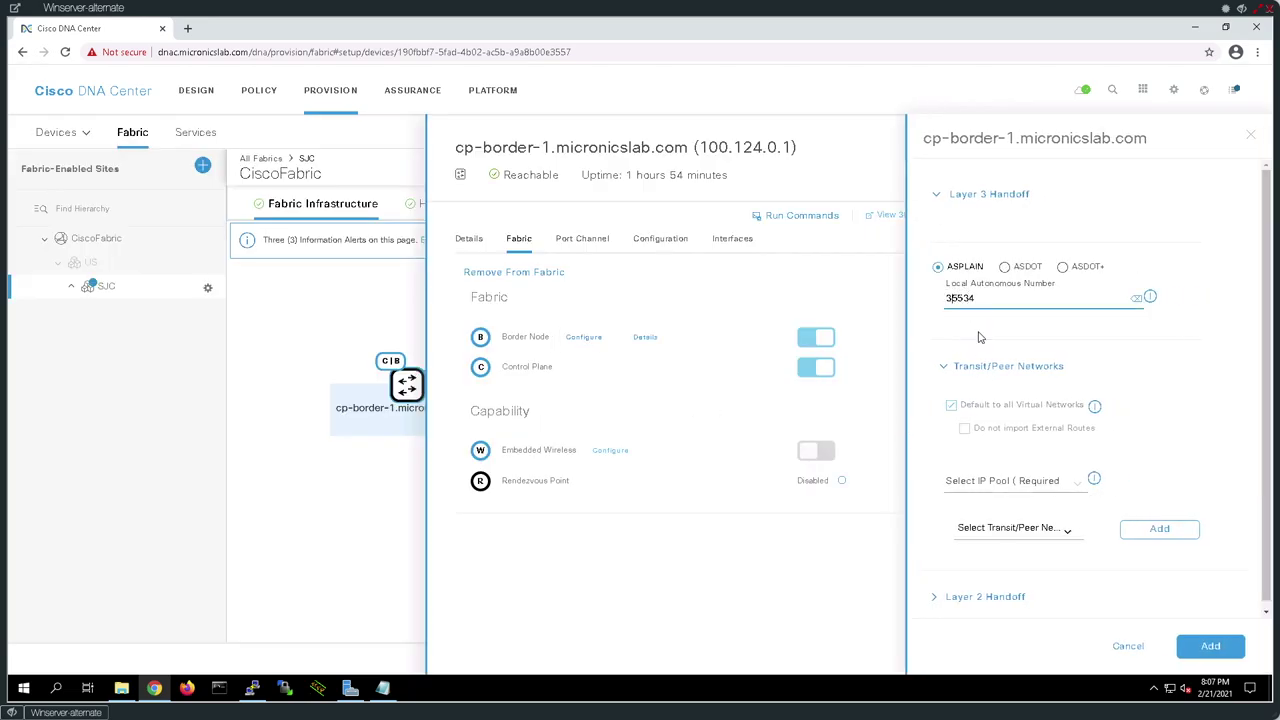
key("BackSpace")
type("6")
left_click(1205, 400)
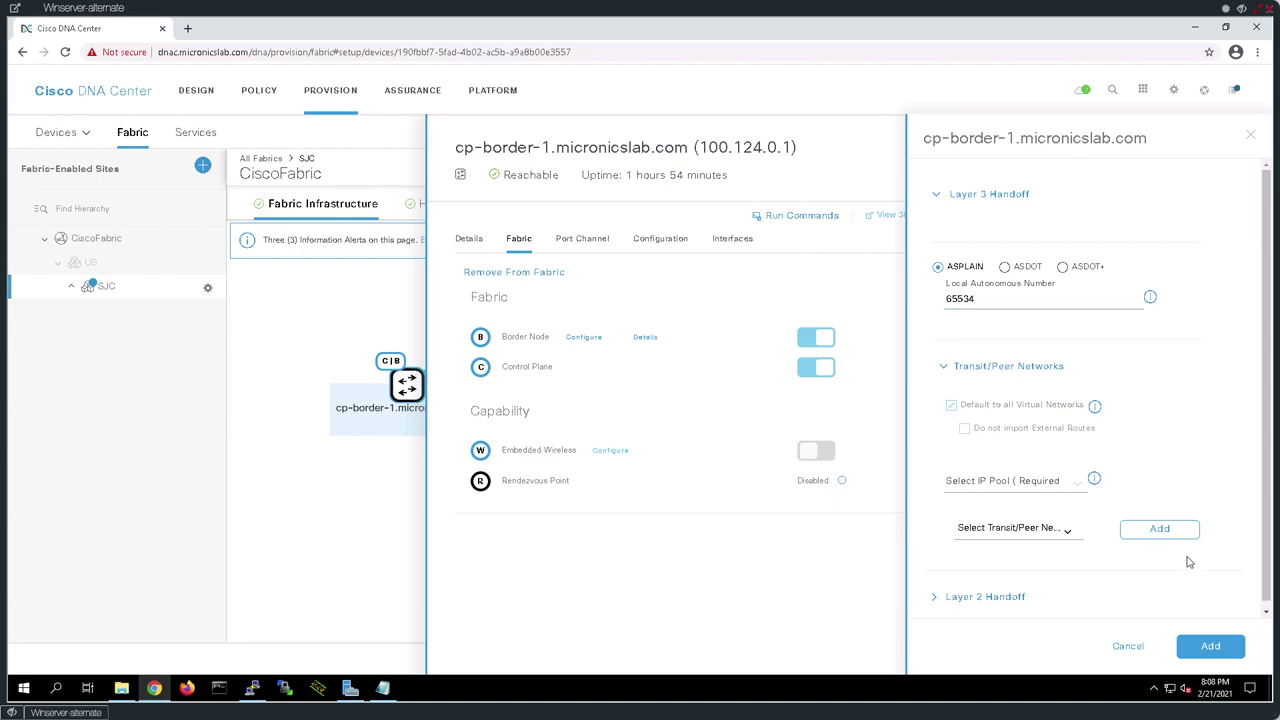
left_click(1210, 646)
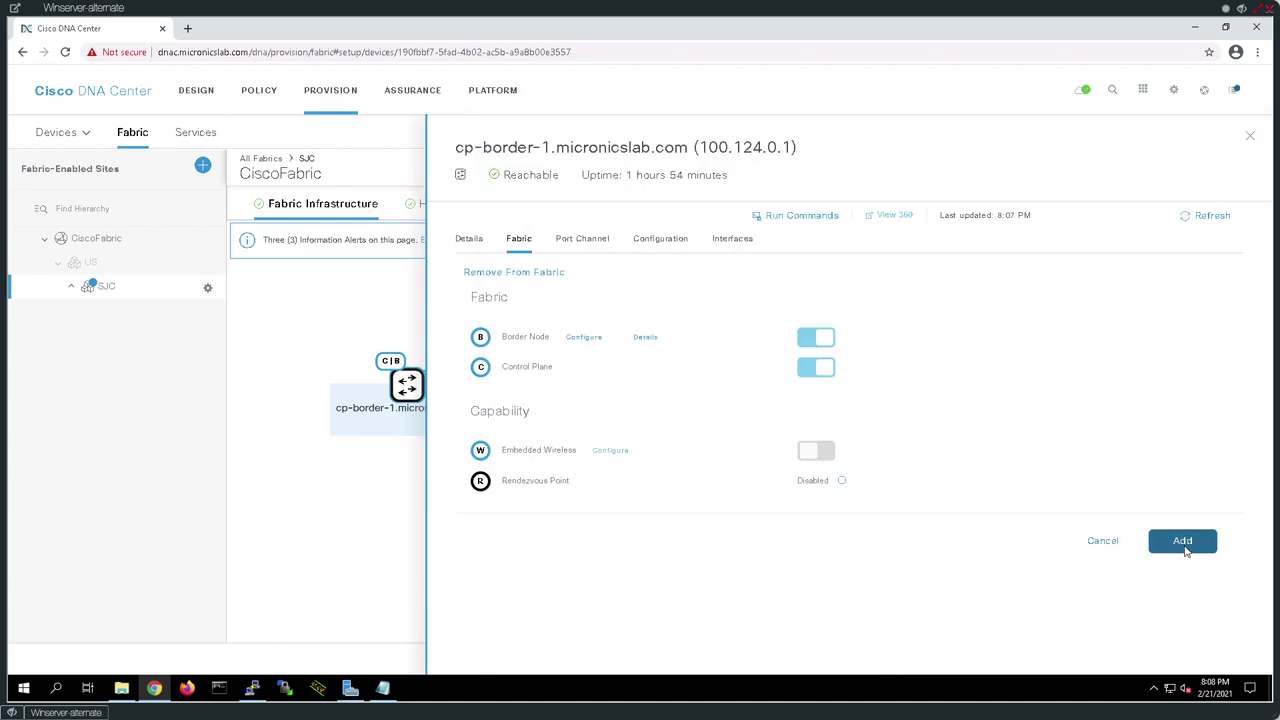
left_click(1184, 546)
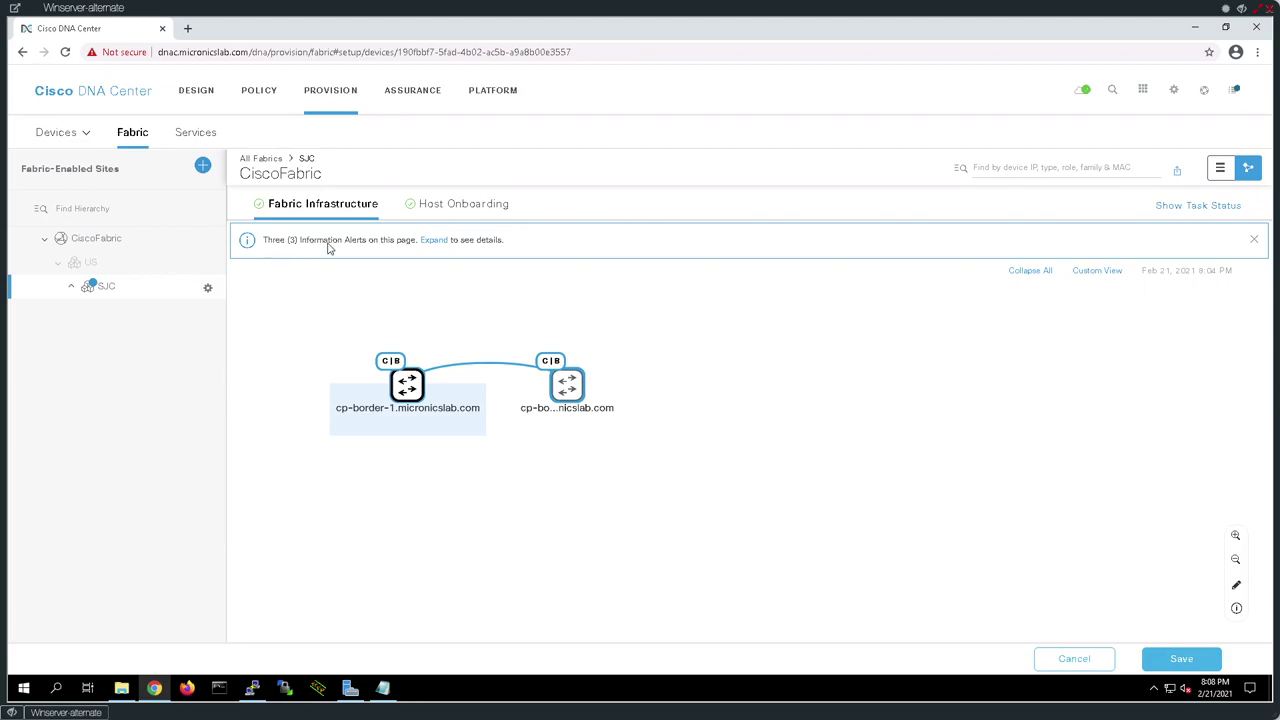
Review and dismiss the information alerts, then save the fabric and apply it Now
left_click(432, 240)
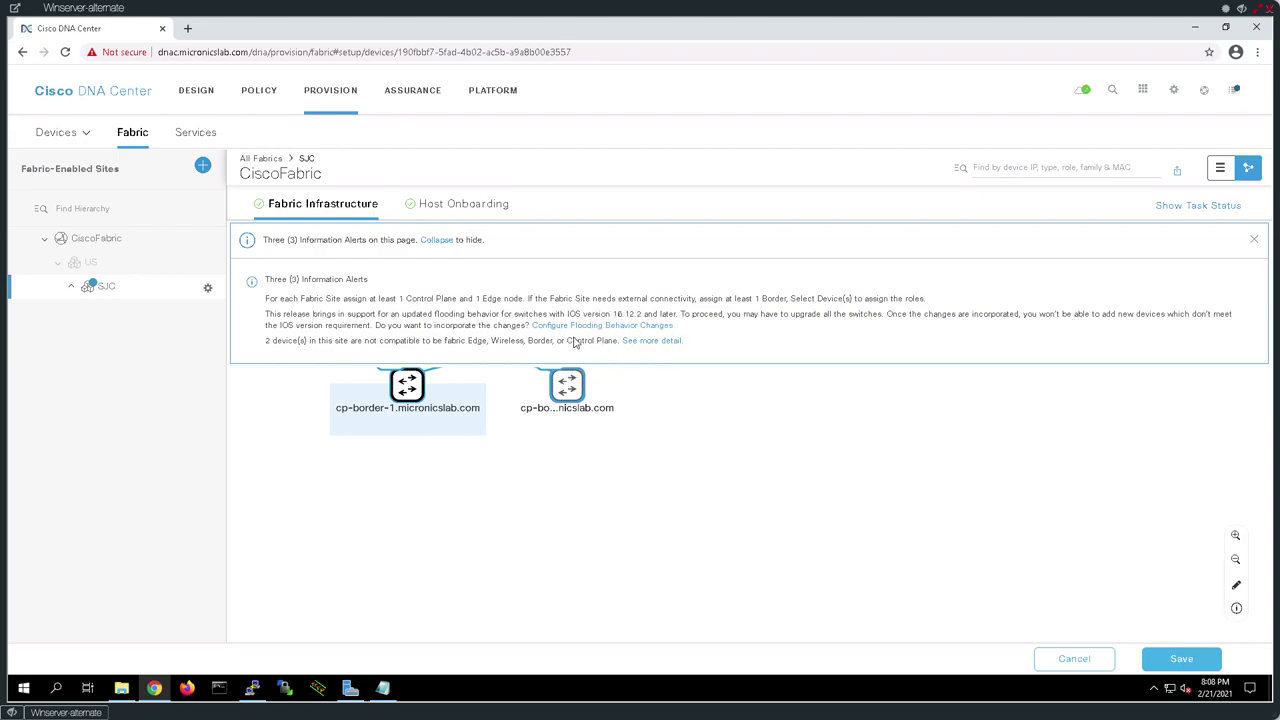
left_click(1254, 240)
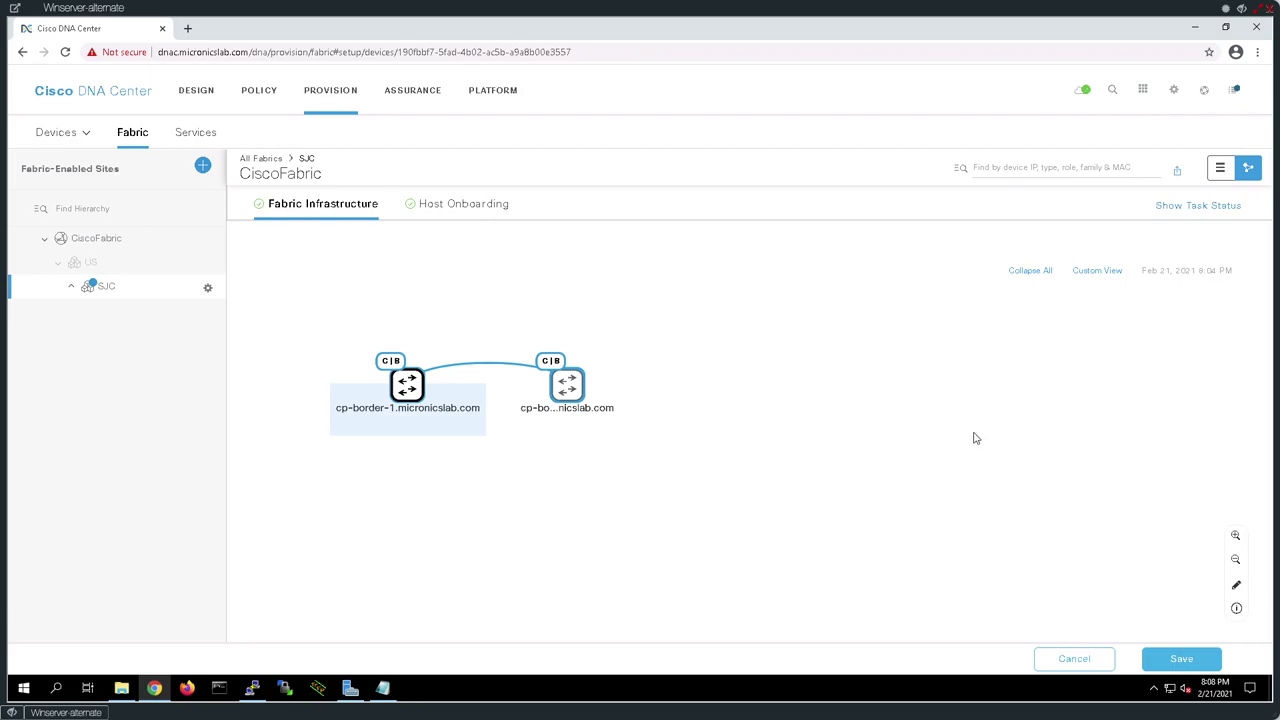
left_click(1178, 659)
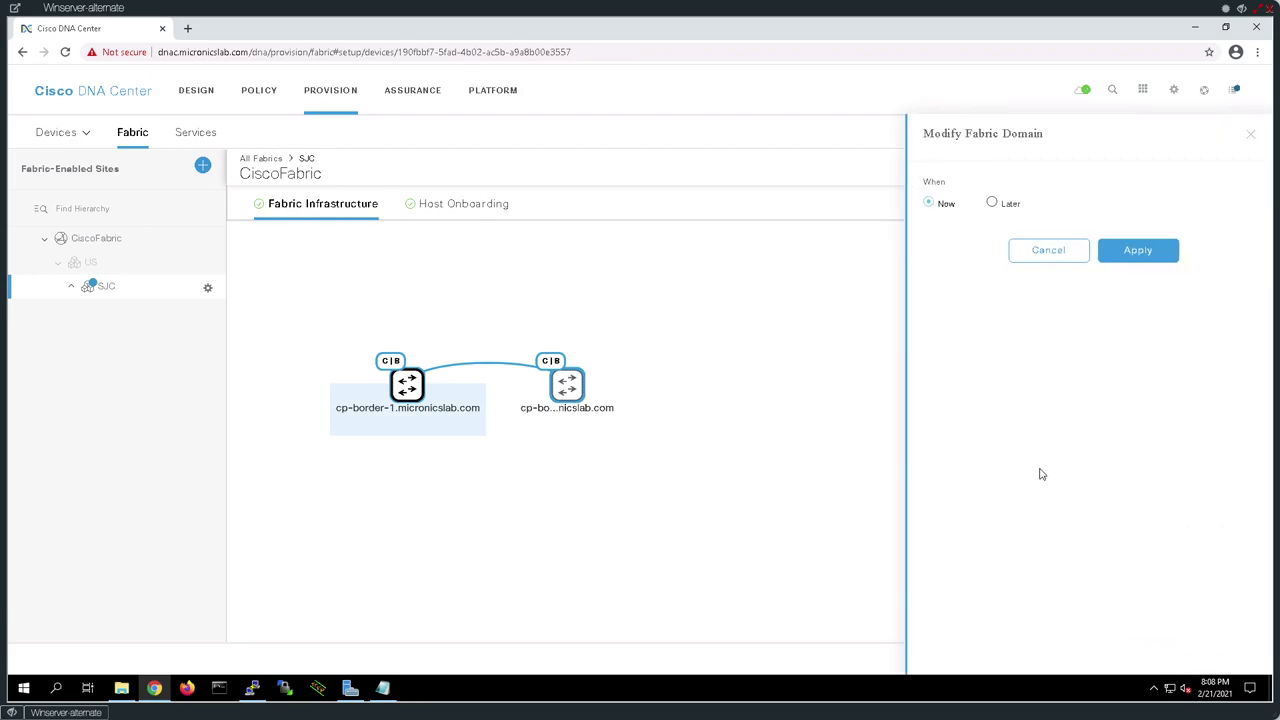
left_click(1149, 252)
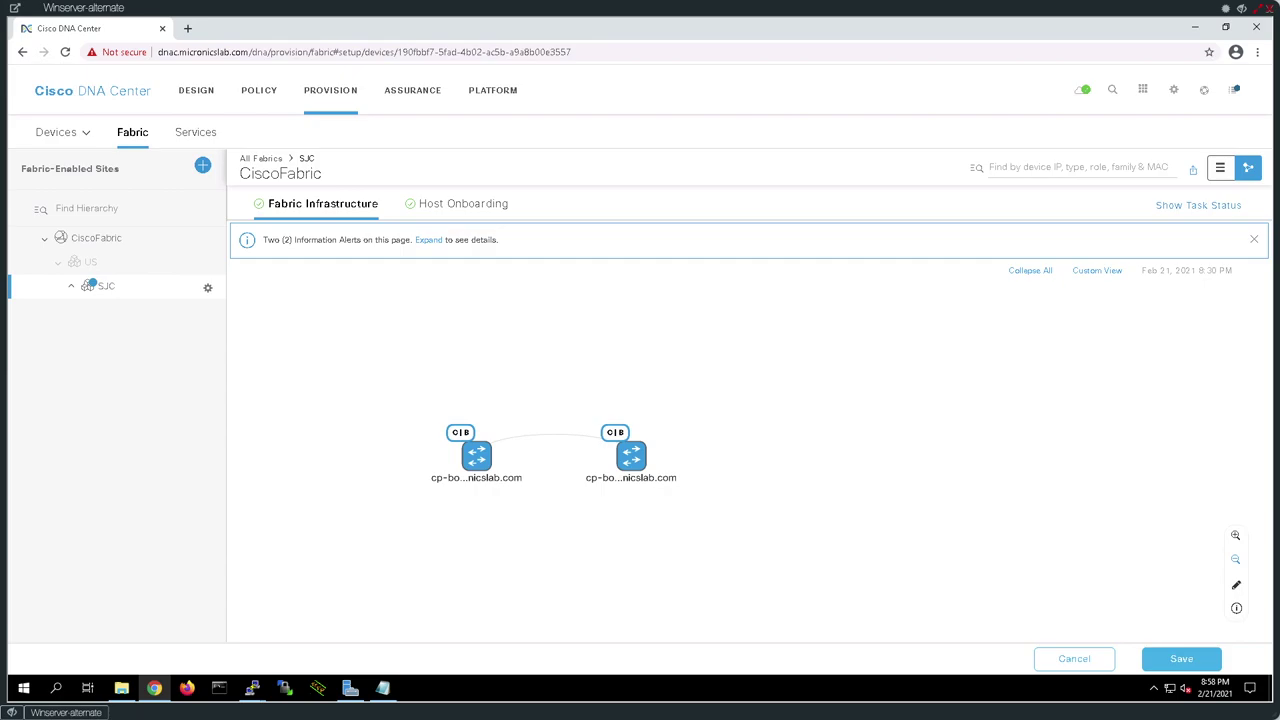
Switch to the cp-border-2 PuTTY console and enter privileged mode with en
left_click(252, 688)
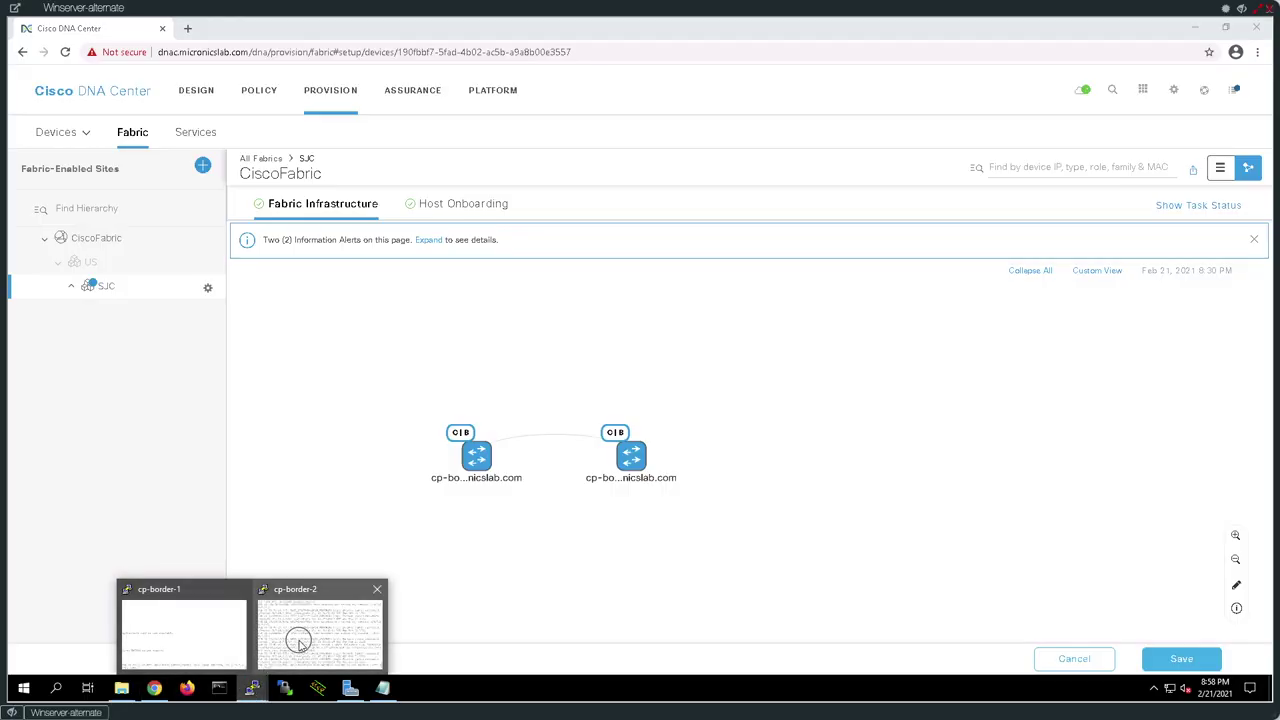
left_click(298, 640)
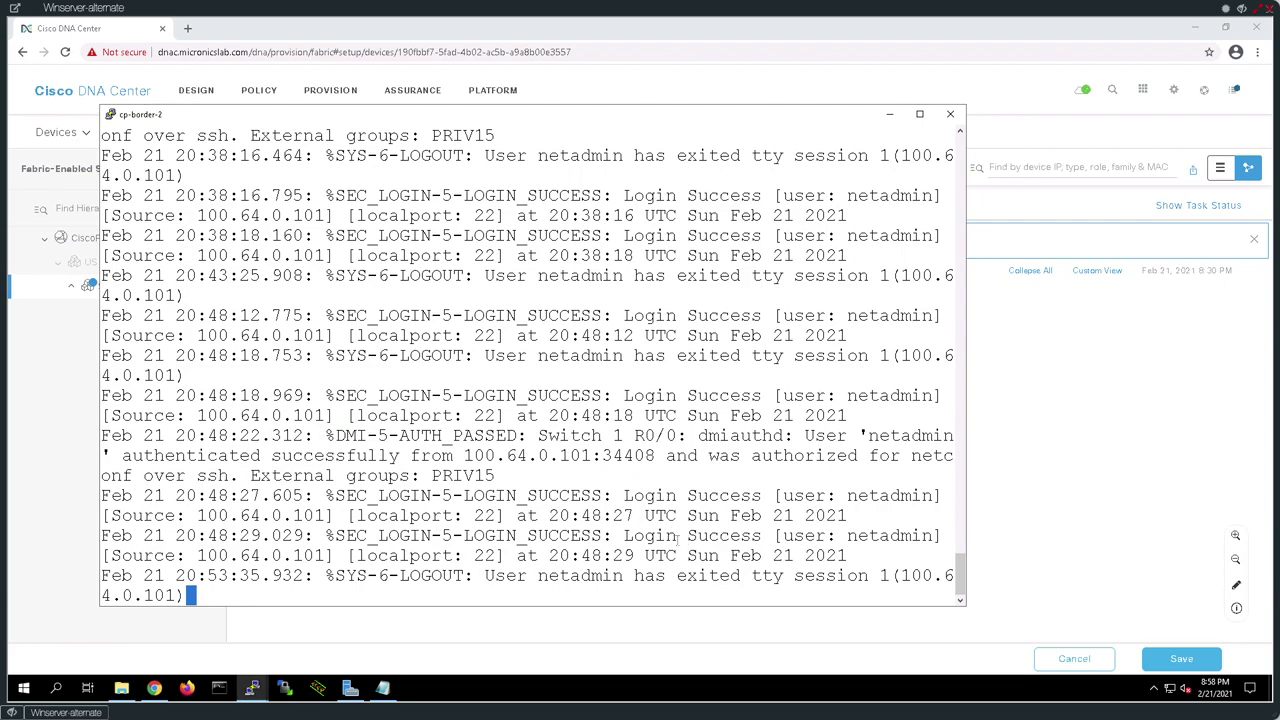
key("Return")
key("Return")
key("Return")
key("Return")
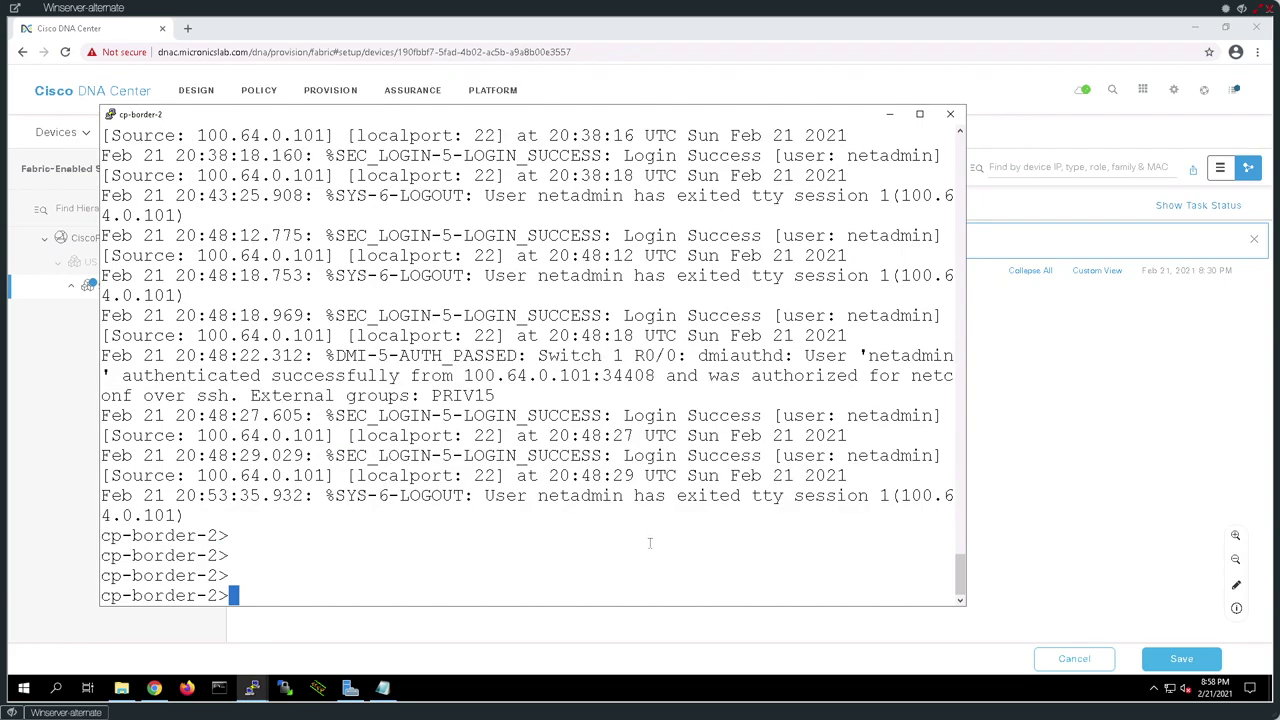
type("en")
key("Return")
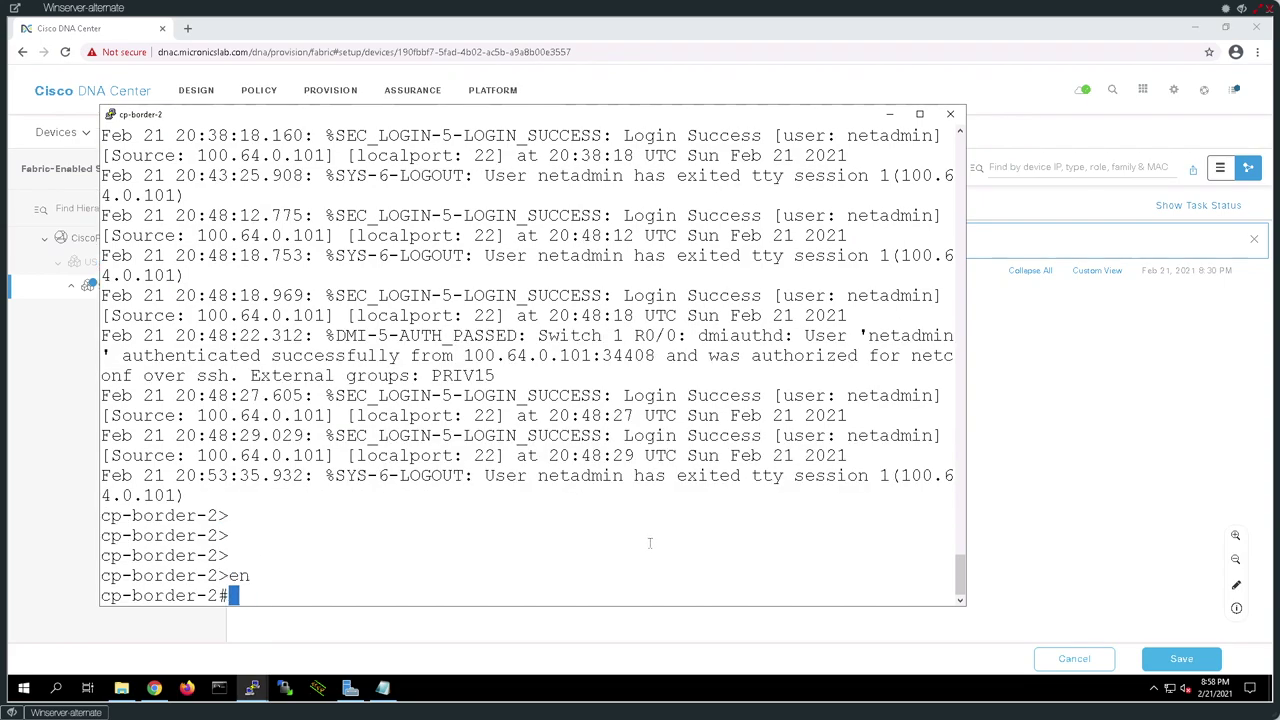
Page through the output of 'show run | sec lisp', then return to the DNA Center fabric page
type("show run | s")
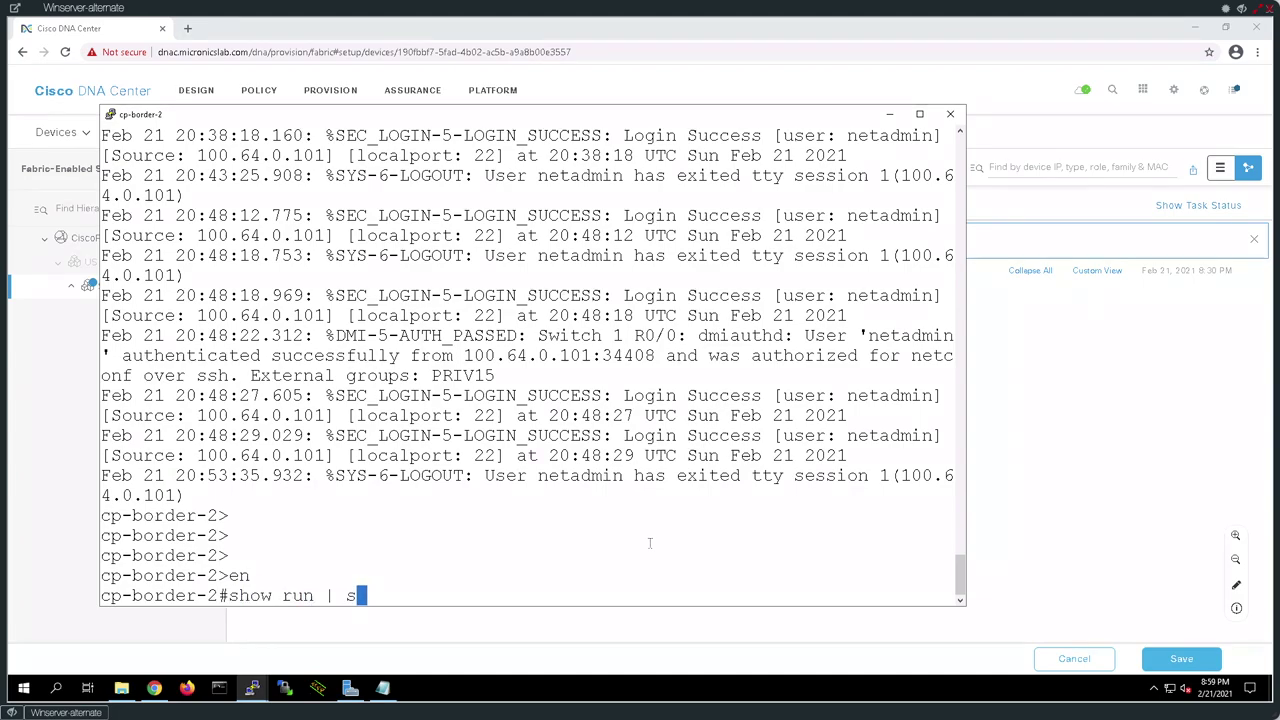
type("ec lisp")
key("Return")
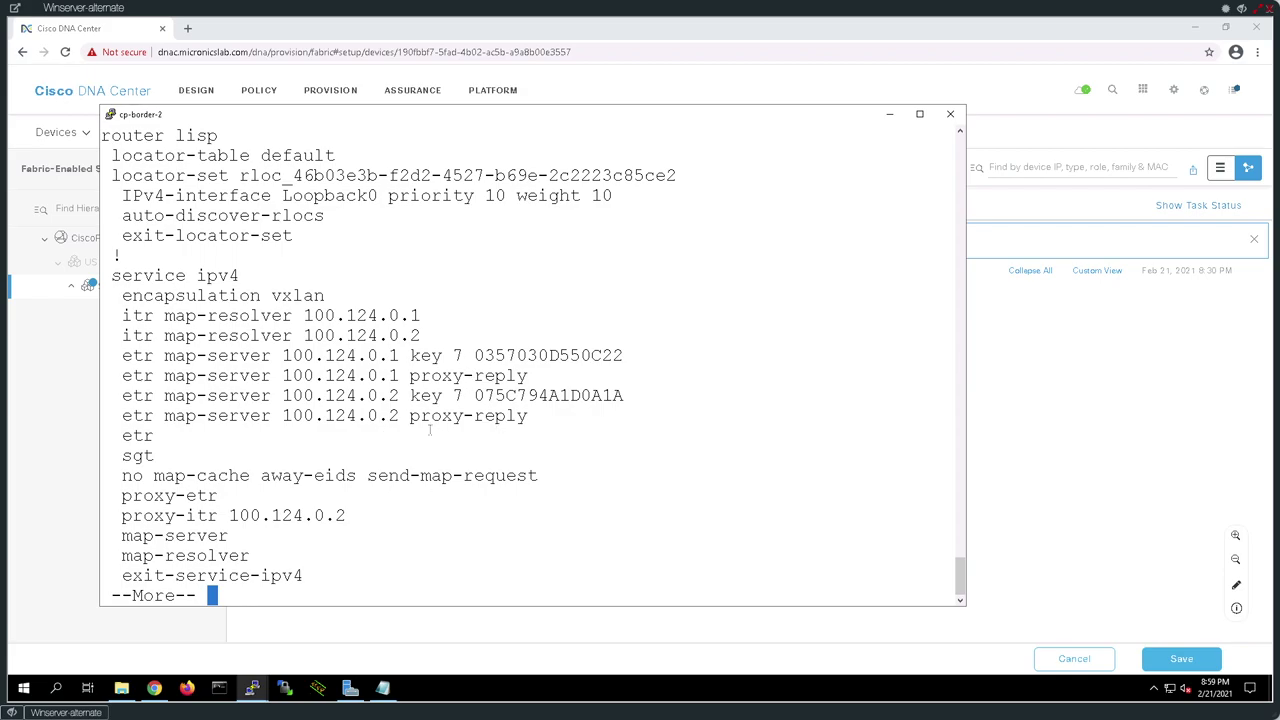
key("space")
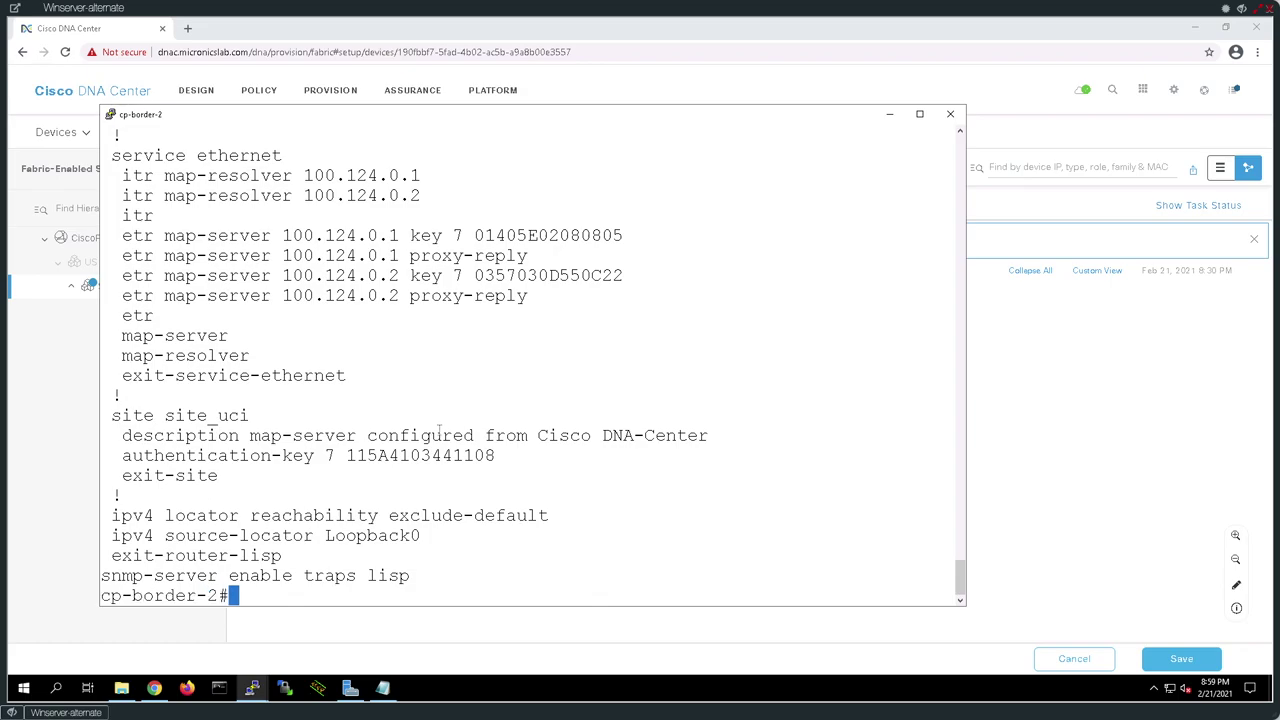
key("alt+Tab")
left_click(876, 444)
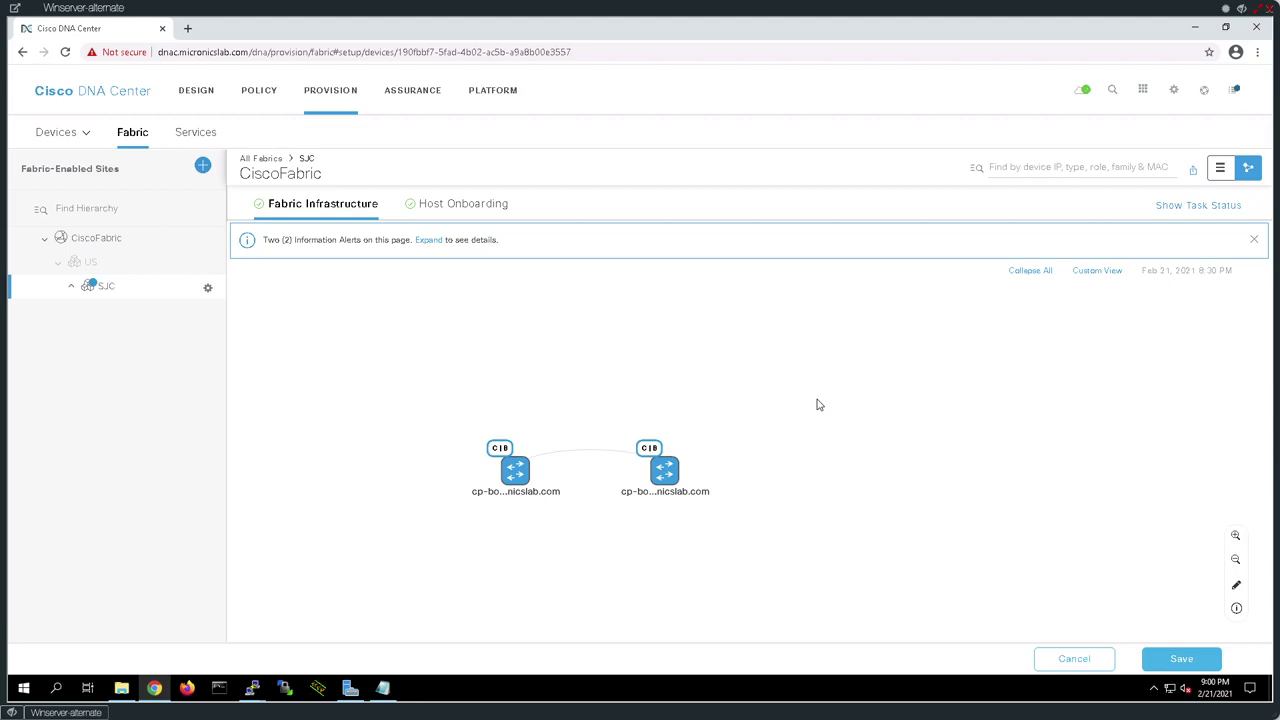
Review cp-border-1's device details and close the panel
left_click(516, 472)
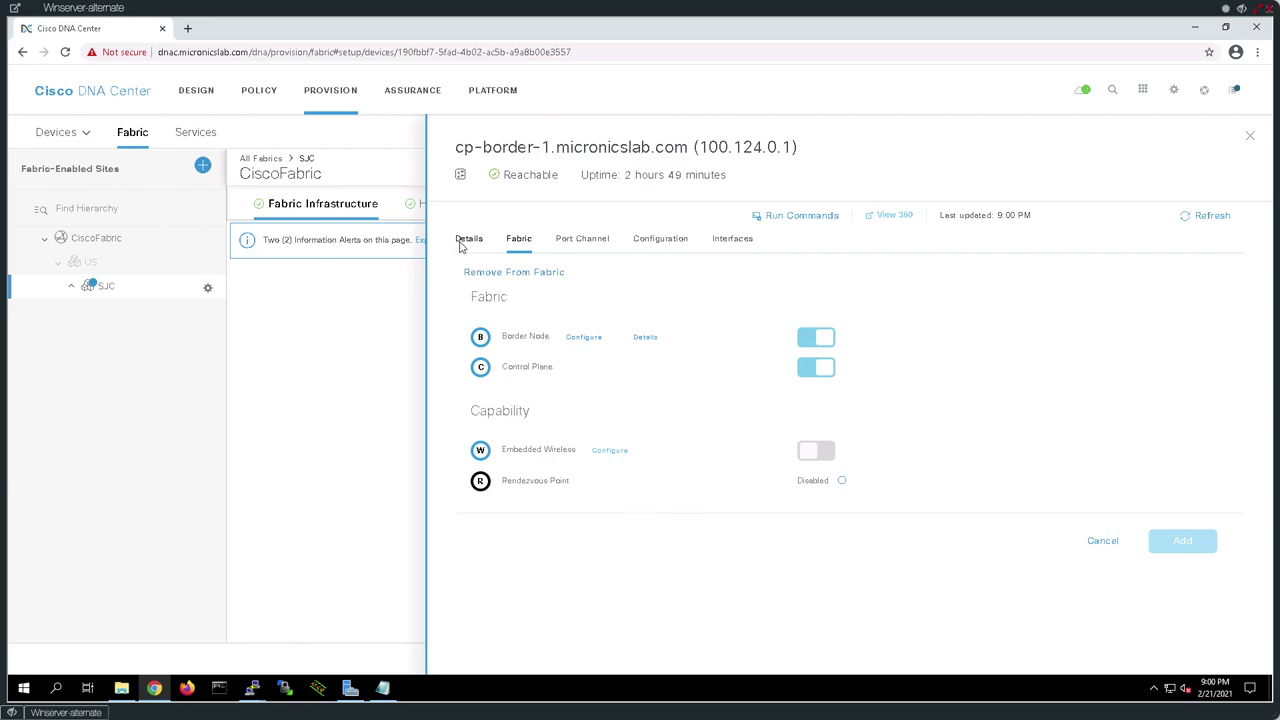
scroll(640, 486, "down", 1)
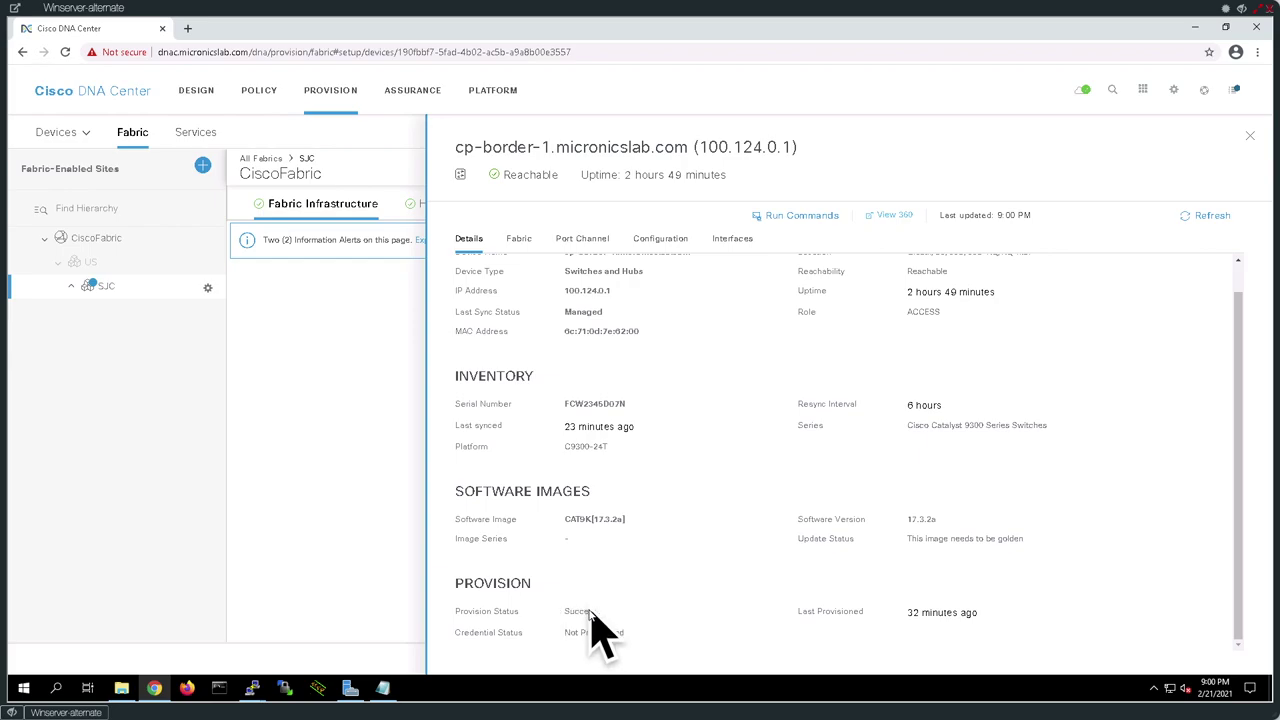
left_click(1249, 137)
Show cp-border-2's Details tab: software 17.3.2a, provision status Success
left_click(656, 466)
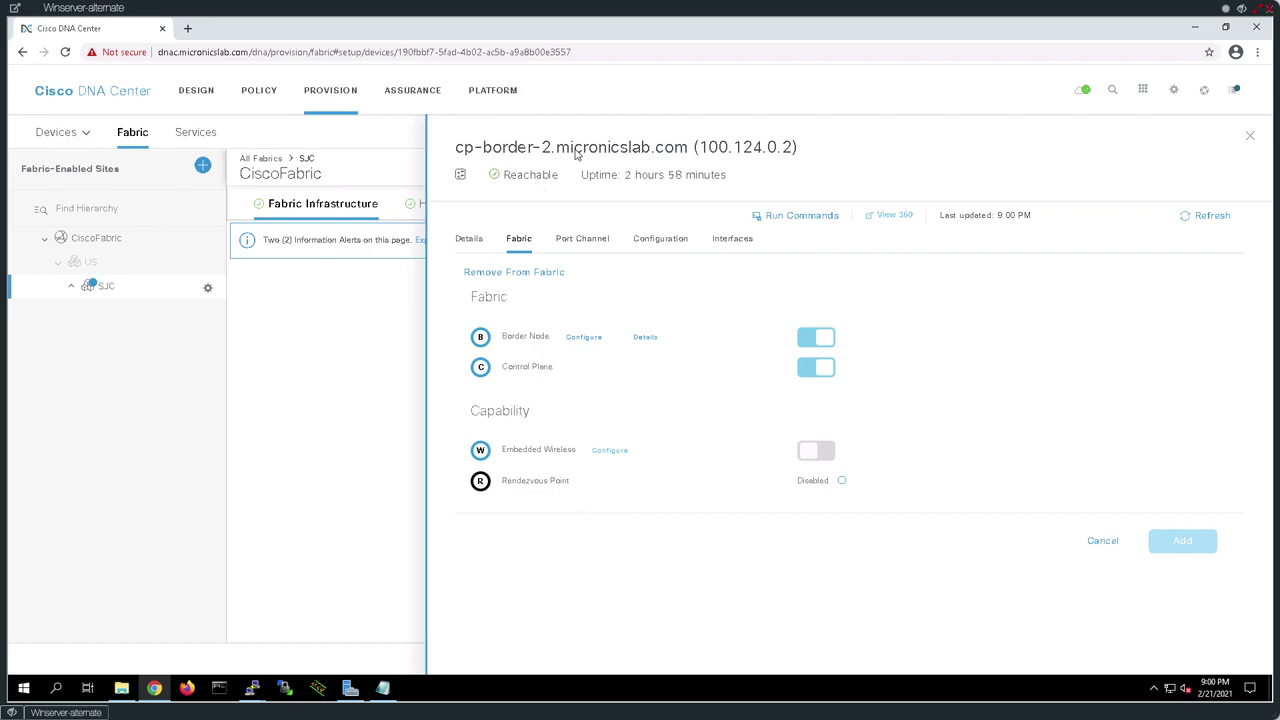
left_click(467, 242)
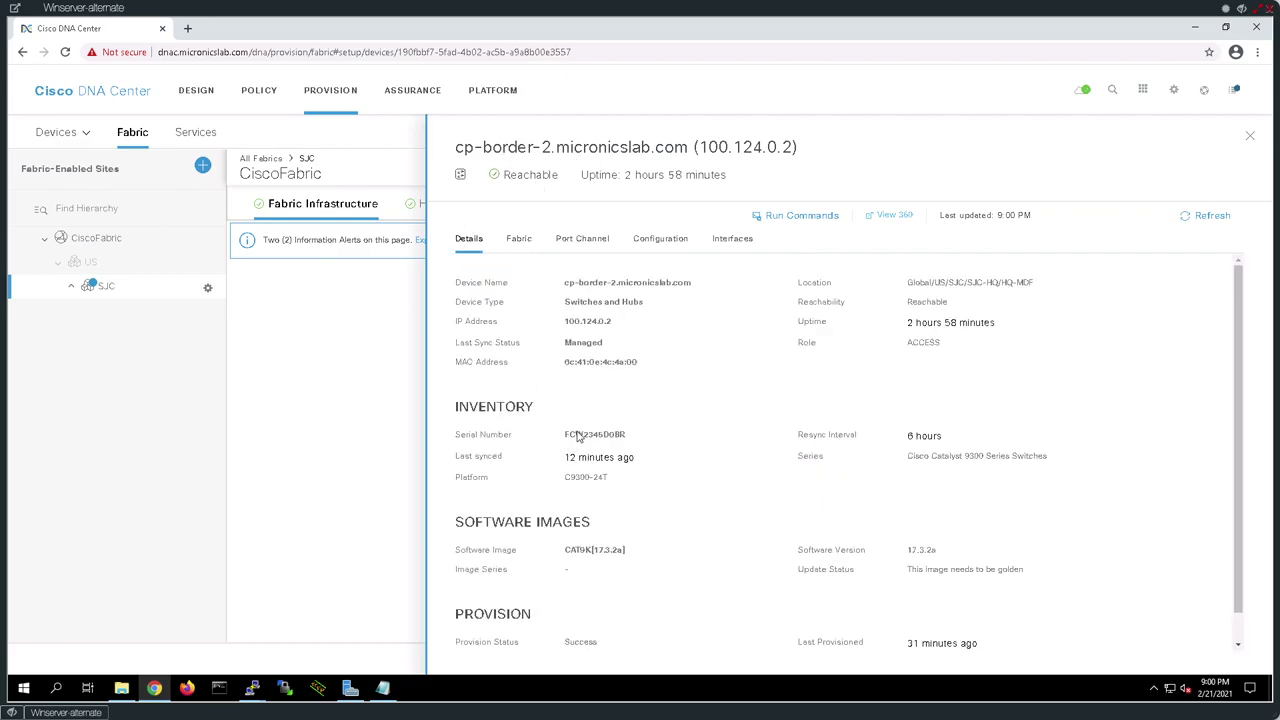
scroll(603, 503, "down", 1)
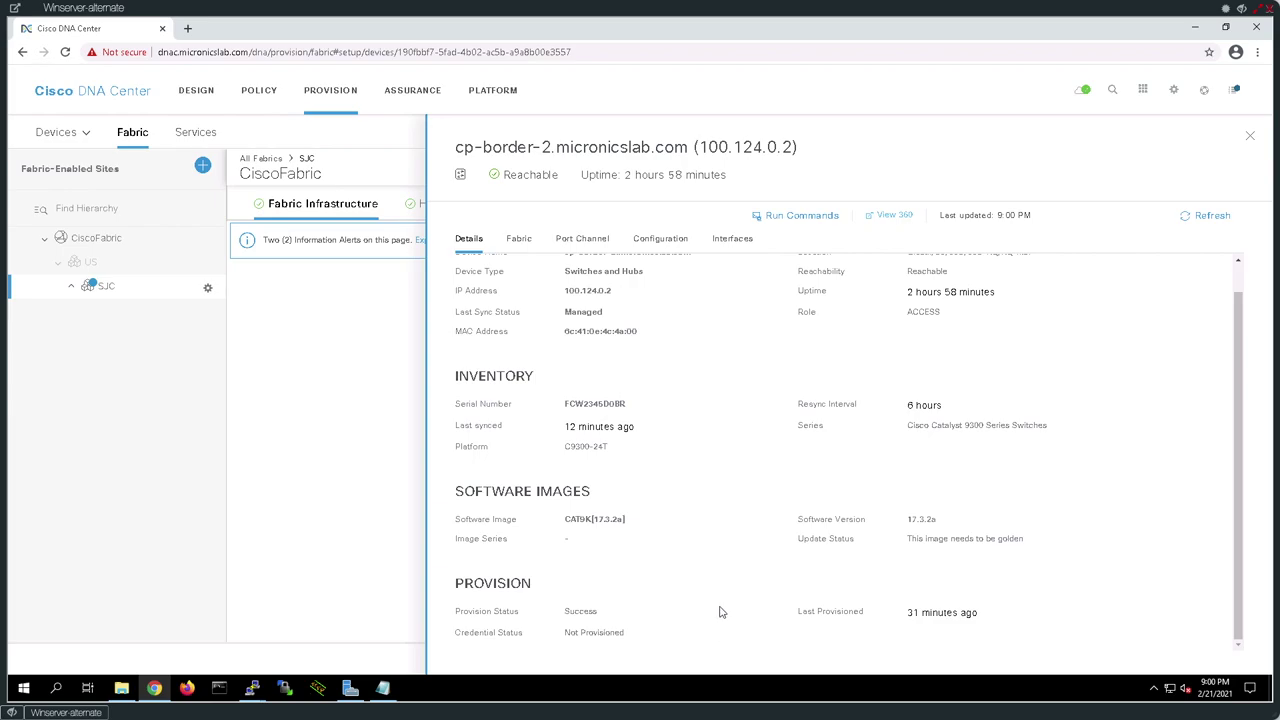
scroll(702, 422, "up", 1)
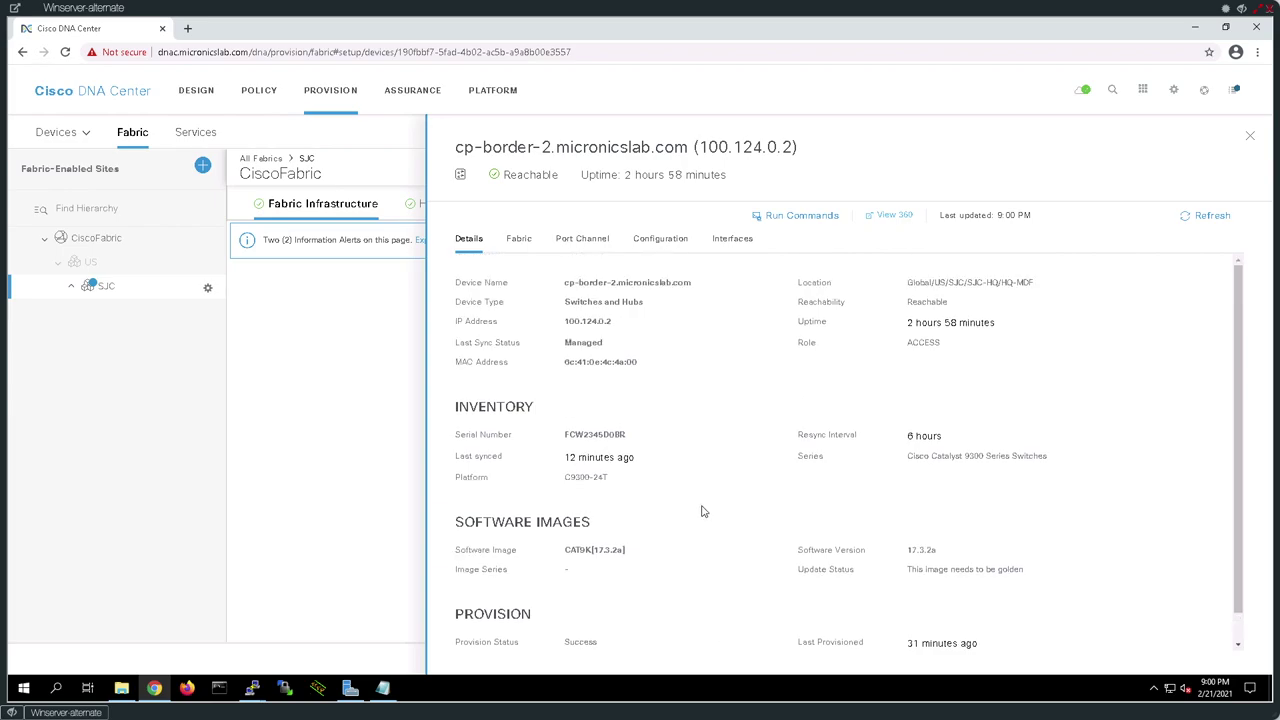
Scroll through cp-border-2's running configuration on the Configuration tab, including its LISP section
left_click(657, 246)
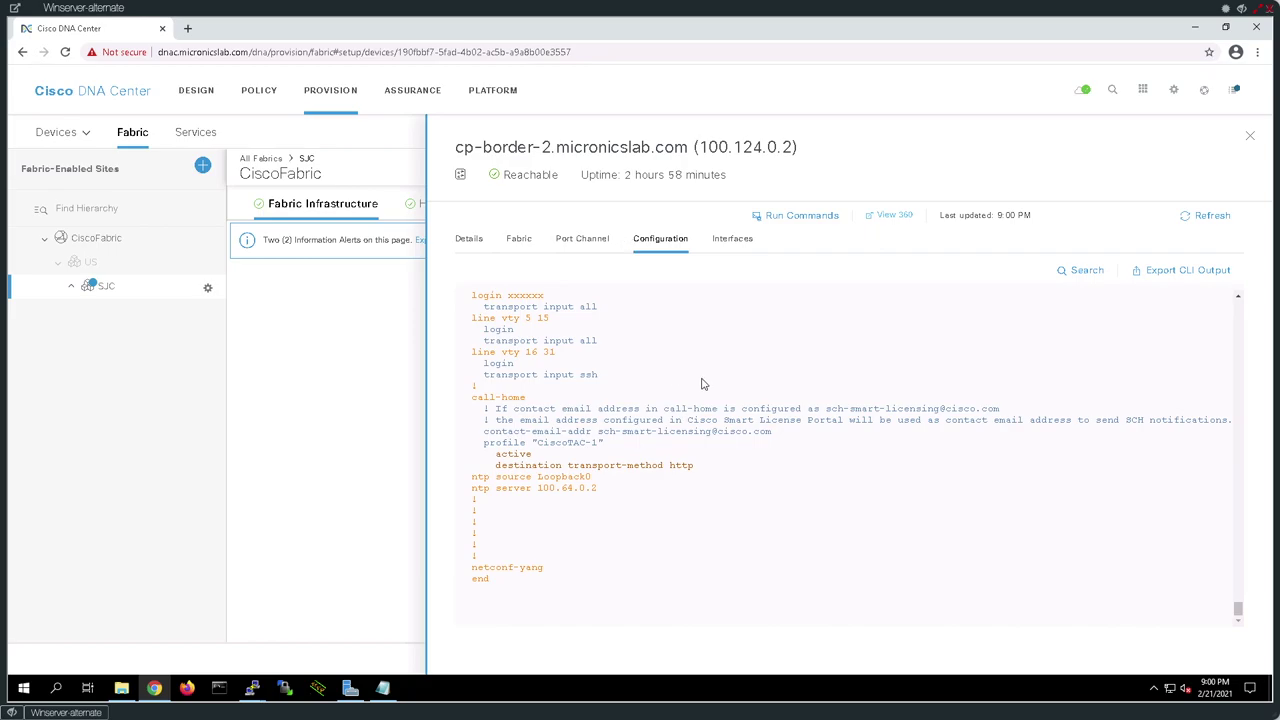
scroll(846, 426, "up", 15)
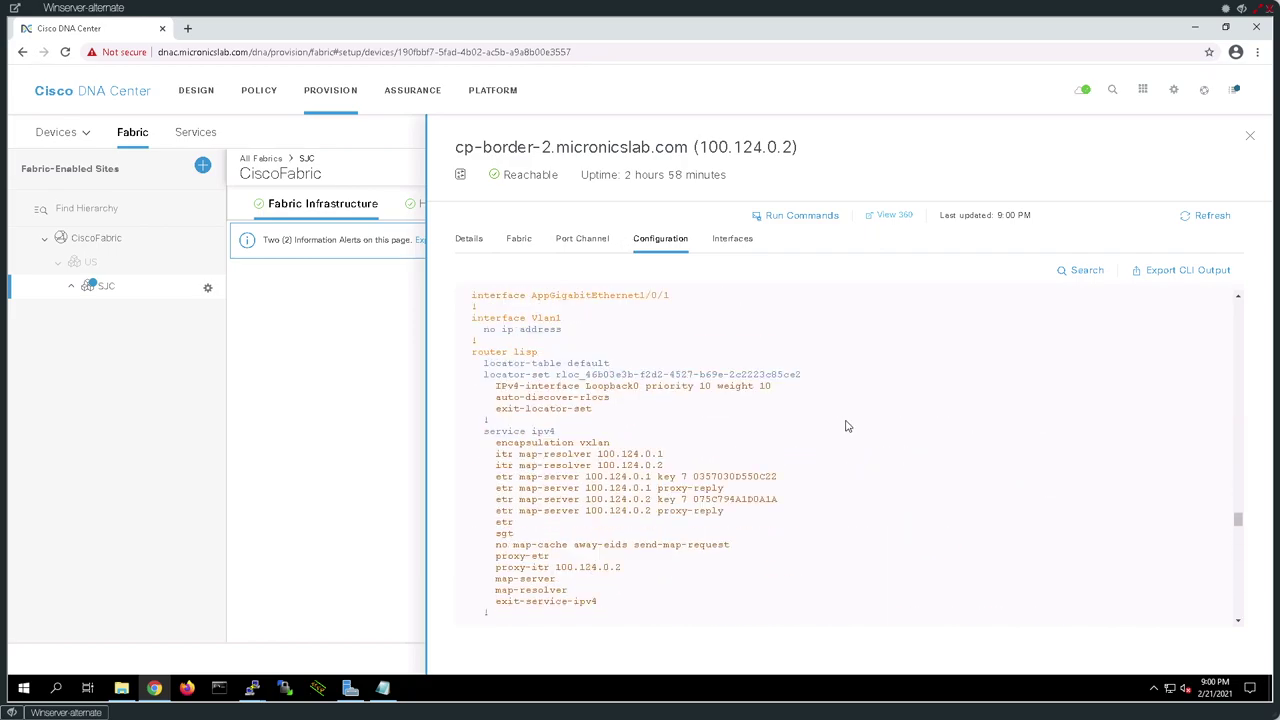
scroll(846, 426, "up", 10)
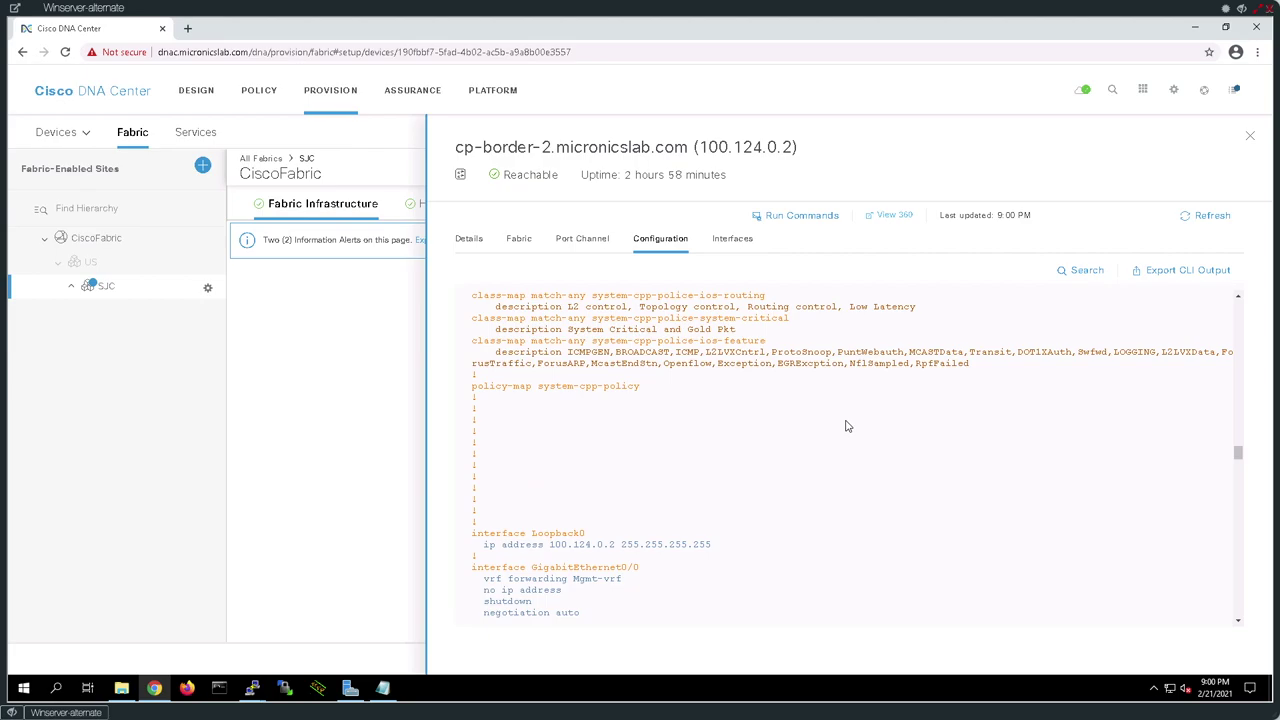
scroll(846, 426, "up", 5)
scroll(846, 426, "down", 10)
scroll(846, 426, "down", 10)
scroll(846, 426, "down", 10)
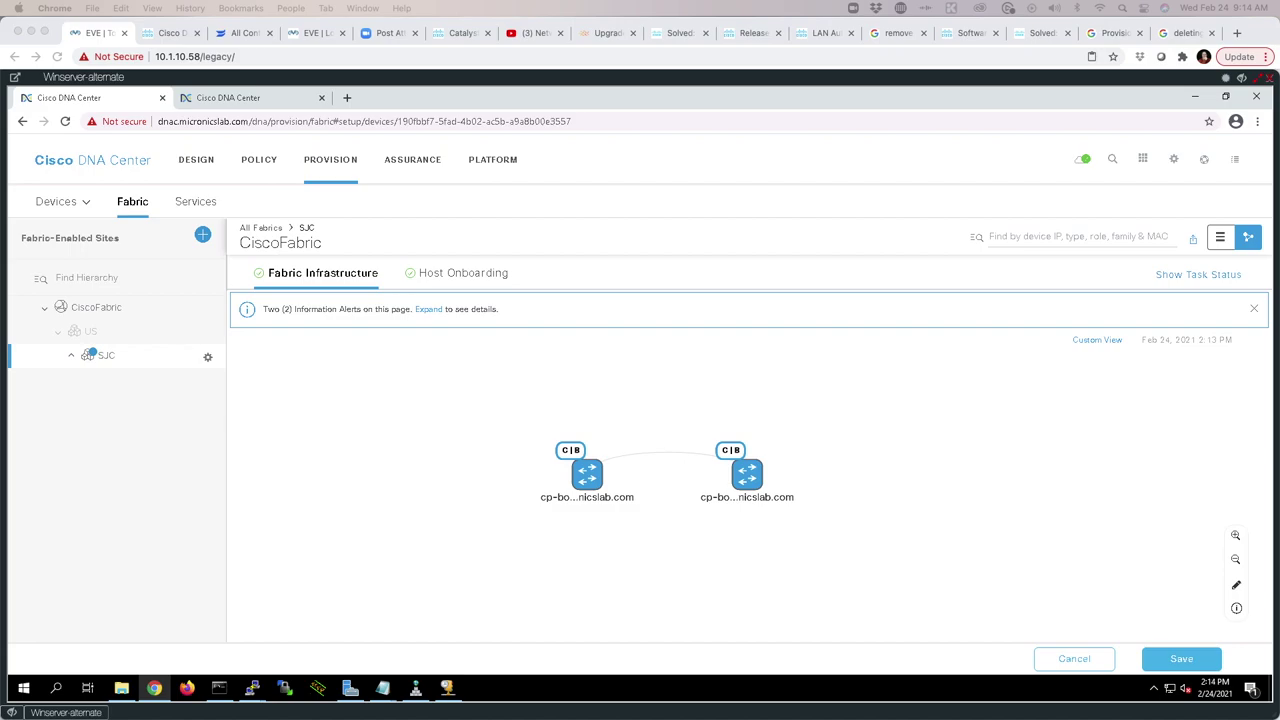
On edge-01, answer 'no' to the initial configuration dialog and terminate autoinstall
left_click(254, 694)
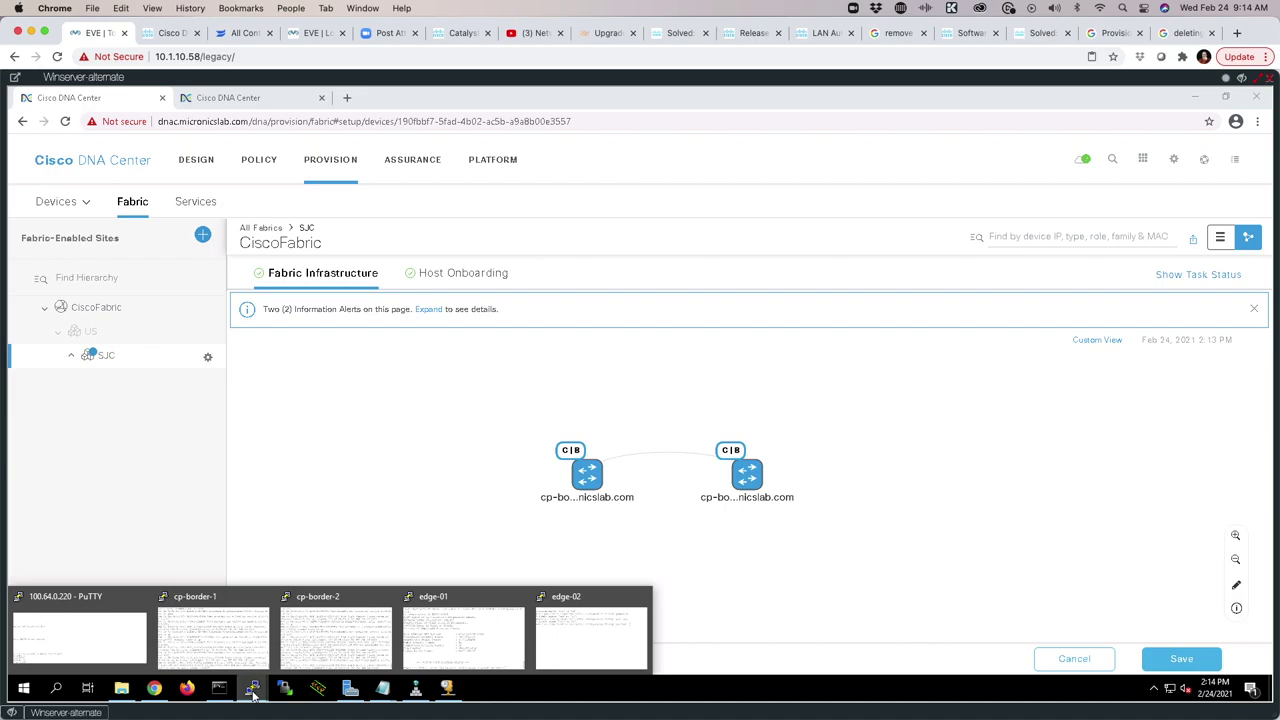
left_click(478, 648)
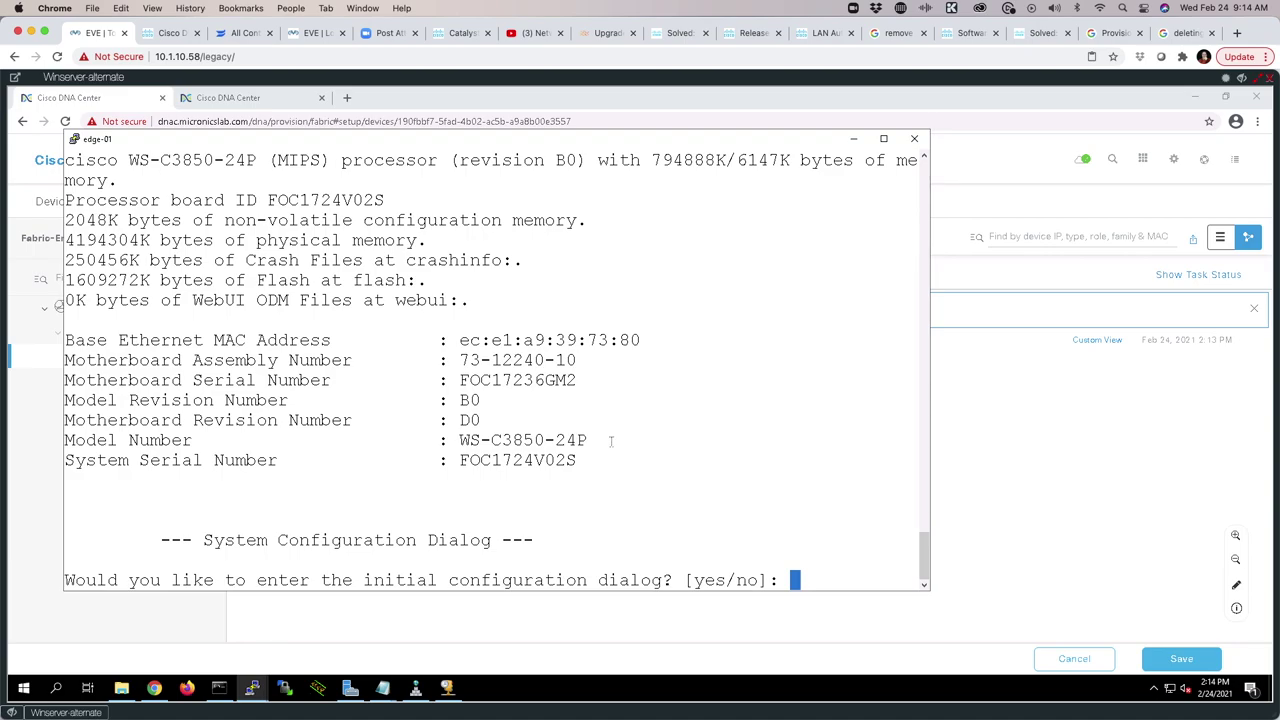
type("no")
key("Return")
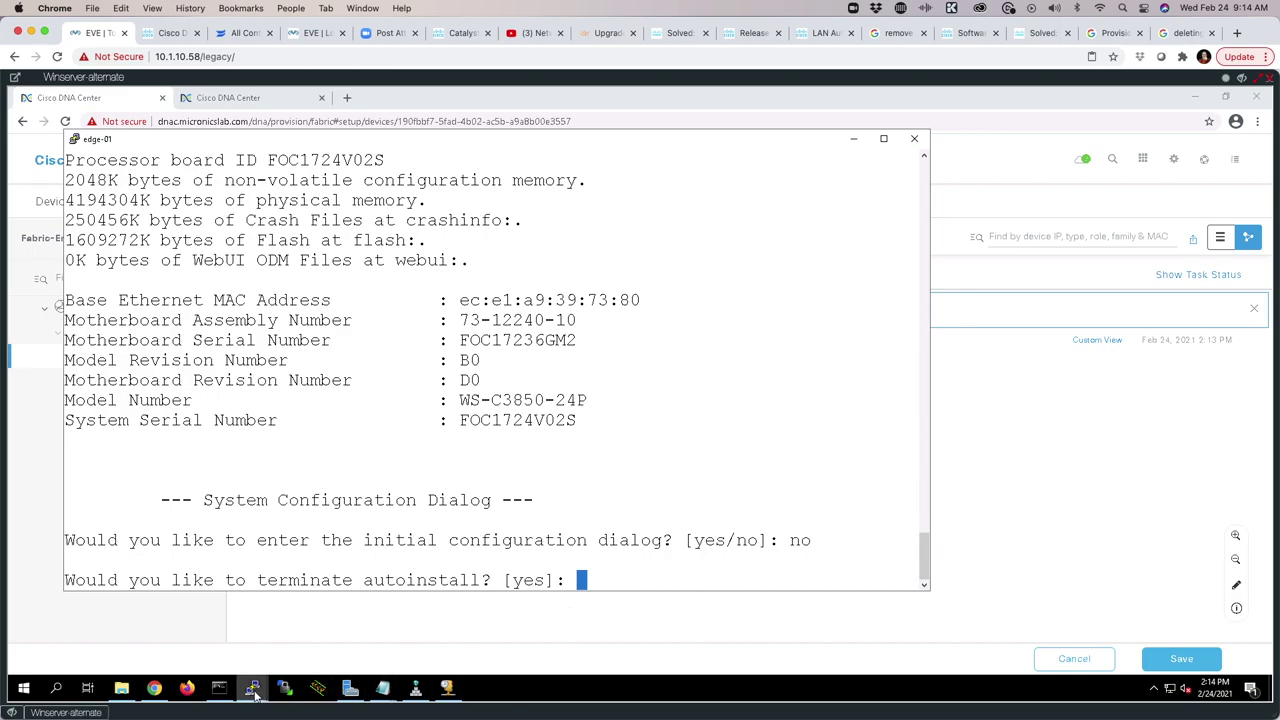
mouse_move(255, 695)
key("Return")
Answer 'no' to the initial configuration dialog on edge-02
left_click(600, 630)
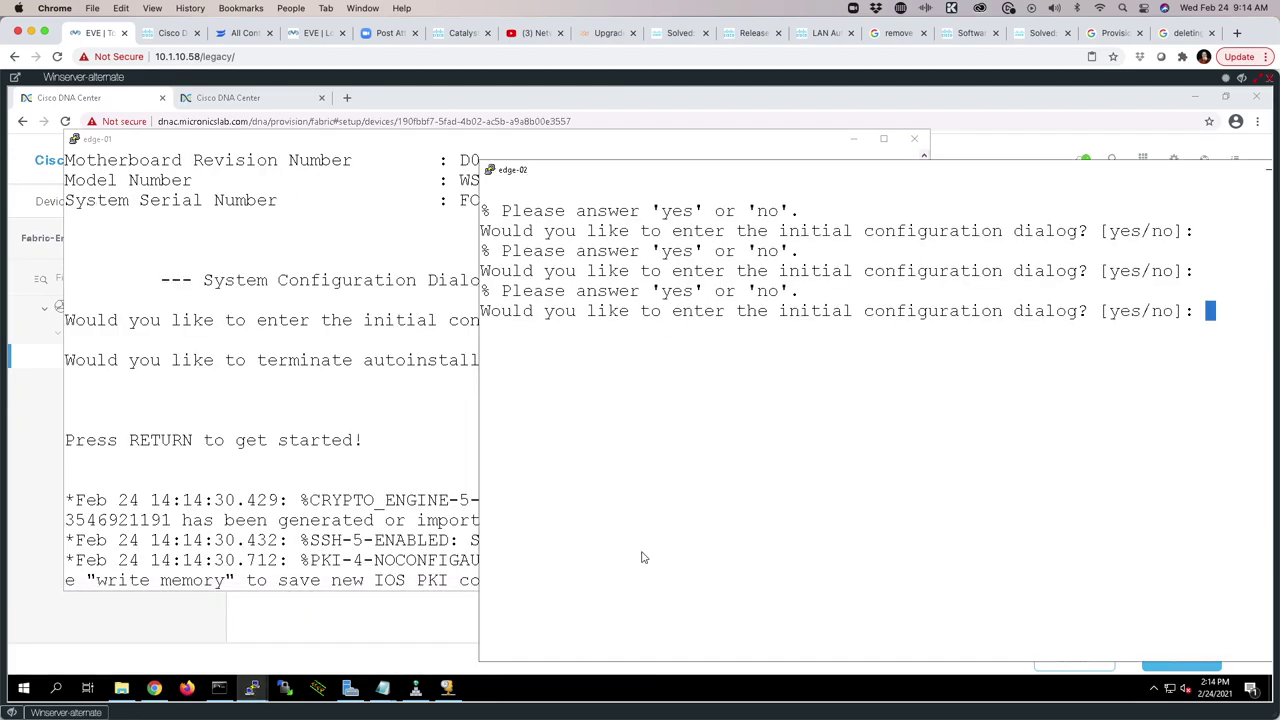
type("no")
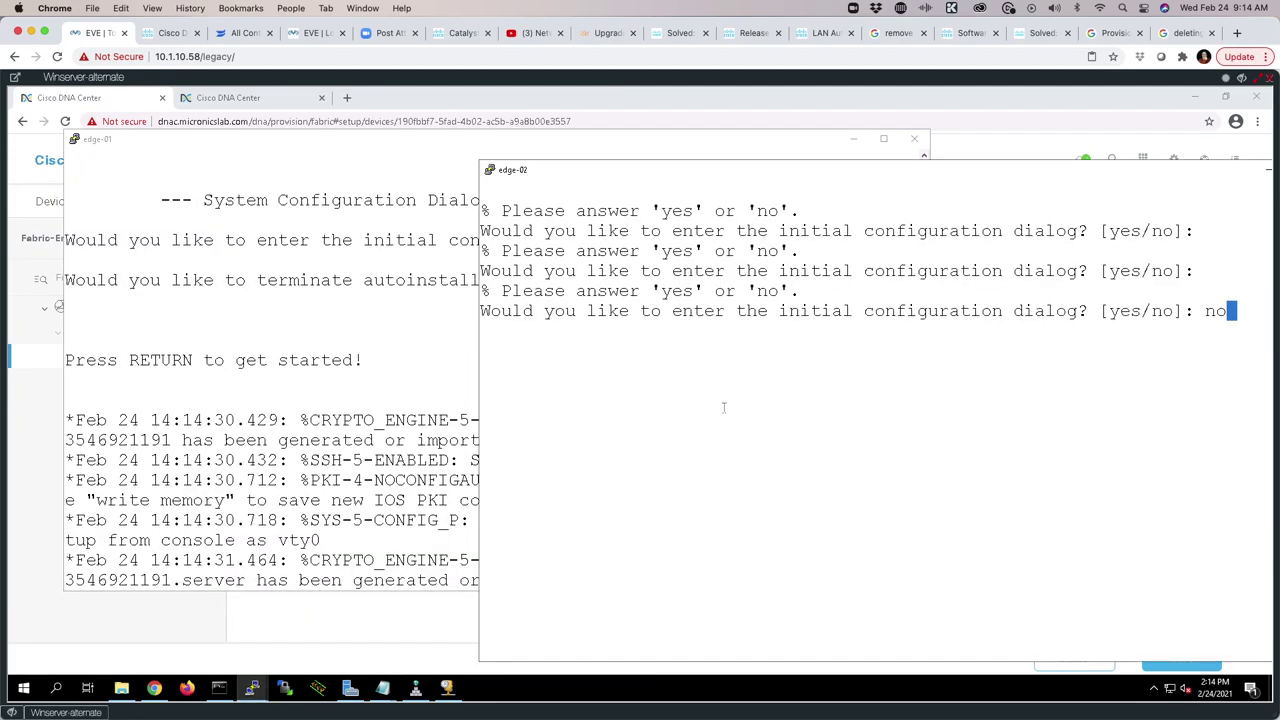
key("Return")
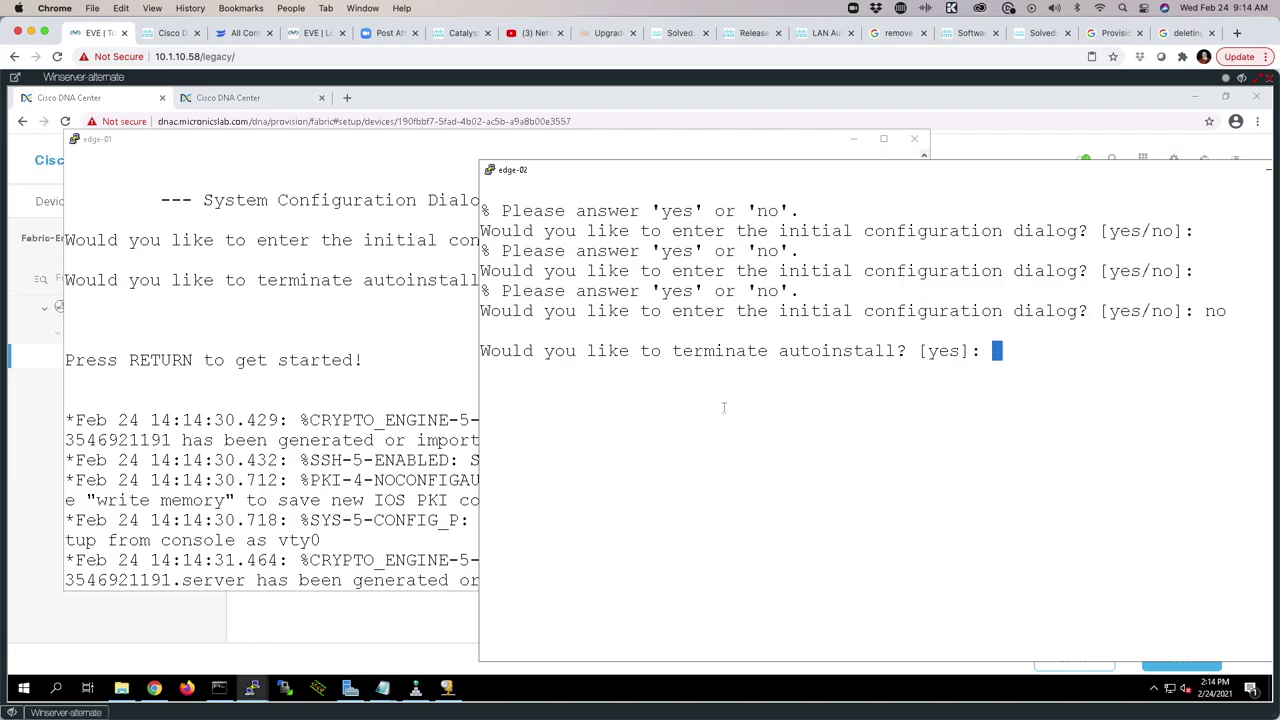
Enter privileged mode on edge-01 and force-delete all flash:pnp* files
left_click(237, 378)
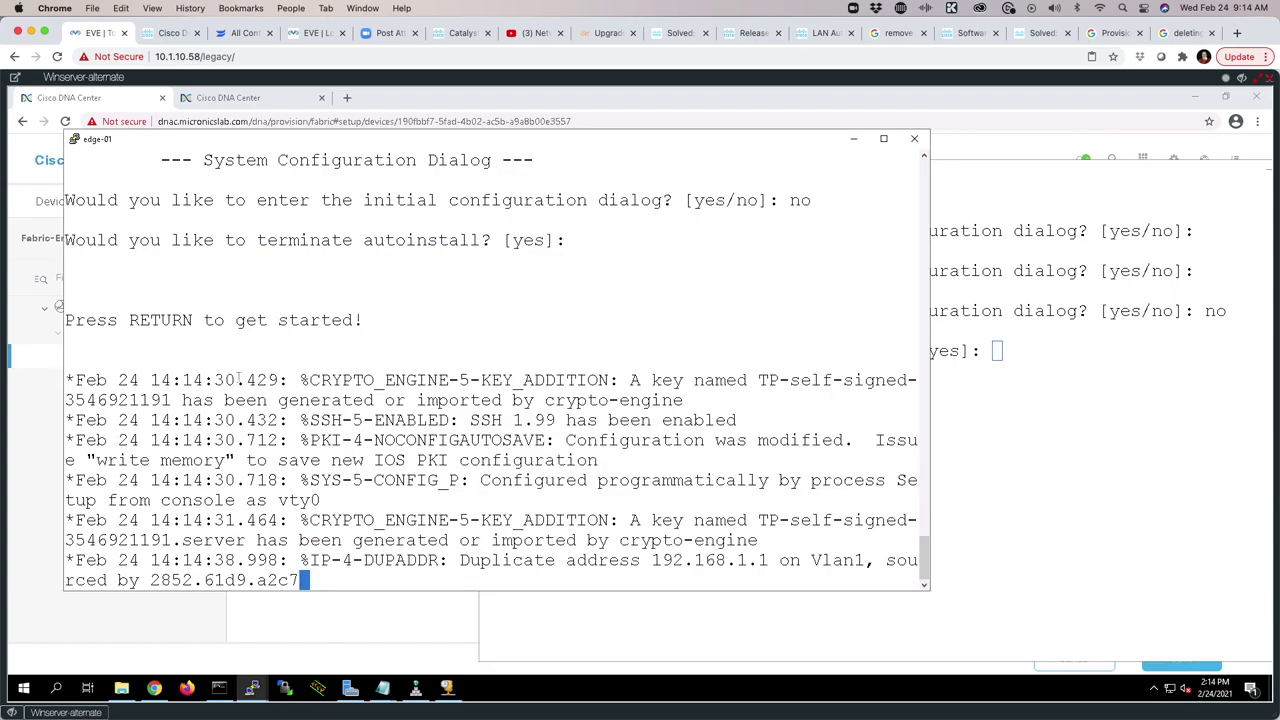
key("Return")
key("Return")
key("Return")
key("Return")
key("Return")
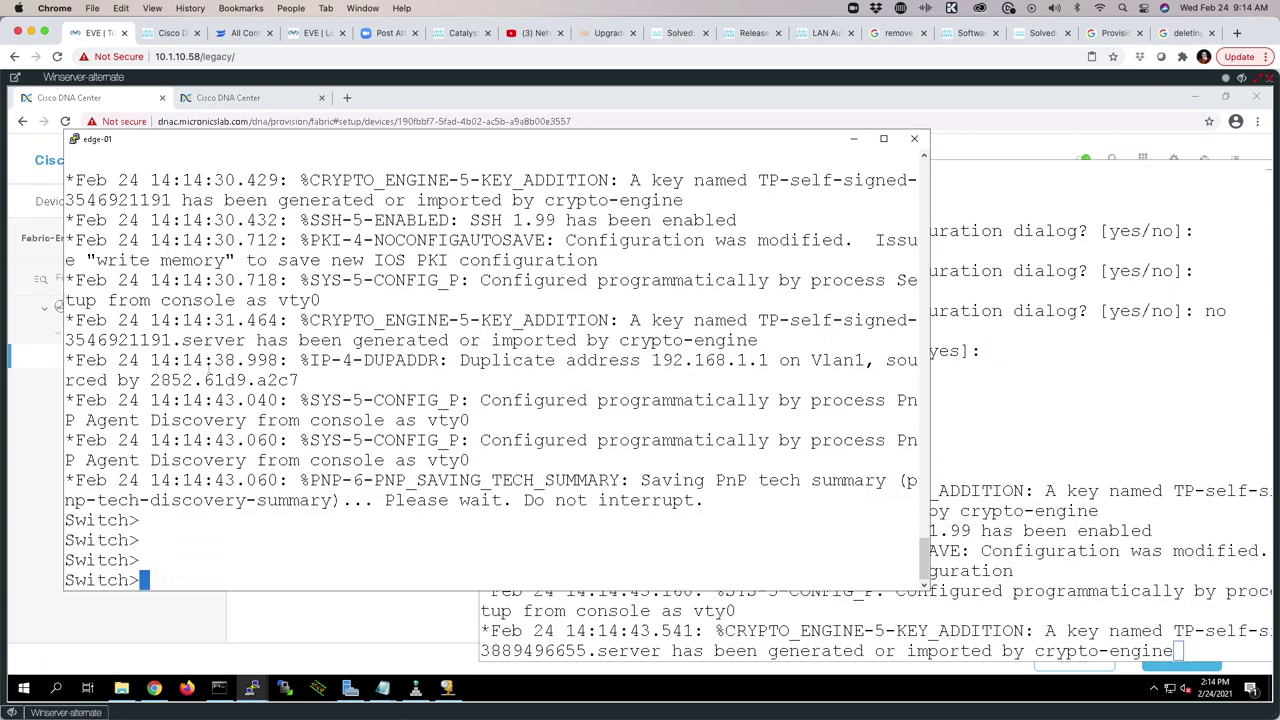
key("Return")
key("Return")
key("Return")
key("Return")
key("Return")
type("enable")
key("Return")
key("Return")
key("Return")
type("de")
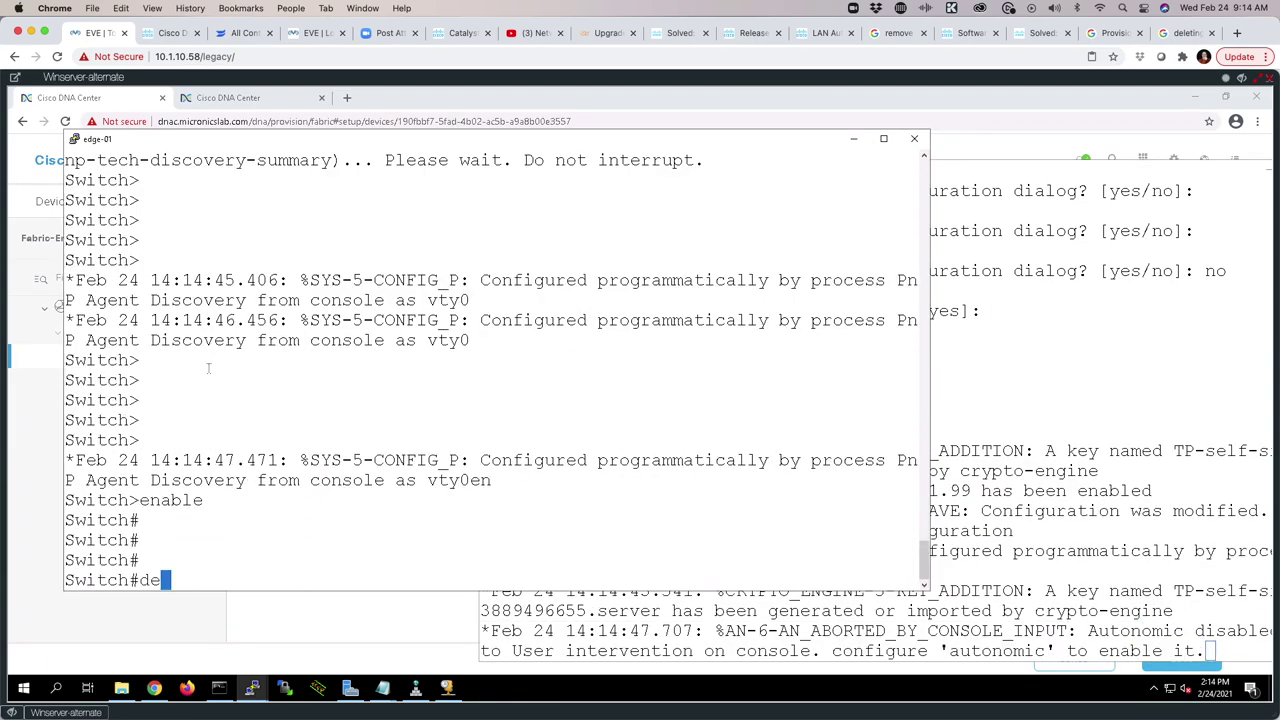
type("lete /fore")
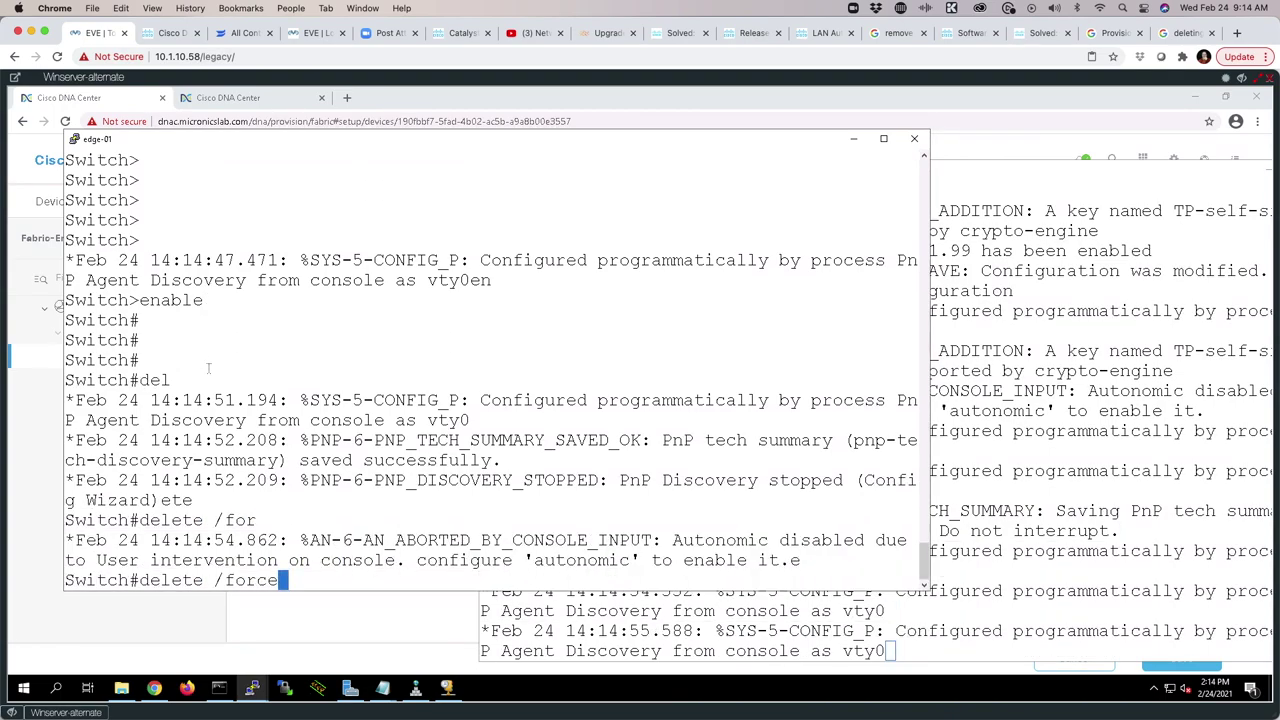
key("Tab")
type("flas")
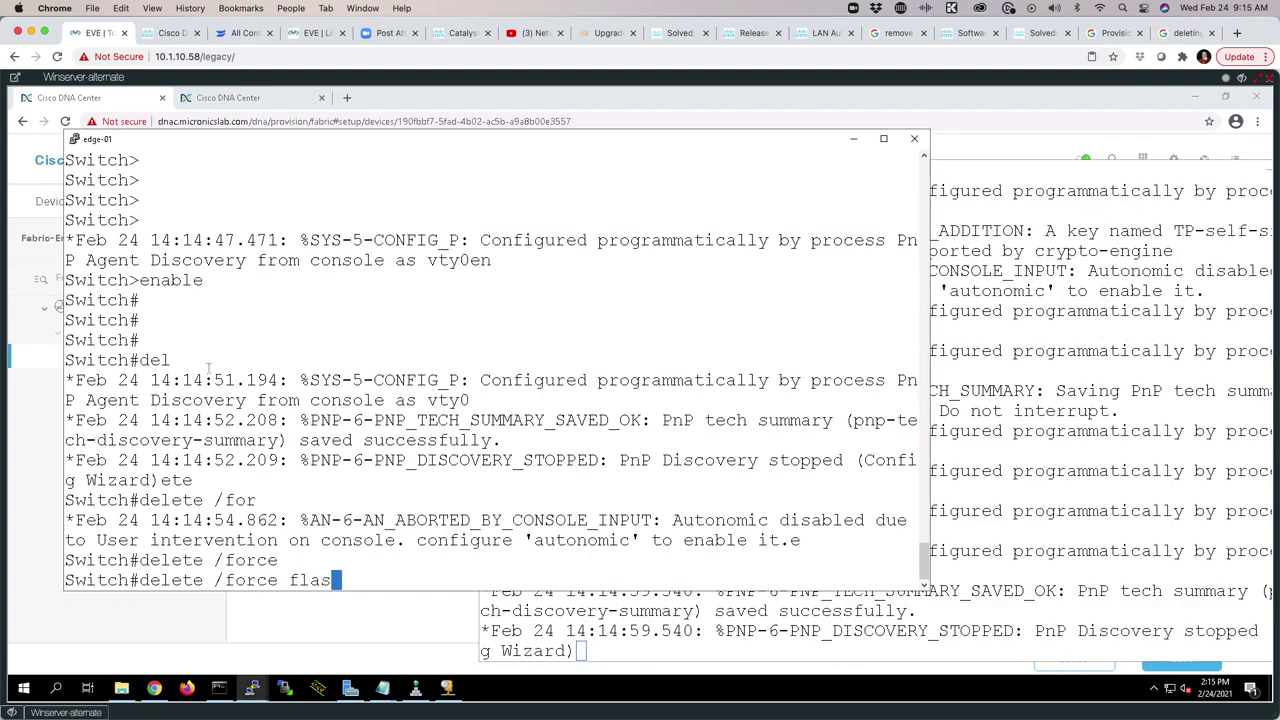
type("h:pnp*")
key("Return")
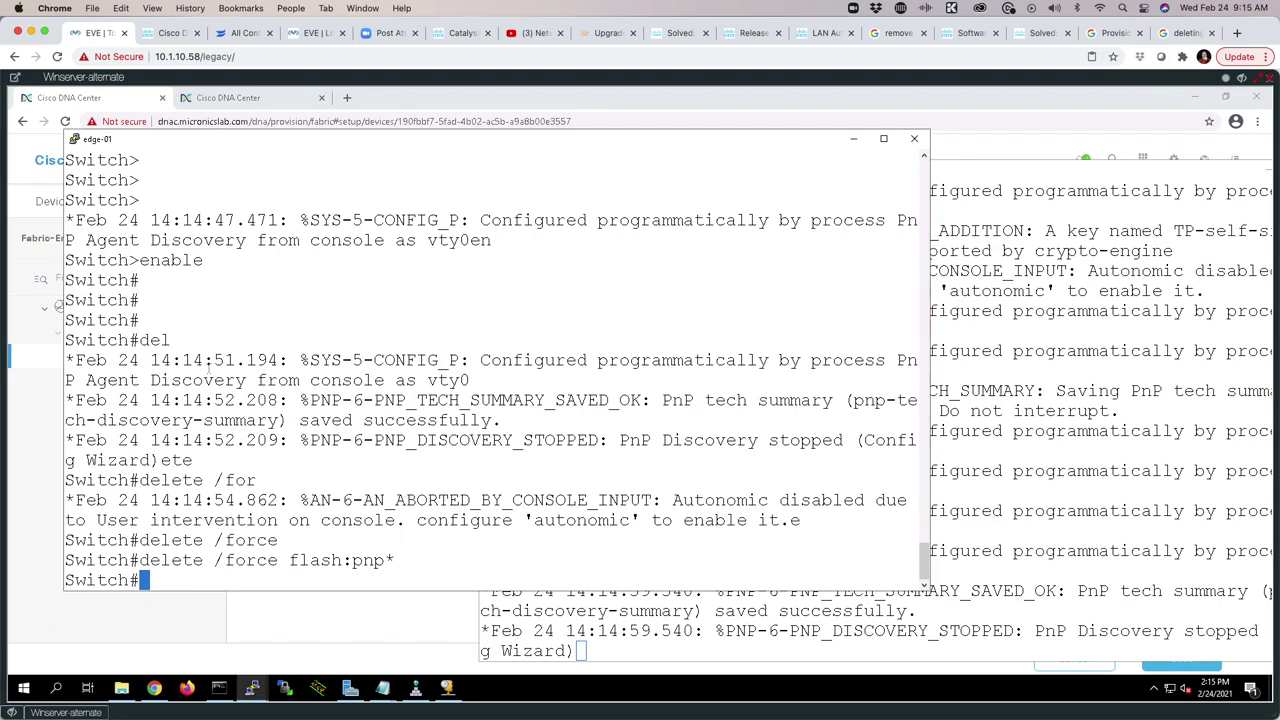
Delete flash:vlan.dat and erase edge-01's NVRAM configuration with write erase
type("delete")
type(" flash:")
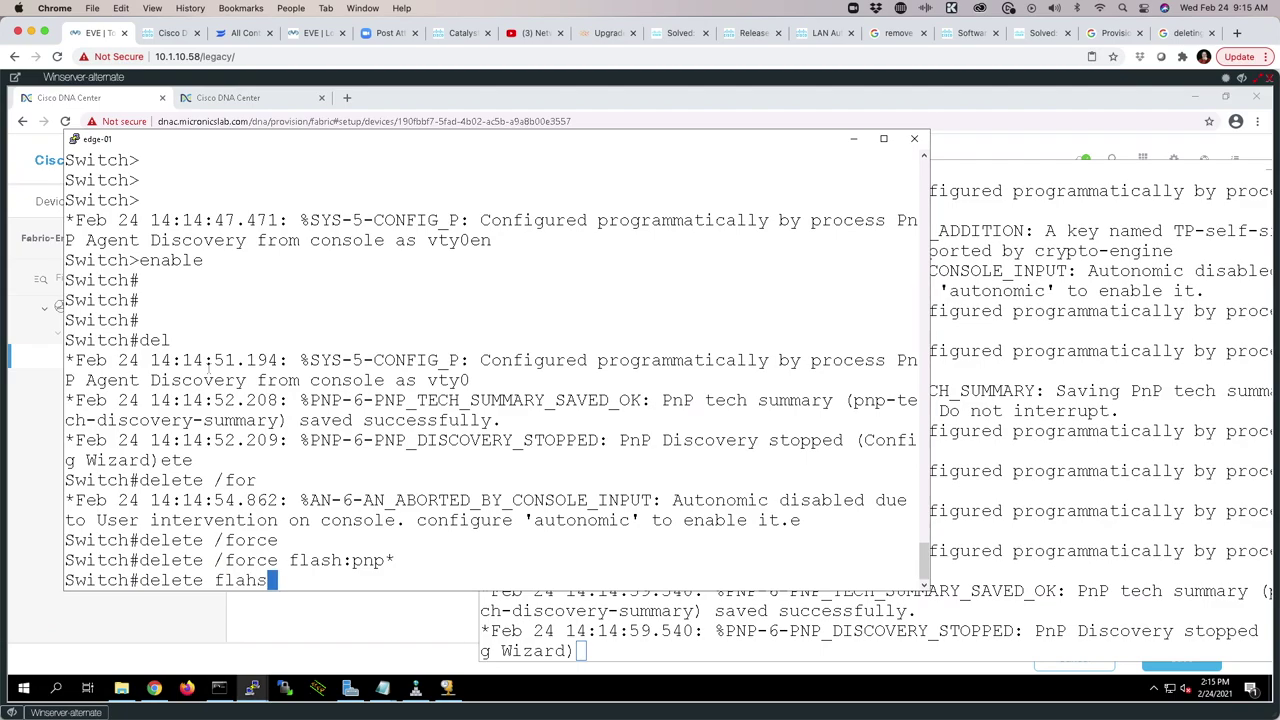
type("vlan")
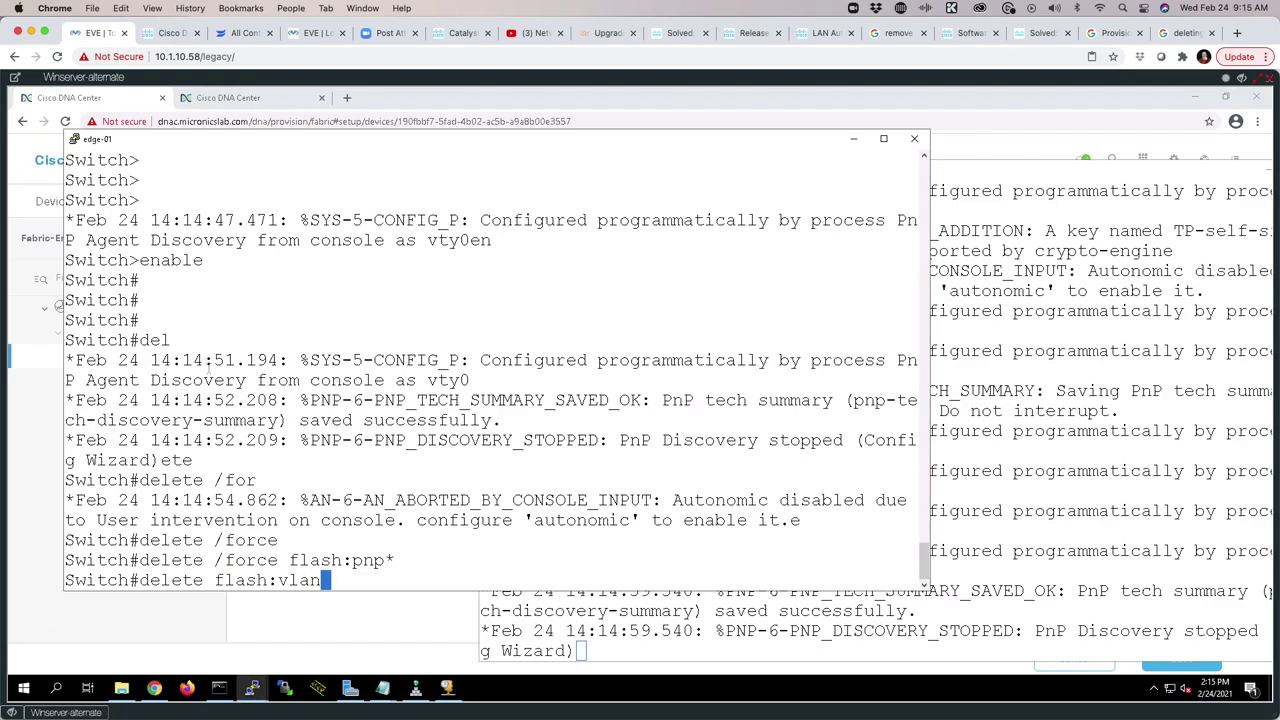
type(".dat")
key("Return")
key("Return")
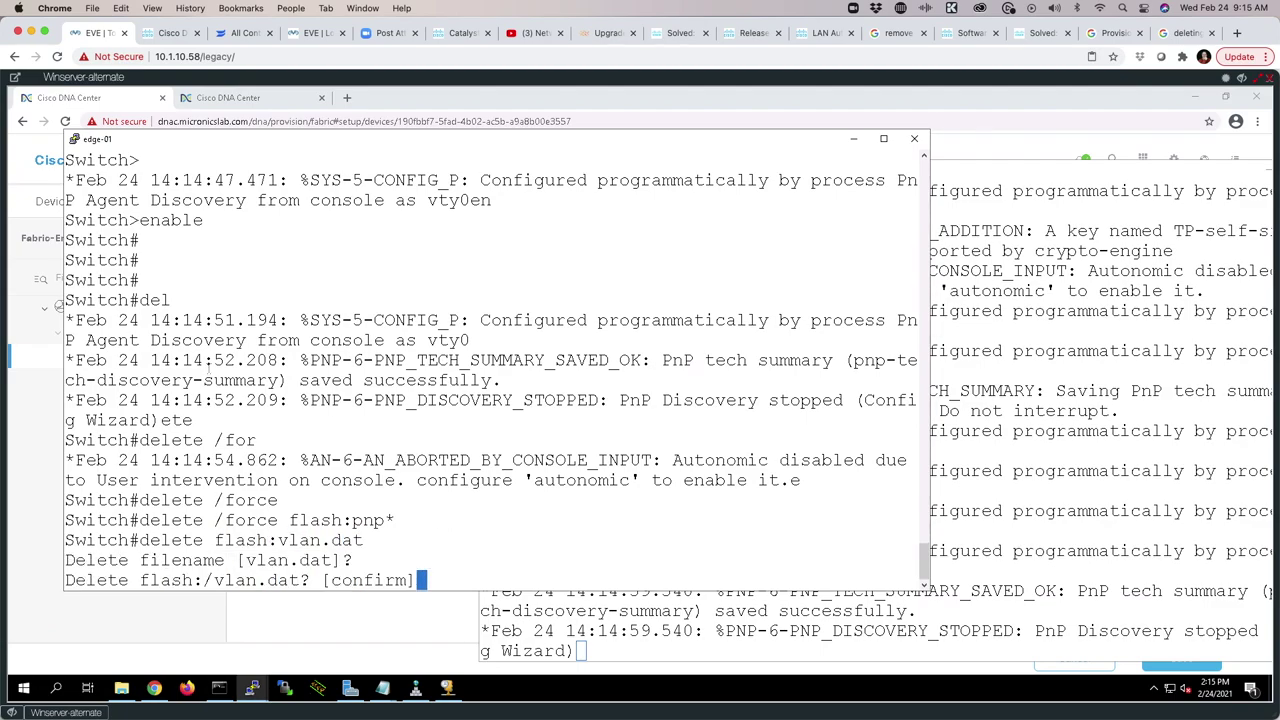
key("Return")
type("write")
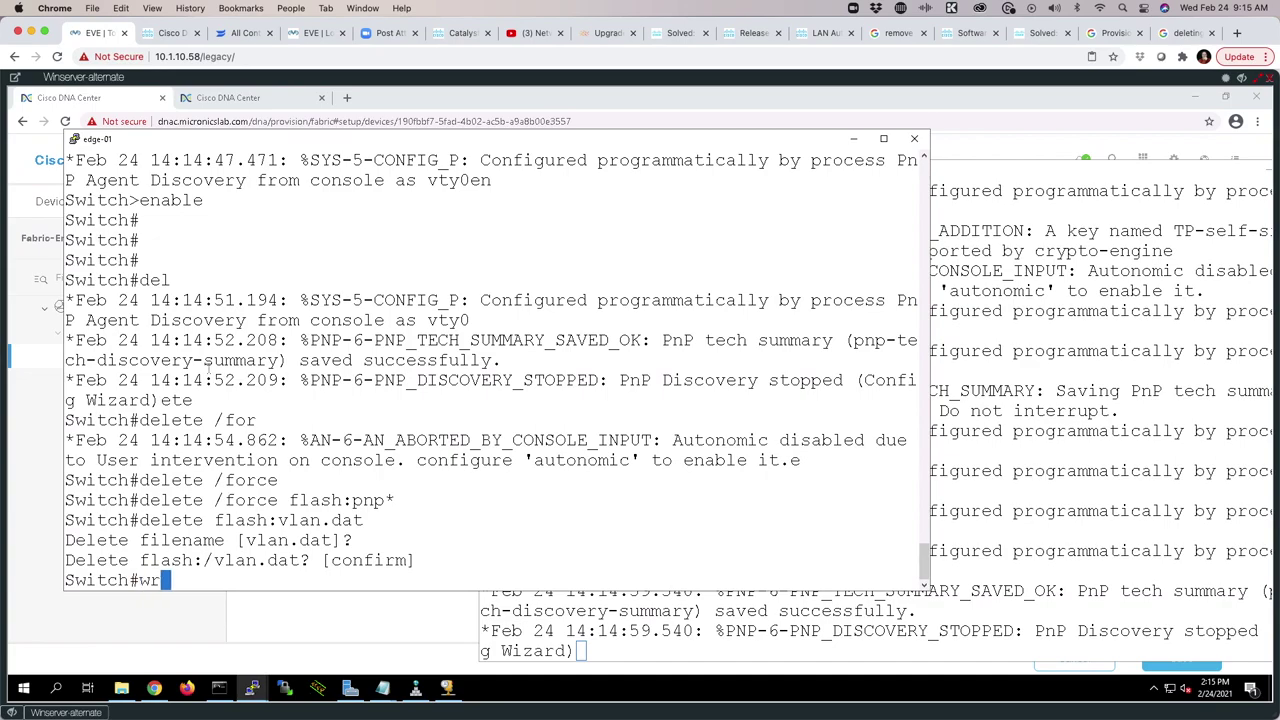
type("ase")
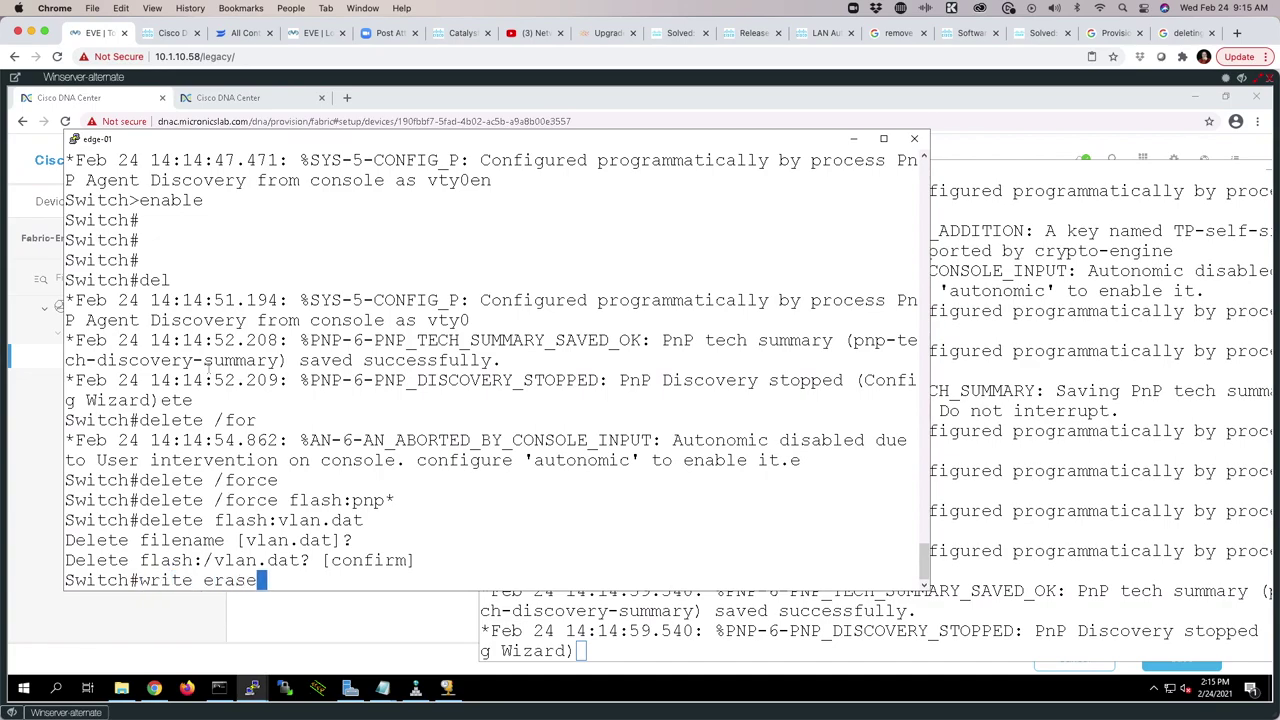
key("Return")
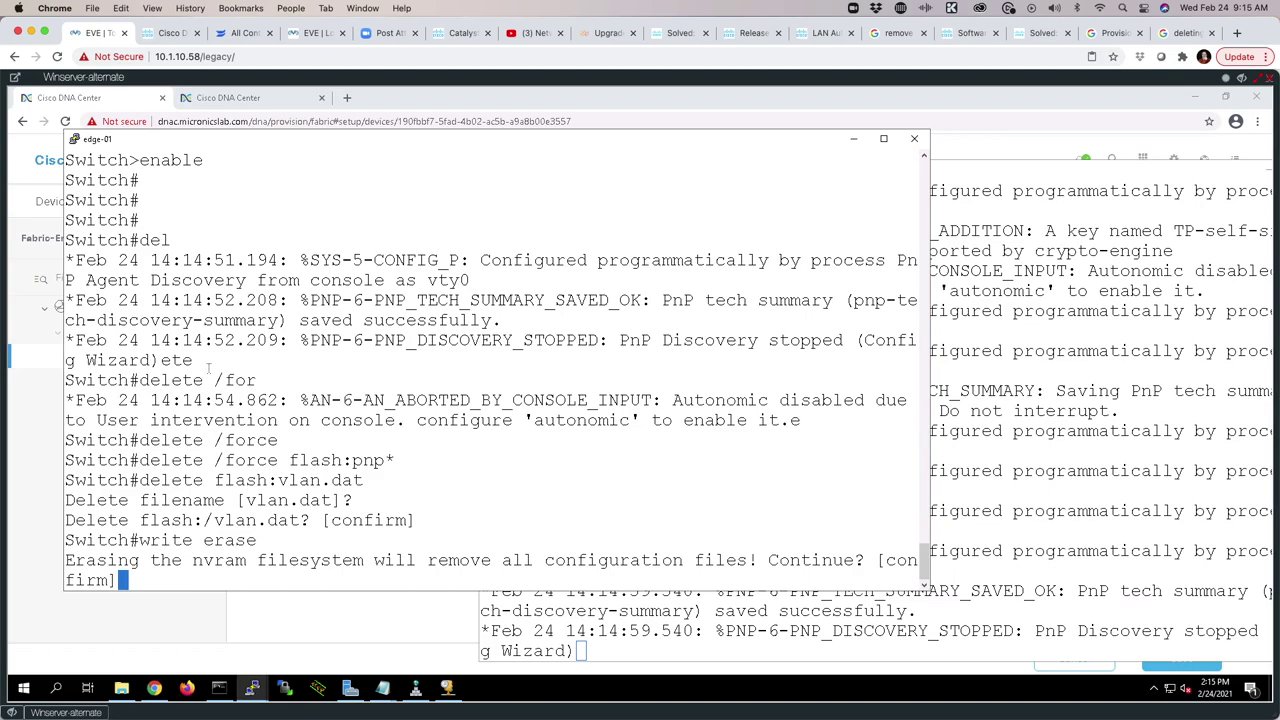
key("Return")
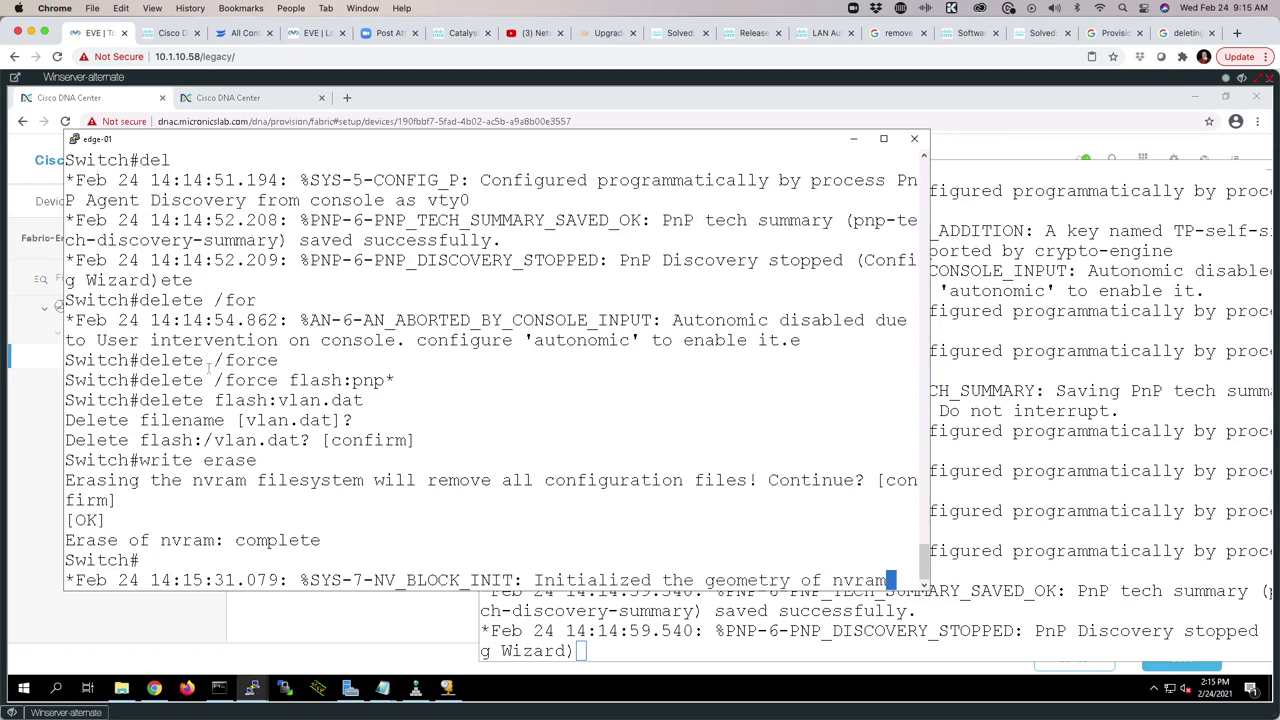
Reload edge-01, declining to save the configuration
key("Return")
type("reload")
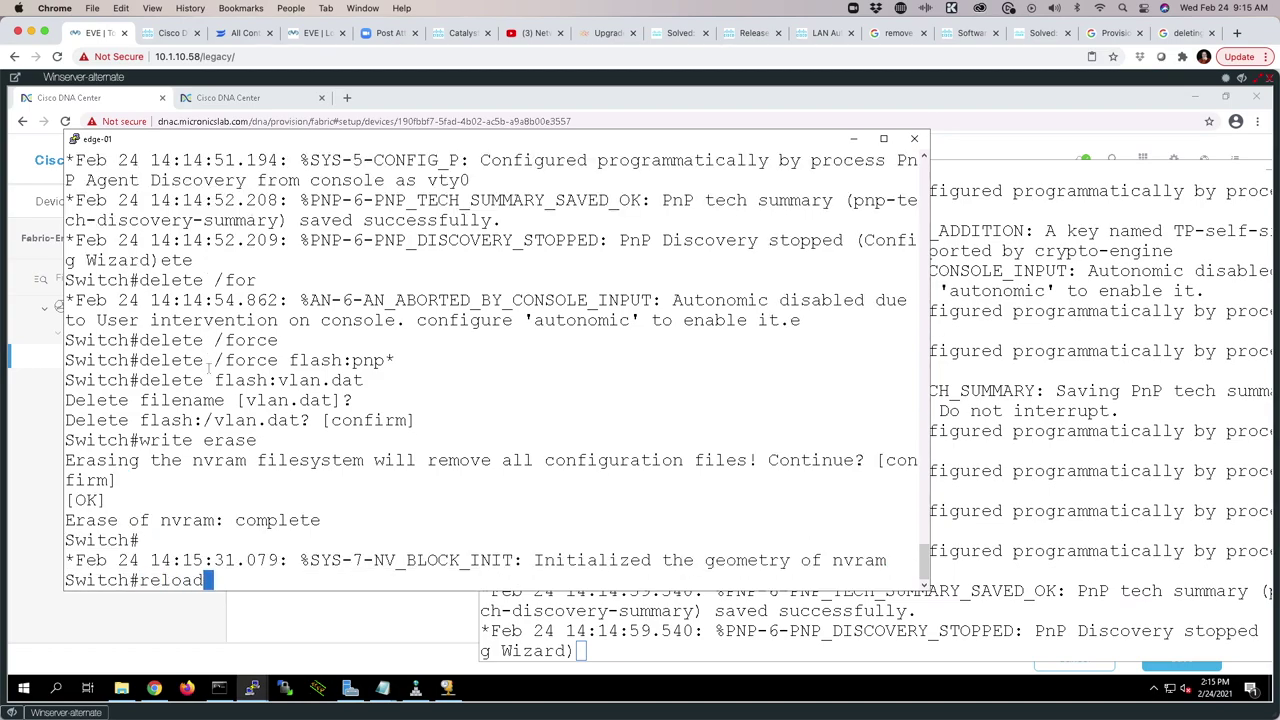
key("Return")
type("ye")
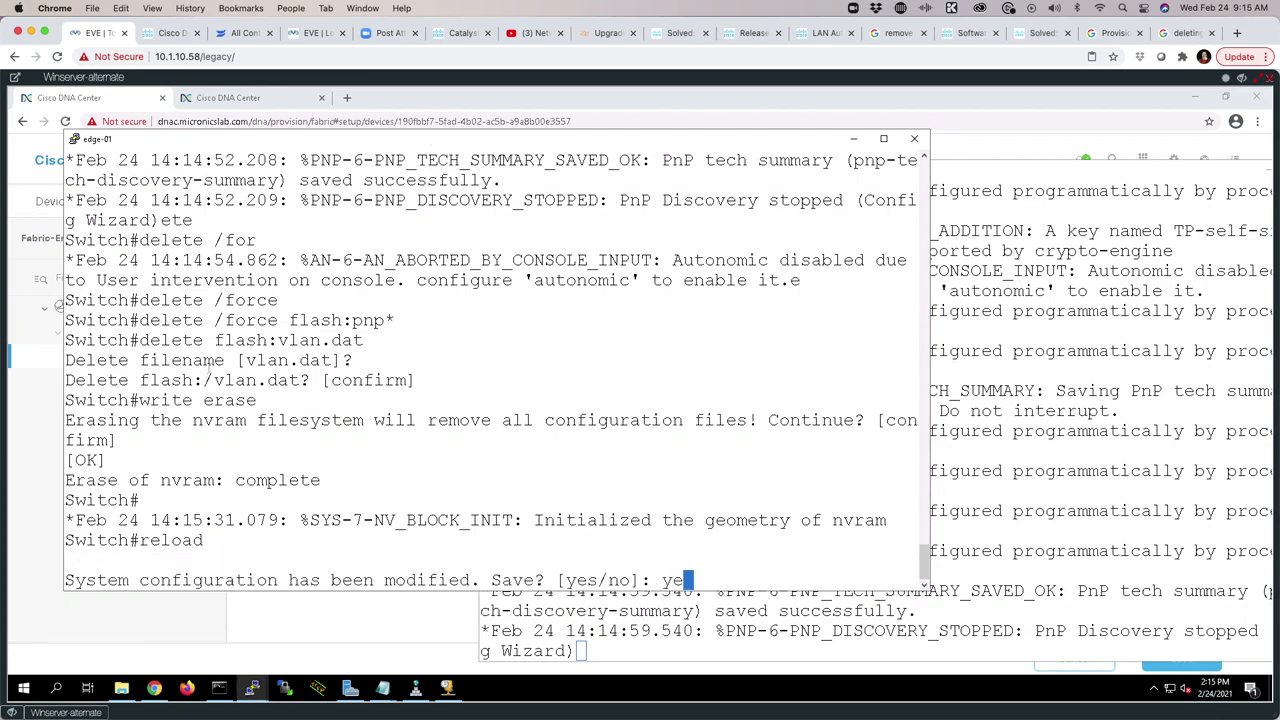
key("BackSpace")
key("BackSpace")
type("no")
key("Return")
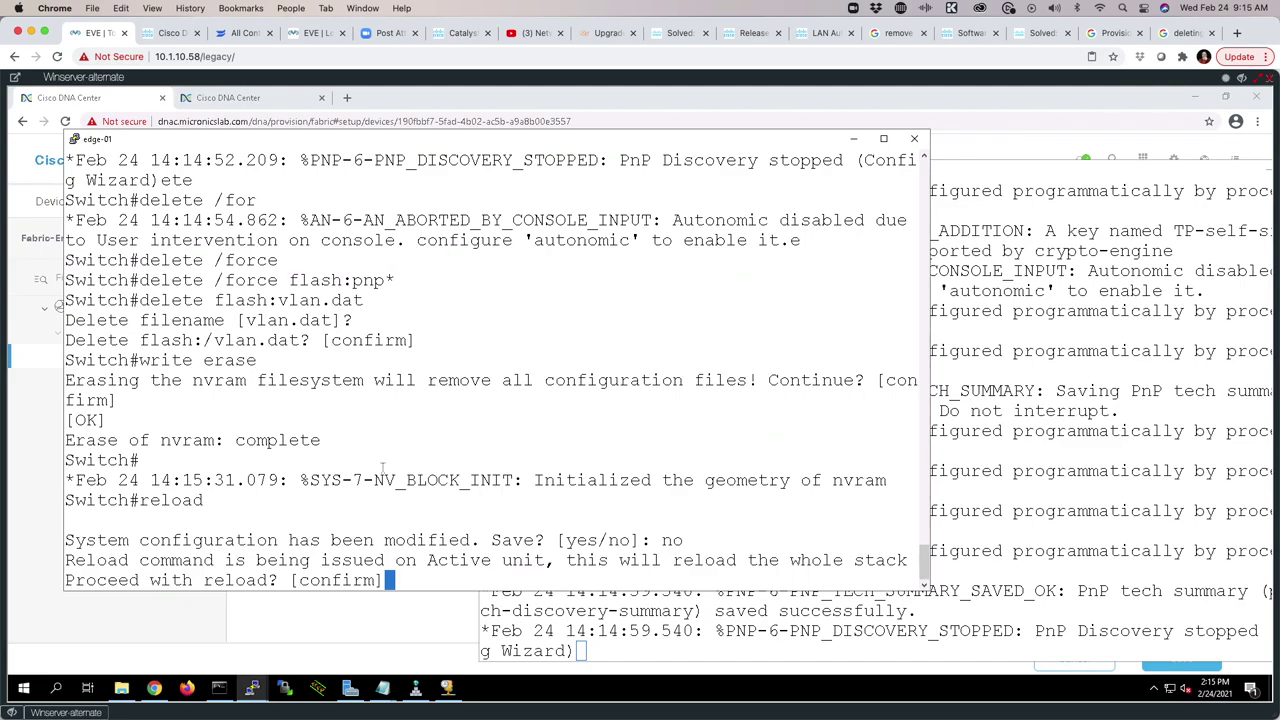
key("Return")
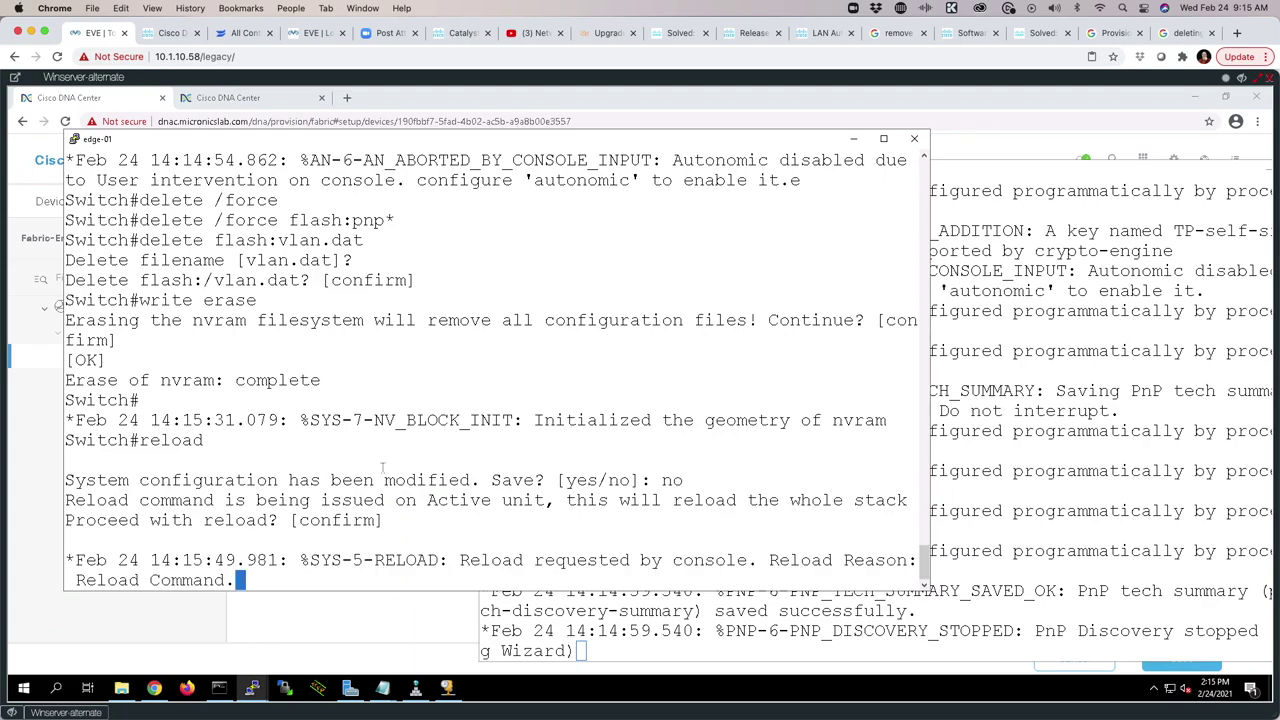
Enter privileged mode on edge-02 and run delete /force flash:pnp*
left_click(1039, 362)
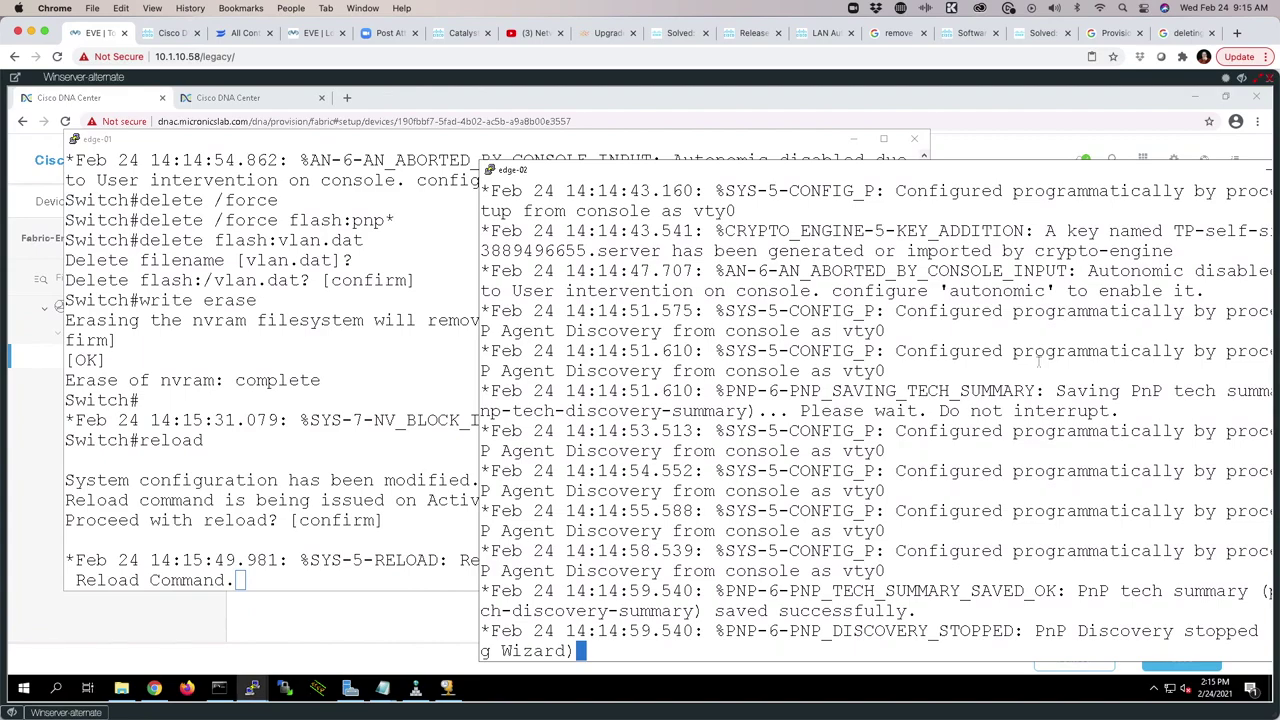
key("Return")
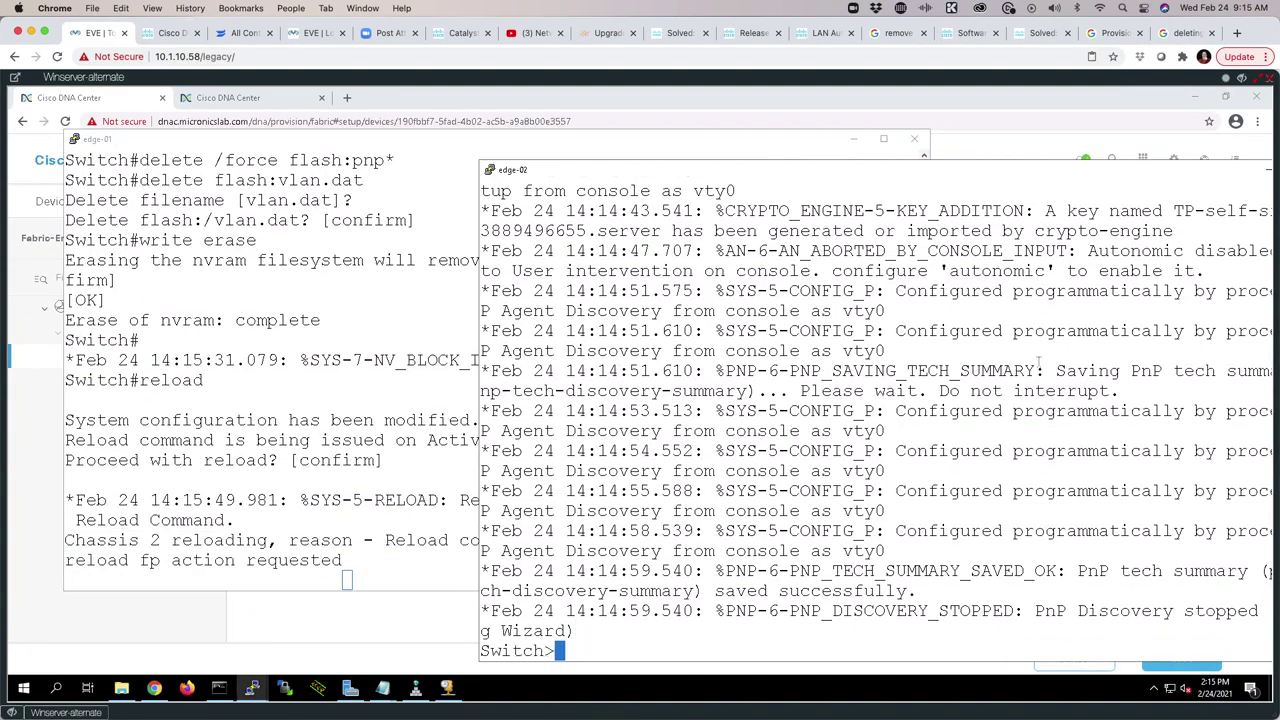
type("en")
key("Return")
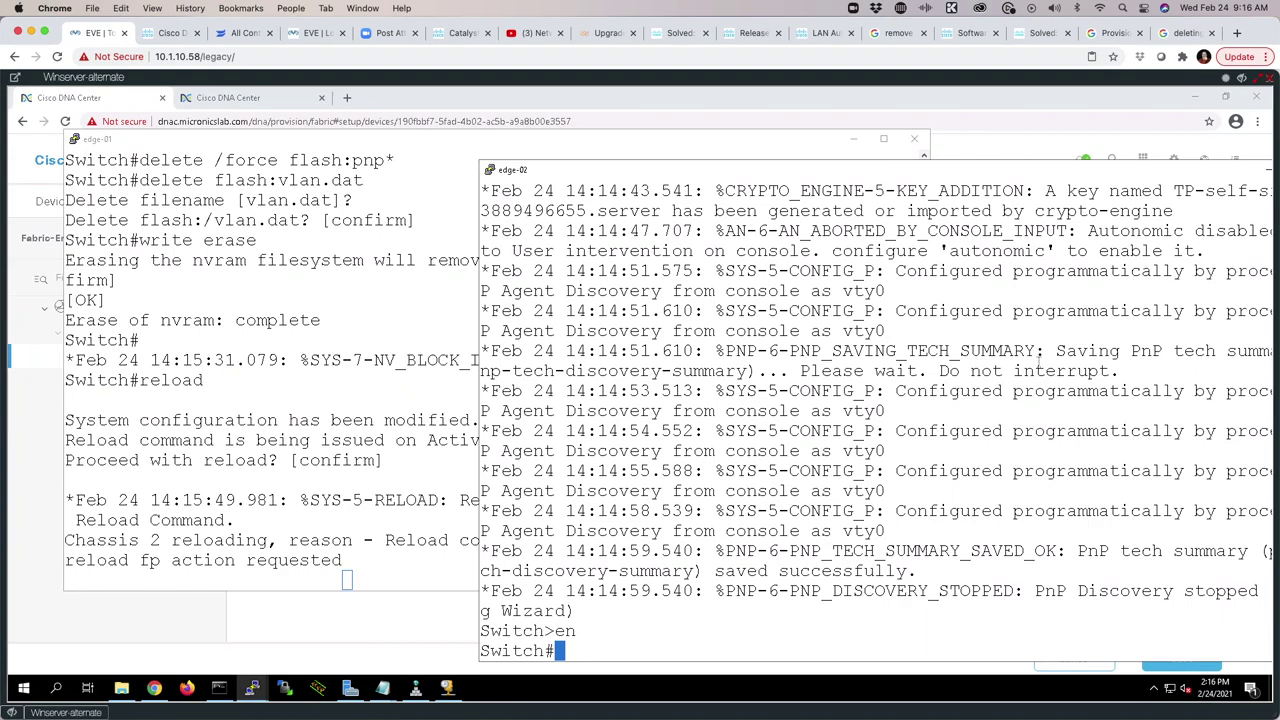
type("delete /force ")
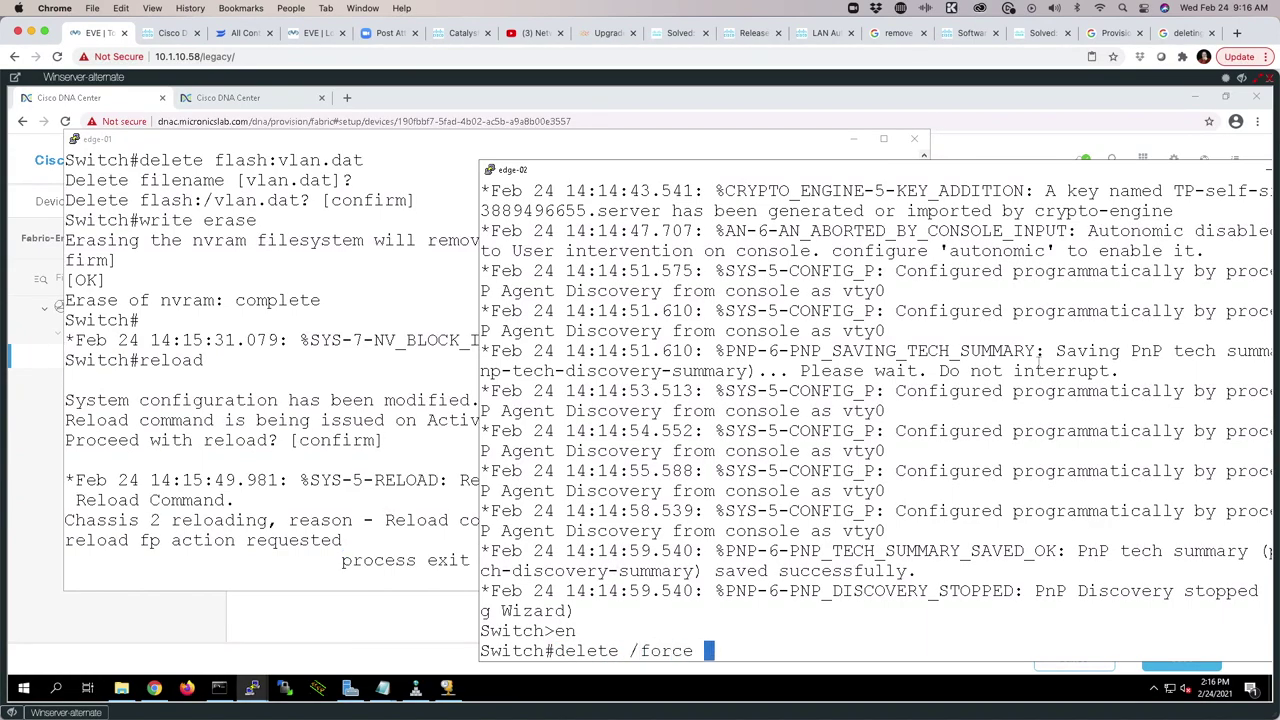
type("flash")
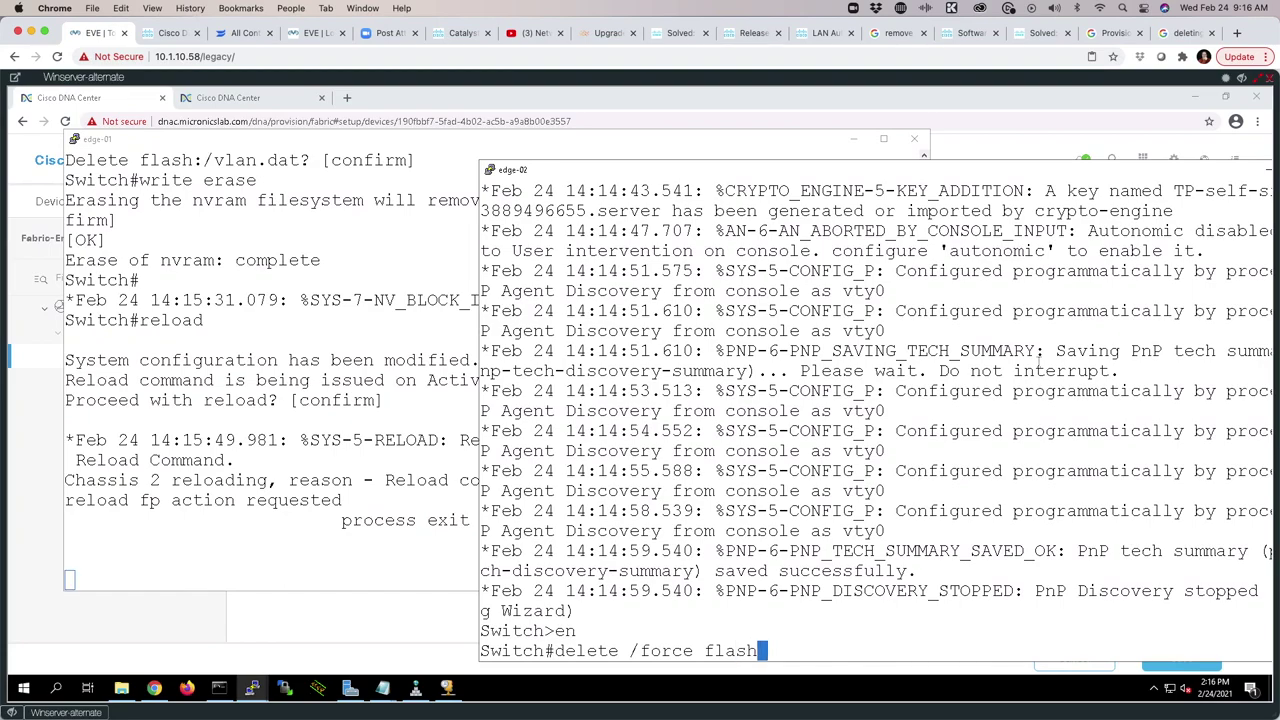
type(":pnp*")
key("Return")
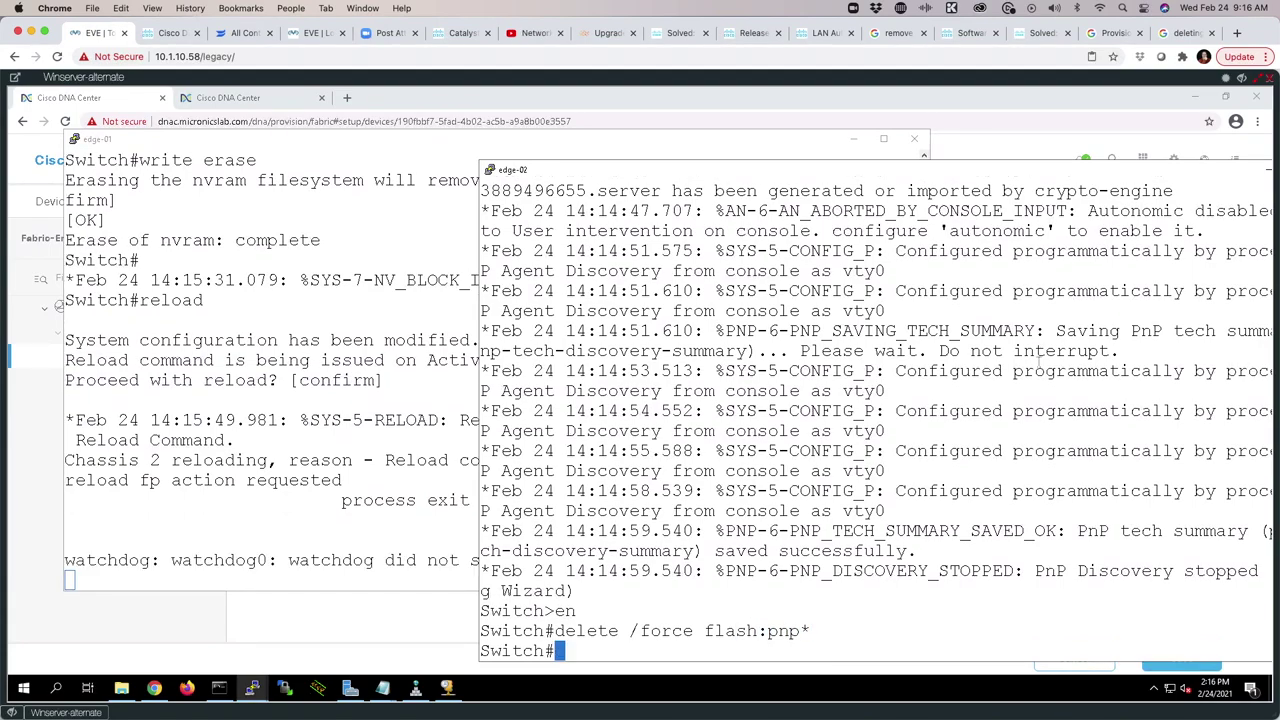
Delete flash:vlan.dat on edge-02 and confirm the deletion
type("delete flahs:")
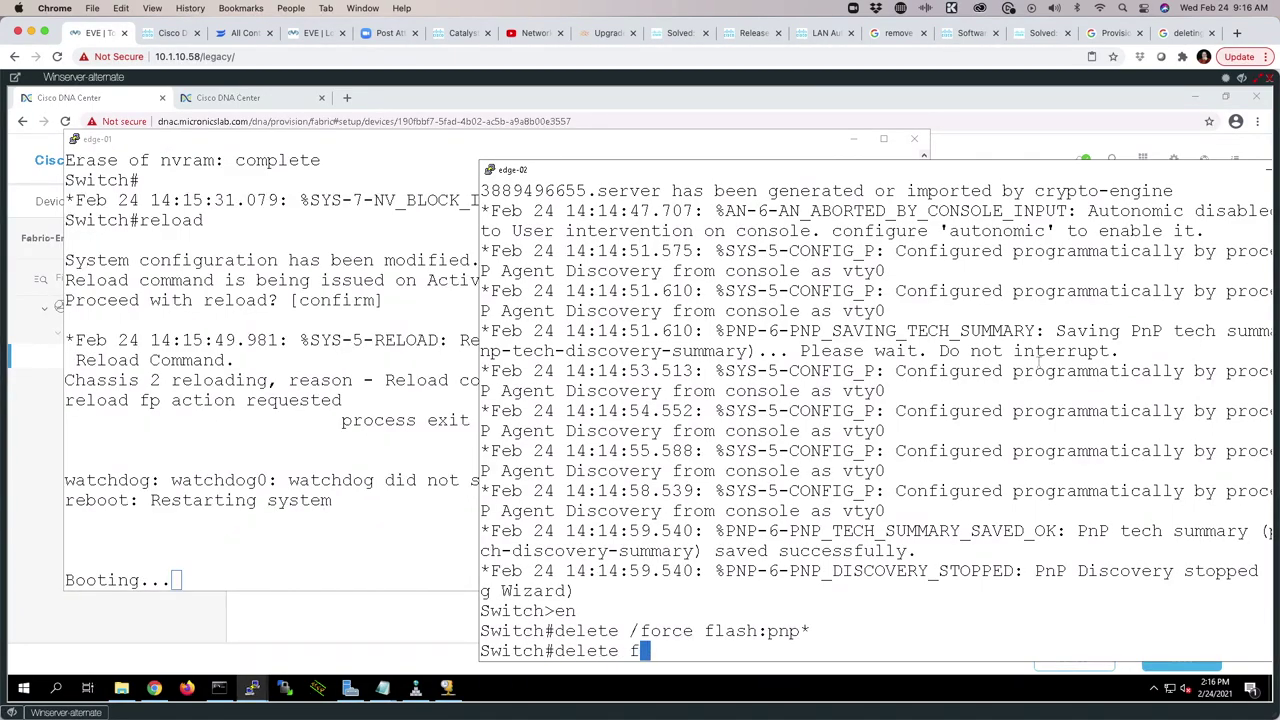
key("BackSpace")
key("BackSpace")
key("BackSpace")
type("sh:")
key("BackSpace")
type("vlan.dat")
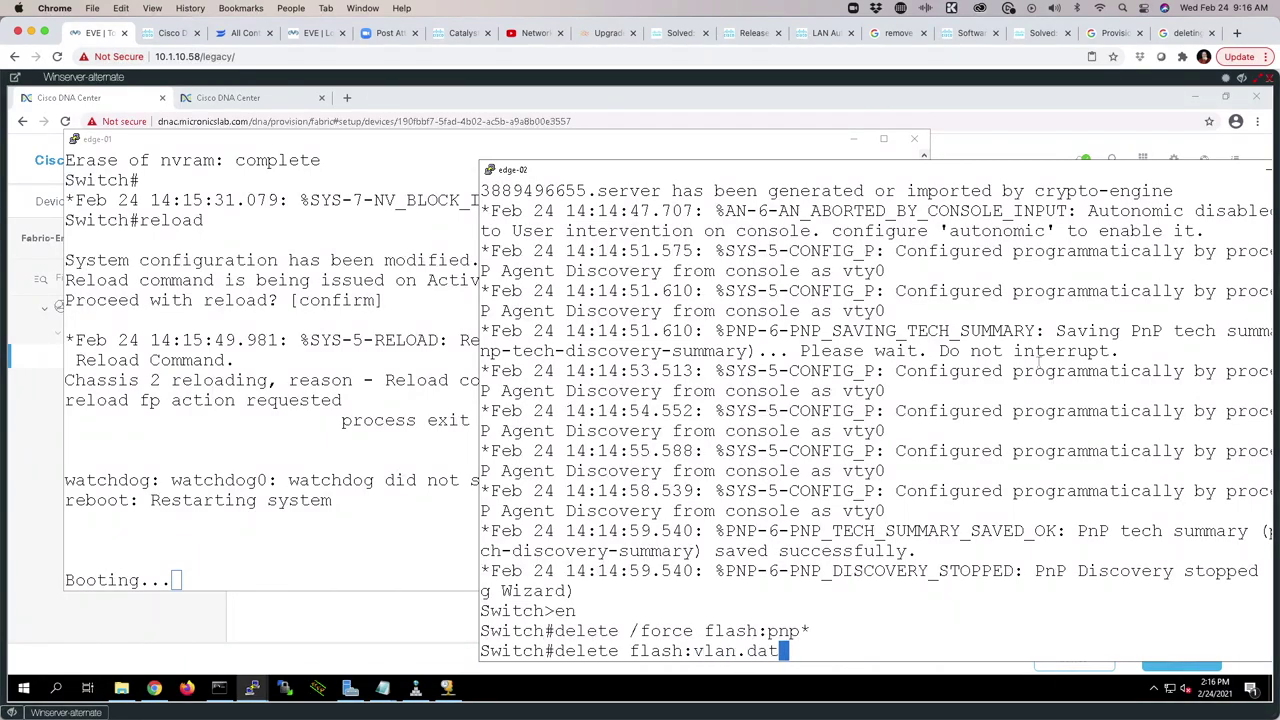
key("Return")
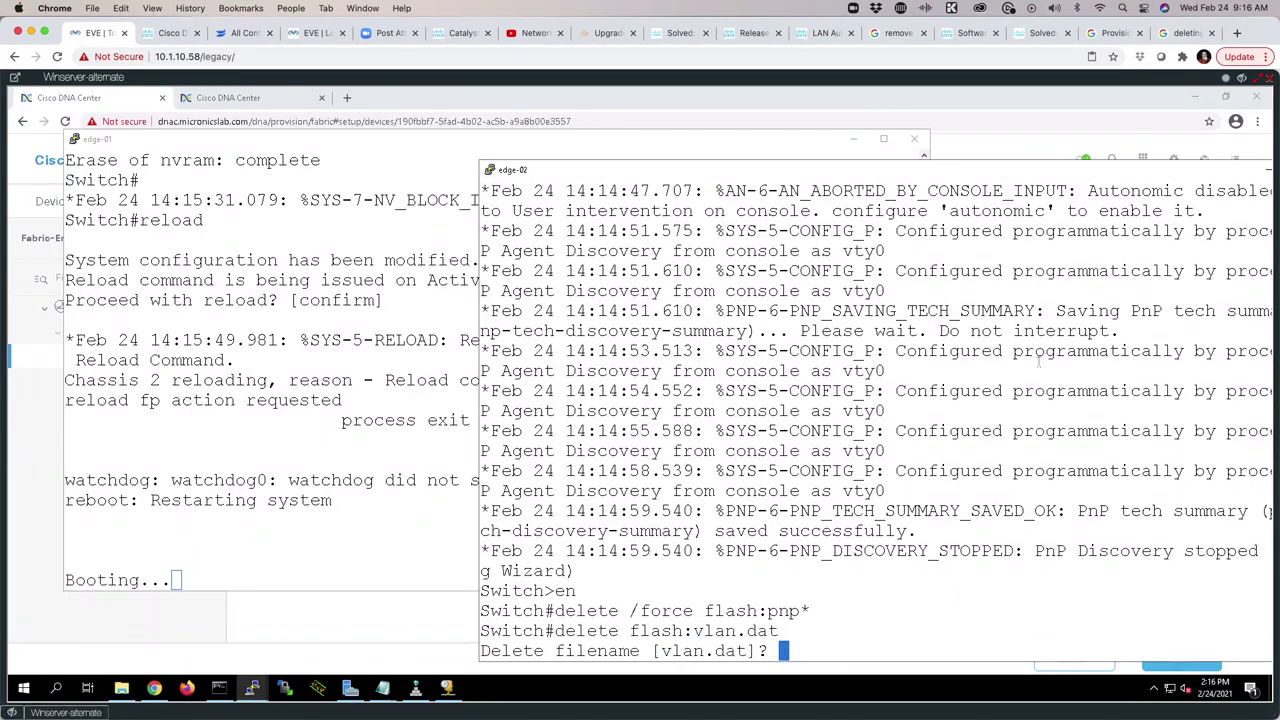
key("Return")
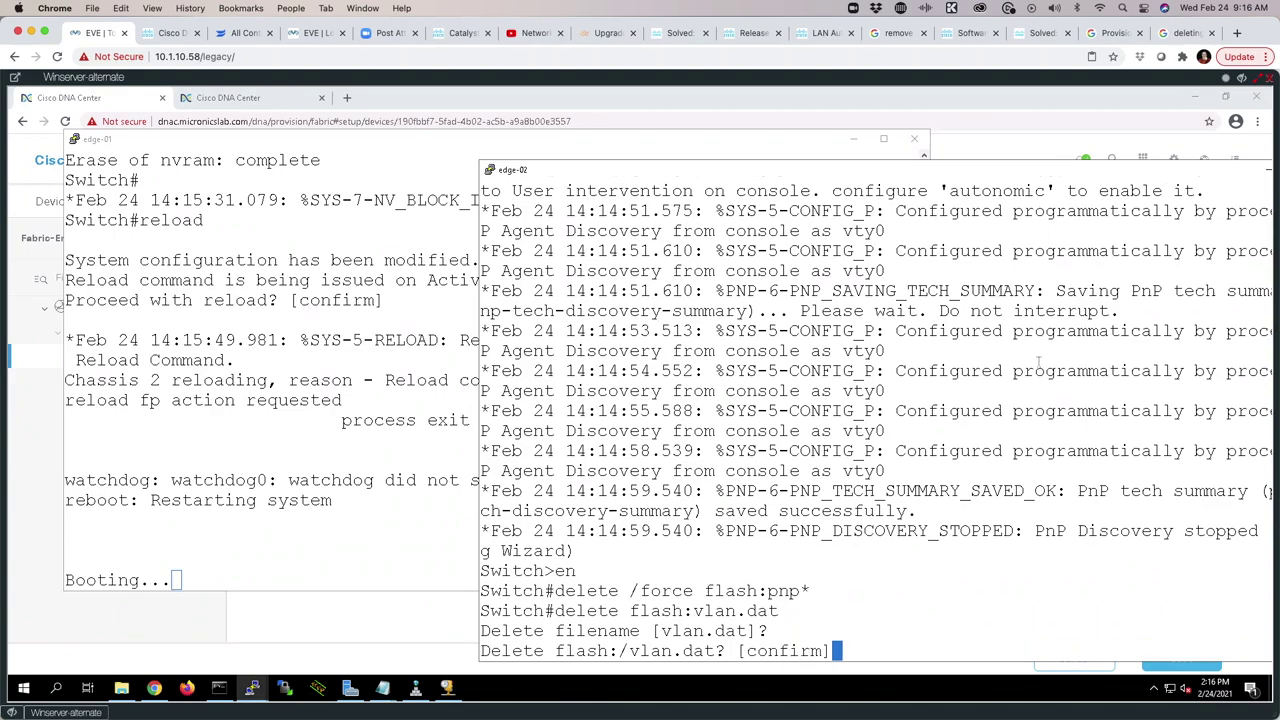
key("Return")
Erase edge-02's NVRAM with write erase and reload it without saving
type("write erase")
key("Return")
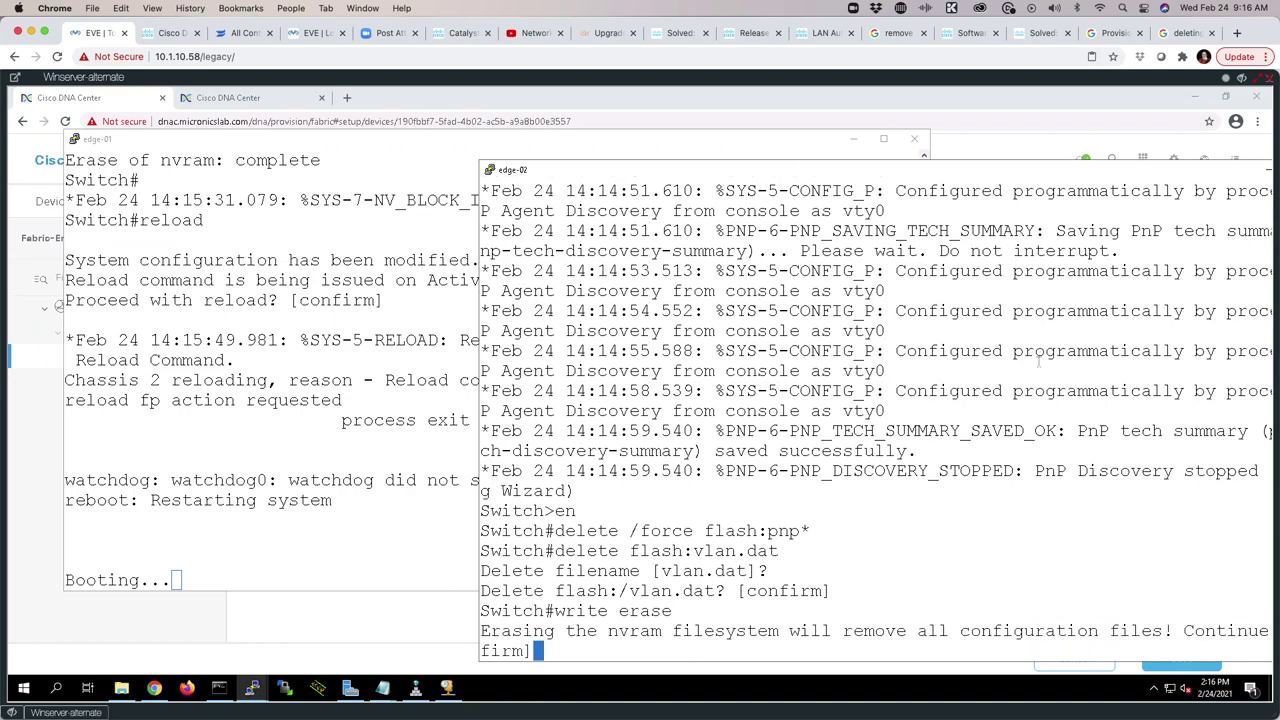
key("Return")
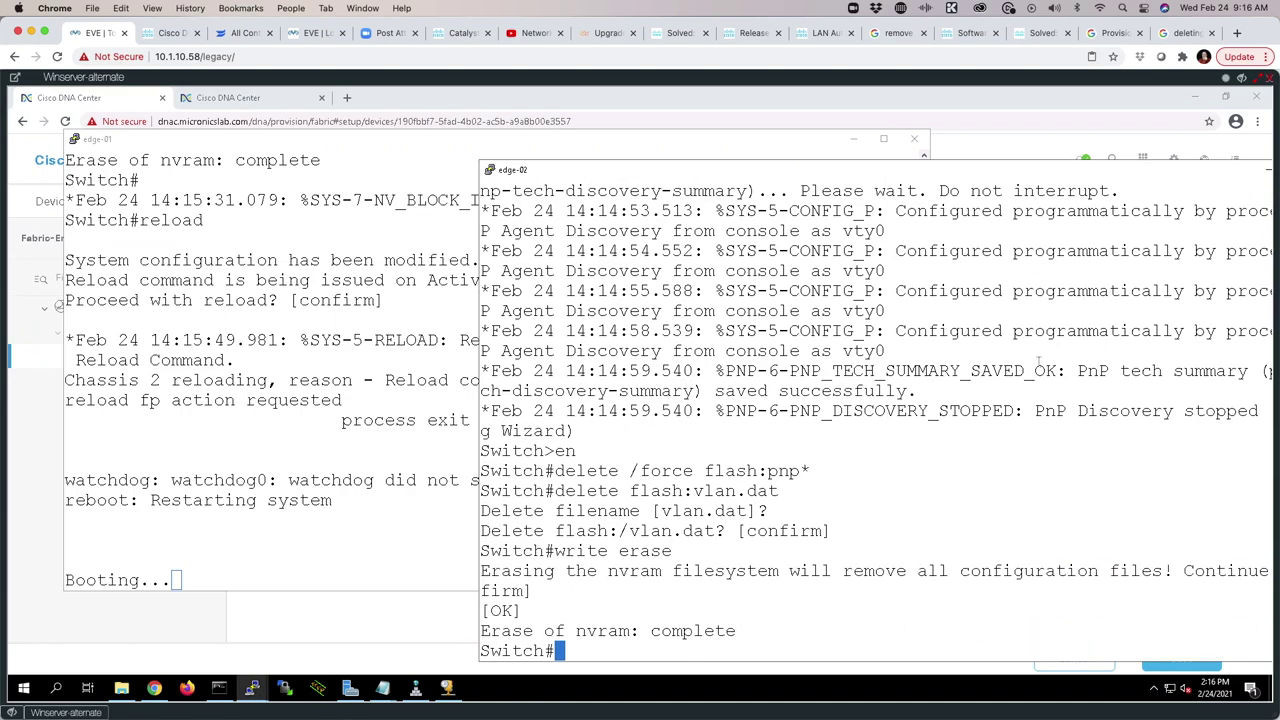
type("reload")
key("Return")
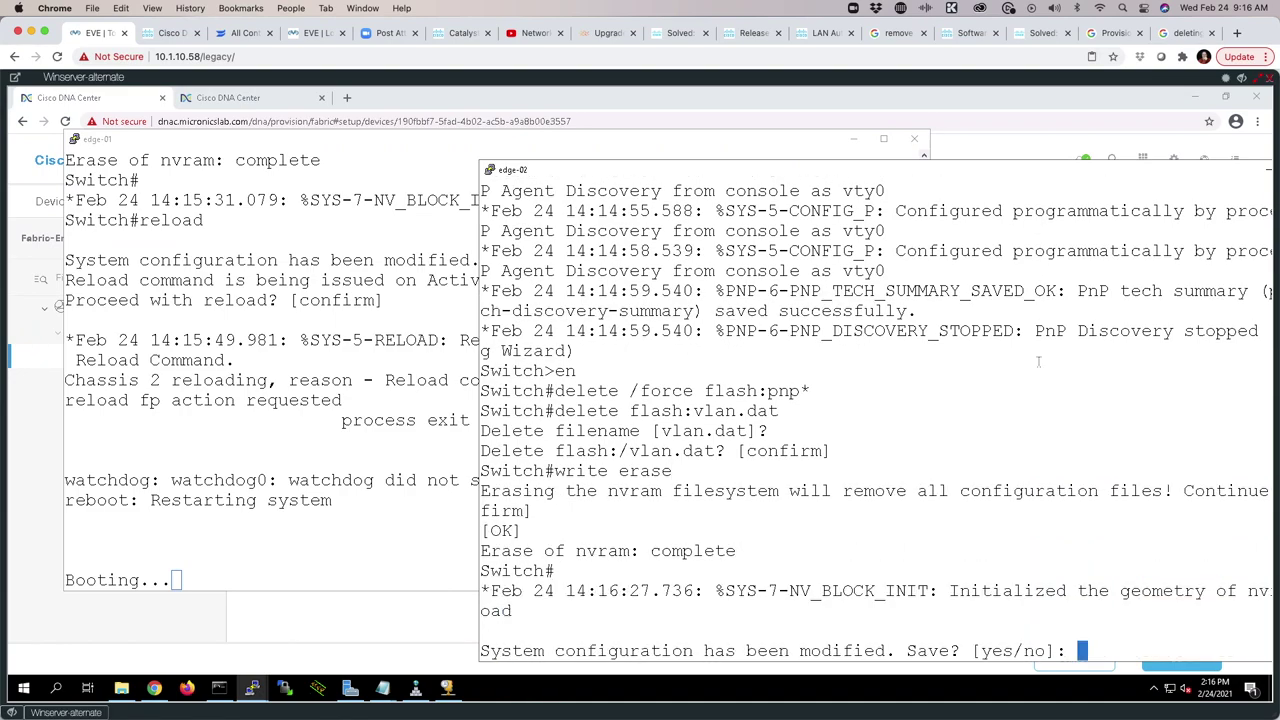
type("no")
key("Return")
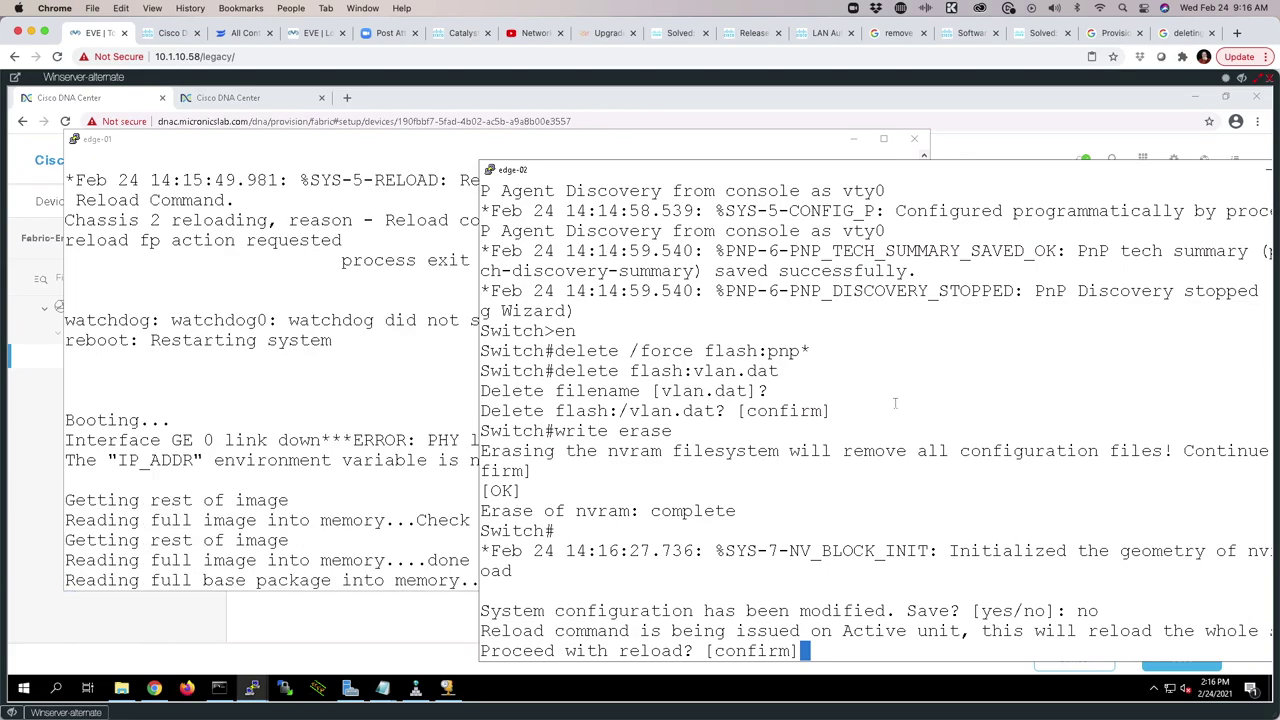
key("Return")
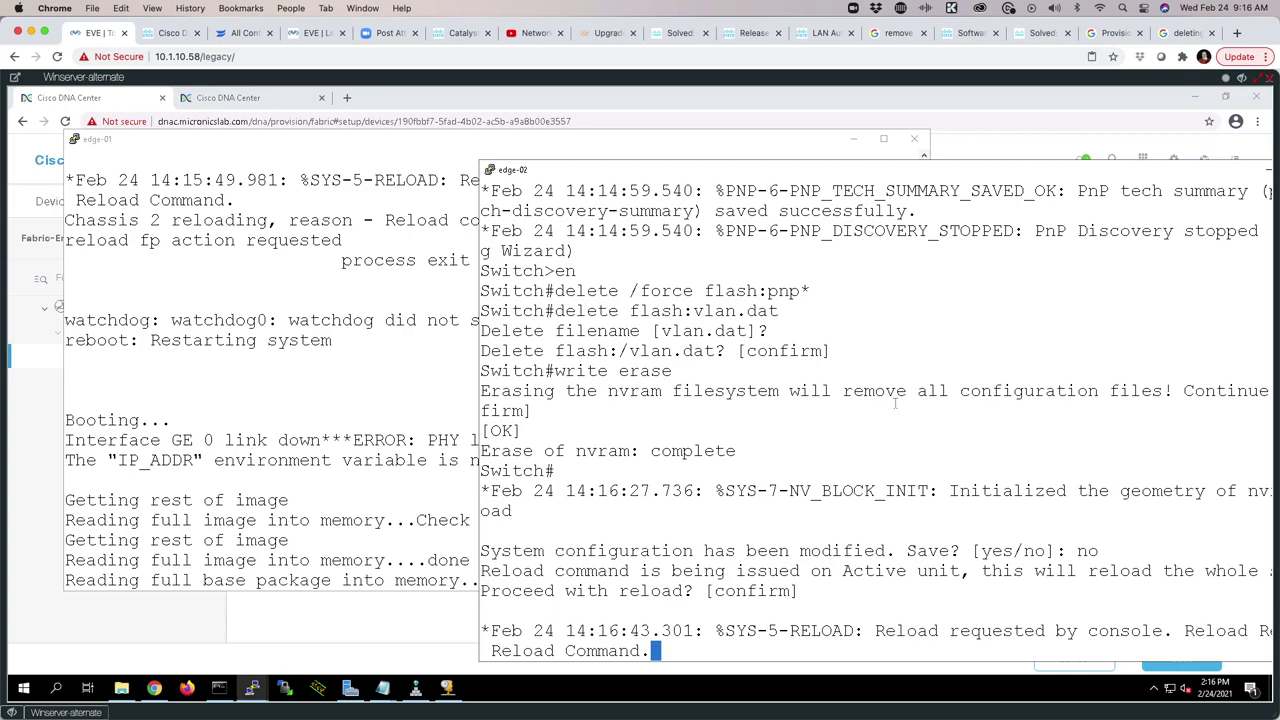
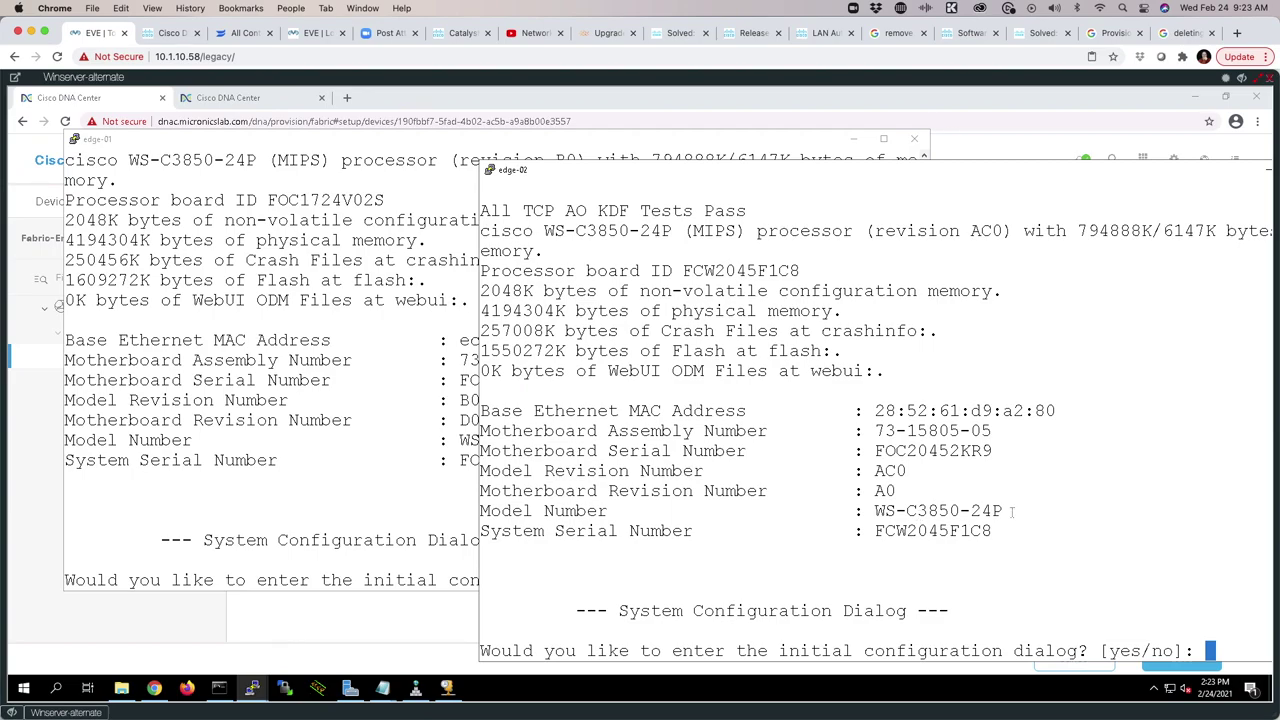
Bring the DNA Center fabric page in front of the PuTTY switch consoles
left_click(352, 627)
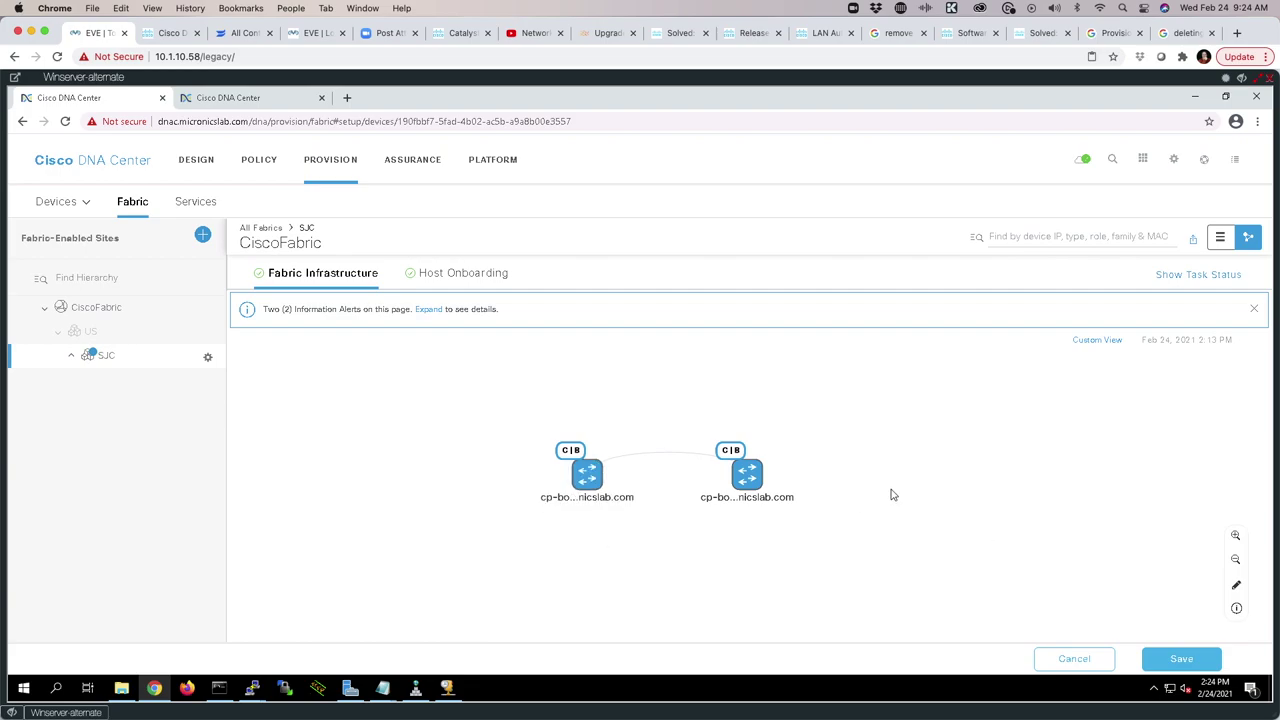
List the SJC site's devices in Inventory and expand the Actions > Provision menu
mouse_move(65, 208)
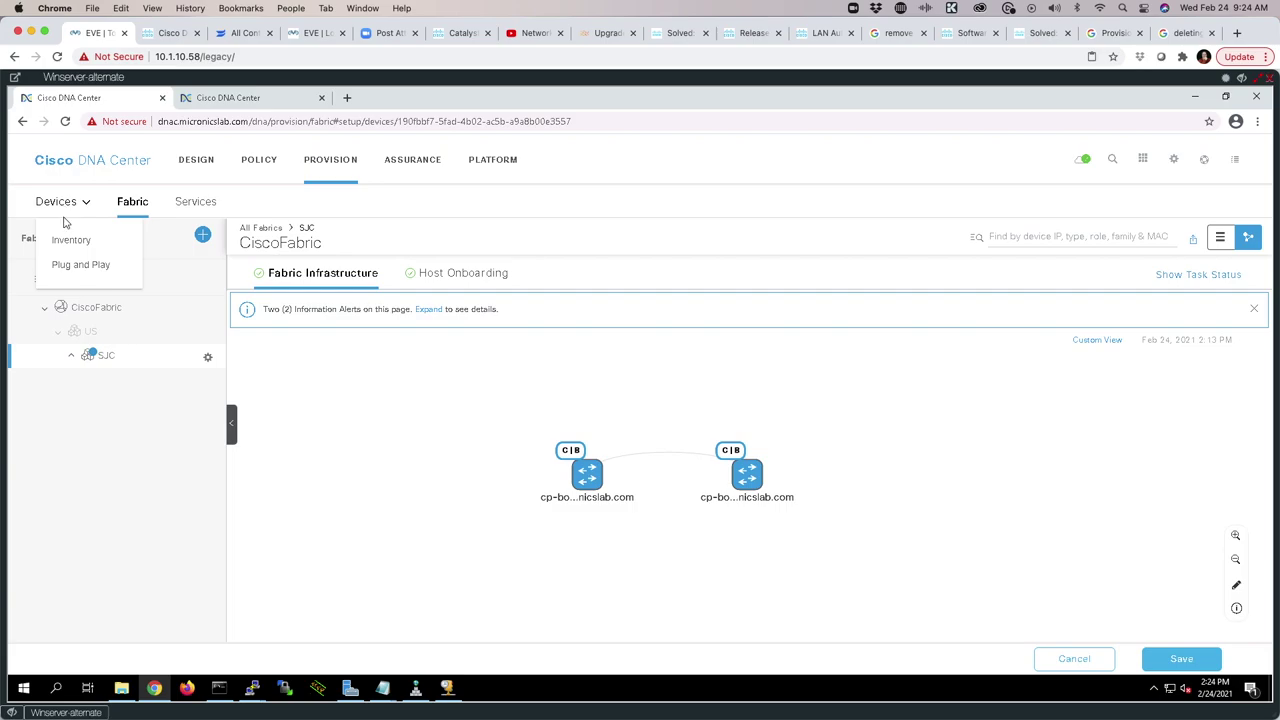
left_click(68, 243)
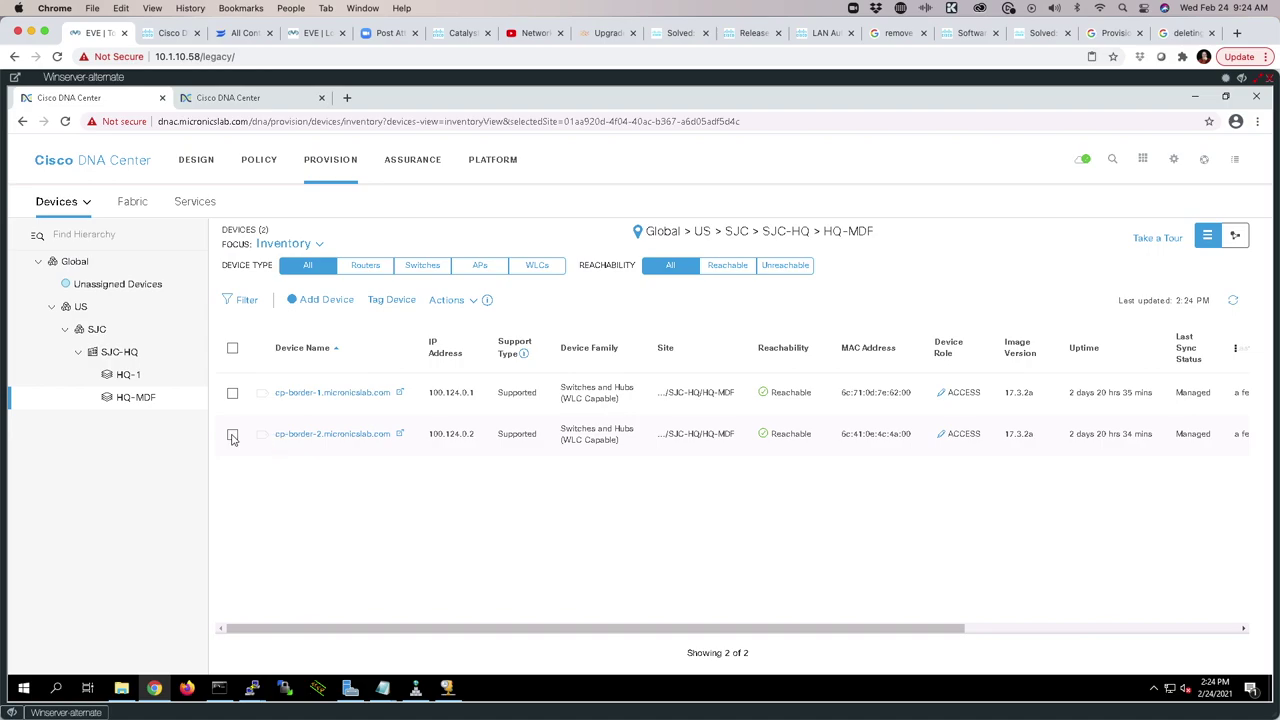
left_click(127, 375)
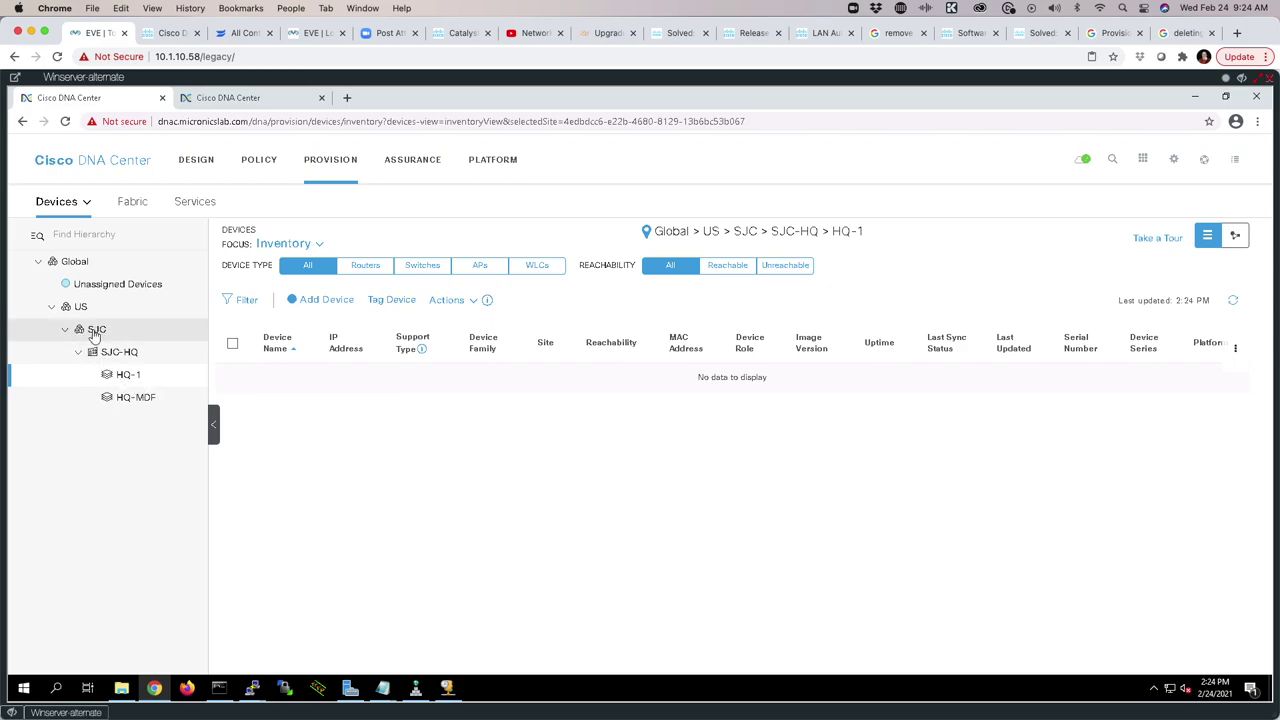
left_click(92, 333)
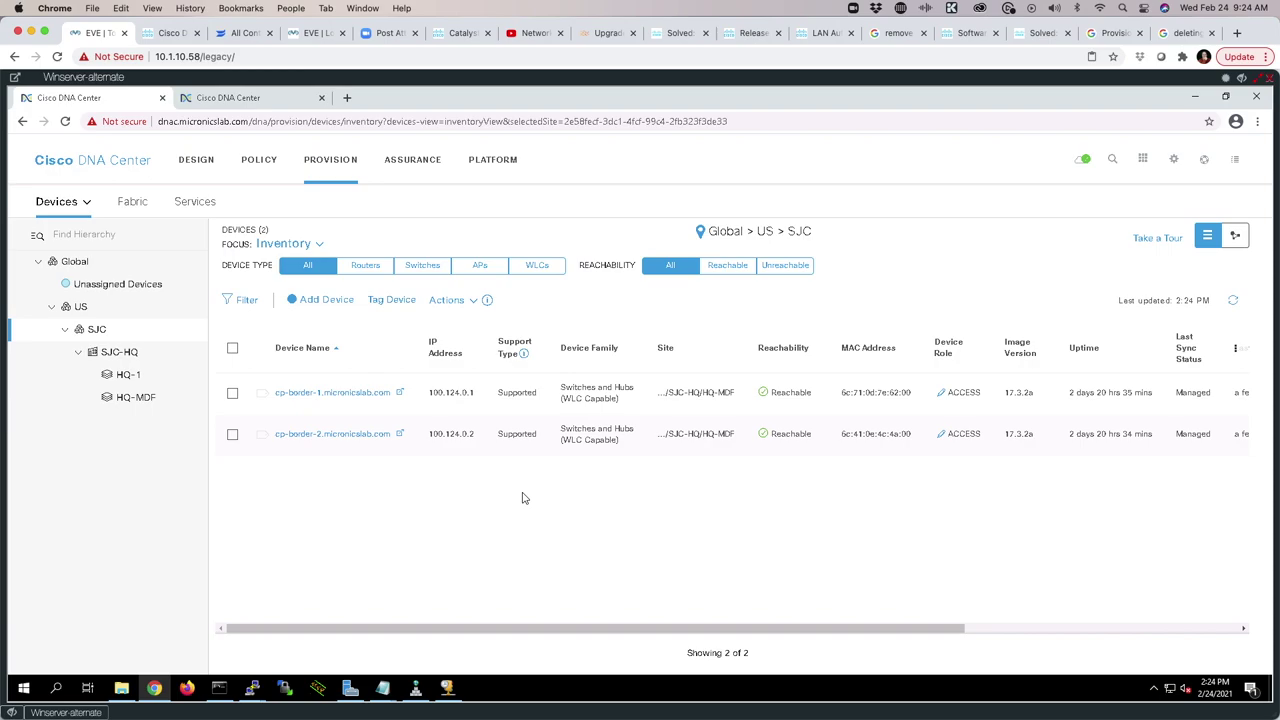
left_click(474, 303)
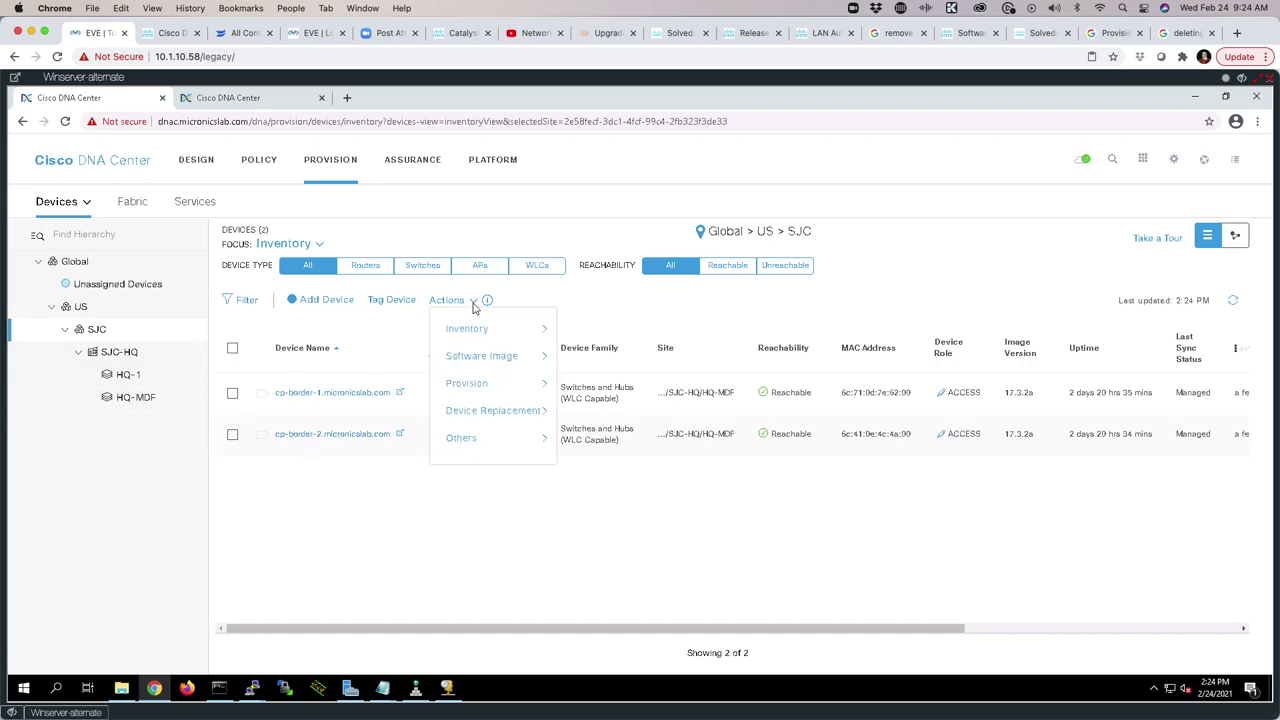
mouse_move(475, 394)
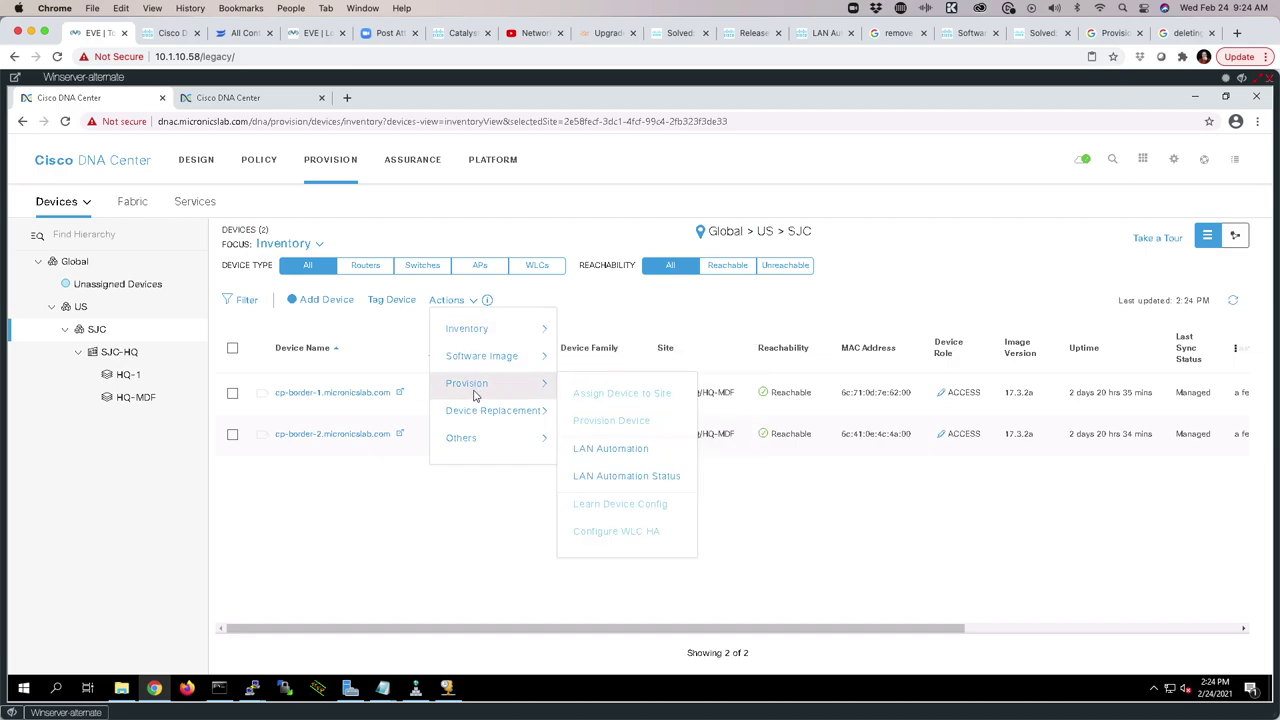
Start LAN Automation setup with HQ-MDF as both the primary and peer site
left_click(606, 456)
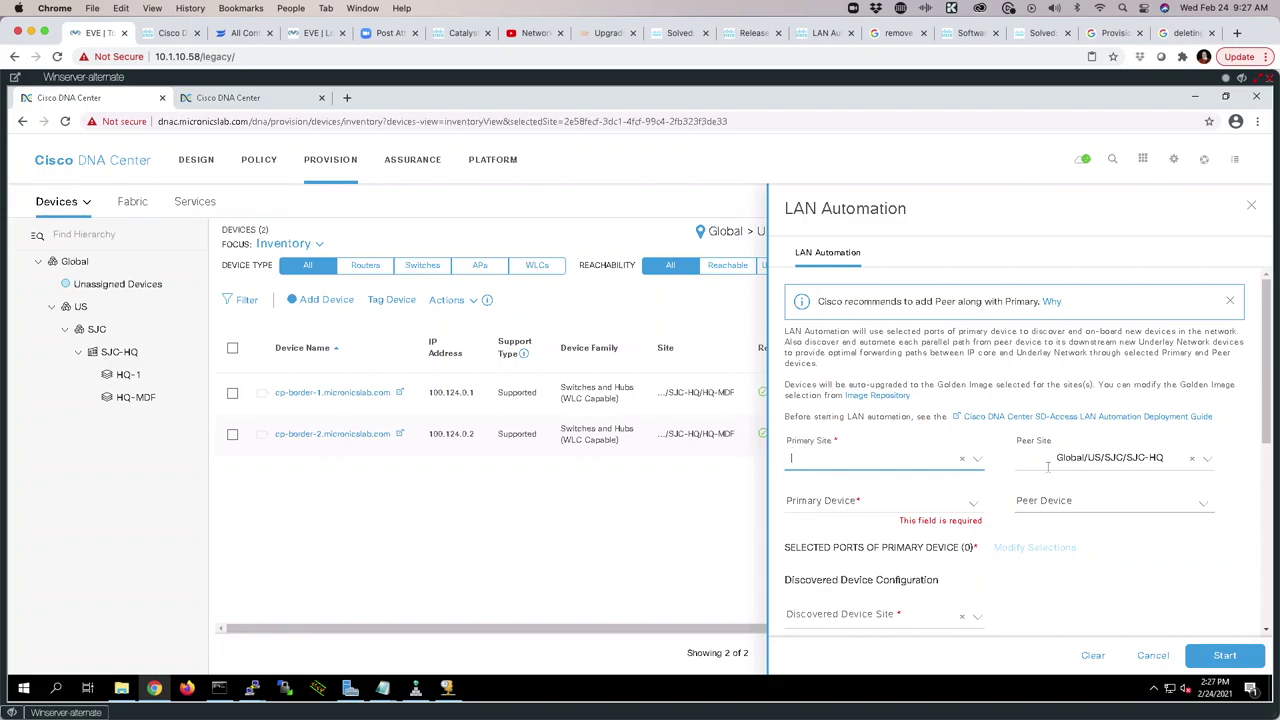
left_click(1192, 458)
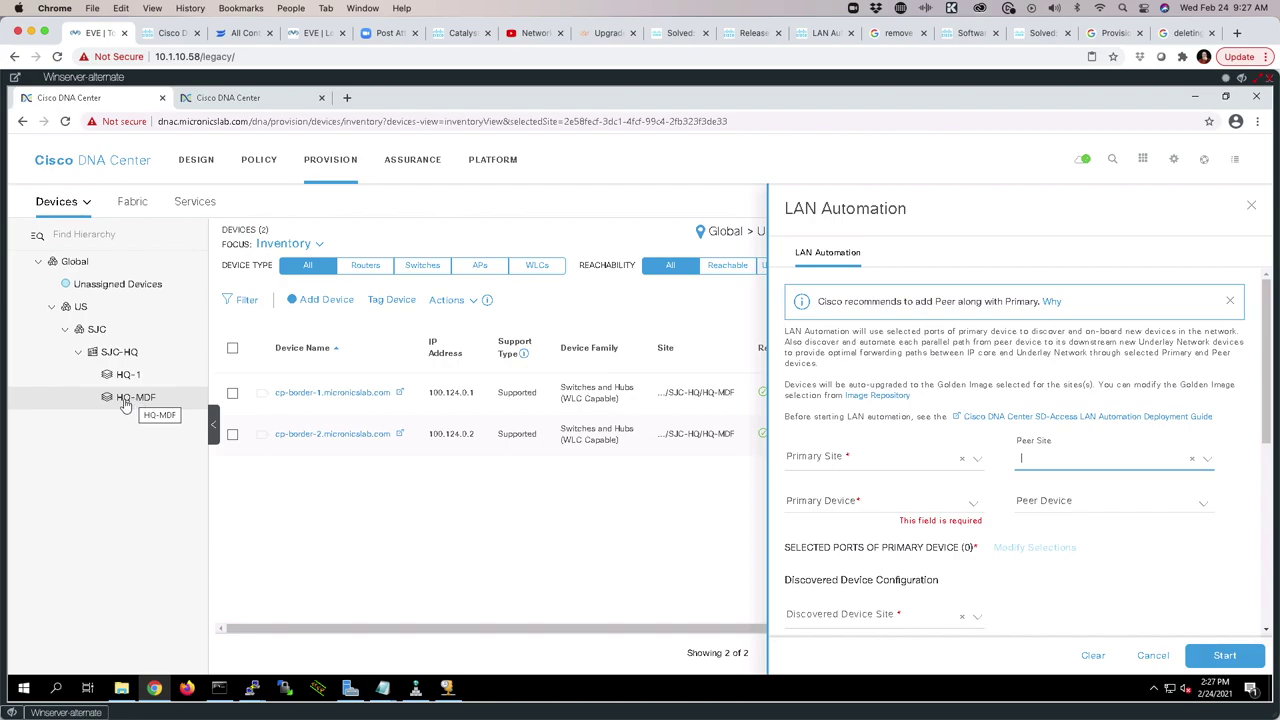
left_click(978, 460)
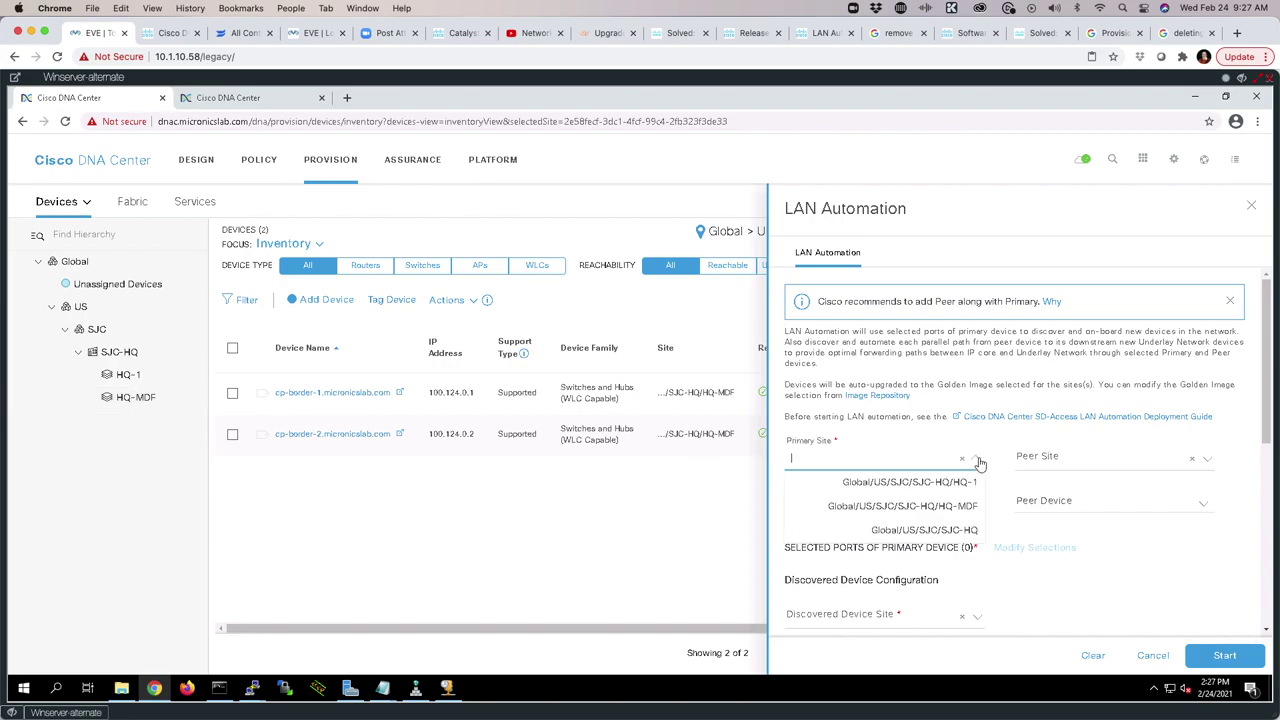
left_click(906, 506)
left_click(1200, 462)
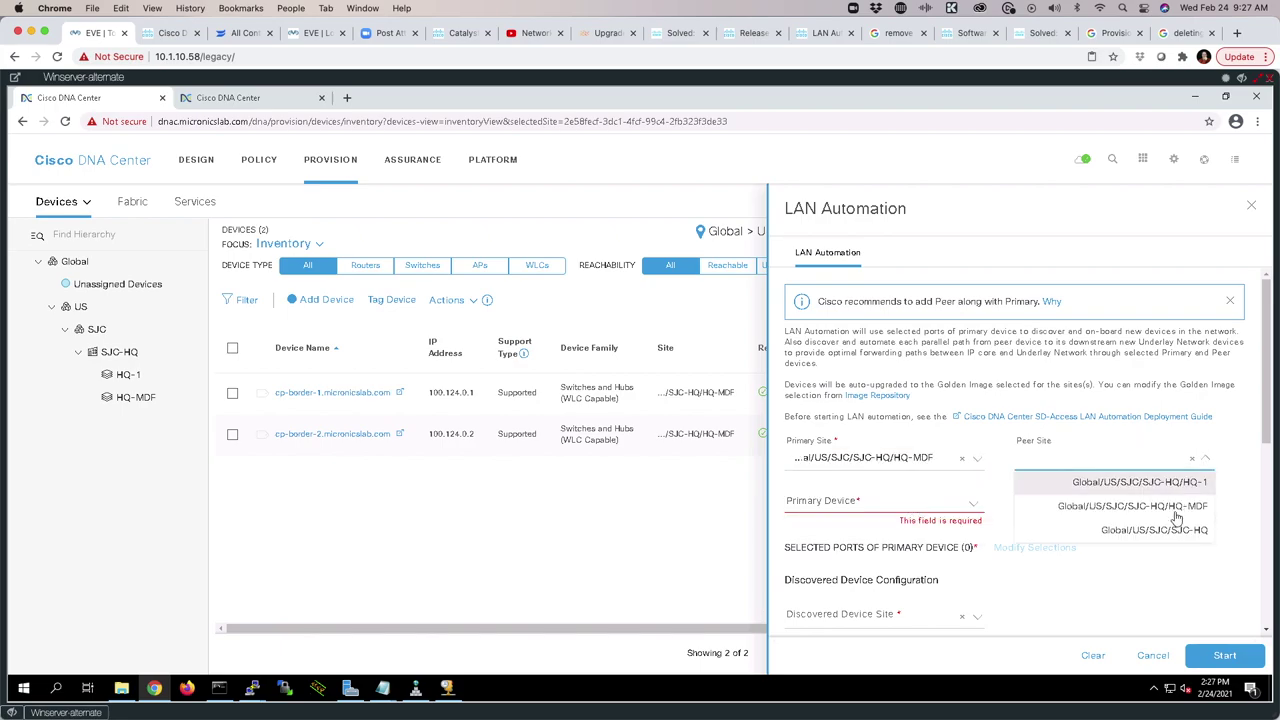
left_click(1145, 506)
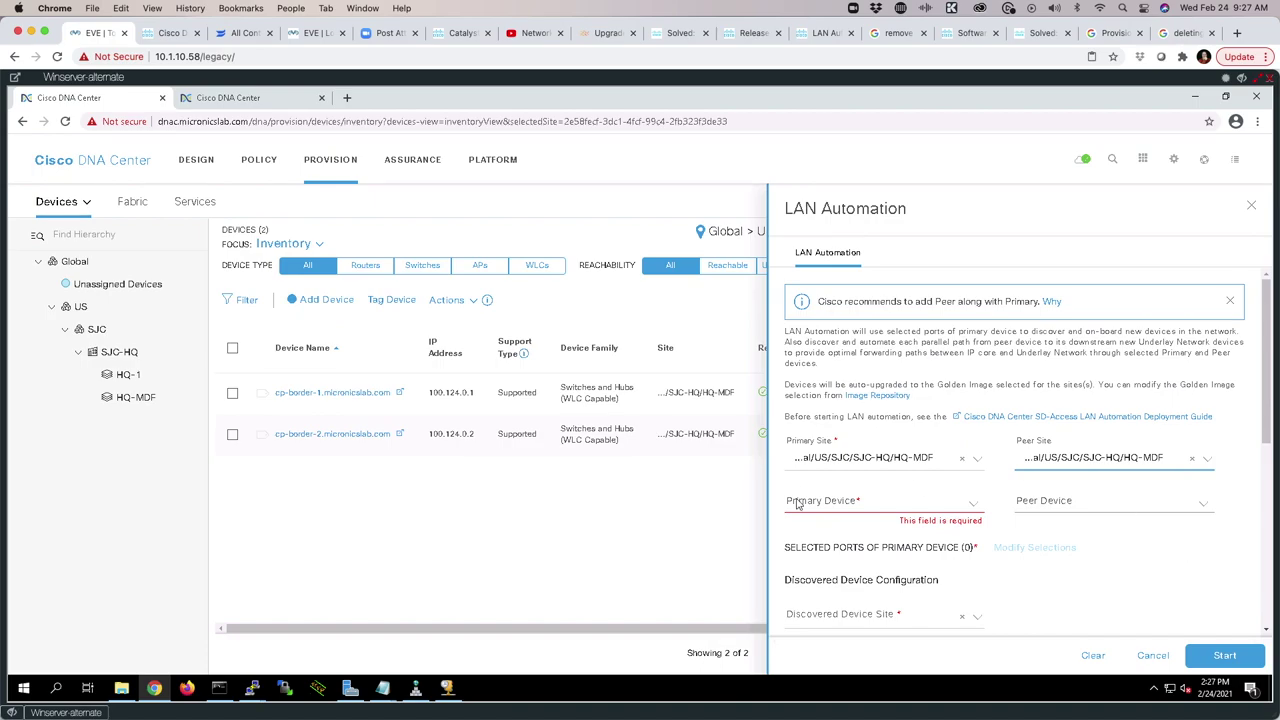
Choose cp-border-1 as primary device and cp-border-2 as peer, then list primary ports
left_click(975, 512)
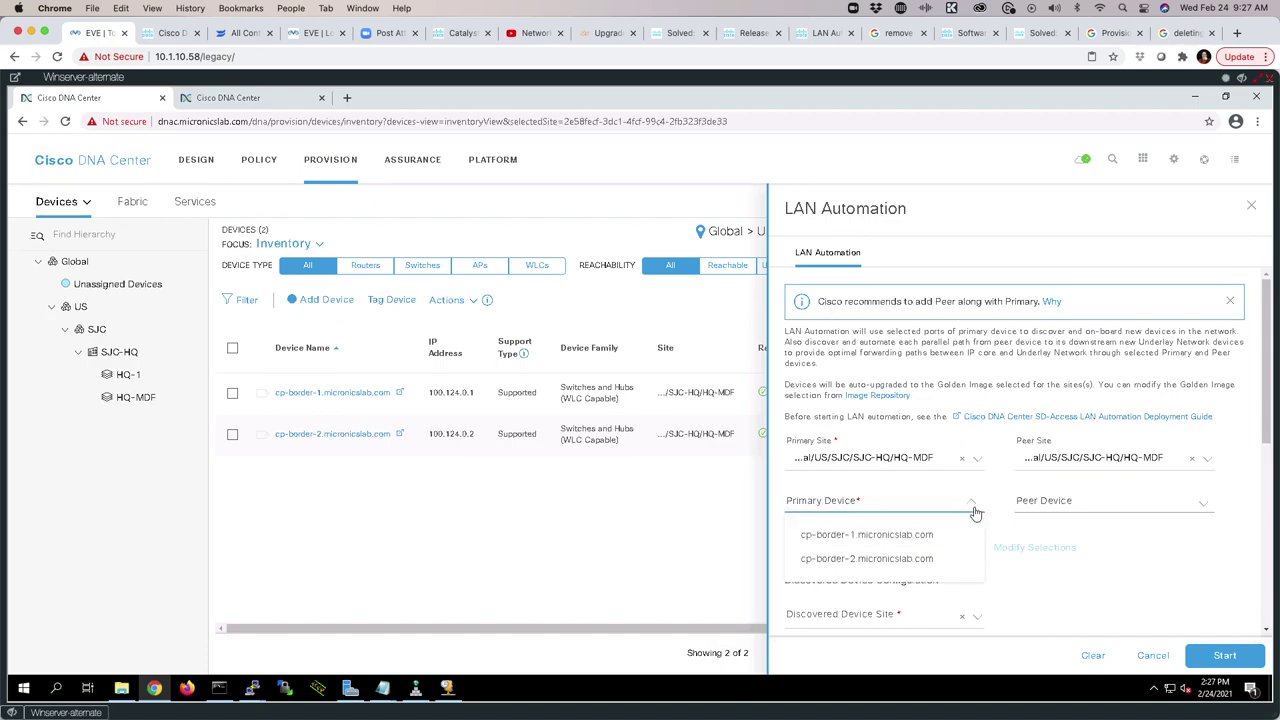
left_click(872, 545)
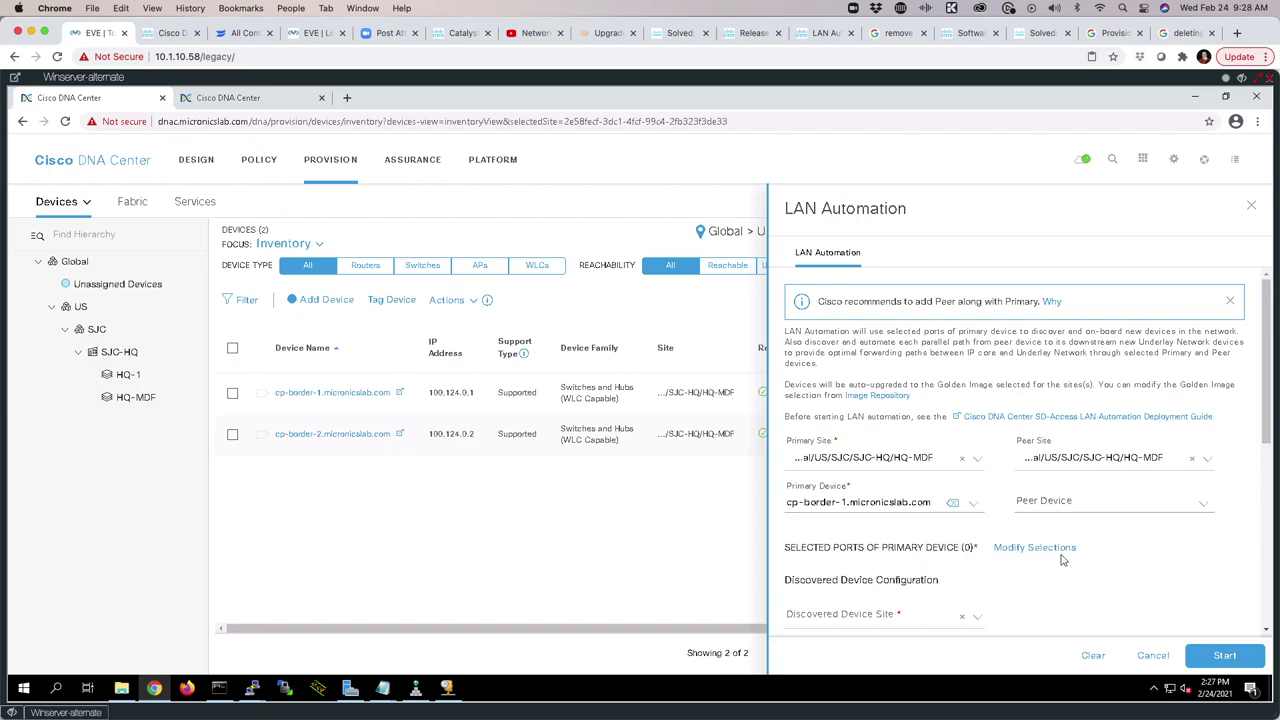
left_click(1205, 508)
left_click(1110, 536)
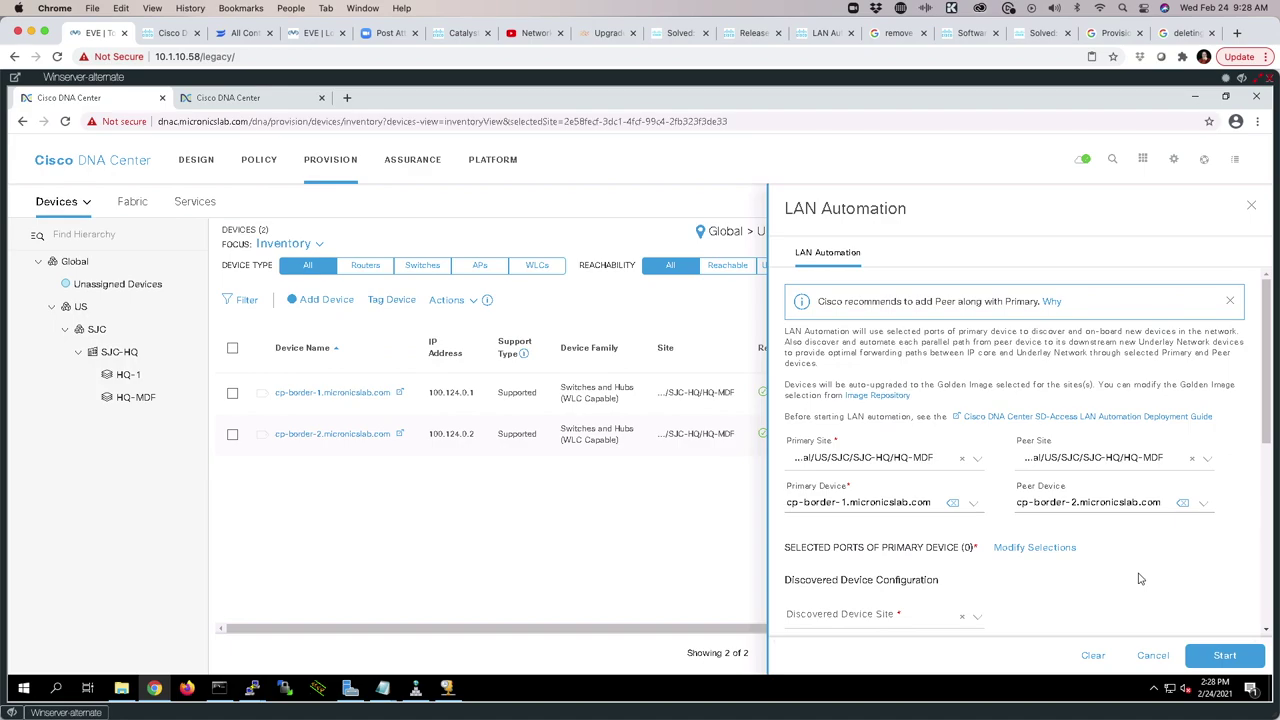
left_click(1018, 549)
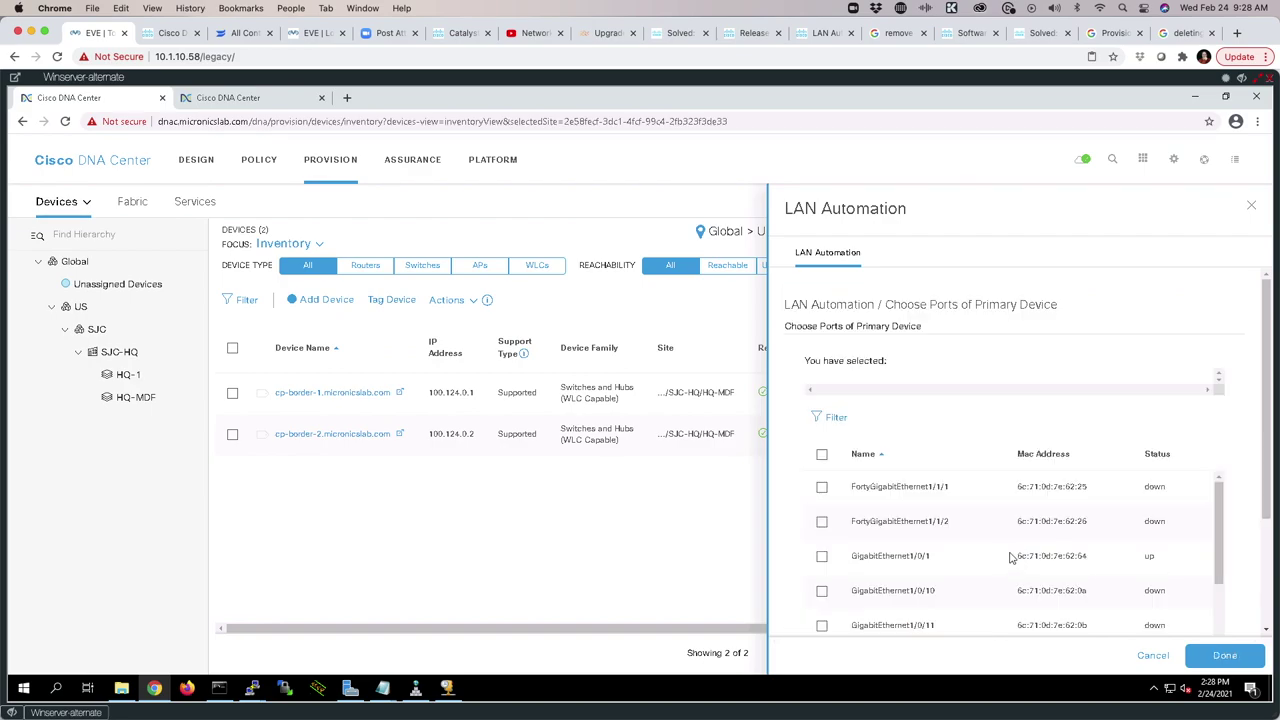
Select primary-device ports GigabitEthernet1/0/13 and GigabitEthernet1/0/14 and confirm them
left_click_drag(1218, 530, 1219, 600)
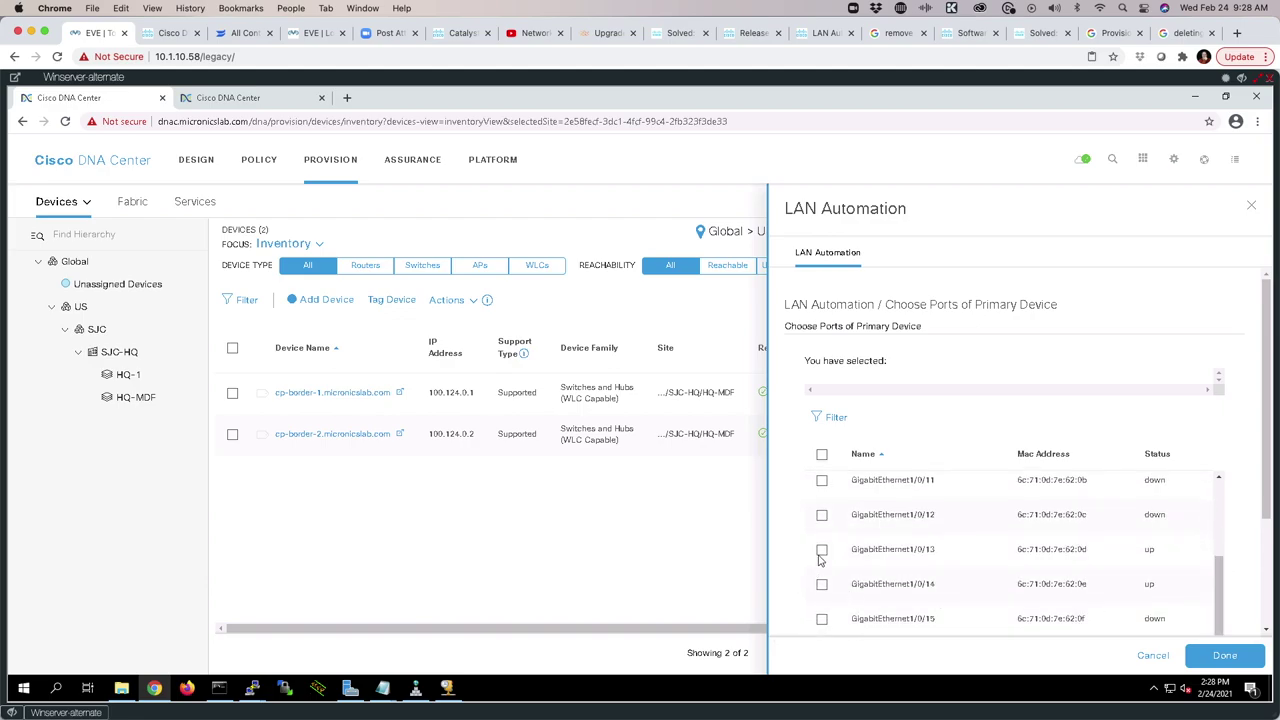
left_click(821, 553)
left_click(822, 584)
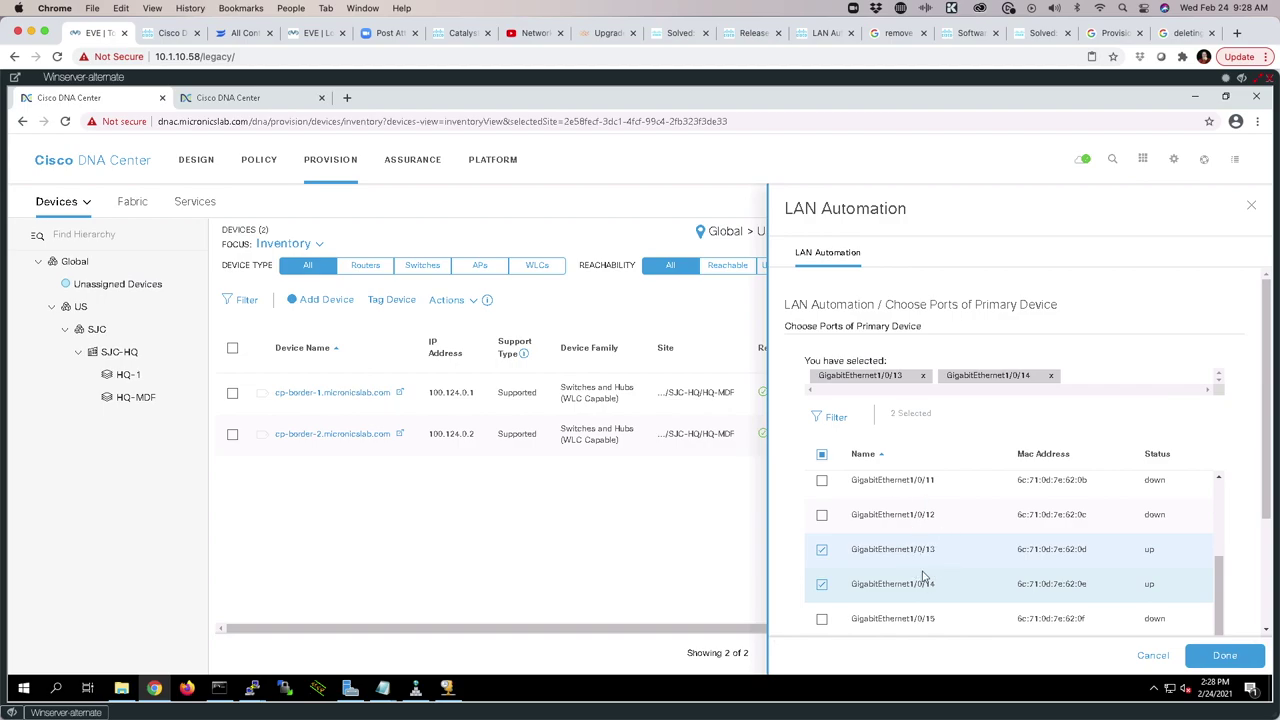
left_click(1222, 655)
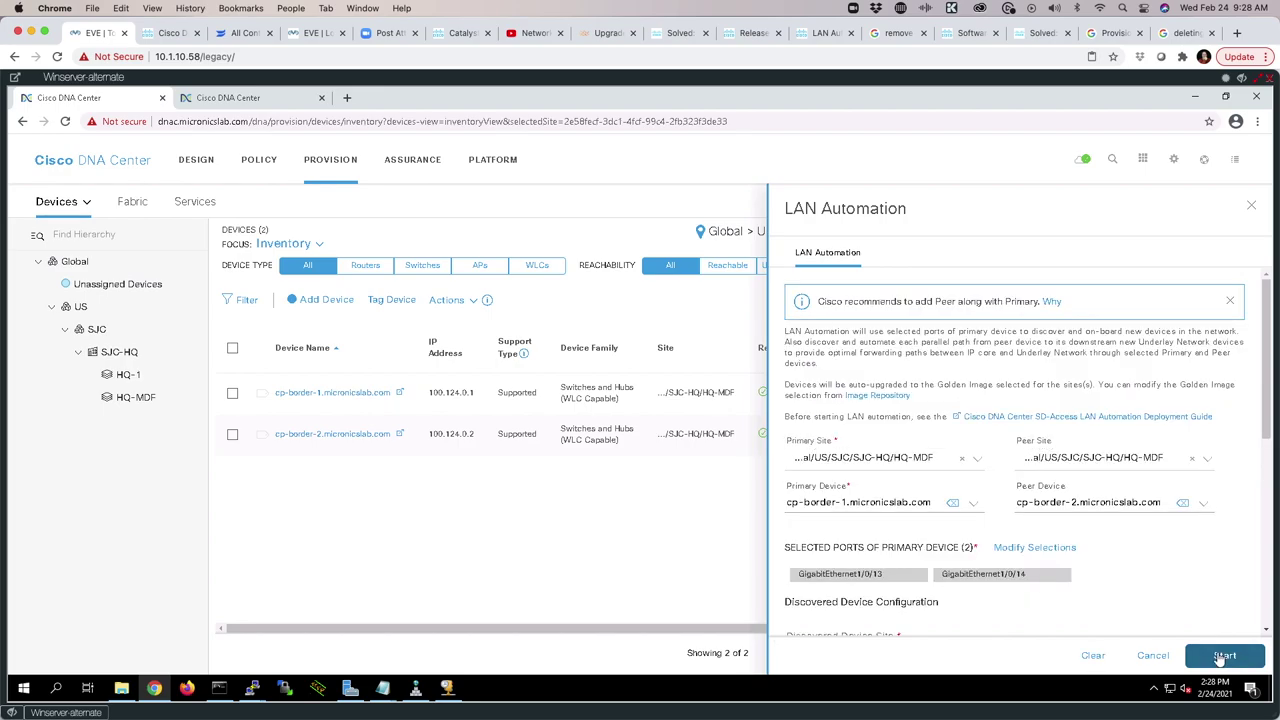
Assign discovered devices to site HQ-1 and use the SJC-LAN-Automation IP pool
scroll(1110, 590, "down", 4)
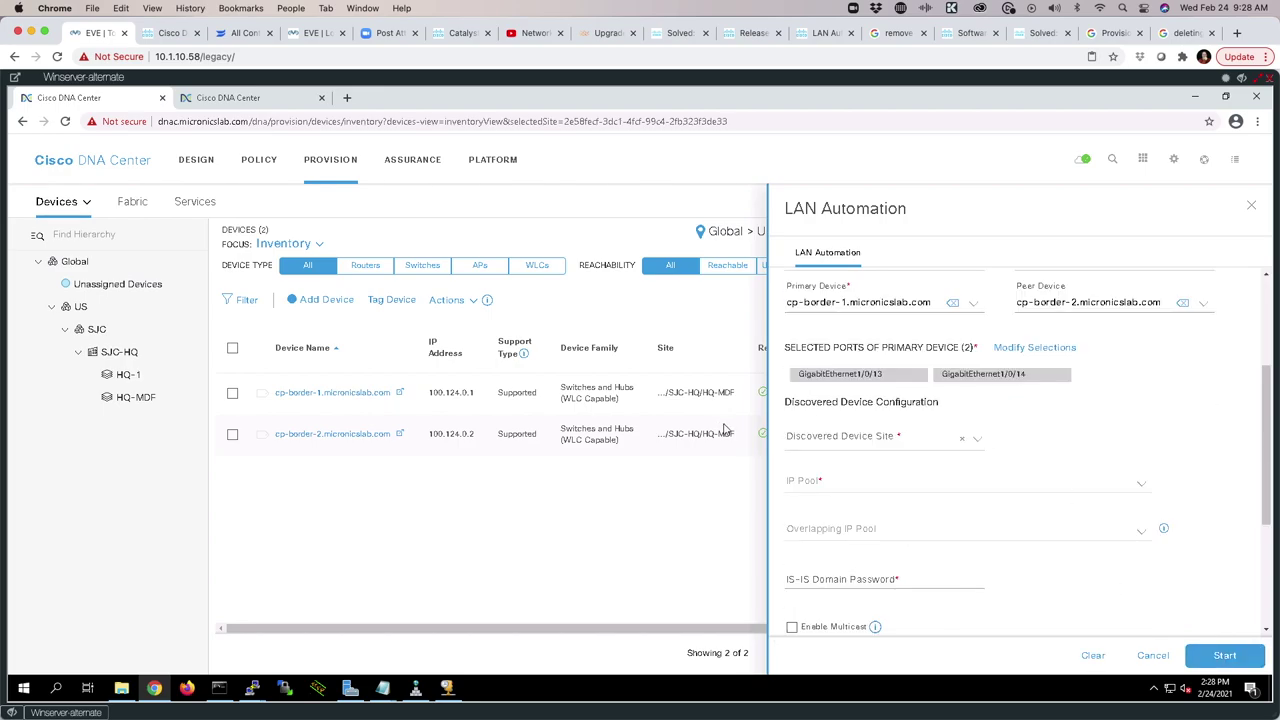
left_click(977, 441)
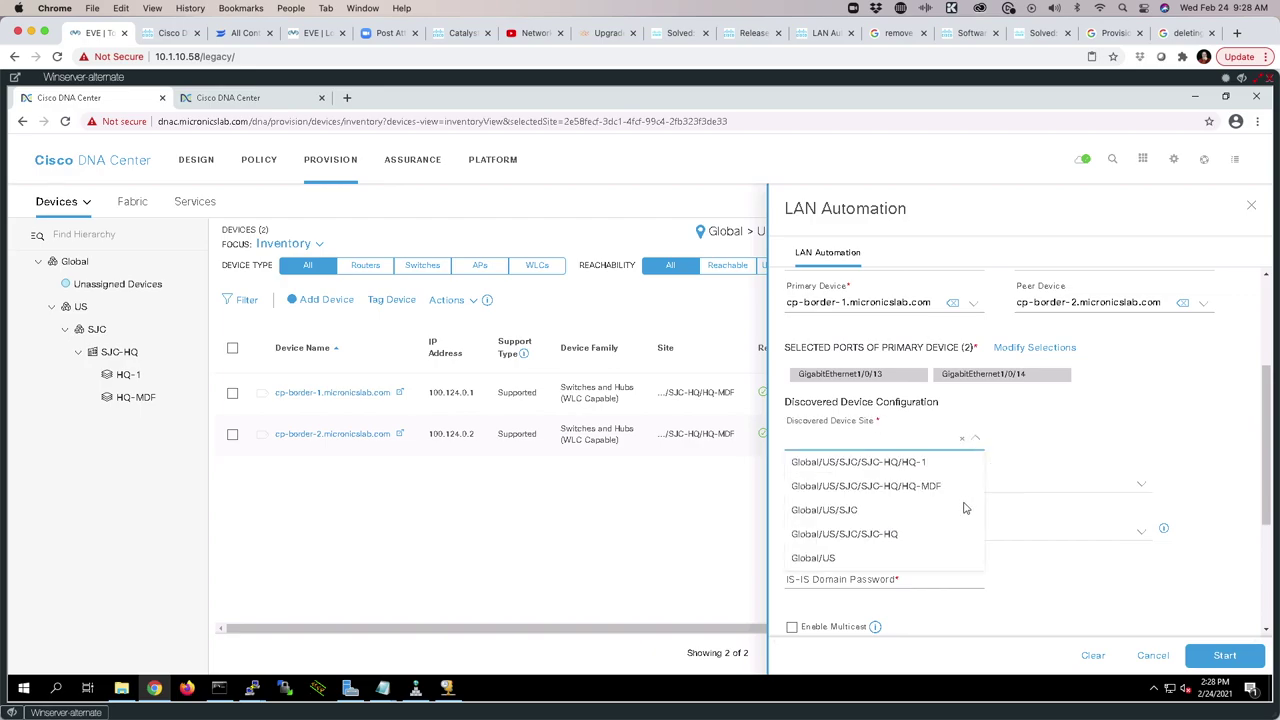
left_click(852, 463)
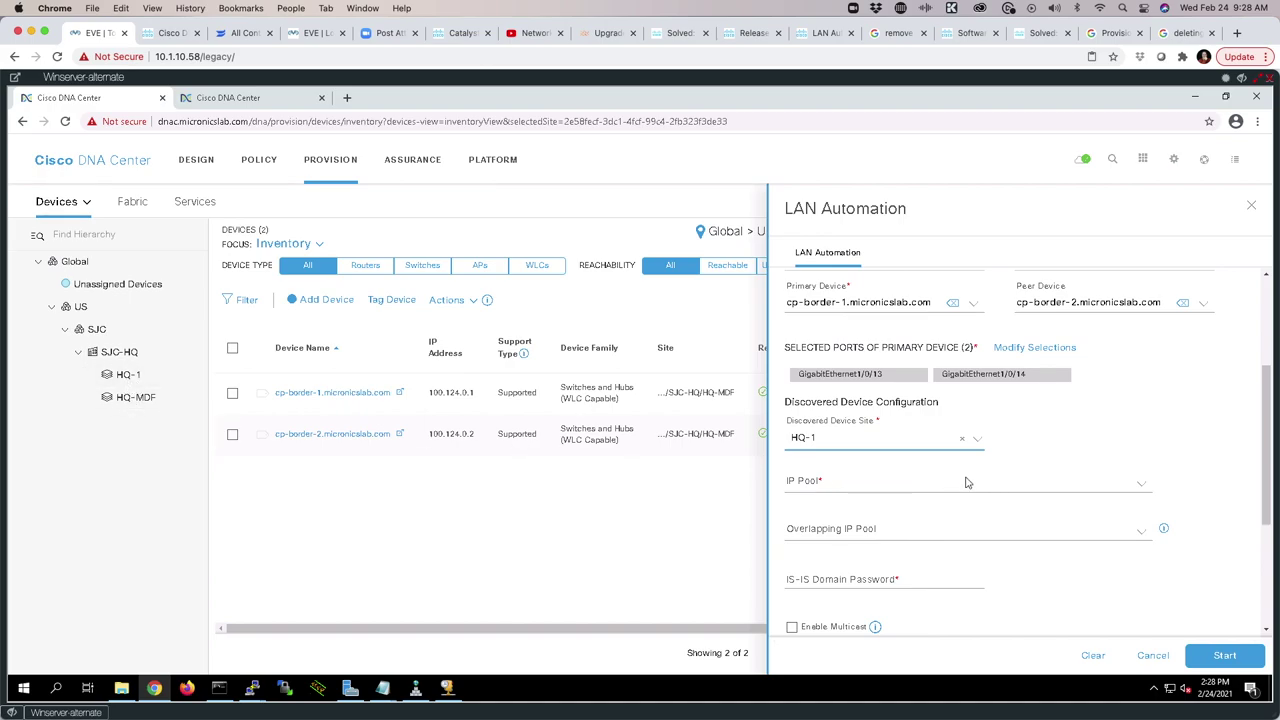
left_click(1136, 484)
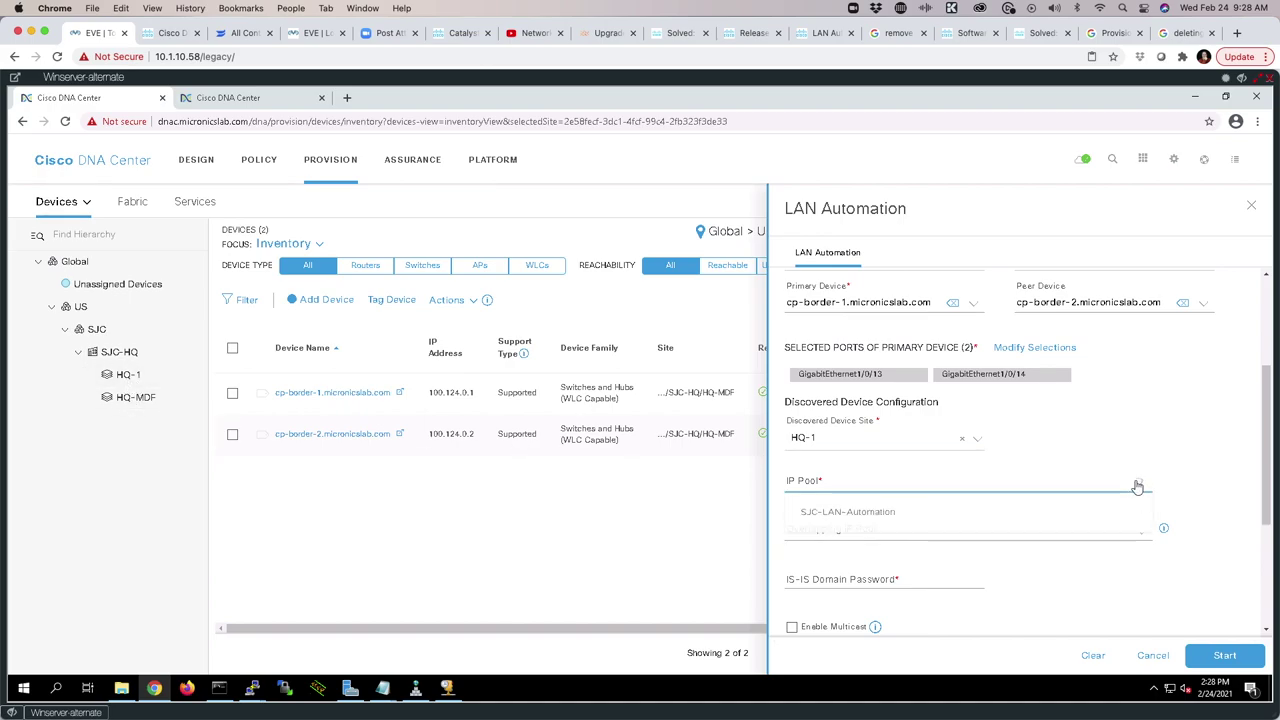
left_click(845, 516)
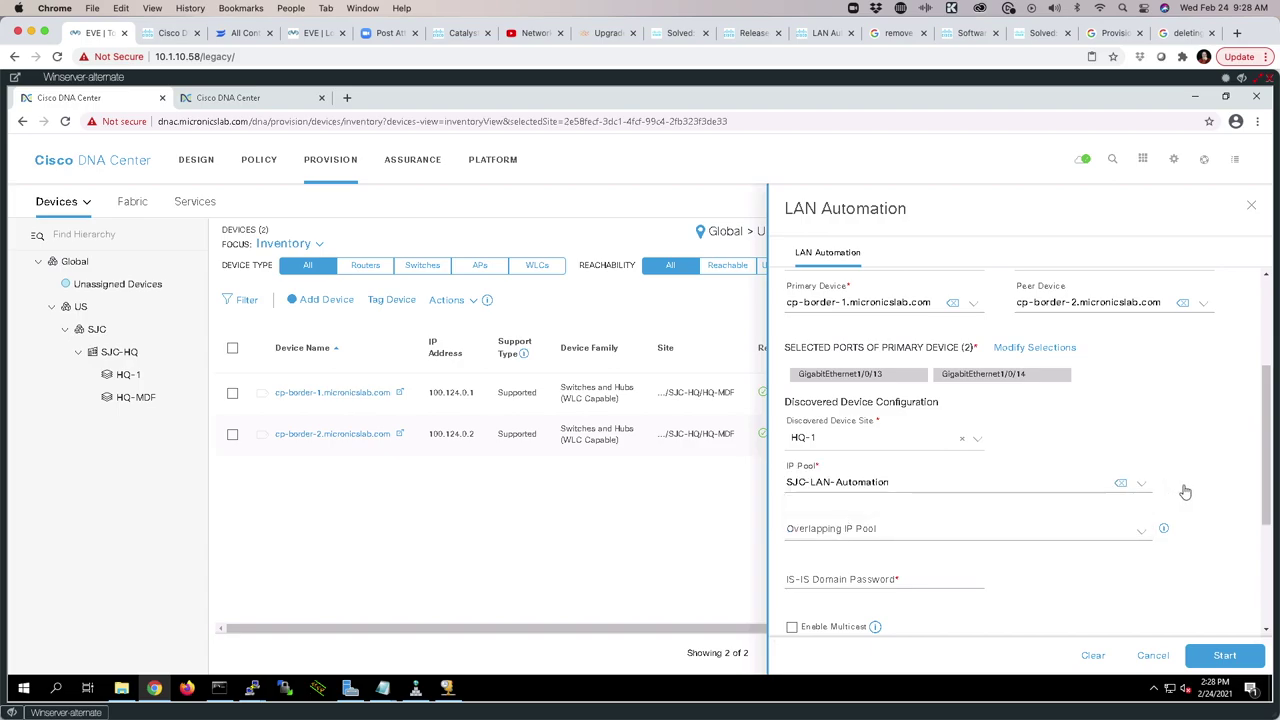
Enter the IS-IS domain password and reveal it to verify the entry
scroll(1160, 510, "down", 3)
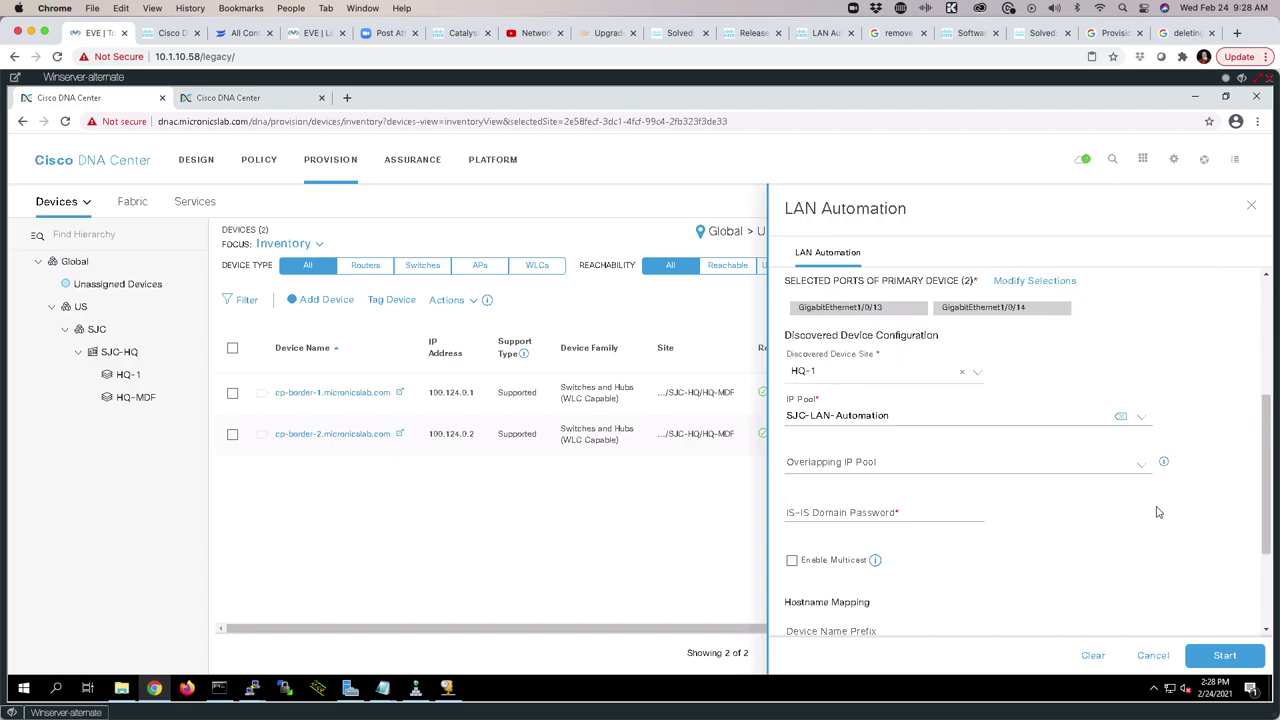
left_click(808, 447)
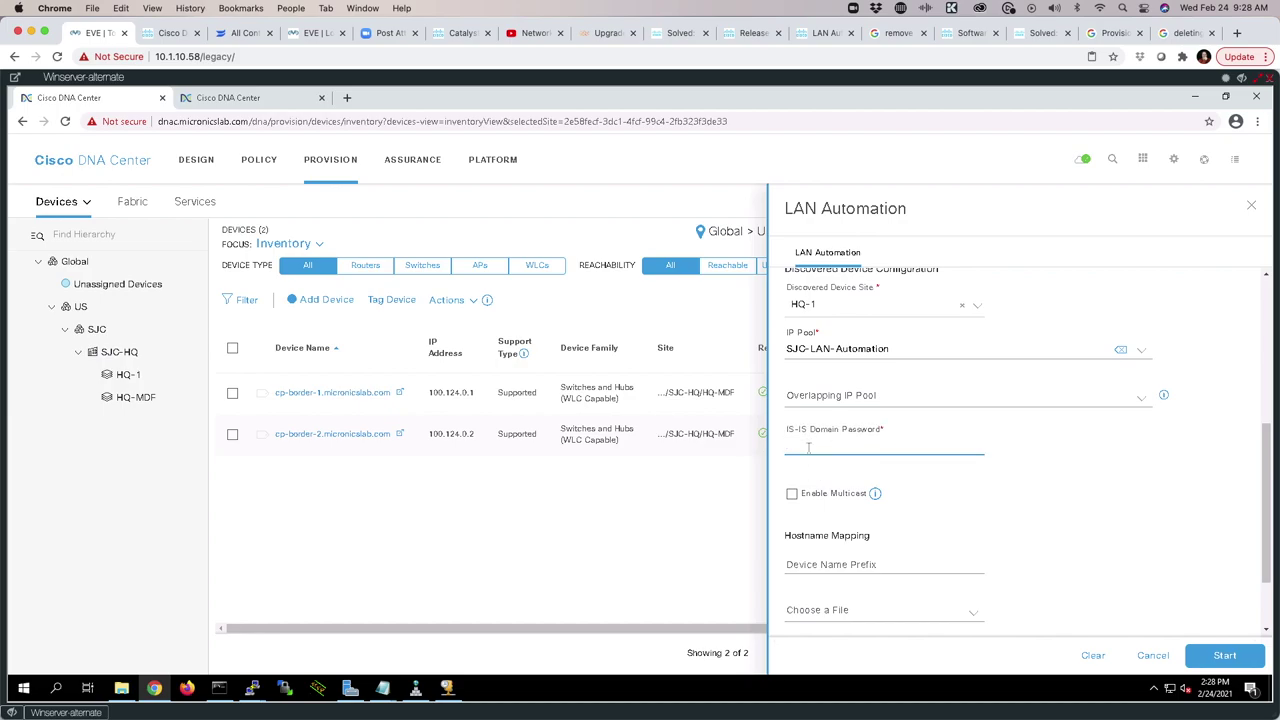
left_click(970, 447)
scroll(1078, 553, "down", 2)
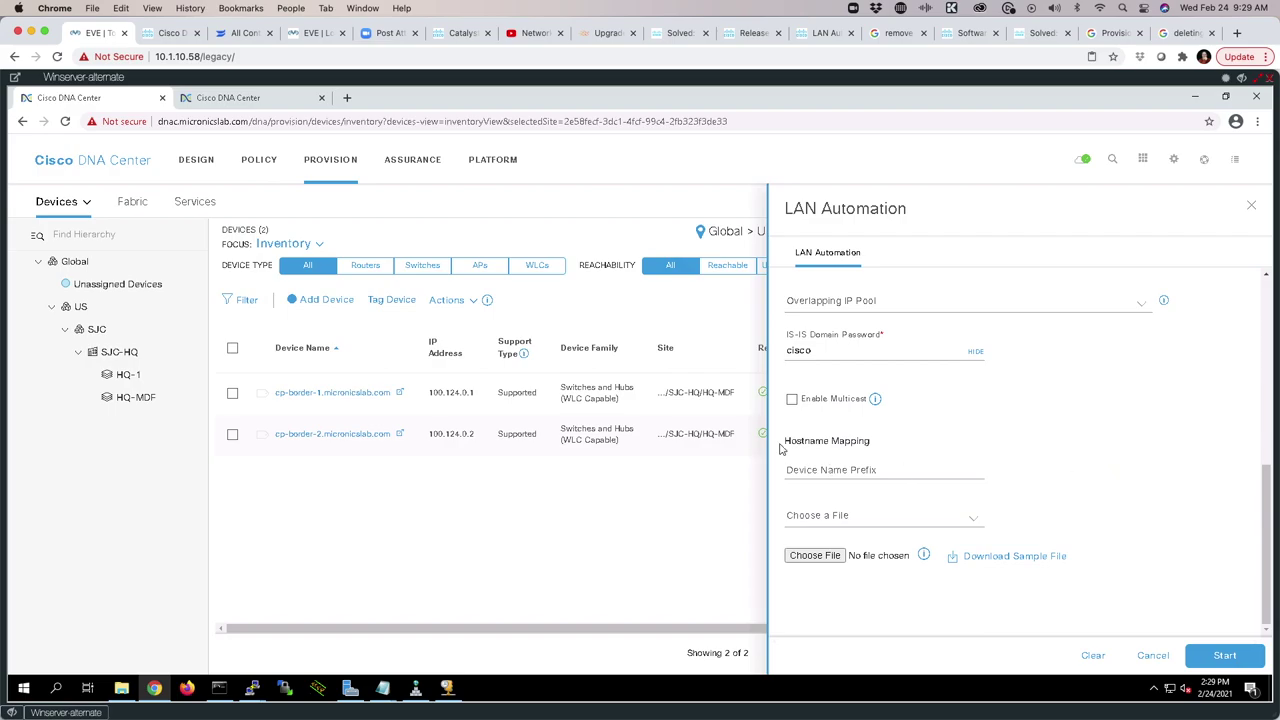
left_click(802, 470)
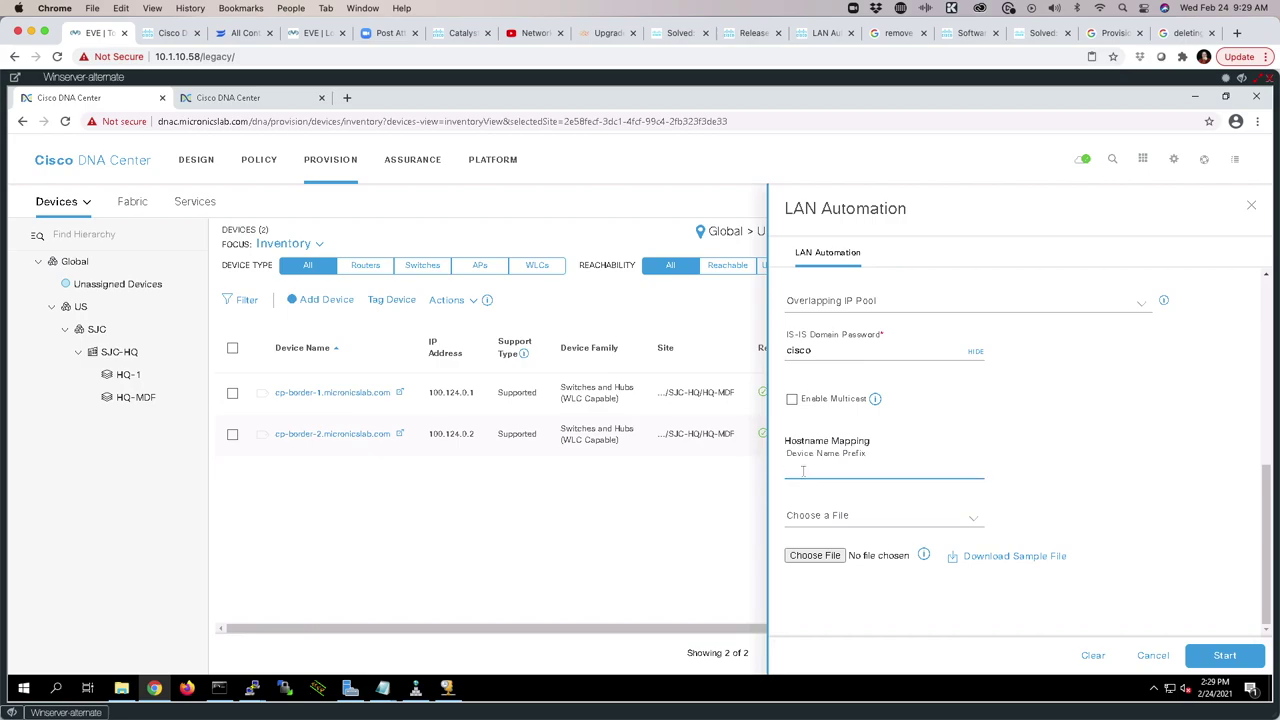
Set the device name prefix to Edge and start the LAN automation run
type("Edge")
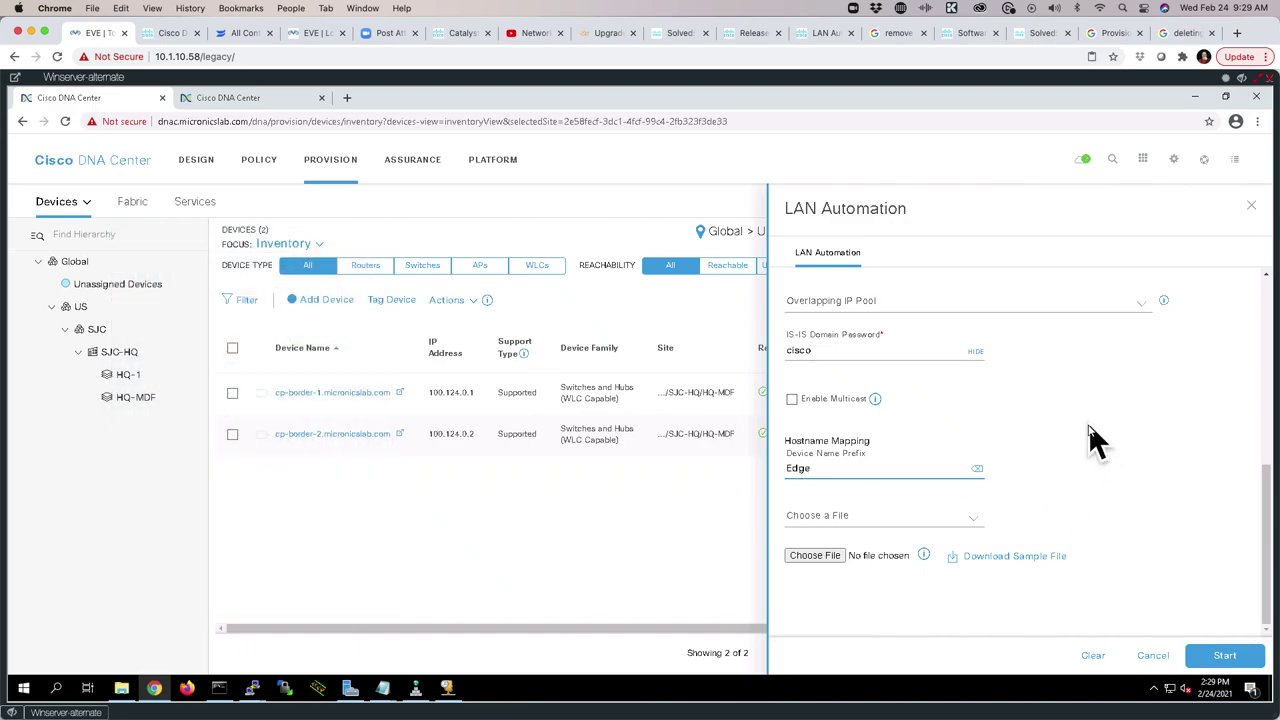
scroll(1090, 440, "up", 10)
scroll(1088, 439, "down", 8)
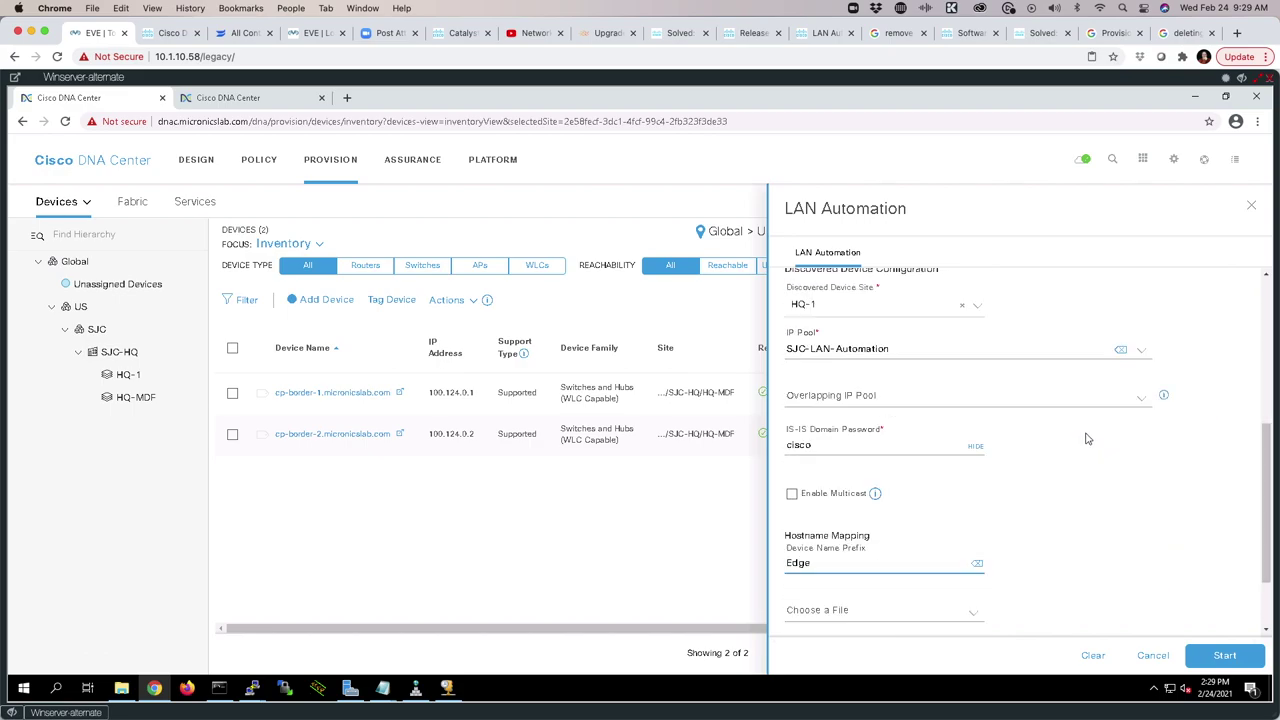
scroll(1088, 439, "down", 2)
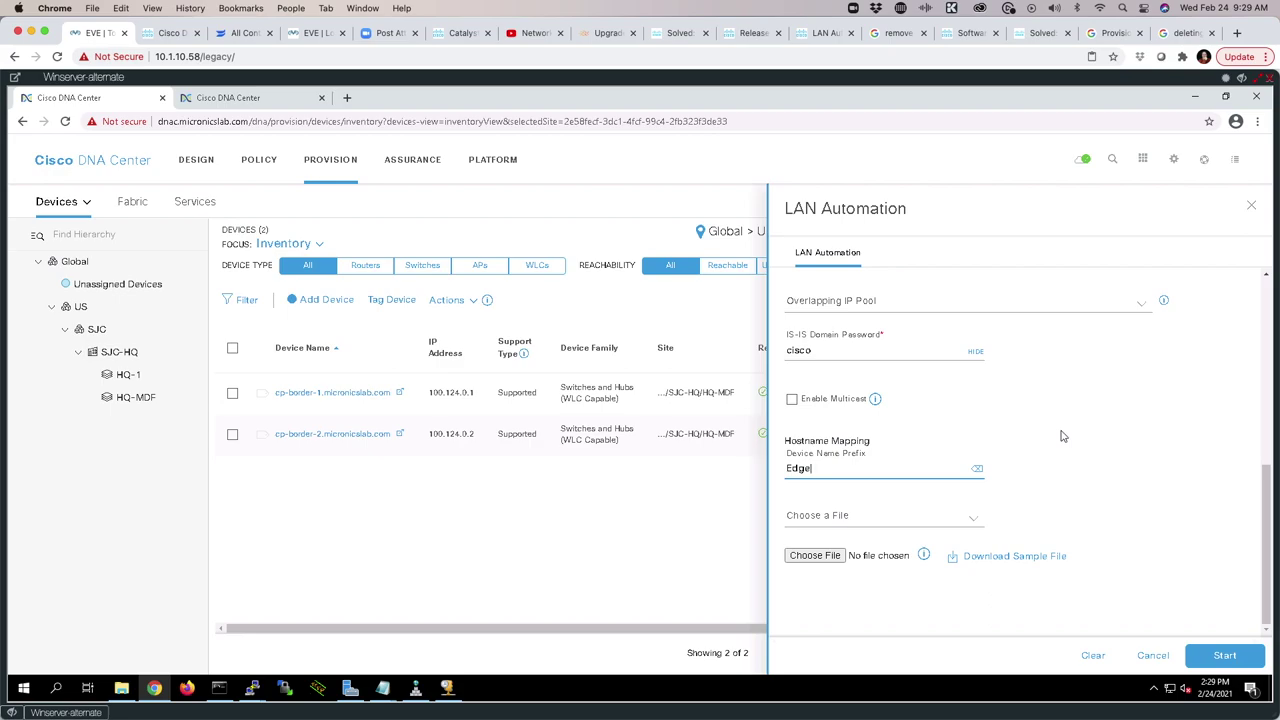
left_click(1222, 656)
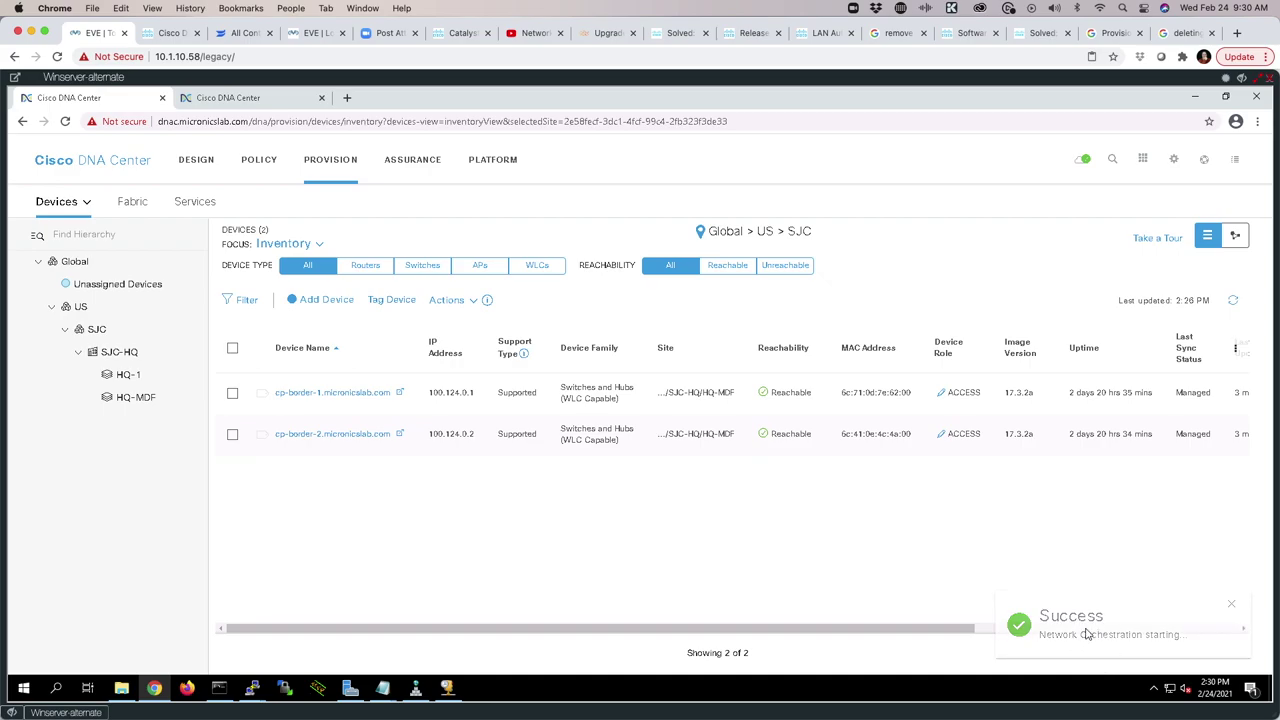
Open LAN Automation Status, showing the run Initialized with 0 devices discovered
left_click(459, 303)
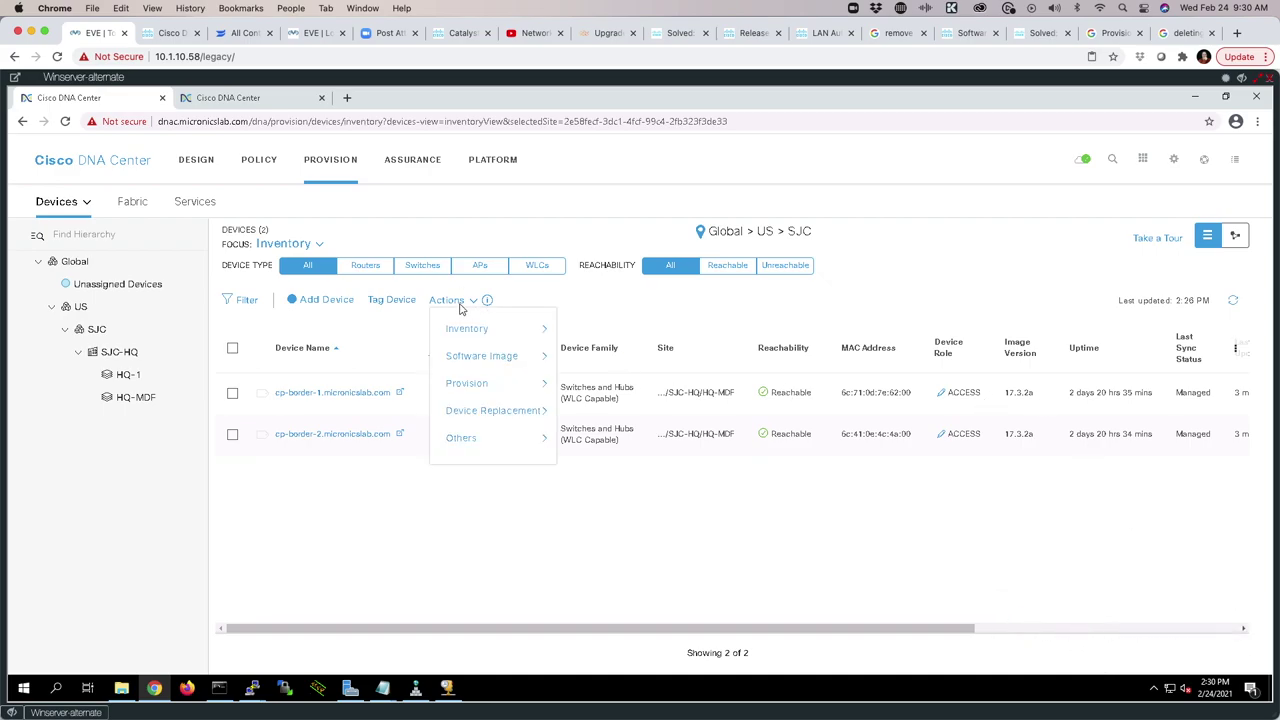
mouse_move(482, 388)
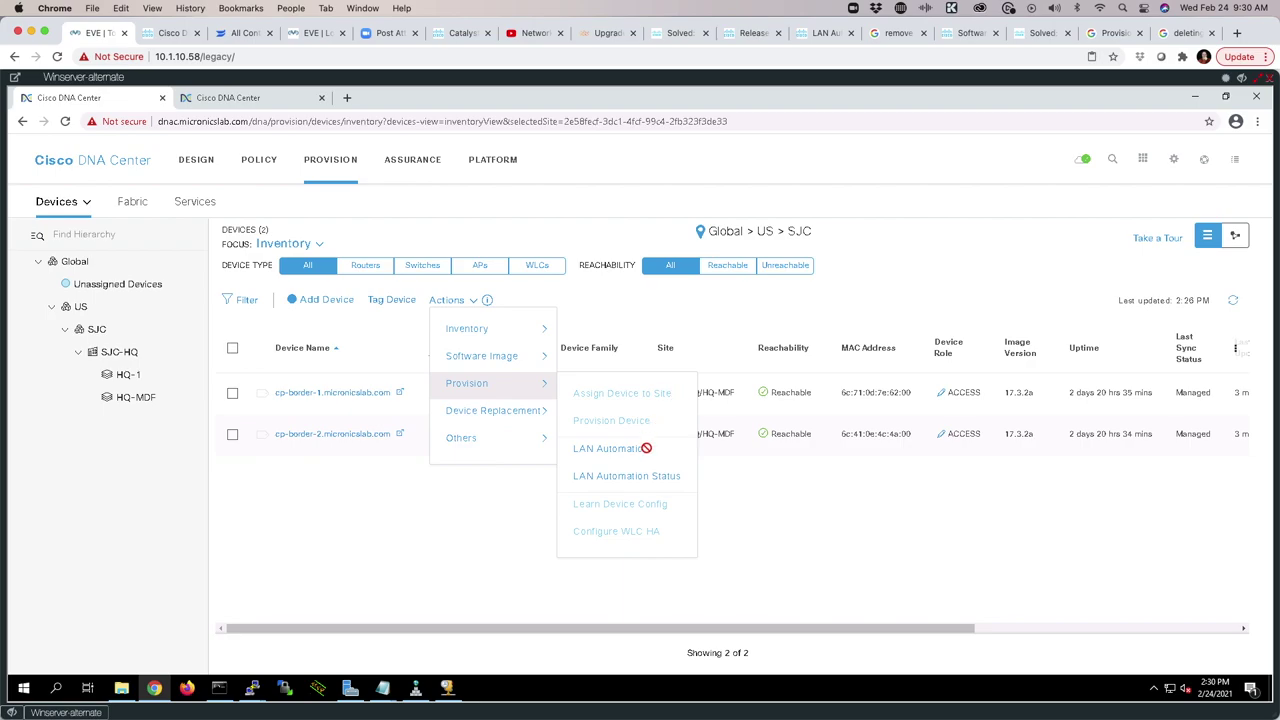
left_click(616, 484)
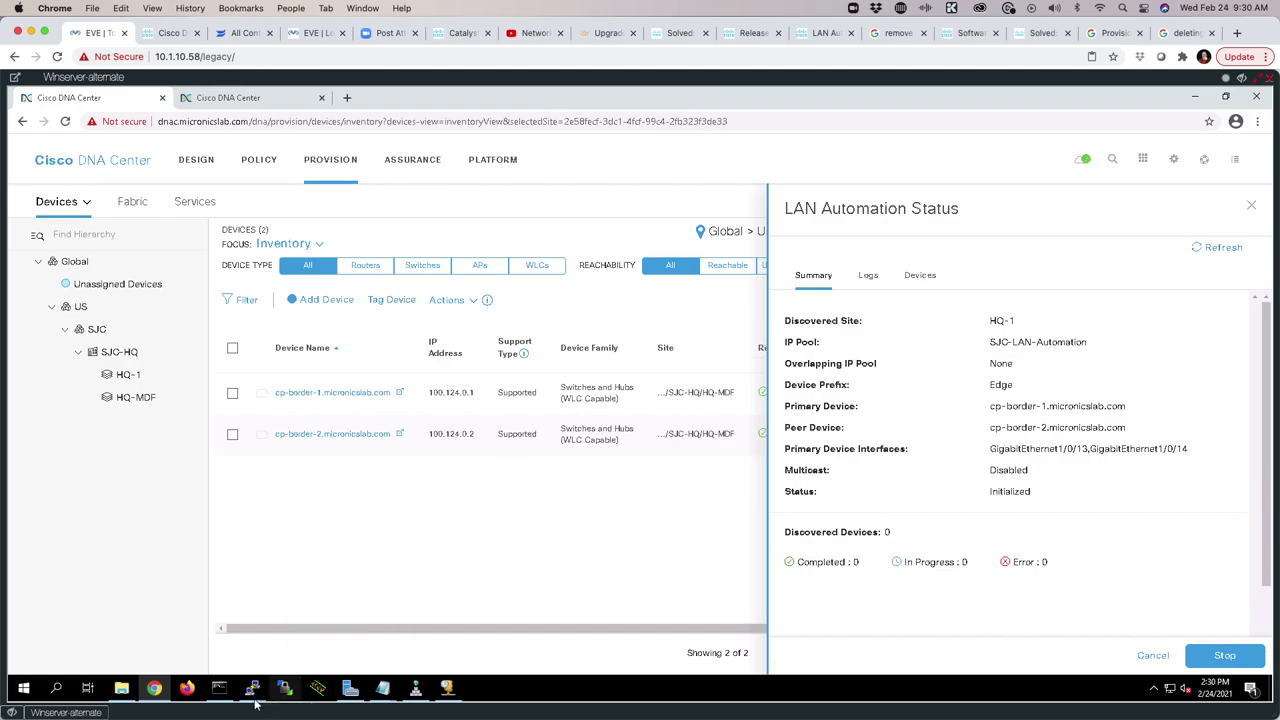
mouse_move(253, 692)
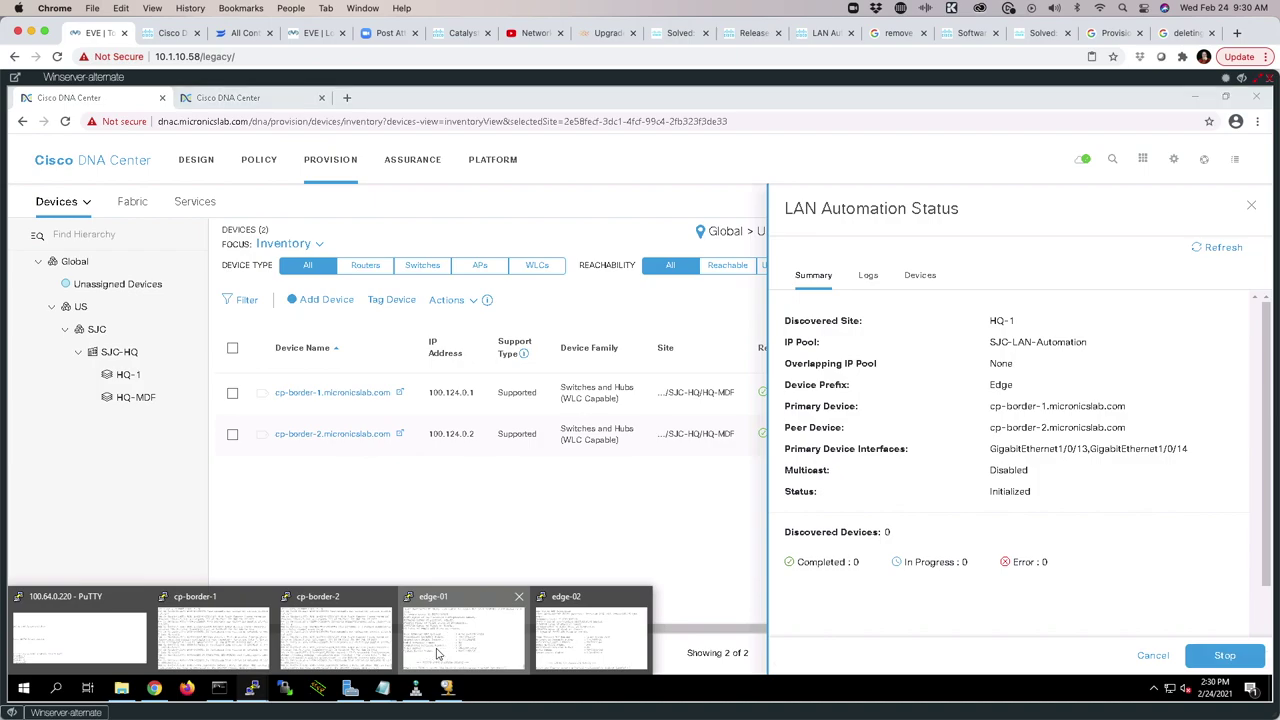
left_click(441, 652)
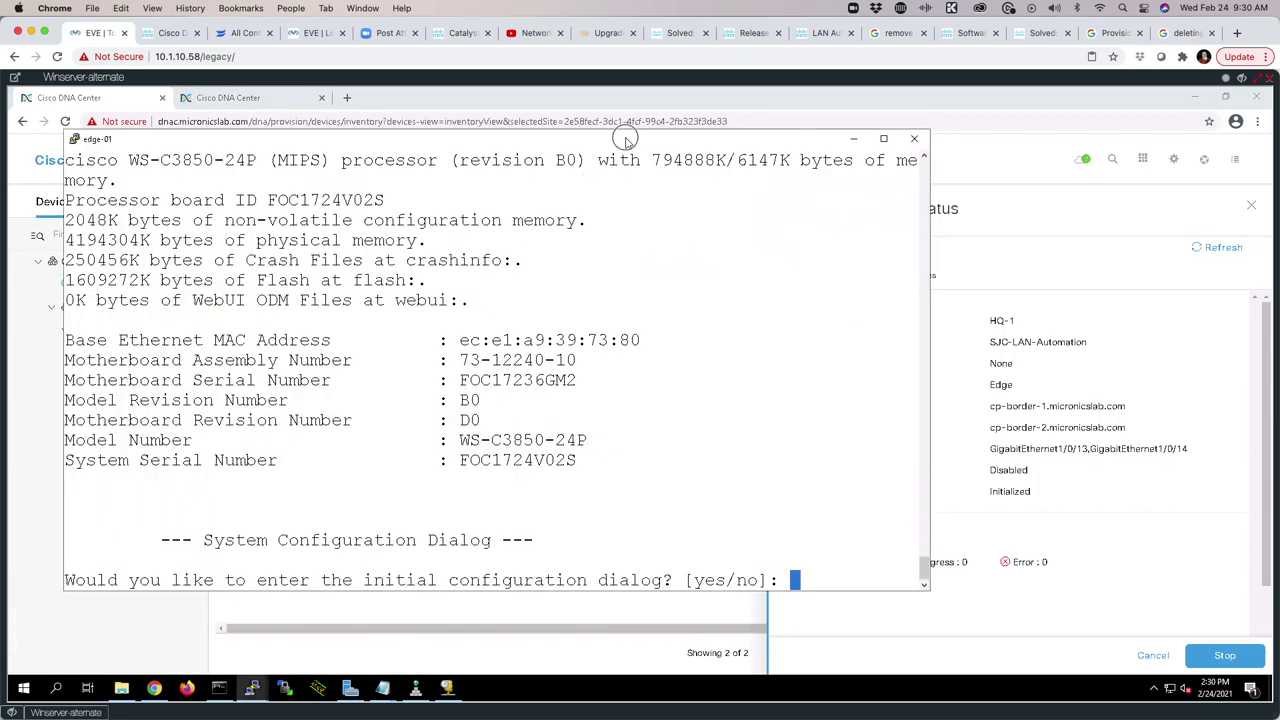
Reposition and narrow the edge-01 console window, then bring up the edge-02 console
left_click_drag(626, 138, 528, 96)
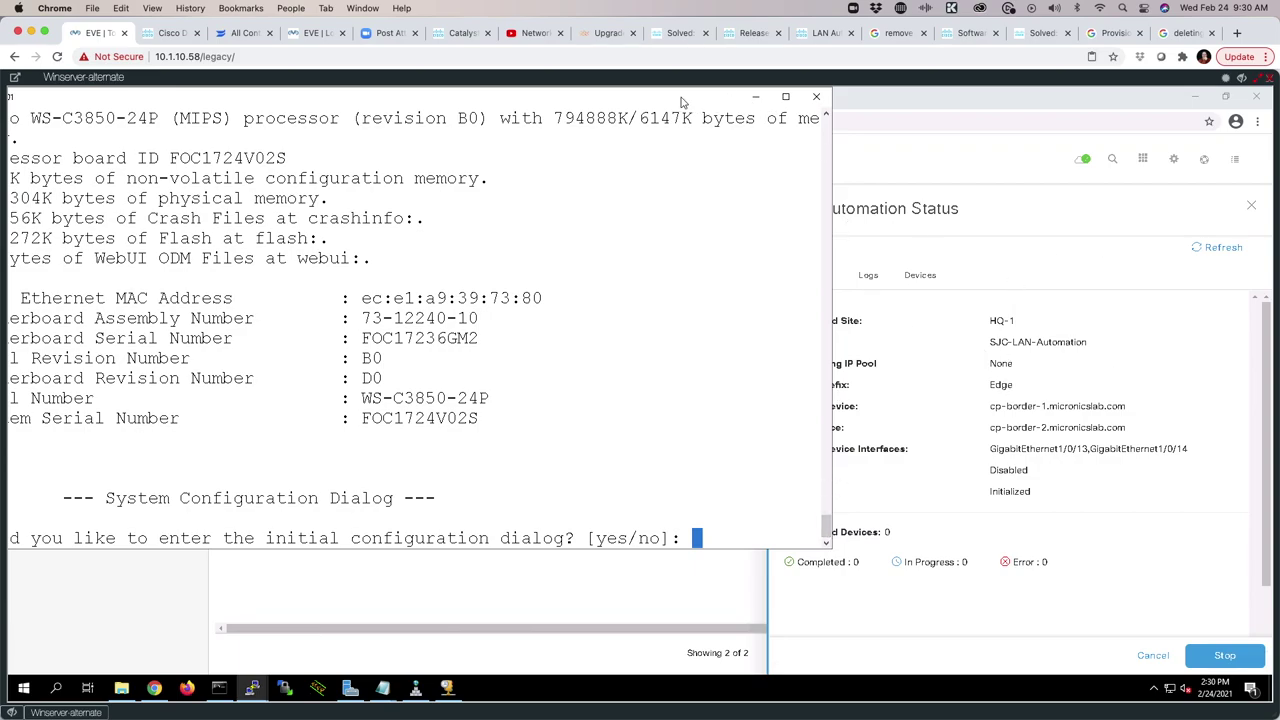
left_click_drag(831, 187, 716, 184)
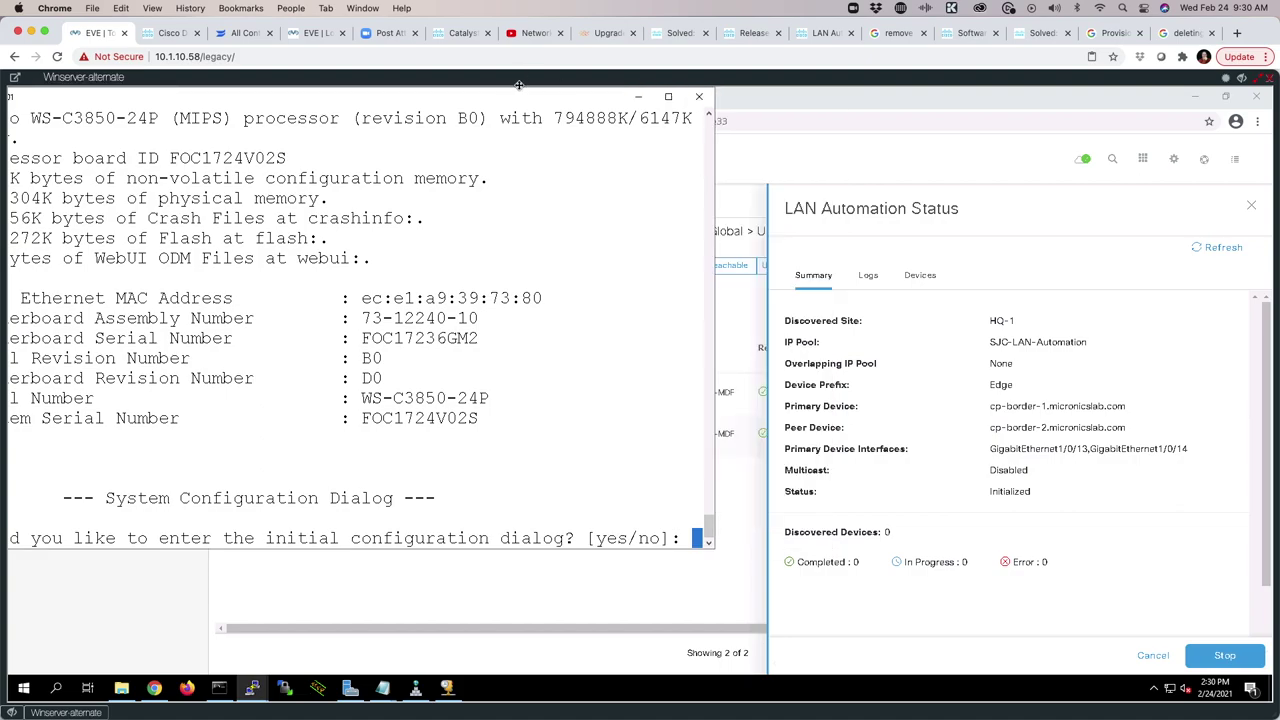
left_click_drag(512, 103, 551, 112)
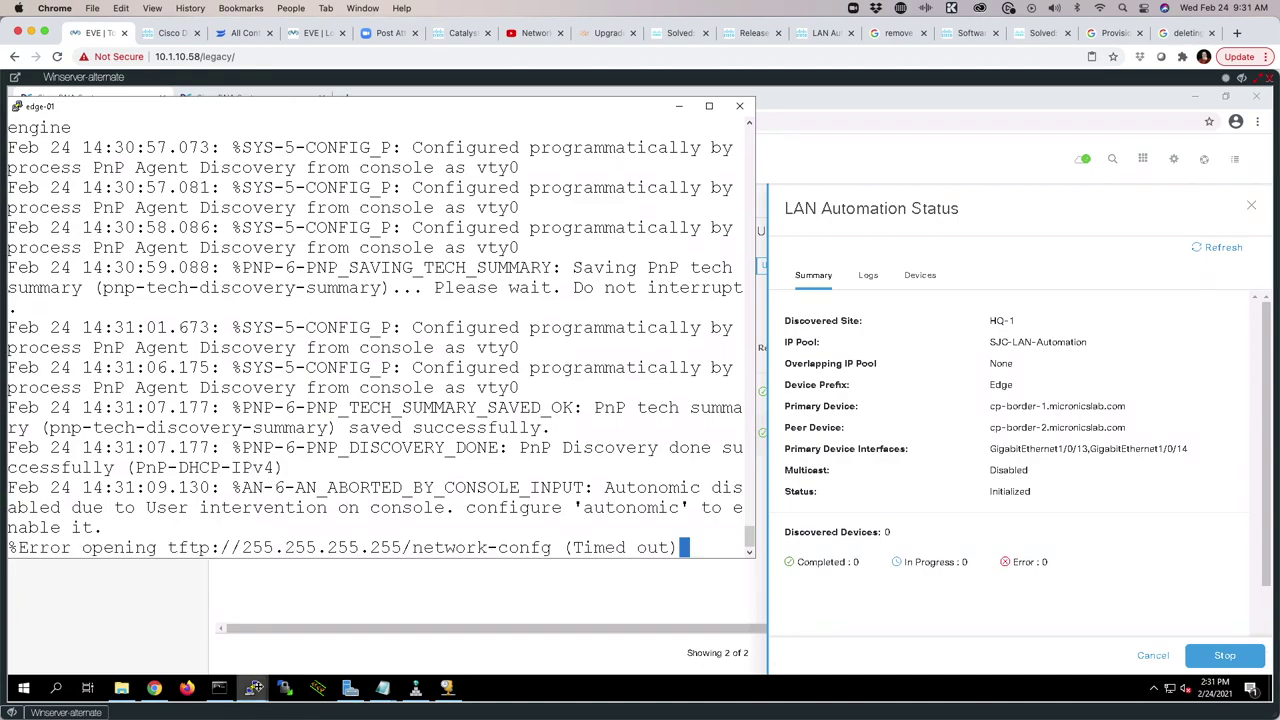
left_click(256, 689)
left_click(573, 632)
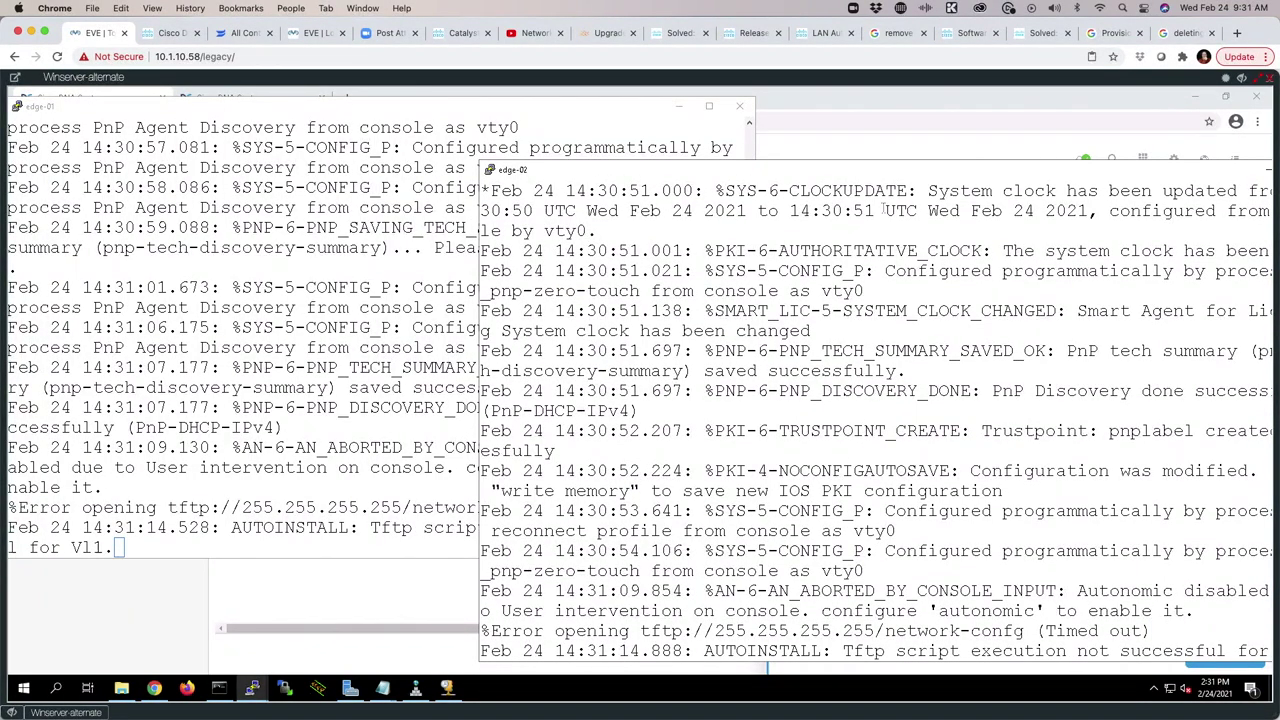
Check LAN Automation Status still Initialized with 0 devices, then return to the edge-01 console
left_click(912, 143)
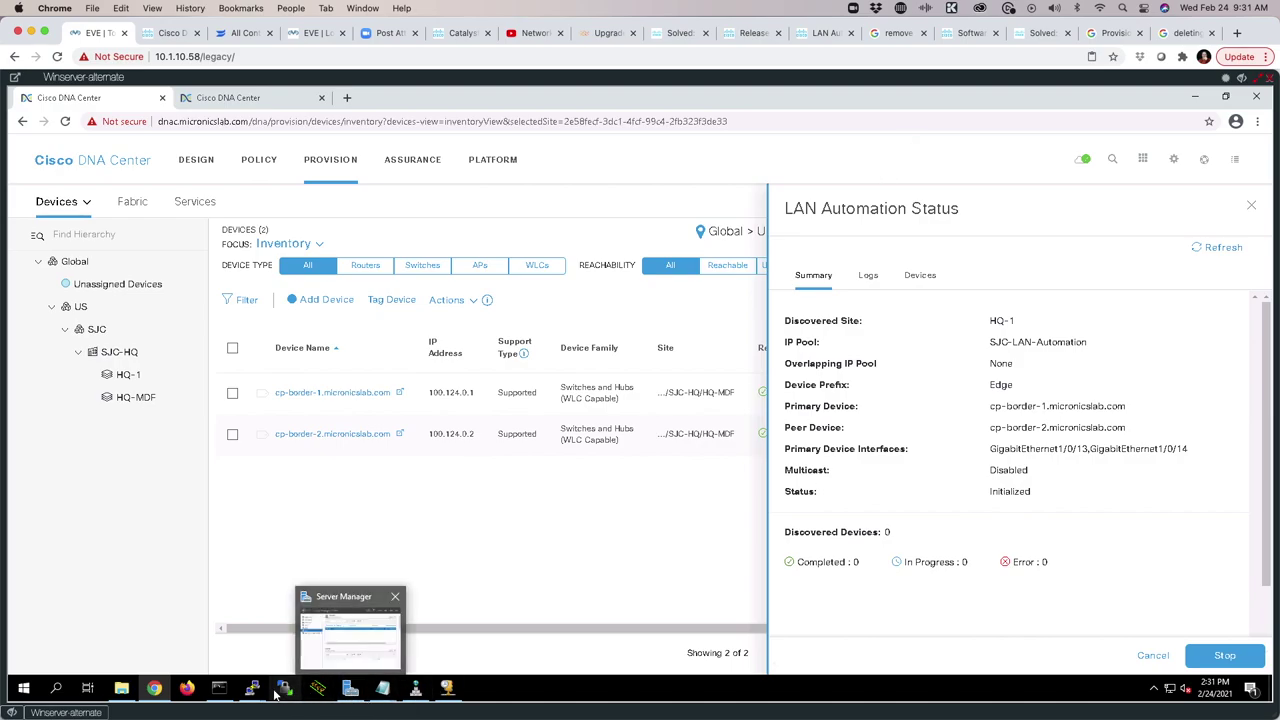
mouse_move(252, 688)
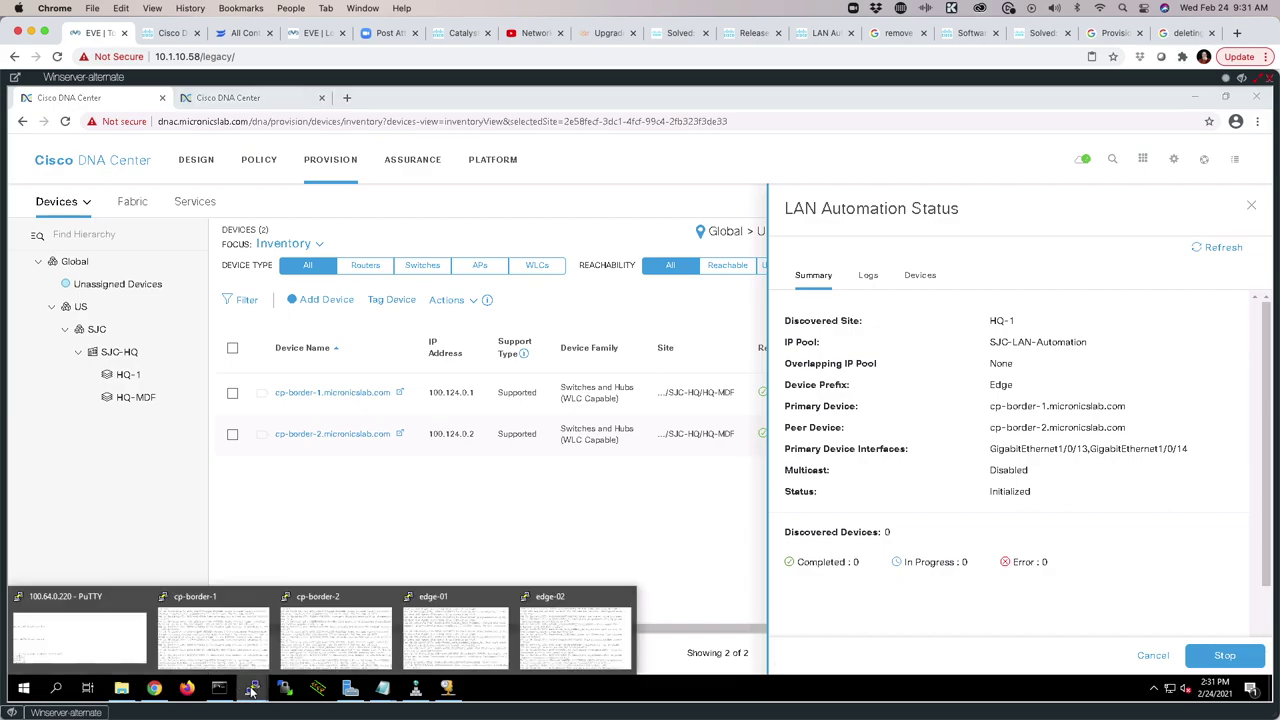
left_click(450, 612)
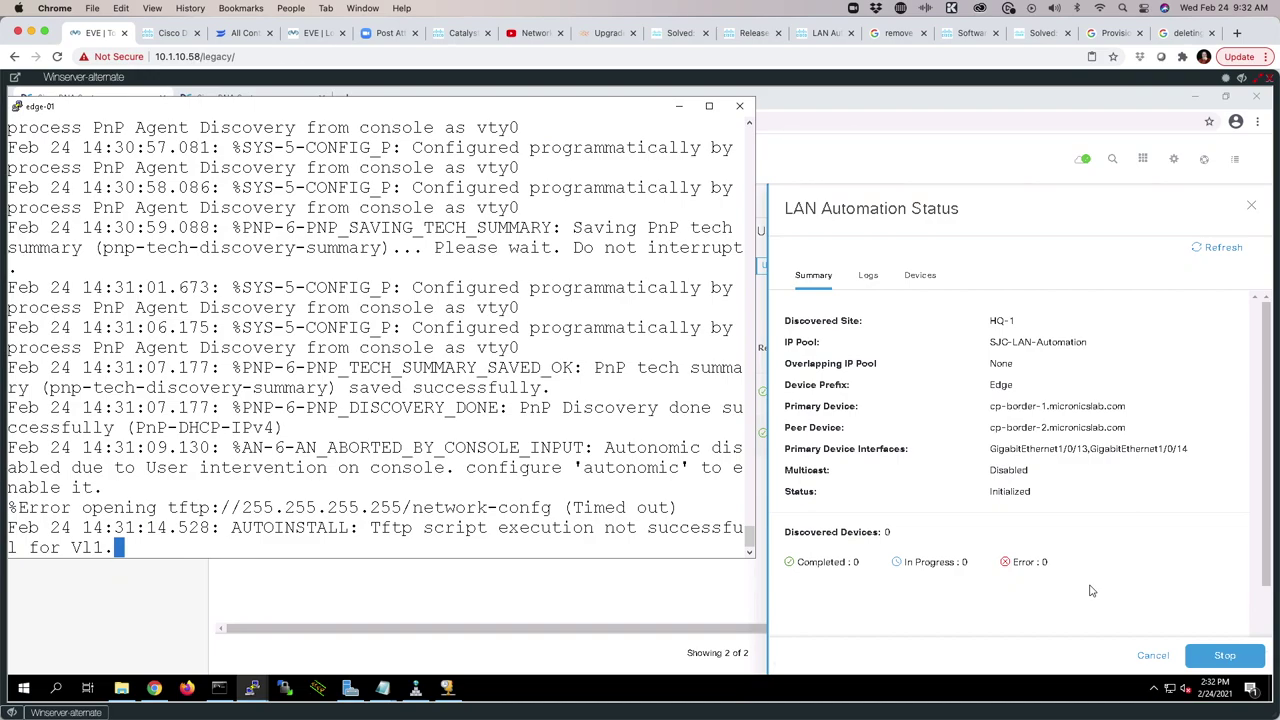
Hide edge-01 to confirm 2 devices discovered and completed, then restore the console
left_click(252, 687)
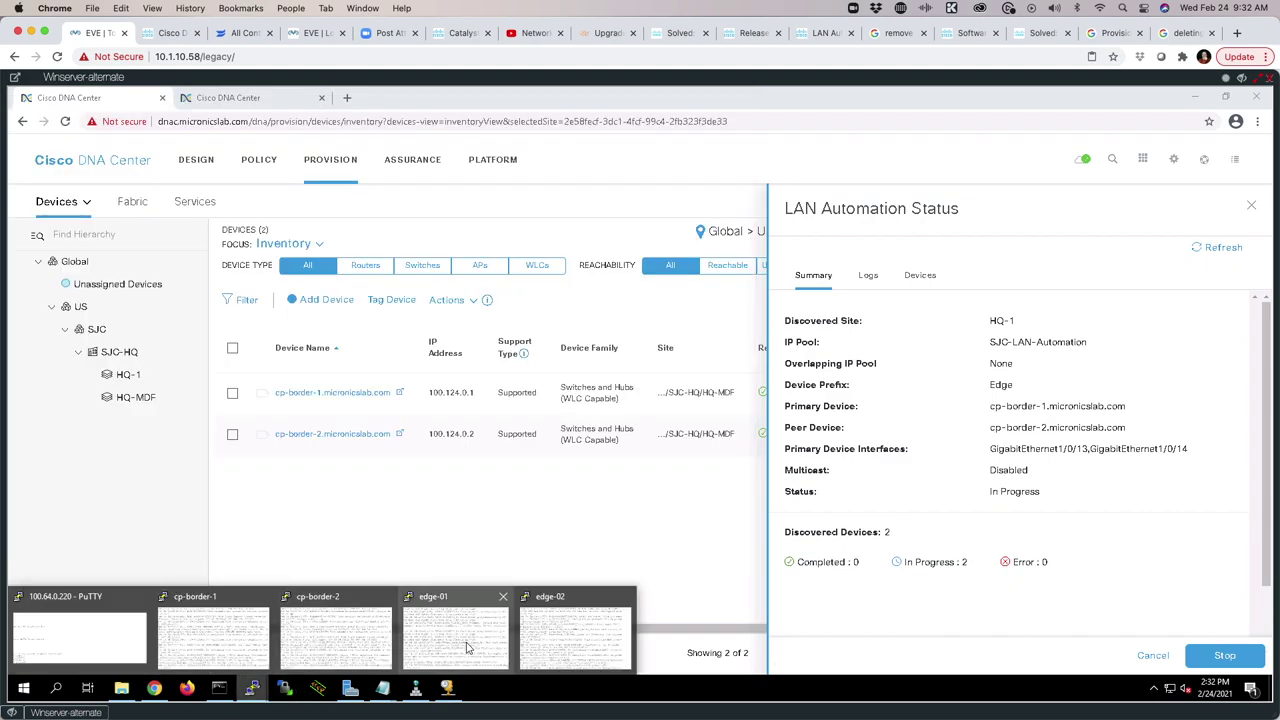
left_click(456, 610)
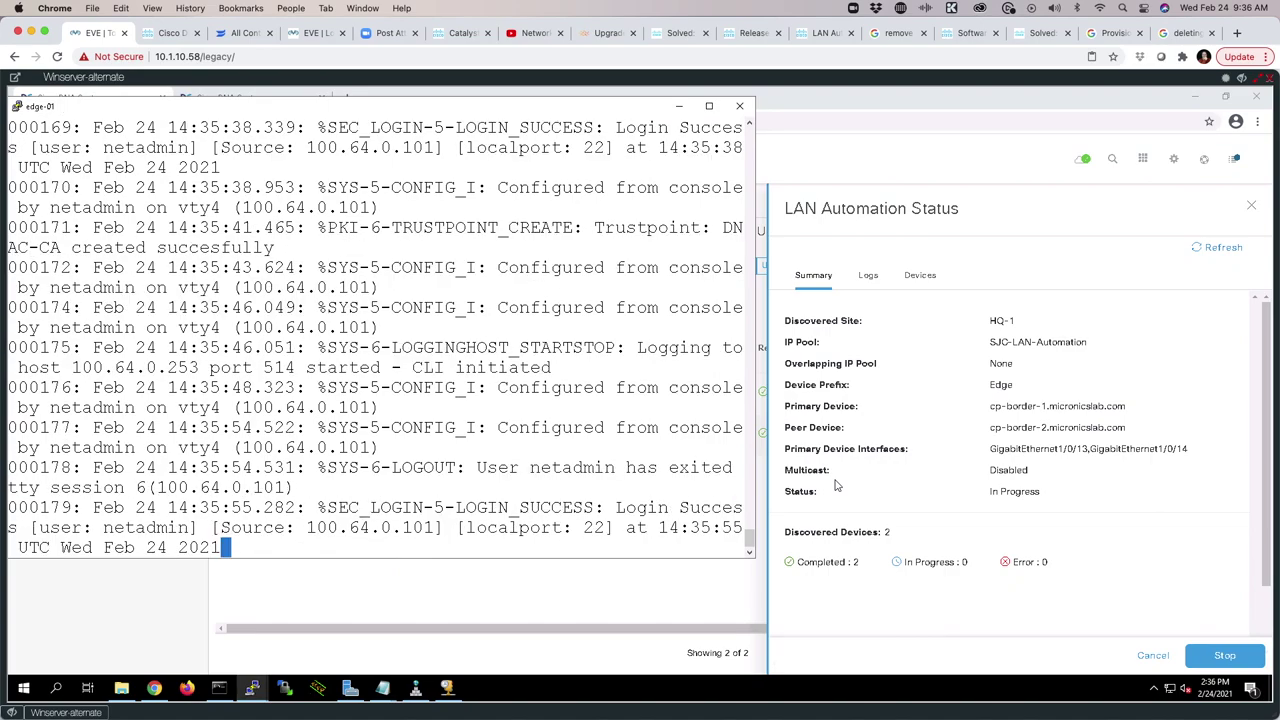
Log into the Edge-12 switch console with the admin credentials and enter privileged mode with 'en'
key("Return")
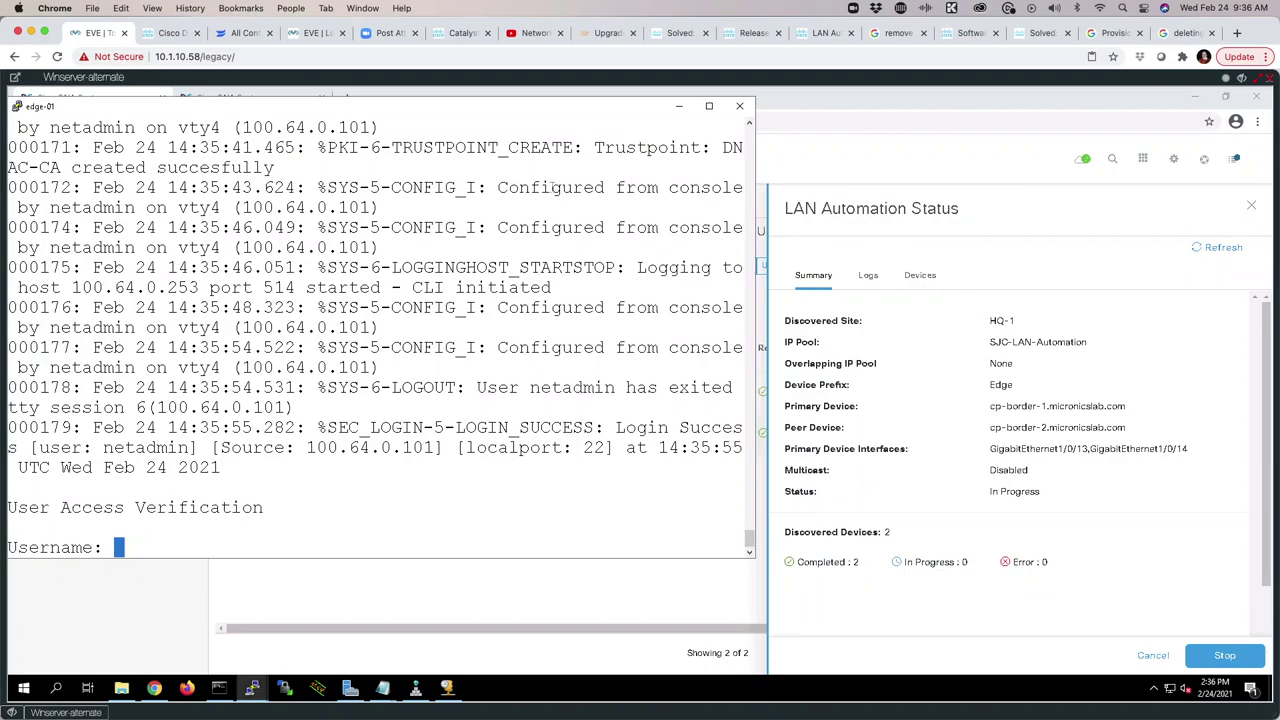
left_click_drag(510, 105, 617, 113)
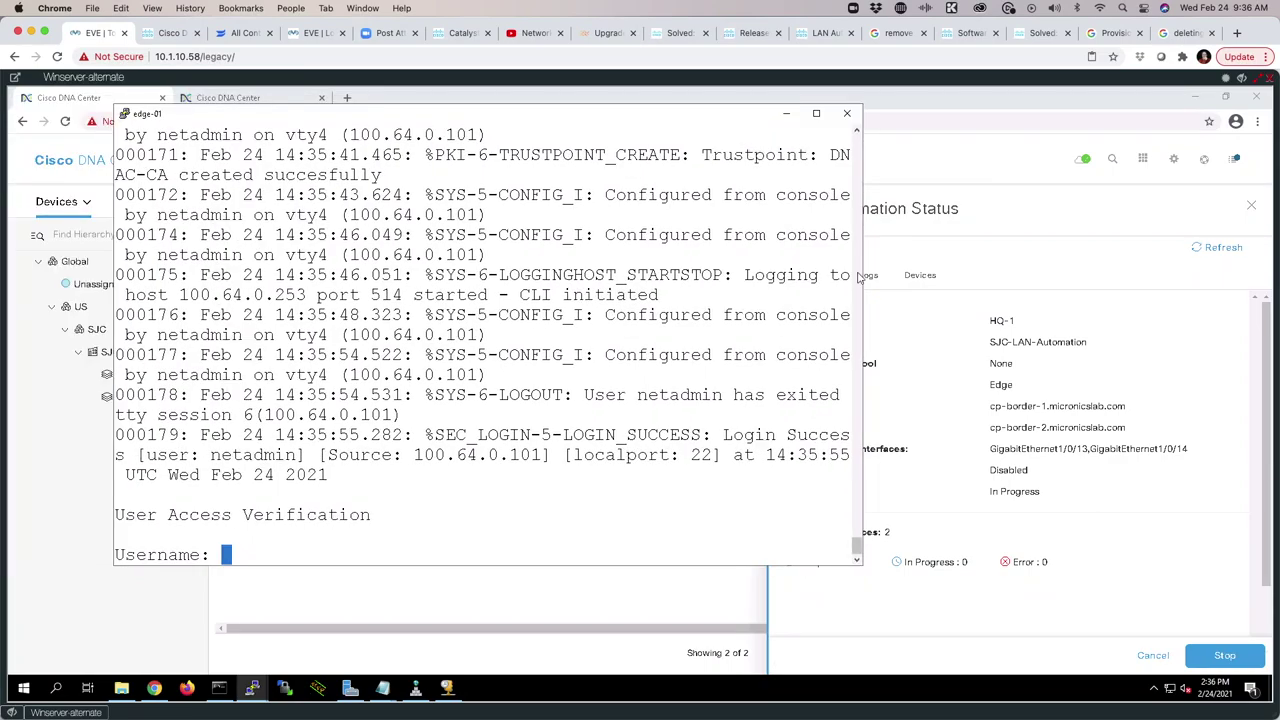
left_click_drag(866, 282, 1064, 282)
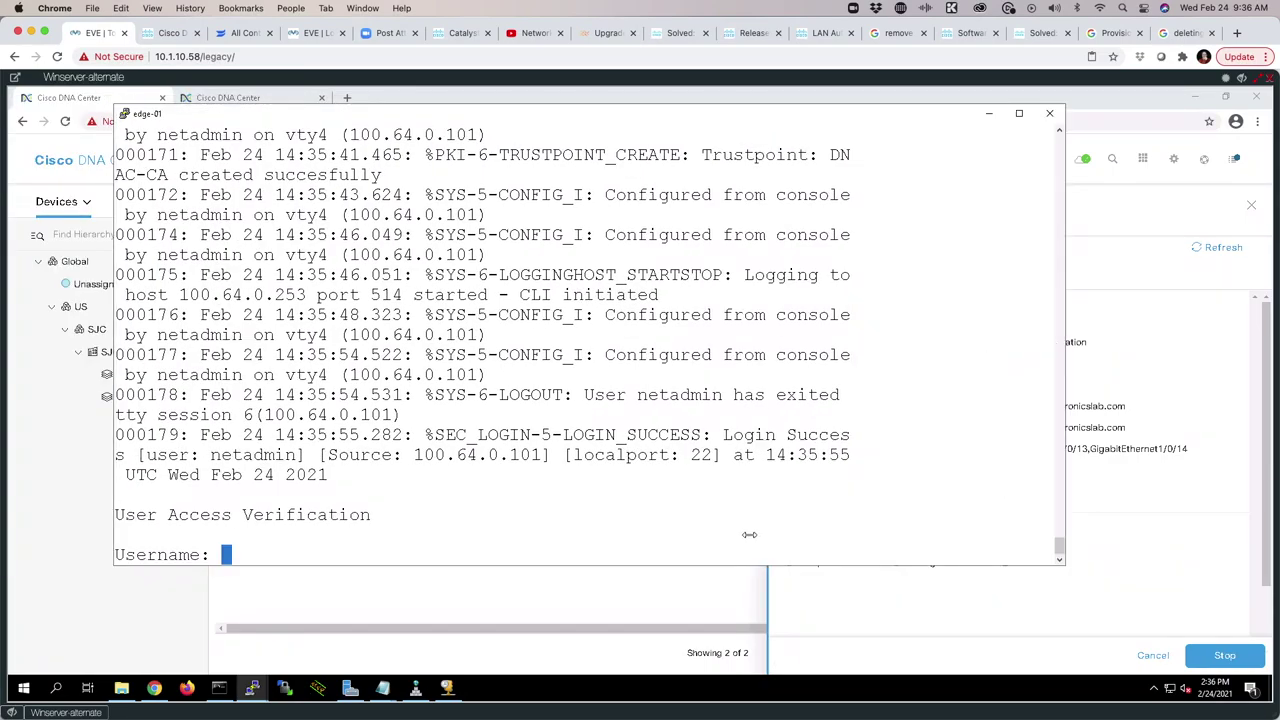
type("netadmin")
key("Return")
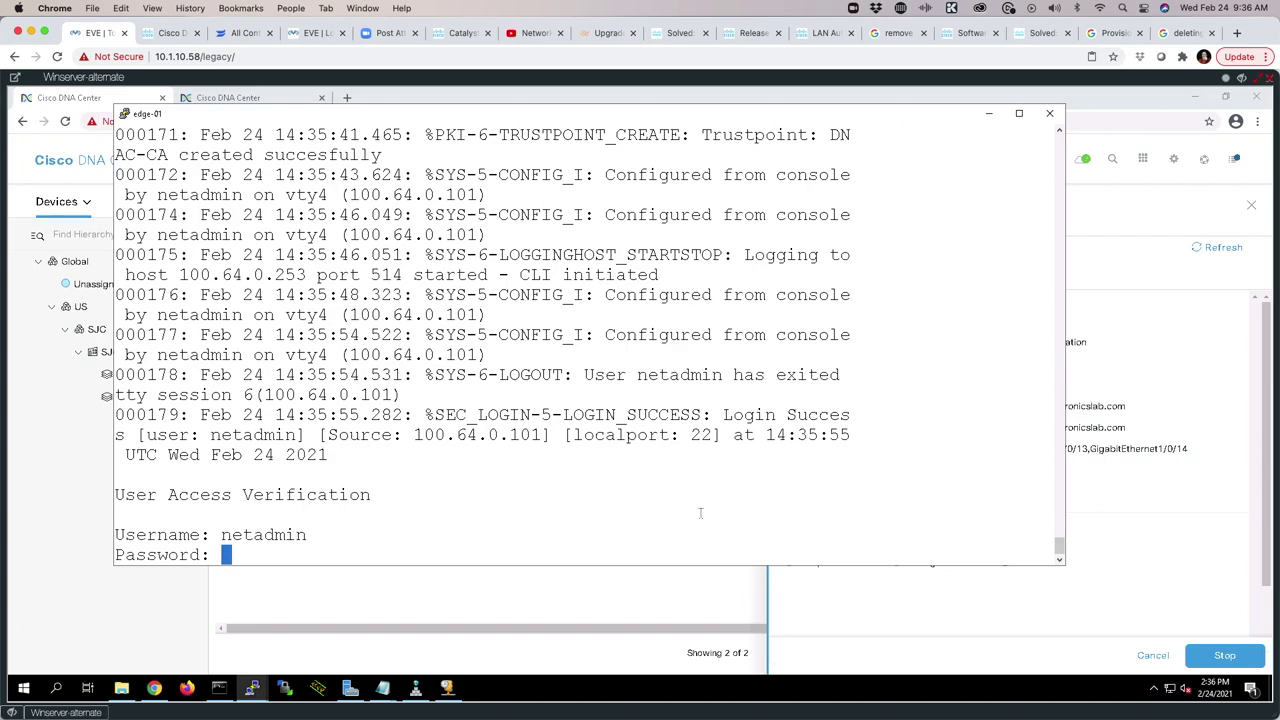
key("Return")
key("Return")
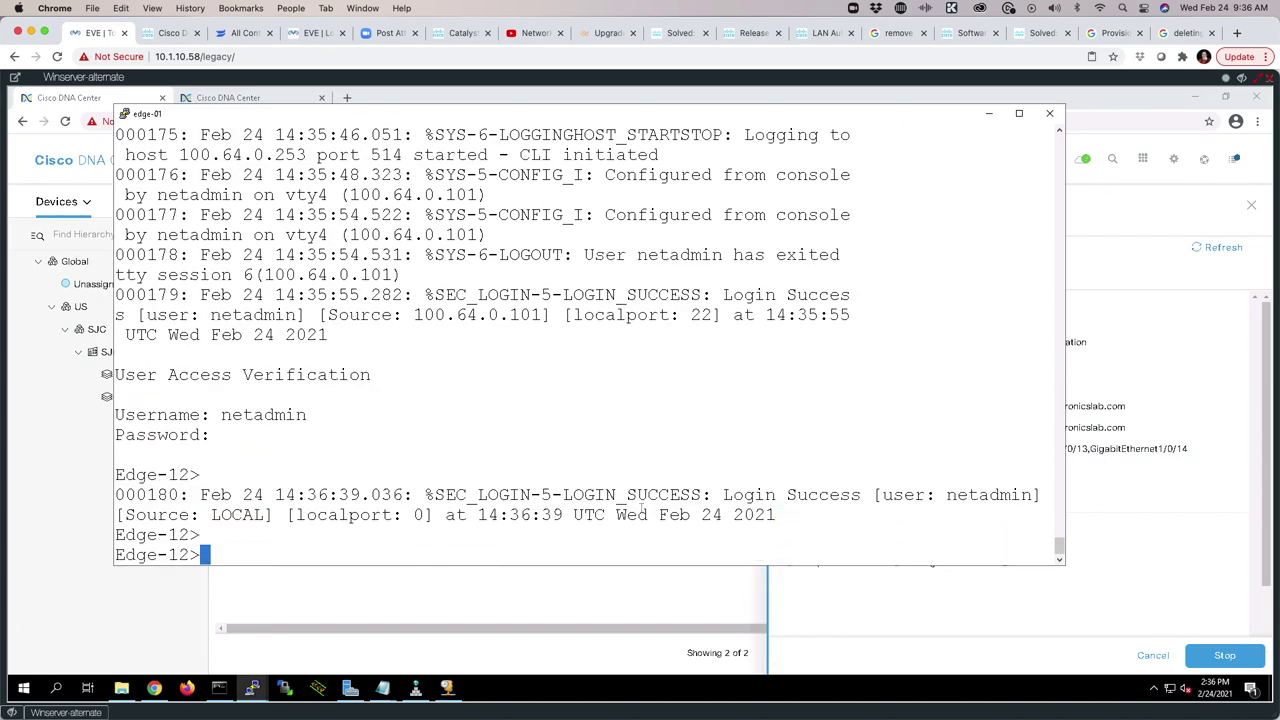
type("en")
key("Return")
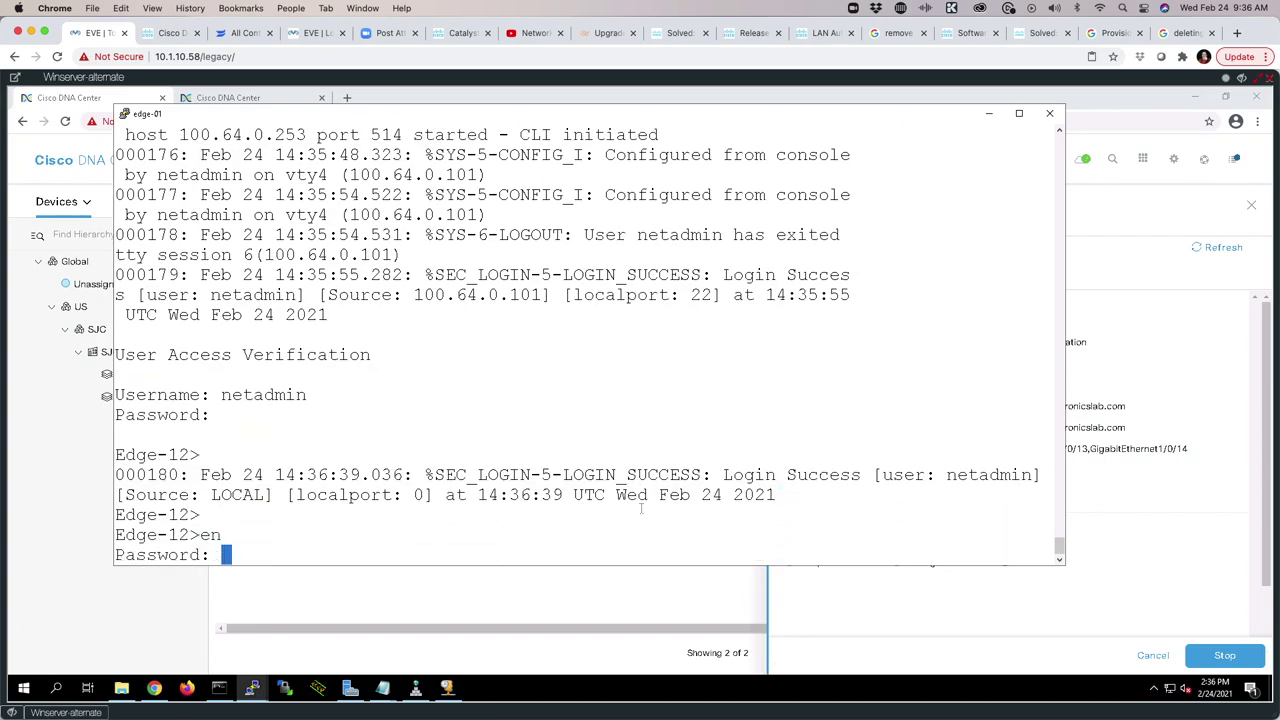
key("Return")
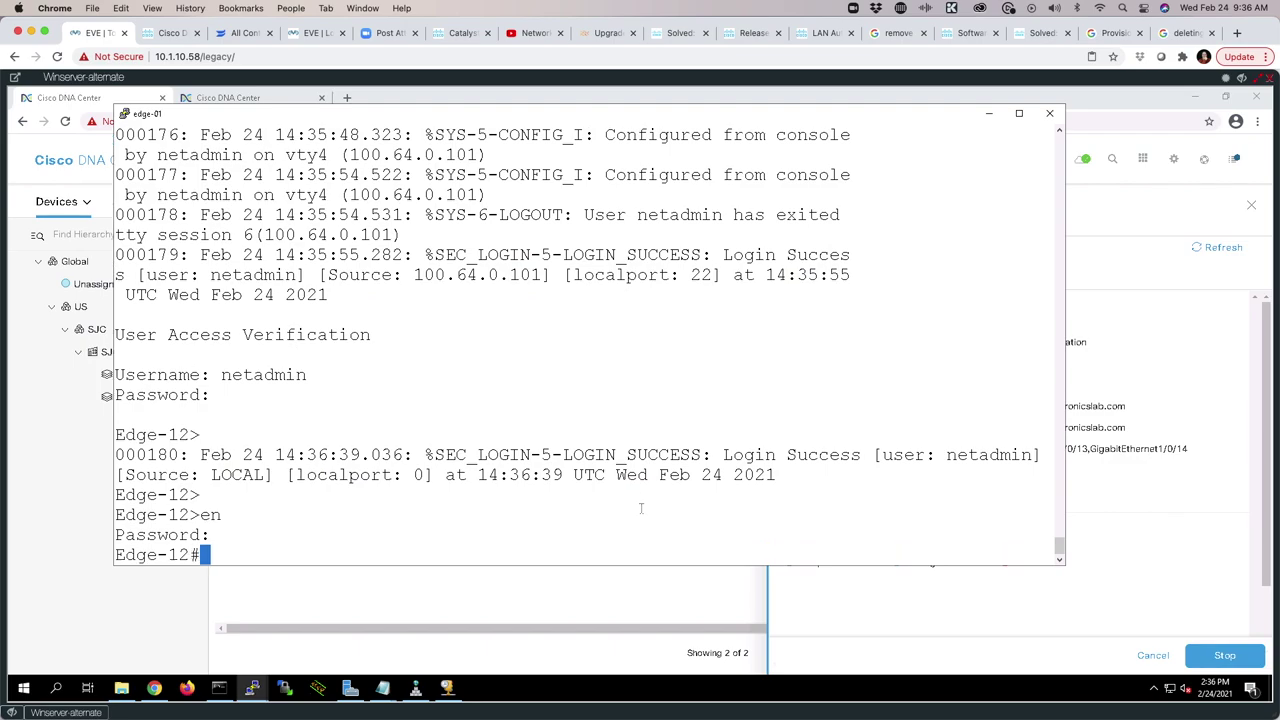
Run 'show ip int brief' and note Vlan1 100.124.128.2 and Loopback0 100.124.130.1
type("show ip in")
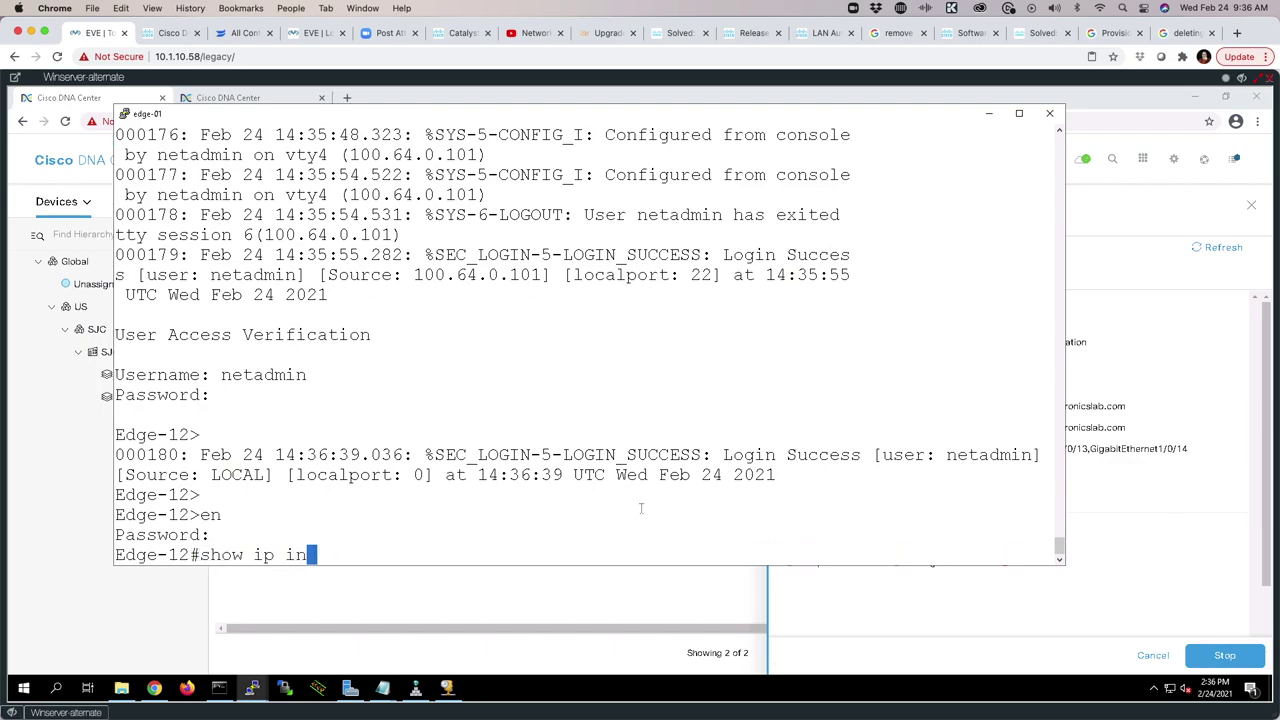
type("t bri")
key("Tab")
key("Return")
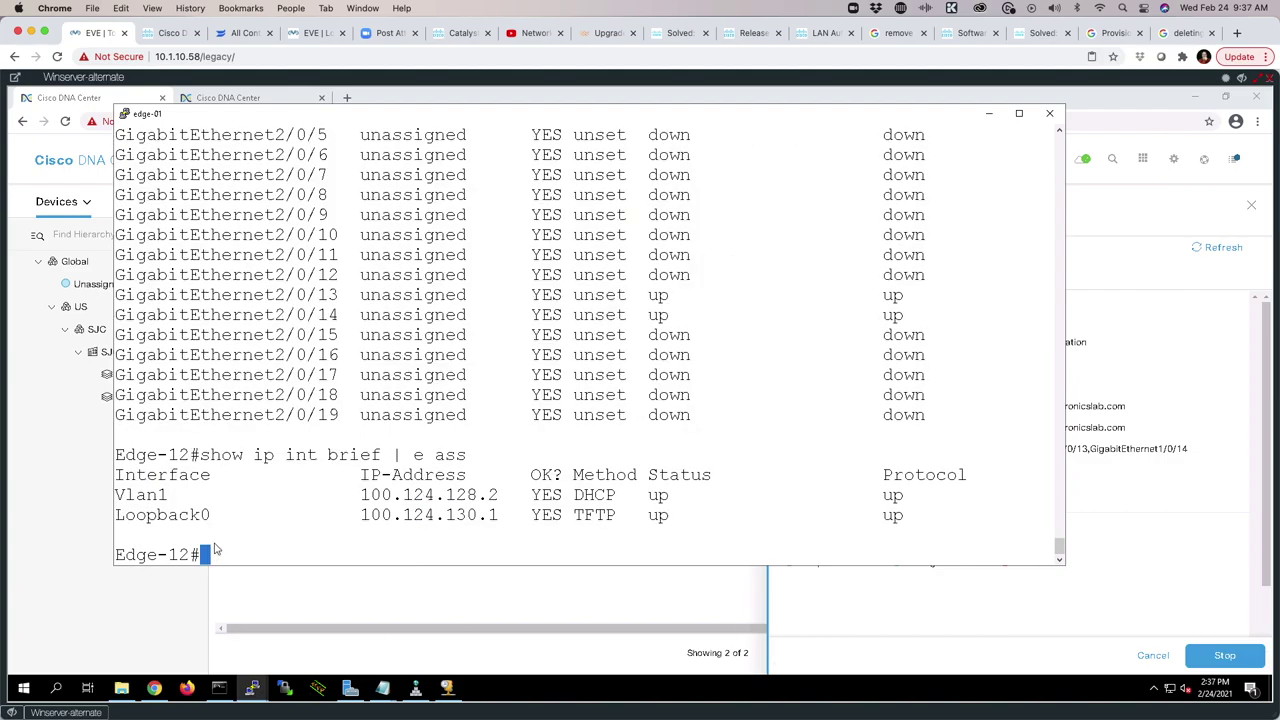
left_click_drag(508, 494, 368, 491)
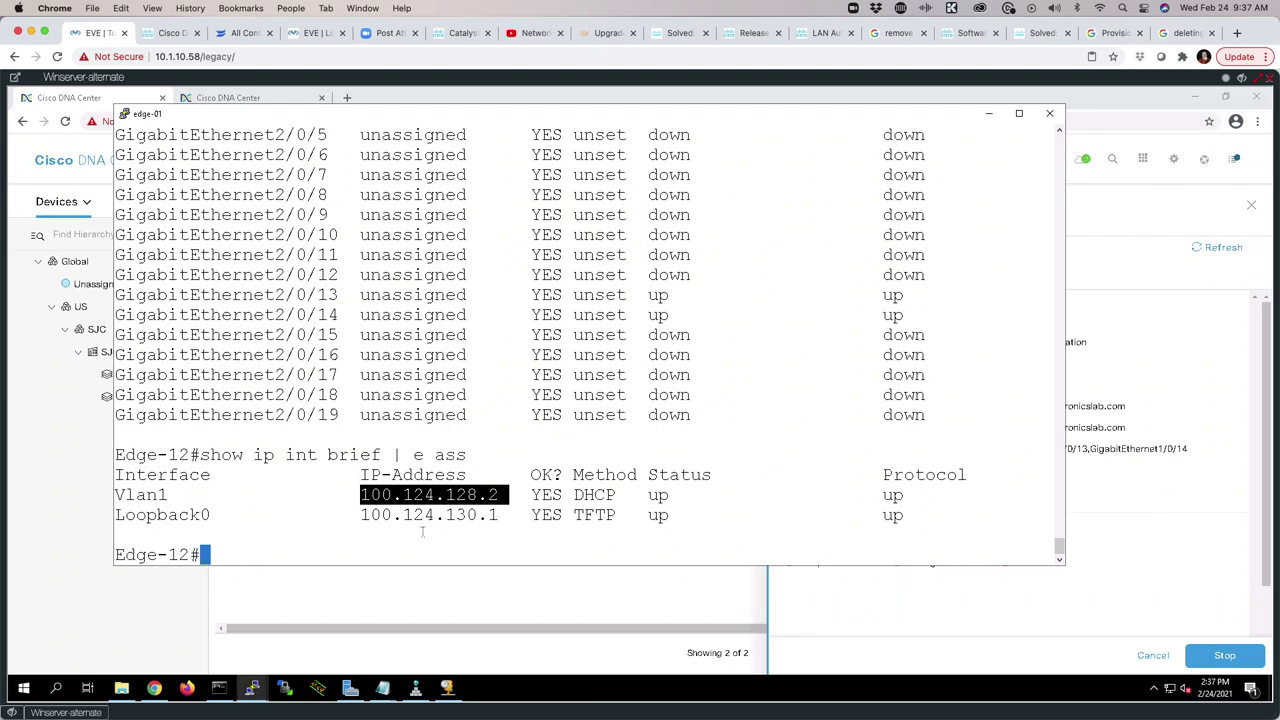
double_click(131, 495)
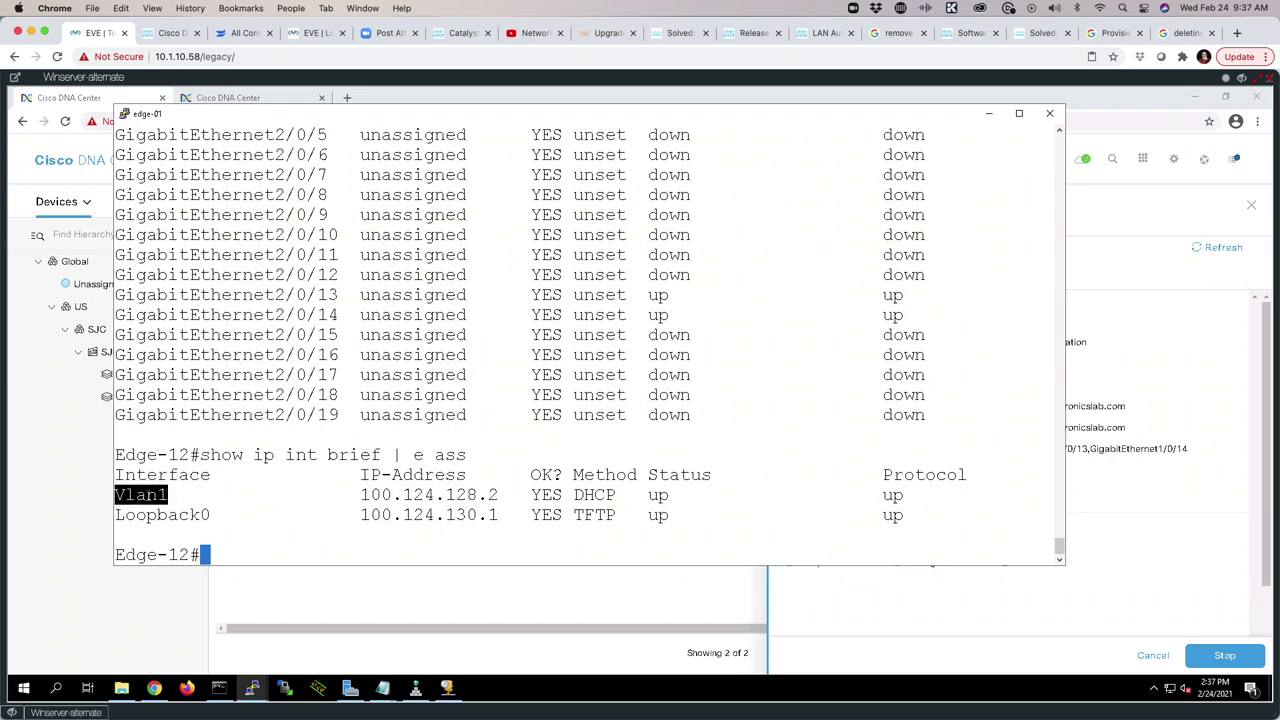
left_click(193, 516)
left_click_drag(362, 514, 503, 515)
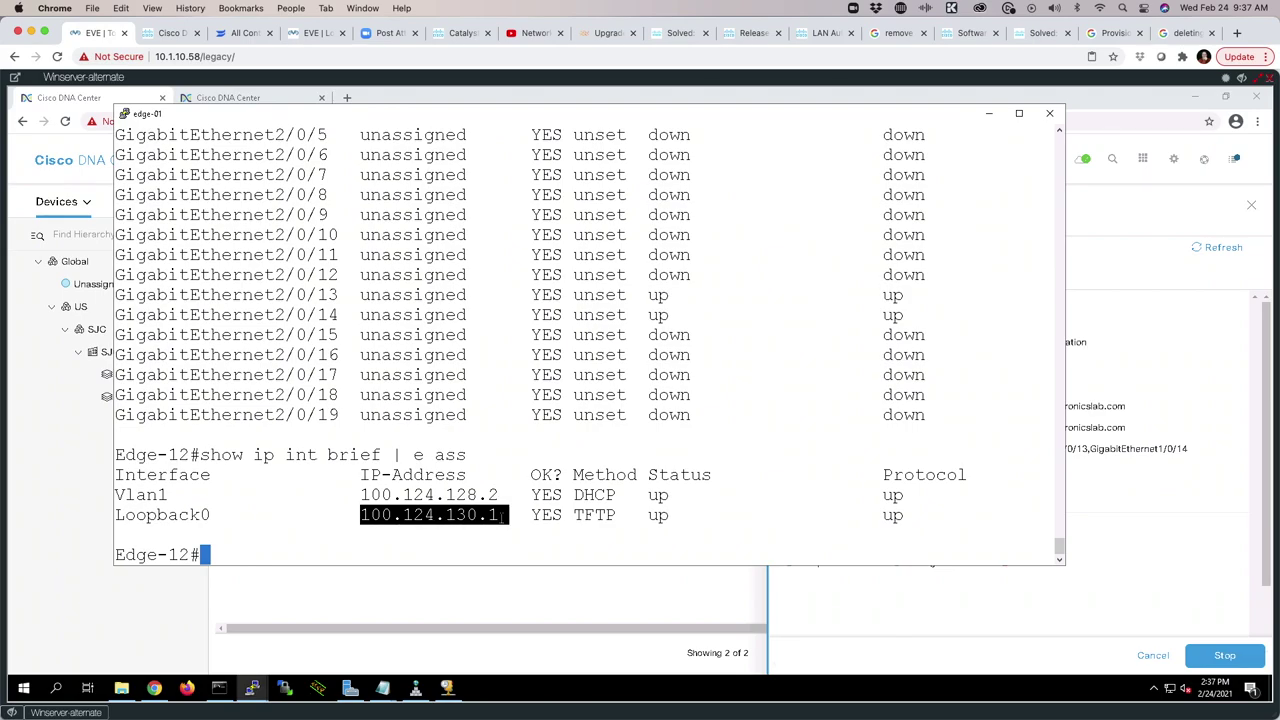
type("ping 100.64.")
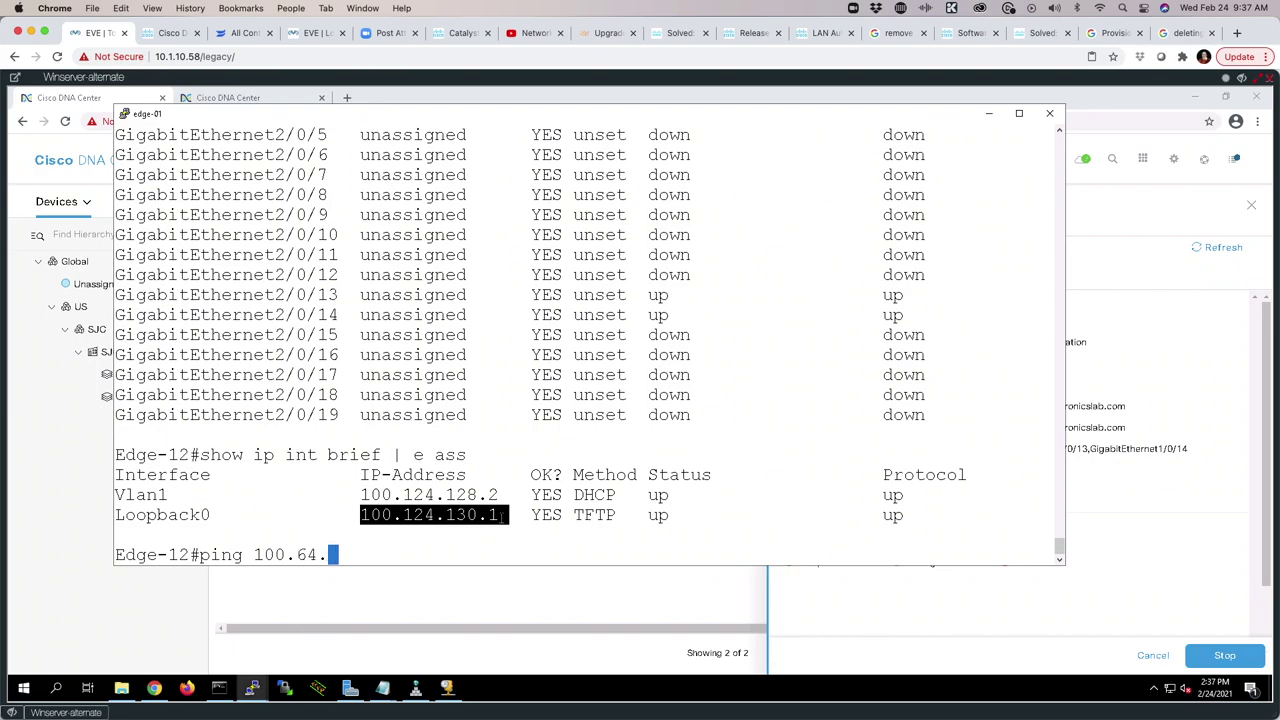
type("0.")
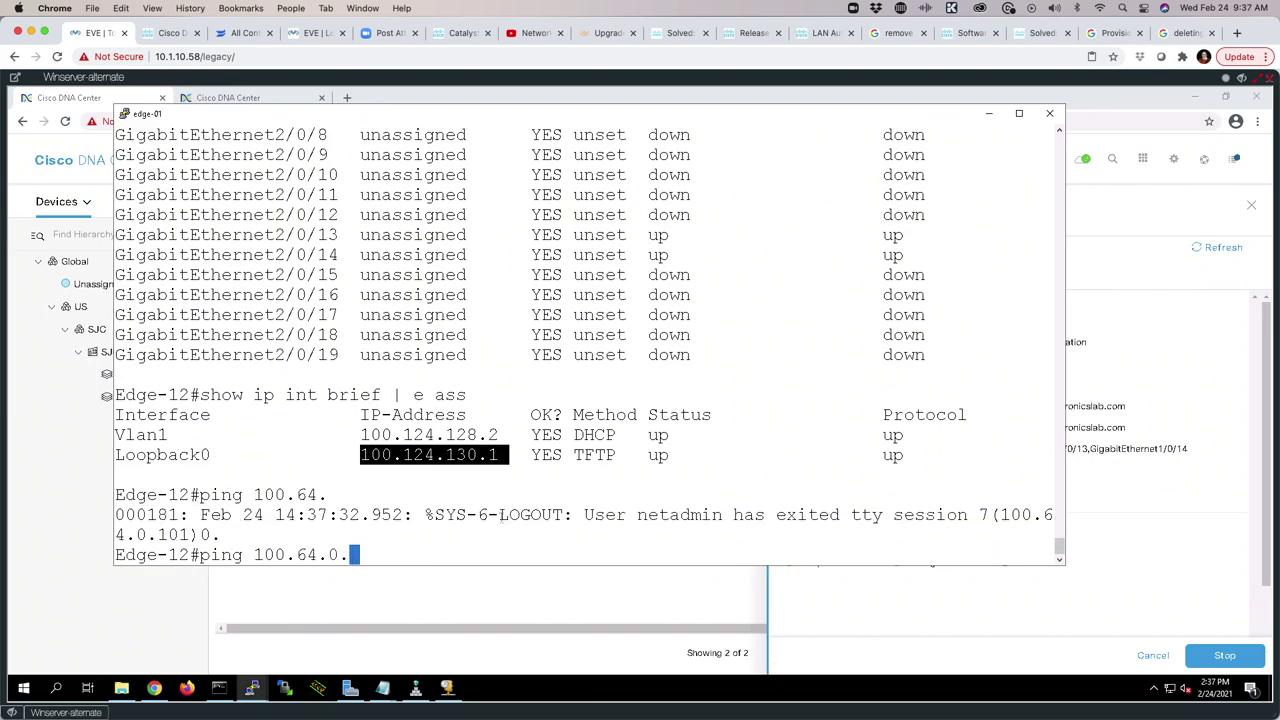
type("101")
Ping 100.64.0.101, then repeat the ping sourced from loopback 0
key("Return")
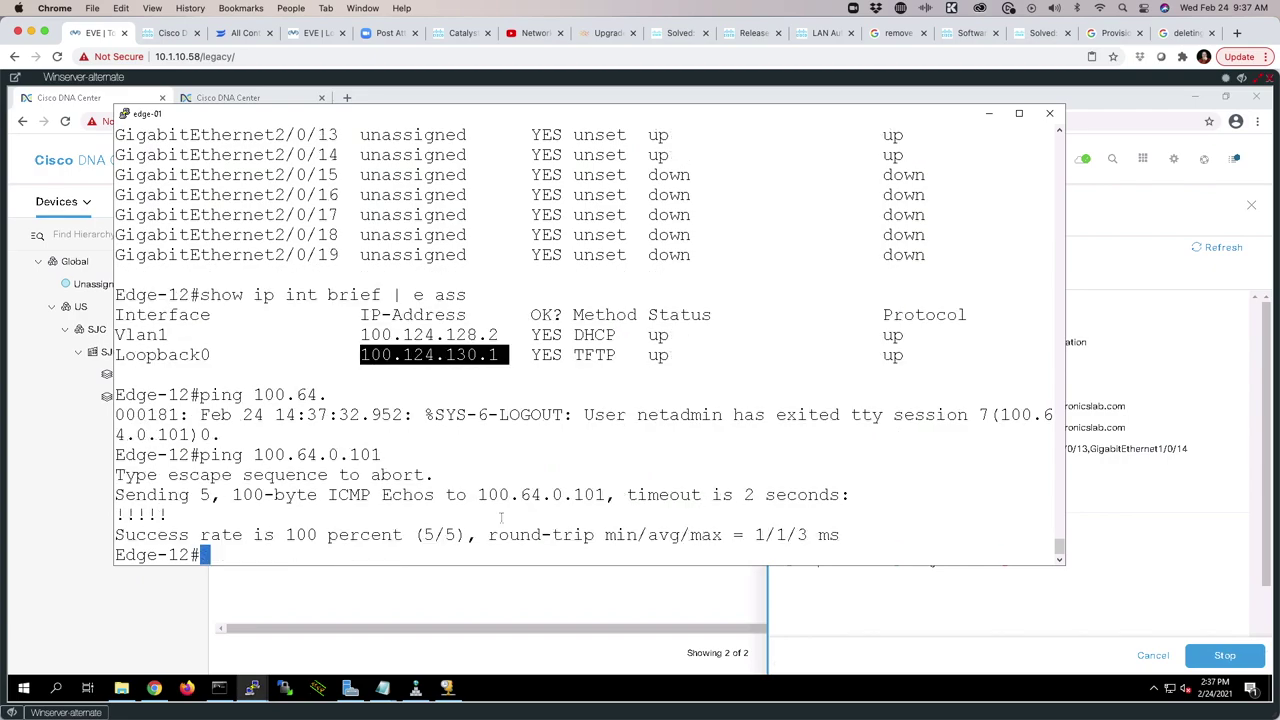
key("Up")
type("lou")
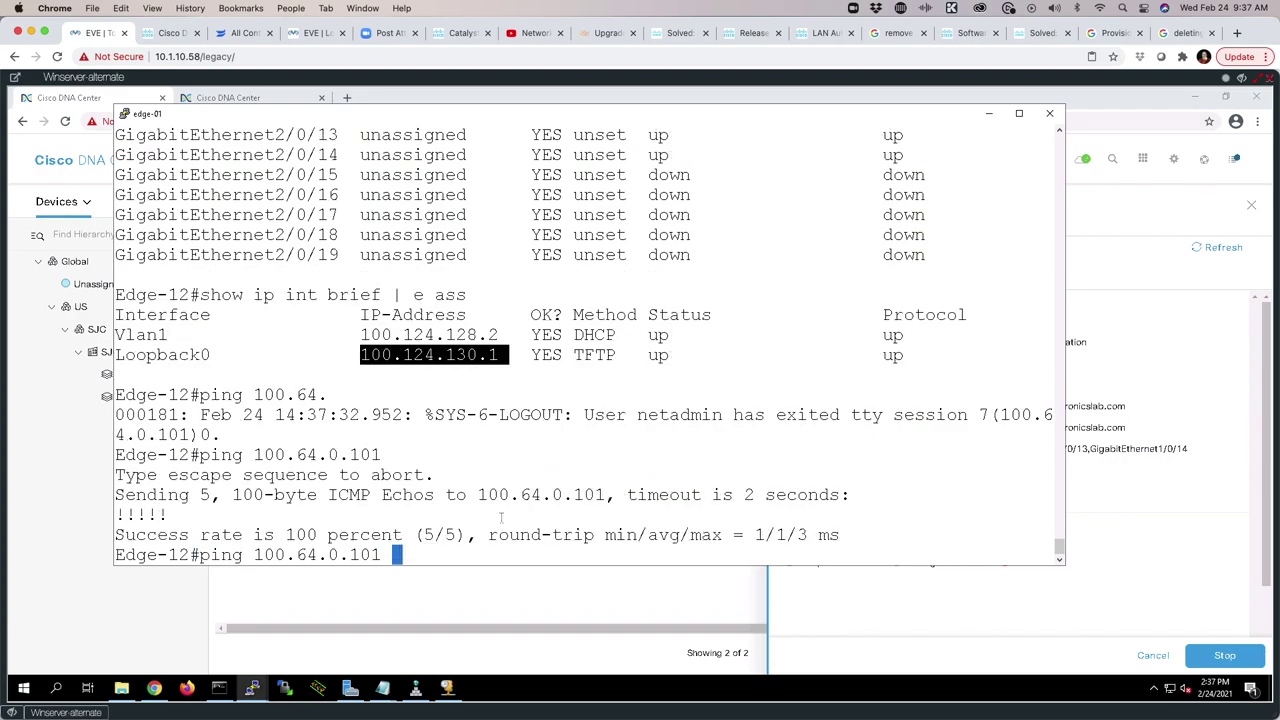
key("Tab")
key("BackSpace")
type("o")
key("Tab")
key("BackSpace")
key("BackSpace")
key("BackSpace")
type("source l")
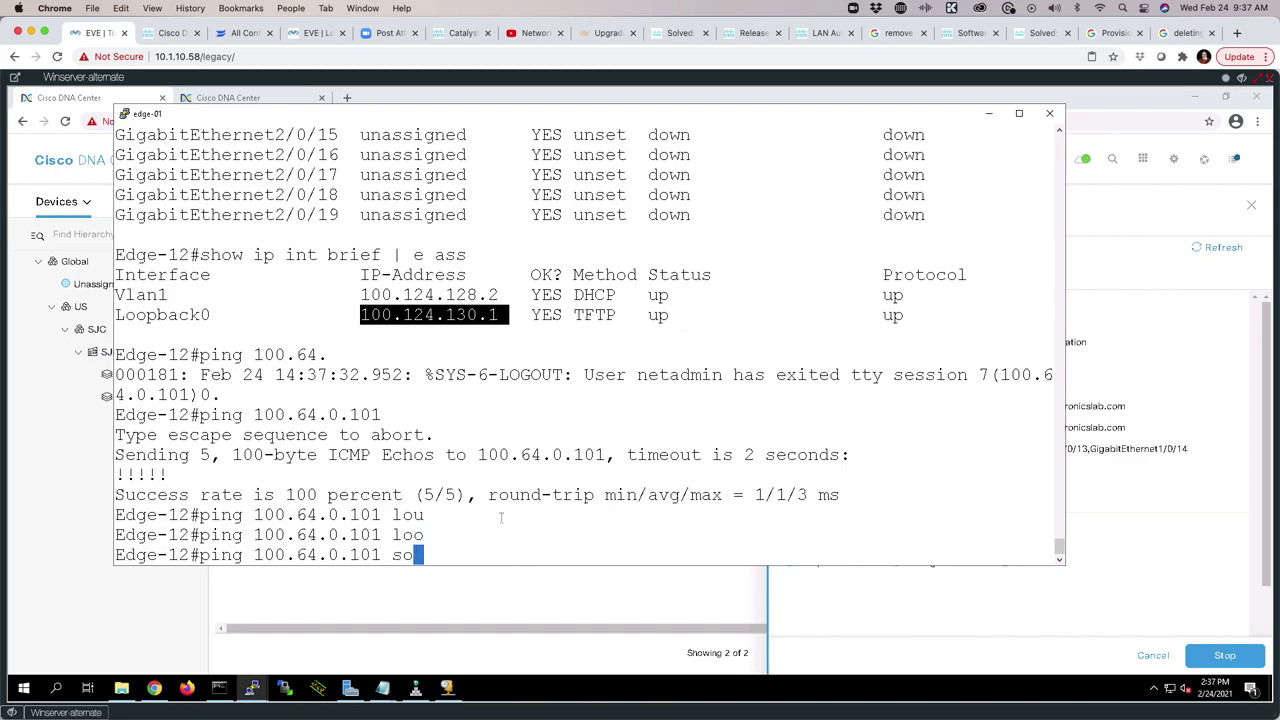
key("Tab")
type("lo")
key("Tab")
type("0")
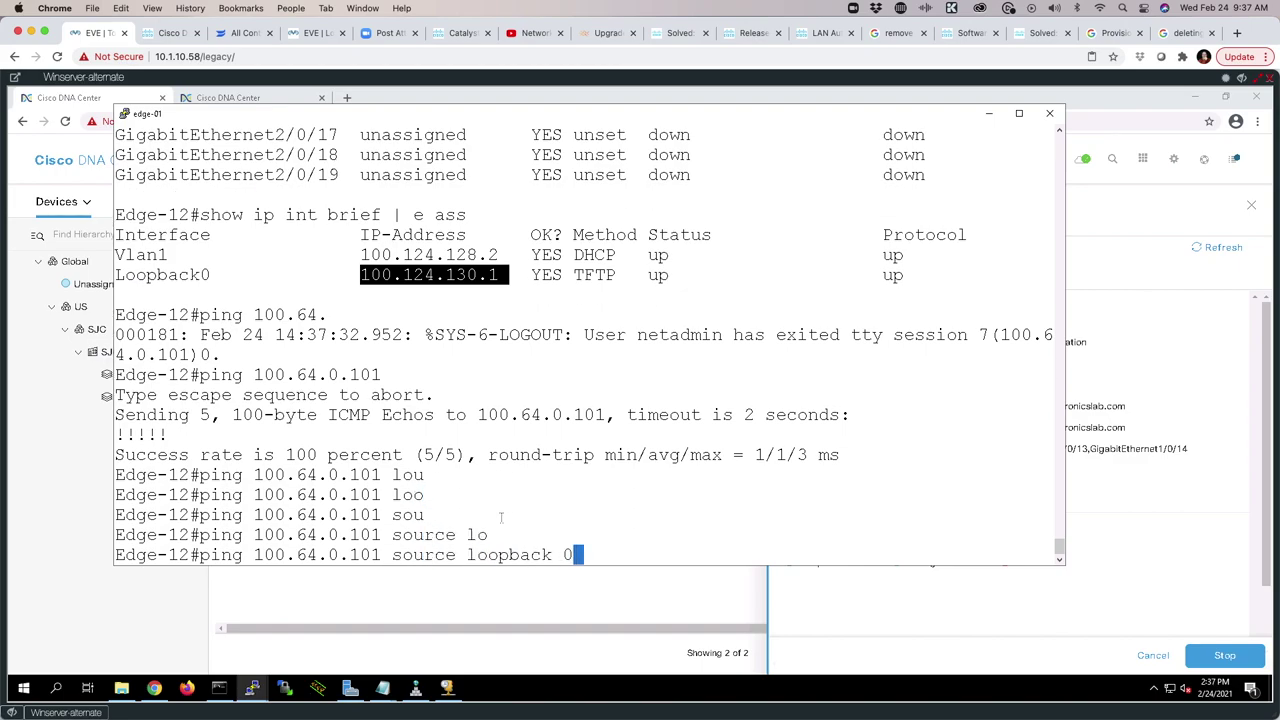
key("Return")
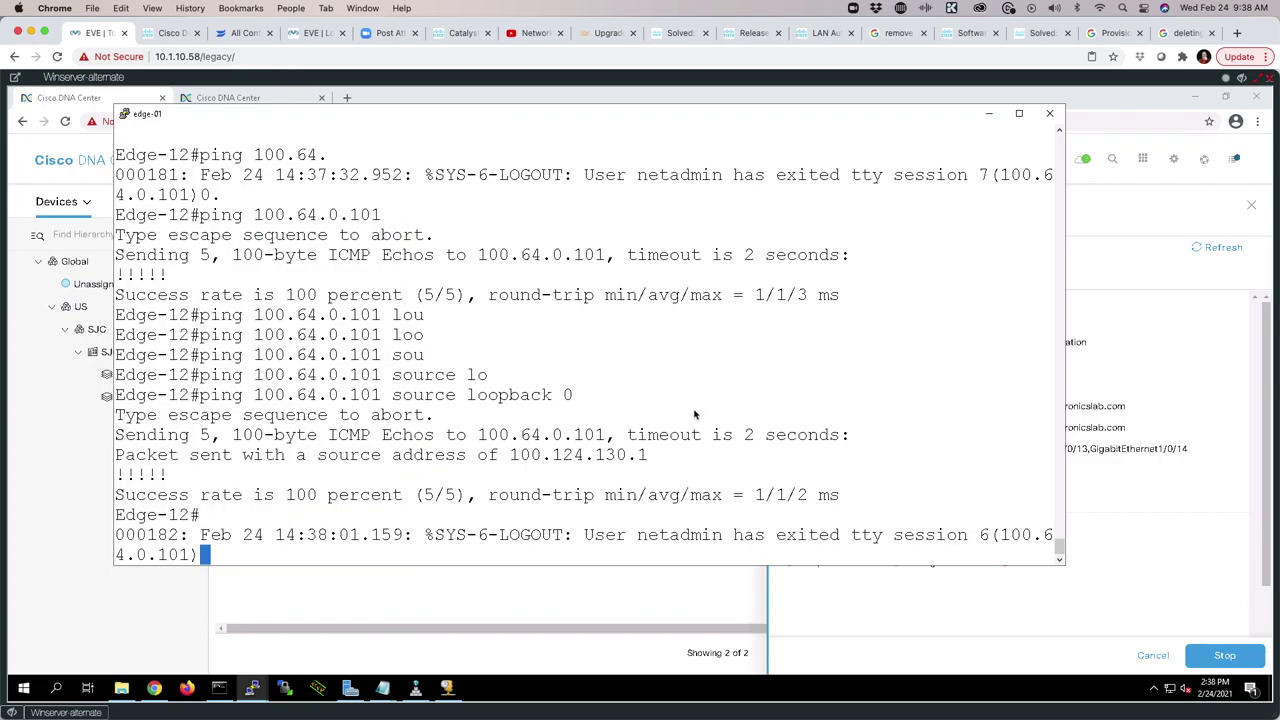
Run 'show isis neighbors' on Edge-12, showing cp-border-1 and Edge-13 up
key("Return")
key("Return")
key("Return")
type("sho")
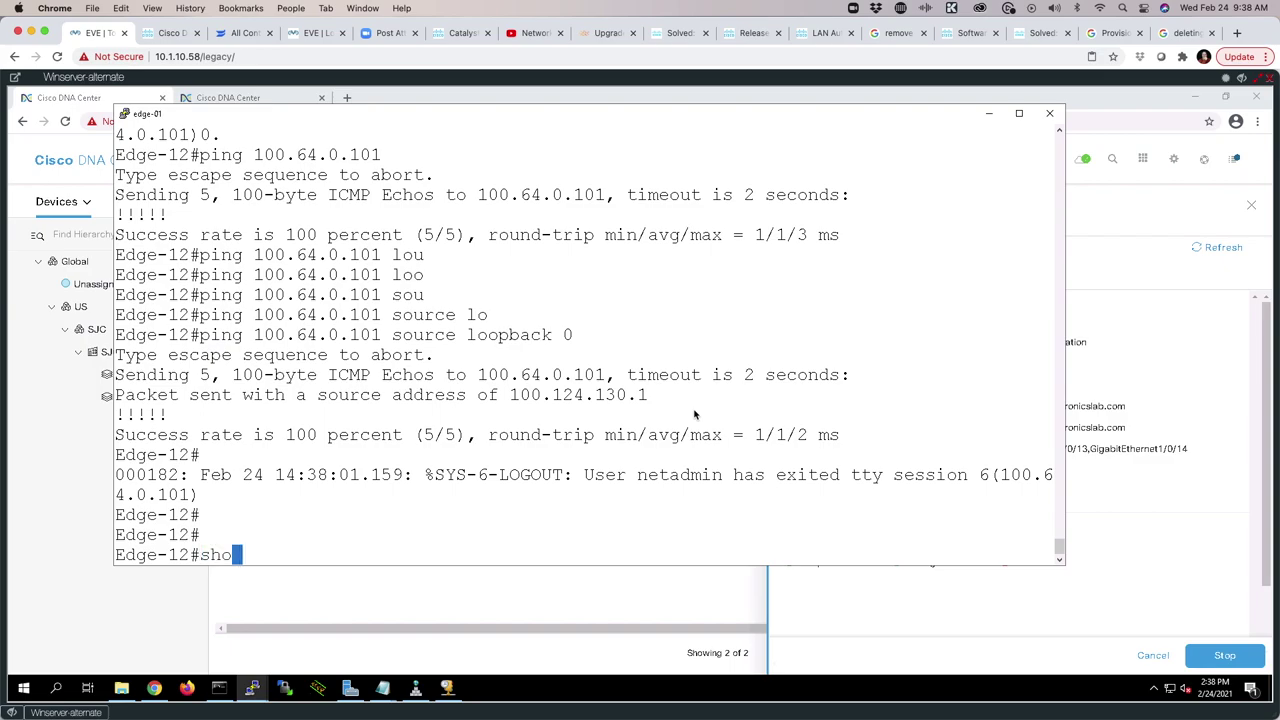
type("w isis nei")
key("Tab")
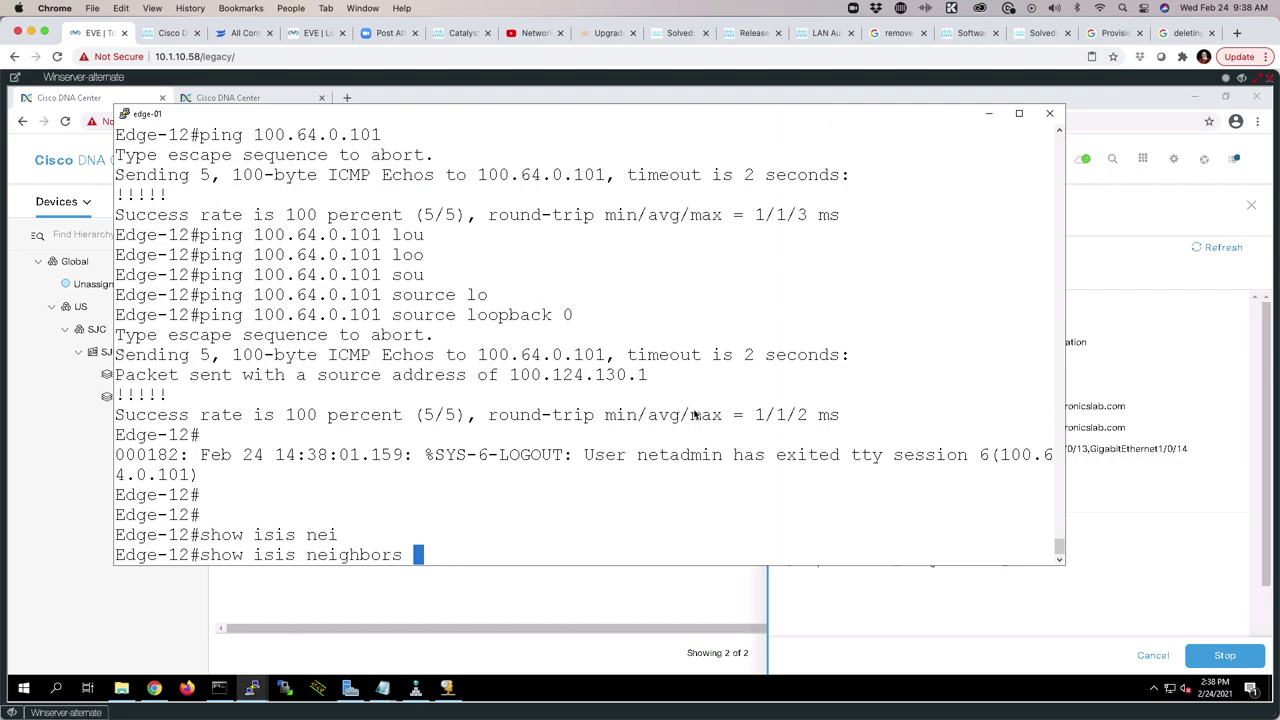
key("Return")
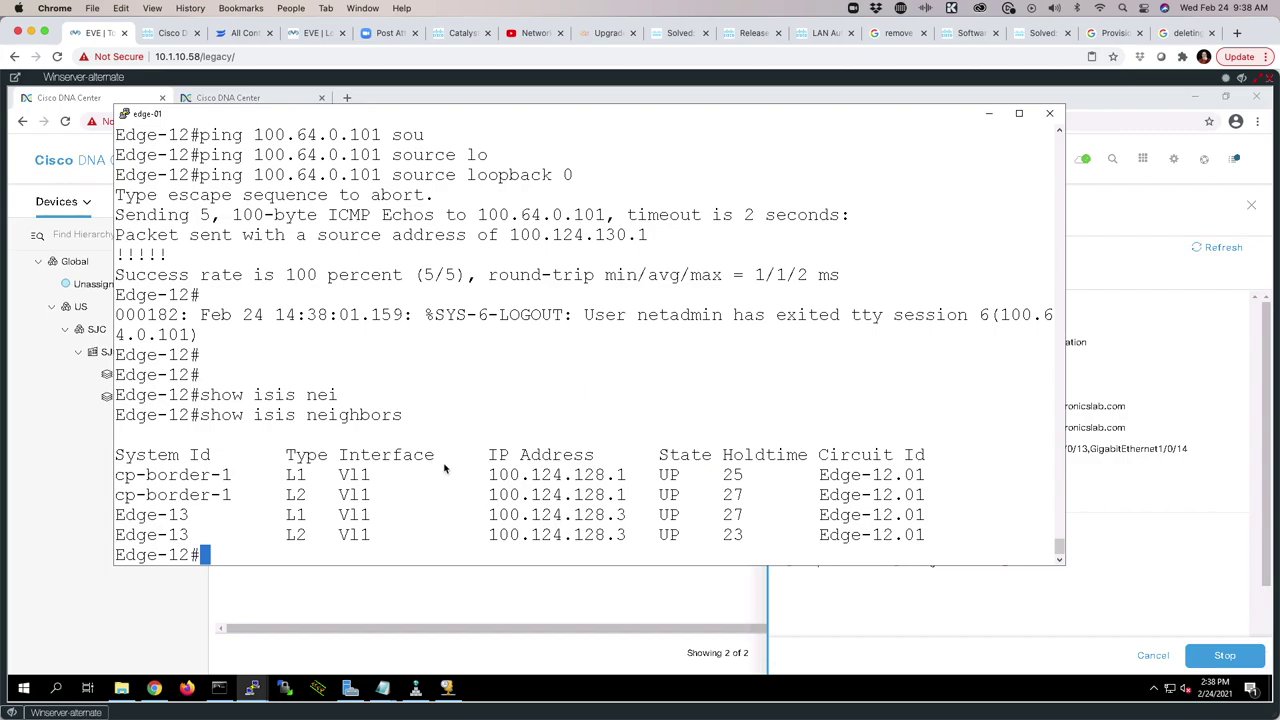
type("show run int ")
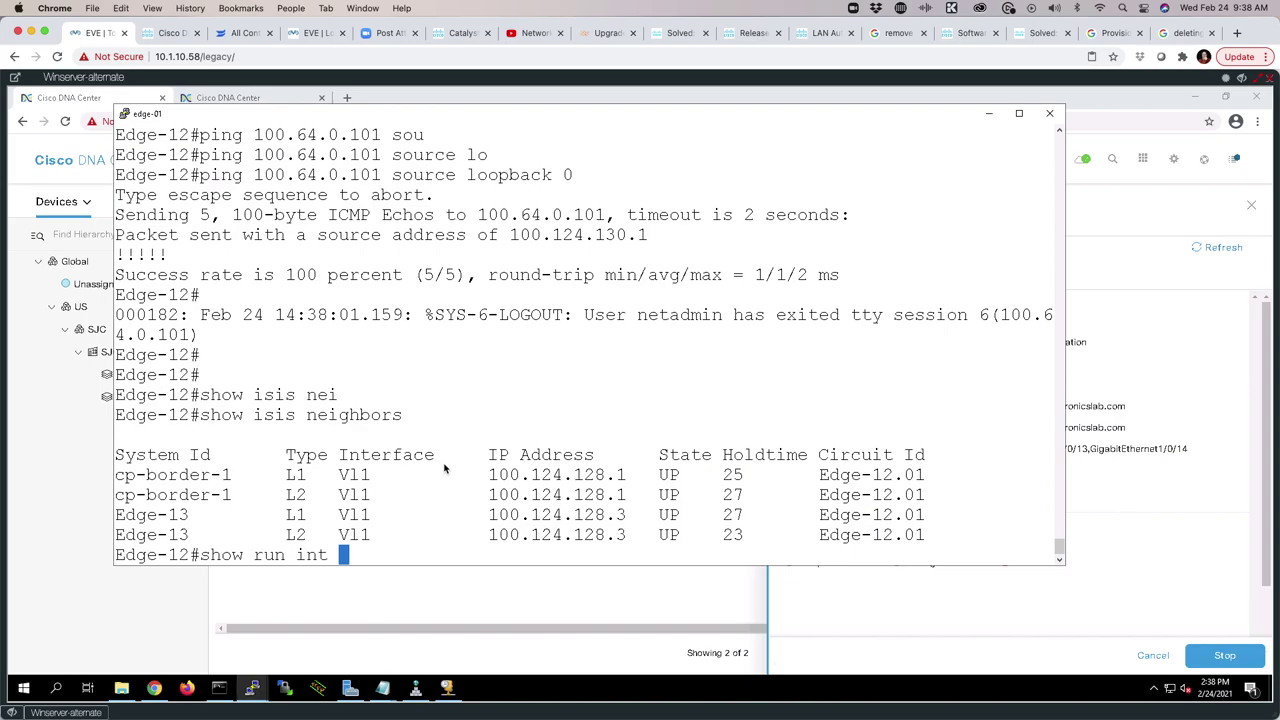
type("Gi")
Display Edge-12's running config for GigabitEthernet 2/0/13 and 2/0/14
key("Tab")
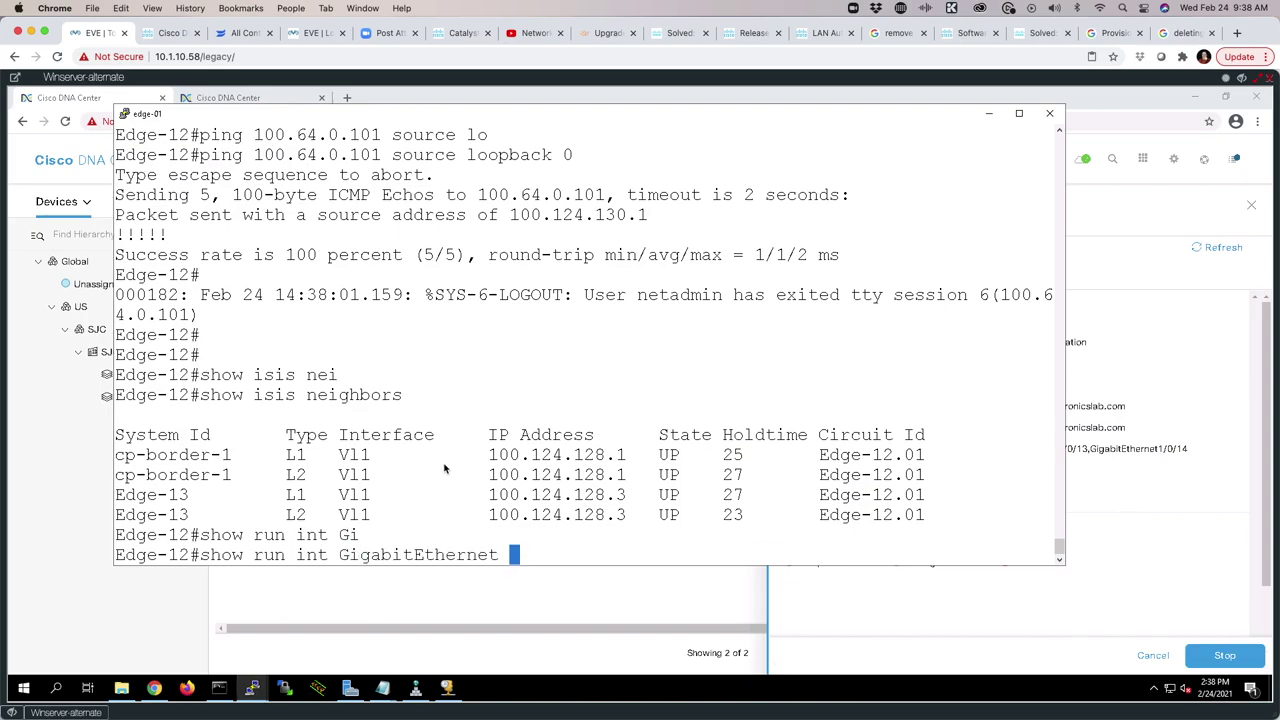
type("2/0/13")
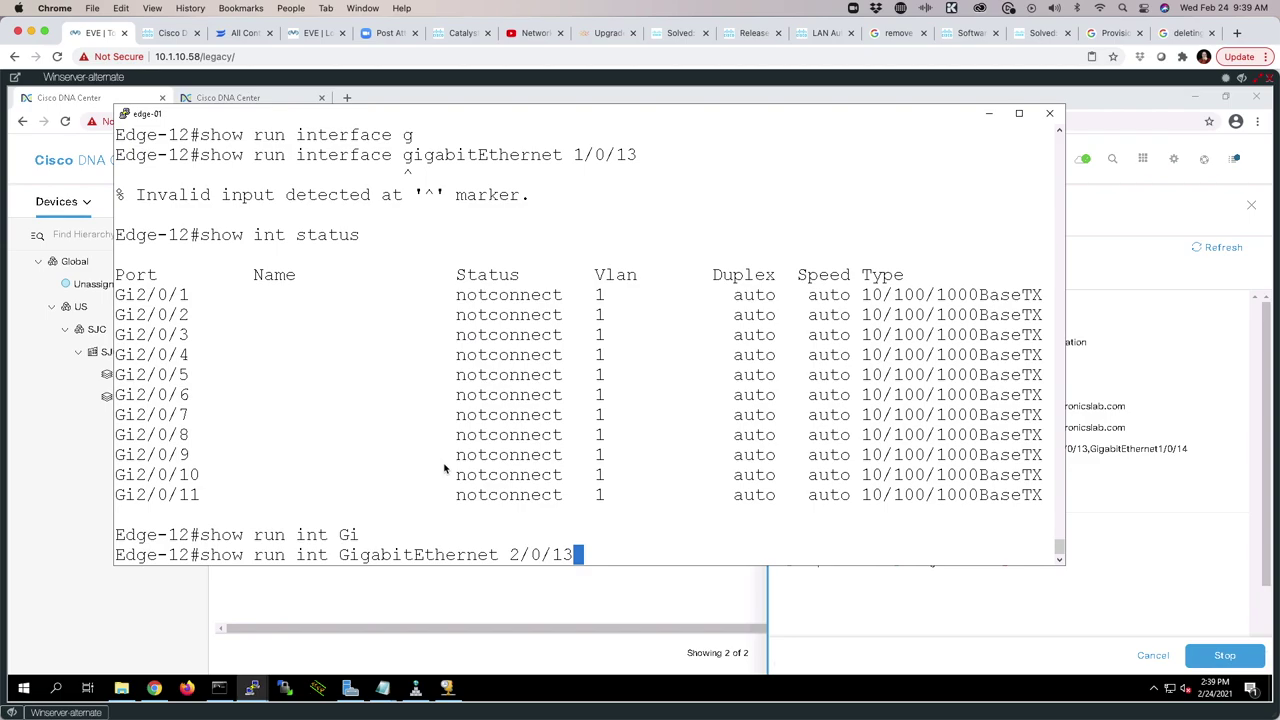
key("Return")
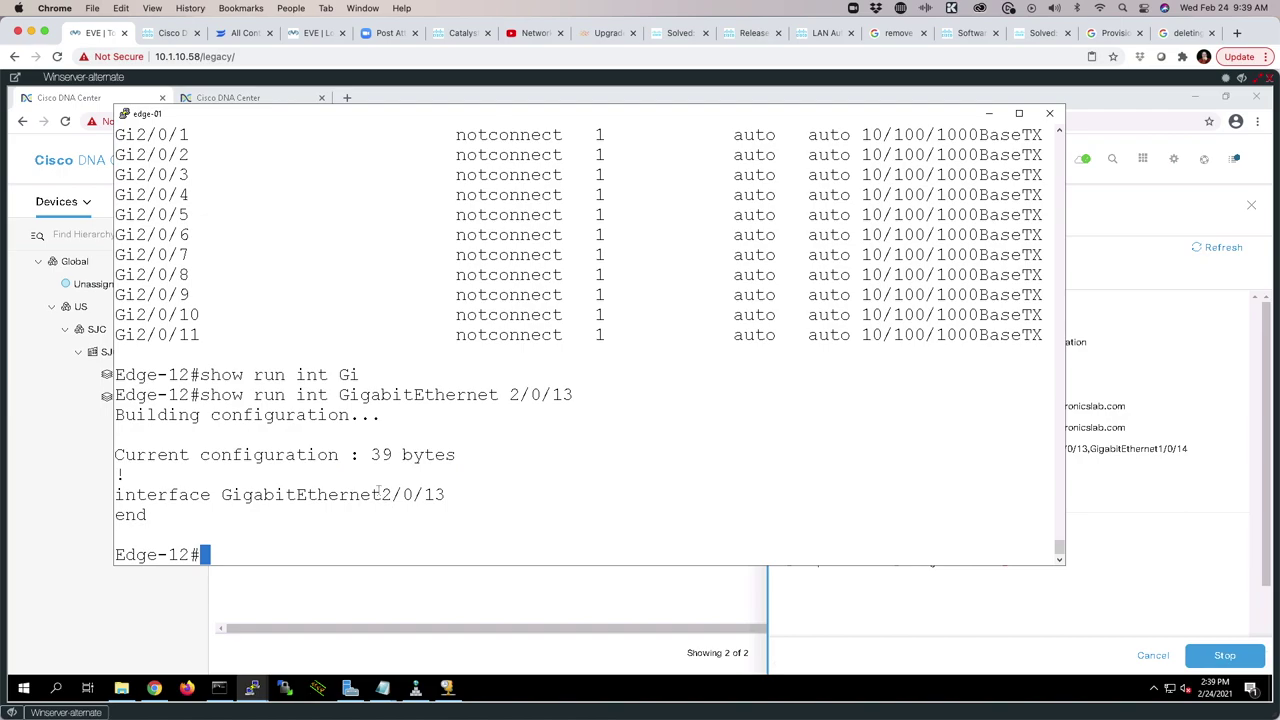
key("Up")
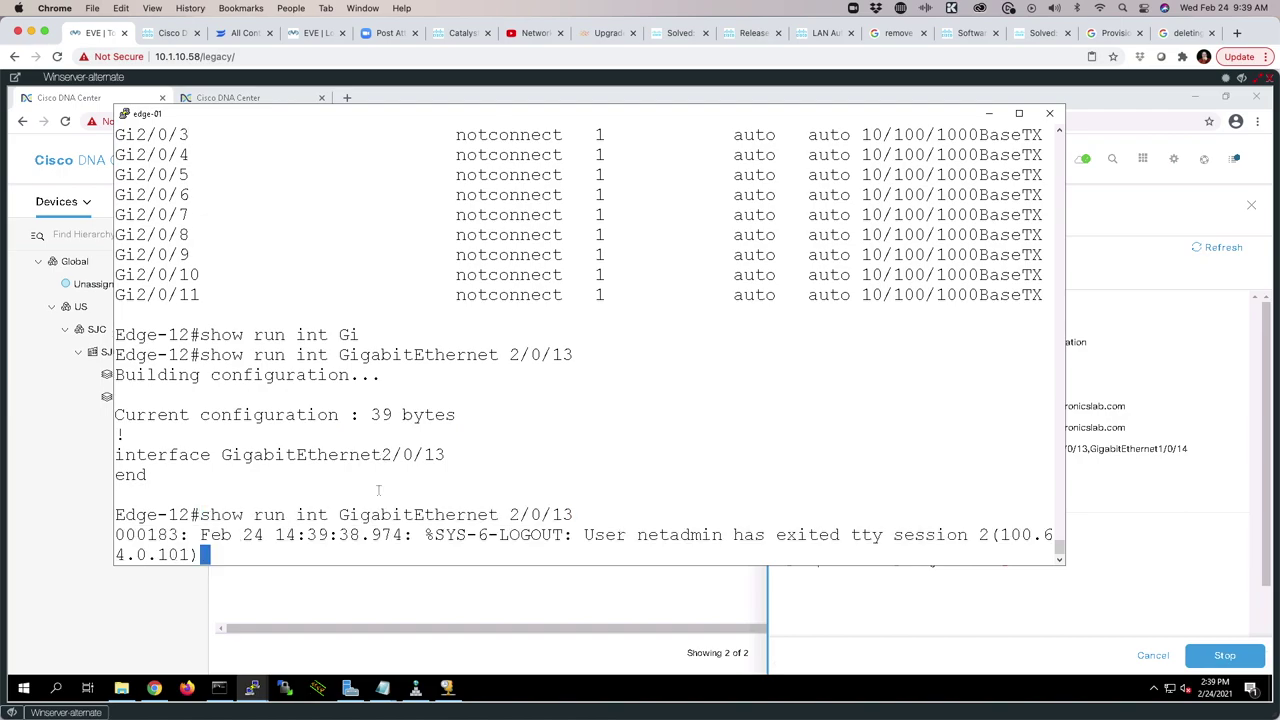
key("BackSpace")
type("4")
key("Return")
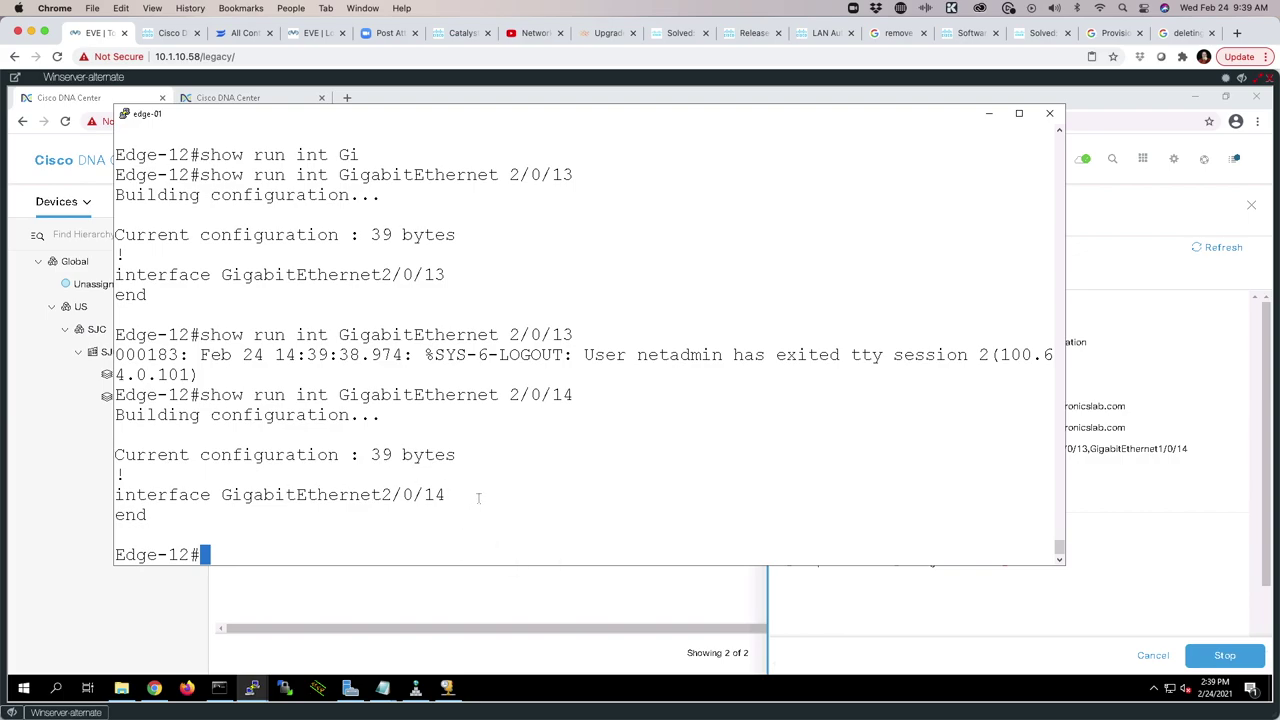
Show the VLAN 1 spanning tree, noting the Gi2/0/14 designated port, then return to LAN Automation Status
type("show span")
key("Tab")
type("vlan 1")
key("Return")
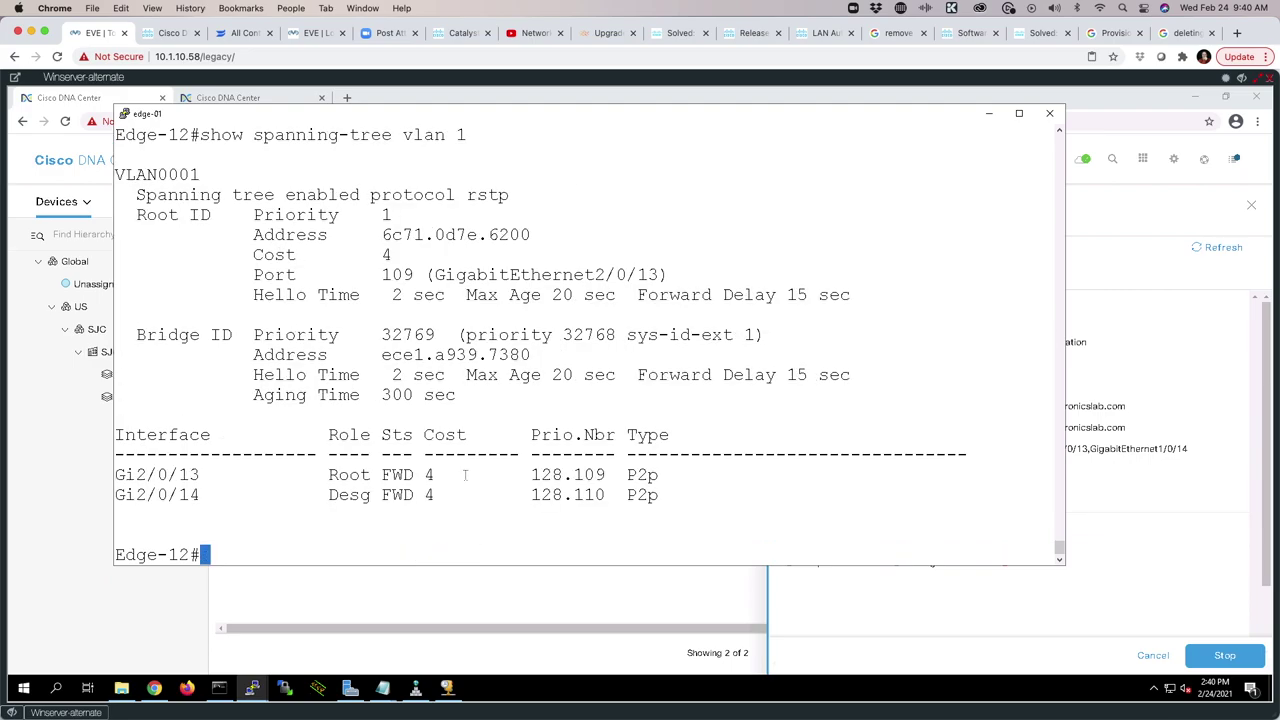
left_click_drag(203, 476, 114, 495)
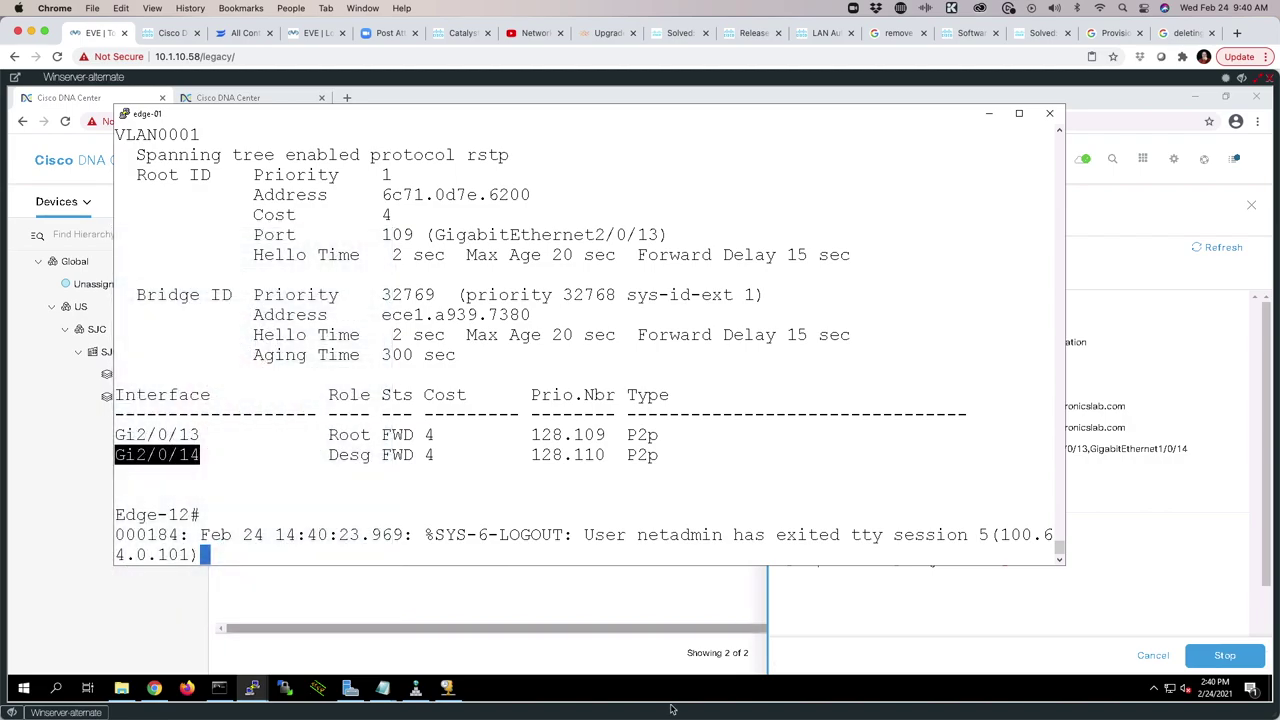
left_click(971, 591)
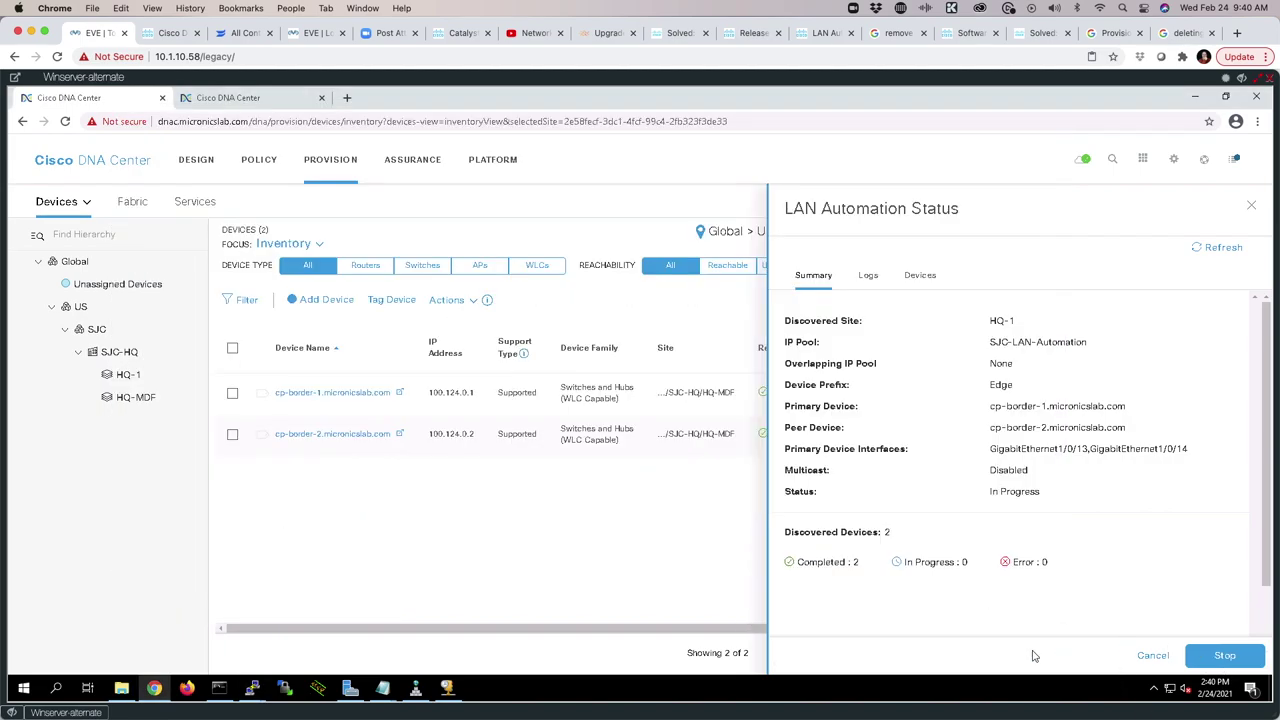
Stop the LAN Automation run and bring the cp-border-1 and edge-01 consoles forward to watch logs
left_click(1222, 657)
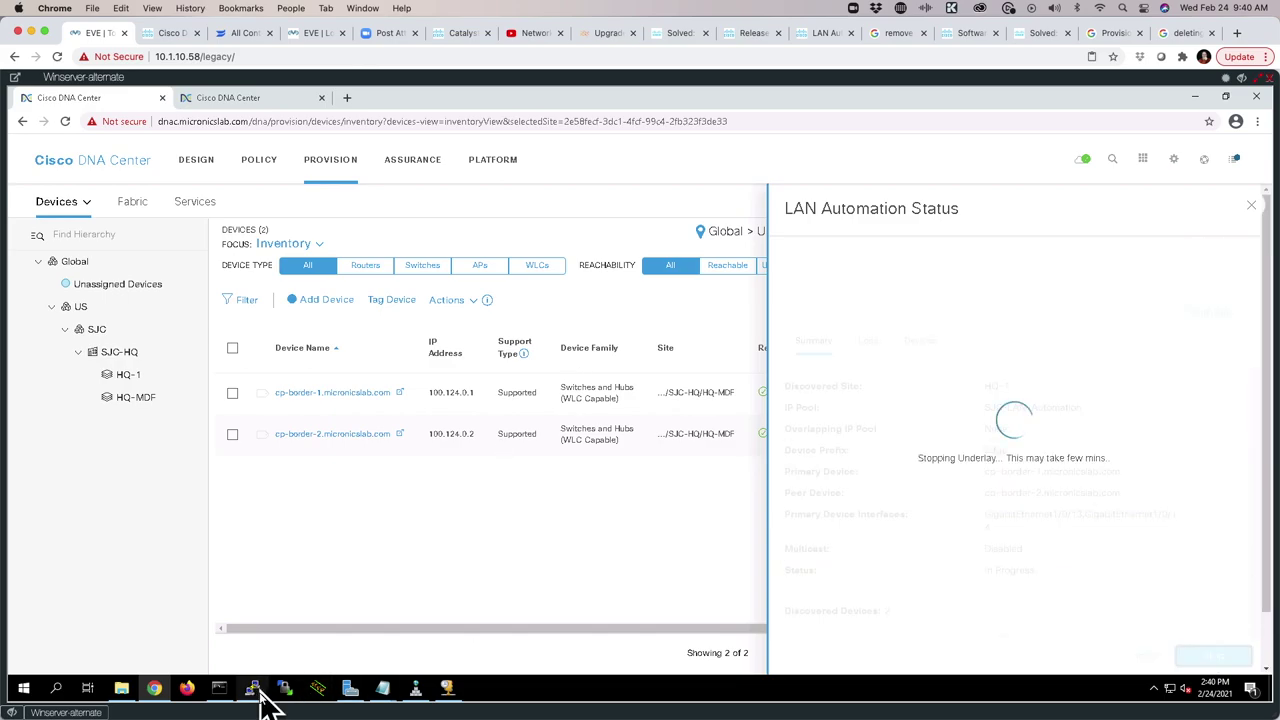
mouse_move(252, 688)
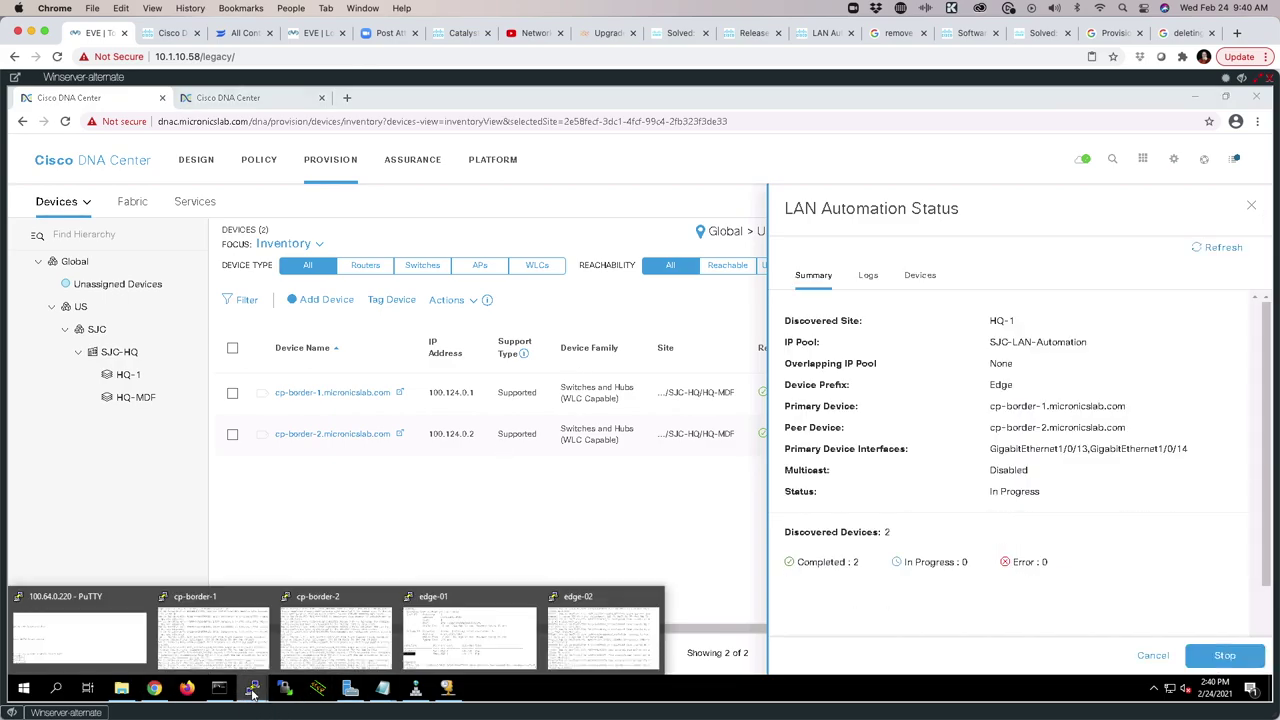
left_click(210, 640)
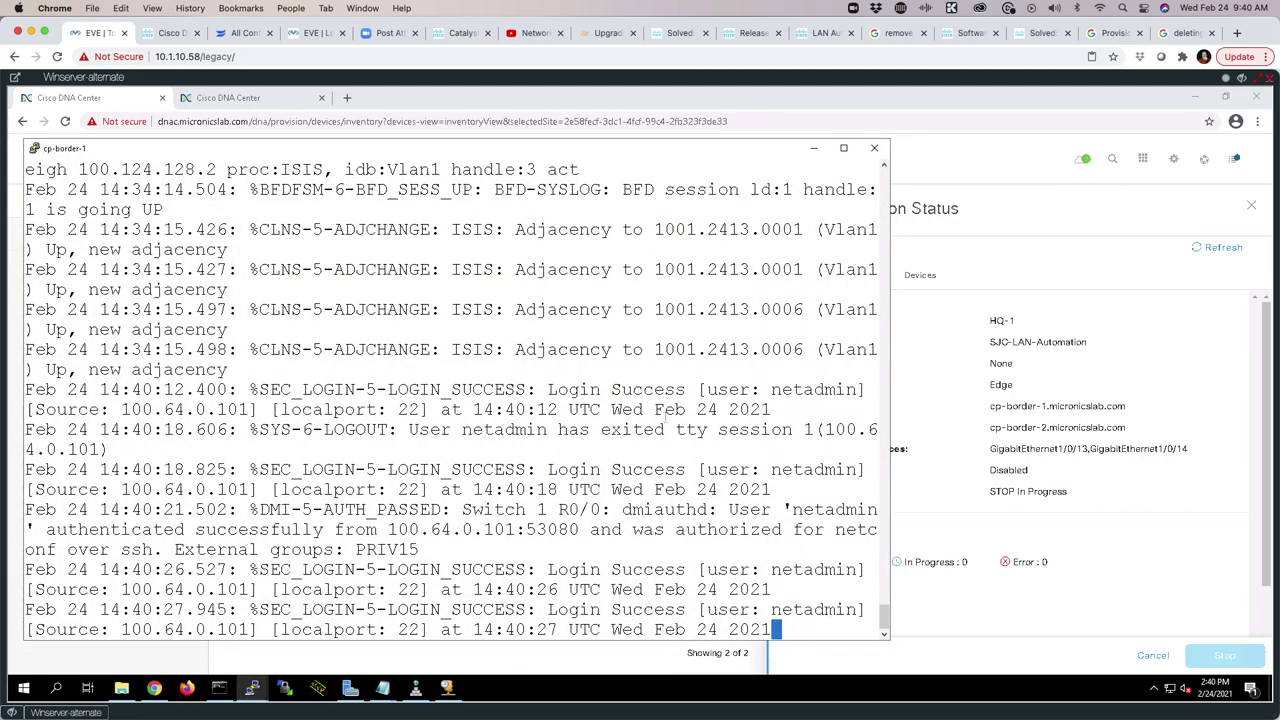
key("Return")
key("Return")
key("Return")
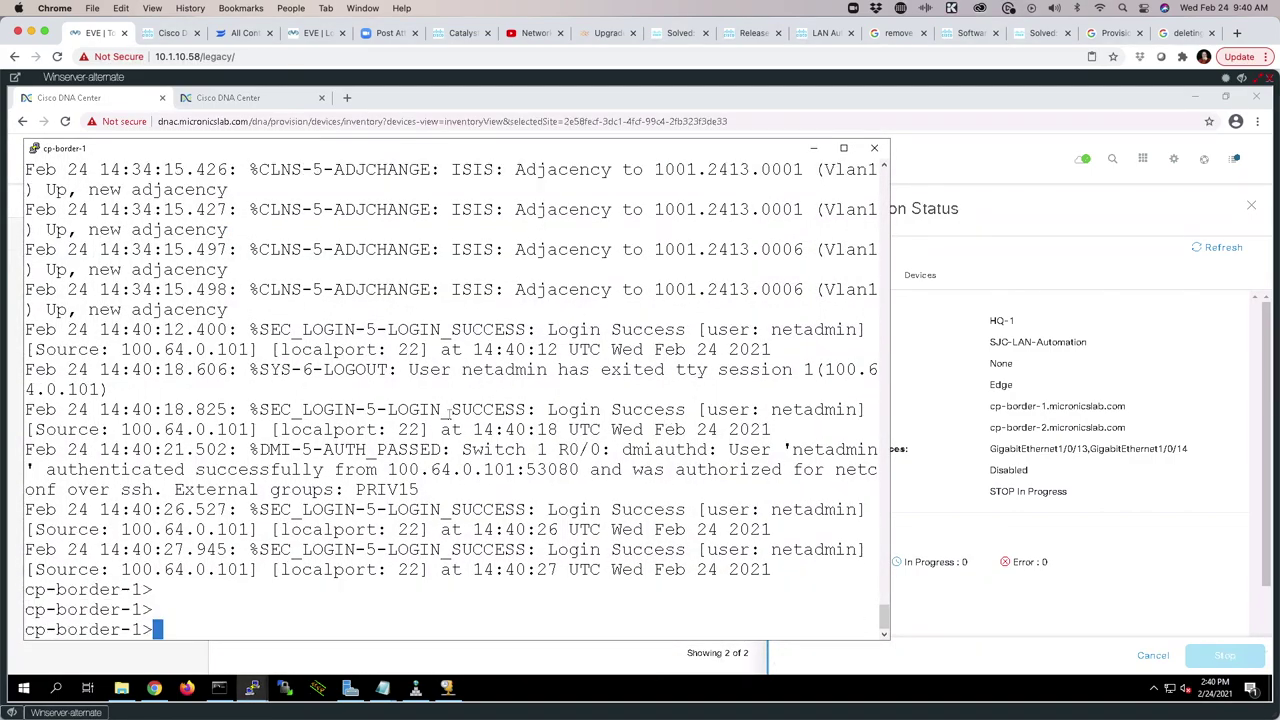
key("Return")
key("Return")
key("Return")
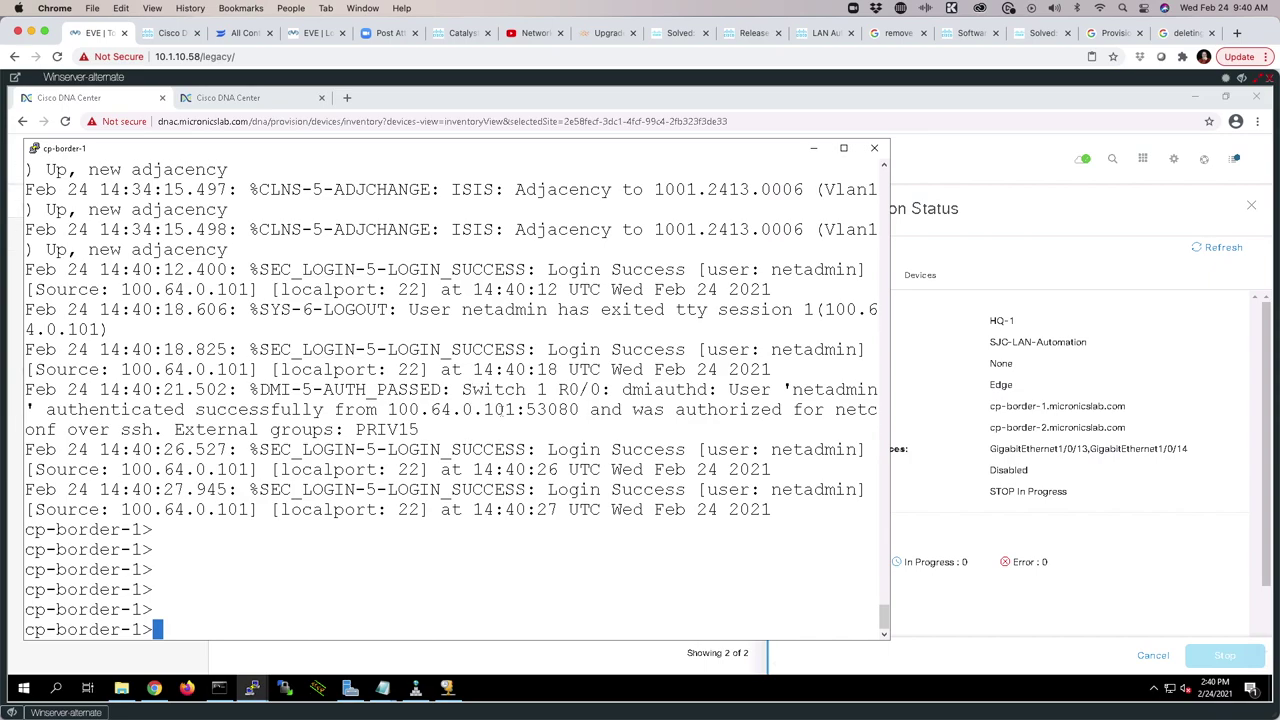
left_click(285, 688)
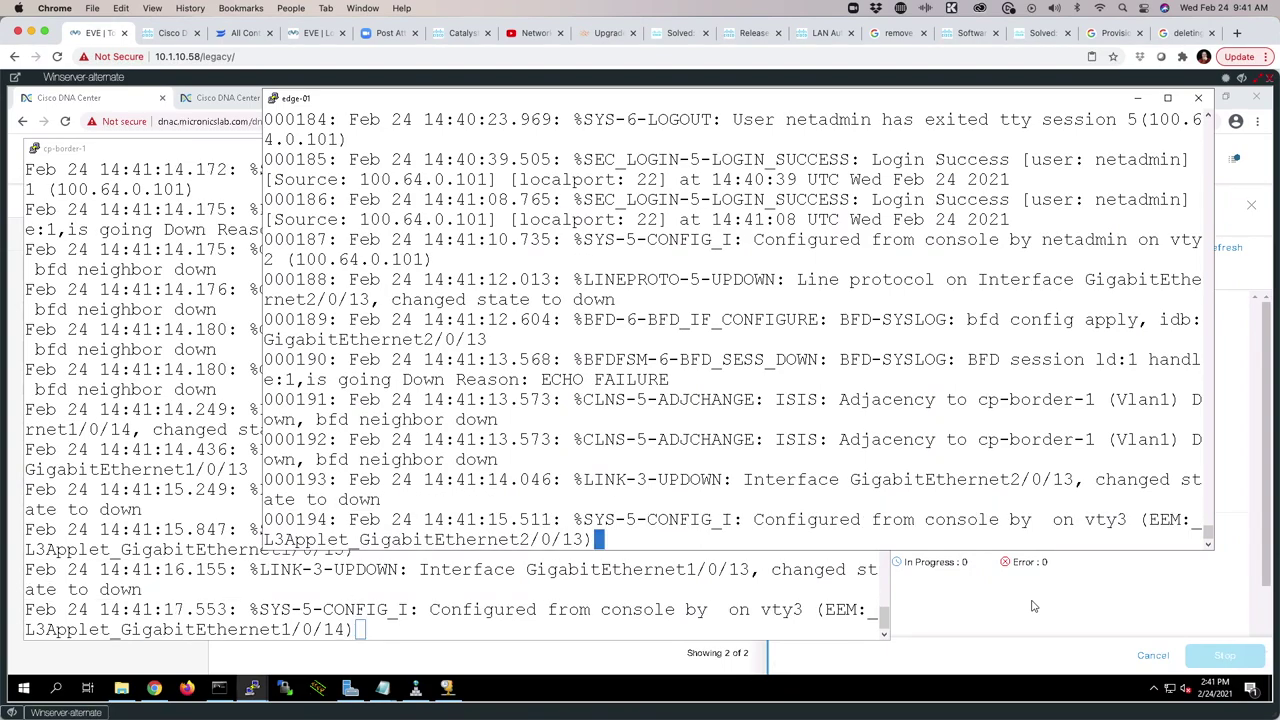
left_click_drag(651, 398, 870, 399)
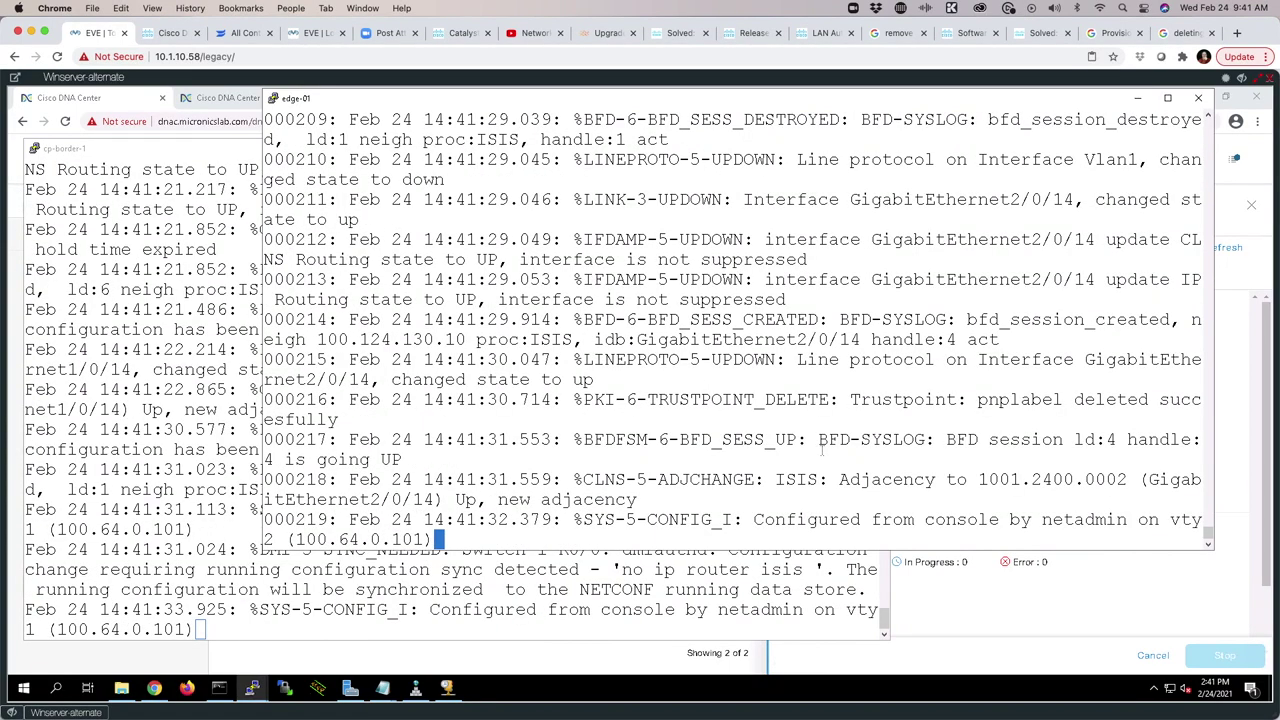
left_click_drag(772, 484, 1124, 482)
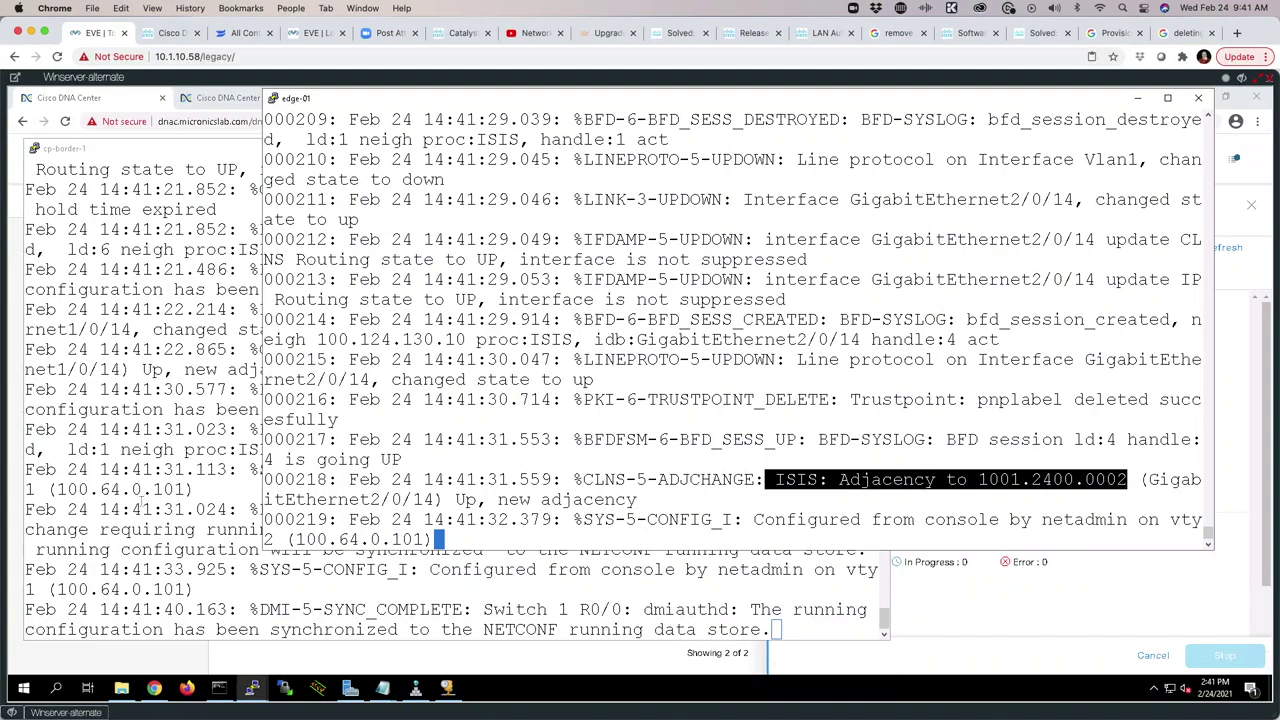
key("alt+Tab")
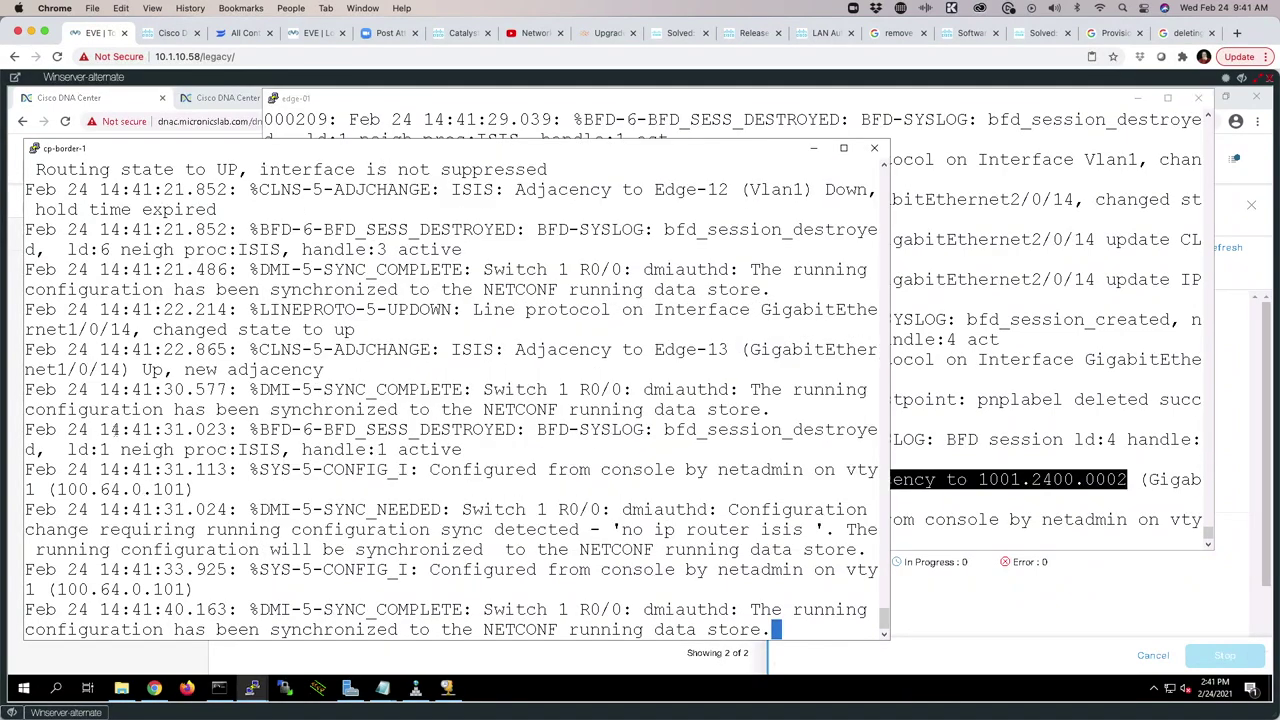
left_click(789, 113)
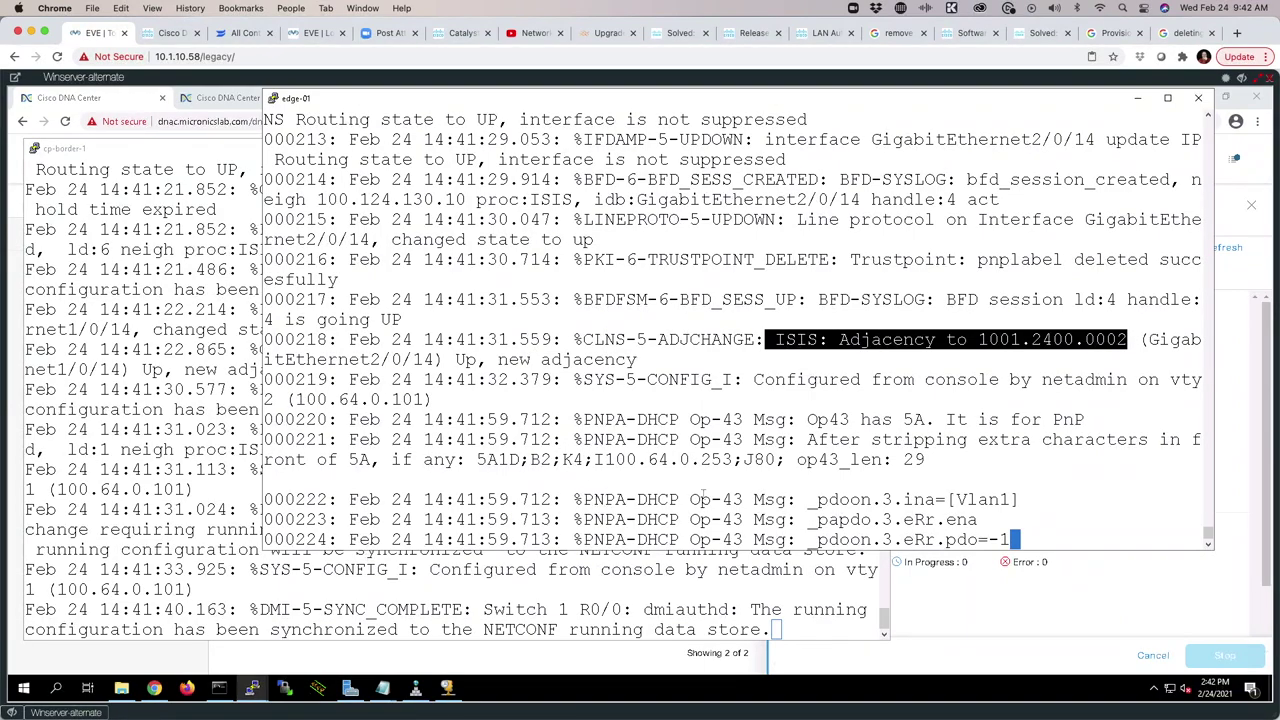
left_click_drag(582, 499, 743, 499)
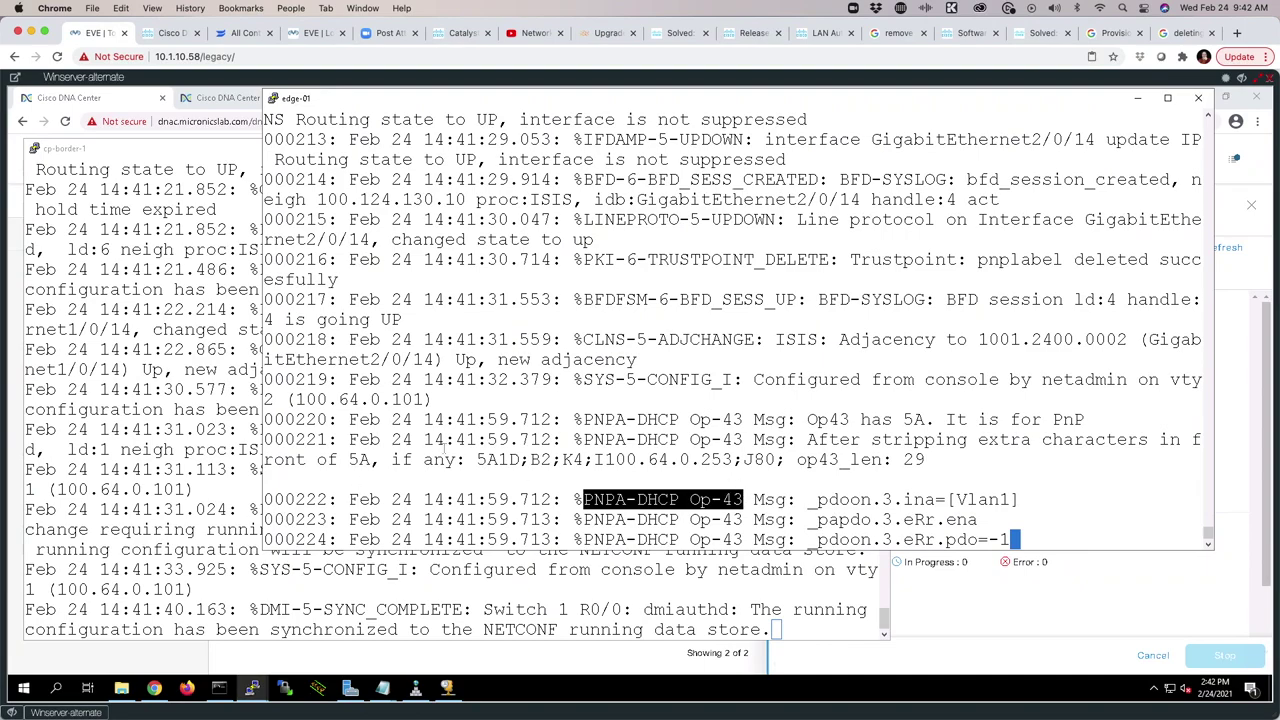
left_click_drag(476, 459, 776, 462)
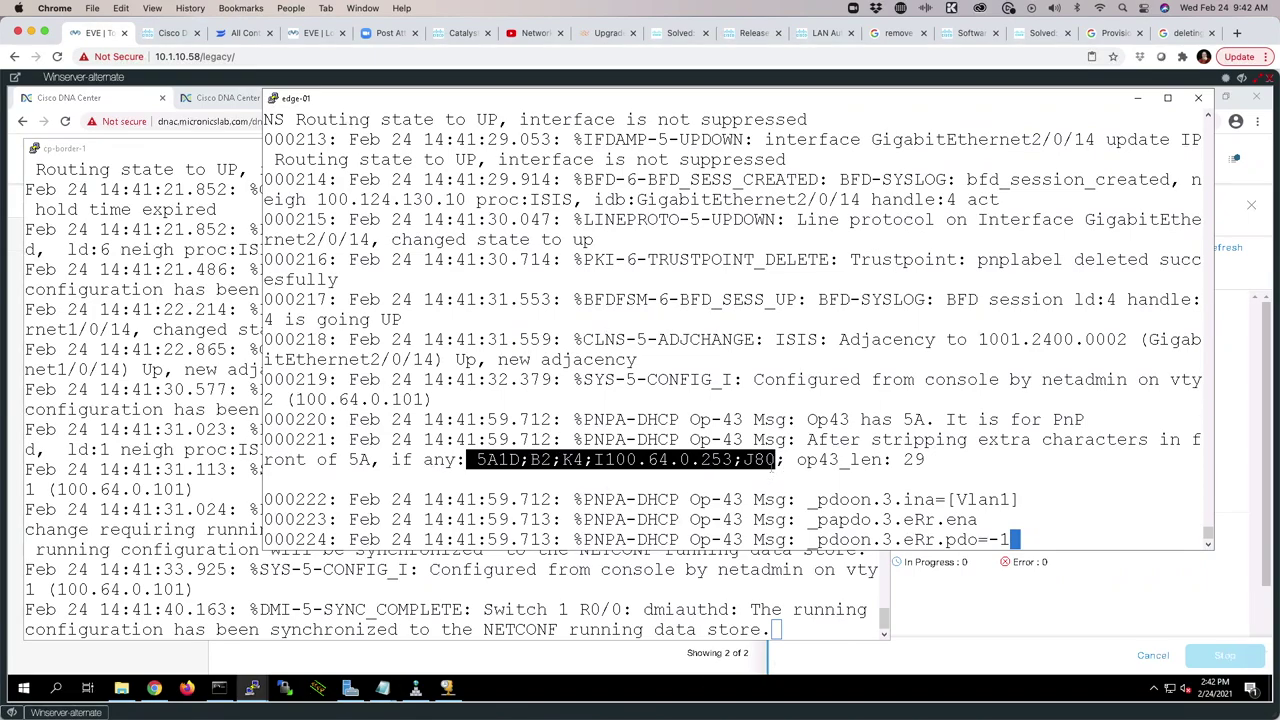
scroll(667, 460, "up", 5)
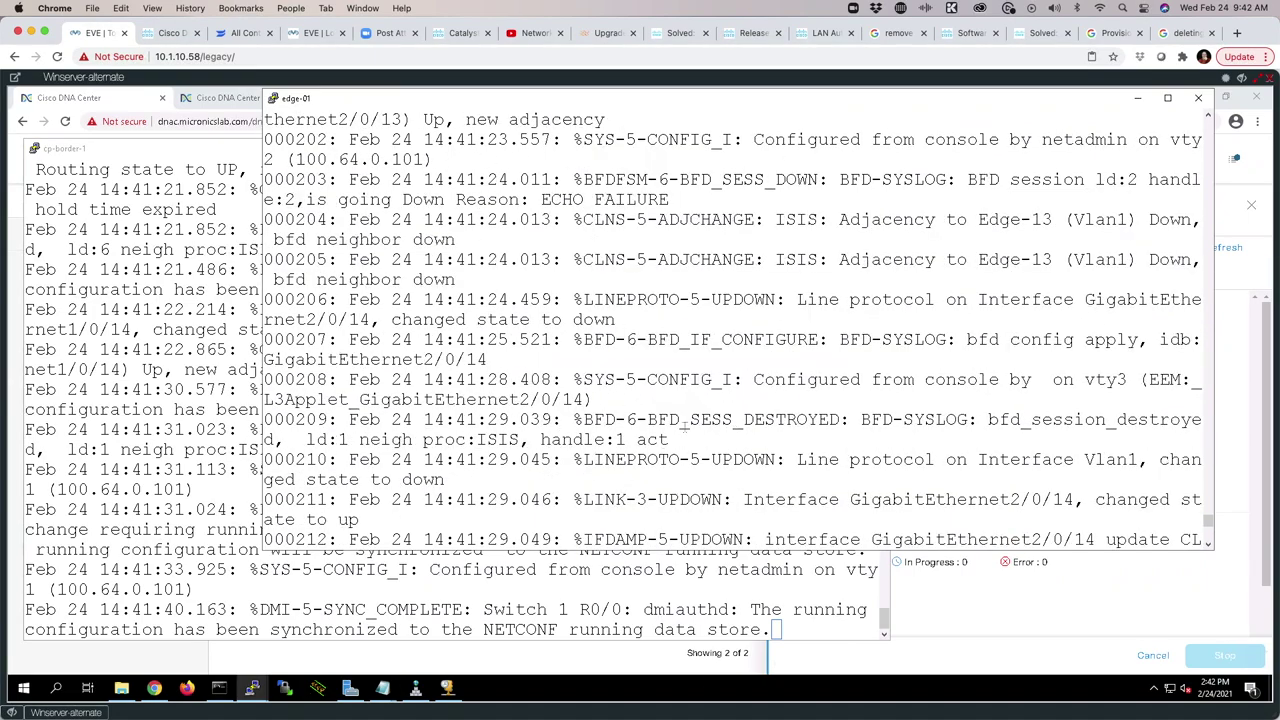
scroll(667, 460, "down", 5)
left_click_drag(600, 459, 730, 460)
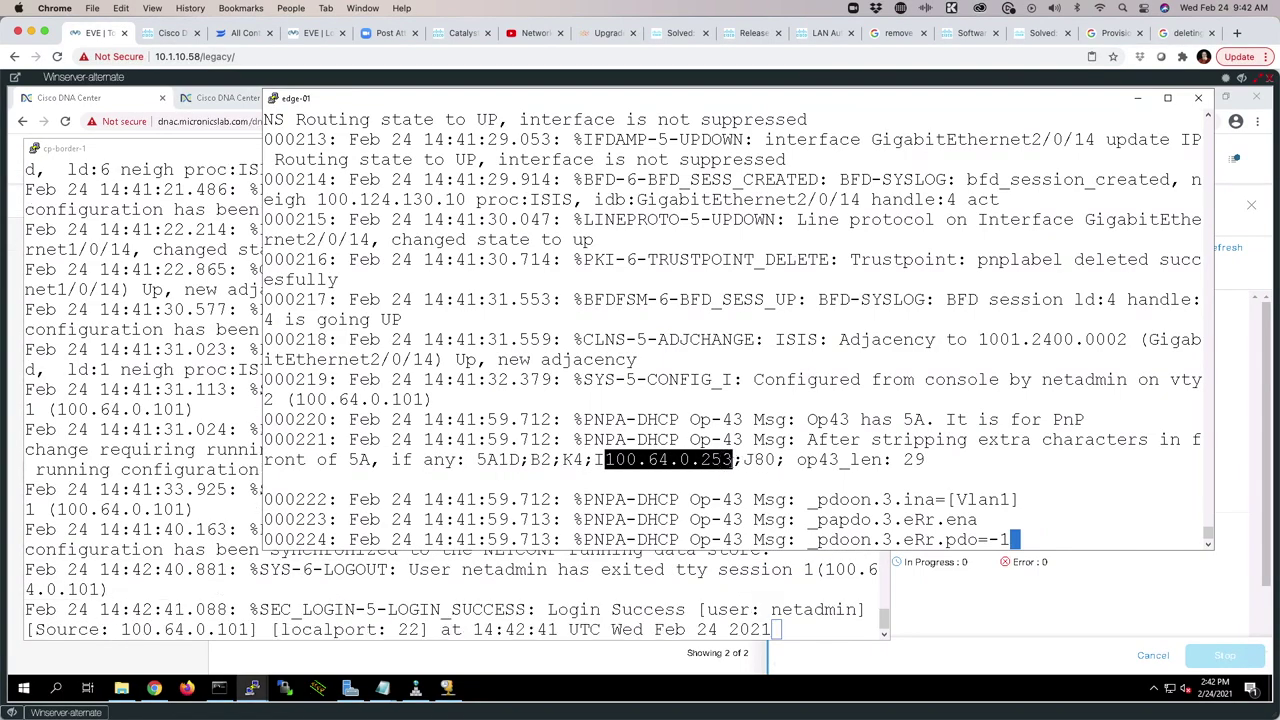
double_click(759, 459)
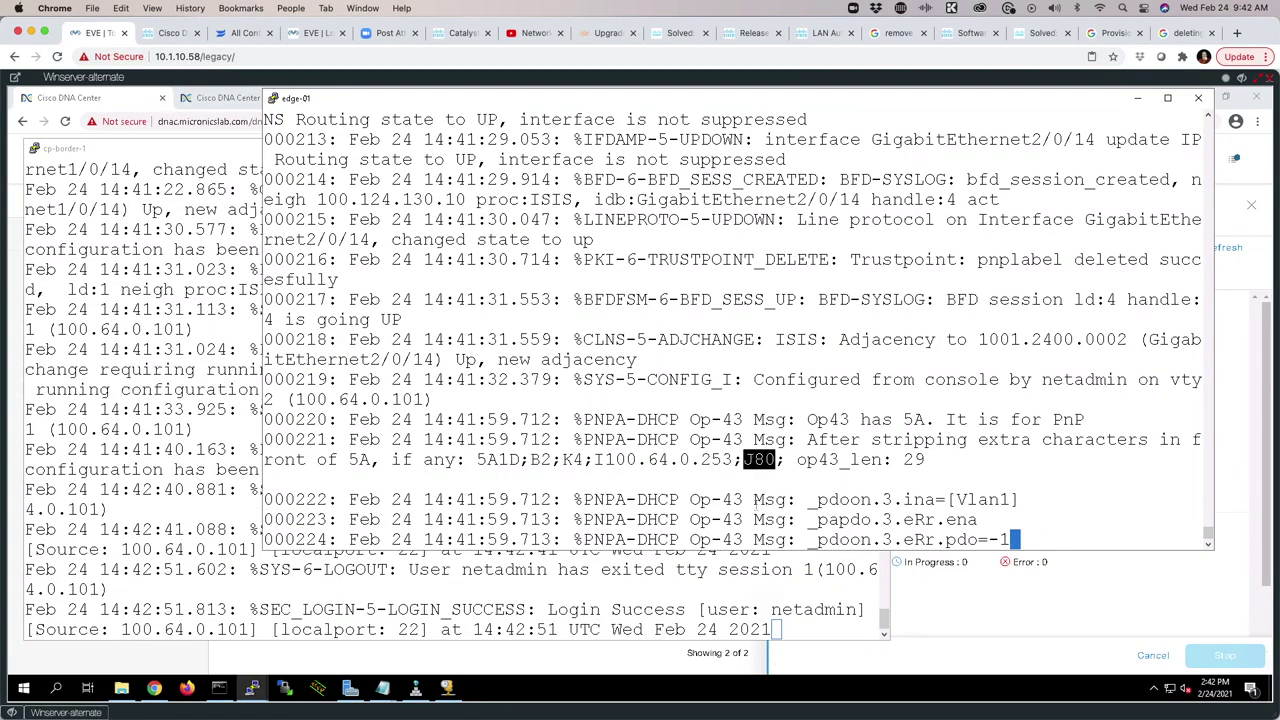
left_click(541, 390)
List Edge-12's IS-IS neighbors, noting cp-border-1 at 100.124.130.2 and cp-border-2 at 100.124.130.10
key("Return")
key("Return")
key("Return")
key("Return")
type("shwo")
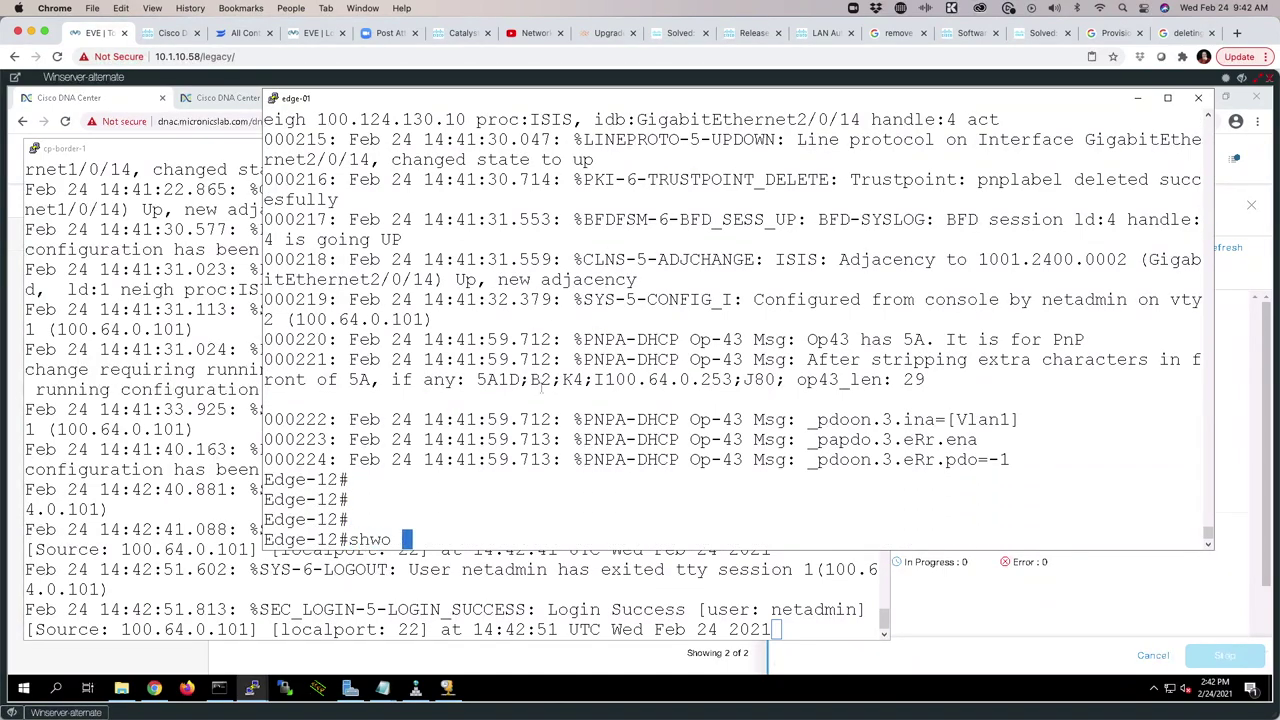
key("BackSpace")
key("BackSpace")
key("BackSpace")
key("BackSpace")
key("BackSpace")
type("show isis nei")
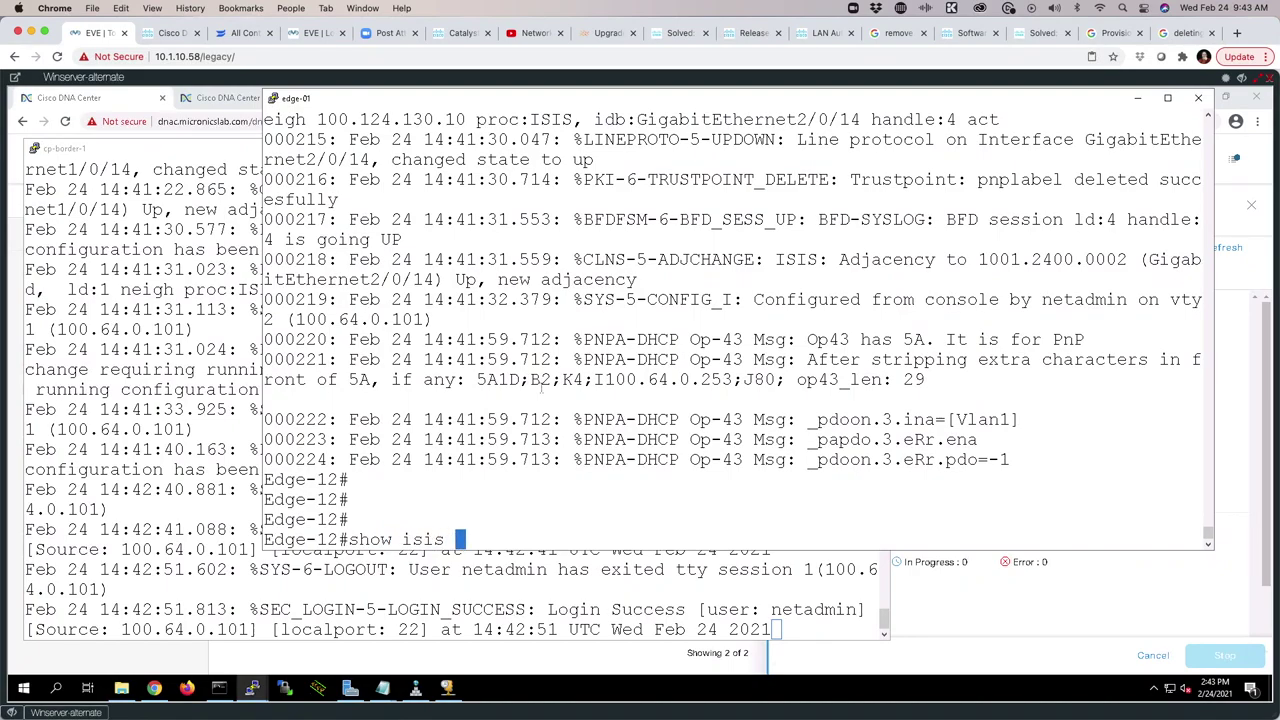
key("Tab")
key("Return")
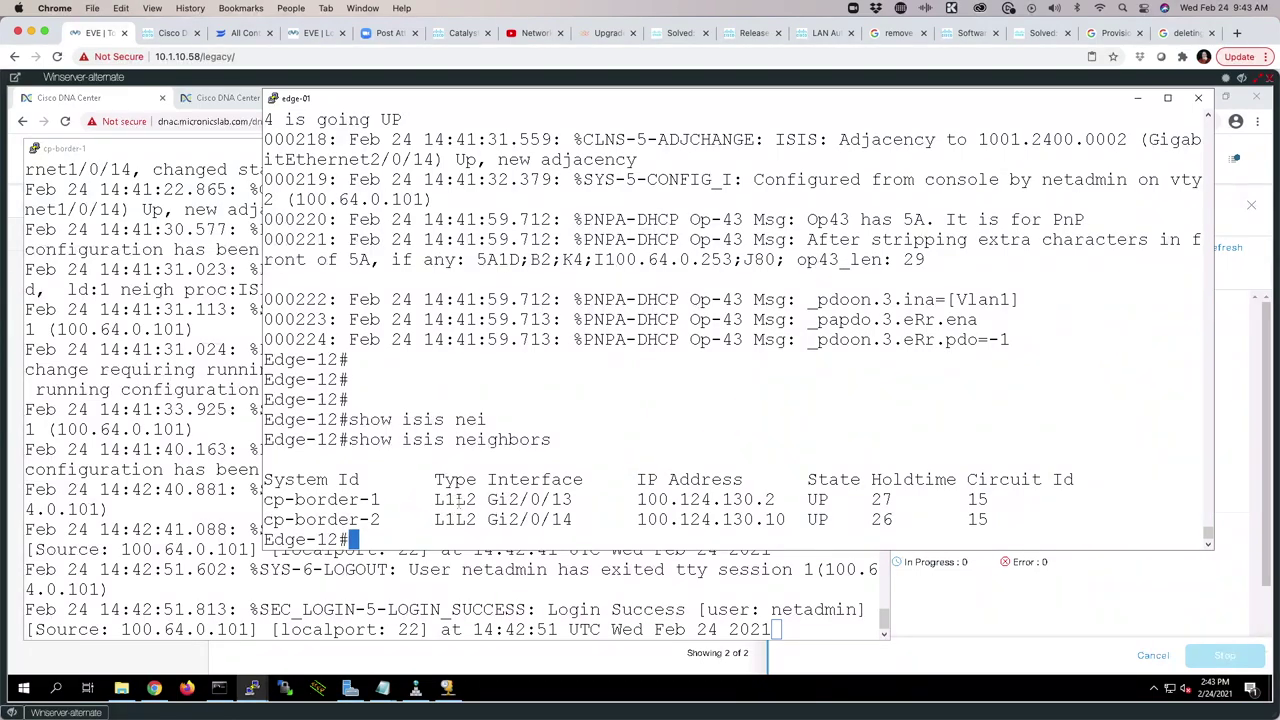
left_click_drag(627, 500, 785, 500)
left_click_drag(627, 520, 797, 519)
Show the Gi2/0/13 and Gi2/0/14 configs, noting the routed link 100.124.130.11 255.255.255.254
type("show ")
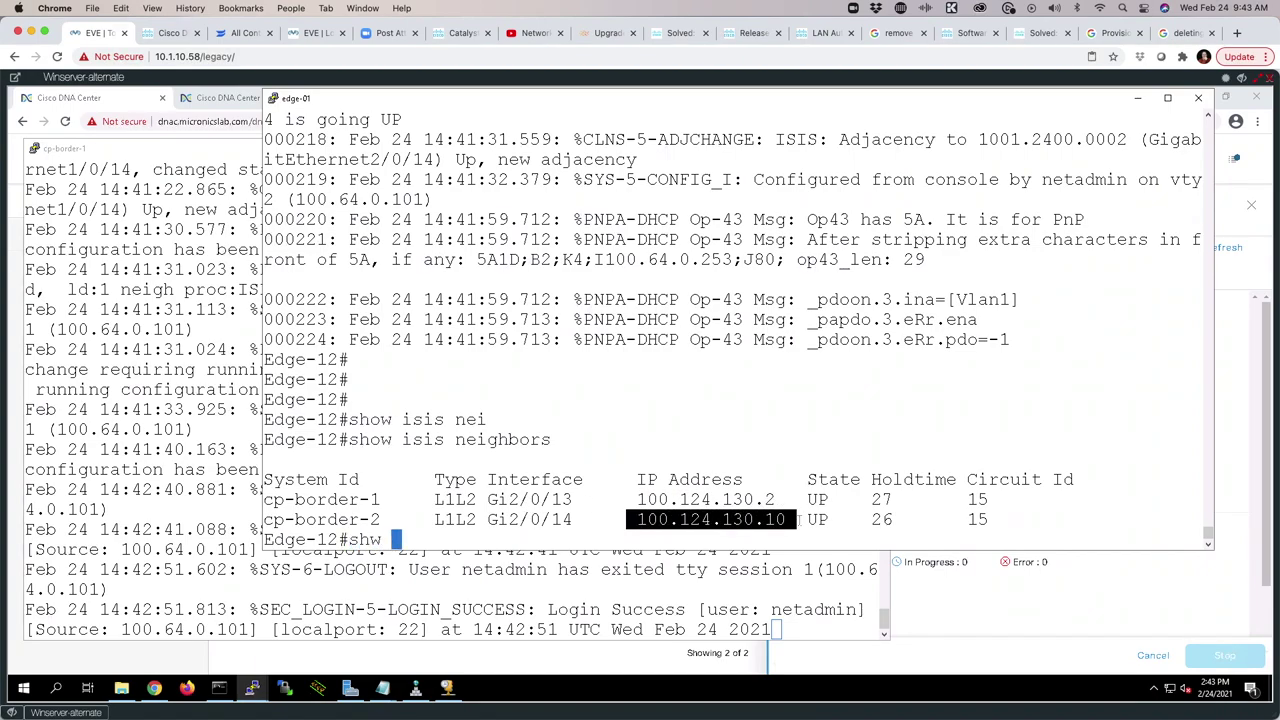
type("run")
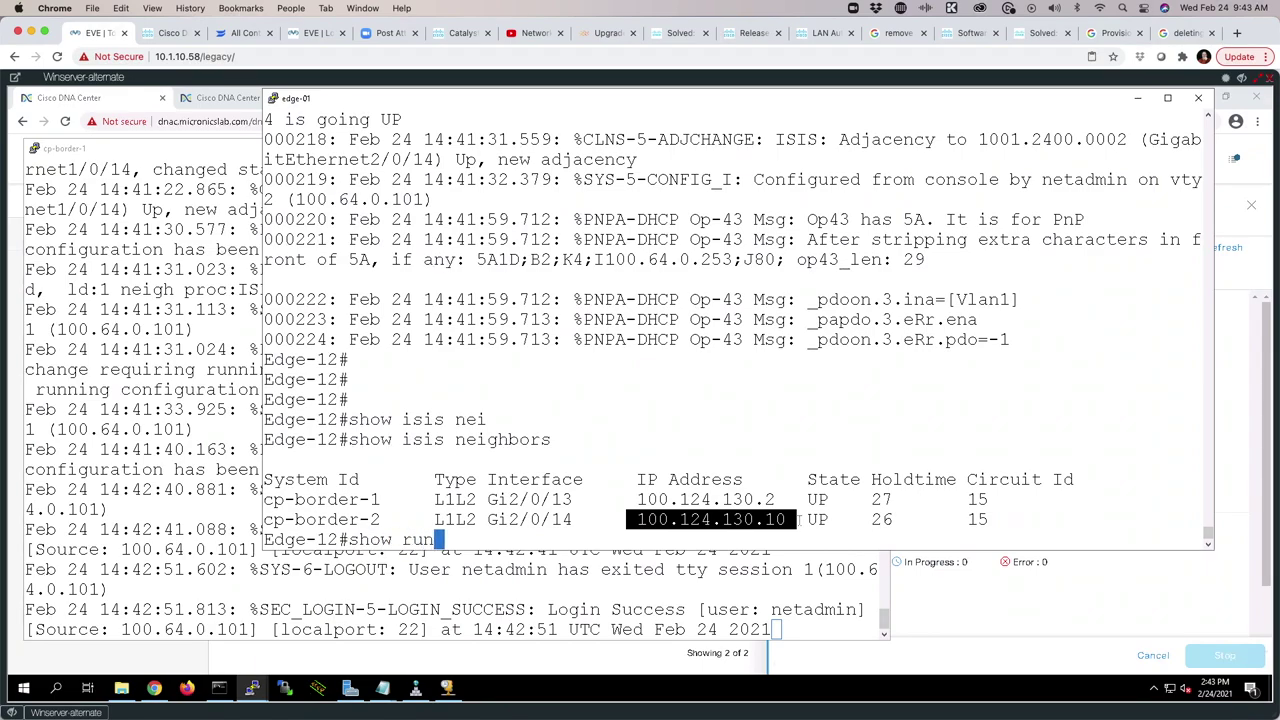
type(" int gi2/0/13")
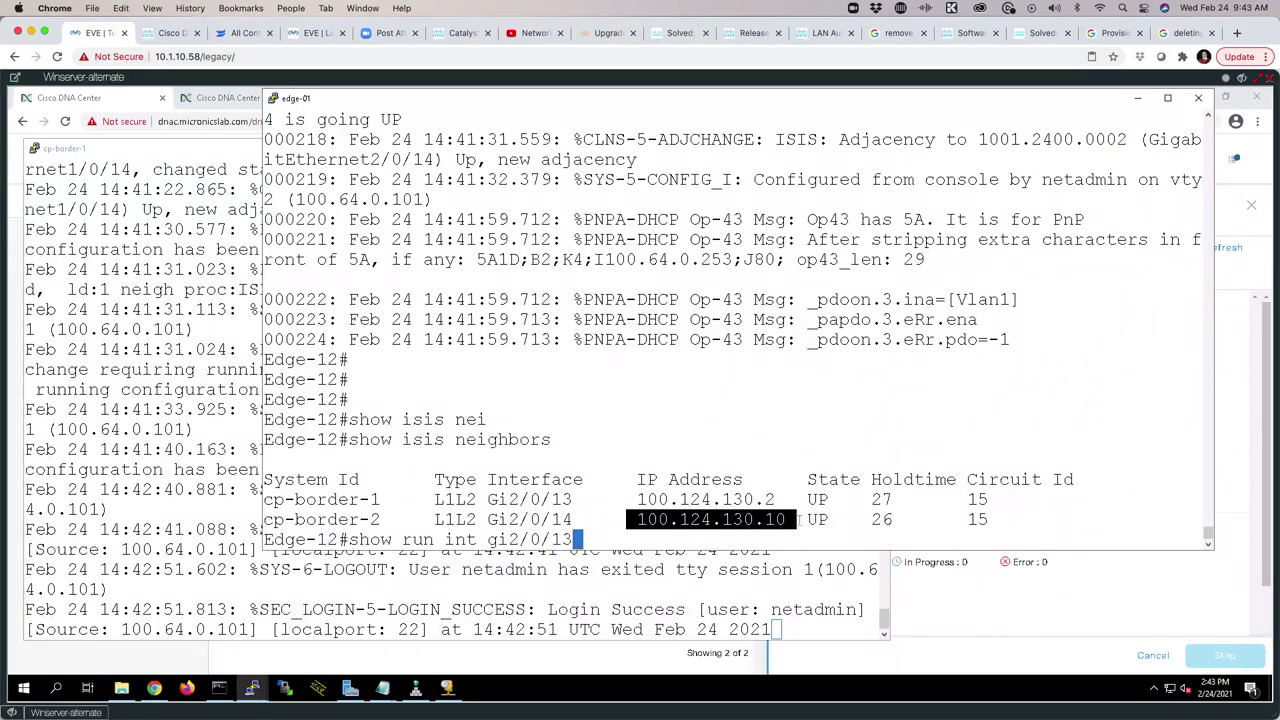
key("Return")
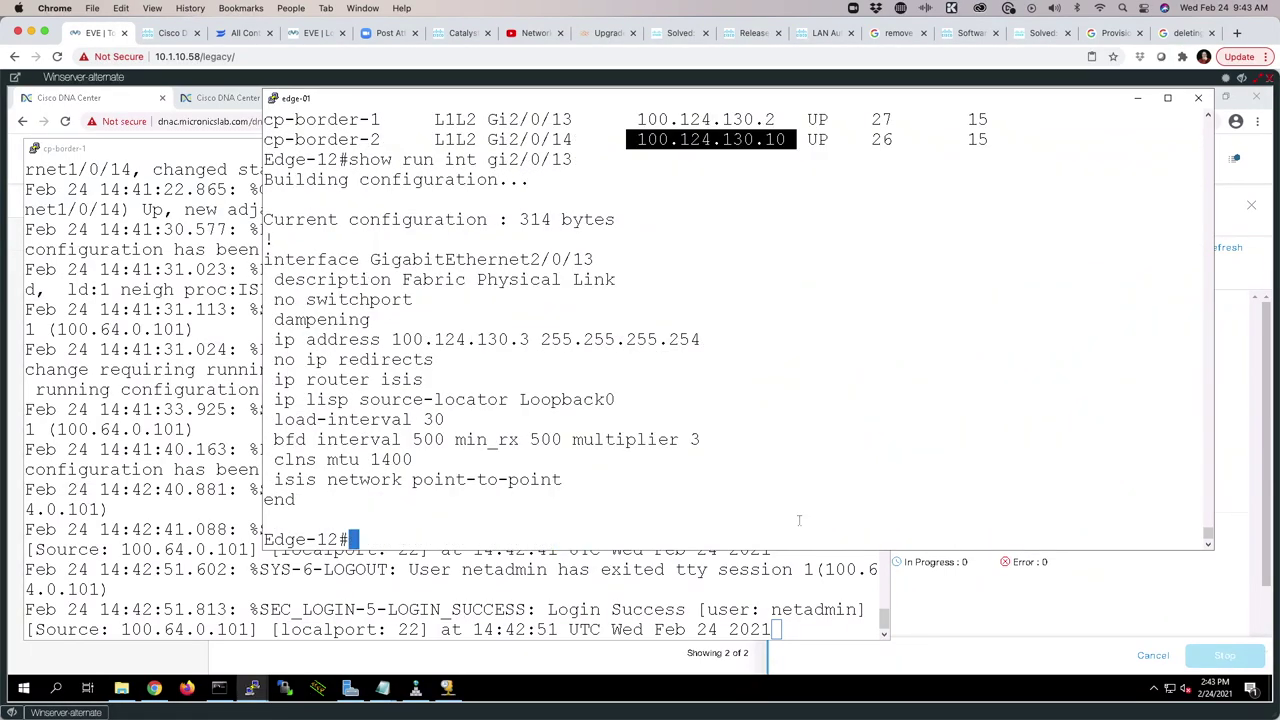
key("Up")
key("BackSpace")
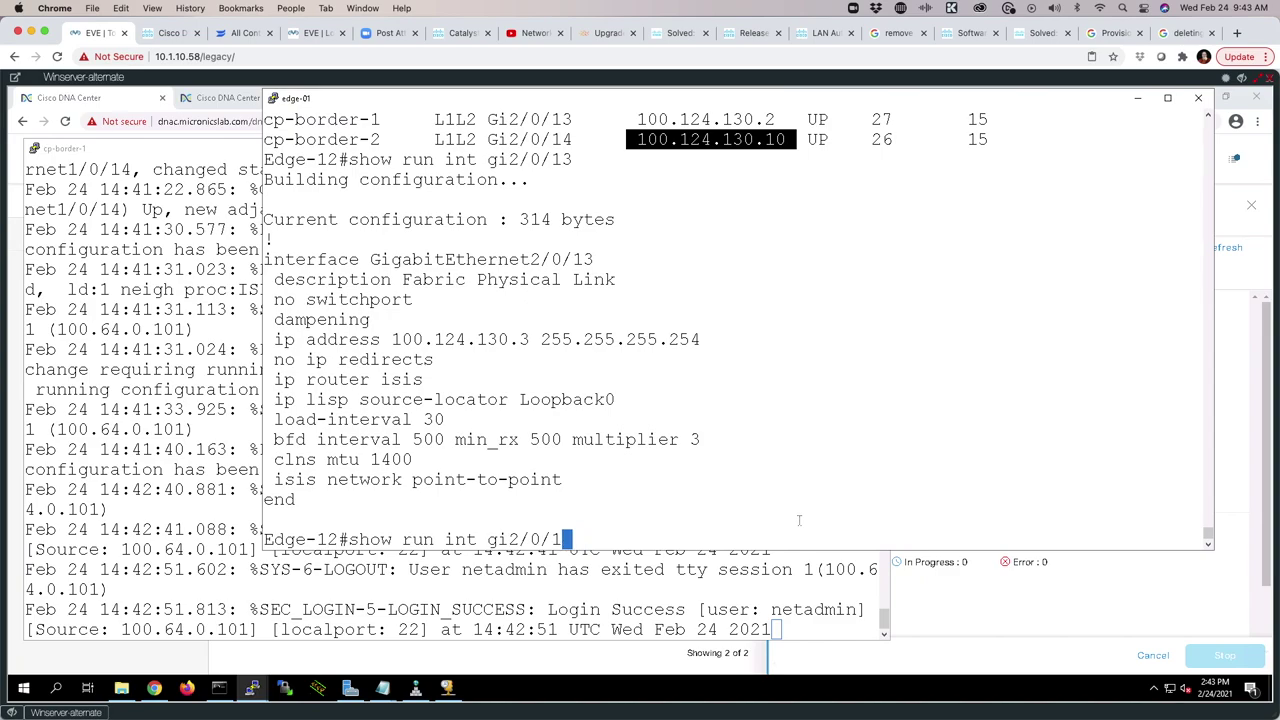
type("4")
key("Return")
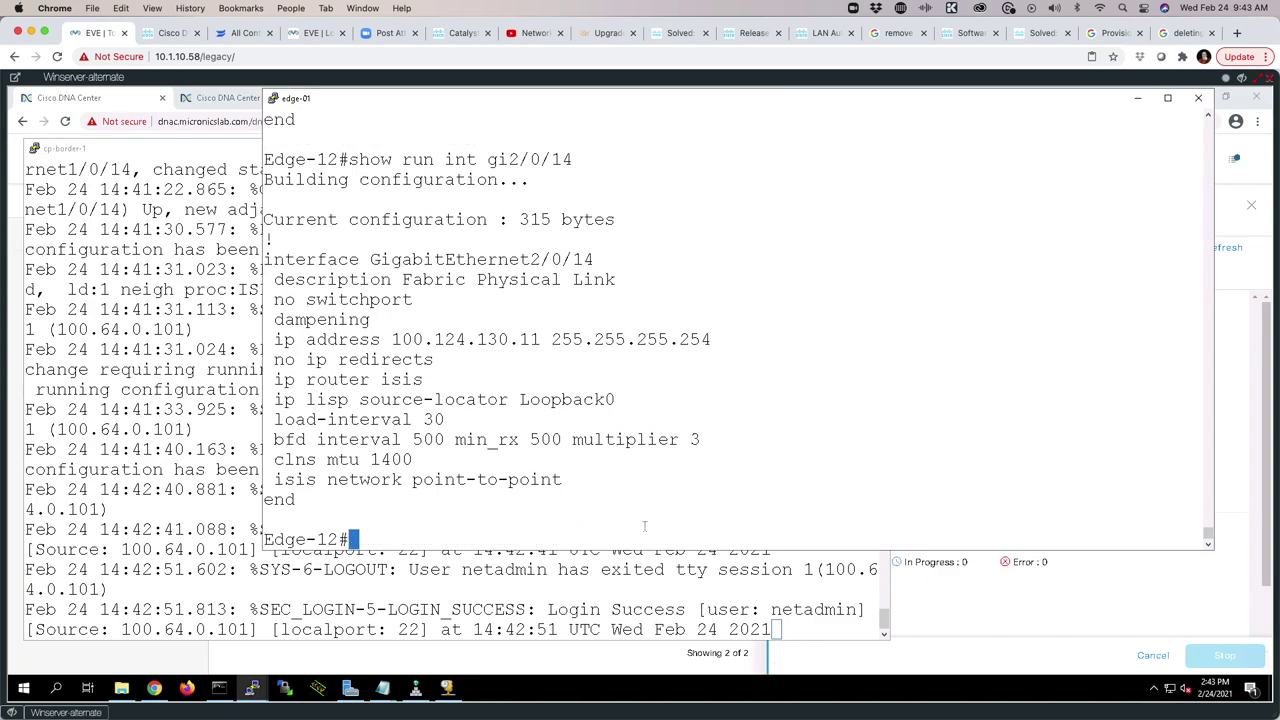
left_click_drag(600, 486, 263, 260)
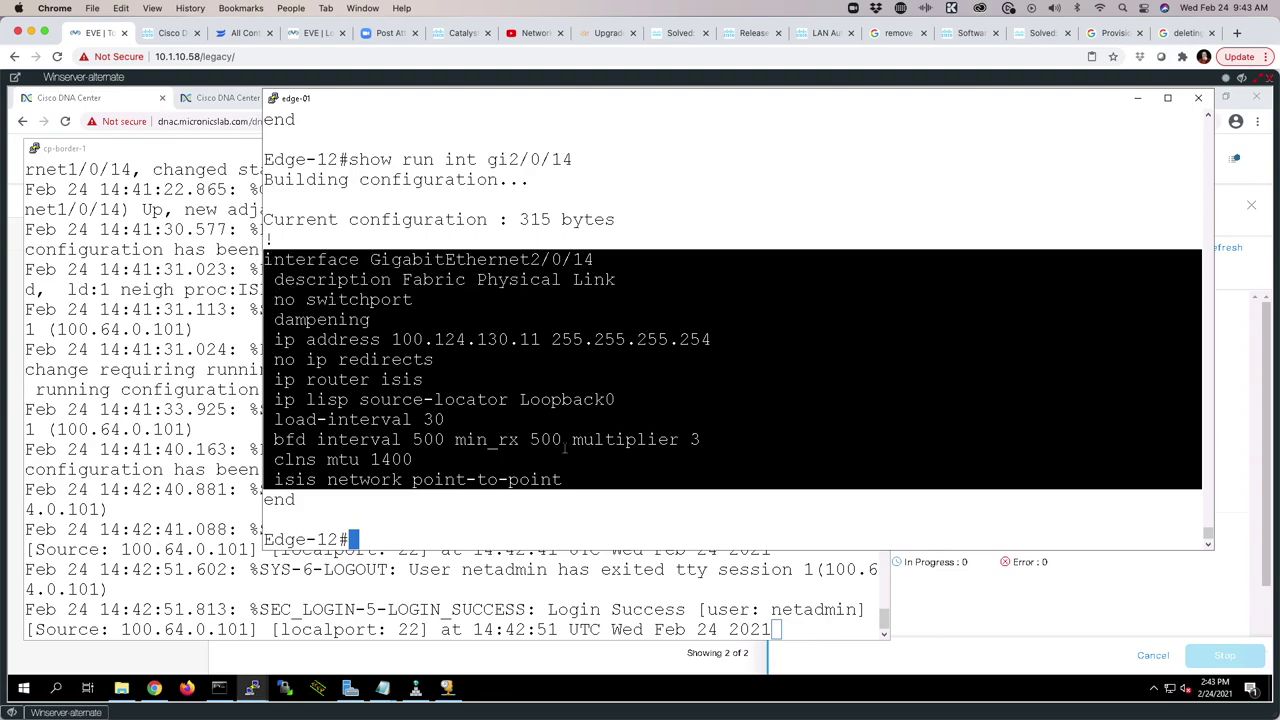
left_click(448, 340)
left_click_drag(417, 296, 274, 290)
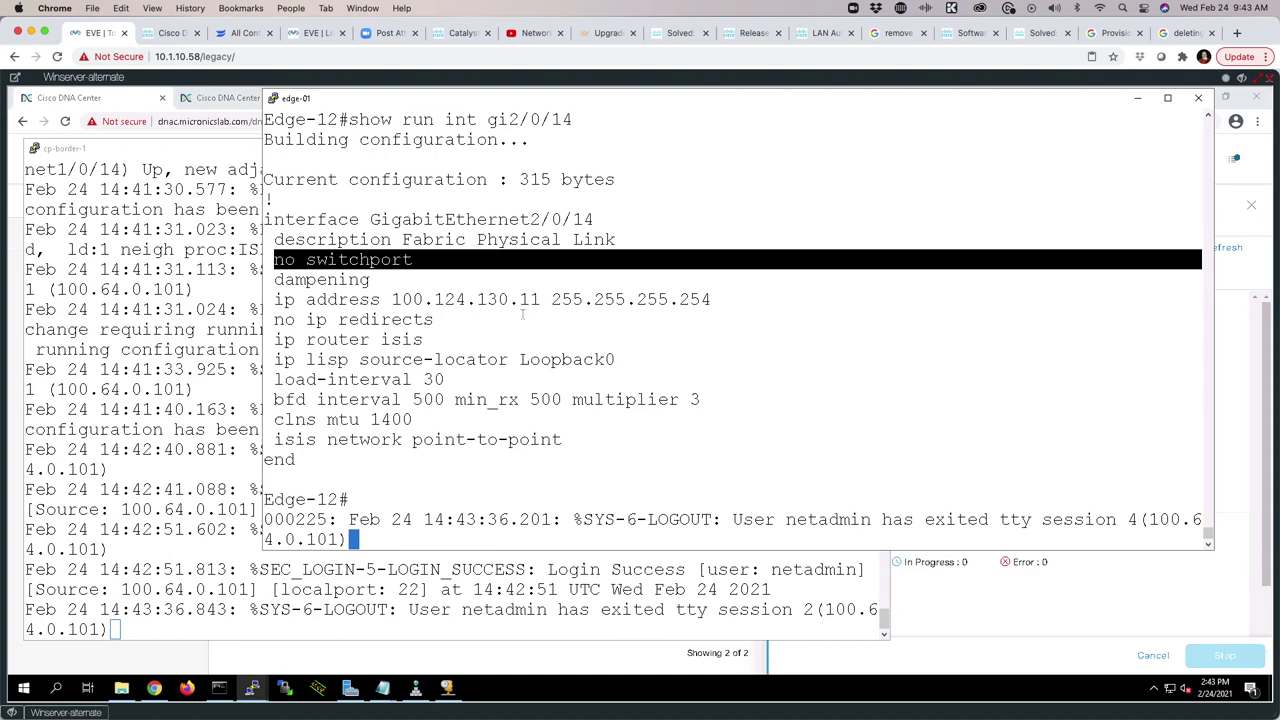
left_click_drag(541, 299, 1200, 300)
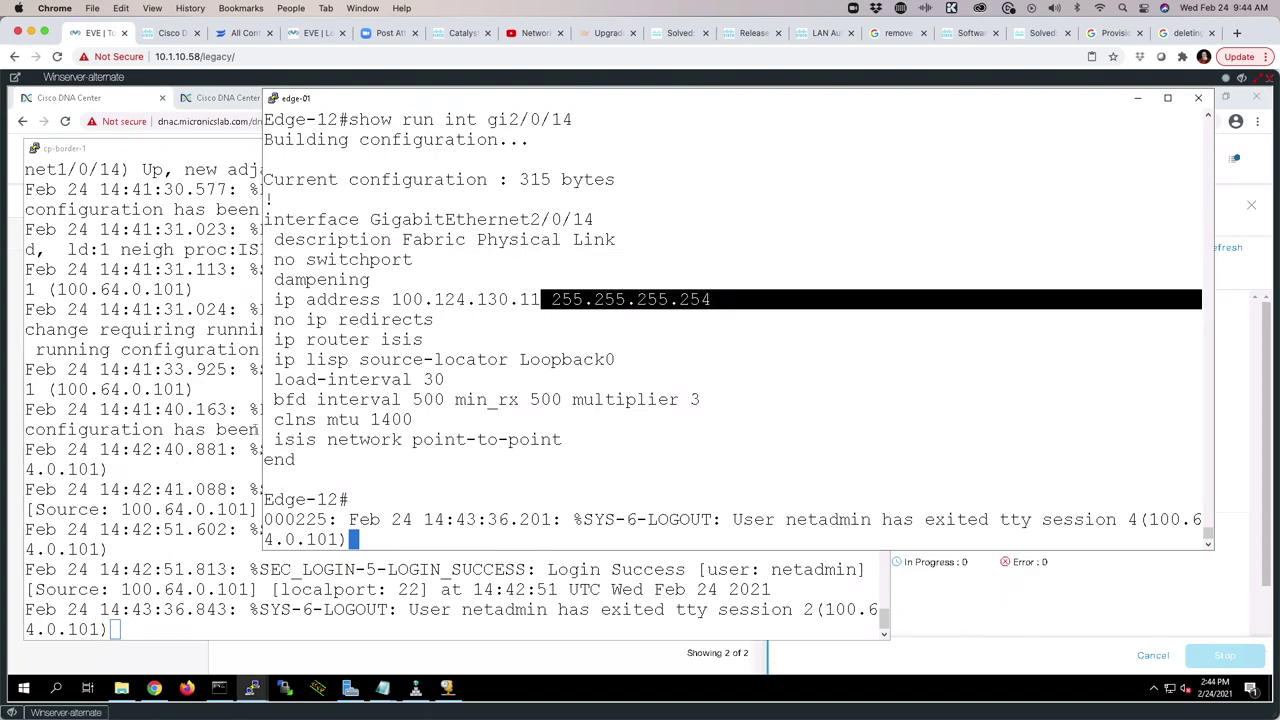
left_click(148, 433)
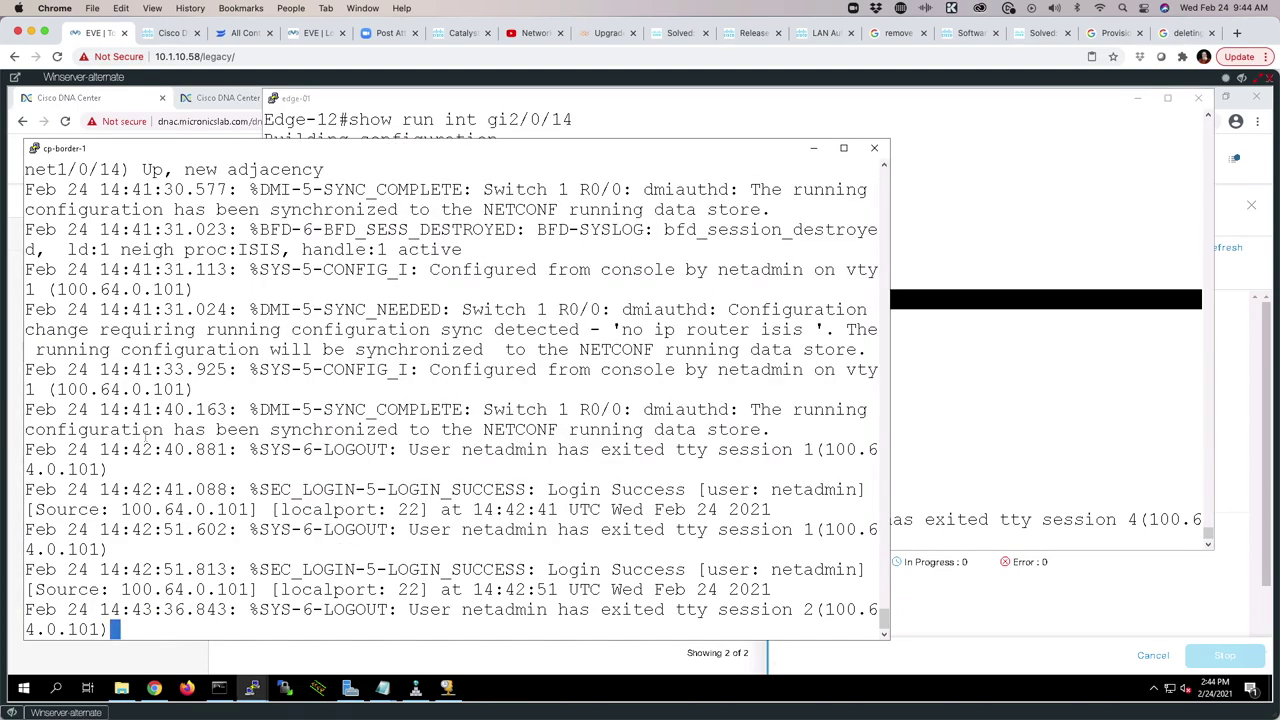
On cp-border-1, enter privileged mode and show the G1/0/13 config (routed link 100.124.130.2)
key("Return")
key("Return")
key("Return")
key("Return")
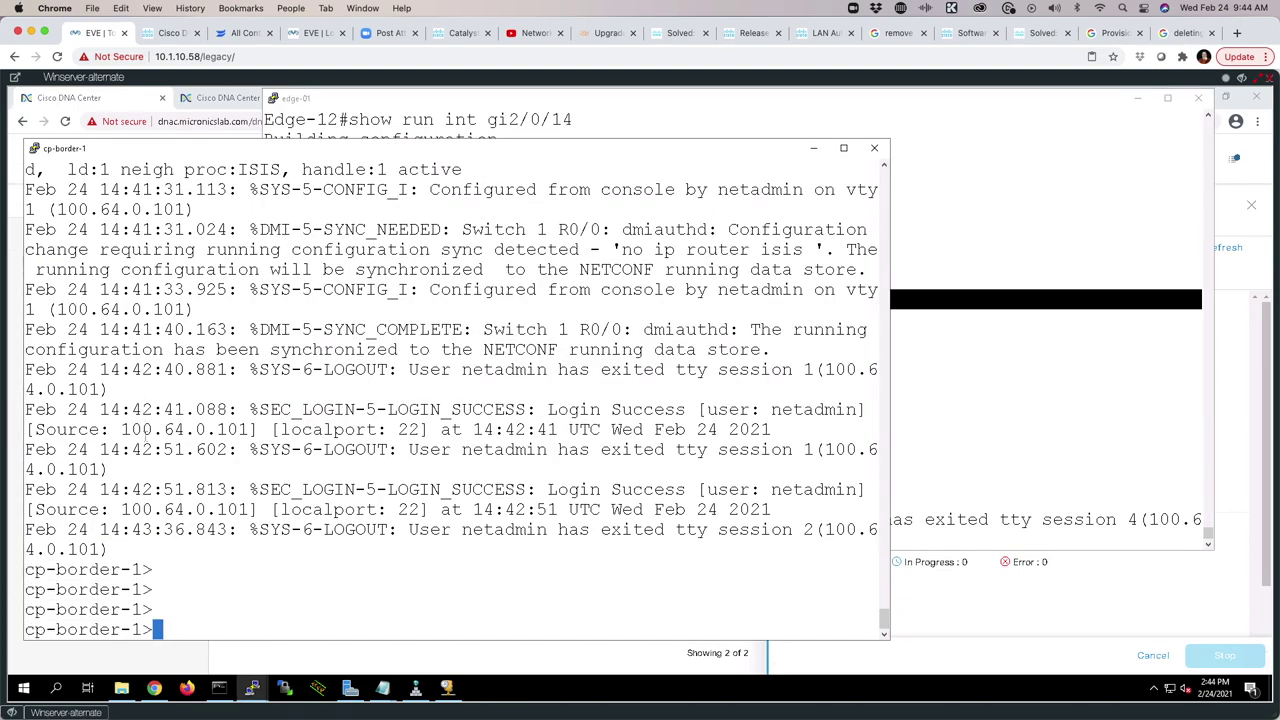
type("en")
key("Return")
type("sho w")
key("BackSpace")
key("BackSpace")
type("w run int G1/0/13")
key("BackSpace")
key("BackSpace")
type("/13")
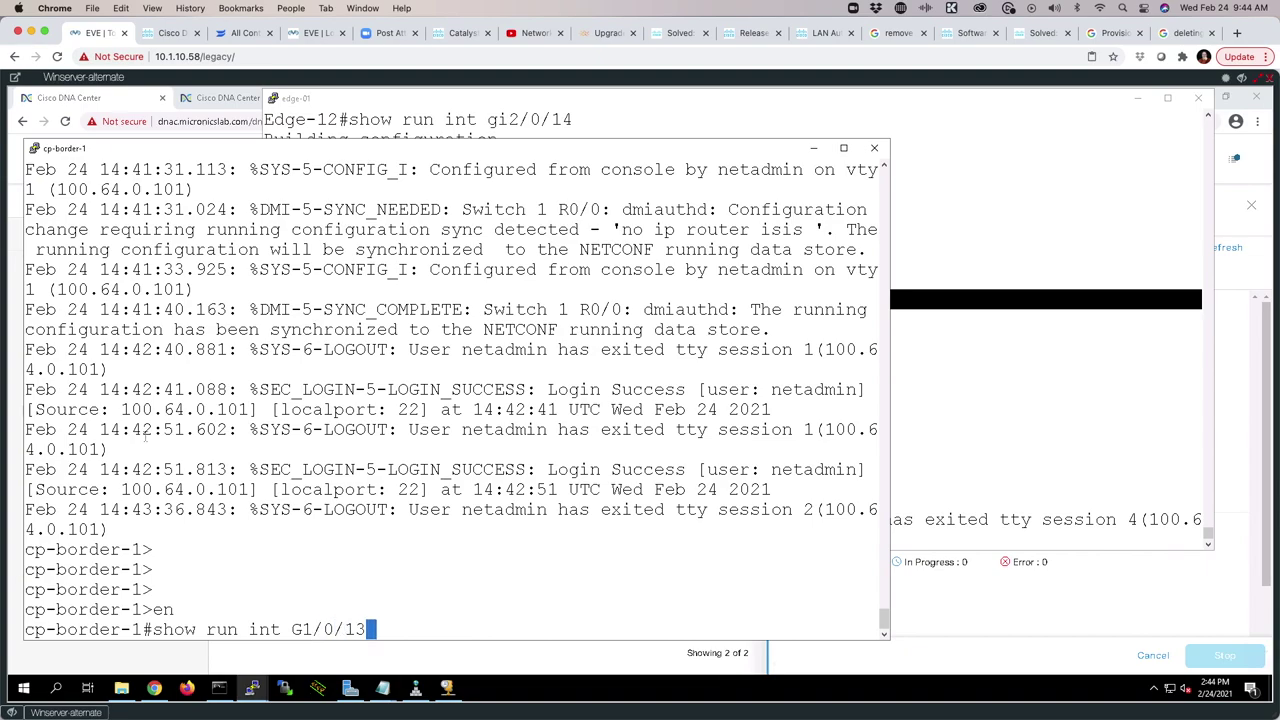
key("Return")
Show cp-border-1's G1/0/14 config with routed link 100.124.130.4
key("Up")
key("BackSpace")
type("14")
key("BackSpace")
key("BackSpace")
type("4")
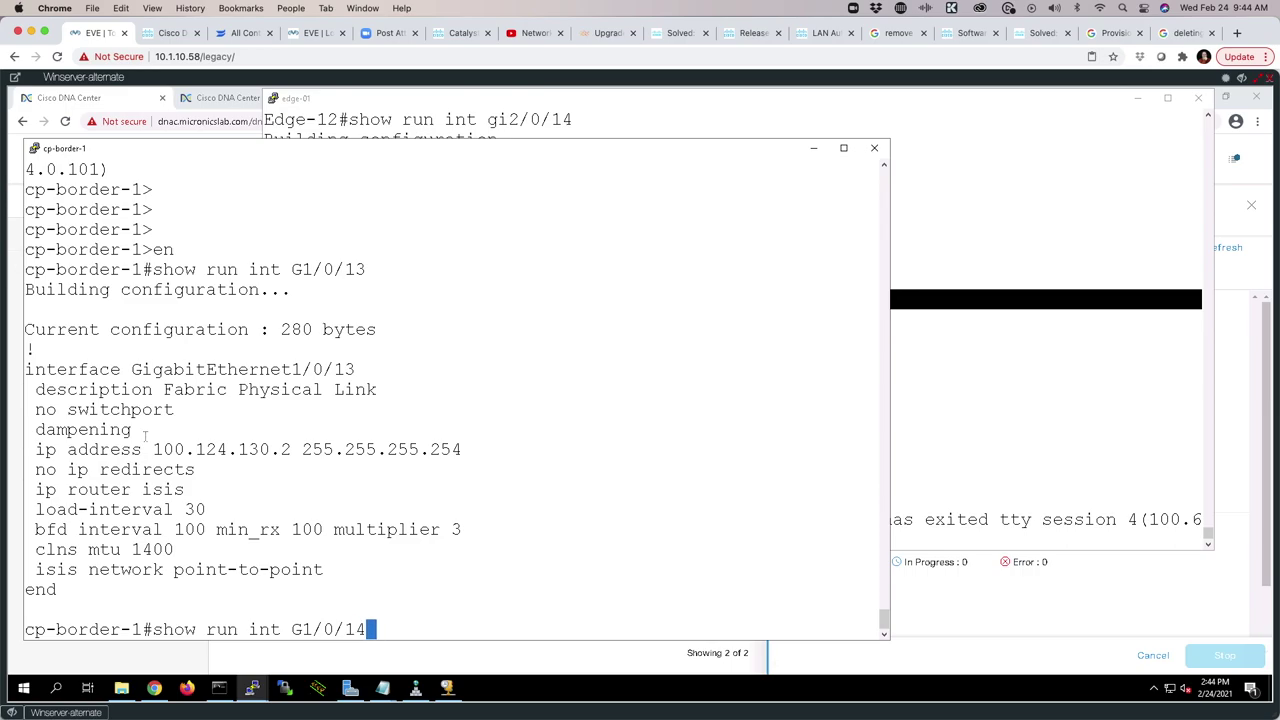
key("Return")
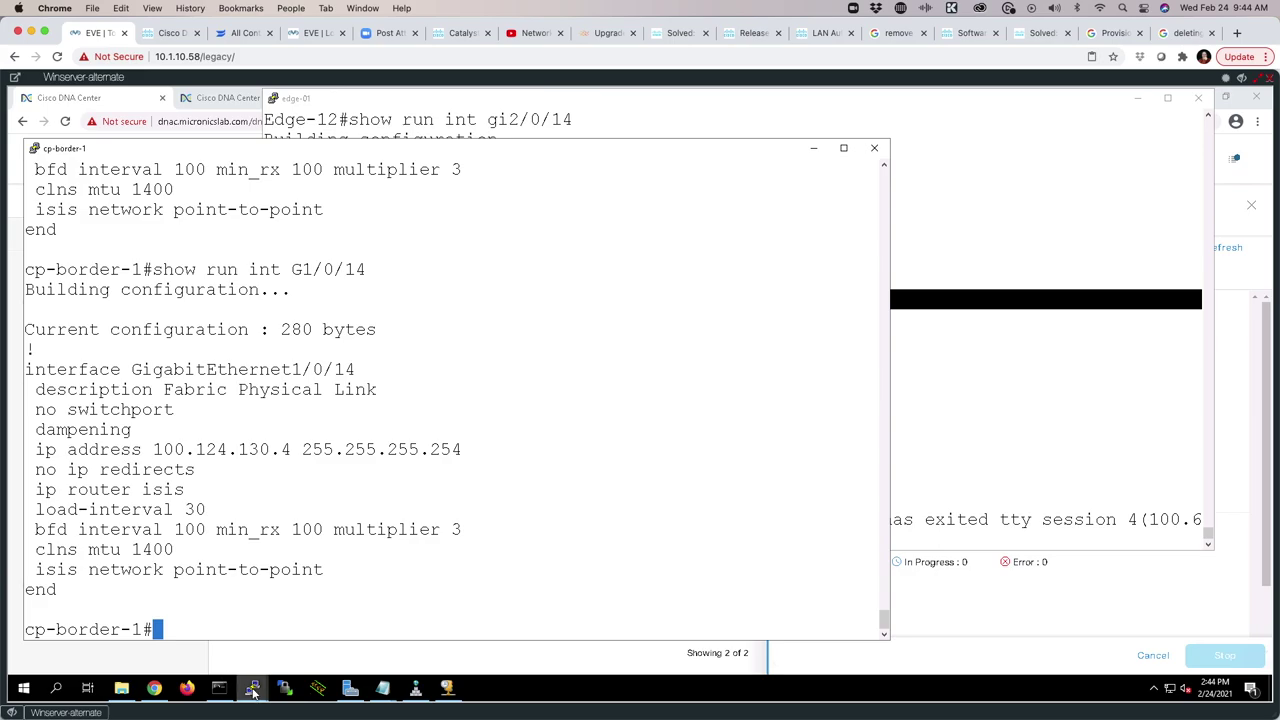
mouse_move(253, 693)
left_click(330, 632)
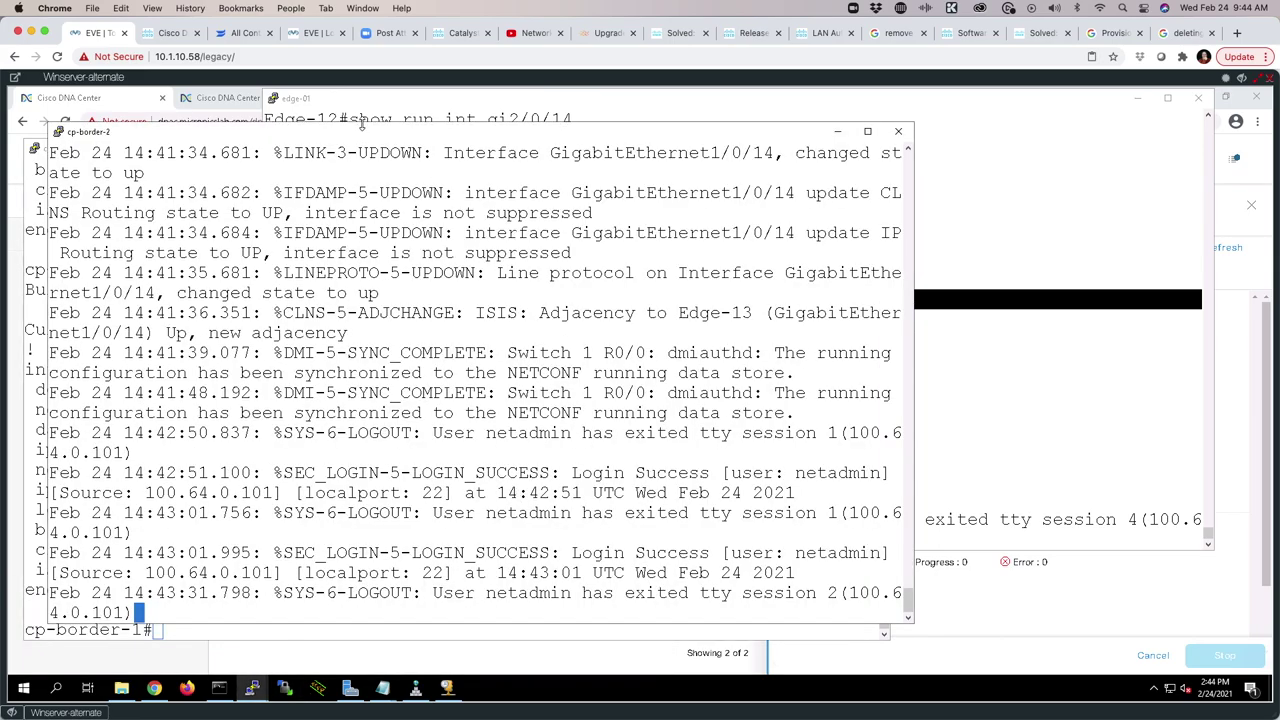
On cp-border-2, enter privileged mode and show the G1/0/13 interface config
left_click_drag(637, 138, 862, 147)
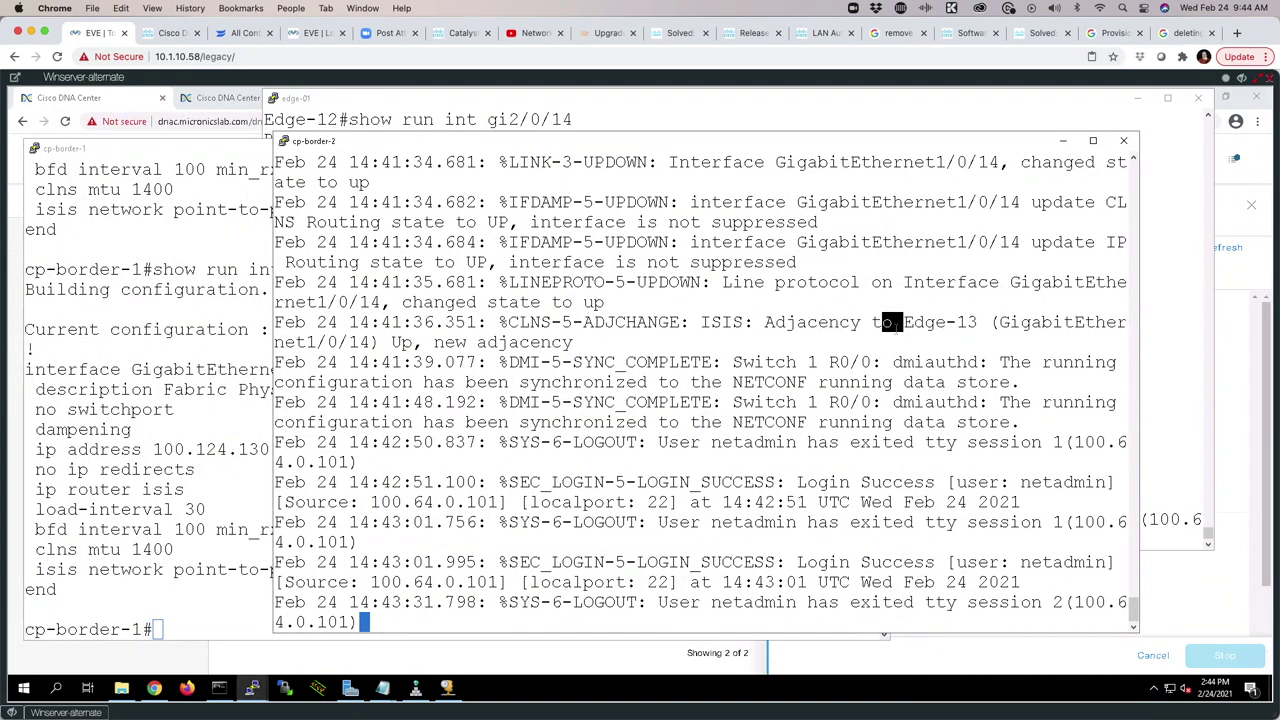
key("Return")
key("Return")
key("Return")
key("Return")
type("en")
key("Return")
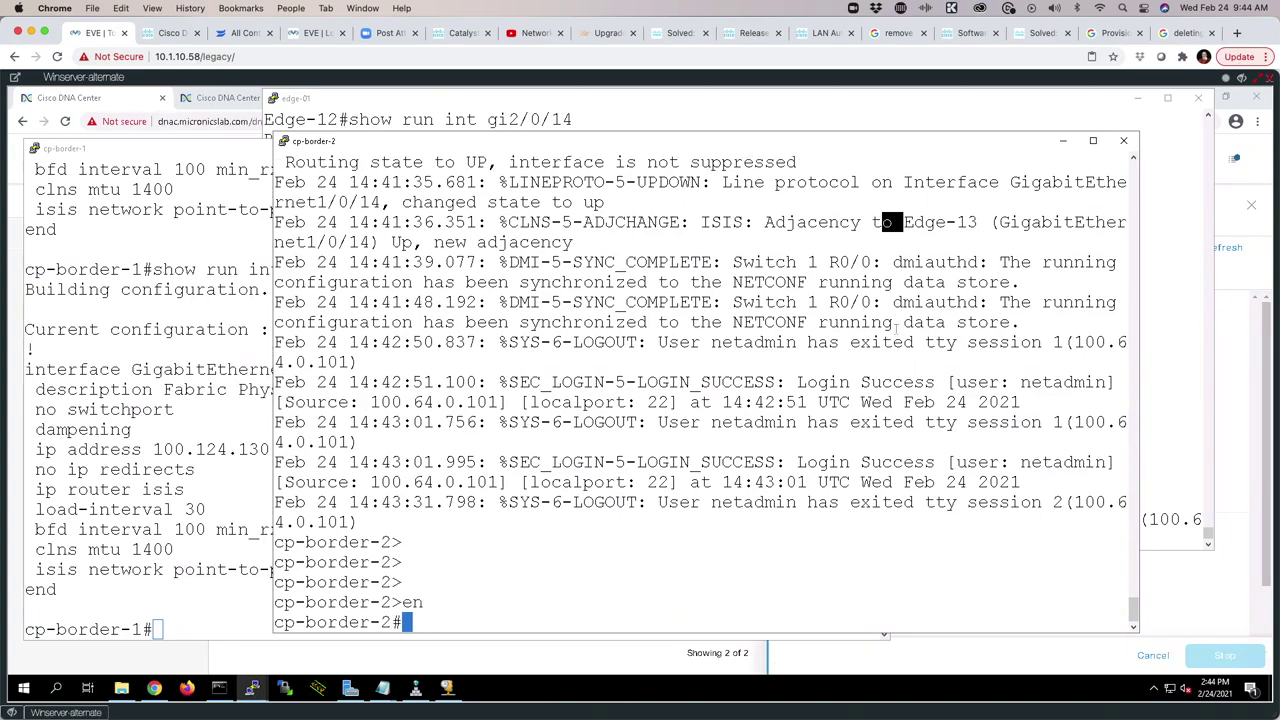
type("show run ")
type("| inc")
key("BackSpace")
key("BackSpace")
key("BackSpace")
key("BackSpace")
key("BackSpace")
key("BackSpace")
type("int")
key("Tab")
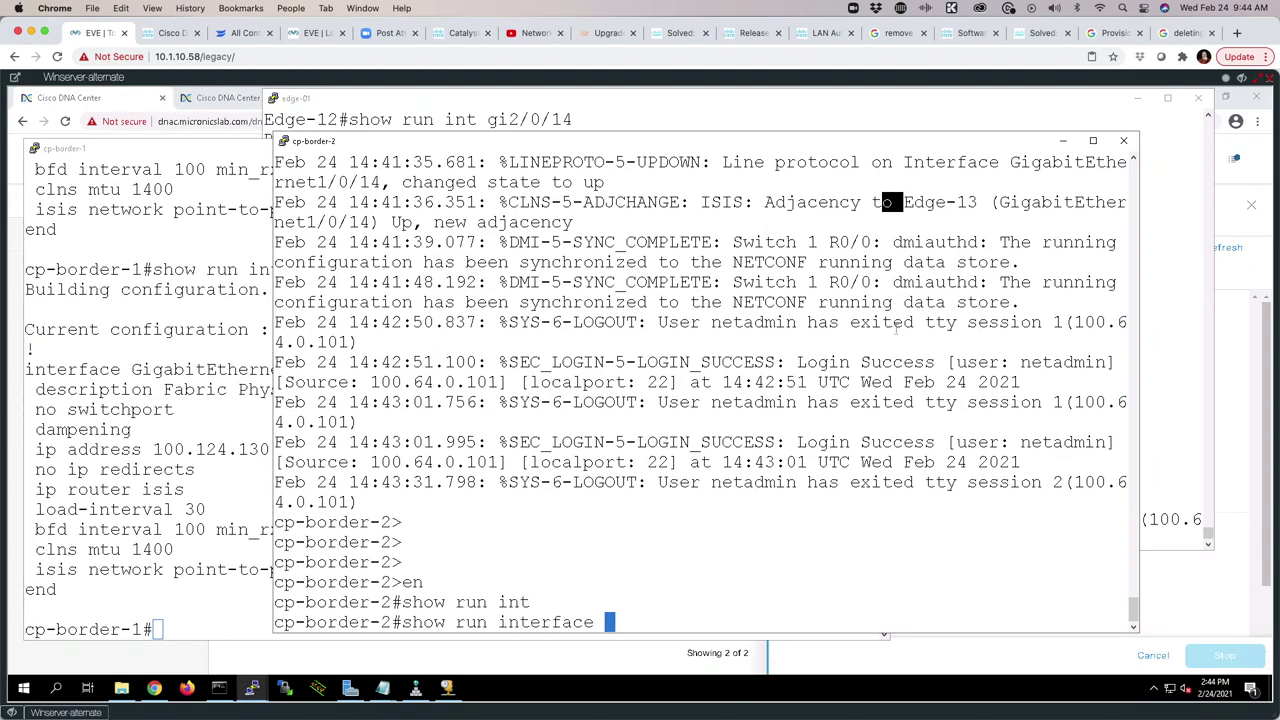
type("G1/1")
key("BackSpace")
type("0/13")
key("Return")
Show cp-border-2's G1/0/14 config, then check LAN Automation Status now reads Completed
key("Up")
key("BackSpace")
type("4")
key("Return")
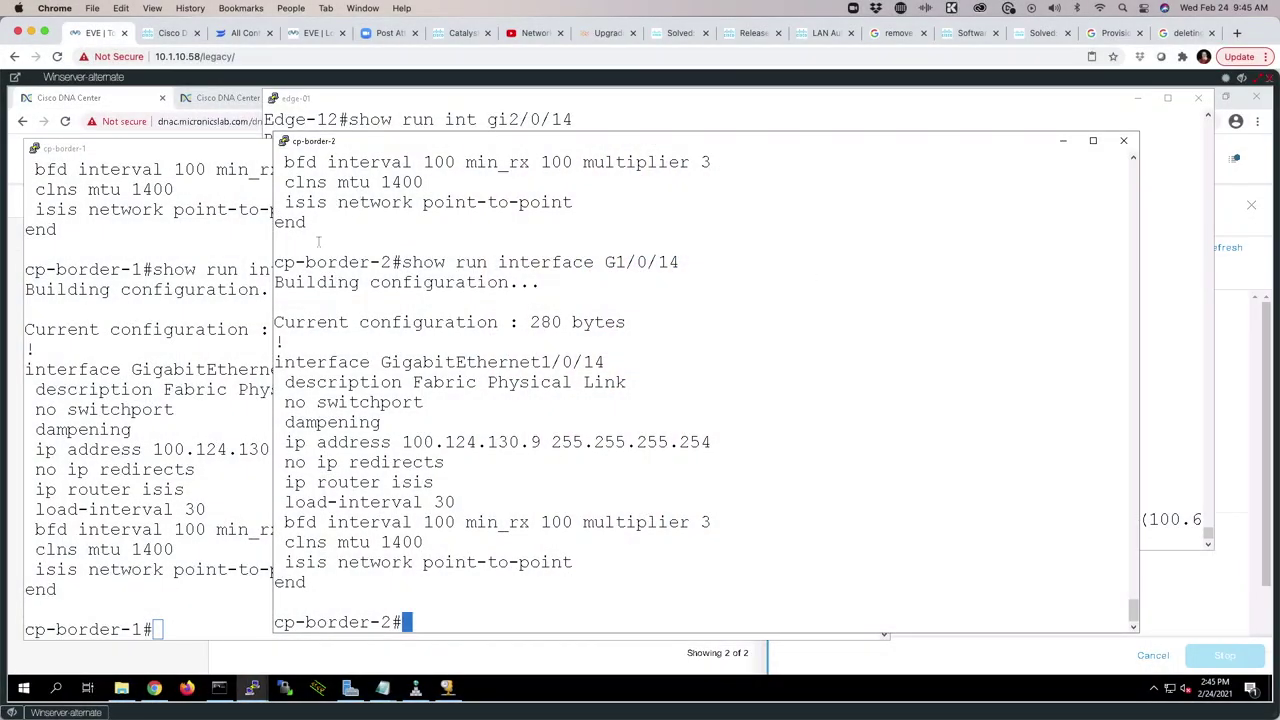
left_click(124, 97)
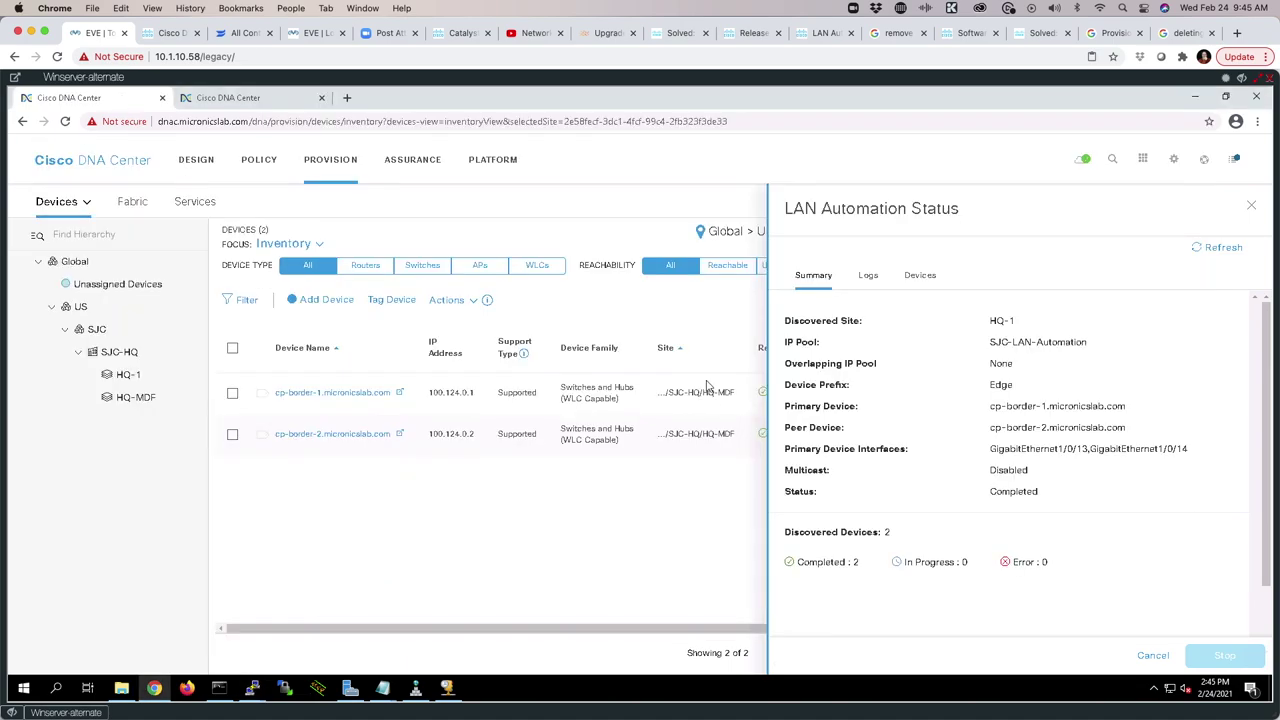
Close LAN Automation Status and open the CiscoFabric SJC fabric topology from Provision > Fabric
left_click(1251, 205)
left_click(131, 202)
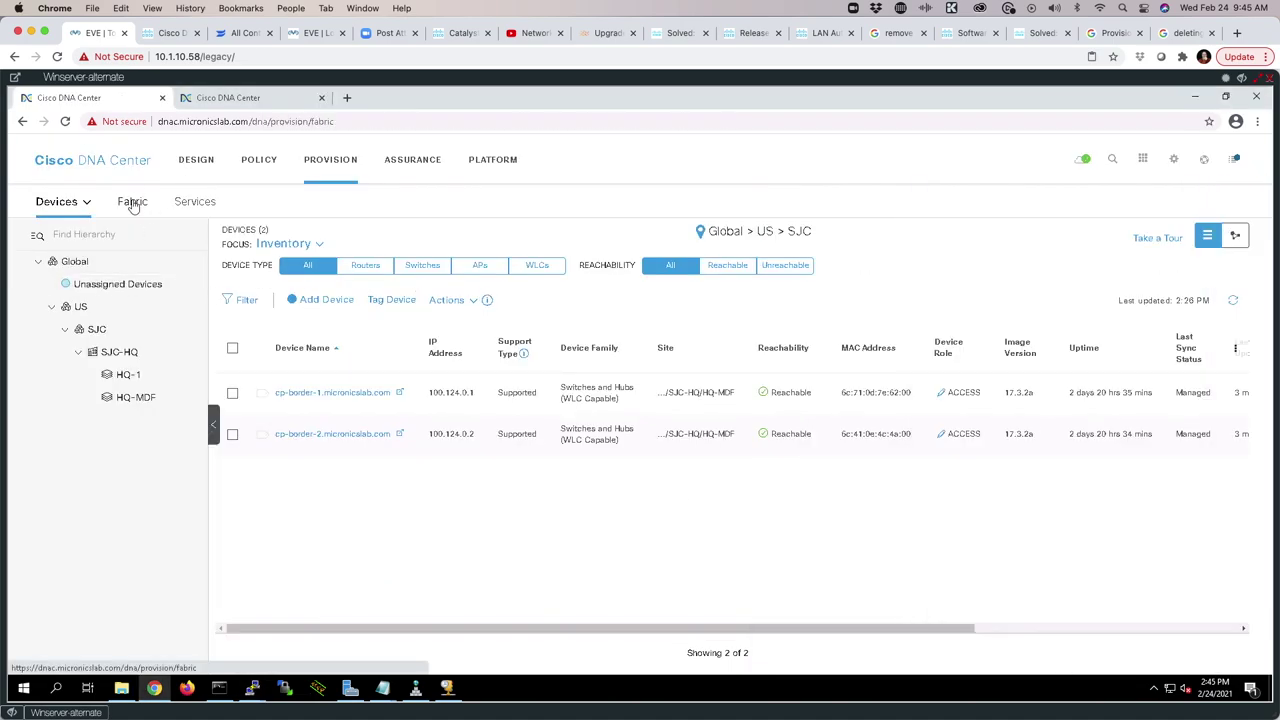
left_click(305, 436)
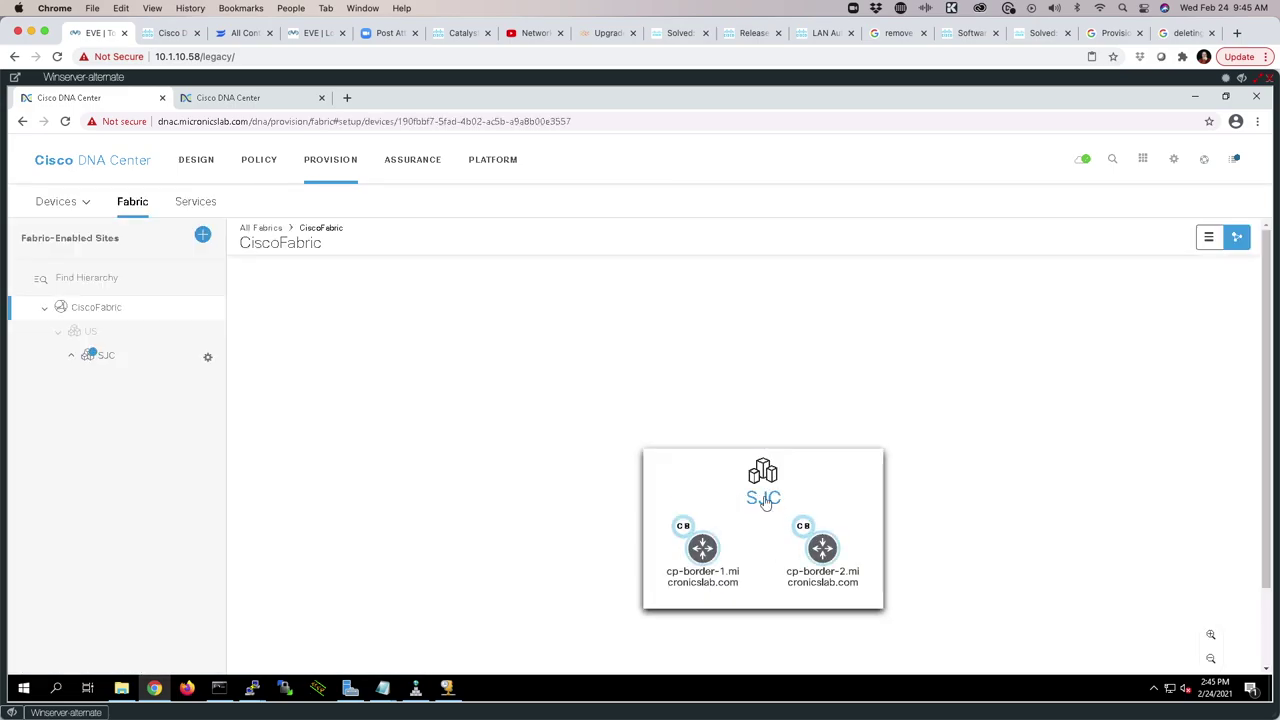
left_click(765, 499)
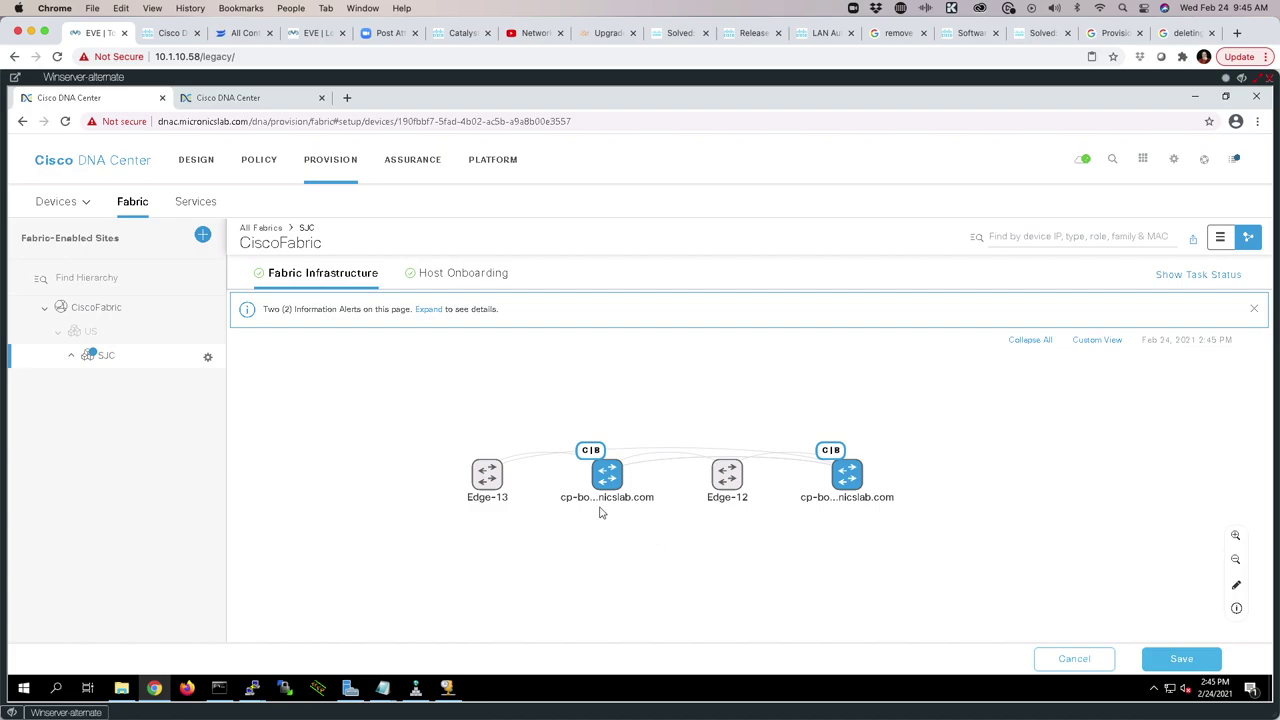
Drag cp-border-1 and cp-border-2 to the top row, with Edge-12 and Edge-13 beneath them
left_click_drag(847, 476, 365, 395)
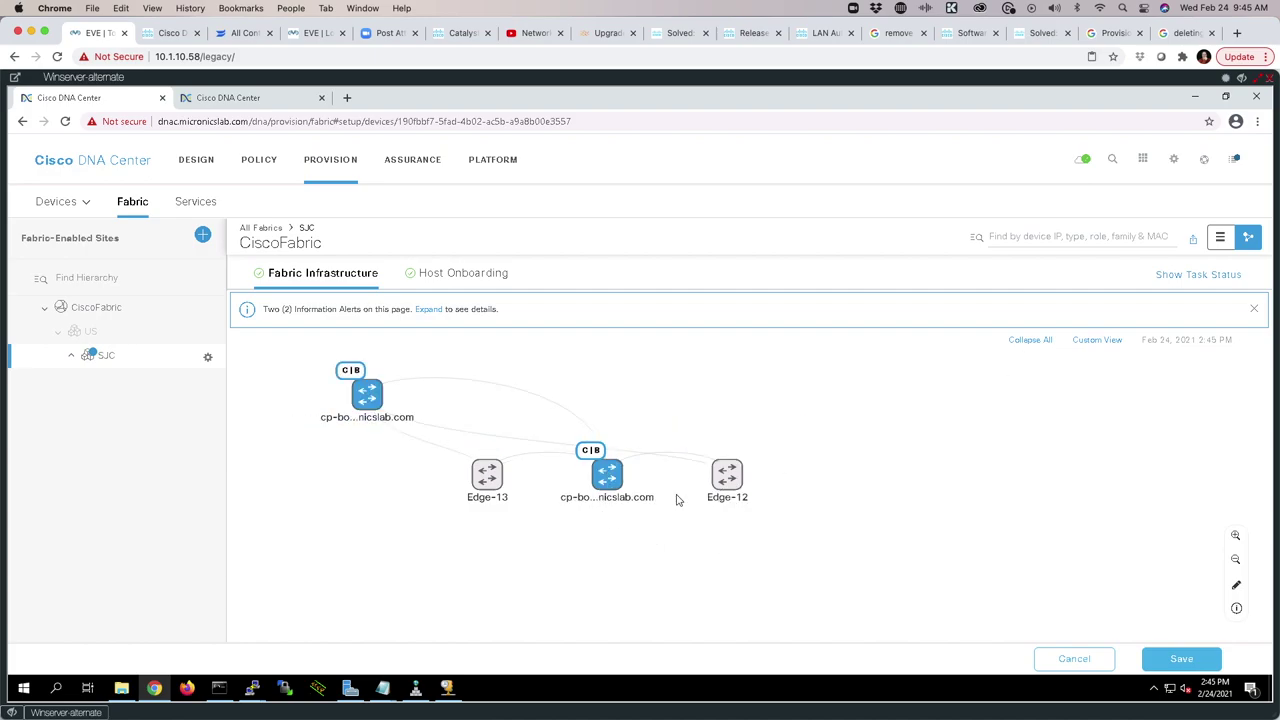
left_click_drag(607, 474, 523, 390)
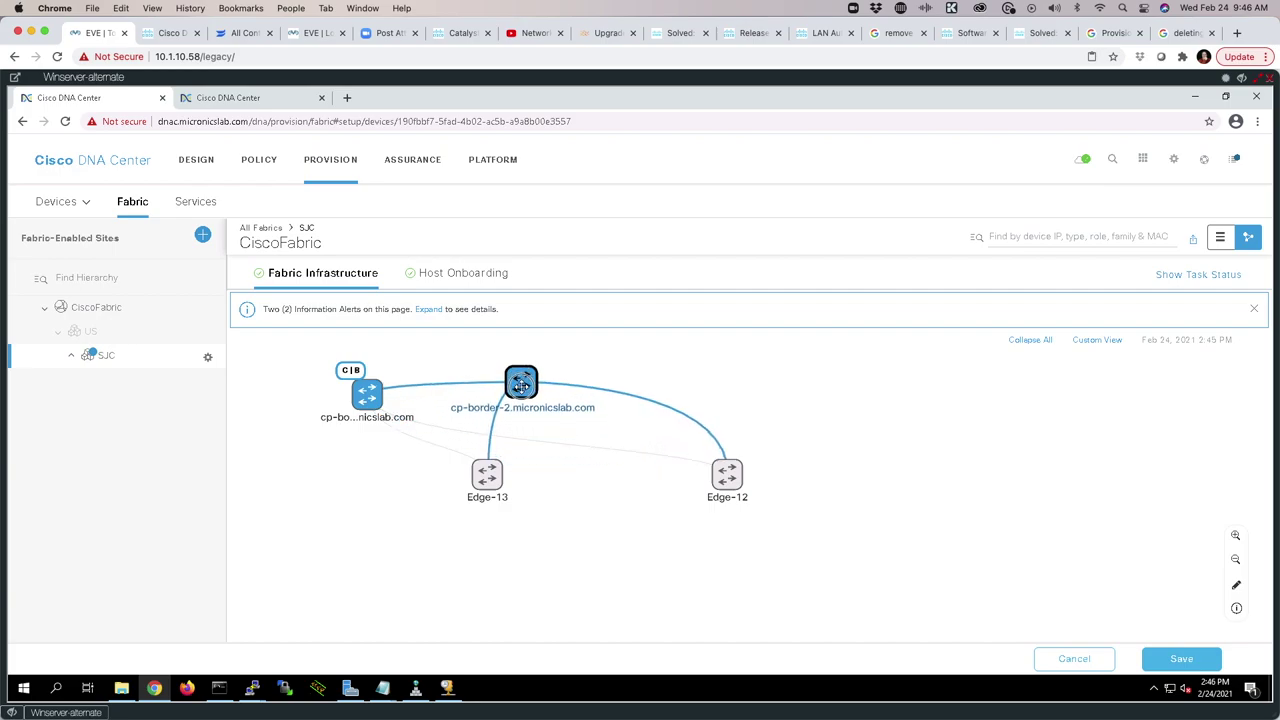
left_click_drag(737, 479, 366, 480)
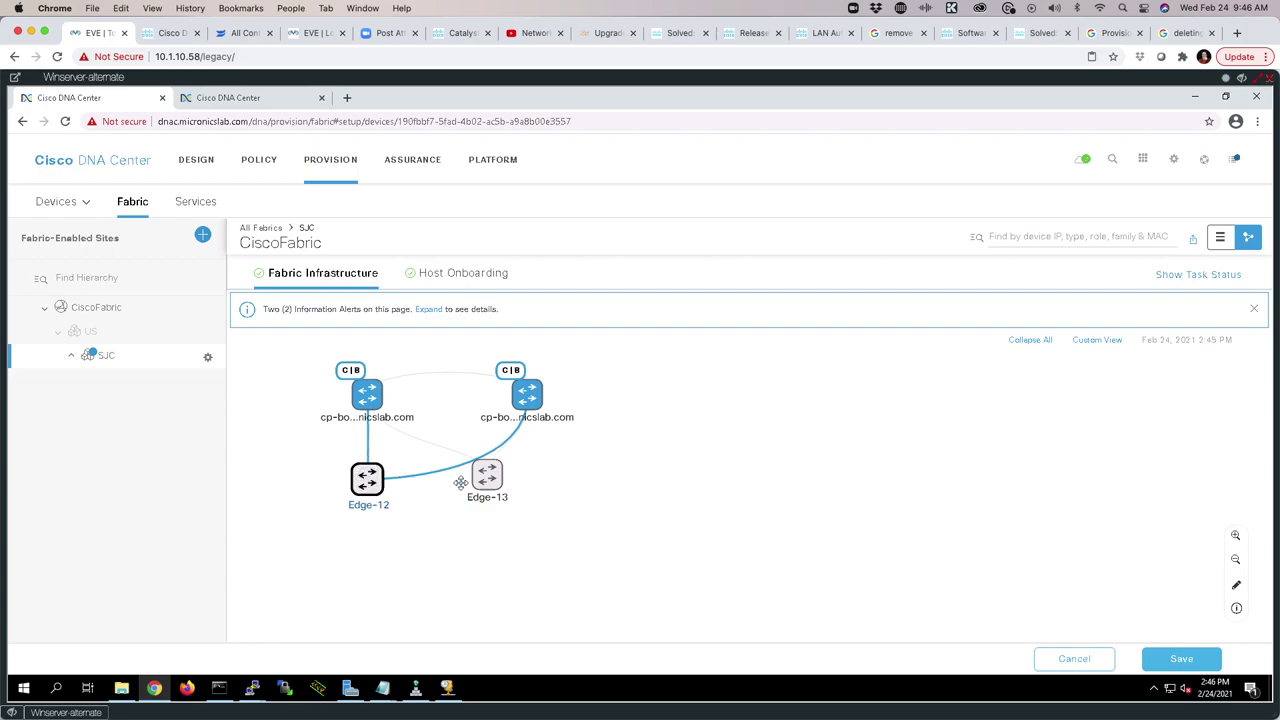
left_click_drag(487, 476, 526, 486)
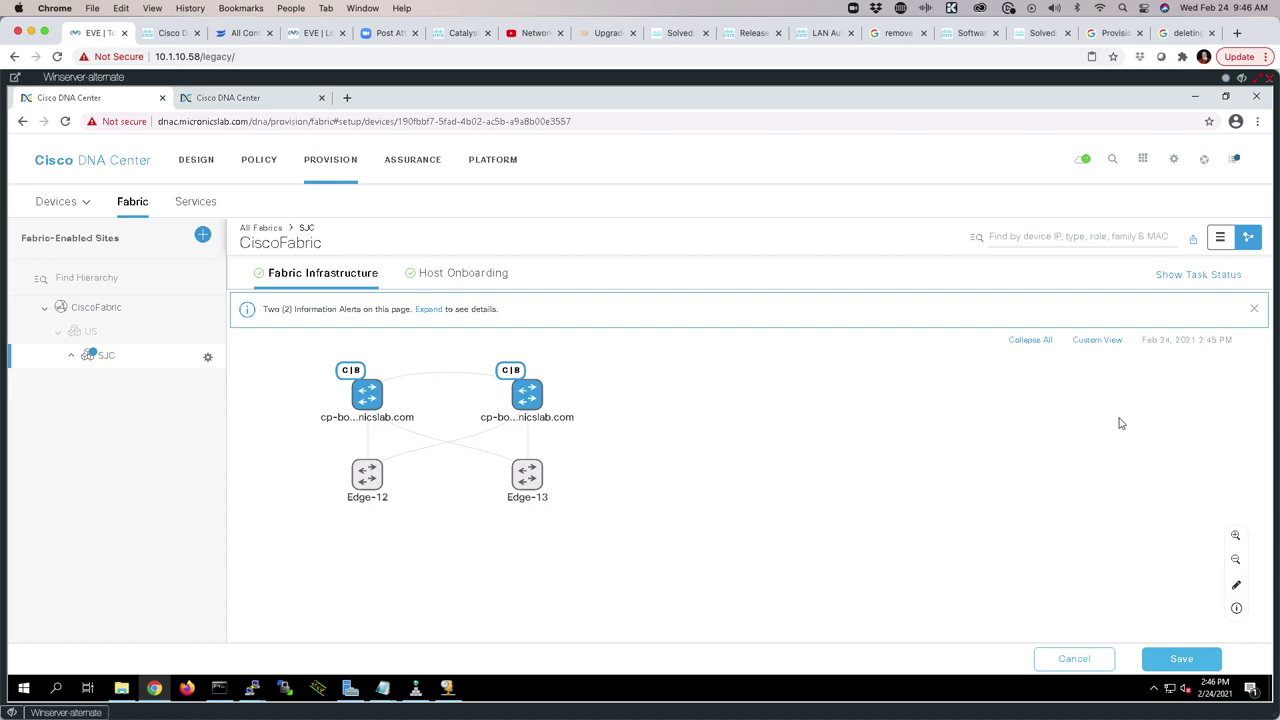
Save the current topology arrangement as a new custom view named MyCustomView
left_click(1096, 342)
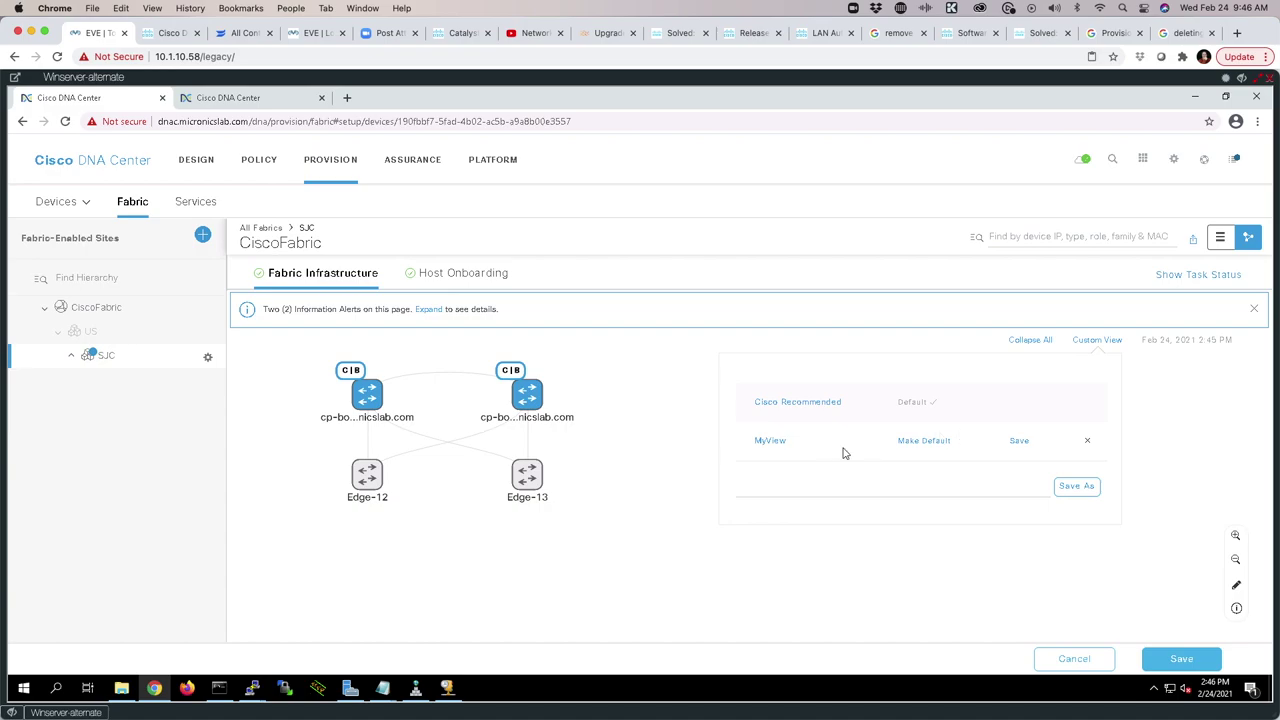
left_click(786, 486)
type("MyCustomView")
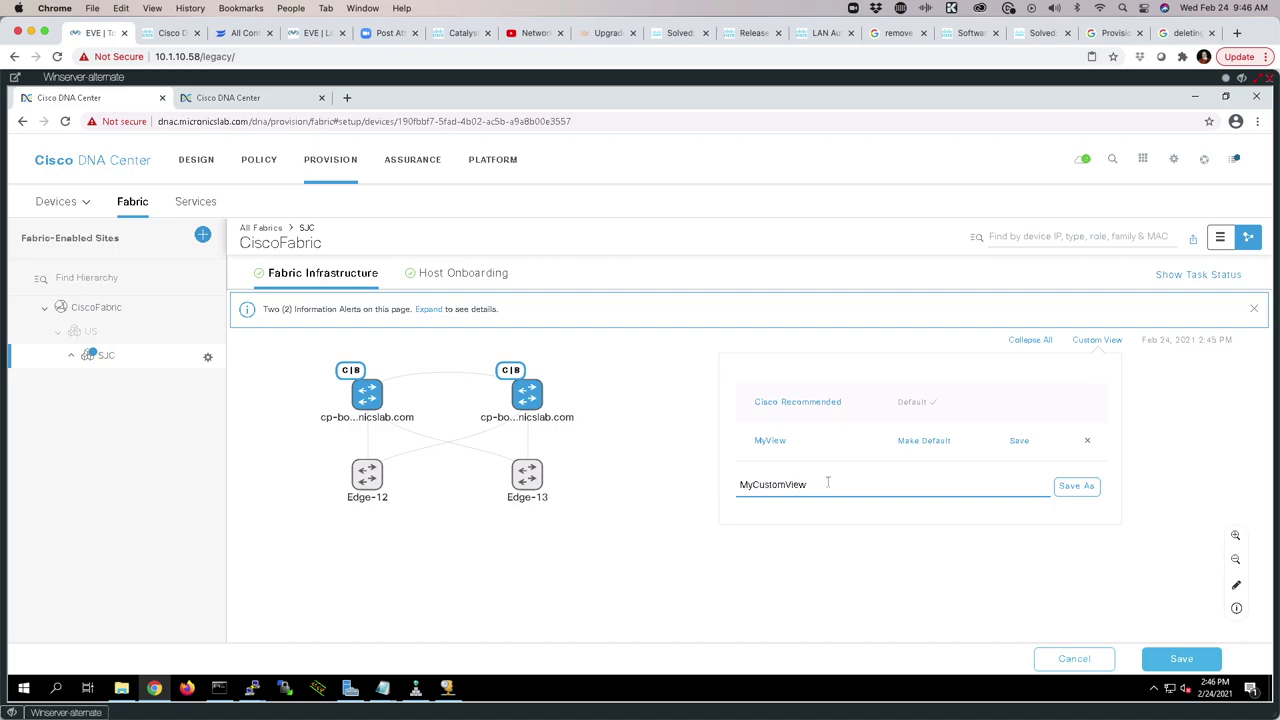
left_click(1076, 486)
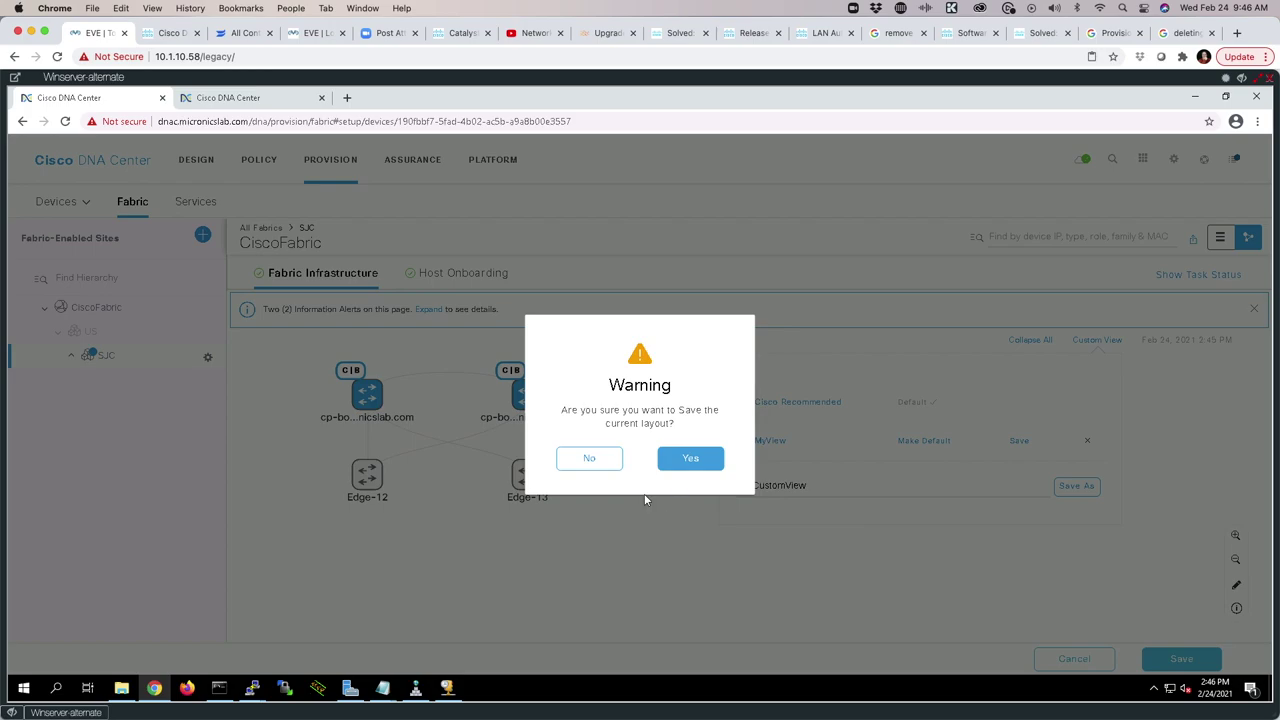
left_click(690, 459)
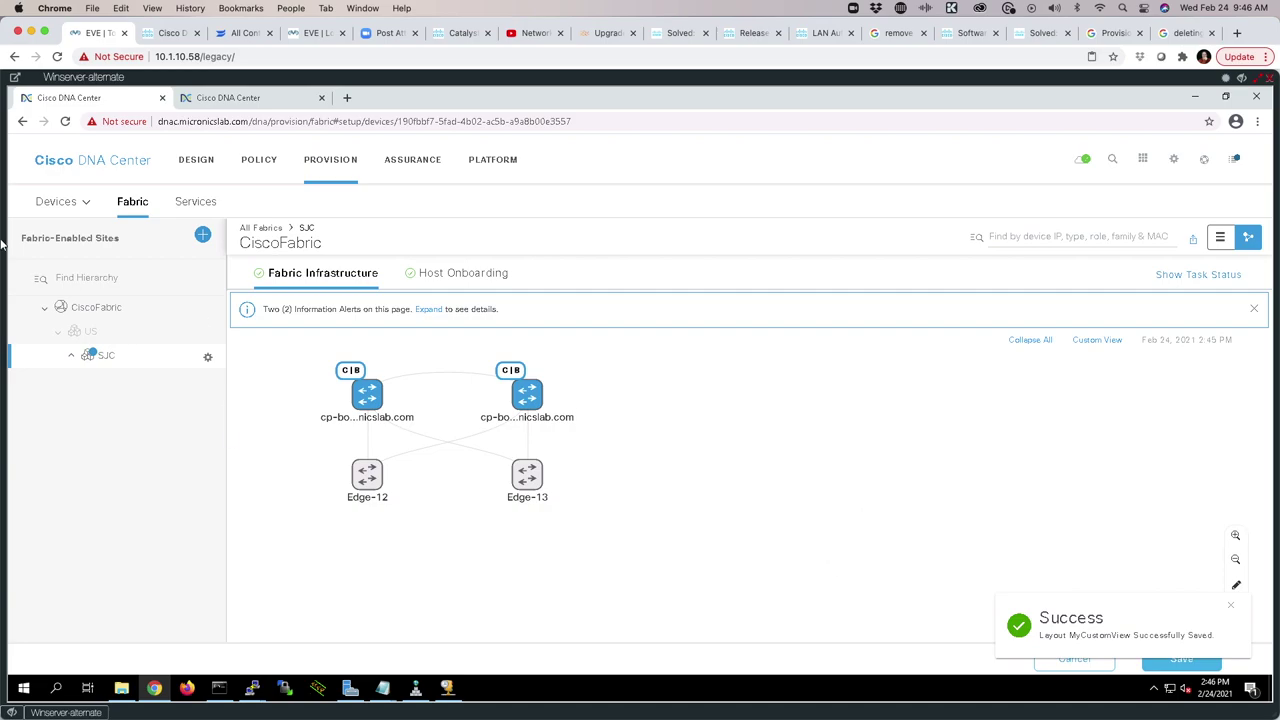
Reload the topology and load the MyCustomView layout from the saved views
left_click(75, 307)
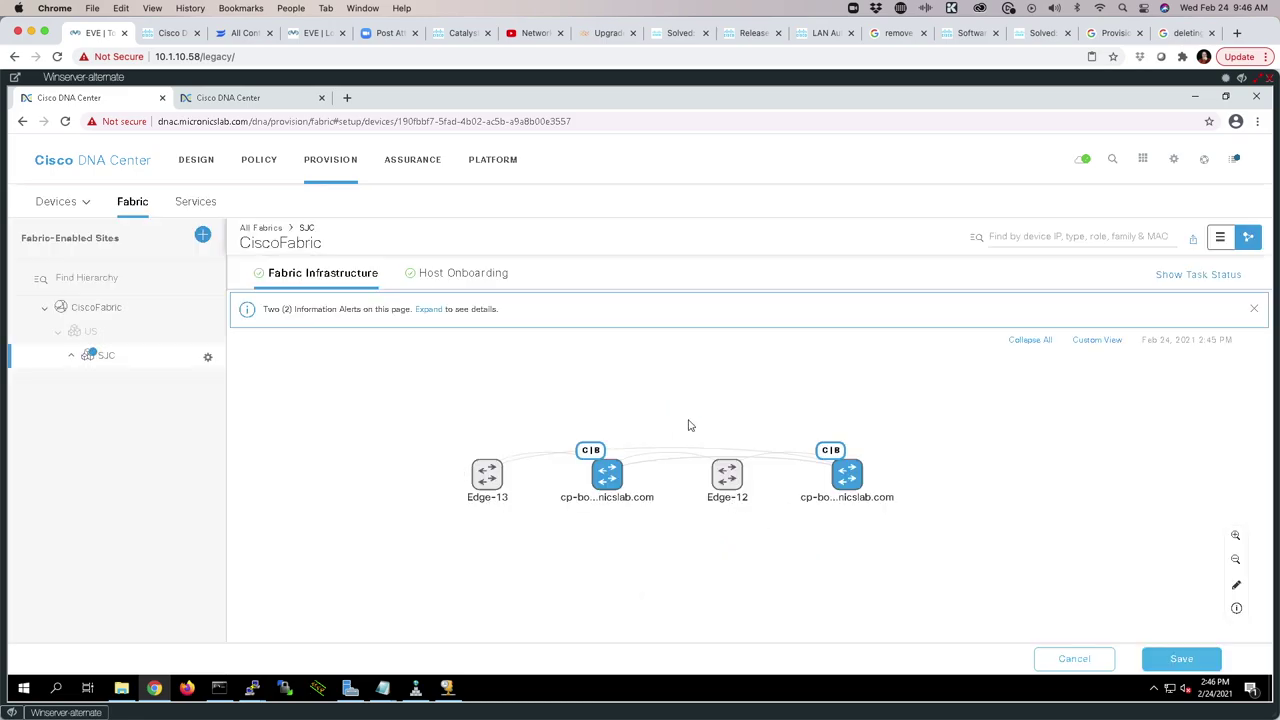
left_click(1105, 341)
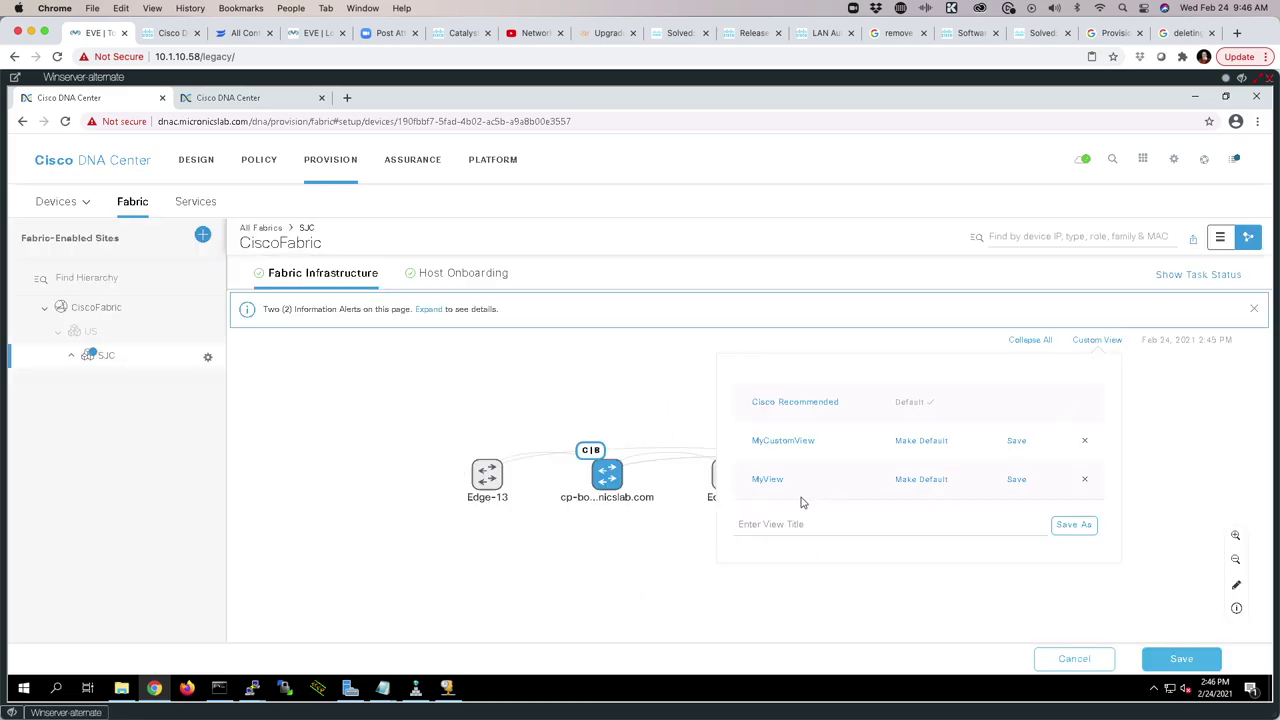
left_click(785, 441)
left_click(686, 462)
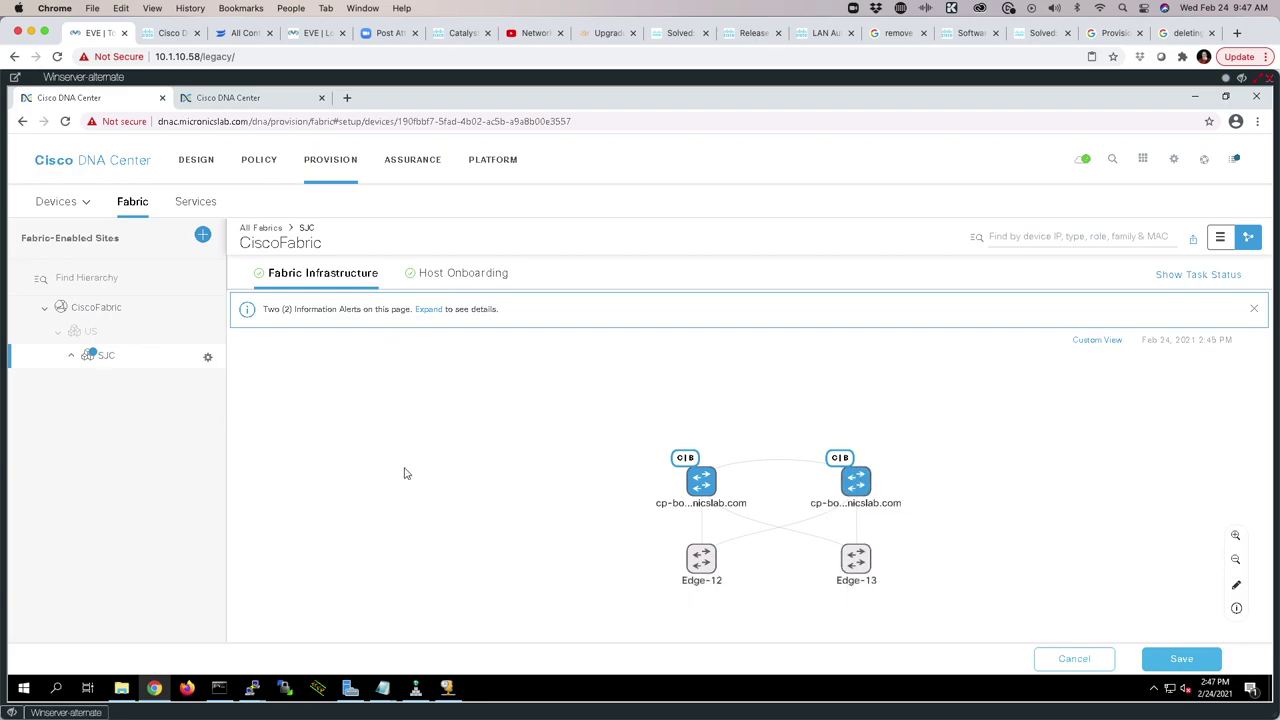
mouse_move(61, 205)
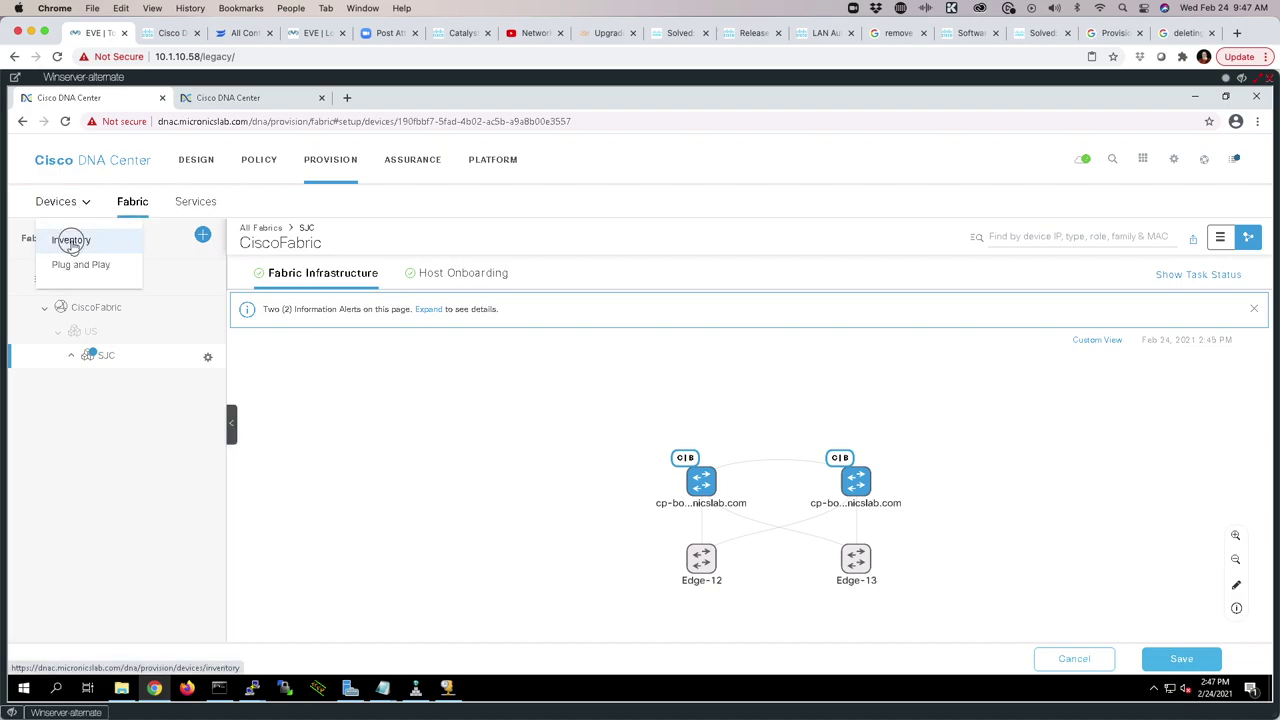
Select Edge-12 and Edge-13 in Inventory, provision them to SJC-HQ/HQ-1, and deploy now
left_click(68, 240)
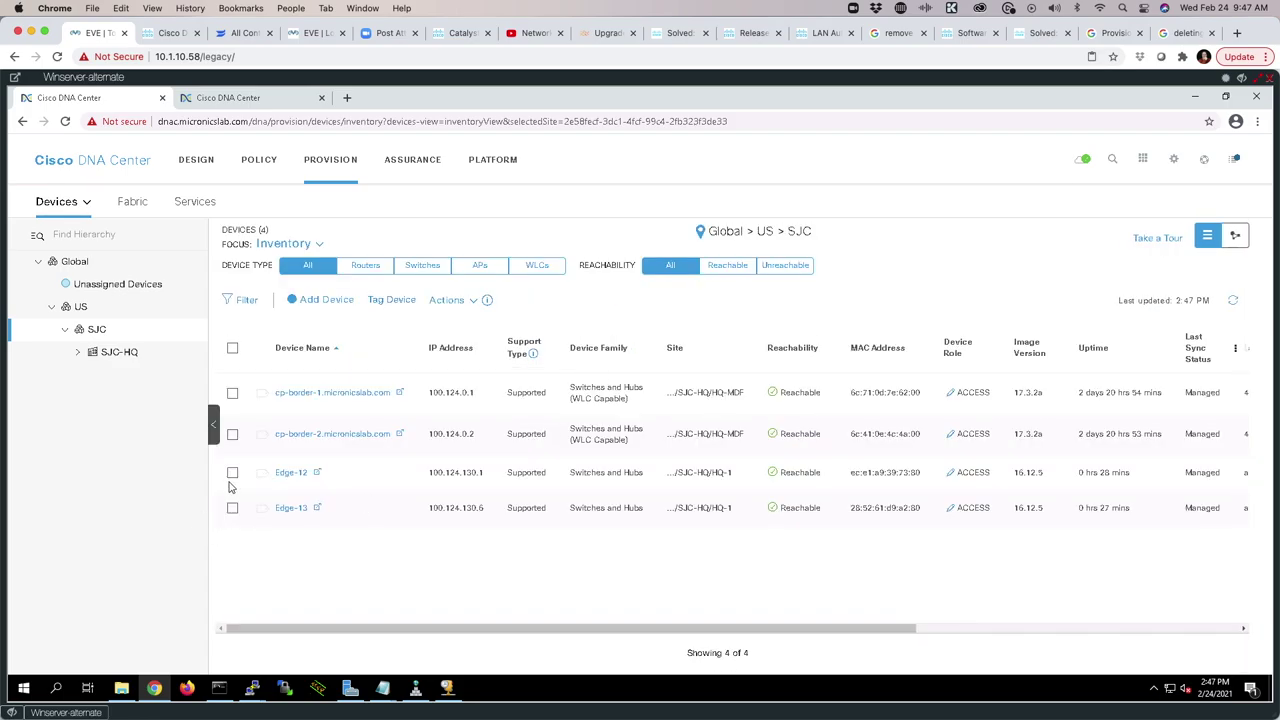
left_click(233, 474)
left_click(232, 509)
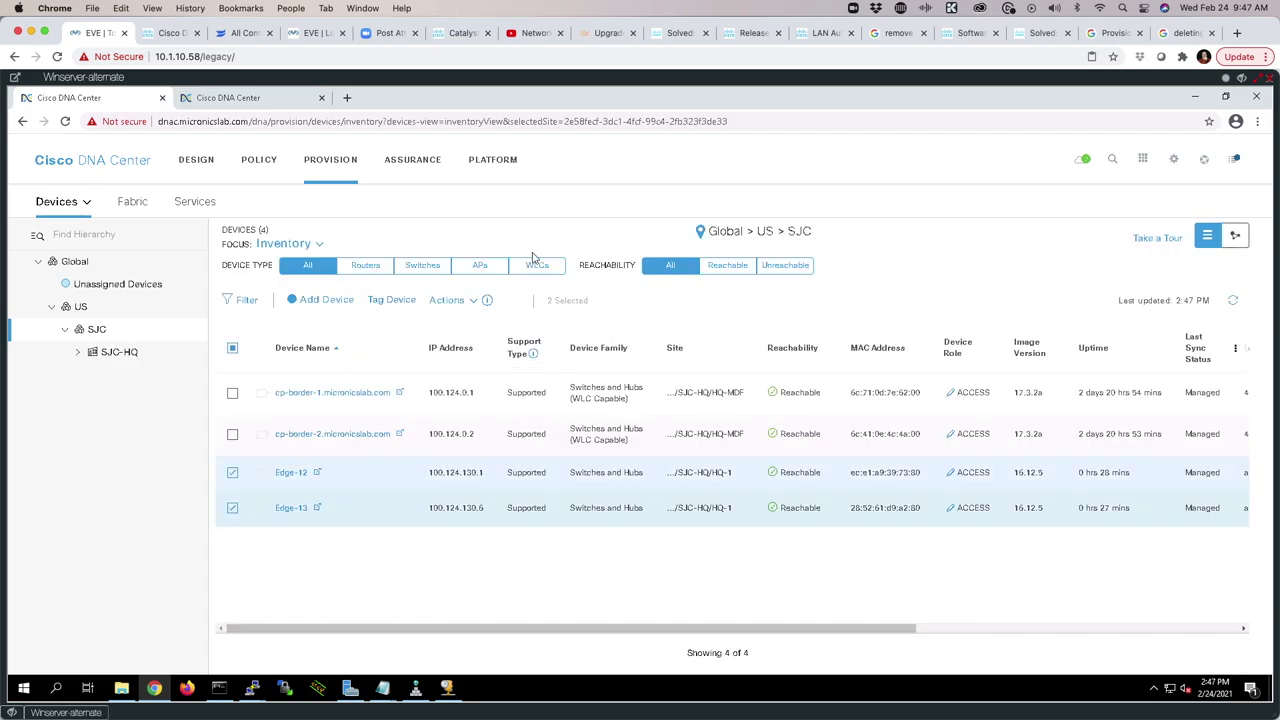
left_click(449, 300)
mouse_move(487, 383)
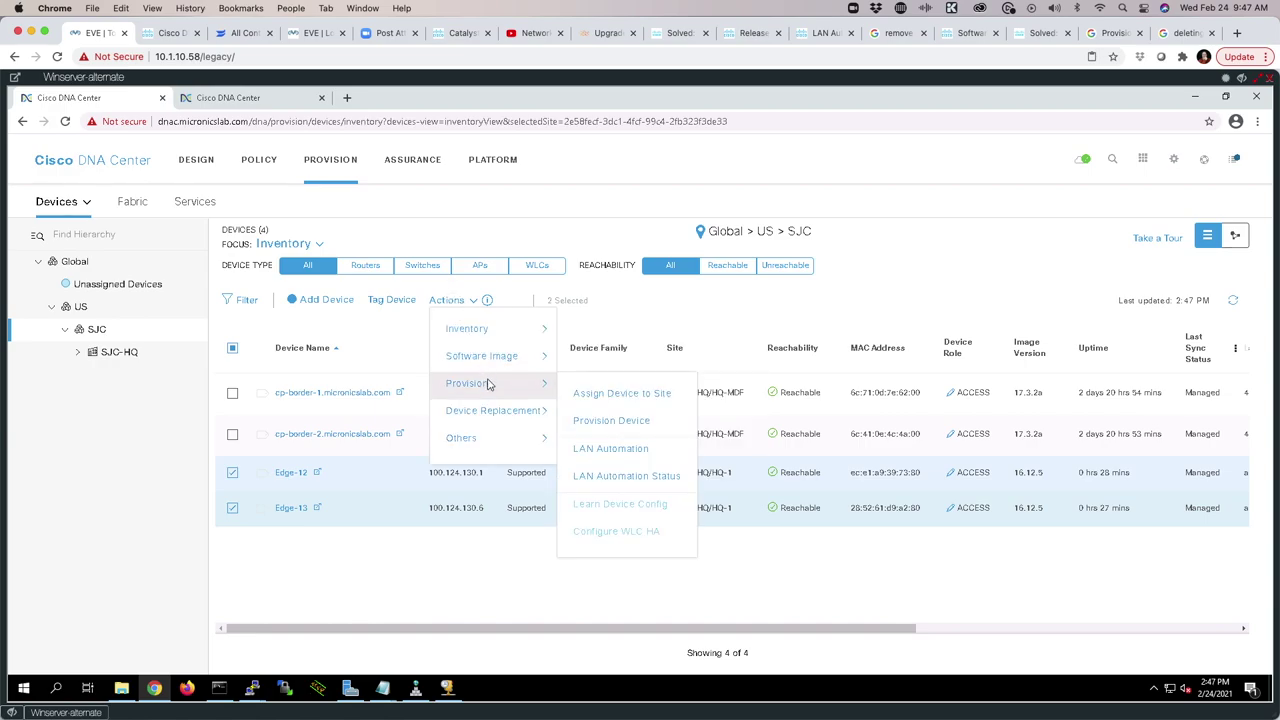
left_click(605, 422)
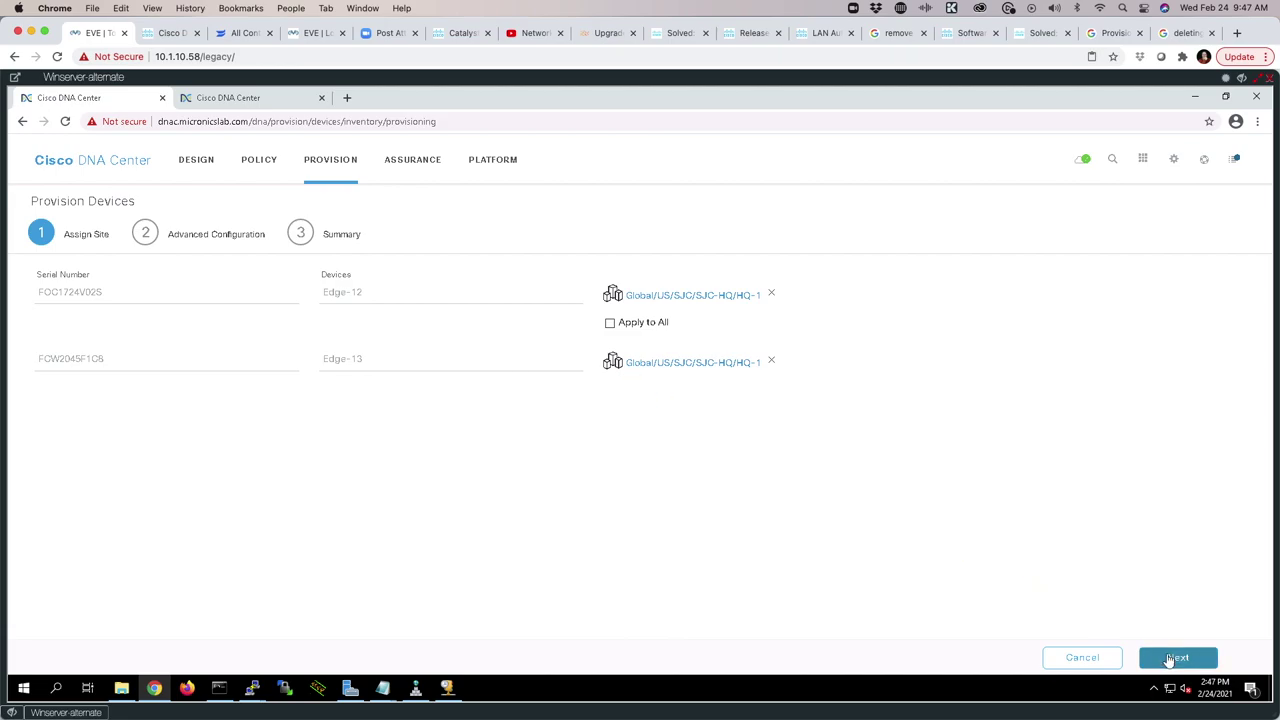
left_click(1168, 657)
left_click(1176, 660)
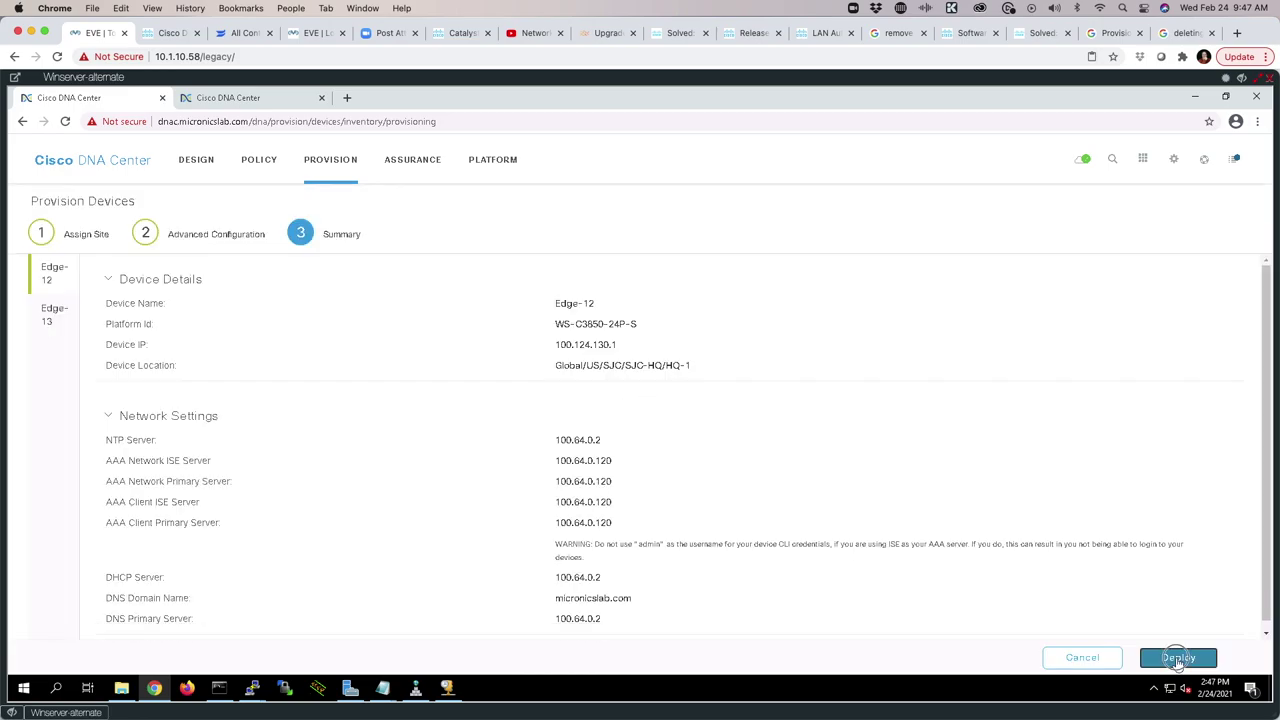
left_click(1172, 657)
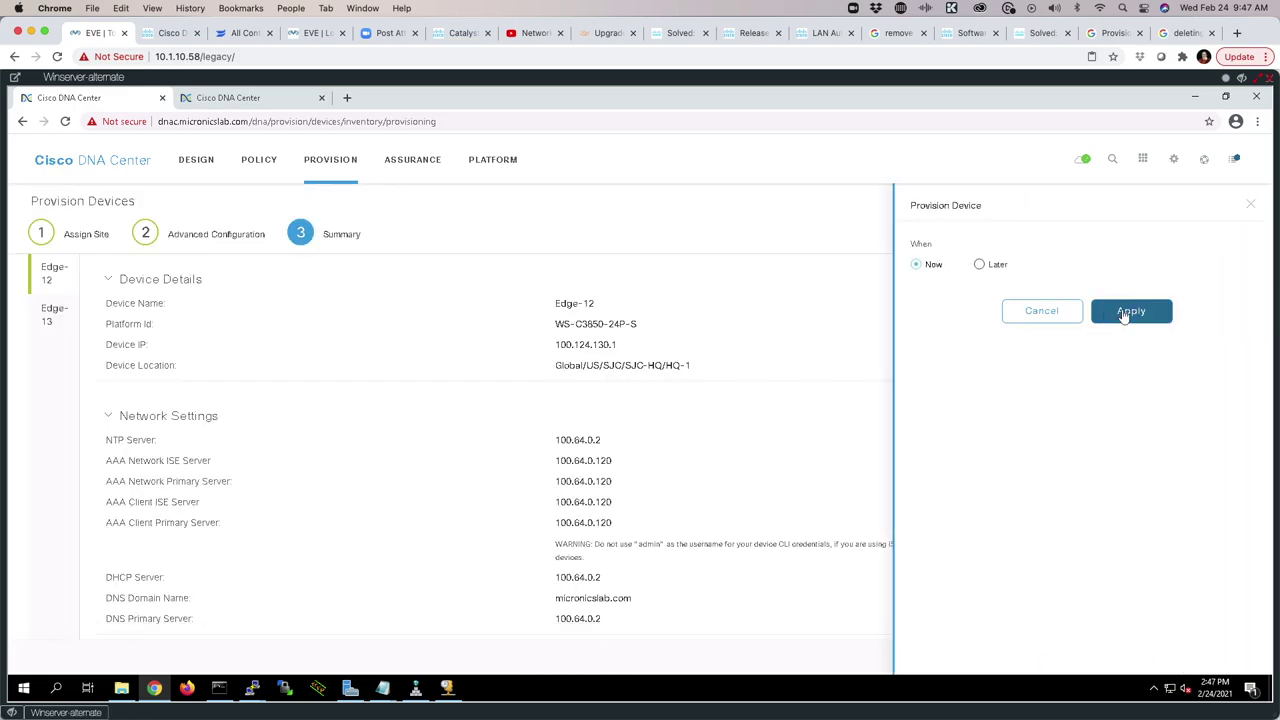
left_click(1122, 314)
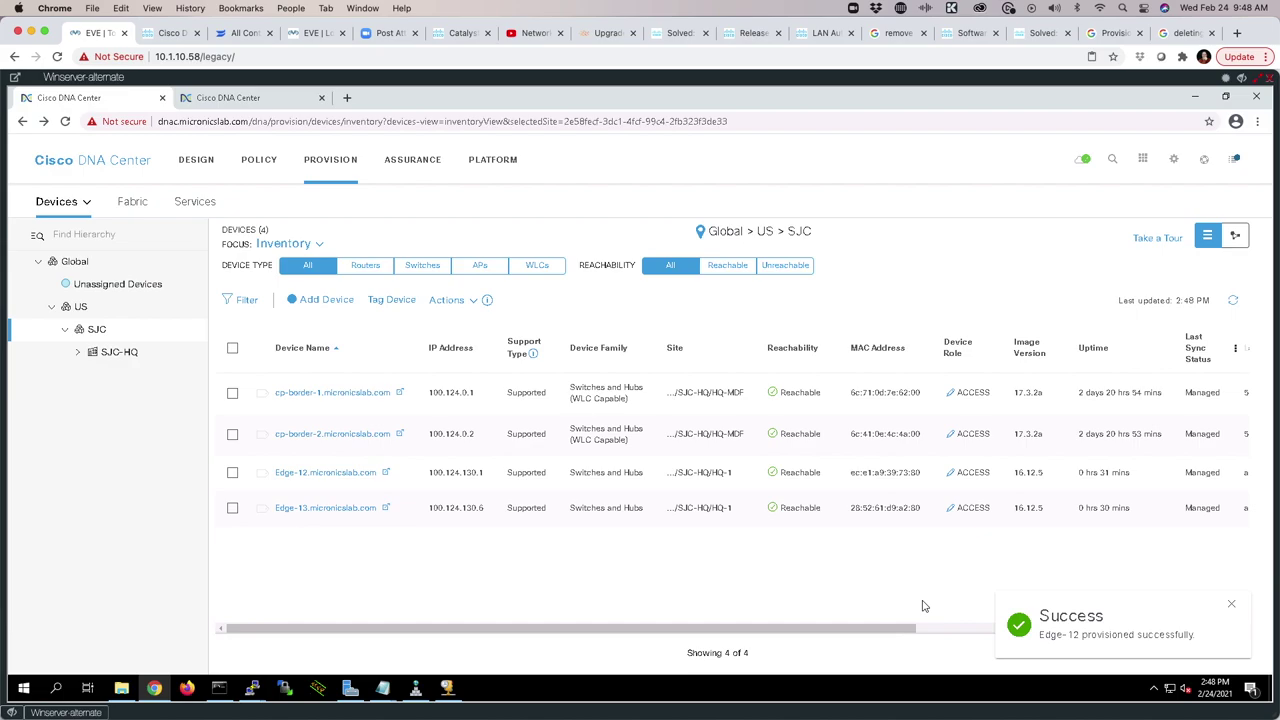
Open CiscoFabric's SJC site, load the MyCustomView layout, and bring up Edge-12's fabric roles
left_click(130, 202)
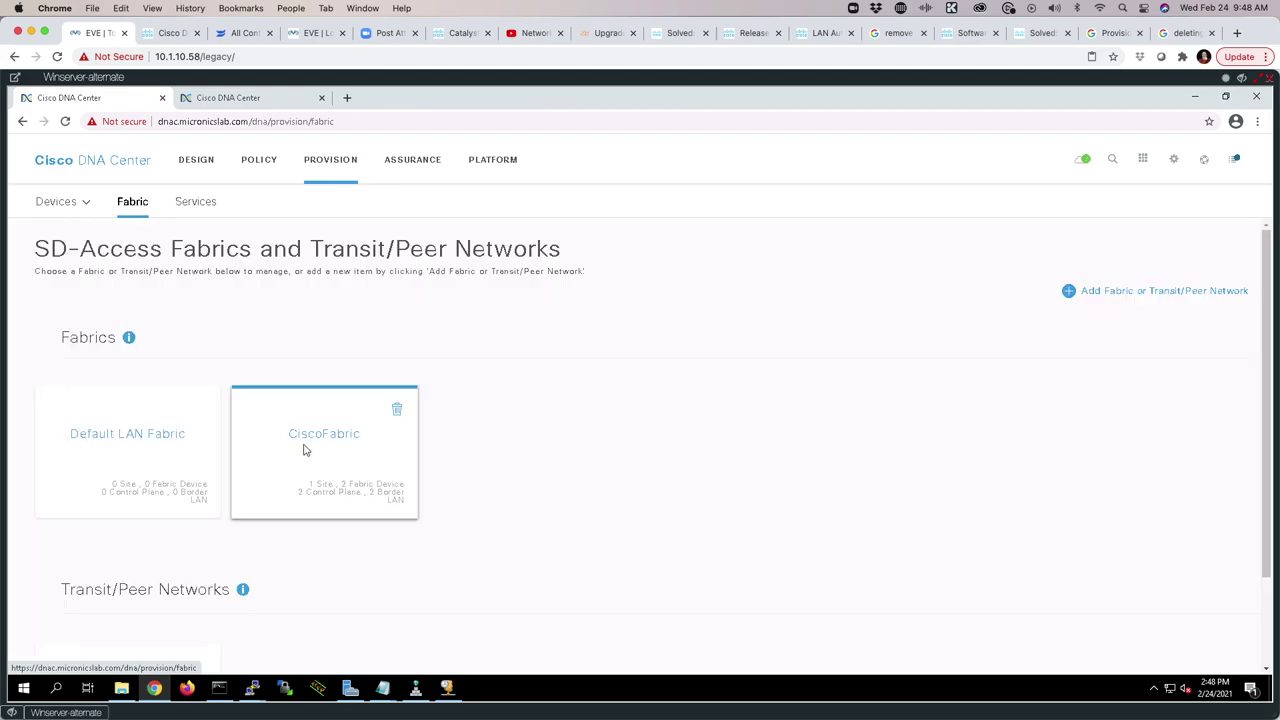
left_click(316, 436)
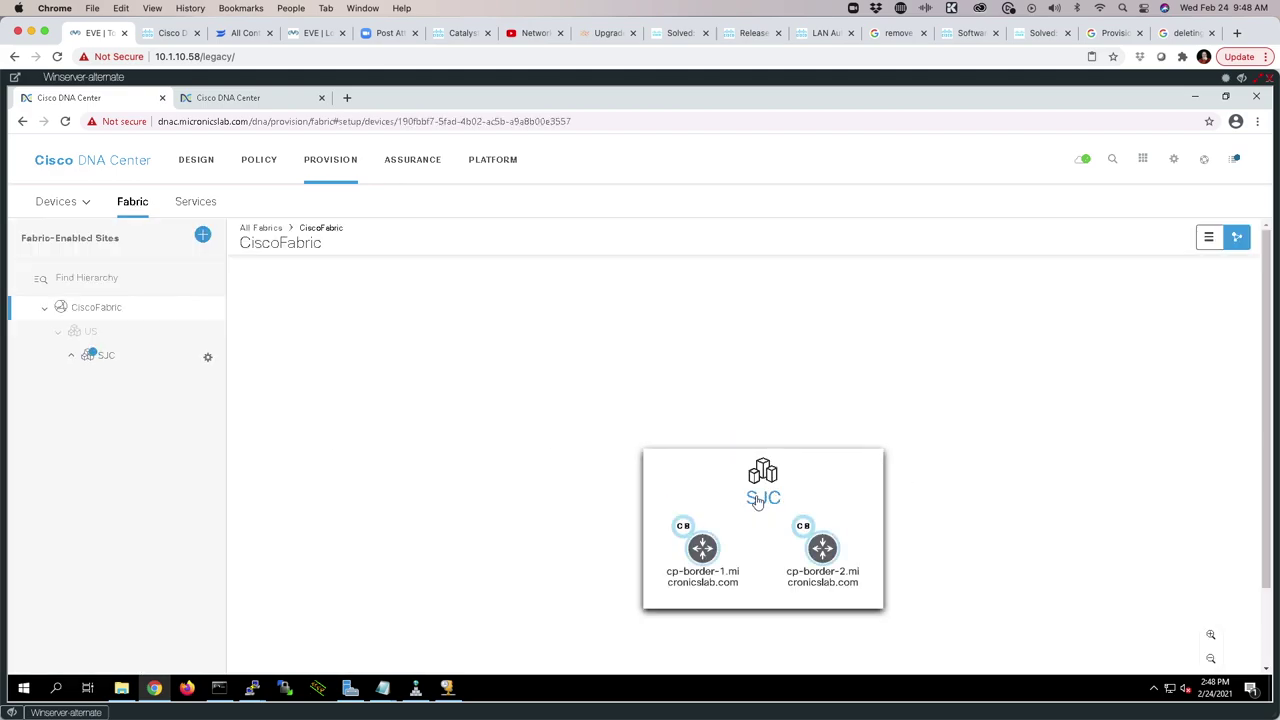
left_click(756, 500)
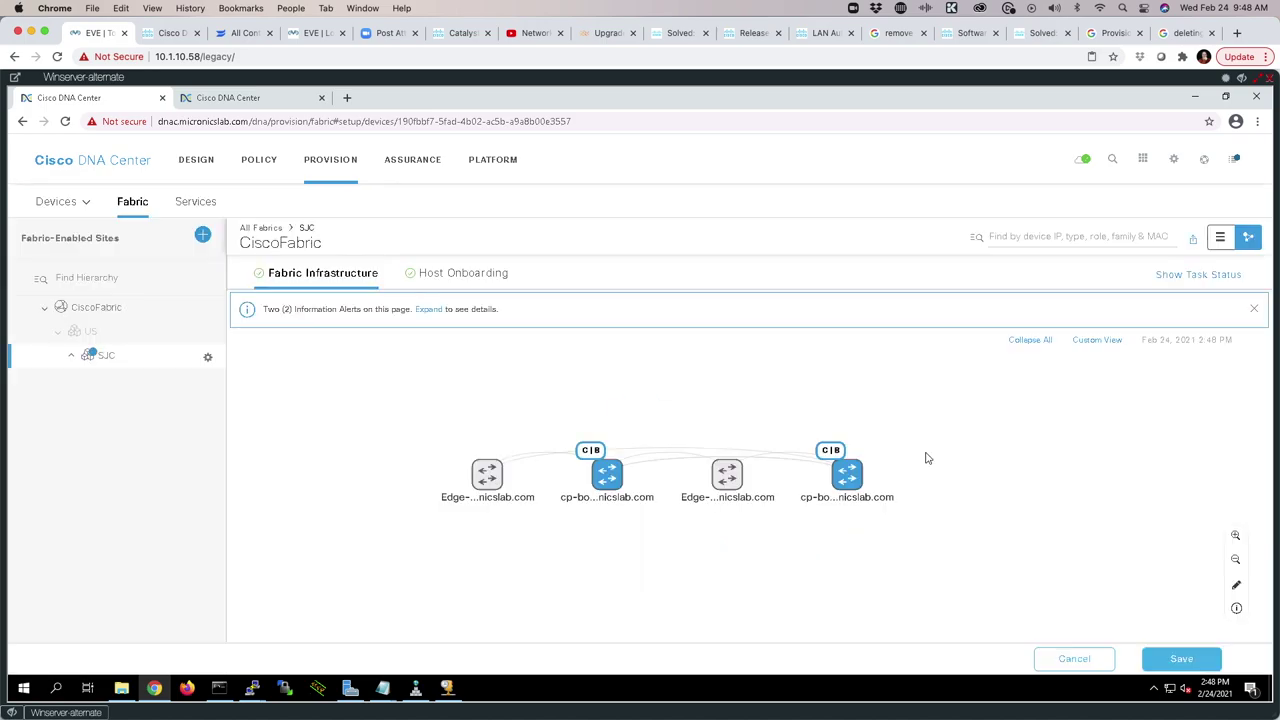
left_click(1095, 342)
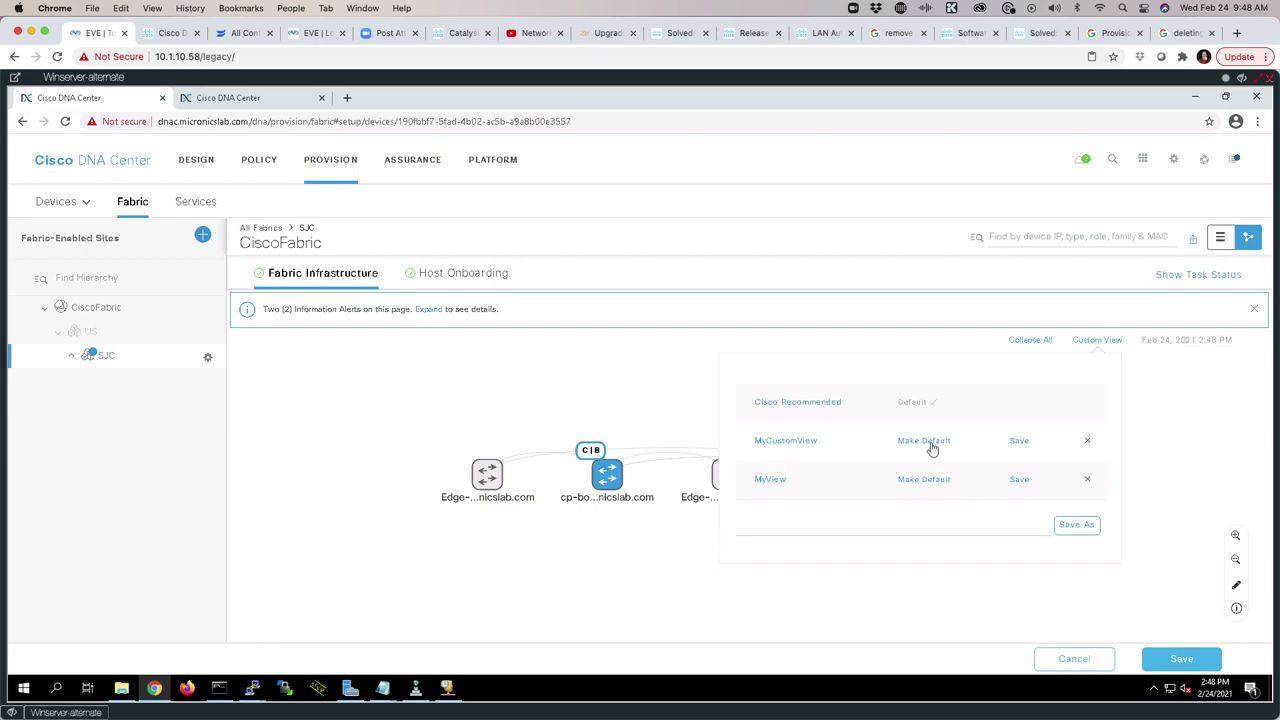
left_click(946, 445)
left_click(692, 464)
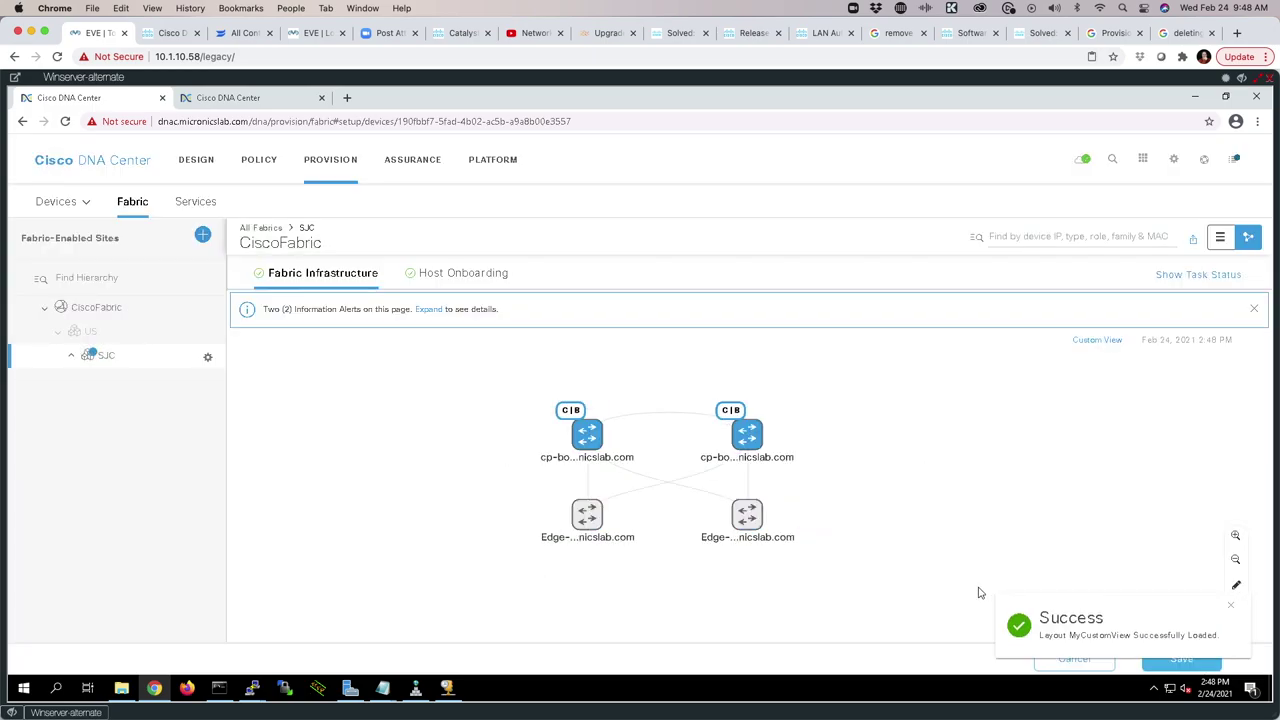
left_click(586, 515)
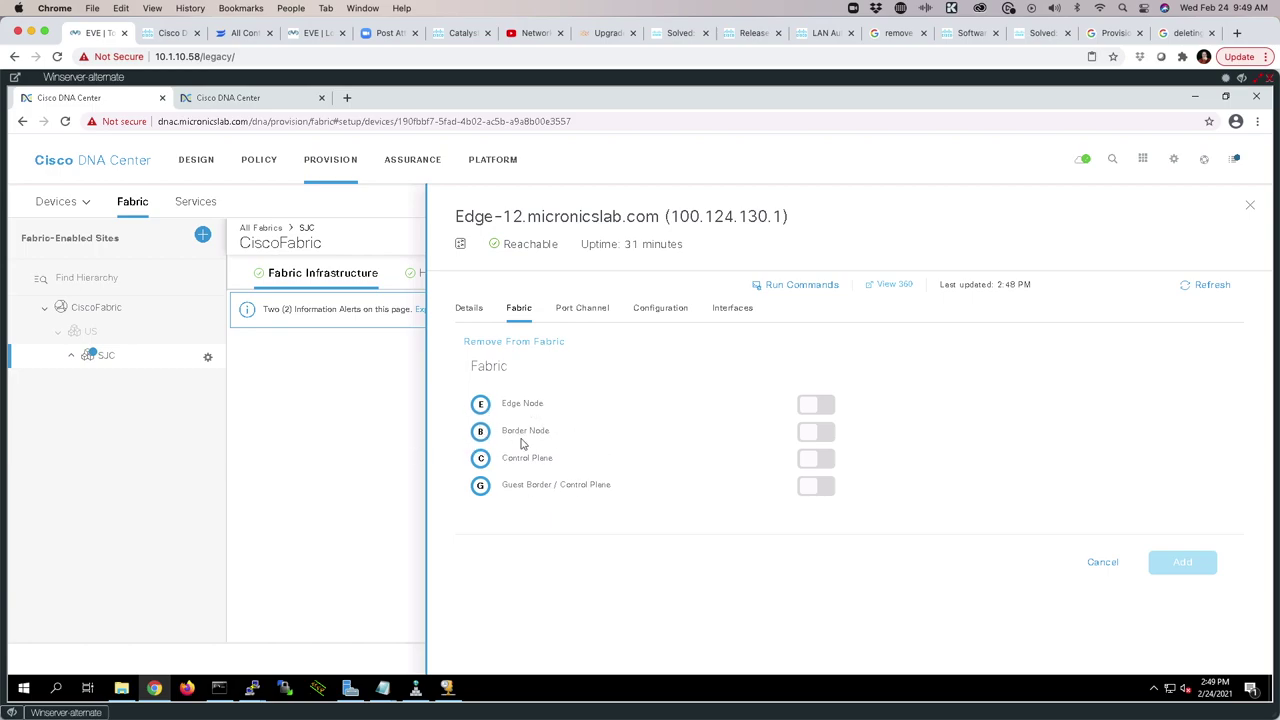
Assign the Edge Node role to Edge-12 and Edge-13 and add both to the fabric
left_click(818, 407)
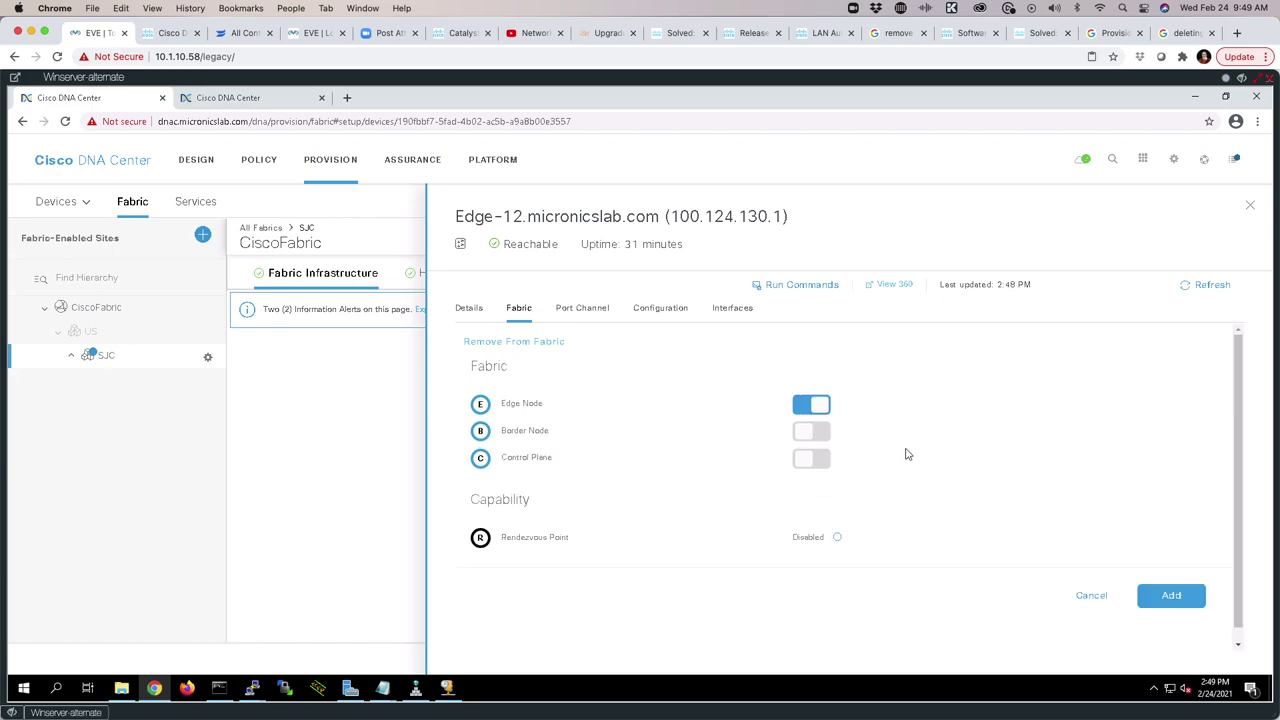
left_click(1171, 596)
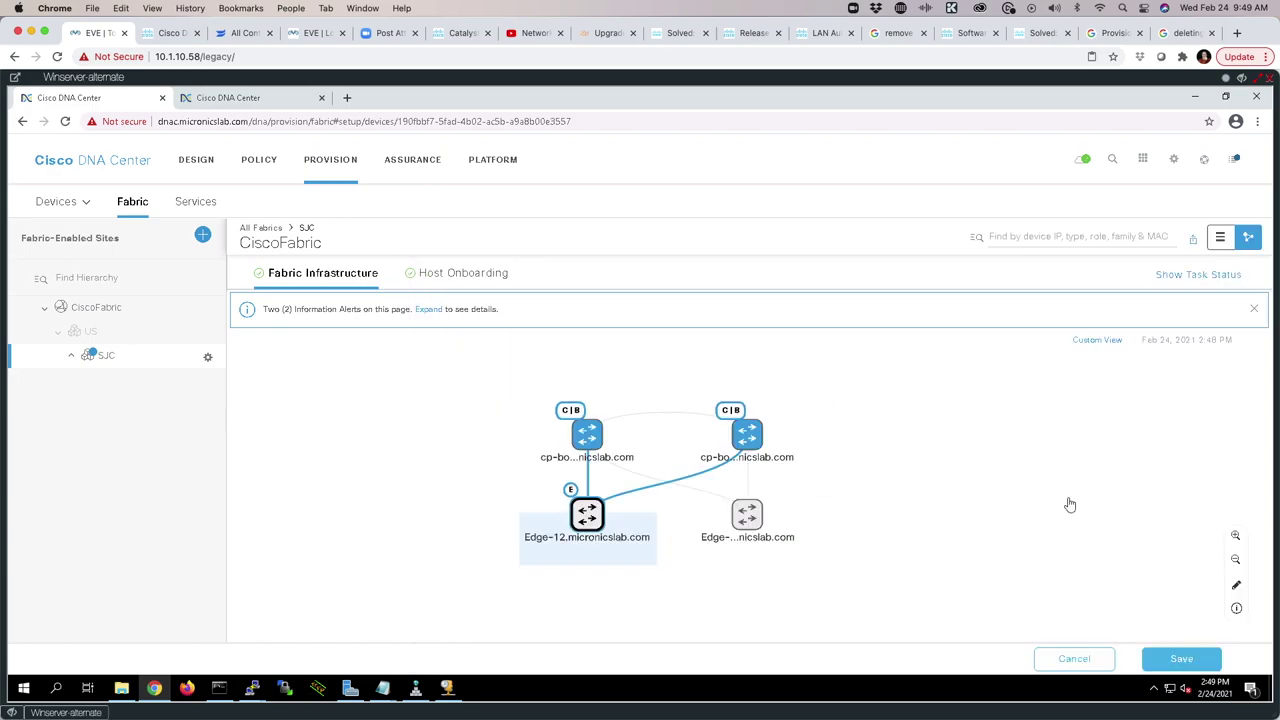
left_click(747, 522)
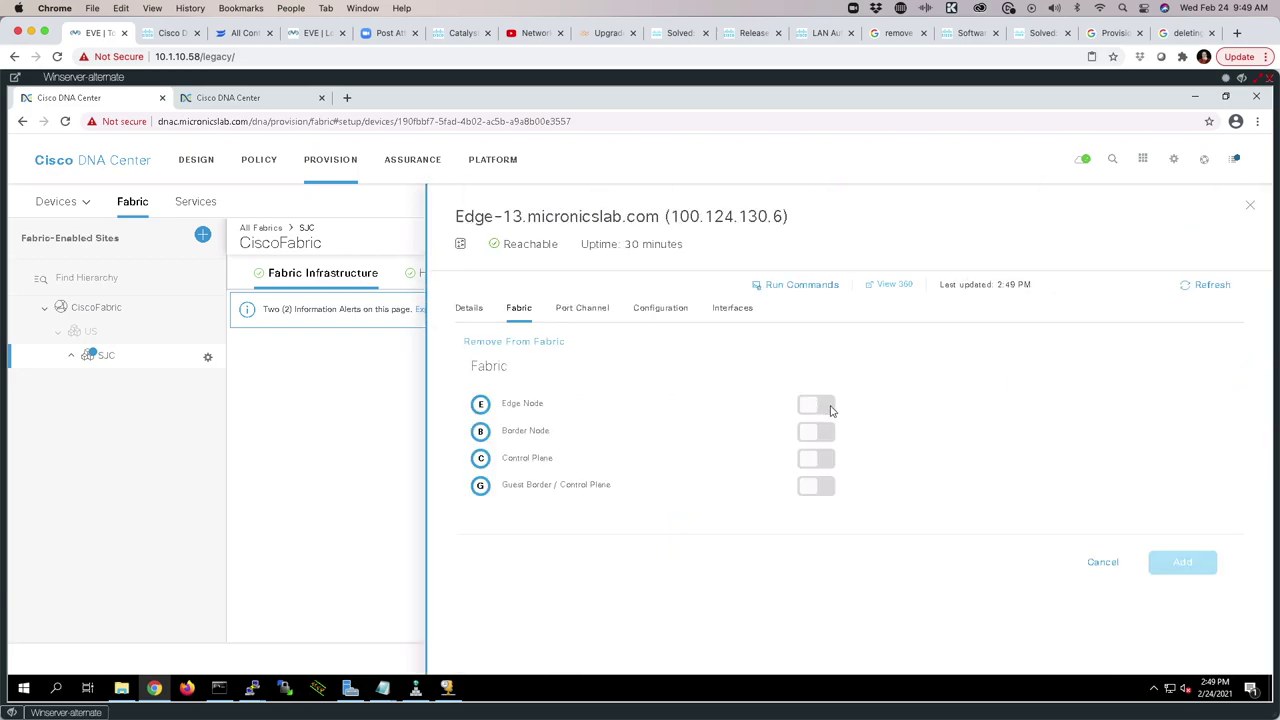
left_click(816, 405)
left_click(1172, 596)
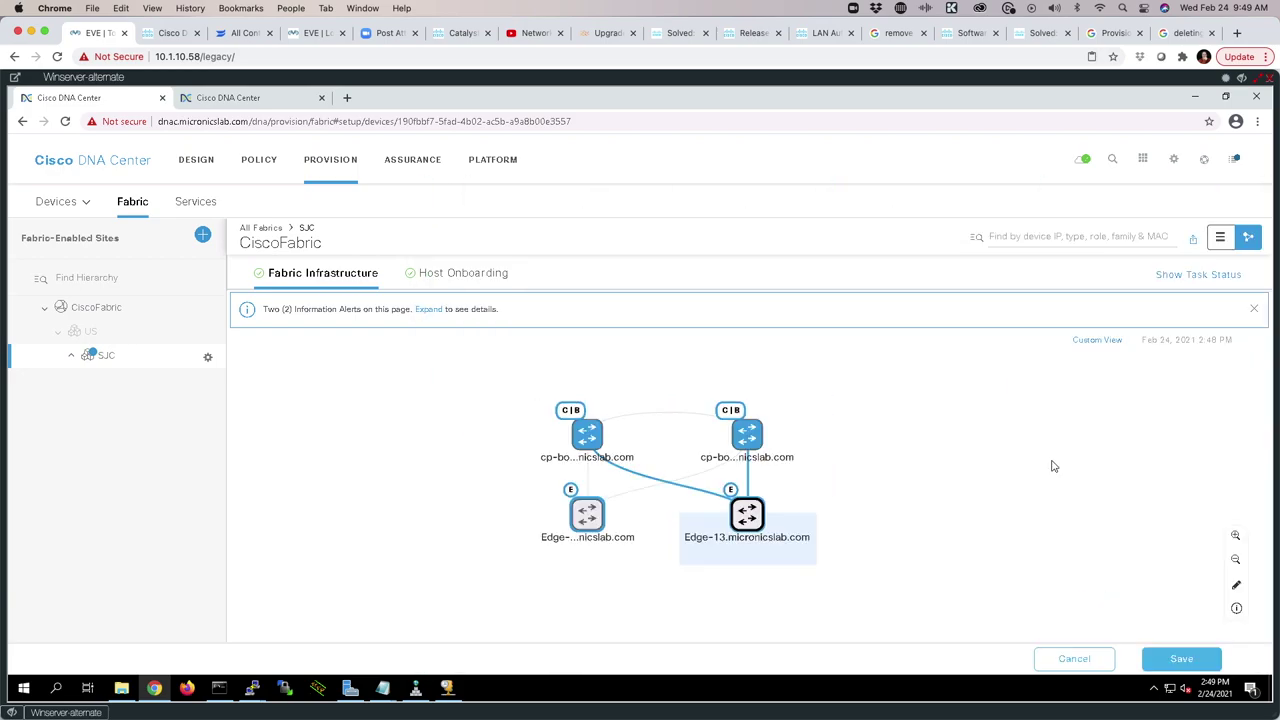
Save the fabric role changes and apply them now
left_click(1180, 658)
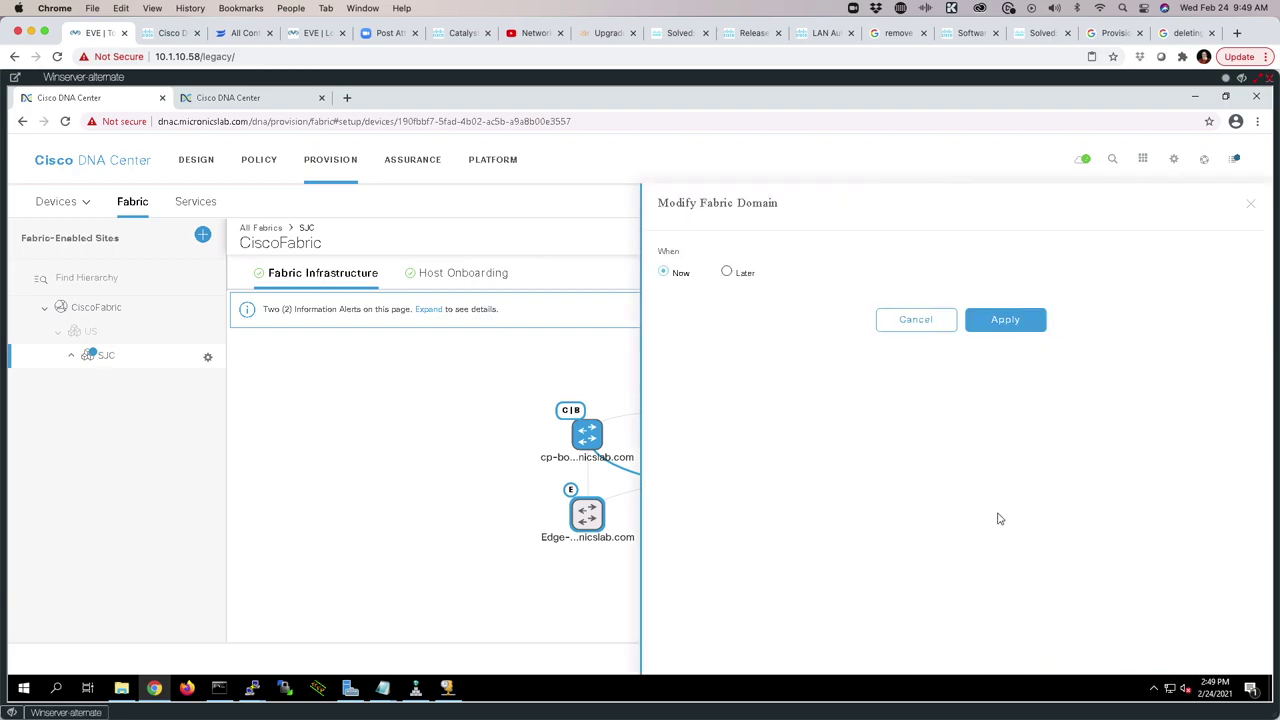
left_click(1000, 325)
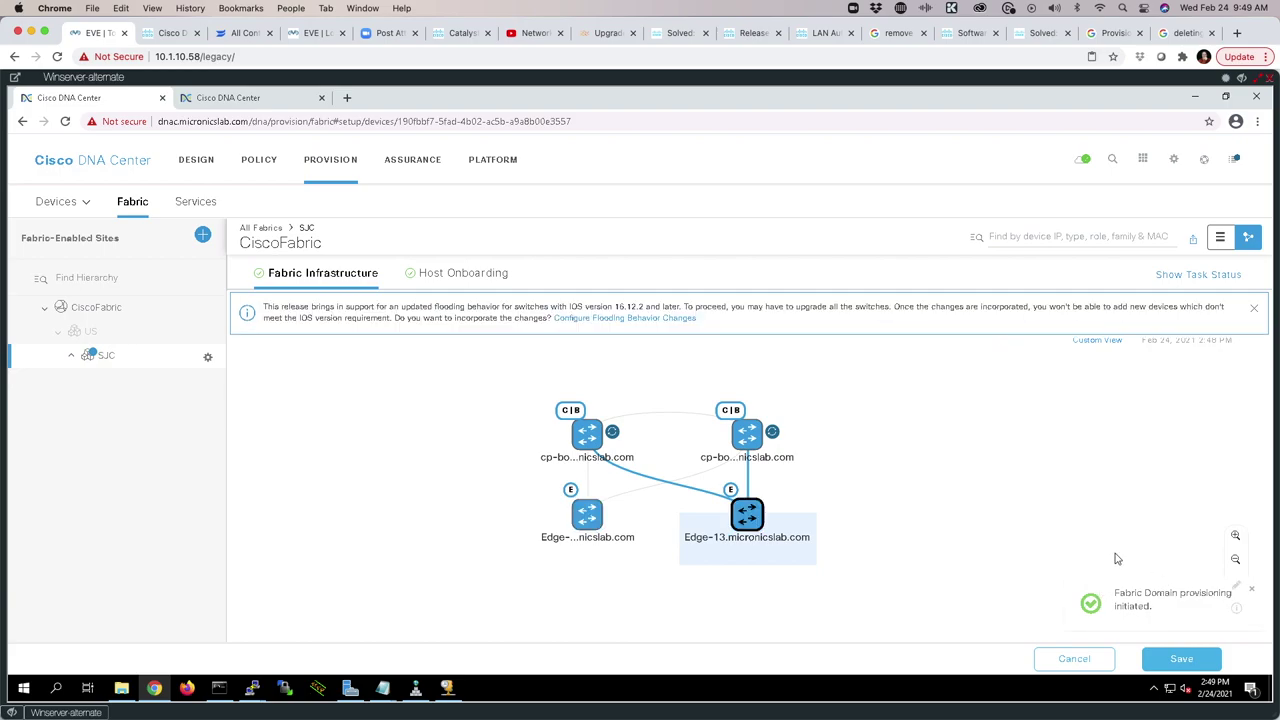
left_click(988, 502)
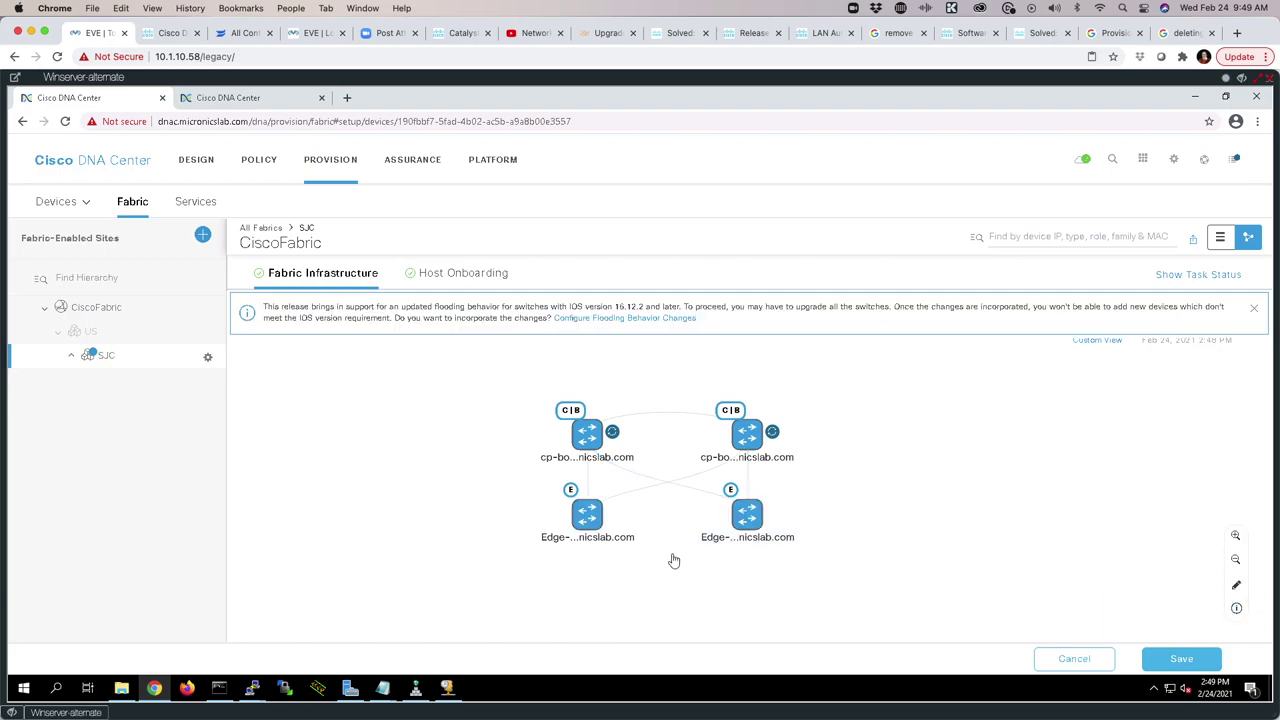